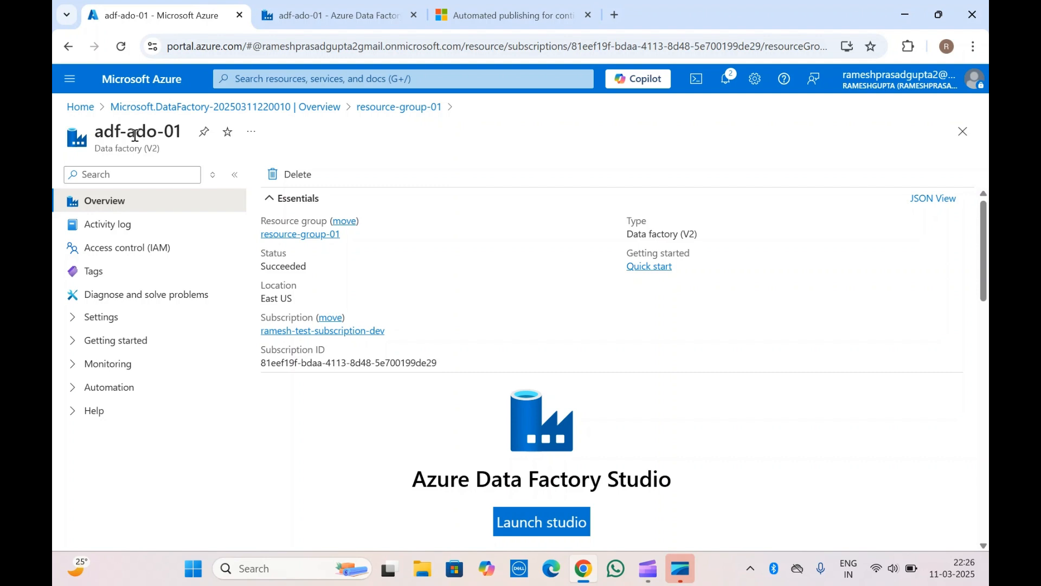
# Look over the adf-ado-01 data factory in both the Azure portal overview and its Studio linked services page
pyautogui.click(273, 6)
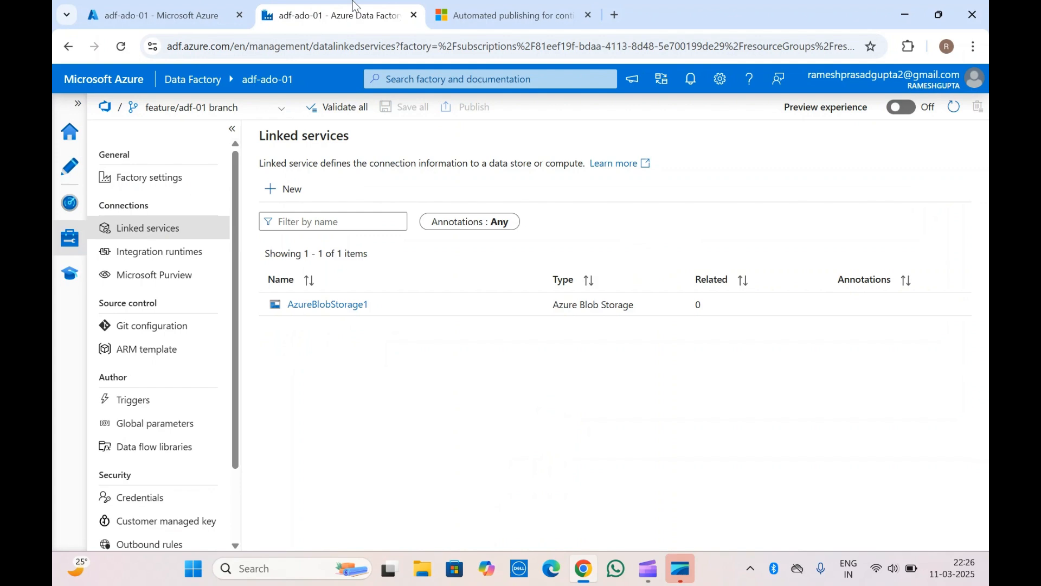
pyautogui.click(152, 6)
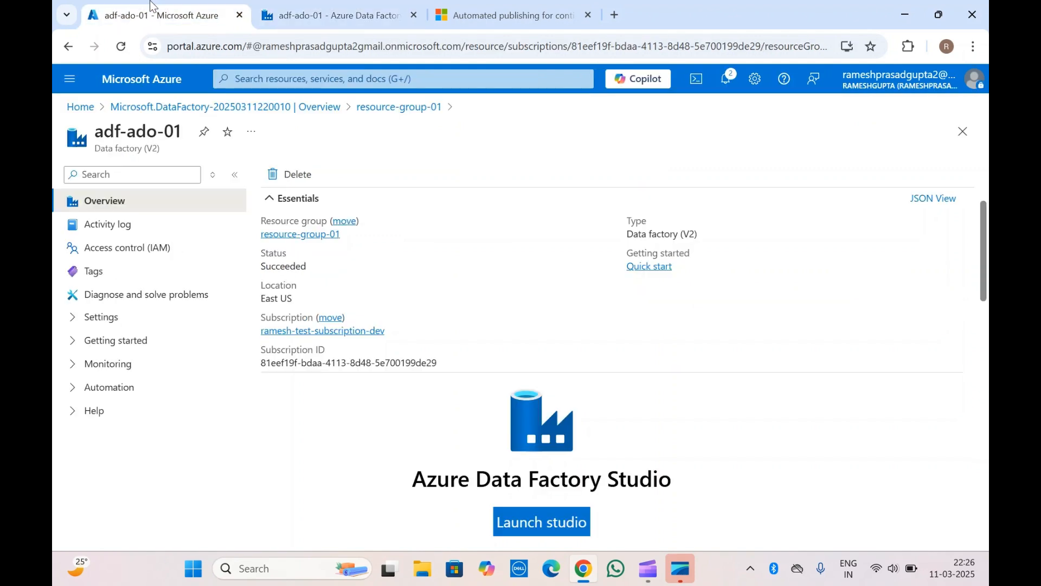
pyautogui.click(316, 7)
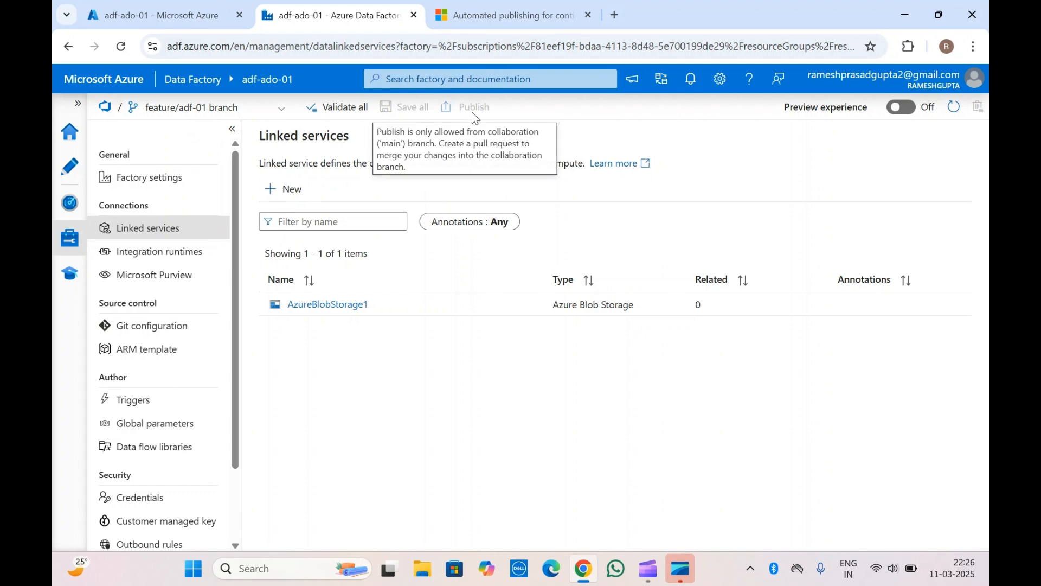
pyautogui.click(153, 7)
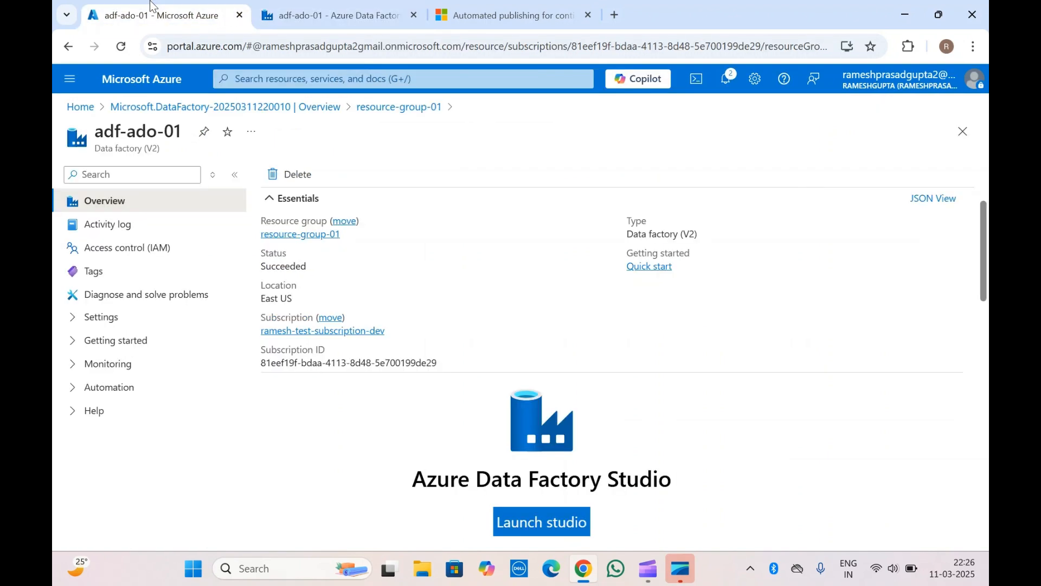
# Open the Azure DevOps organization in a new browser tab and enter the adotest project
pyautogui.click(613, 15)
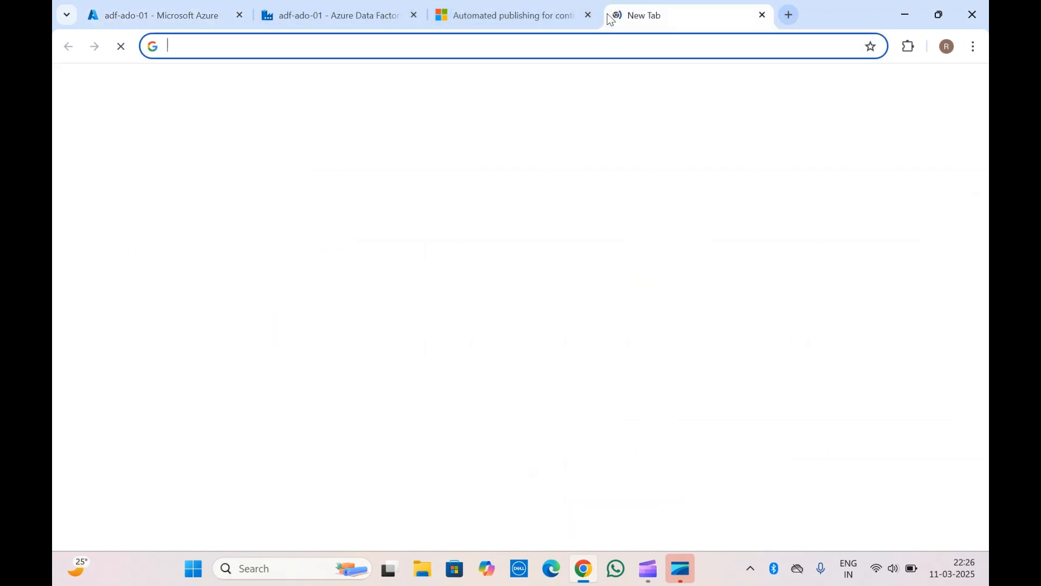
pyautogui.write('dev.azure.com/rameshprasadgupta/')
pyautogui.press('Return')
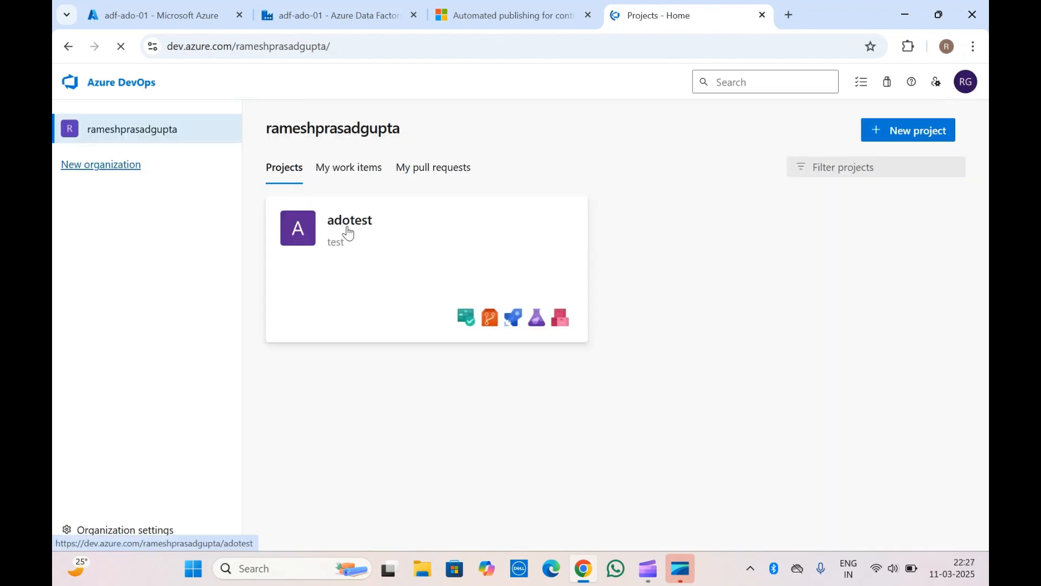
pyautogui.click(348, 233)
# Switch to Azure Data Factory Studio and look through its monitoring, authoring, home and Git configuration pages
pyautogui.click(332, 15)
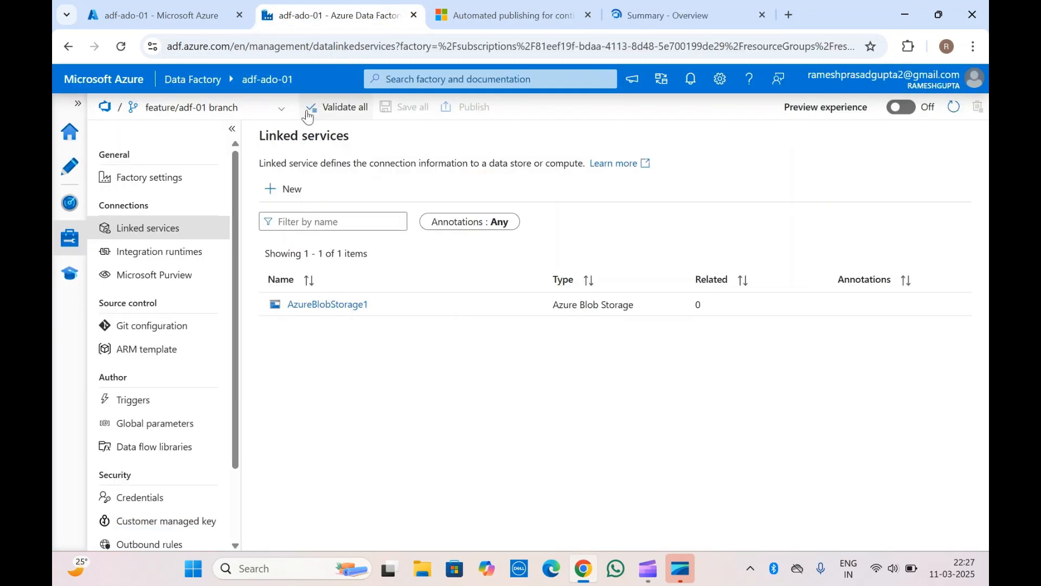
pyautogui.moveTo(258, 135); pyautogui.dragTo(337, 169)
pyautogui.click(336, 167)
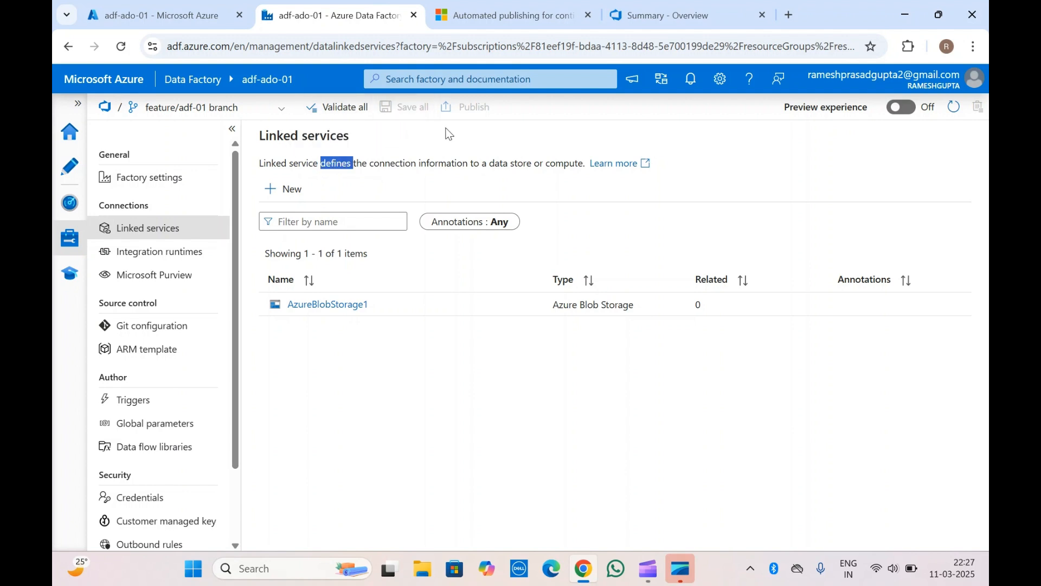
pyautogui.moveTo(258, 136); pyautogui.dragTo(321, 164)
pyautogui.click(321, 164)
pyautogui.click(67, 205)
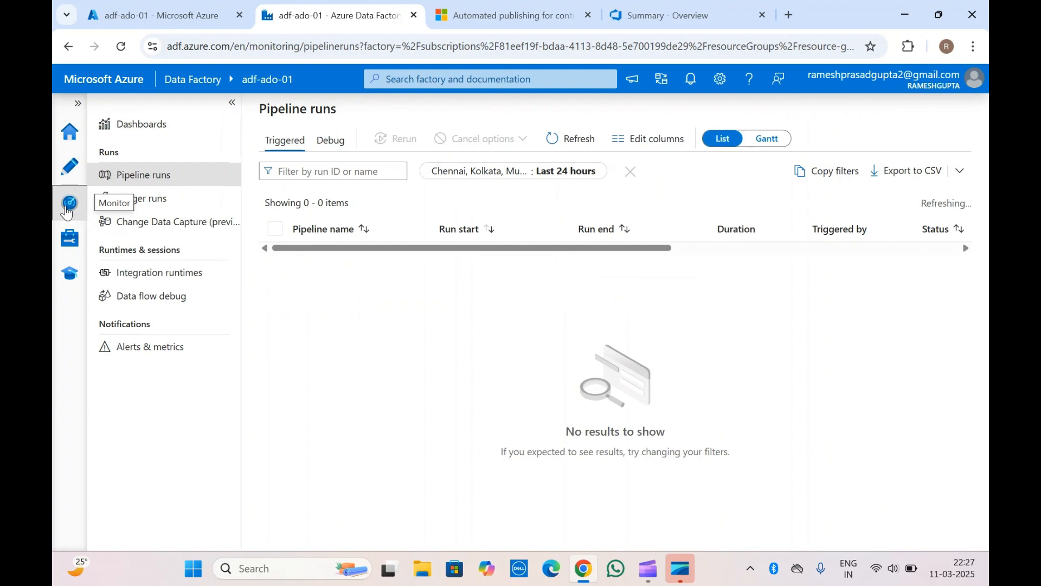
pyautogui.click(72, 167)
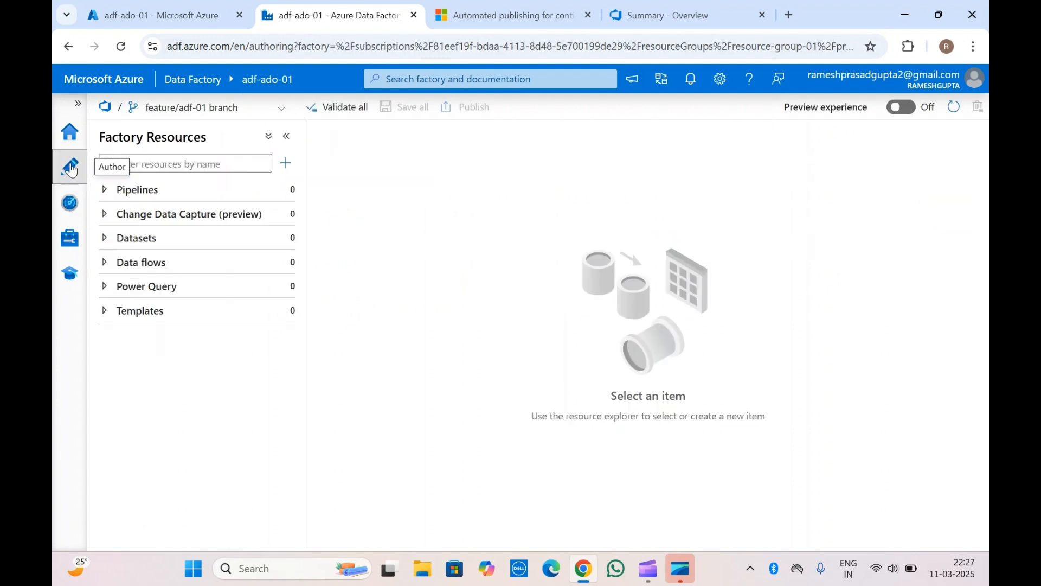
pyautogui.click(70, 145)
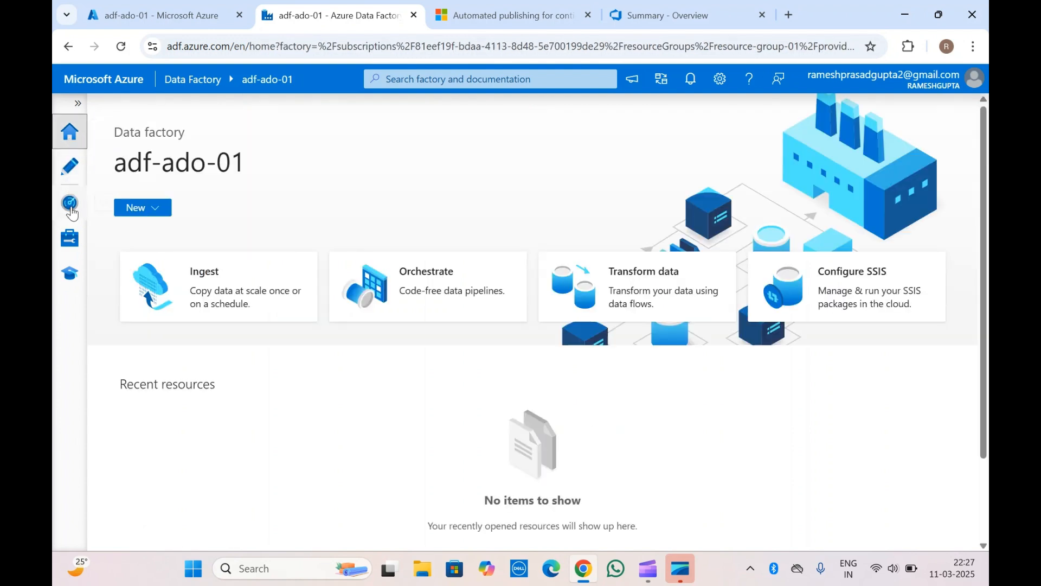
pyautogui.click(69, 237)
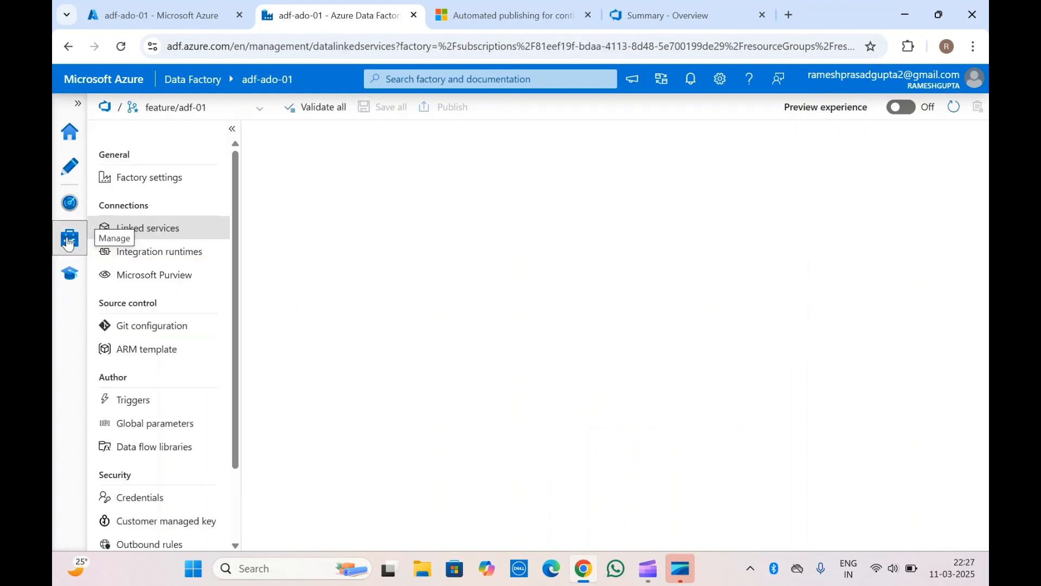
pyautogui.click(161, 326)
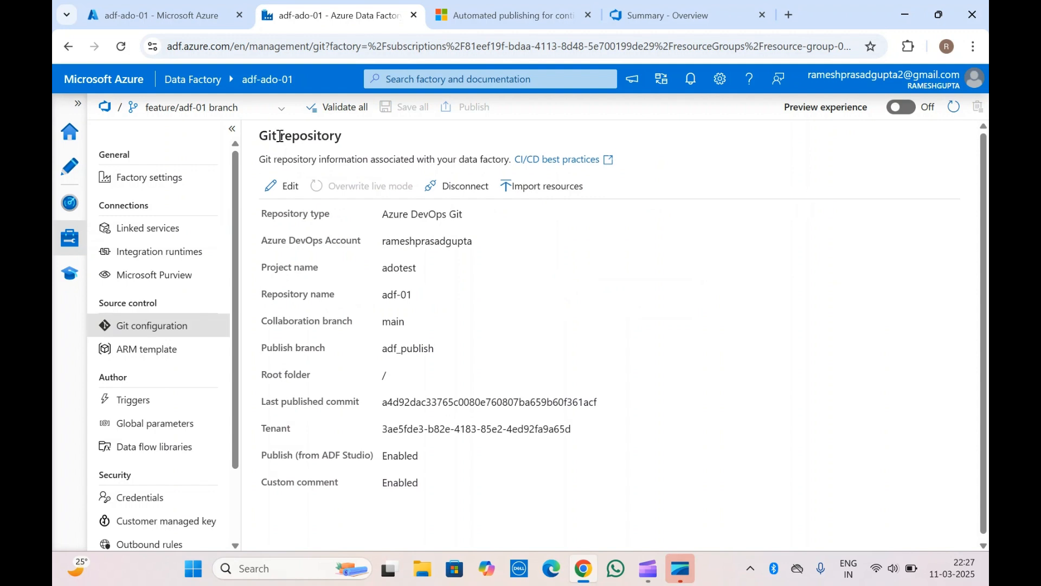
# Review adf-ado-01's Studio home page, portal overview, factory resources and pipeline runs
pyautogui.click(69, 135)
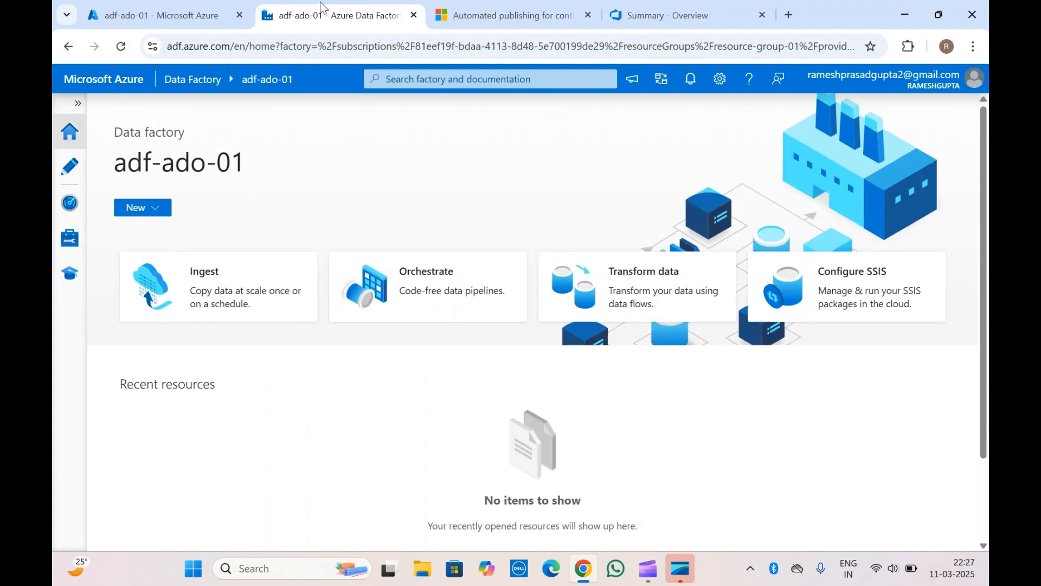
pyautogui.click(146, 15)
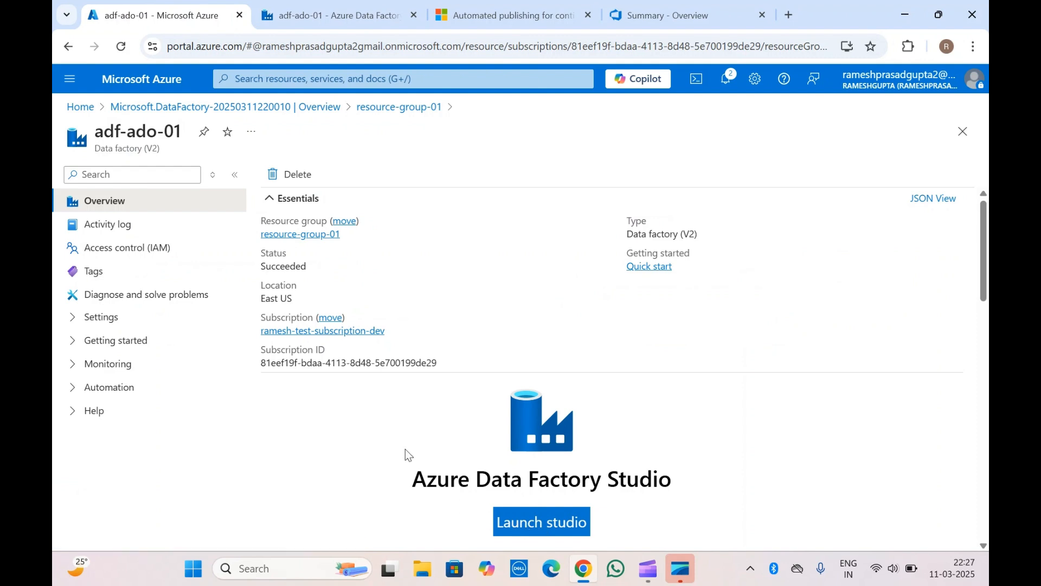
pyautogui.click(344, 2)
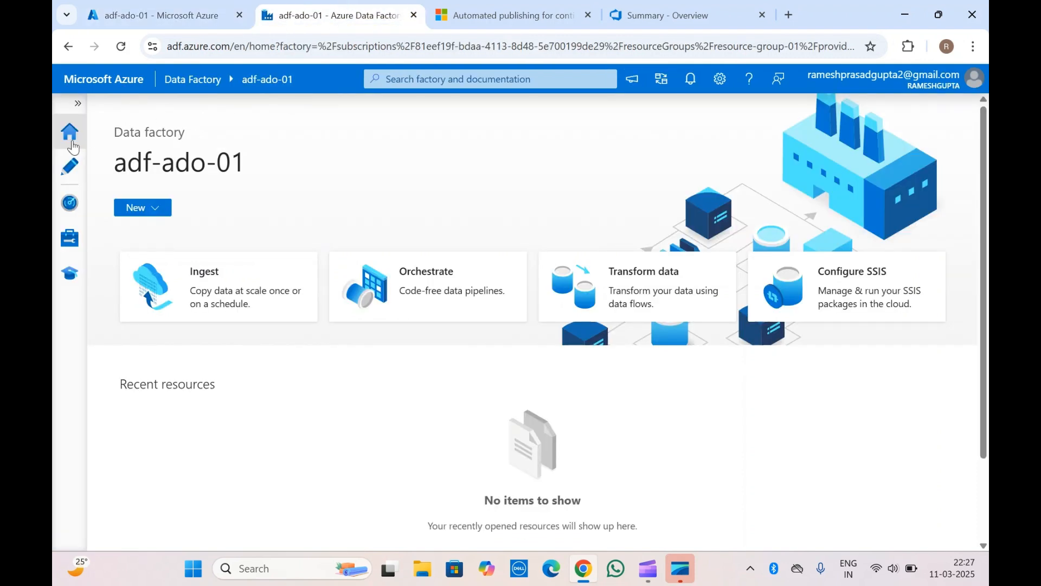
pyautogui.click(70, 178)
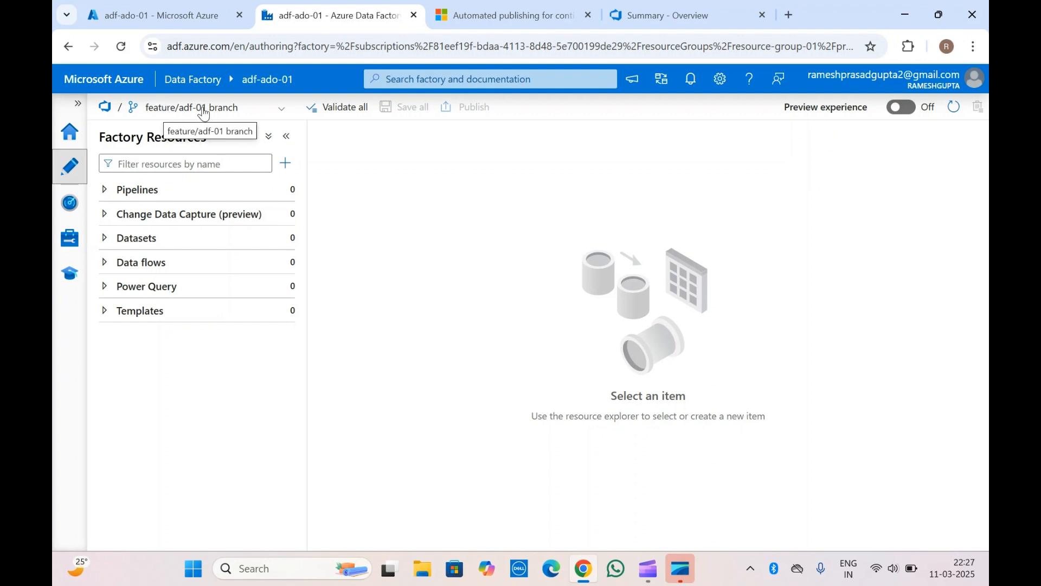
pyautogui.click(71, 206)
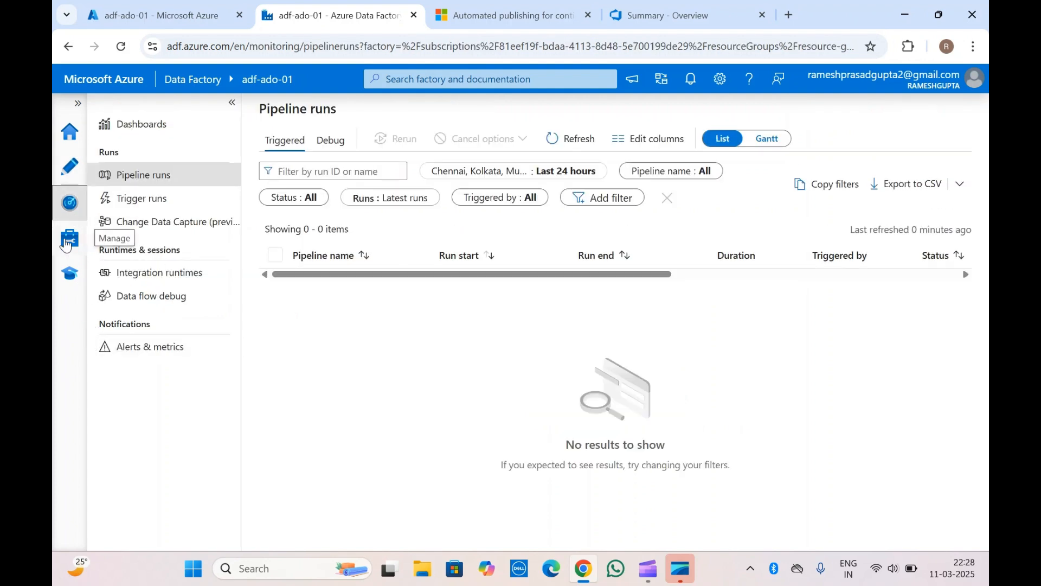
# Examine the data factory's Git repository configuration and its list of available branches, and return to the Studio home page
pyautogui.click(67, 241)
pyautogui.click(163, 349)
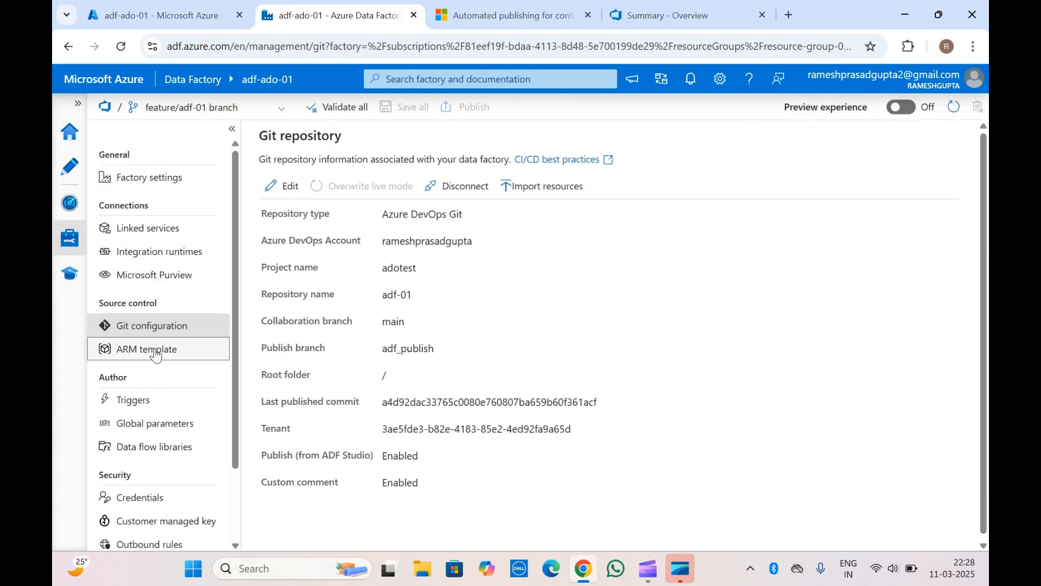
pyautogui.click(163, 326)
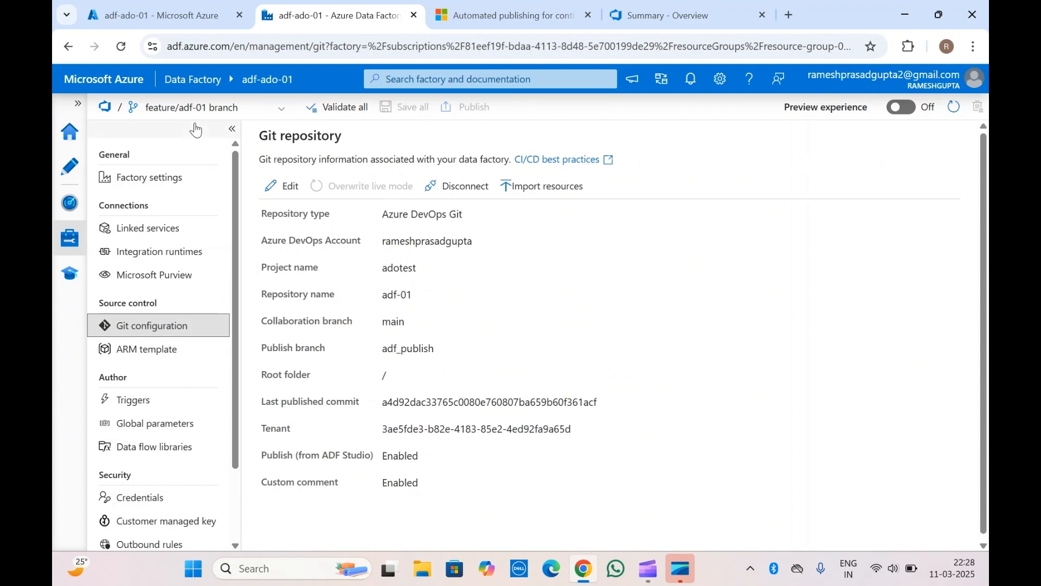
pyautogui.click(176, 107)
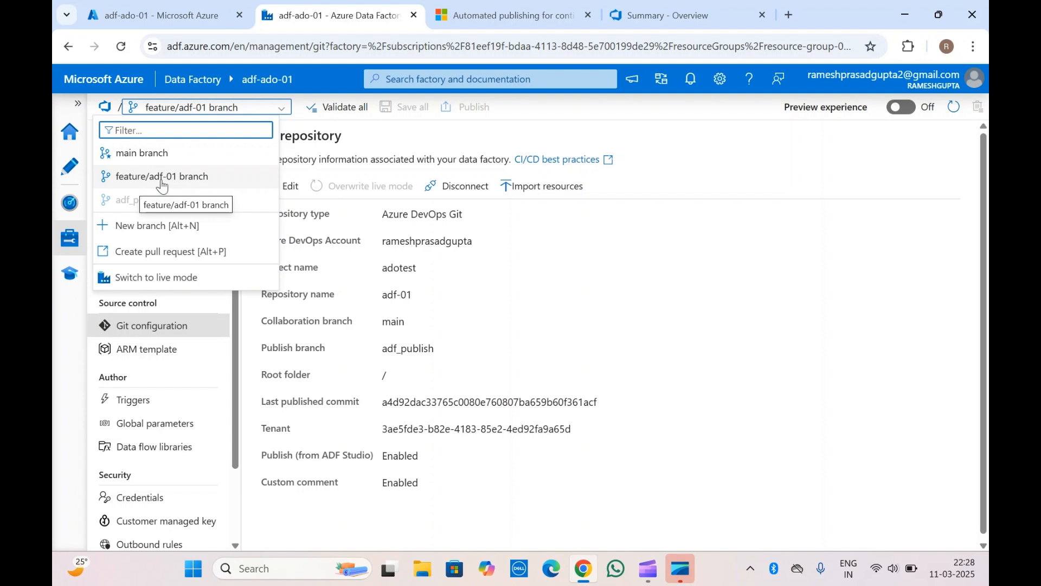
pyautogui.click(353, 138)
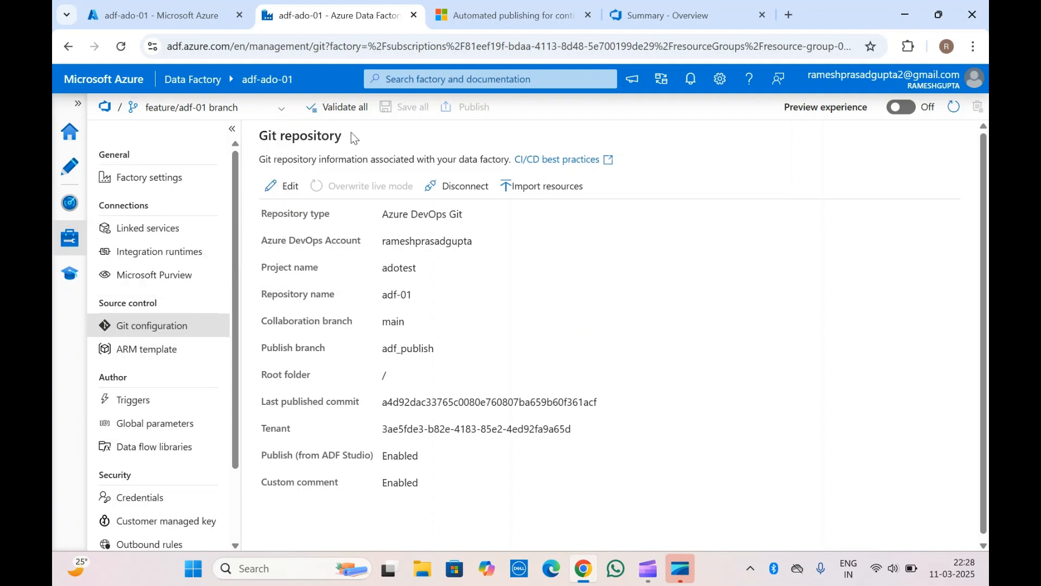
pyautogui.click(74, 135)
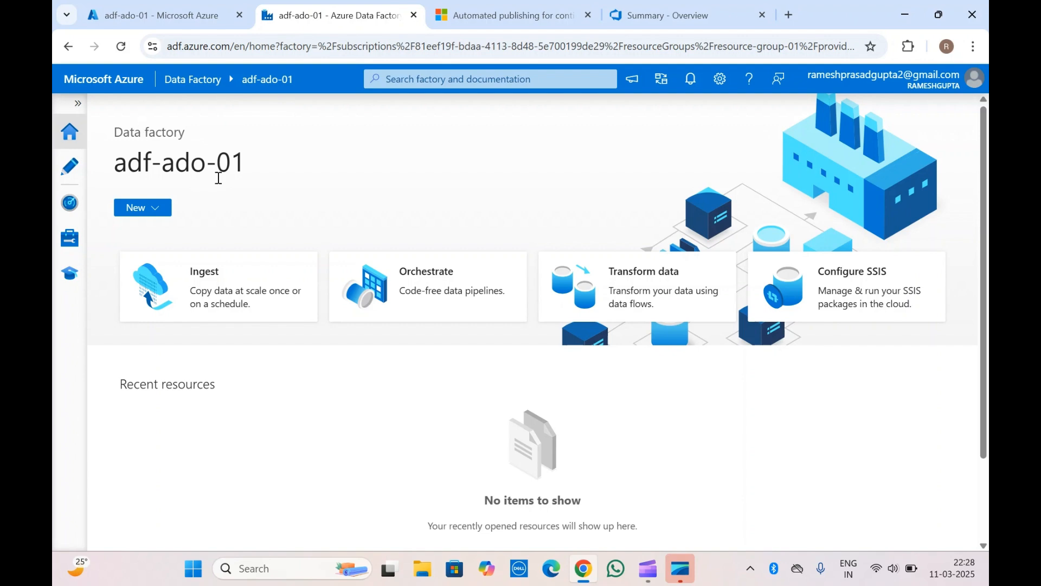
# Switch to the Microsoft Learn article on automated publishing and examine the Current CI/CD Flow diagram
pyautogui.click(504, 15)
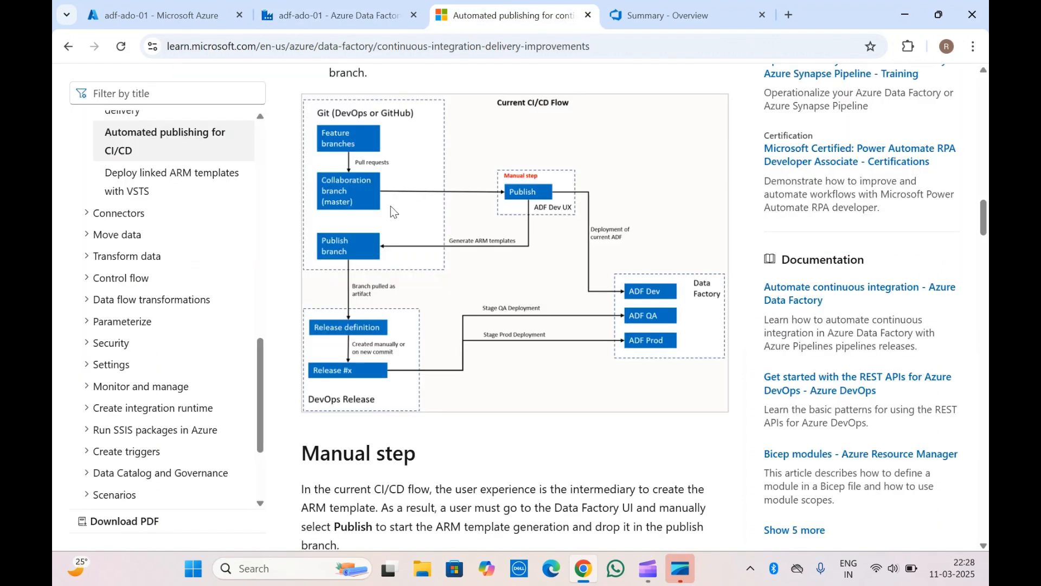
pyautogui.scroll(1, 391, 206)
pyautogui.scroll(-1, 391, 207)
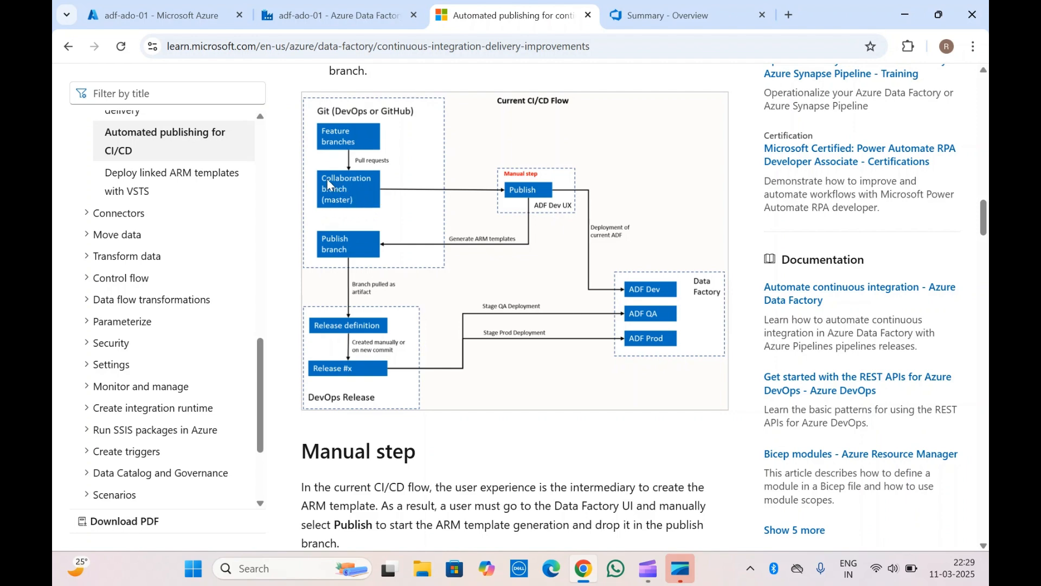
# Compare adf-ado-01's Git repository settings in Data Factory Studio with the manual publish step in the CI/CD flow diagram
pyautogui.click(176, 5)
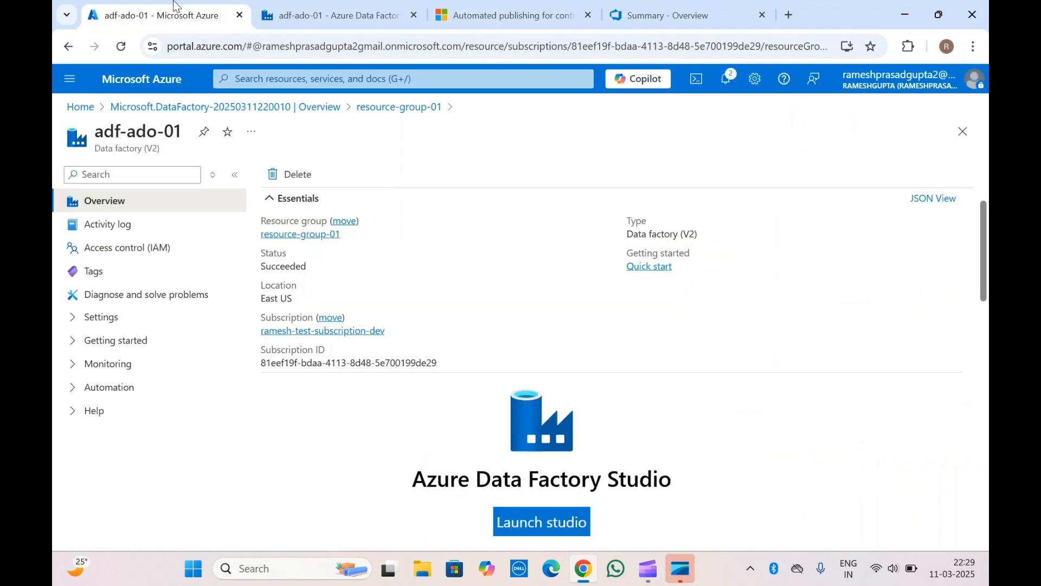
pyautogui.click(332, 15)
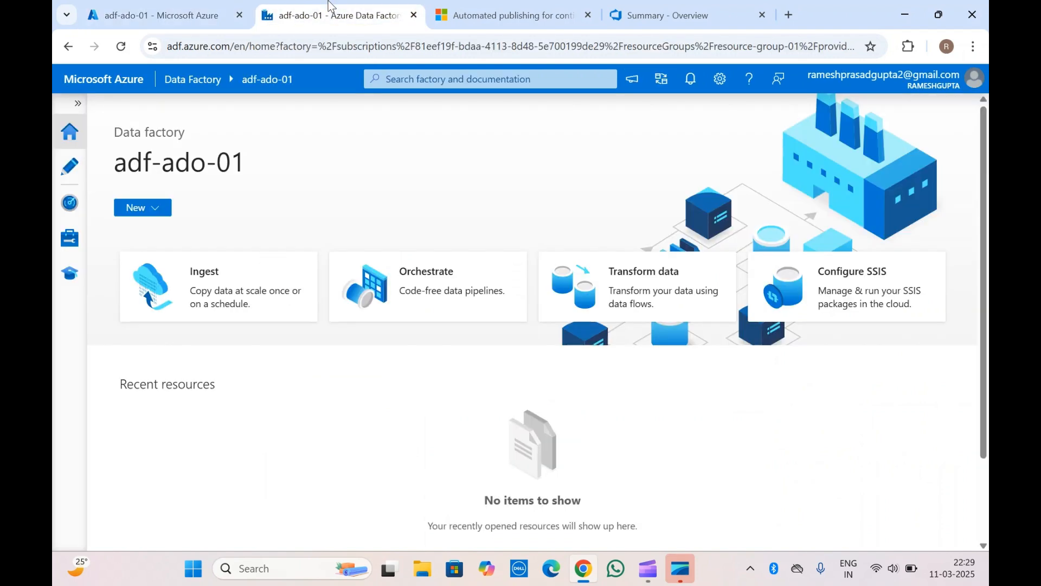
pyautogui.click(69, 237)
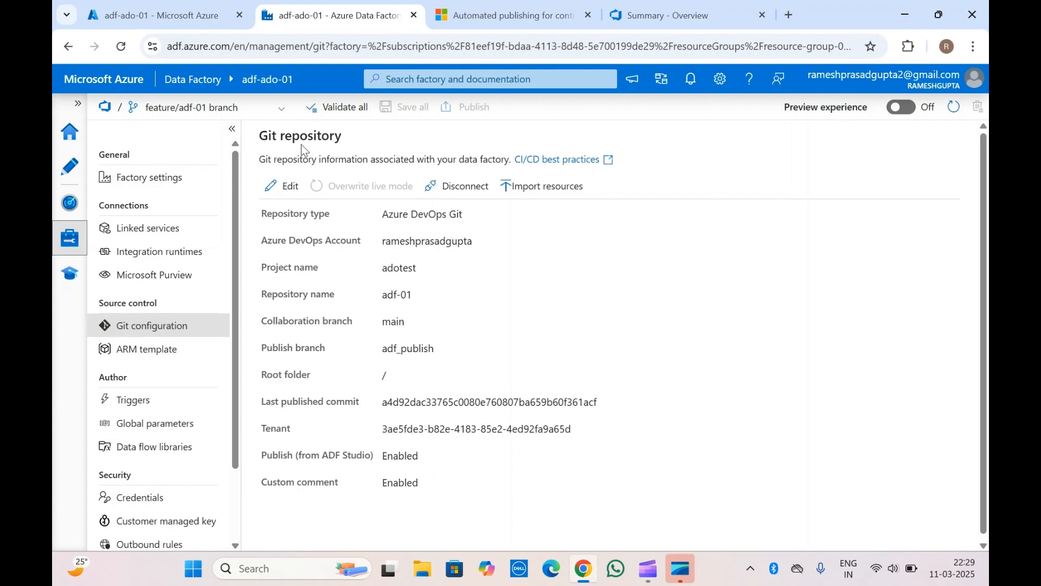
pyautogui.click(490, 6)
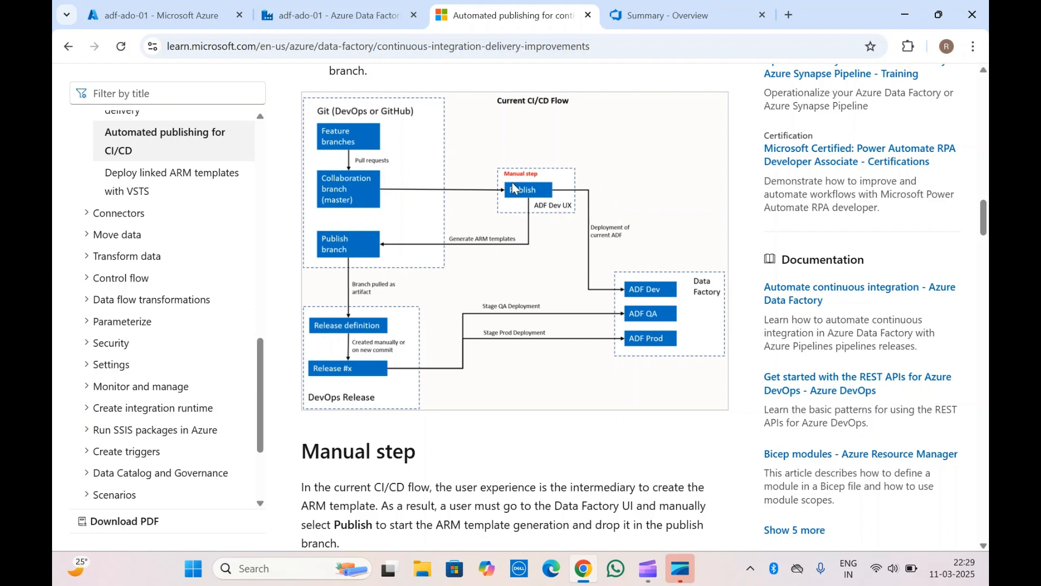
pyautogui.click(351, 12)
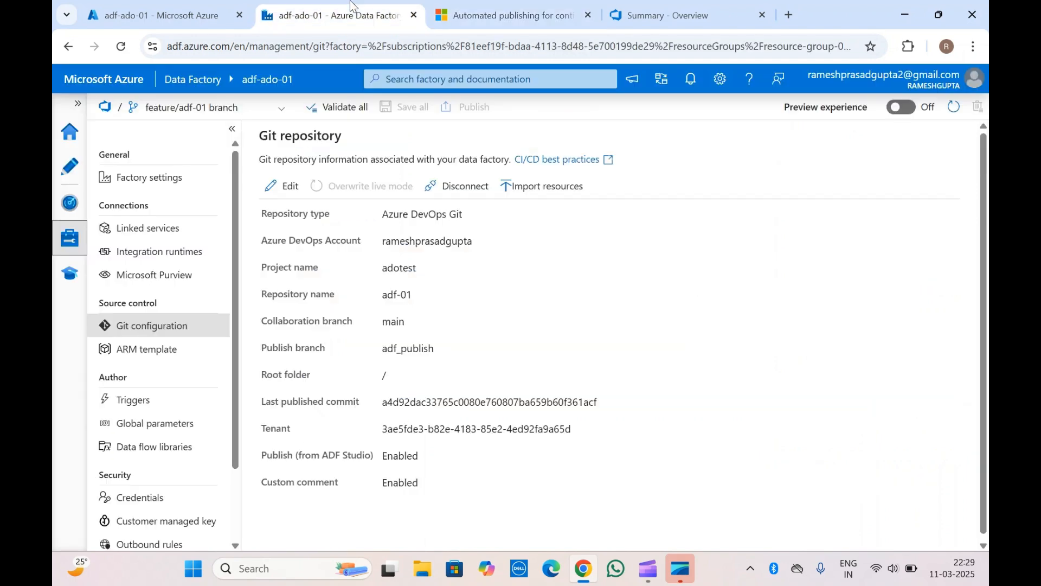
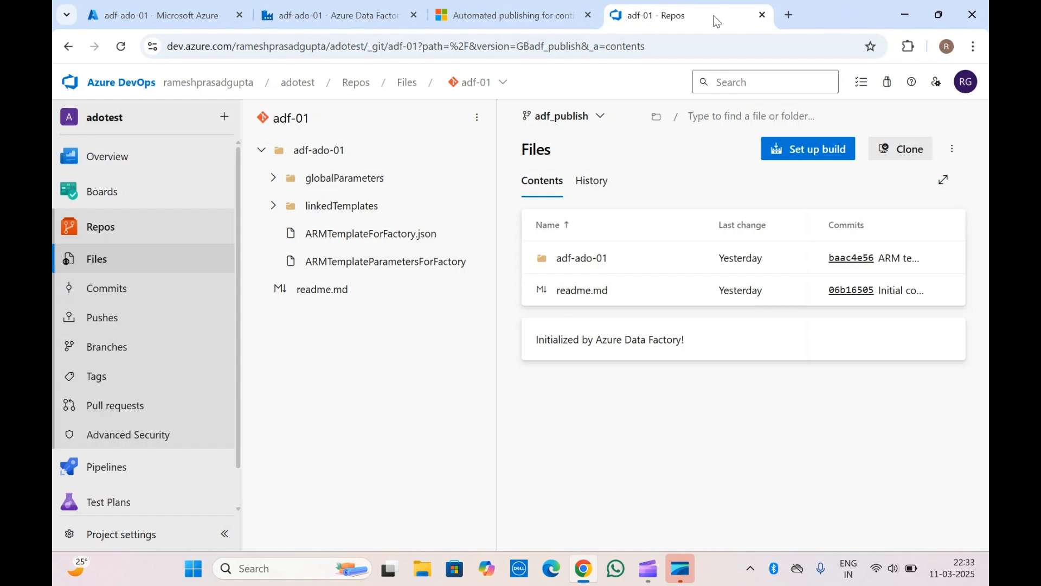
# Examine the New CI/CD Flow diagram and read the "What changed?" section of the Microsoft Learn article
pyautogui.click(418, 7)
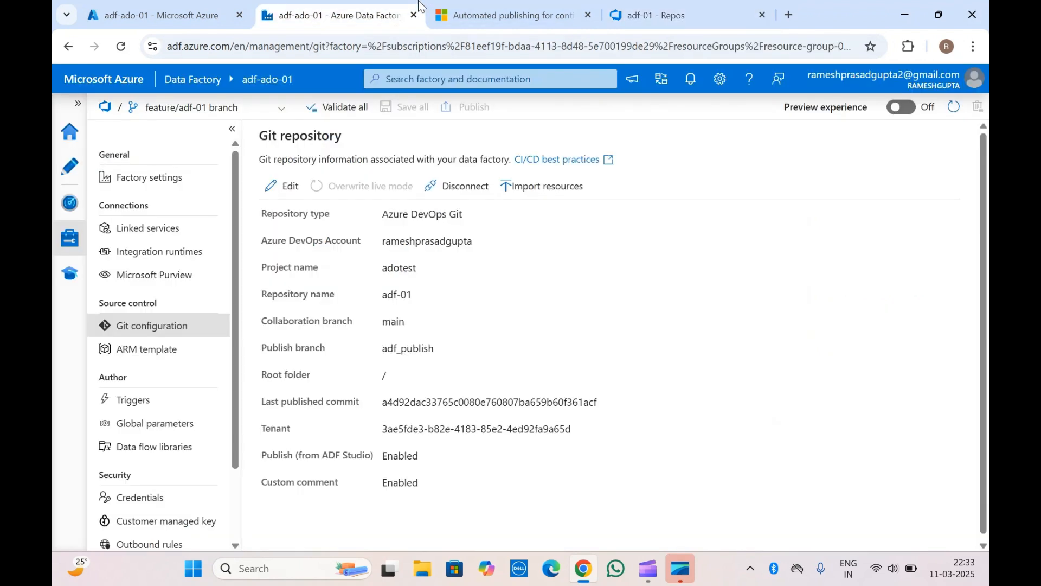
pyautogui.click(482, 8)
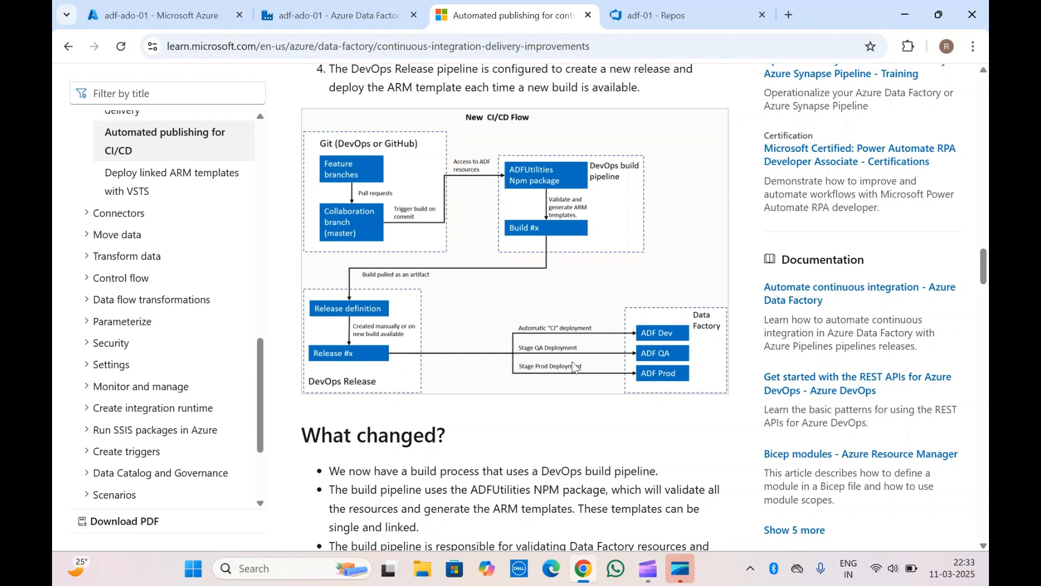
pyautogui.scroll(-1, 574, 367)
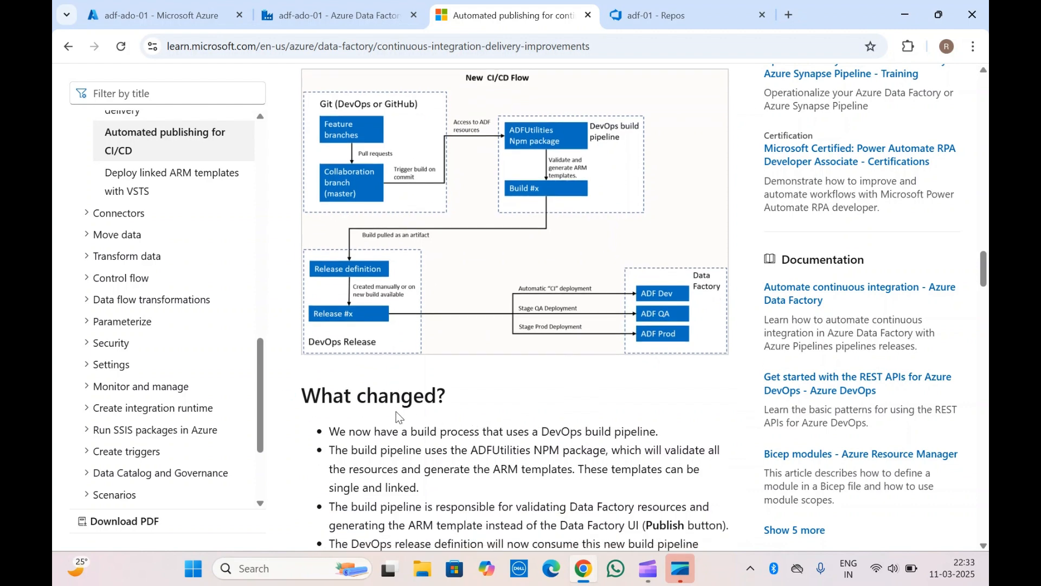
pyautogui.scroll(-2, 398, 416)
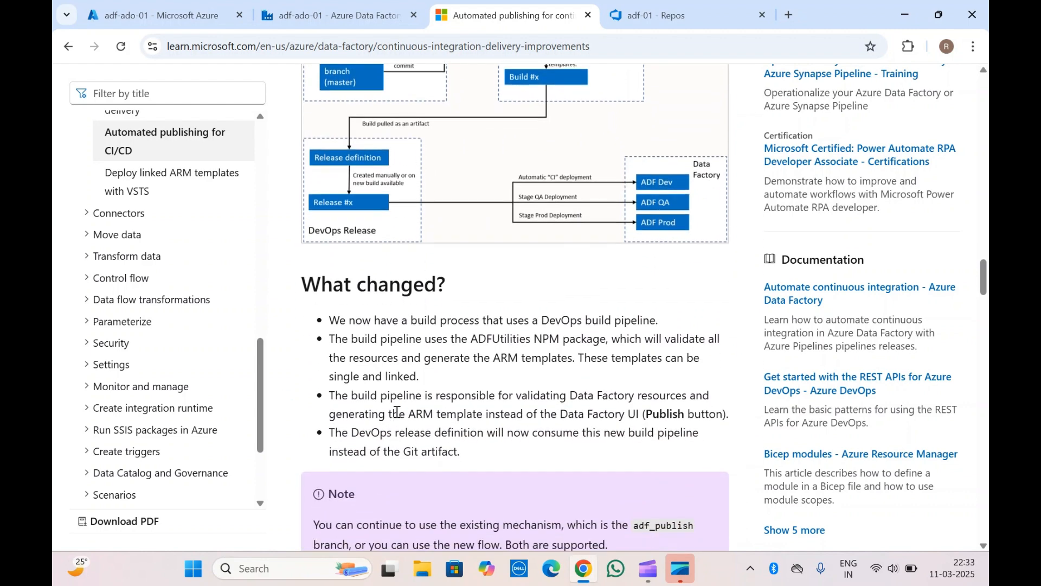
# Finish reviewing the New CI/CD Flow, switch to the adf-01 repository in Azure DevOps, and select the feature/adf-01 branch
pyautogui.scroll(-1, 397, 287)
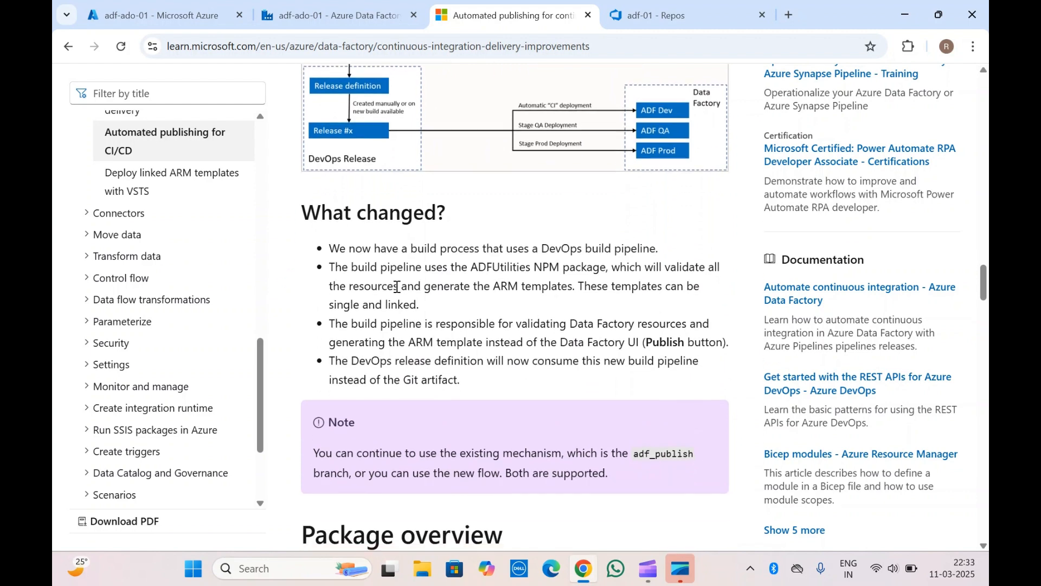
pyautogui.scroll(4, 397, 287)
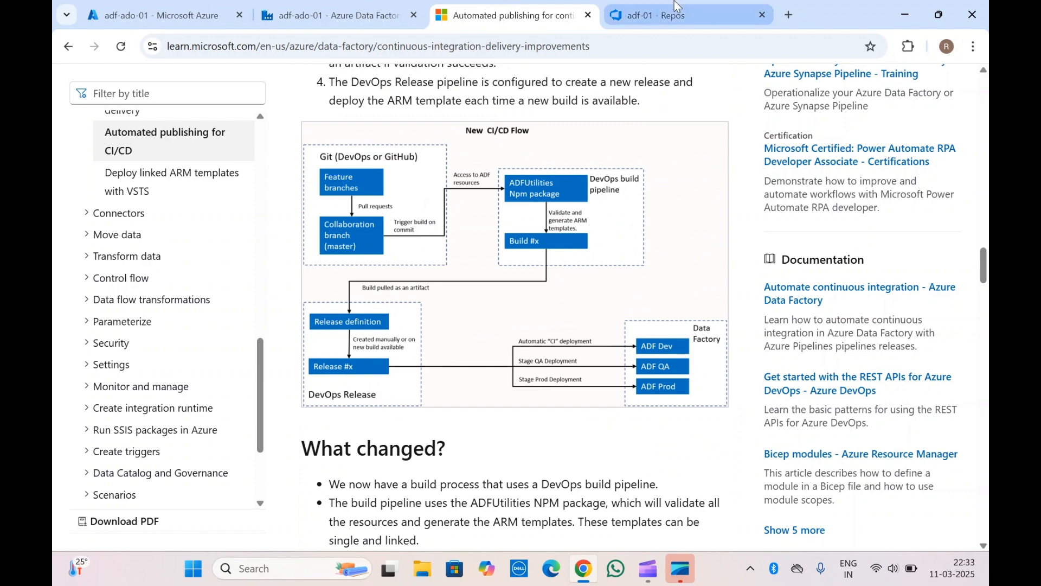
pyautogui.click(650, 15)
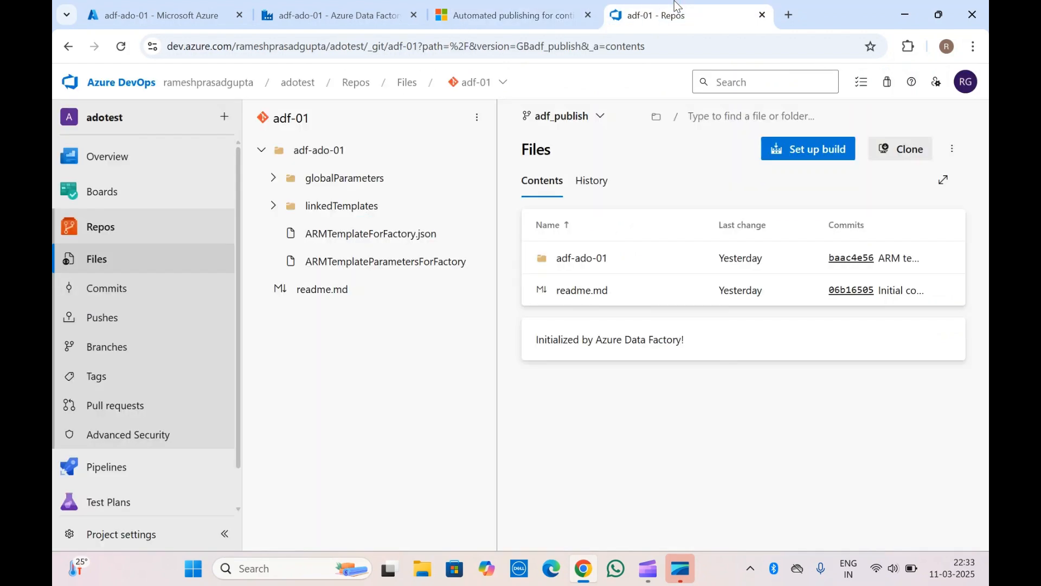
pyautogui.click(566, 122)
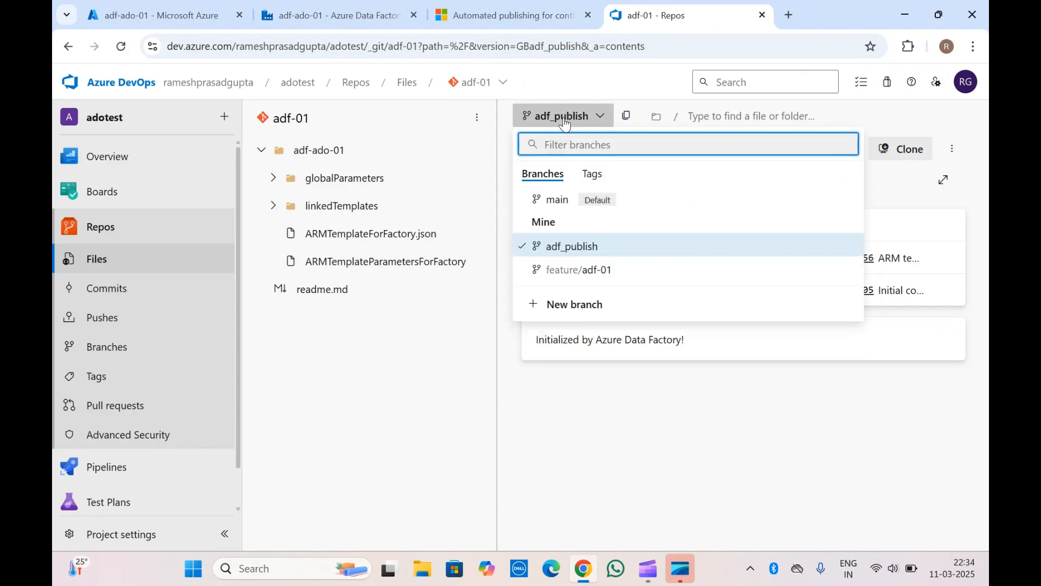
pyautogui.click(573, 277)
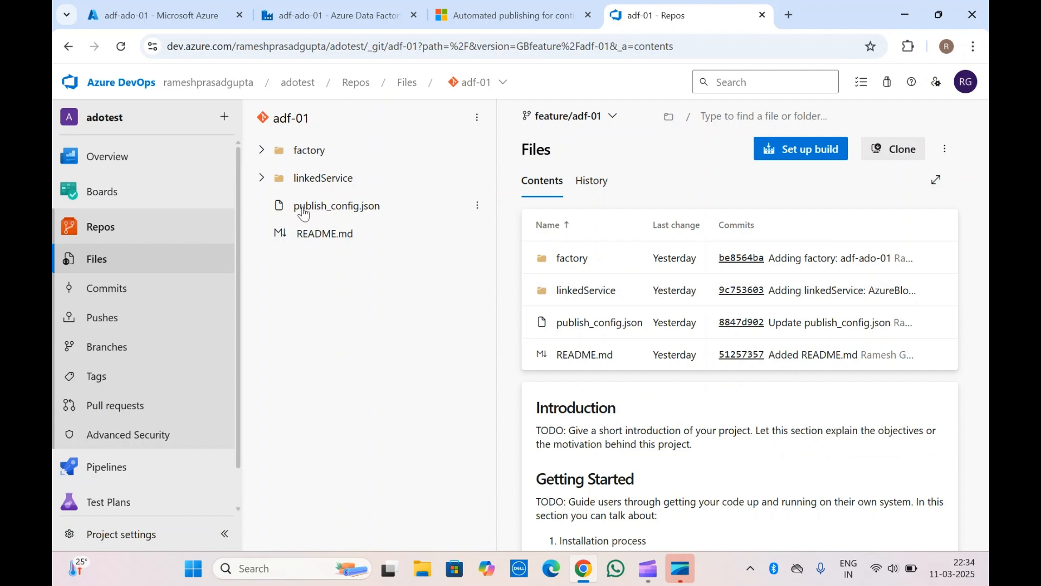
# Examine the contents of the linkedService and factory folders in the feature/adf-01 branch
pyautogui.click(260, 179)
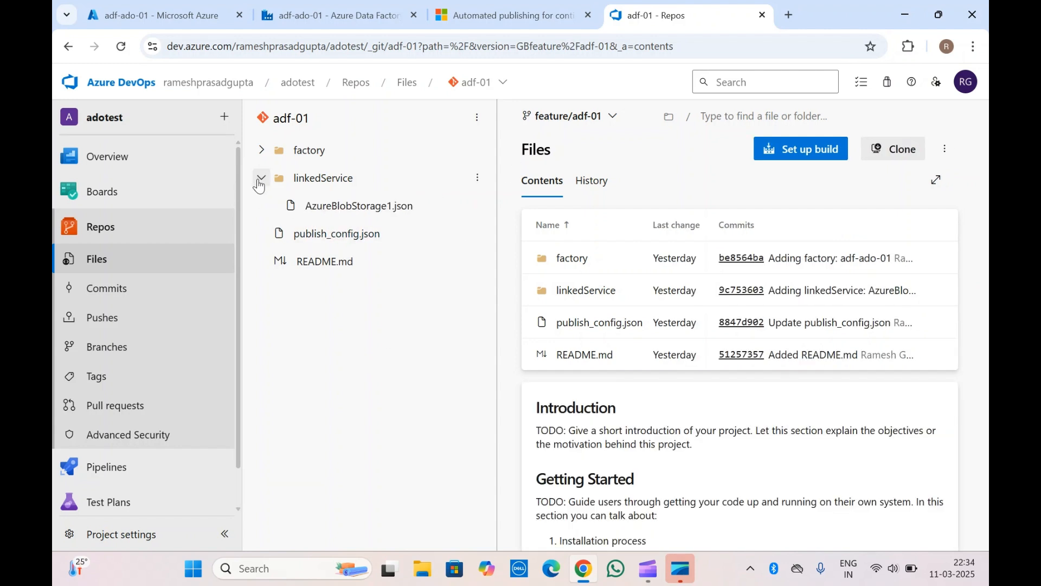
pyautogui.click(260, 179)
pyautogui.click(260, 151)
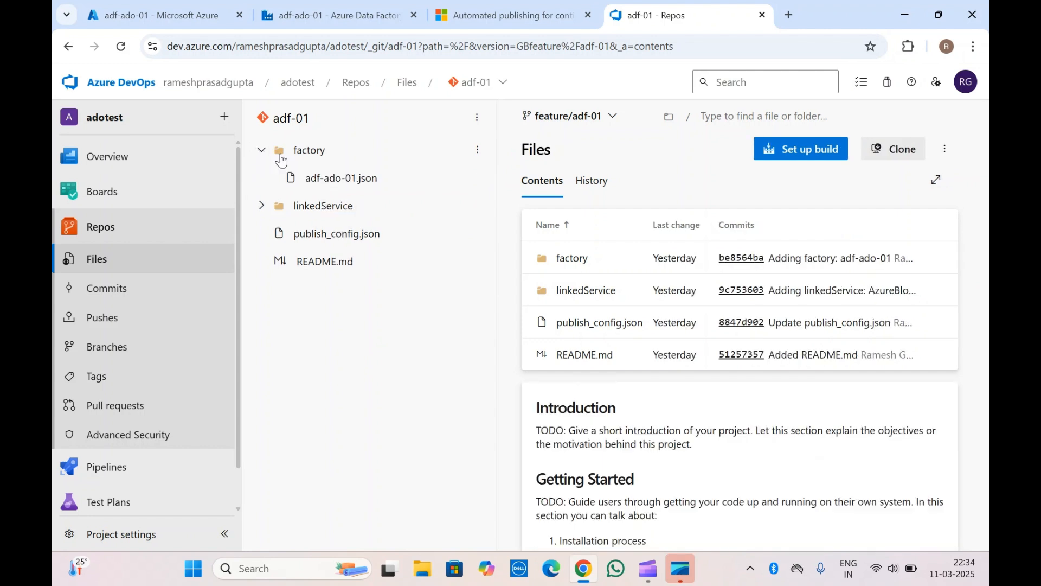
pyautogui.rightClick(336, 174)
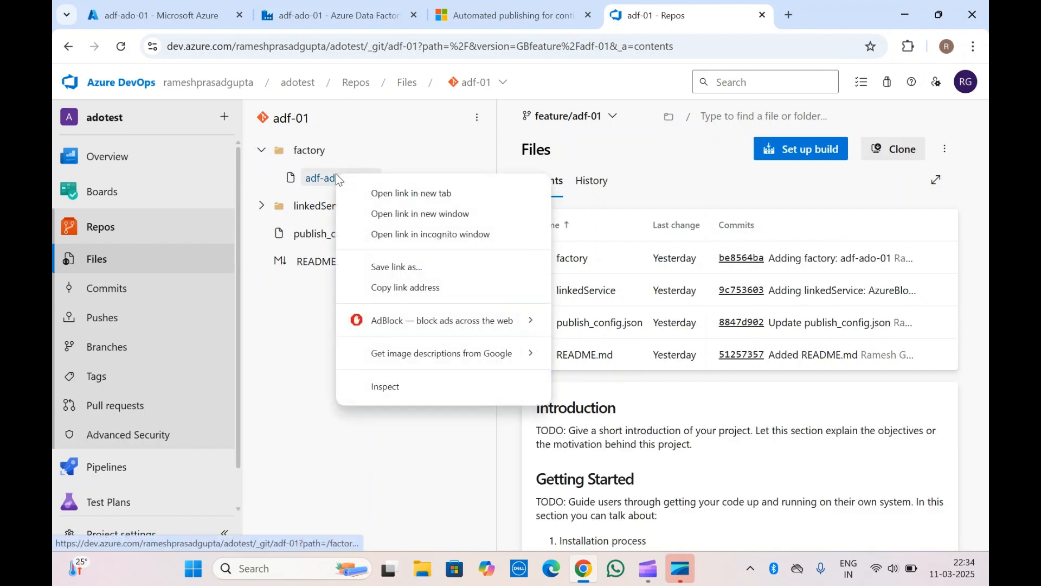
pyautogui.click(261, 150)
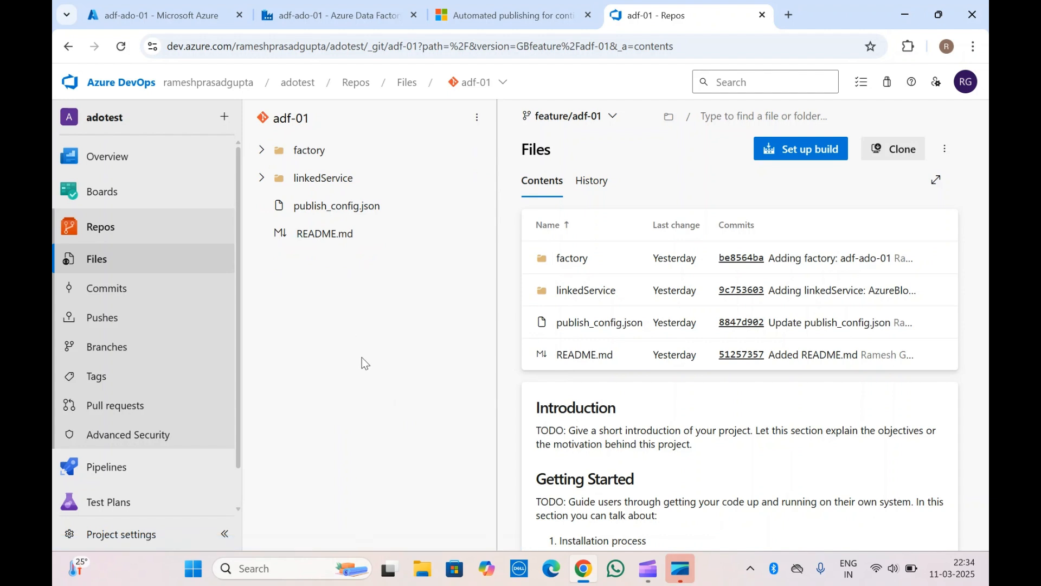
# Create a new pipeline from Azure Repos Git for the adf-01 repository using the Starter pipeline template
pyautogui.scroll(-1, 109, 412)
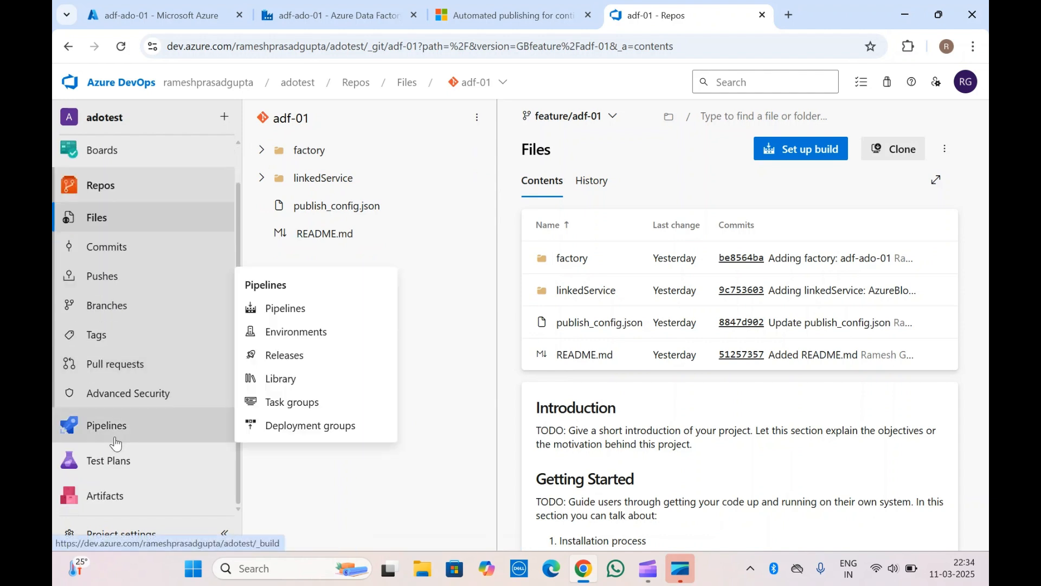
pyautogui.click(115, 443)
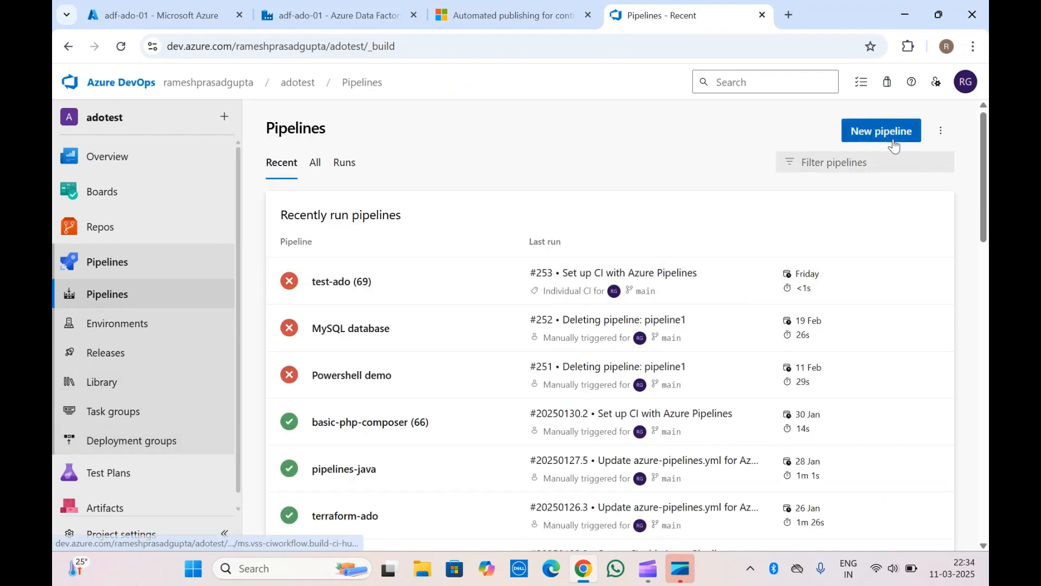
pyautogui.click(900, 133)
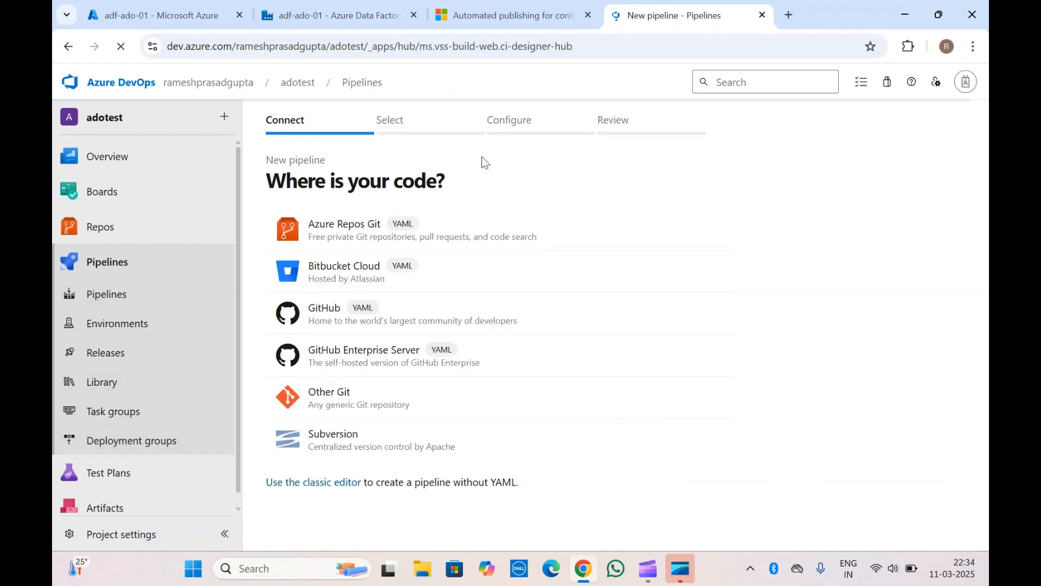
pyautogui.click(346, 226)
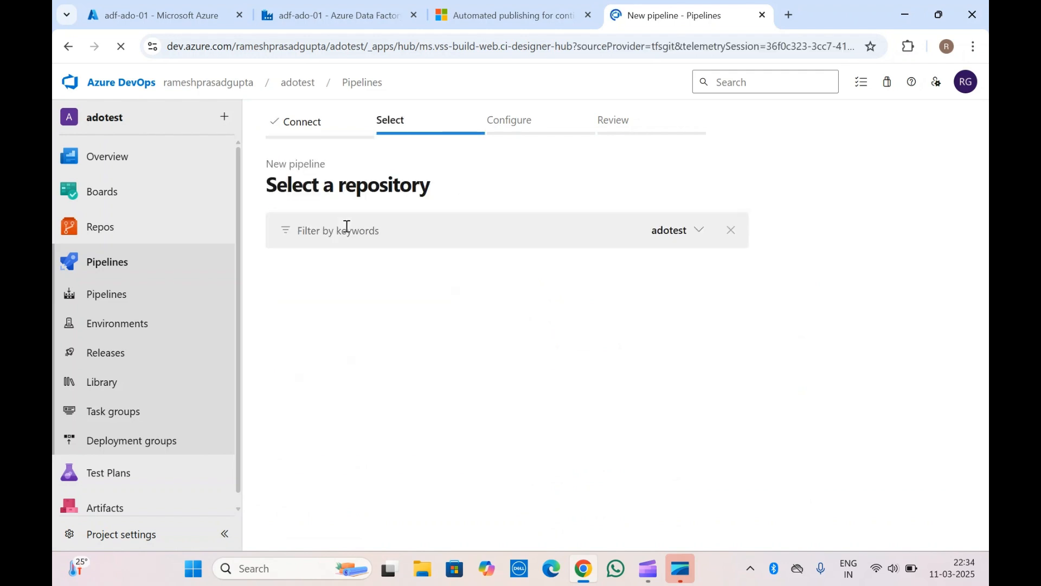
pyautogui.click(332, 282)
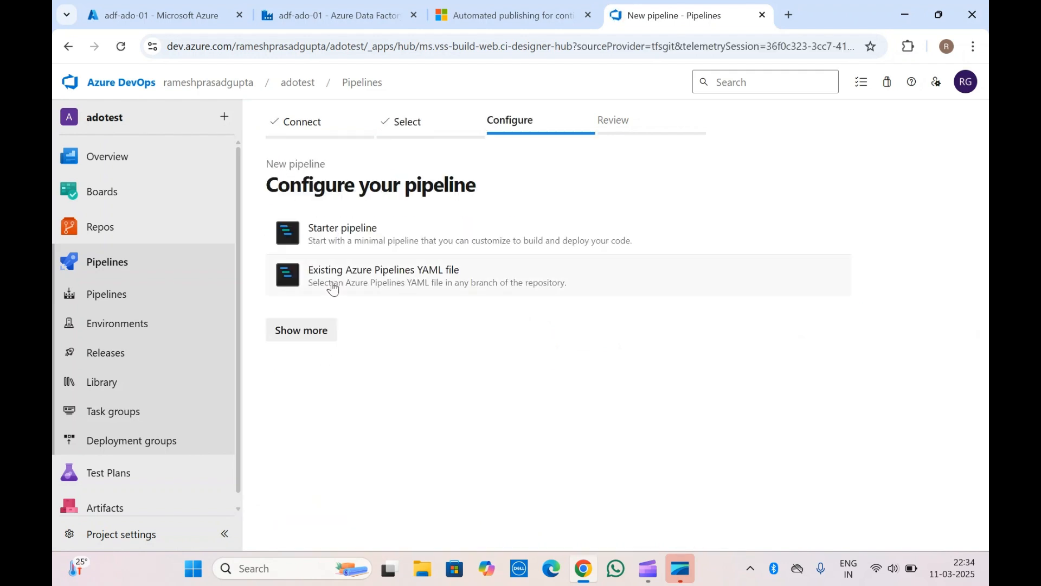
pyautogui.click(353, 239)
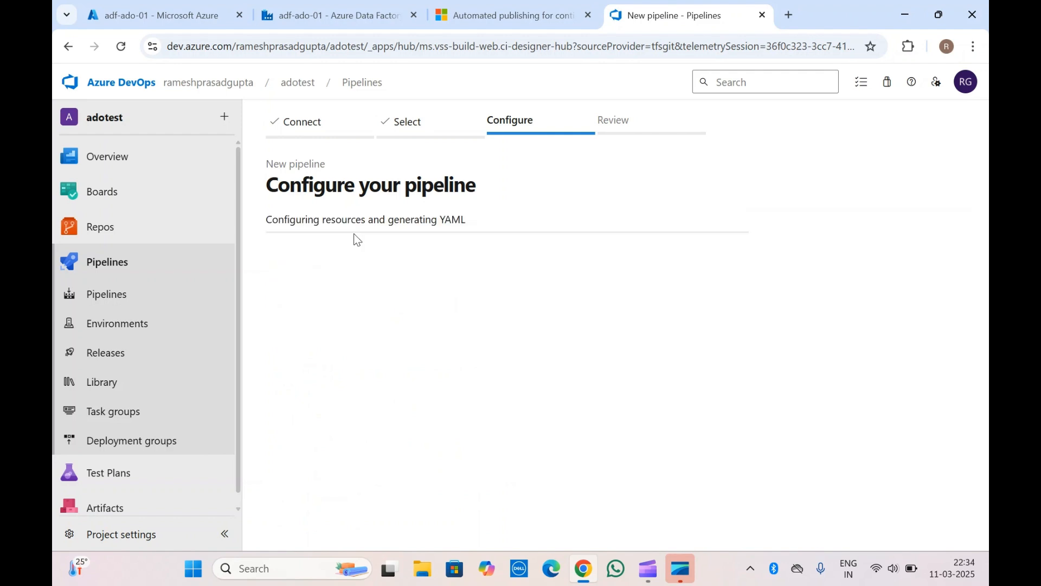
# Review the trigger, pool and script steps in the generated azure-pipelines.yml starter YAML
pyautogui.scroll(-1, 409, 330)
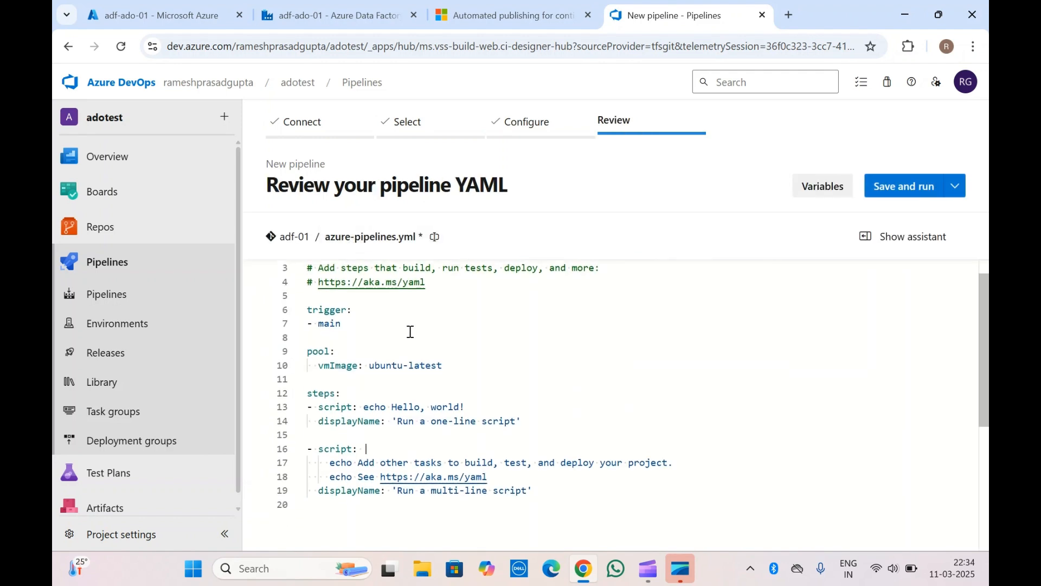
pyautogui.scroll(1, 409, 330)
pyautogui.click(446, 389)
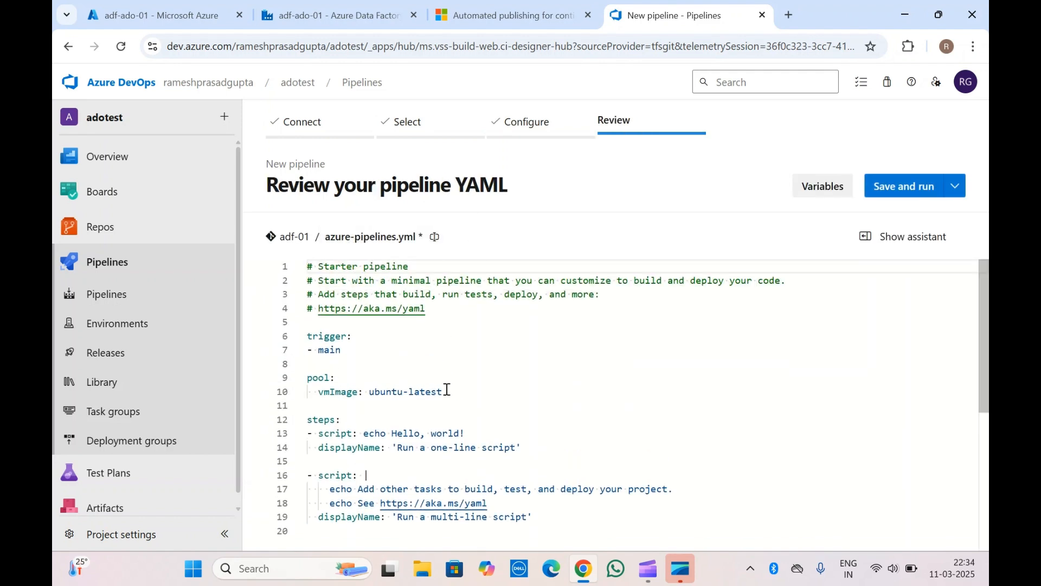
pyautogui.scroll(-3, 446, 390)
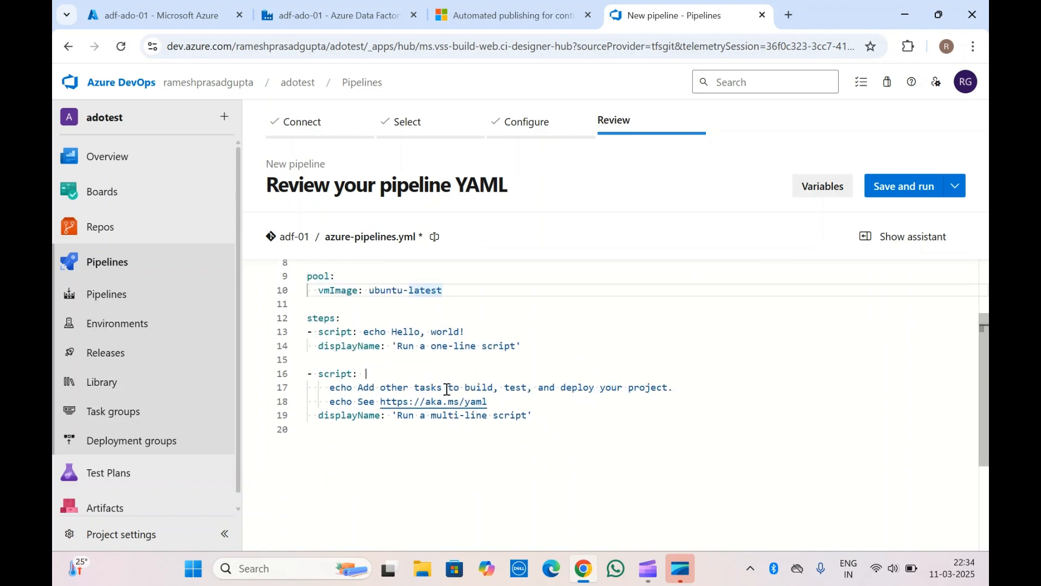
pyautogui.scroll(3, 441, 390)
# Switch to the Microsoft Learn article and read from Export ARM template through the package.json and Starter pipeline instructions under Create an Azure pipeline
pyautogui.click(525, 6)
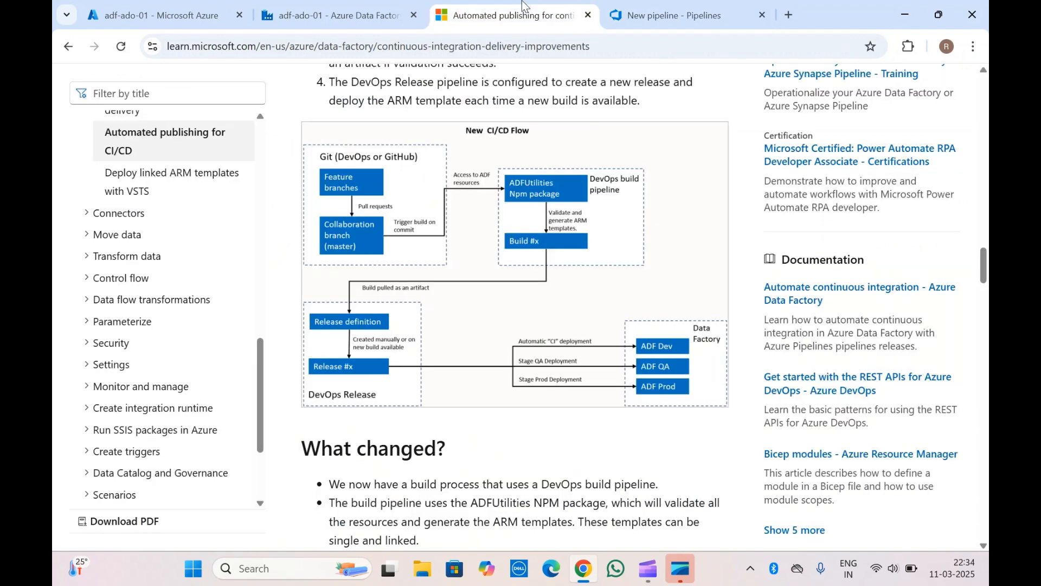
pyautogui.scroll(-10, 464, 345)
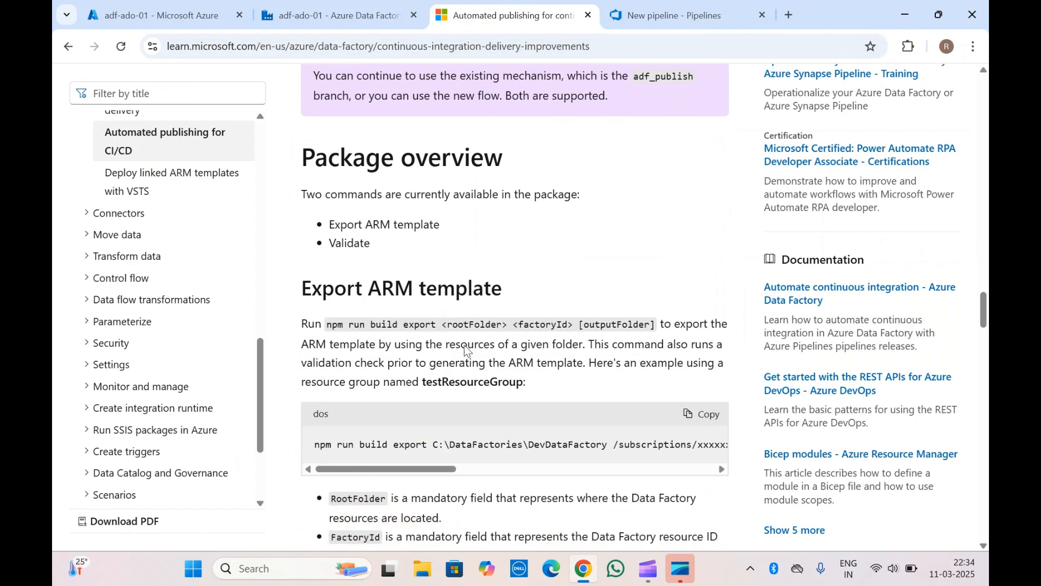
pyautogui.scroll(-2, 465, 345)
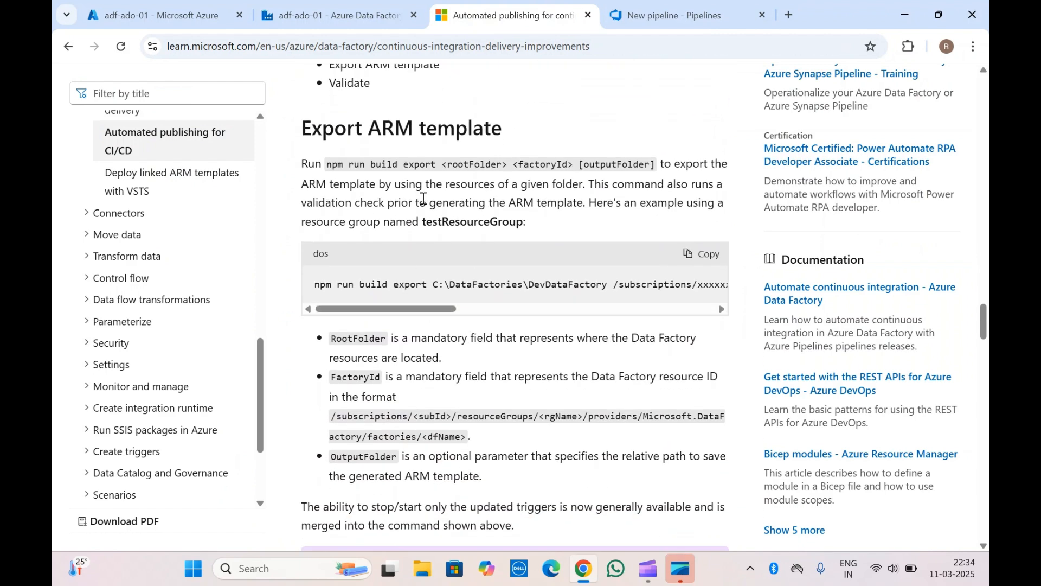
pyautogui.scroll(-4, 396, 281)
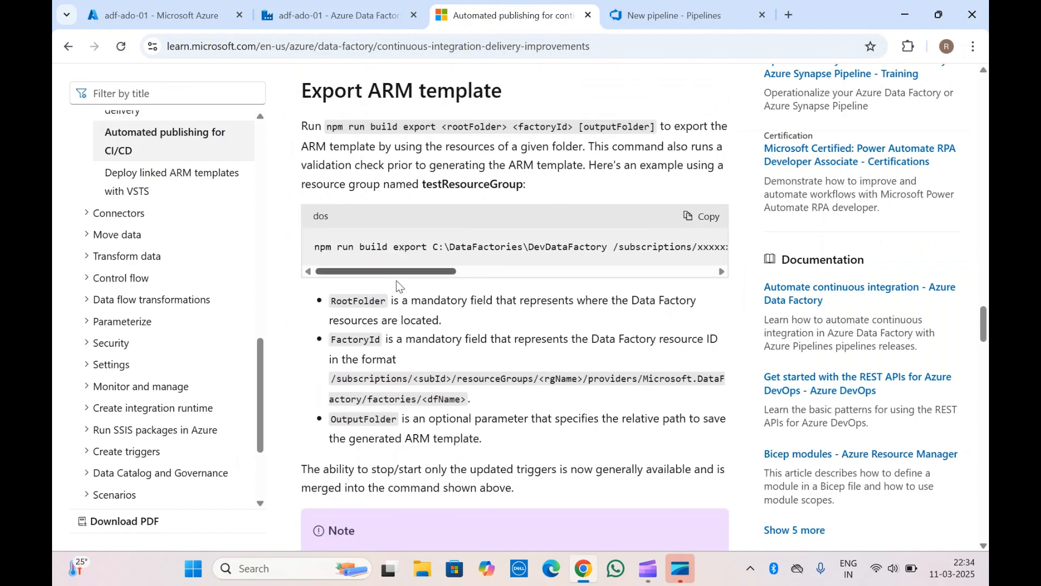
pyautogui.scroll(2, 404, 122)
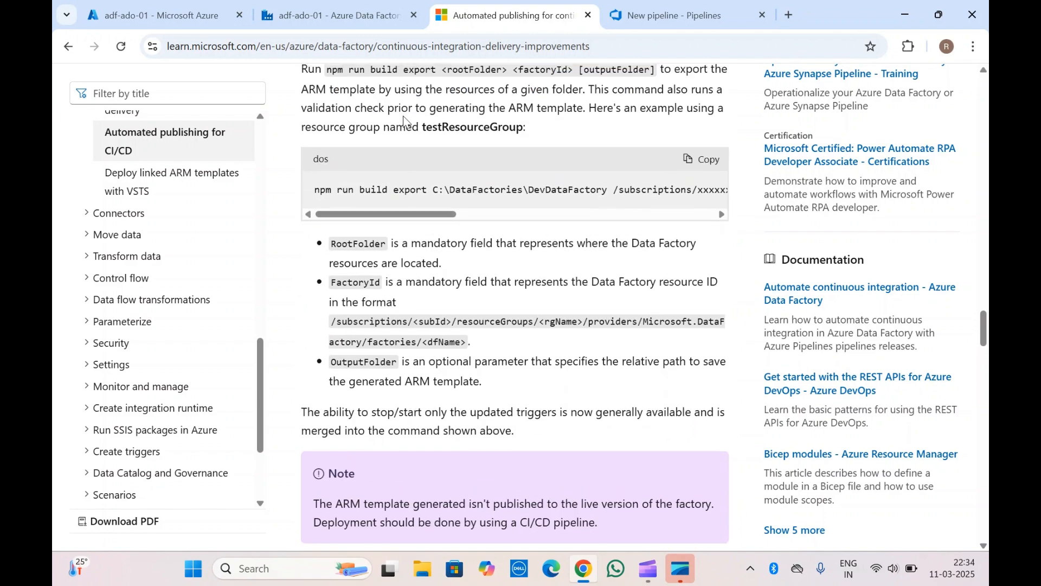
pyautogui.scroll(-6, 407, 112)
pyautogui.scroll(1, 407, 315)
pyautogui.scroll(-1, 404, 321)
pyautogui.scroll(-4, 404, 321)
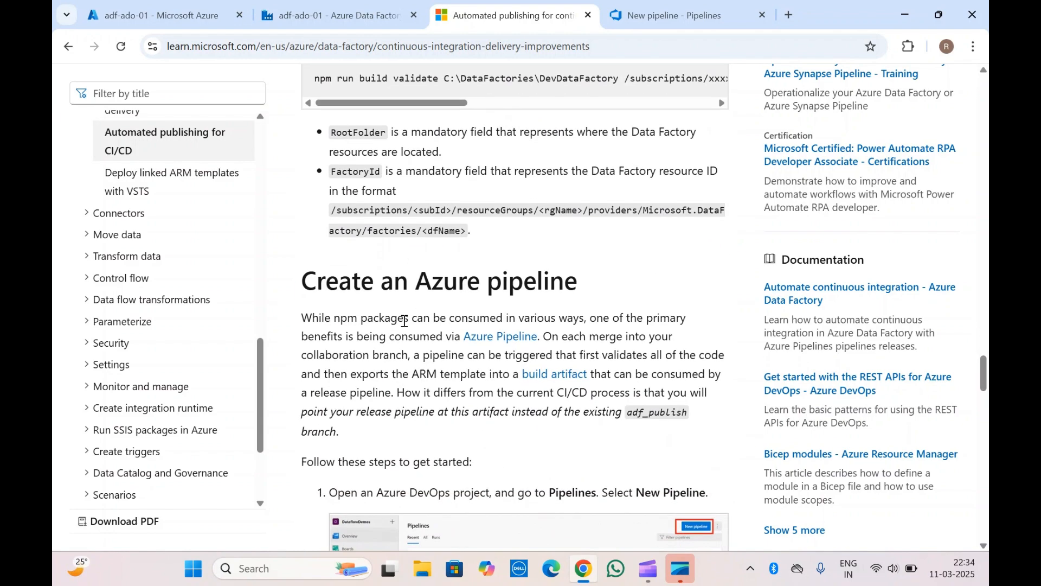
pyautogui.scroll(-6, 406, 325)
pyautogui.scroll(-7, 404, 326)
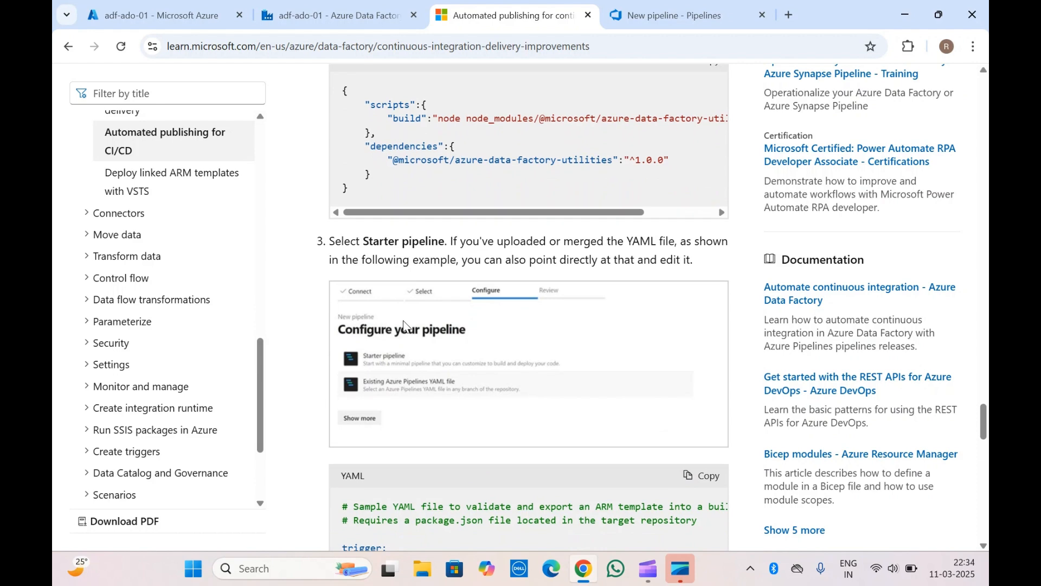
pyautogui.scroll(1, 404, 323)
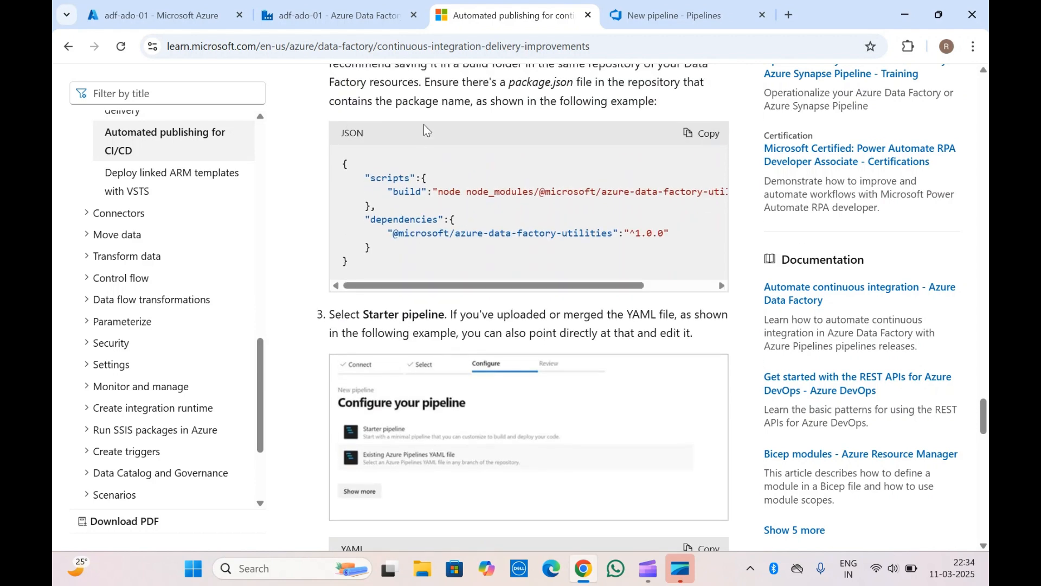
pyautogui.scroll(2, 404, 321)
pyautogui.scroll(-3, 404, 321)
# Open the adf-01 repository files in a separate browser tab from the new pipeline page and show the repository's additional actions
pyautogui.click(629, 6)
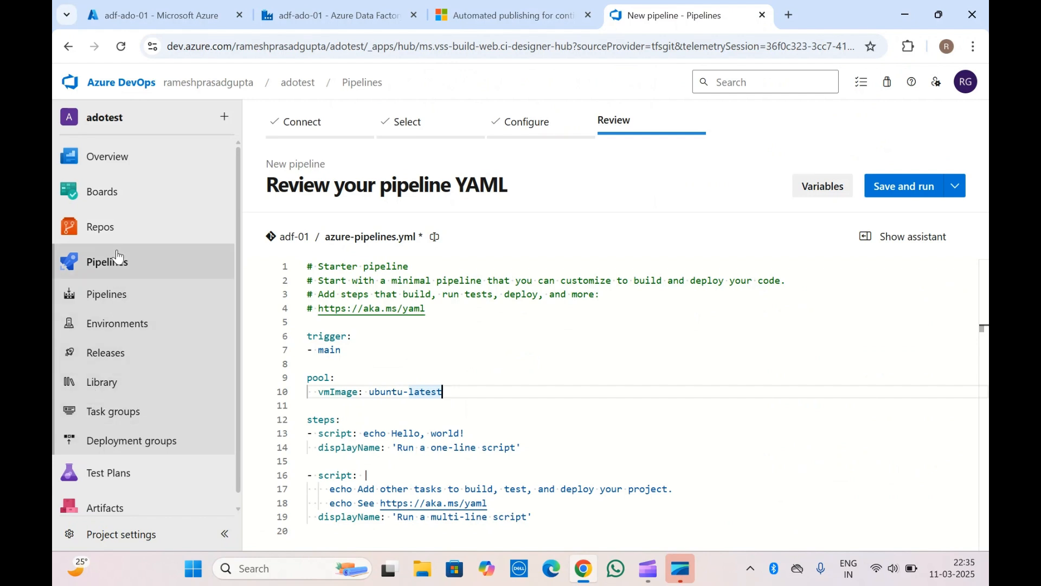
pyautogui.rightClick(111, 229)
pyautogui.click(150, 252)
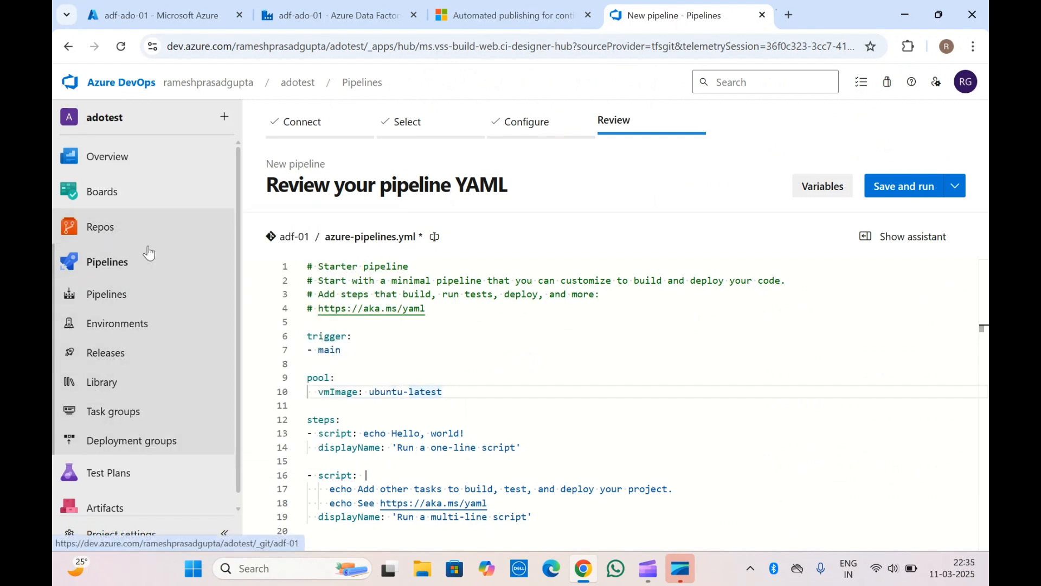
pyautogui.click(709, 8)
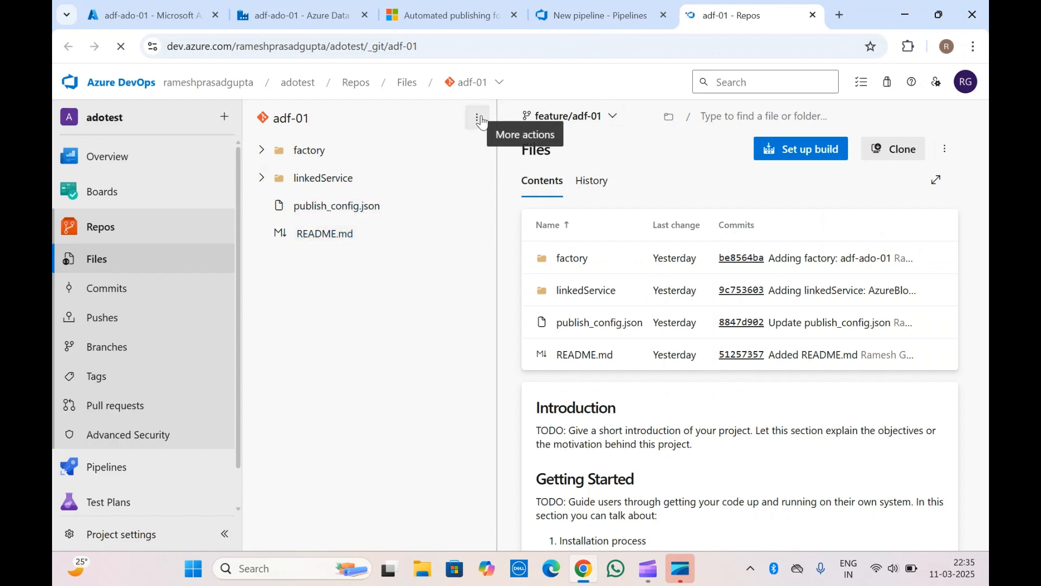
pyautogui.click(478, 118)
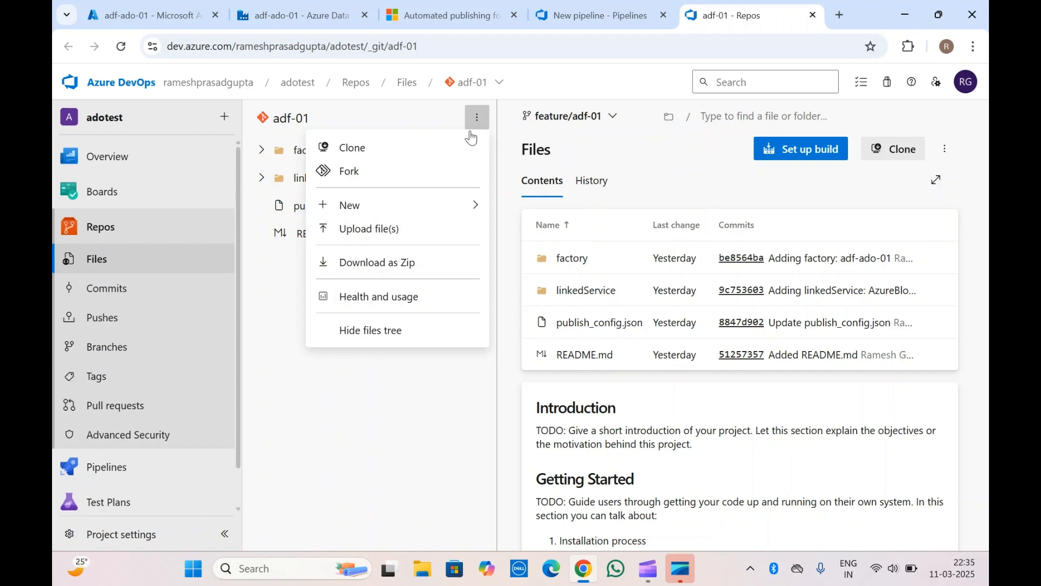
# Return to the Microsoft Learn article and examine the package.json example, including its azure-data-factory-utilities dependency and full build script
pyautogui.click(456, 15)
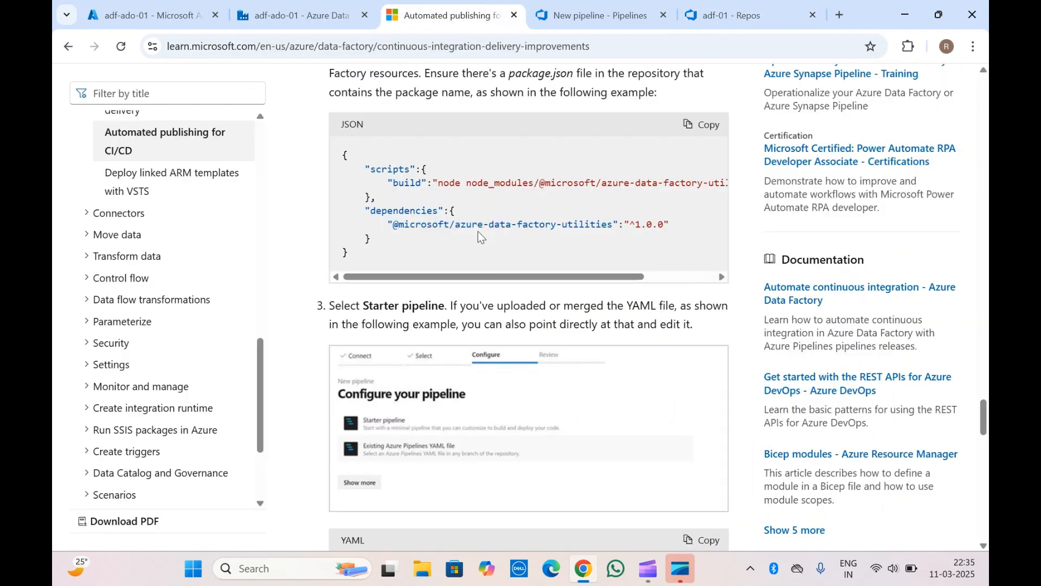
pyautogui.moveTo(462, 224); pyautogui.dragTo(603, 225)
pyautogui.click(606, 224)
pyautogui.hscroll(3, 606, 225)
pyautogui.hscroll(-3, 607, 230)
pyautogui.scroll(1, 561, 111)
# Create a new file named package.json at the root of the adf-01 repository on the feature/adf-01 branch
pyautogui.click(774, 5)
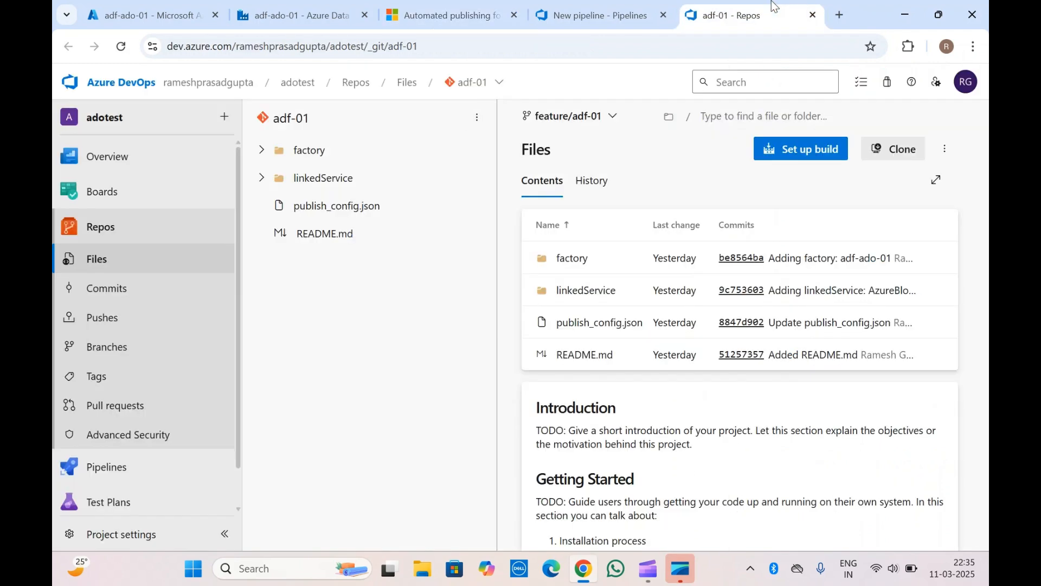
pyautogui.click(626, 5)
pyautogui.click(760, 7)
pyautogui.click(474, 115)
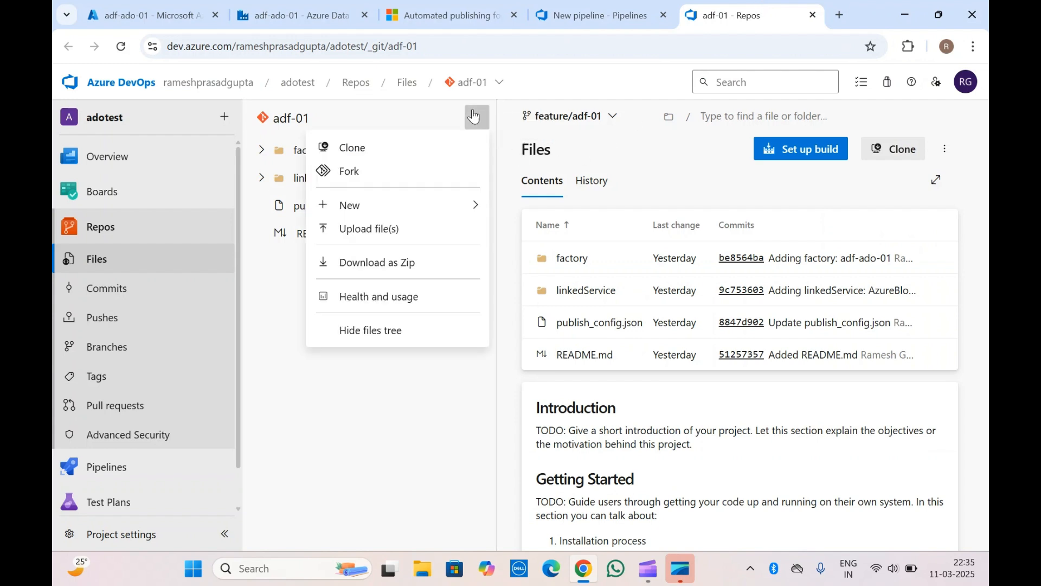
pyautogui.moveTo(372, 207)
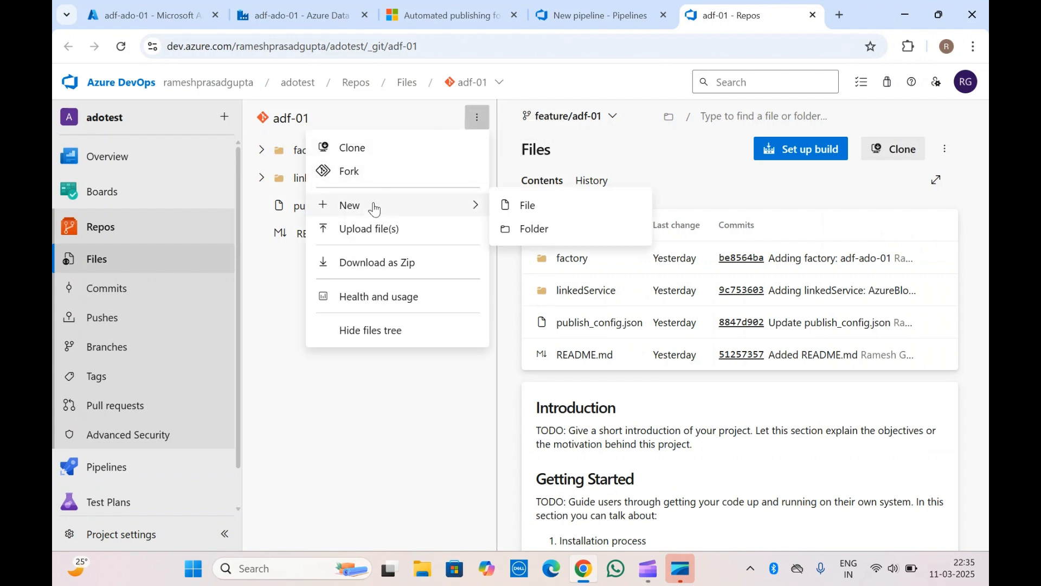
pyautogui.click(518, 208)
pyautogui.write('pa')
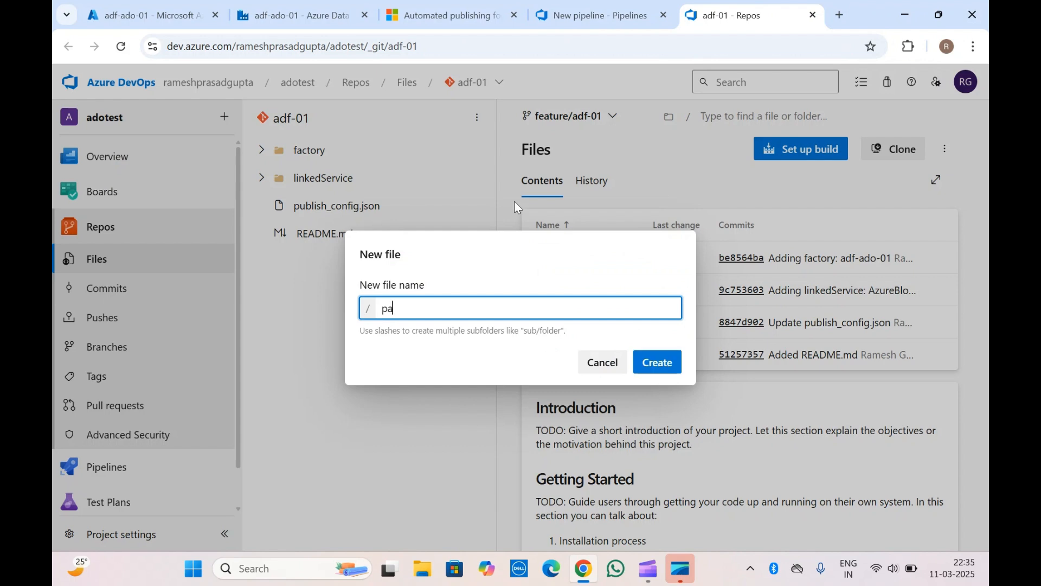
pyautogui.write('ckage.json')
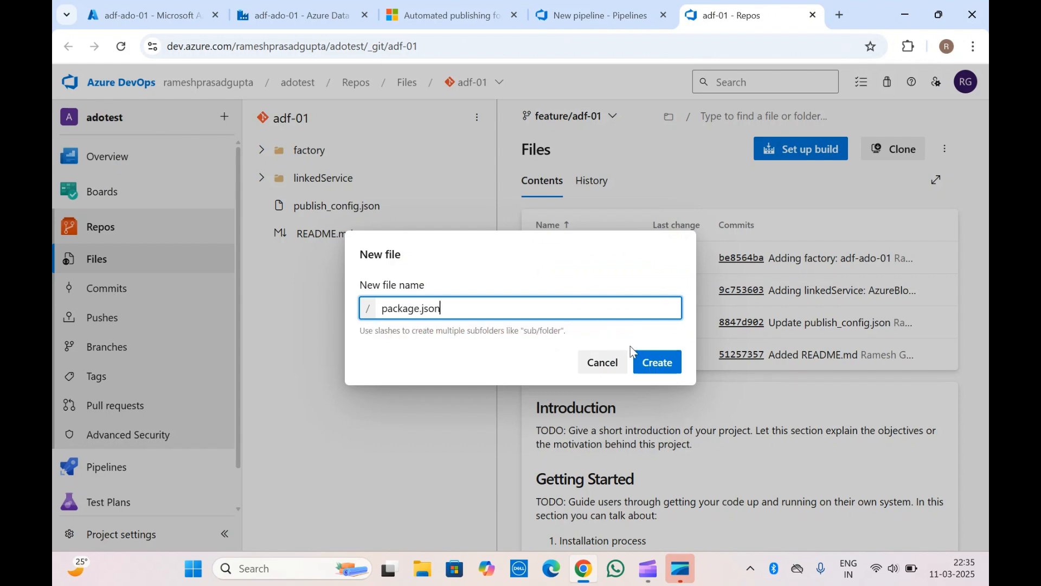
pyautogui.click(657, 361)
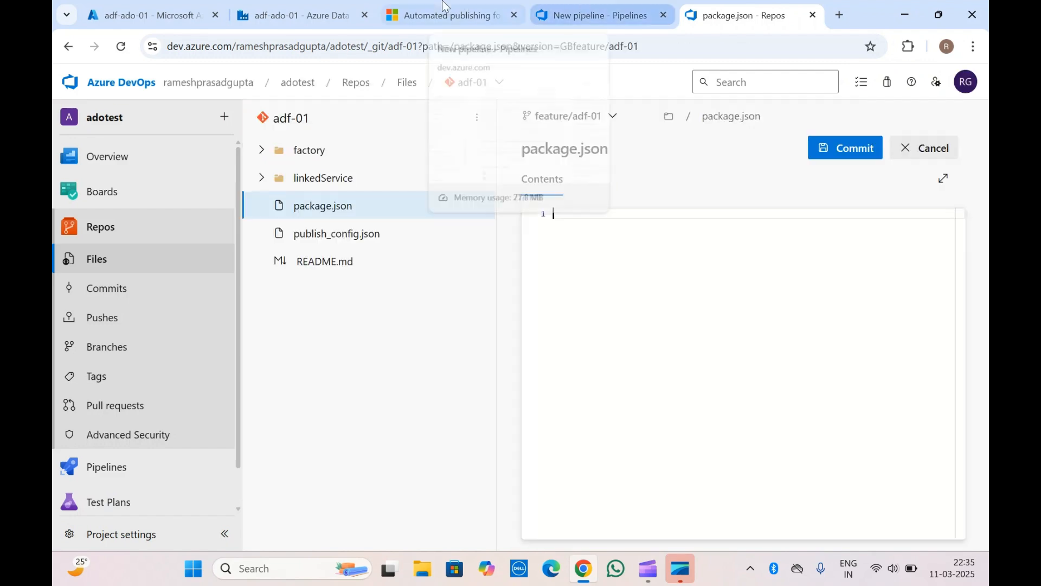
# Copy the package.json example from the Microsoft Learn article into the empty package.json file in the repository
pyautogui.click(444, 5)
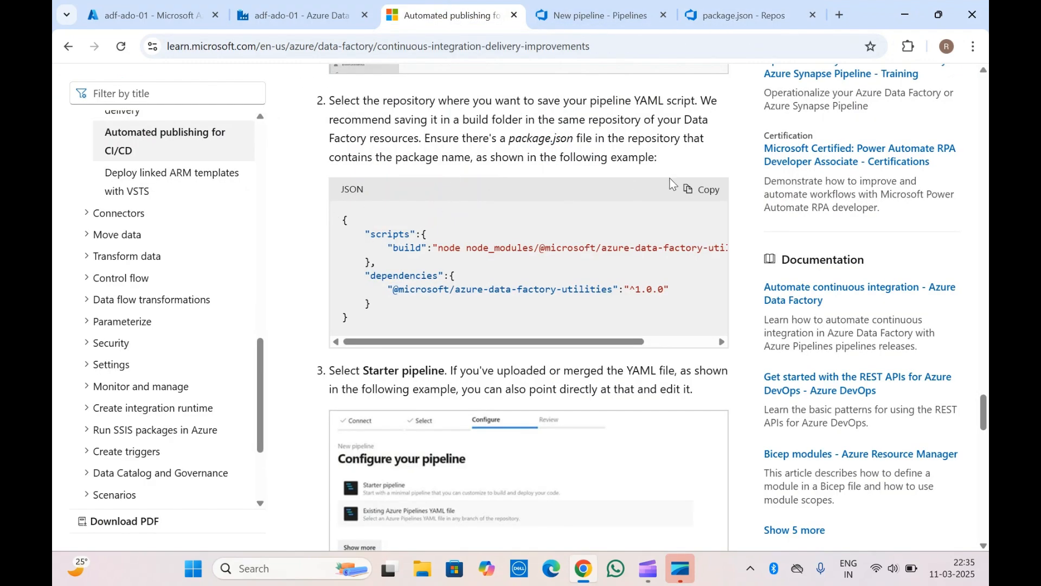
pyautogui.click(700, 189)
pyautogui.click(741, 15)
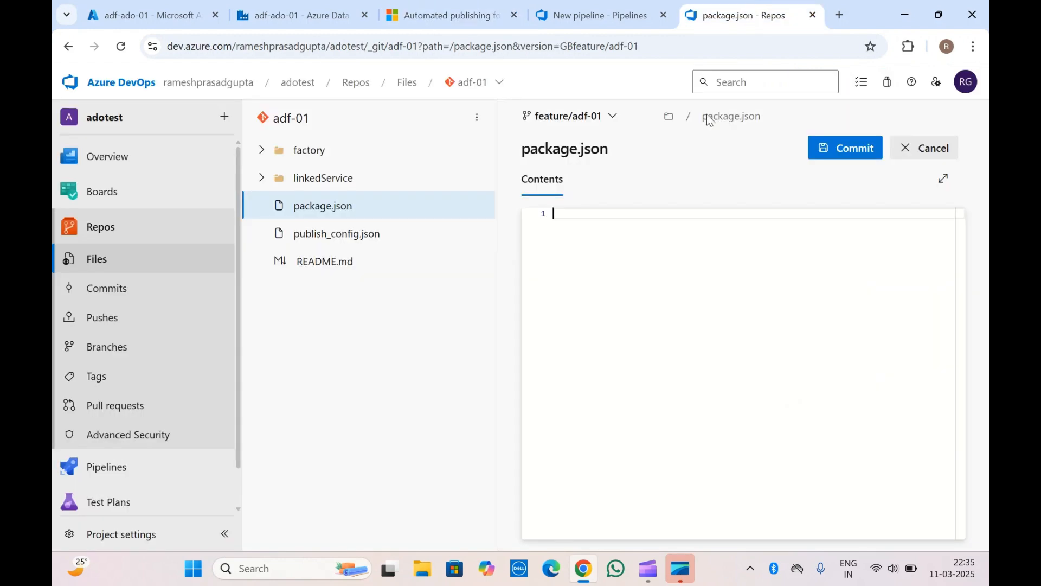
pyautogui.hotkey('ctrl', 'v')
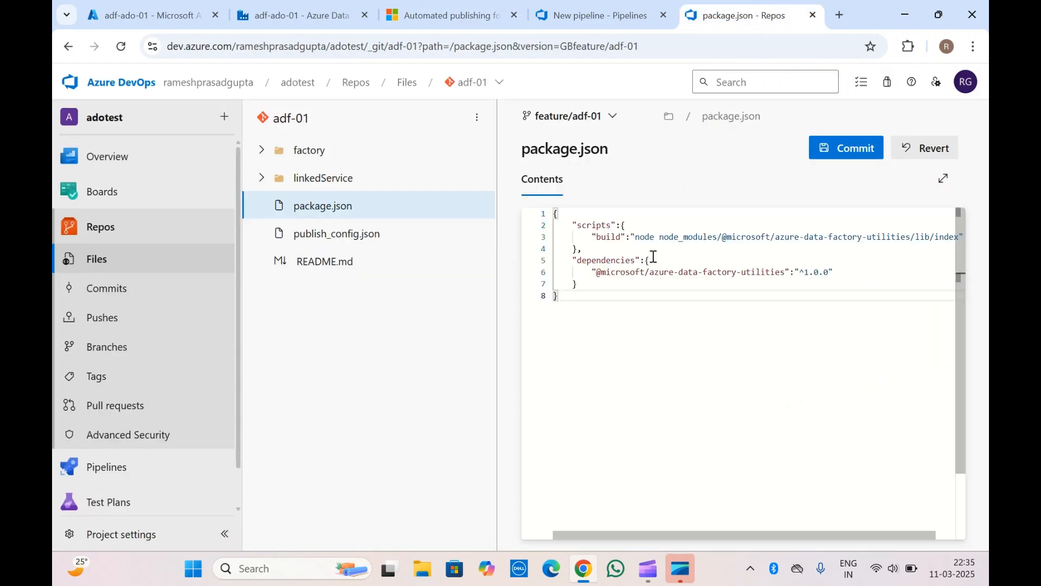
# Commit package.json to the feature/adf-01 branch with the comment "Added package.json" and dismiss the pull request suggestion
pyautogui.click(844, 147)
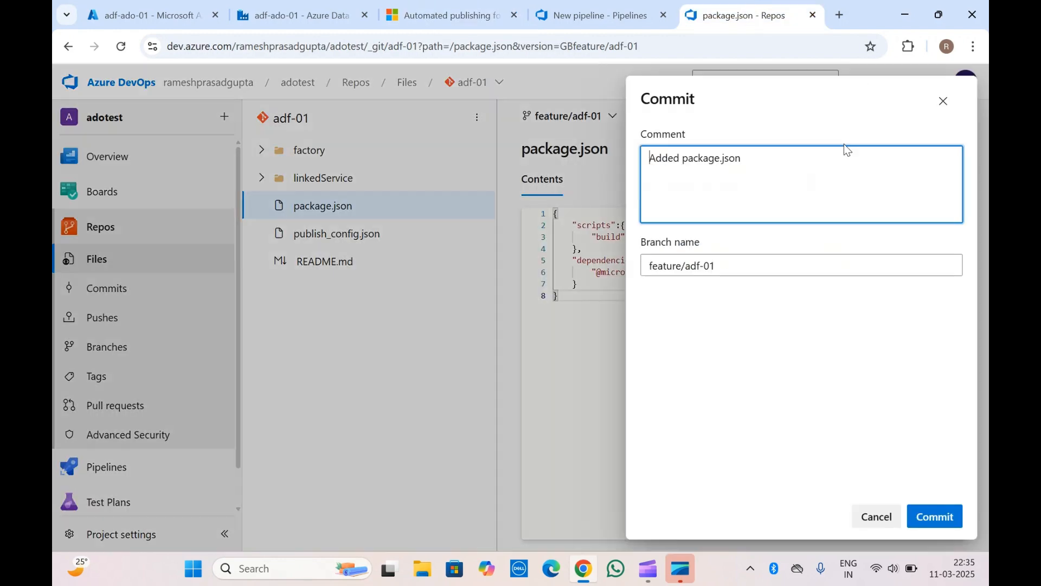
pyautogui.click(932, 516)
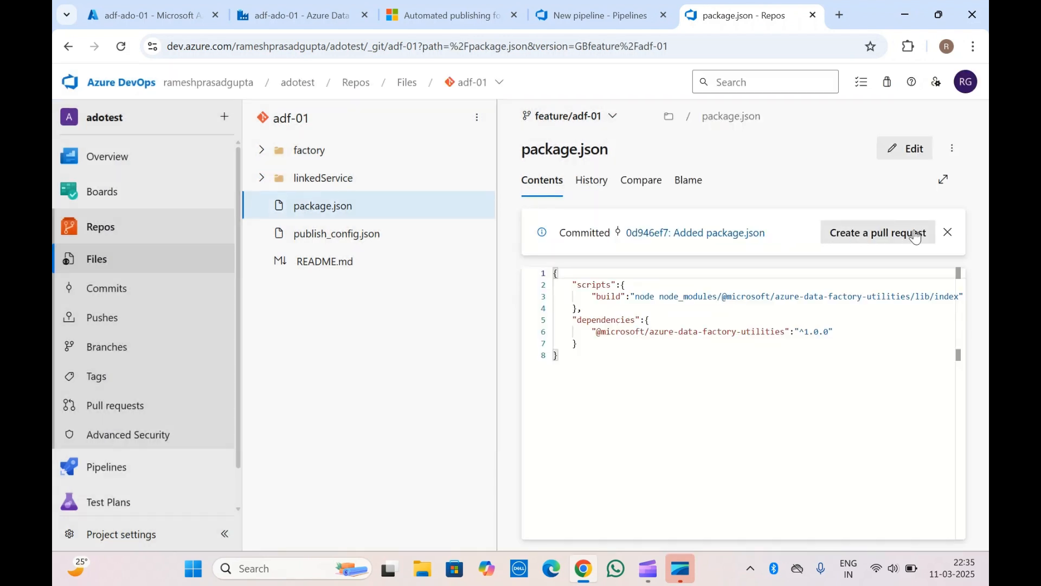
pyautogui.click(949, 233)
# Review the committed package.json, checking its build script and azure-data-factory-utilities dependency, with a brief look at publish_config.json
pyautogui.click(619, 288)
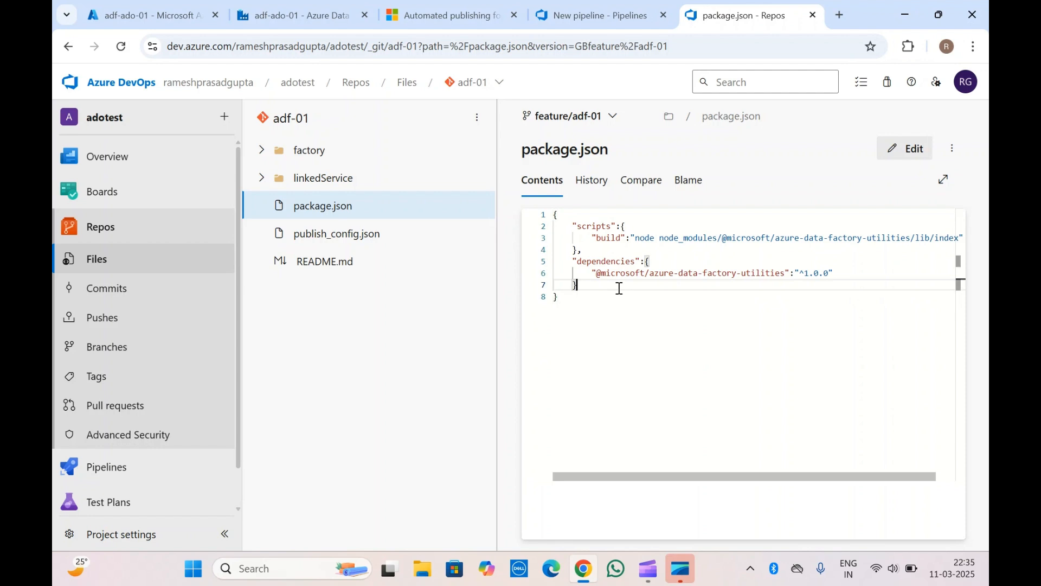
pyautogui.click(595, 237)
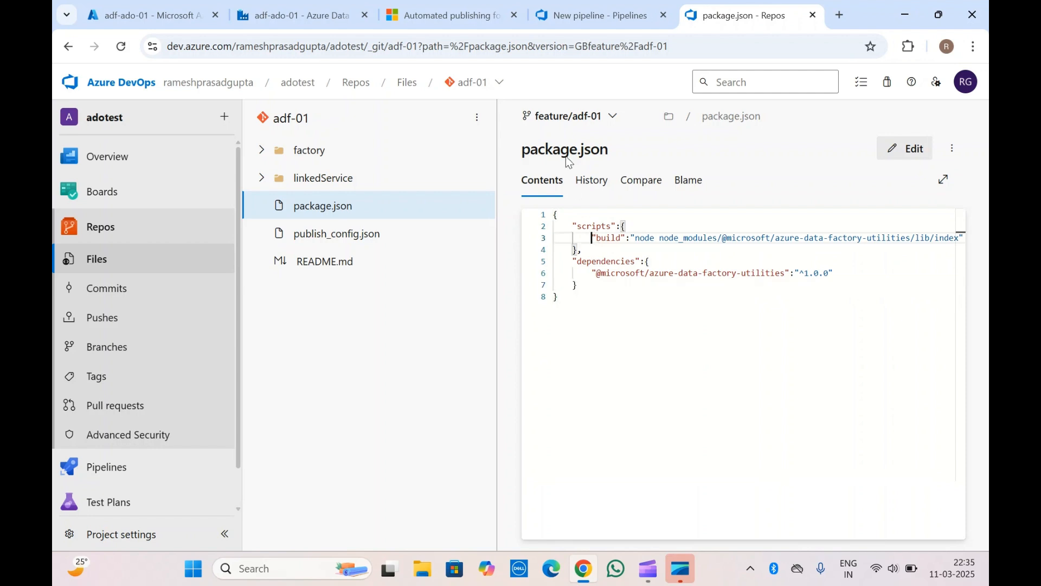
pyautogui.click(359, 234)
pyautogui.click(326, 204)
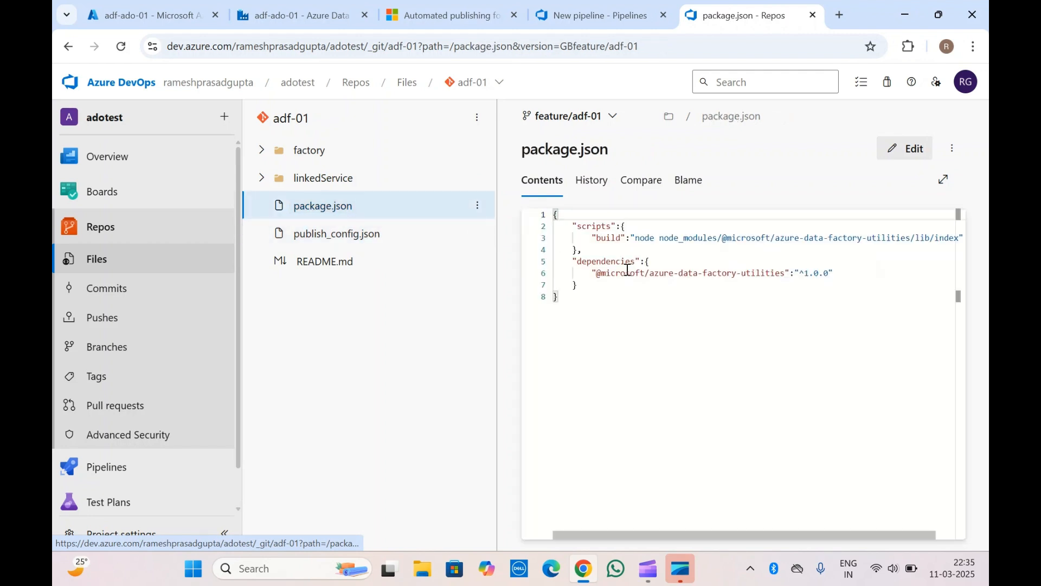
pyautogui.click(602, 297)
pyautogui.hotkey('ctrl', 'a')
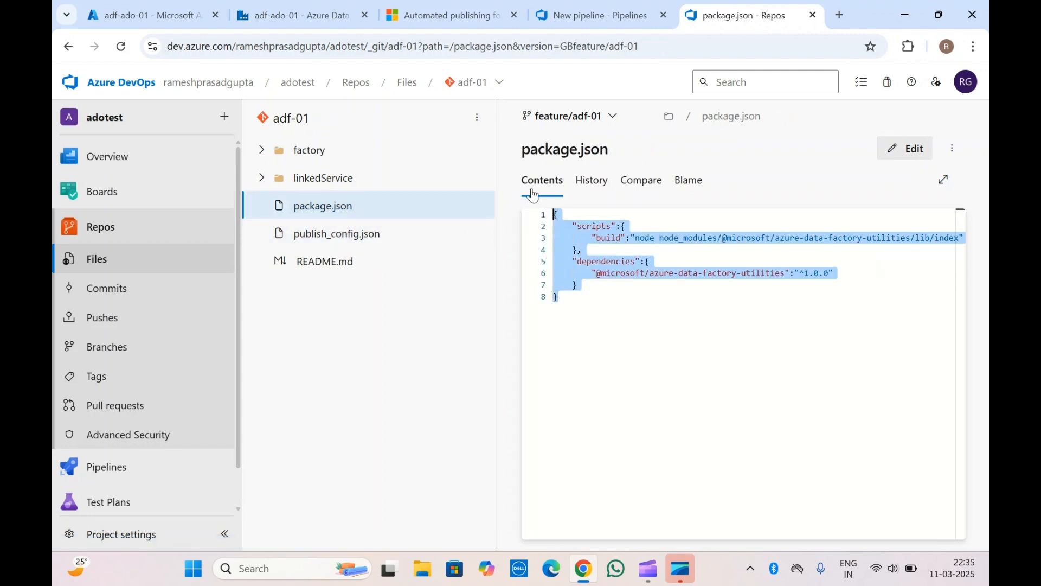
pyautogui.click(635, 304)
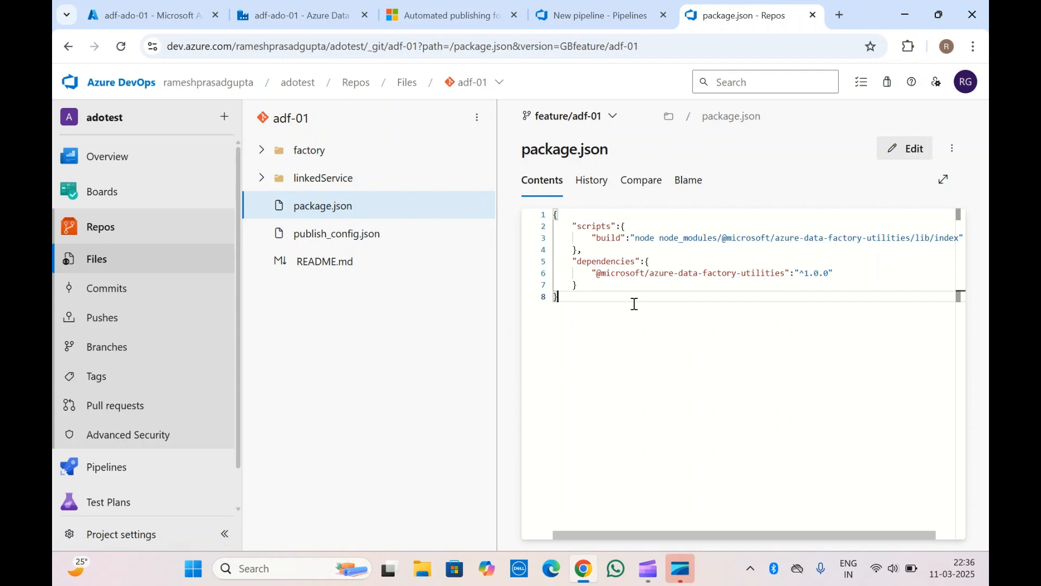
pyautogui.click(620, 282)
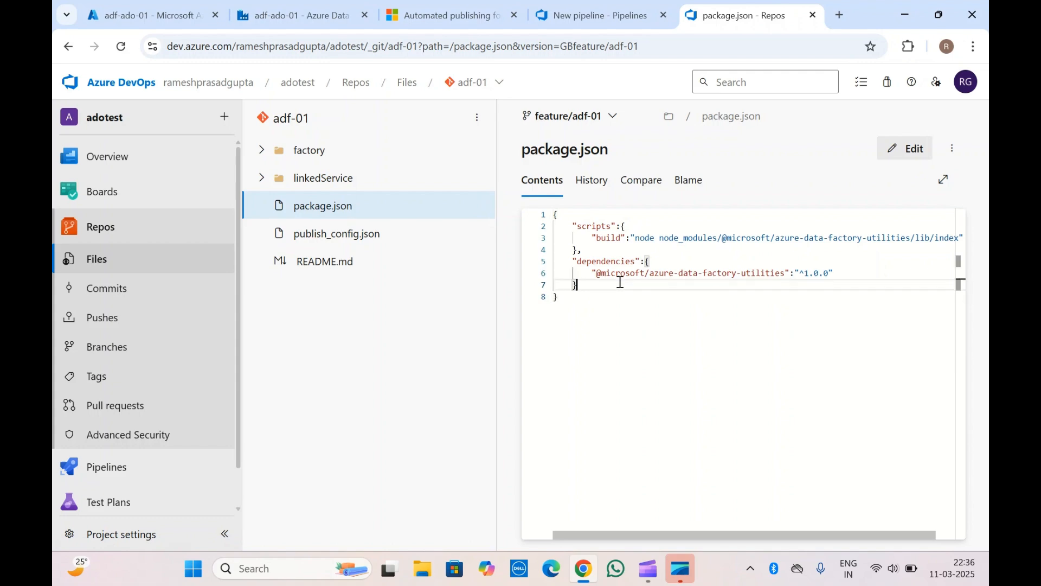
# Copy the sample YAML for validating and exporting an ARM template from the Microsoft Learn article
pyautogui.click(595, 16)
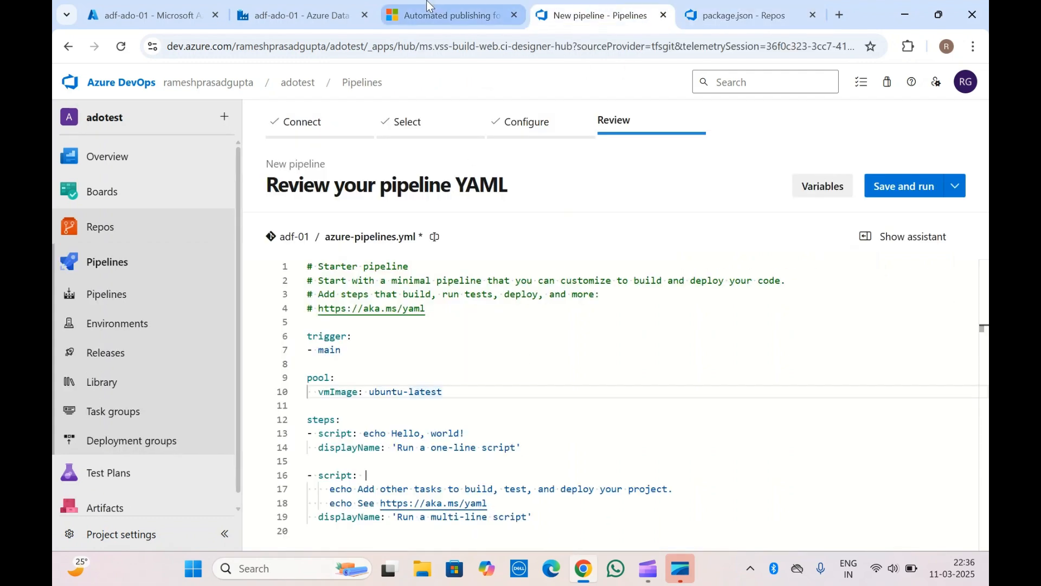
pyautogui.click(439, 12)
pyautogui.scroll(-10, 443, 280)
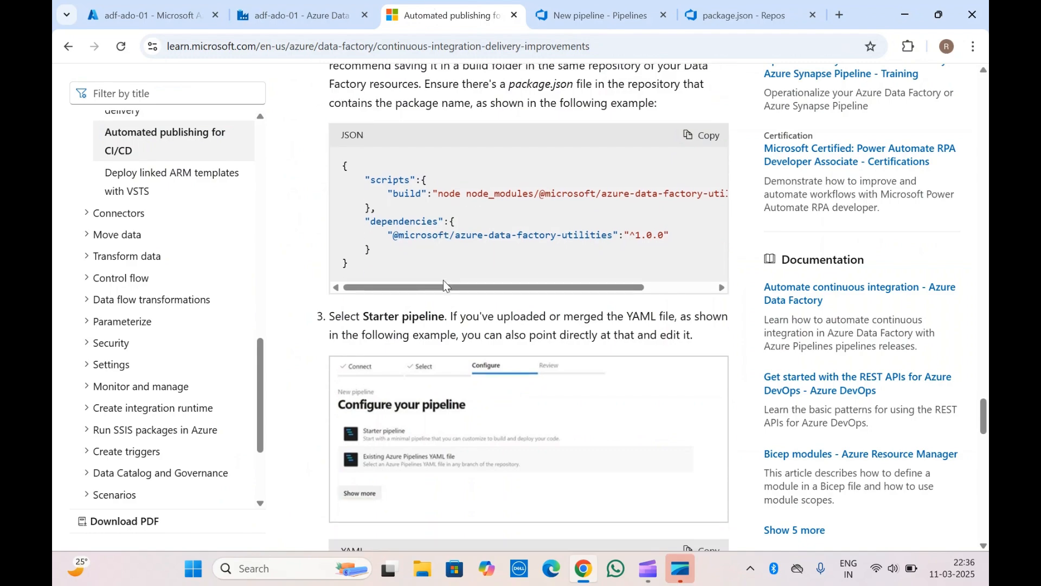
pyautogui.scroll(-10, 443, 280)
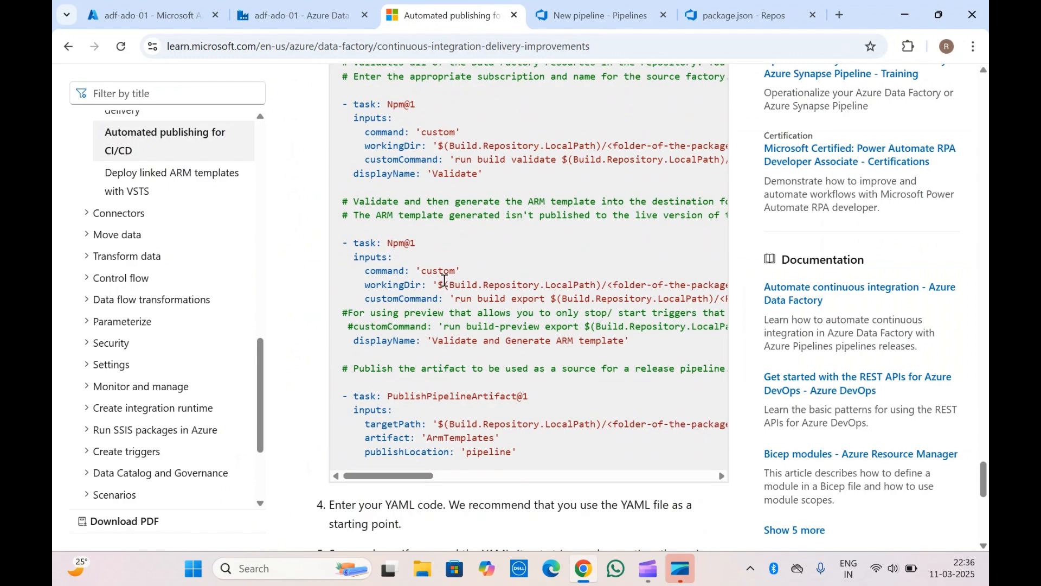
pyautogui.scroll(8, 444, 280)
pyautogui.scroll(4, 443, 280)
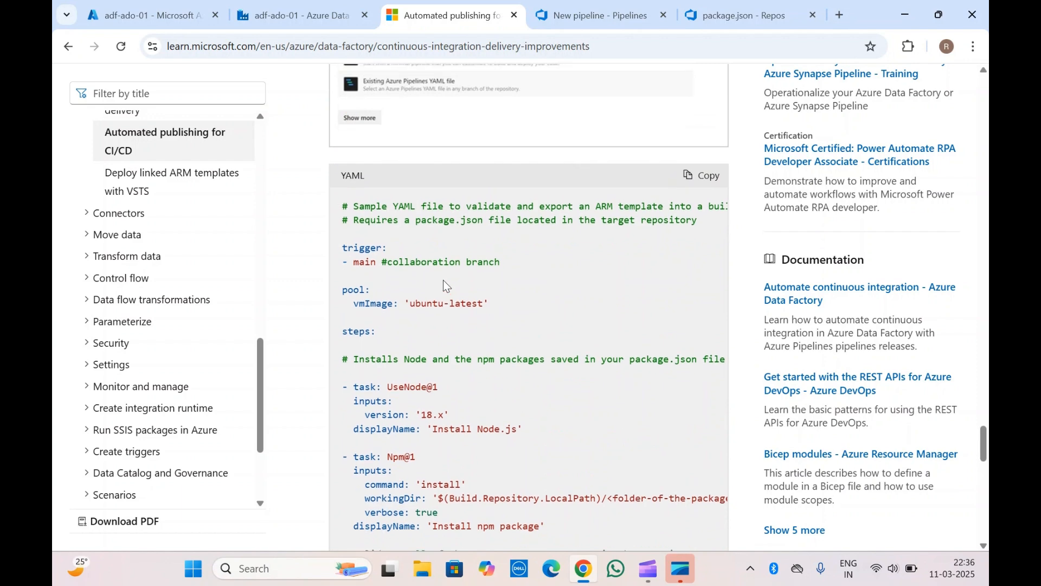
pyautogui.click(710, 185)
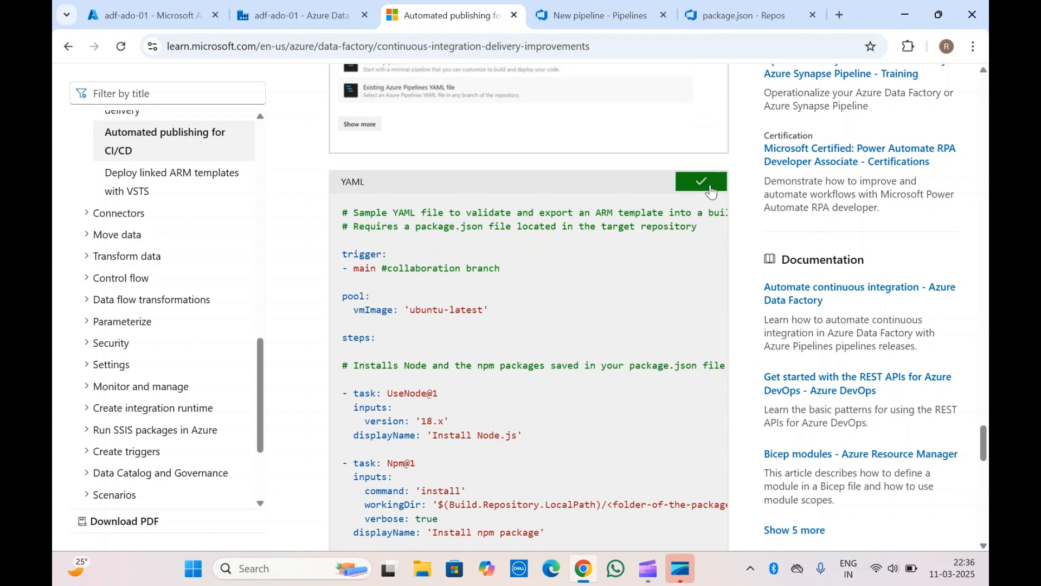
# Replace the entire starter code in the new pipeline's azure-pipelines.yml with the copied sample YAML
pyautogui.click(597, 15)
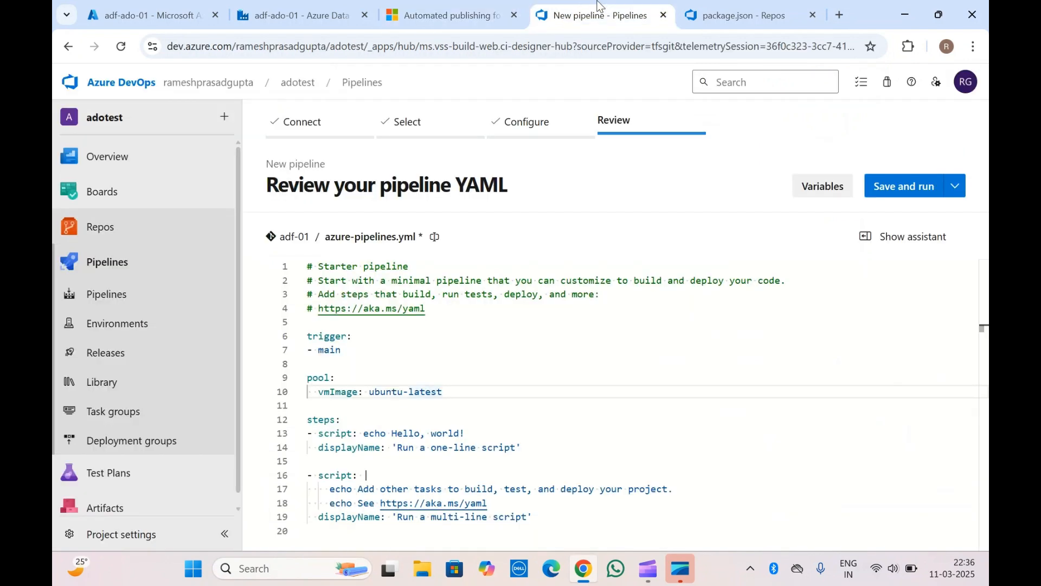
pyautogui.click(515, 405)
pyautogui.hotkey('ctrl', 'a')
pyautogui.press('BackSpace')
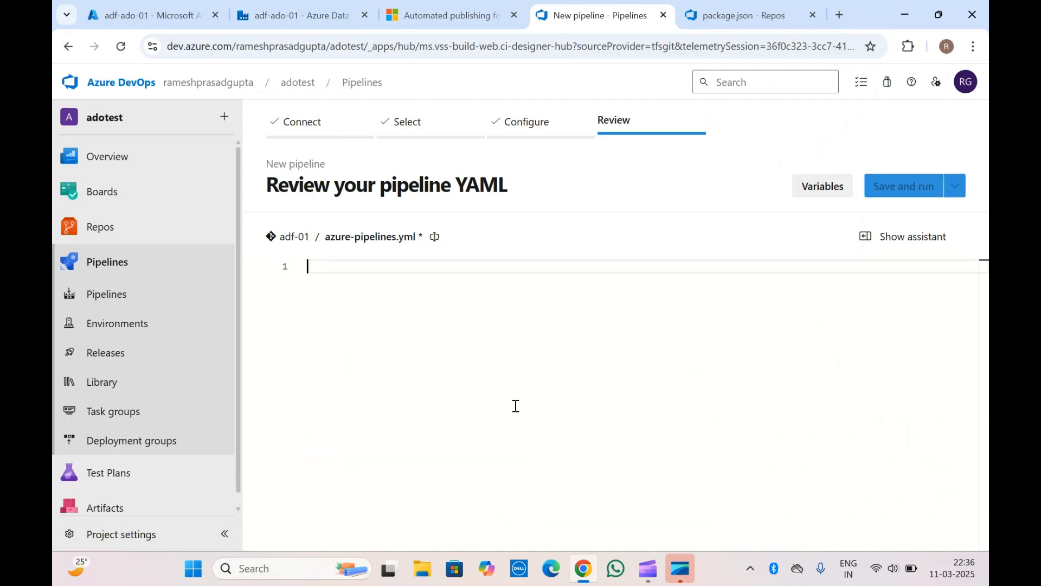
pyautogui.hotkey('ctrl', 'v')
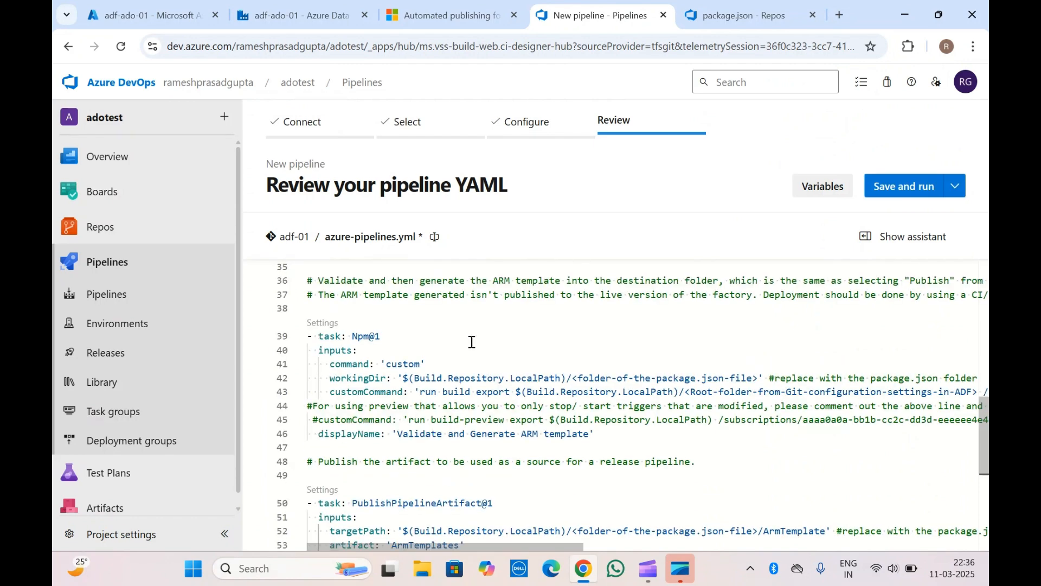
# Review the trigger section at the start of azure-pipelines.yml and its collaboration branch entry
pyautogui.scroll(10, 469, 330)
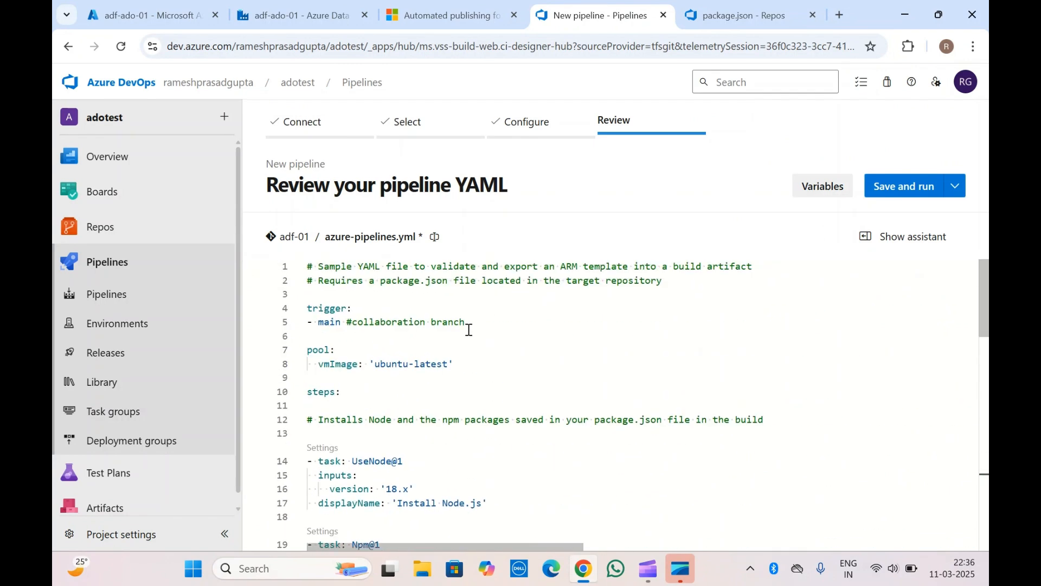
pyautogui.click(332, 334)
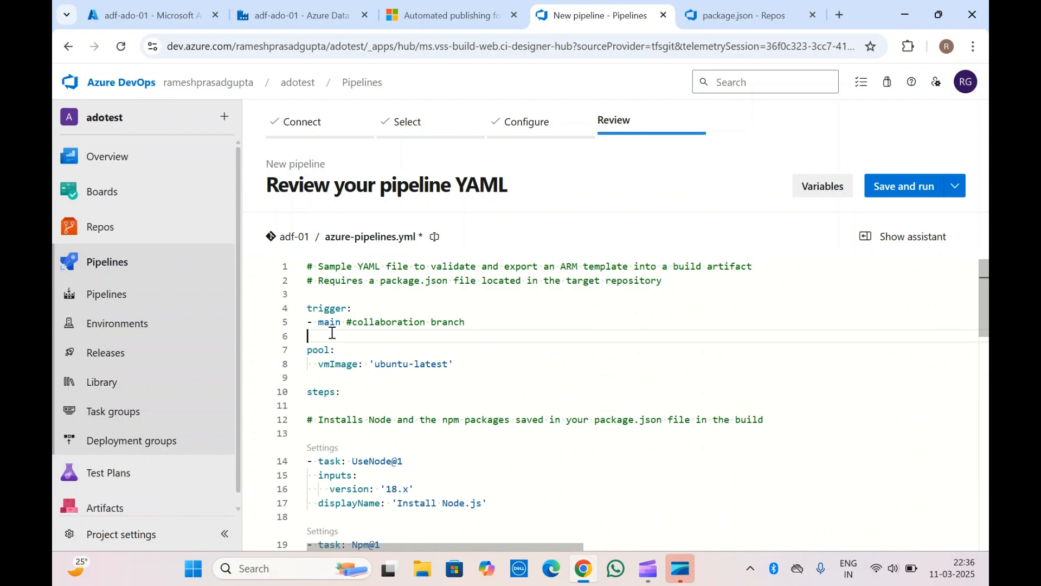
pyautogui.moveTo(414, 323); pyautogui.dragTo(307, 308)
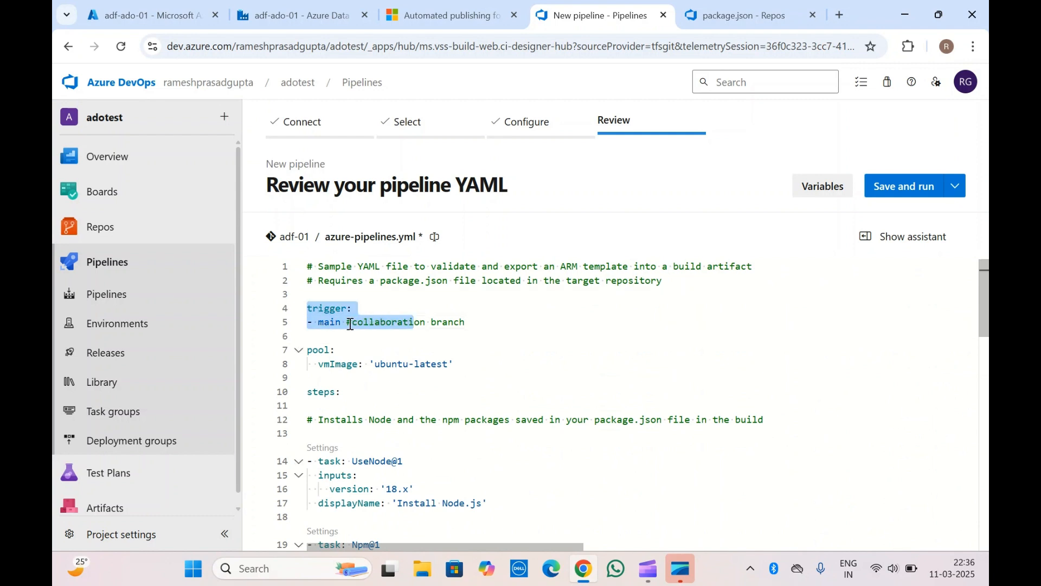
pyautogui.click(379, 323)
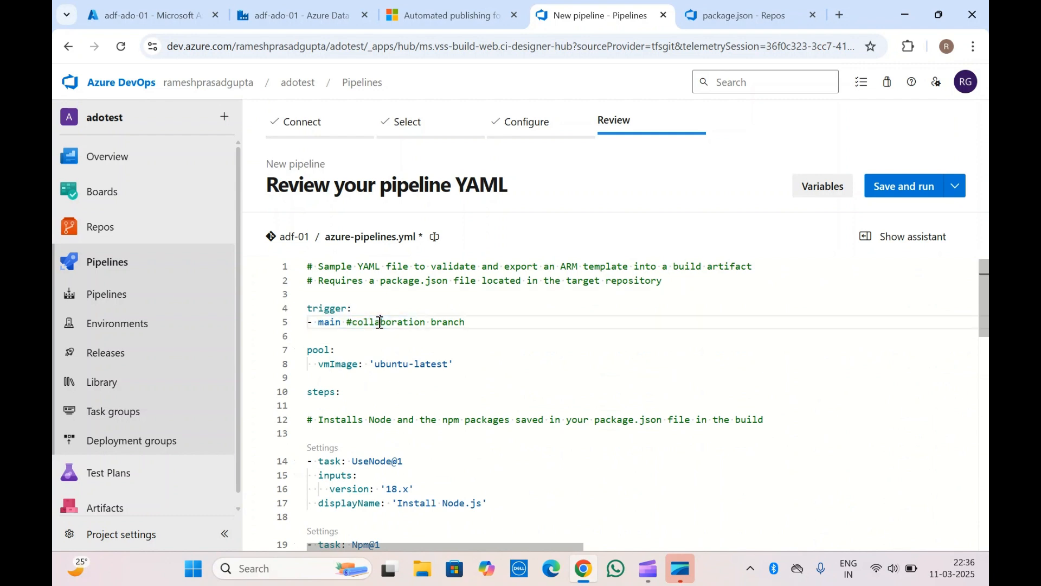
pyautogui.click(318, 308)
pyautogui.doubleClick(318, 308)
pyautogui.moveTo(319, 308); pyautogui.dragTo(335, 321)
pyautogui.click(335, 321)
pyautogui.click(338, 349)
pyautogui.click(368, 312)
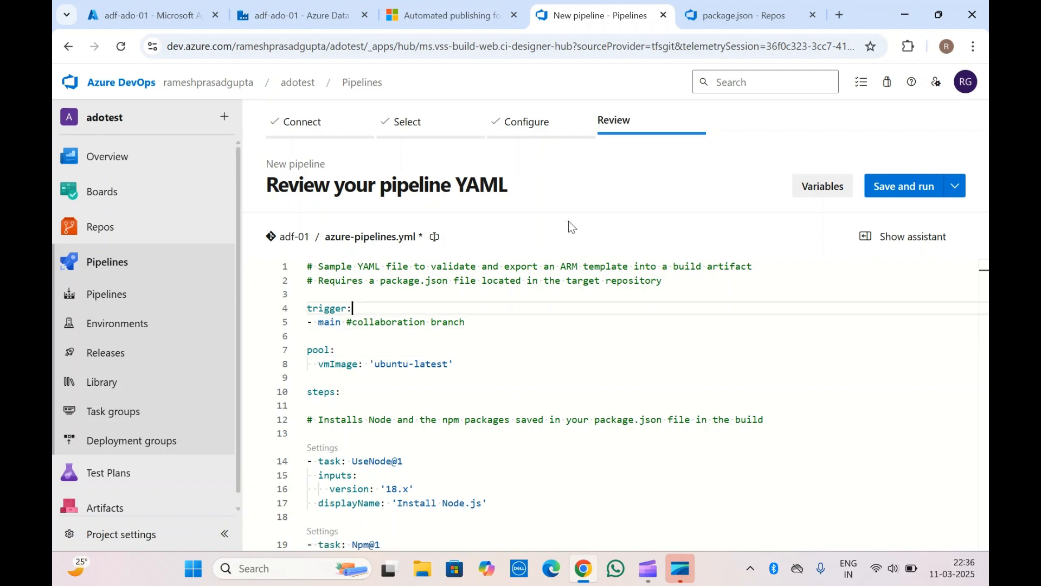
# Check the collaboration branch in the data factory's Git configuration, glance at the repository's package.json, and return to the pipeline YAML
pyautogui.click(296, 15)
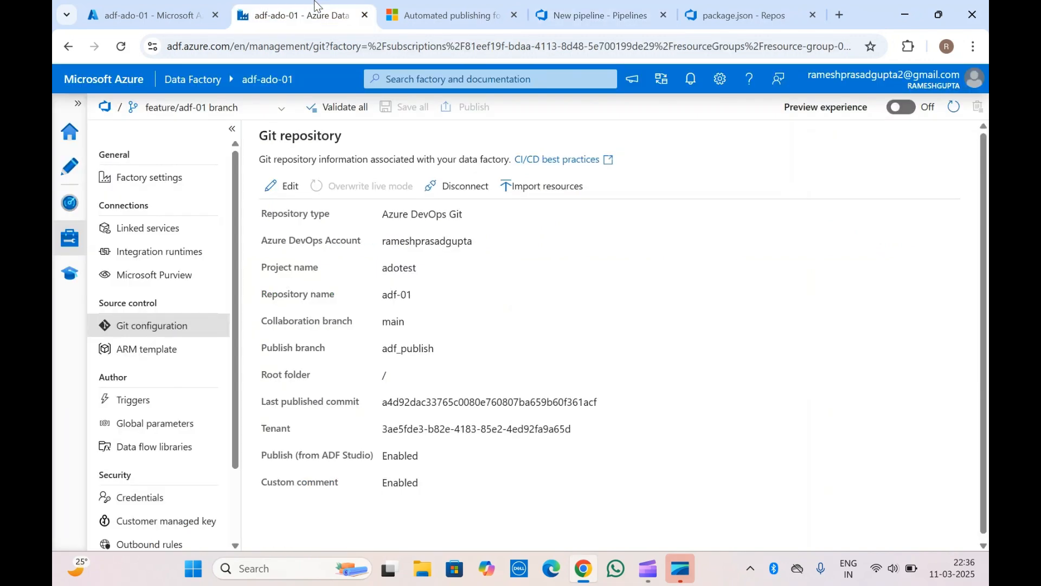
pyautogui.click(693, 7)
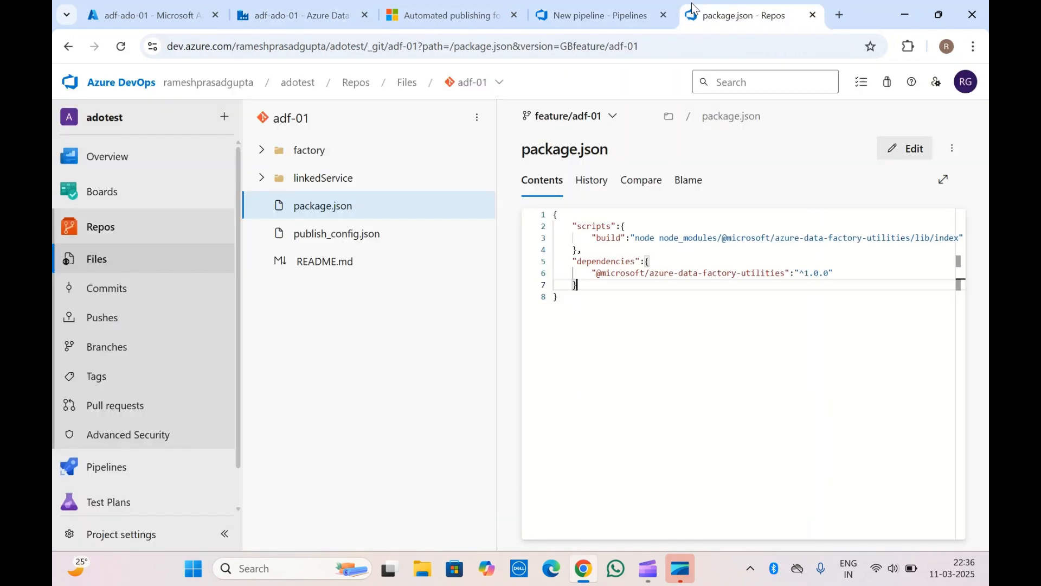
pyautogui.click(594, 15)
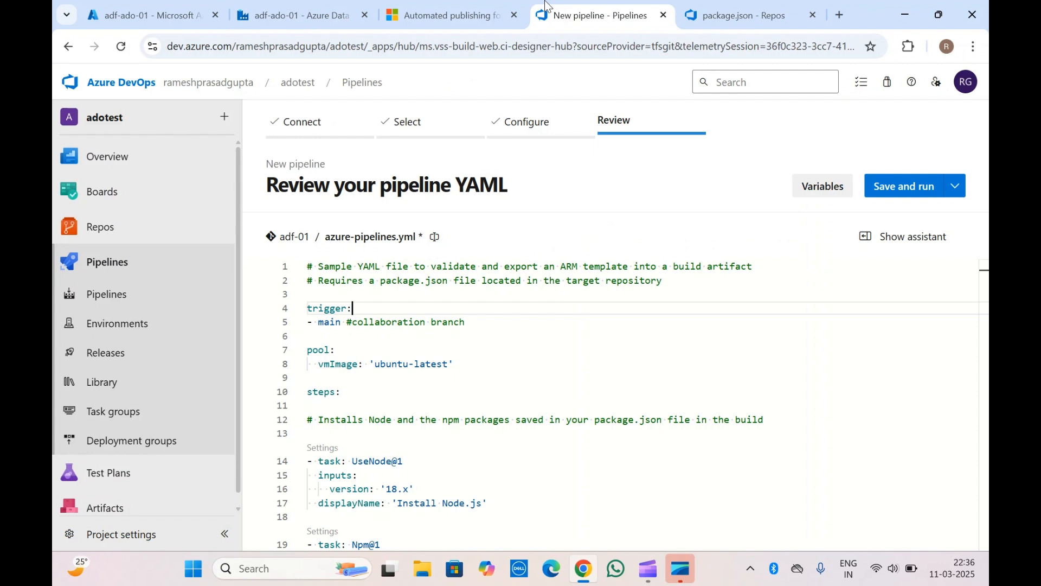
# Review the pool's vmImage entry and the beginning of the steps section in azure-pipelines.yml
pyautogui.moveTo(458, 369); pyautogui.dragTo(292, 345)
pyautogui.click(384, 378)
pyautogui.scroll(-2, 384, 378)
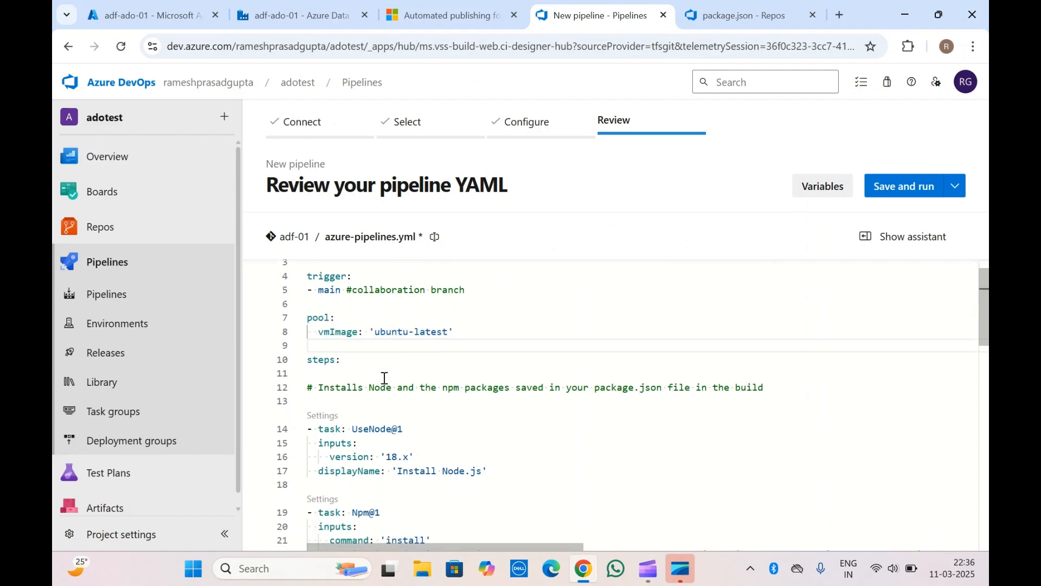
pyautogui.scroll(-1, 384, 378)
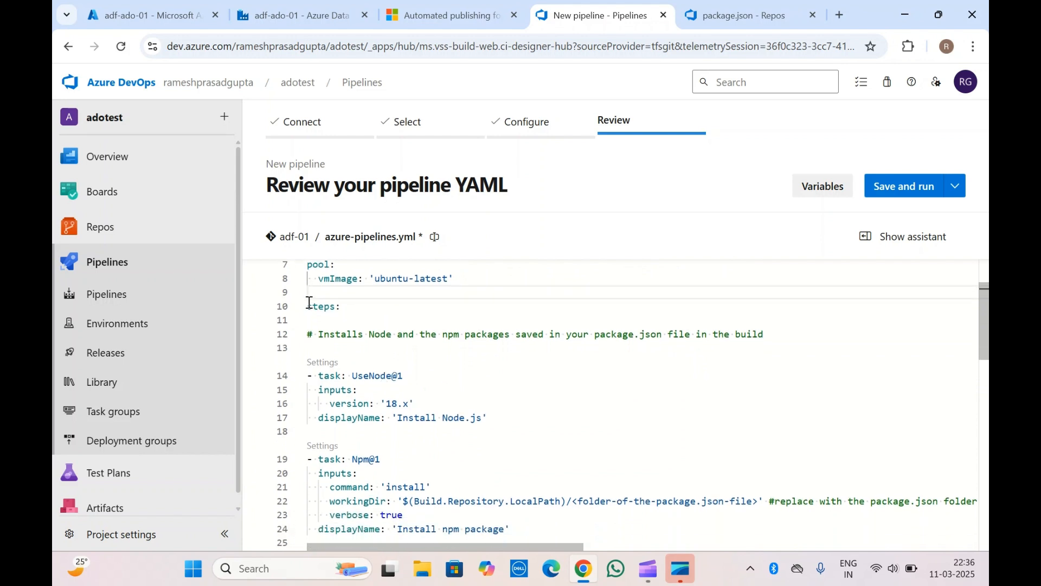
pyautogui.moveTo(308, 304); pyautogui.dragTo(477, 400)
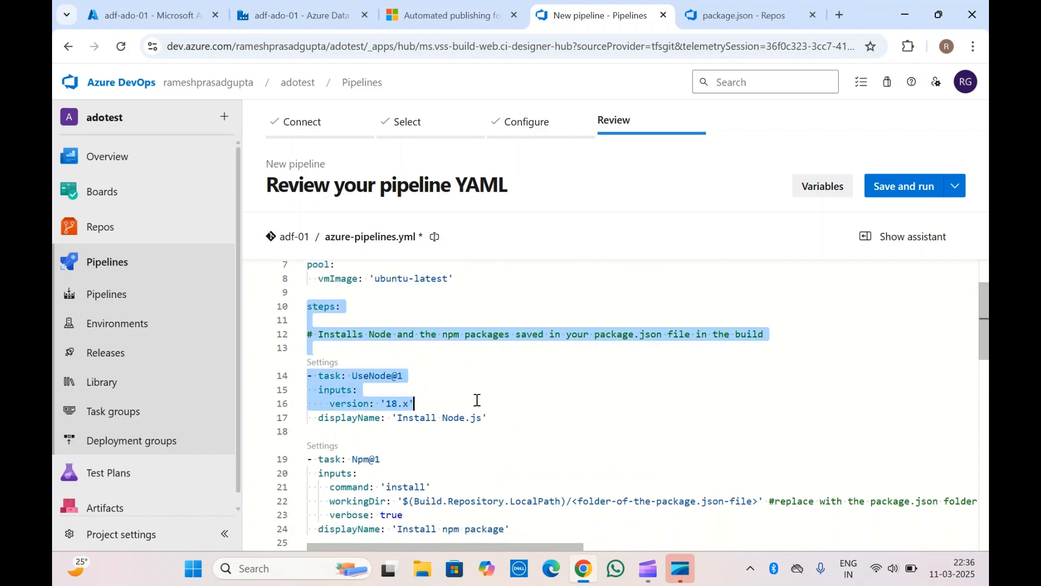
pyautogui.click(511, 432)
pyautogui.scroll(-1, 511, 432)
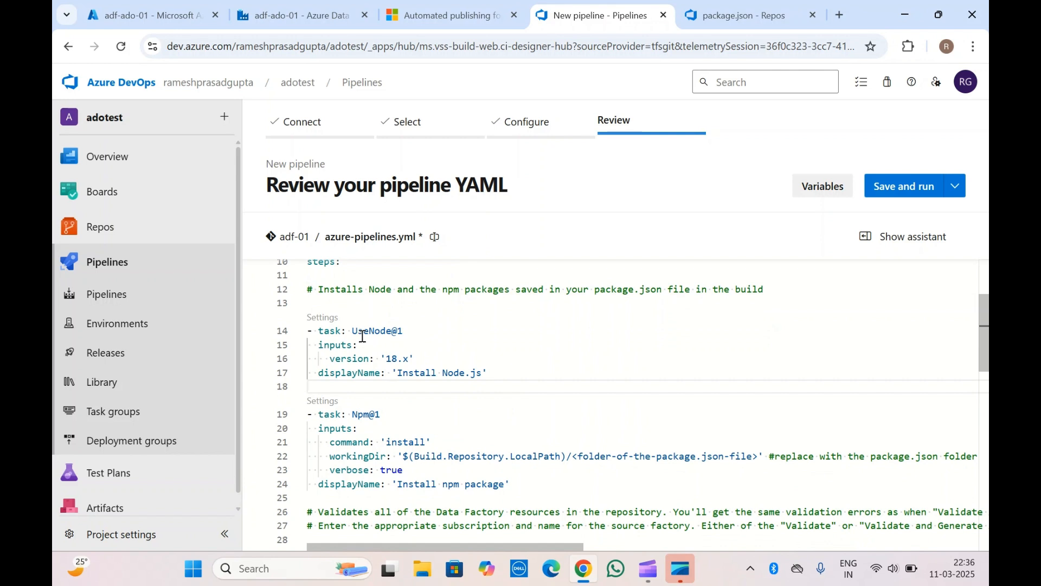
# Examine the UseNode@1 task that installs Node.js, including its version input
pyautogui.click(497, 373)
pyautogui.scroll(-1, 499, 375)
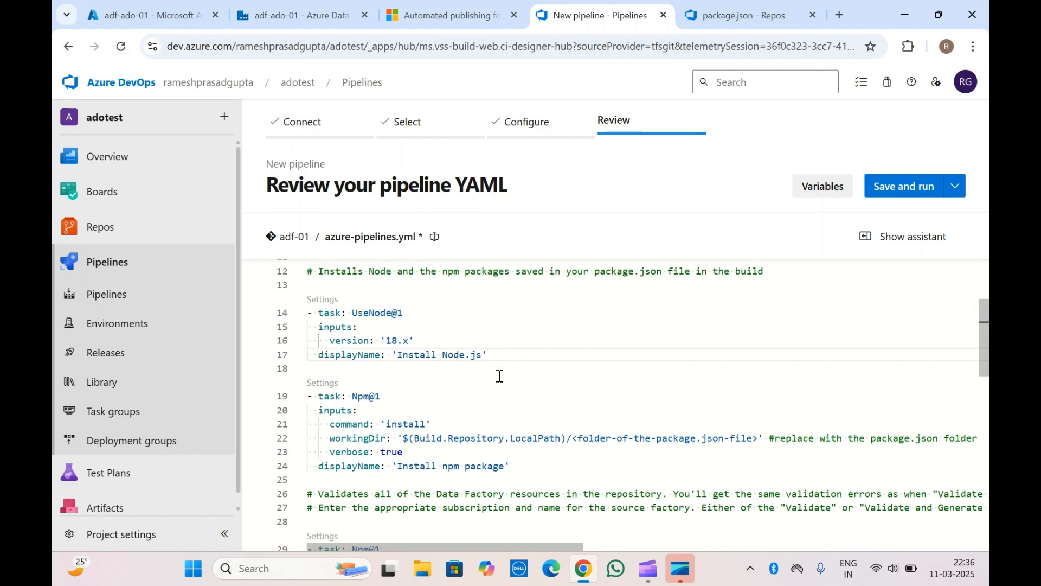
pyautogui.scroll(-2, 500, 375)
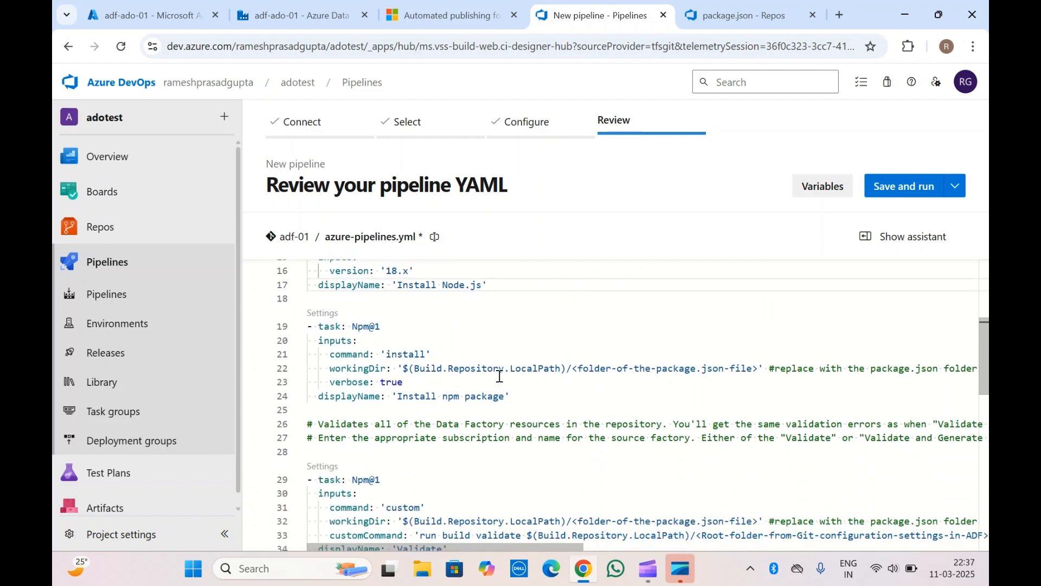
pyautogui.scroll(2, 499, 376)
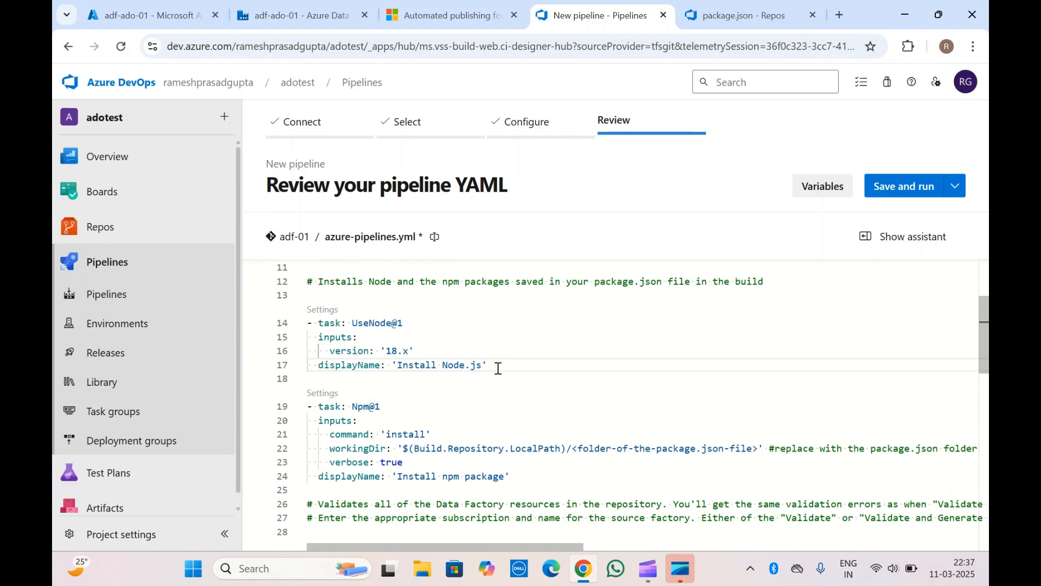
pyautogui.moveTo(490, 365); pyautogui.dragTo(308, 323)
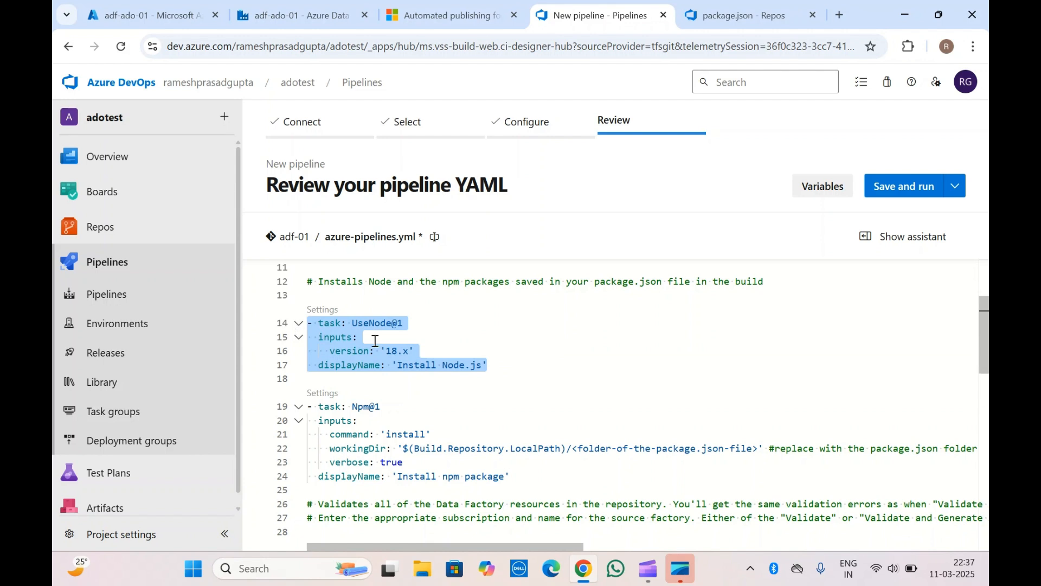
pyautogui.click(495, 361)
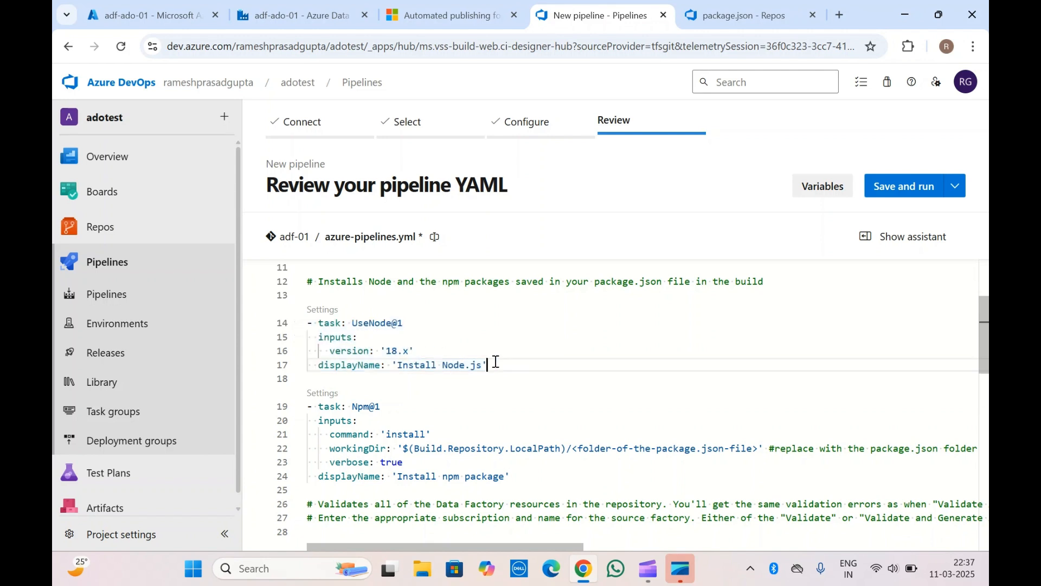
pyautogui.scroll(-1, 372, 339)
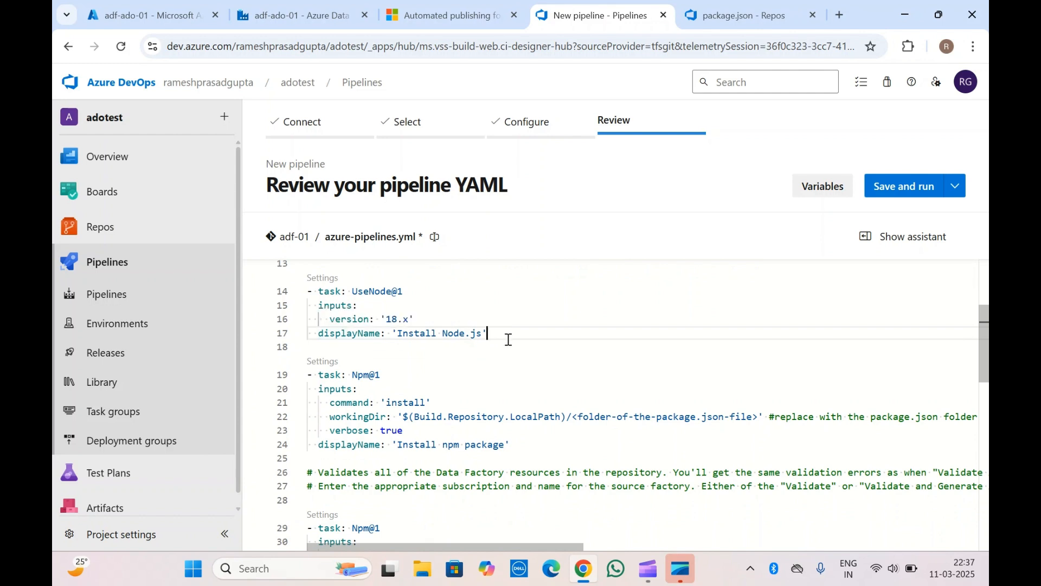
pyautogui.scroll(1, 508, 340)
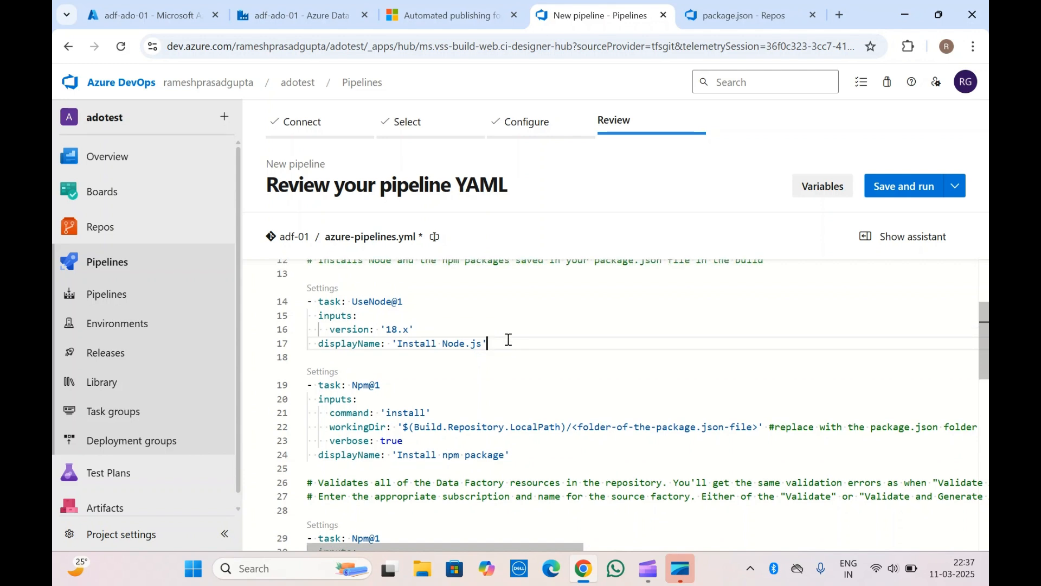
pyautogui.click(389, 330)
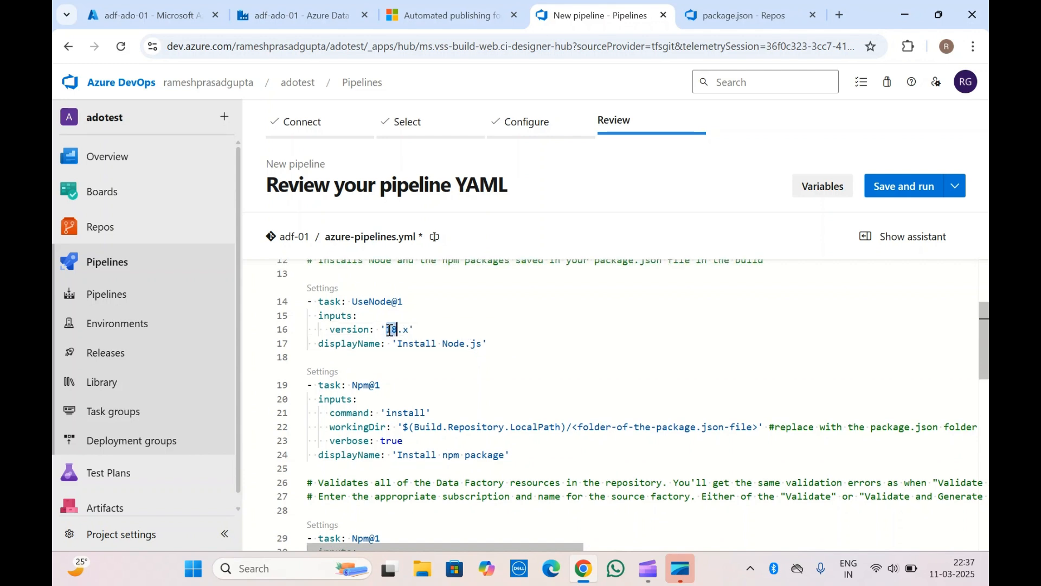
pyautogui.doubleClick(389, 330)
pyautogui.scroll(-2, 526, 337)
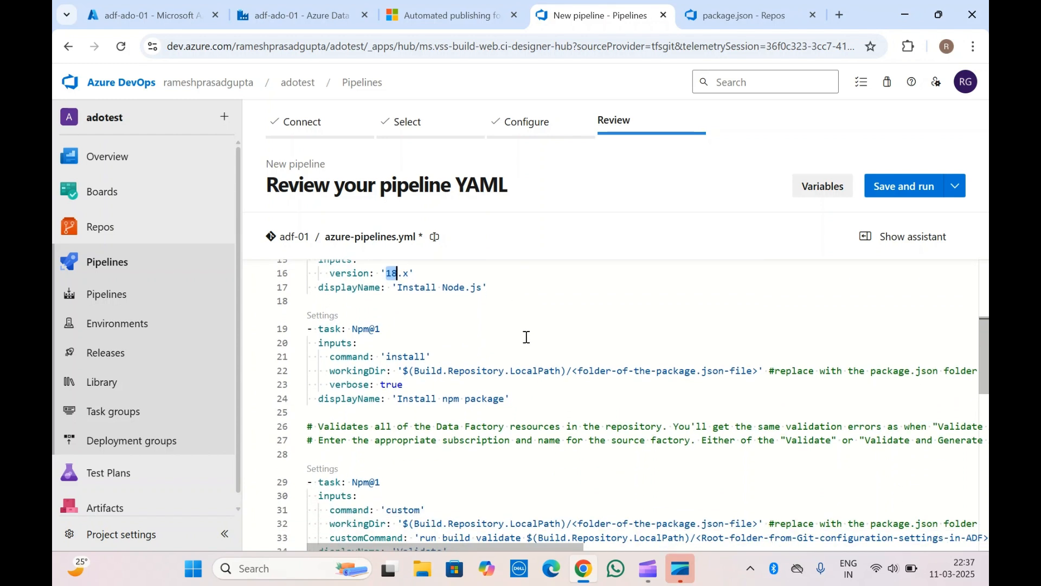
# Set the workingDir of the 'Install npm package' task to '$(Build.Repository.LocalPath)/package.json' and check the file's location in the repository
pyautogui.click(528, 397)
pyautogui.moveTo(528, 397); pyautogui.dragTo(307, 329)
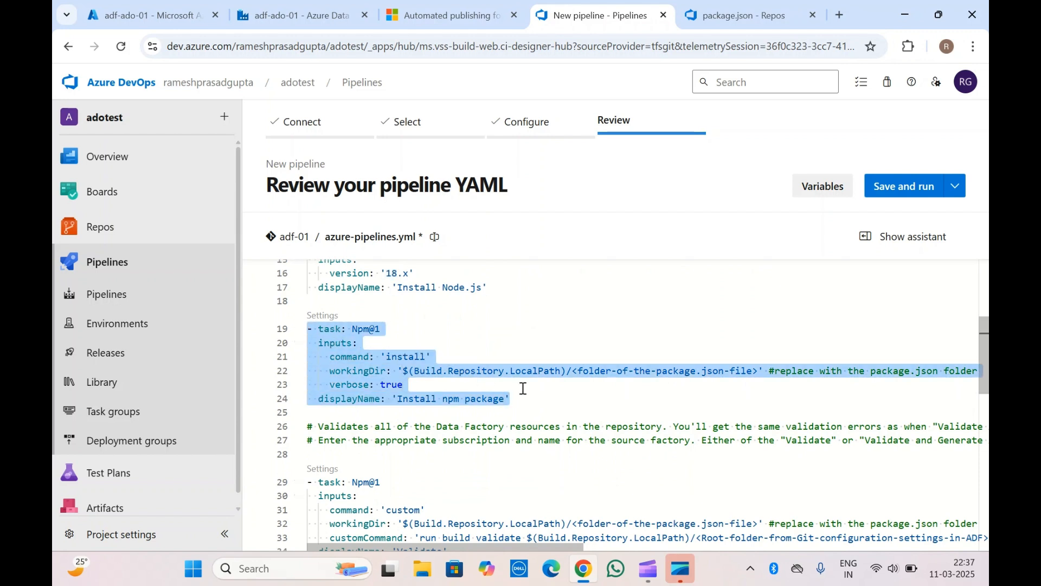
pyautogui.click(524, 388)
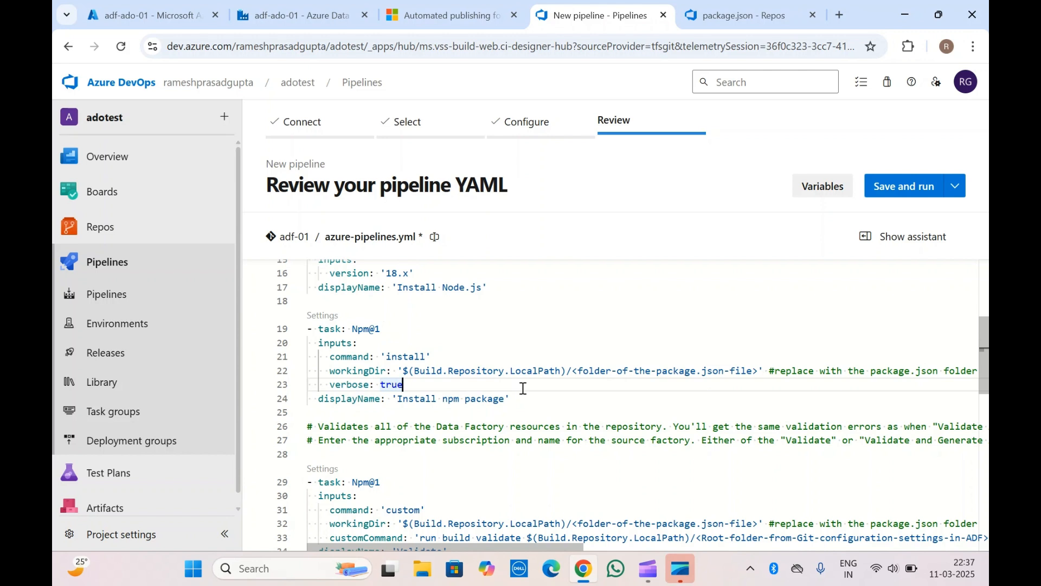
pyautogui.moveTo(572, 371); pyautogui.dragTo(758, 375)
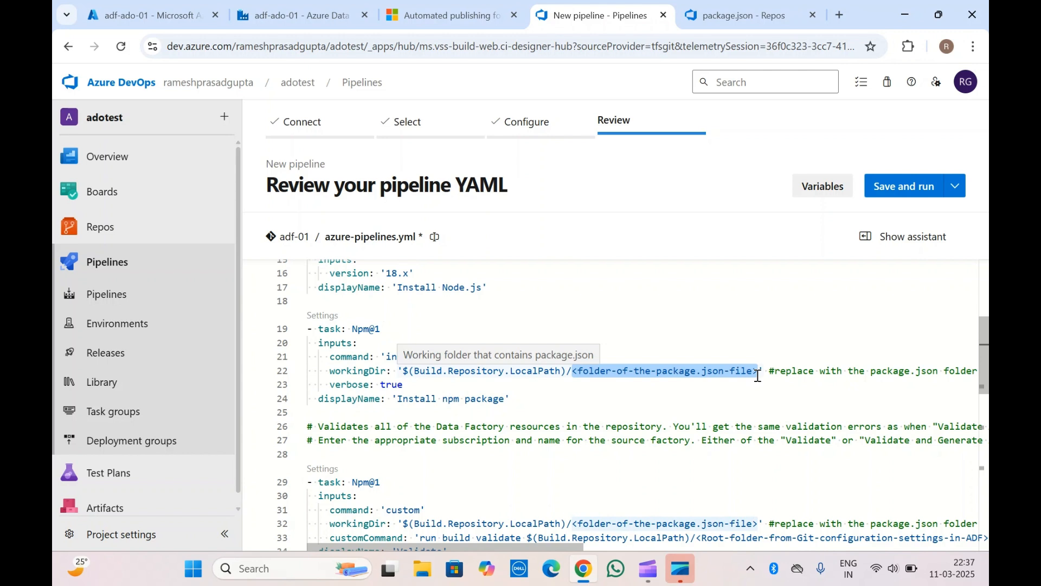
pyautogui.press('BackSpace')
pyautogui.write('package')
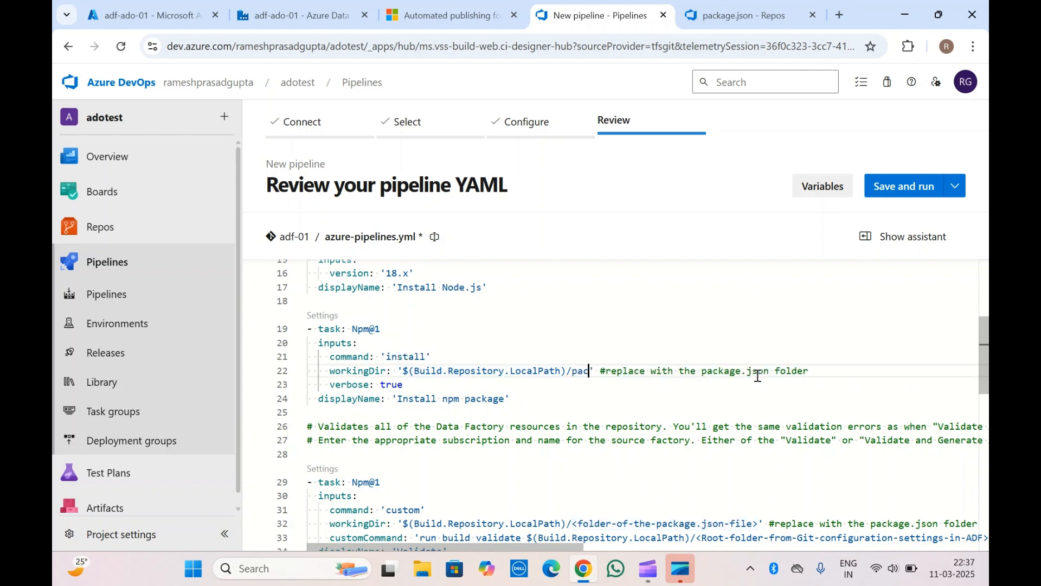
pyautogui.write('.json')
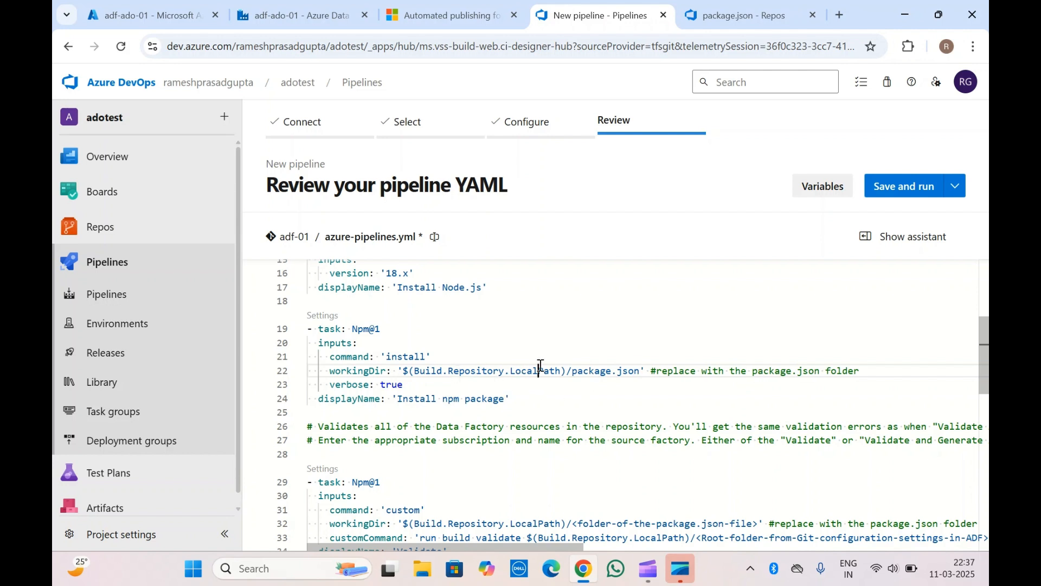
pyautogui.click(722, 4)
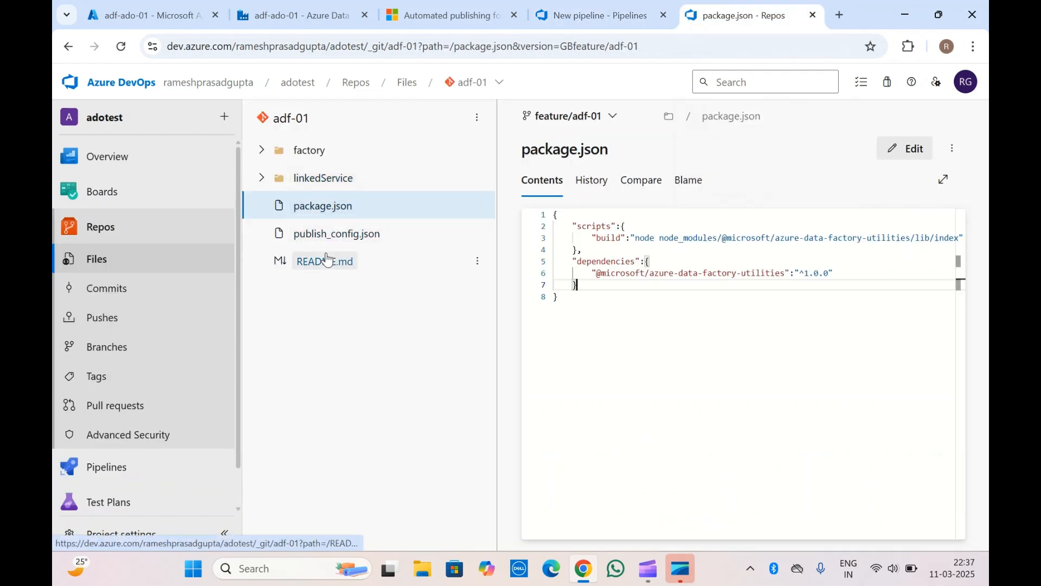
pyautogui.click(612, 4)
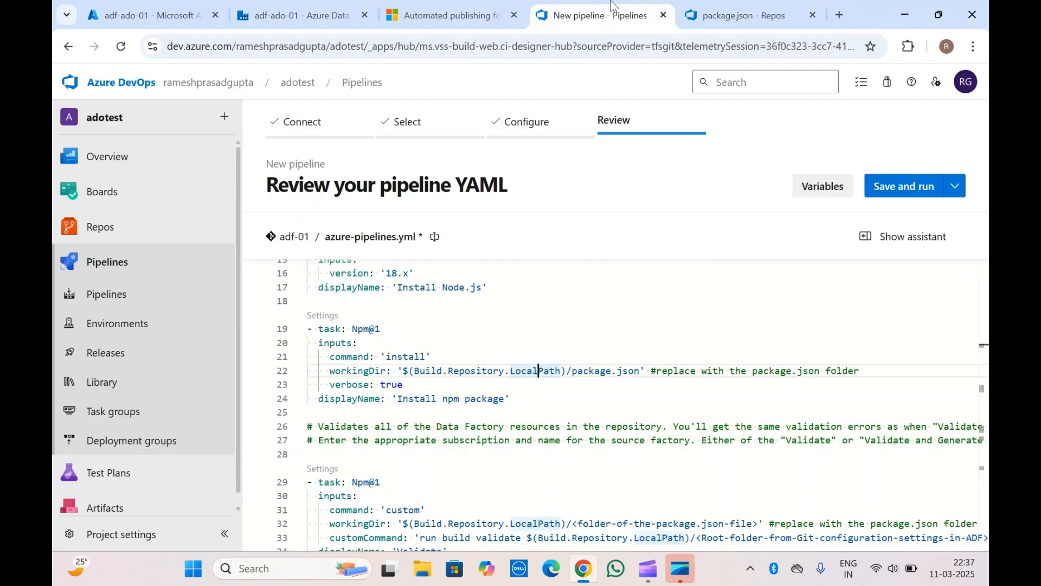
# Review the 'Install npm package' task alongside the scripts and dependencies in the repository's package.json, and return to the pipeline YAML
pyautogui.click(498, 411)
pyautogui.scroll(-1, 498, 401)
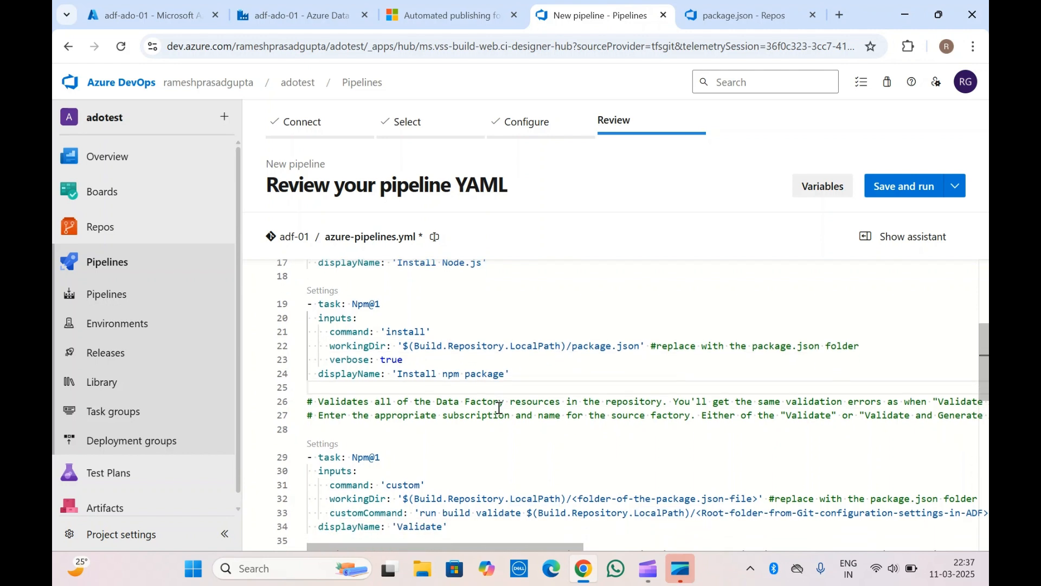
pyautogui.click(499, 410)
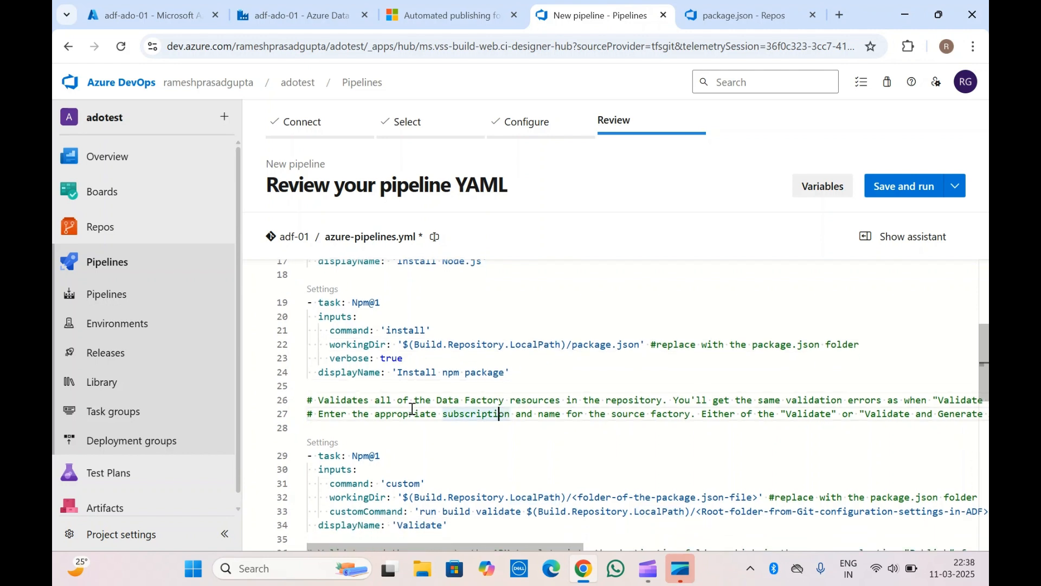
pyautogui.click(392, 399)
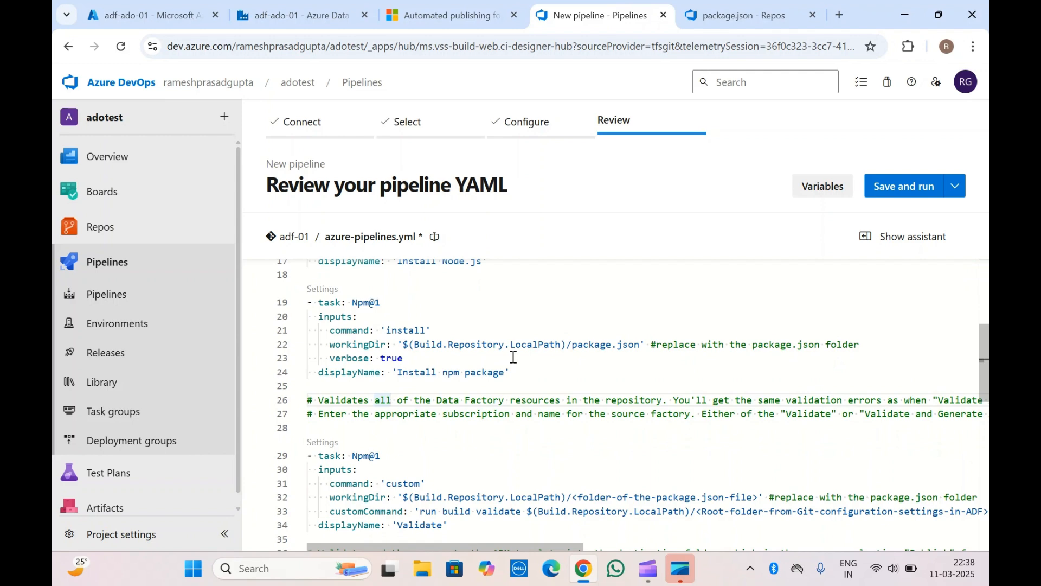
pyautogui.moveTo(515, 373); pyautogui.dragTo(308, 302)
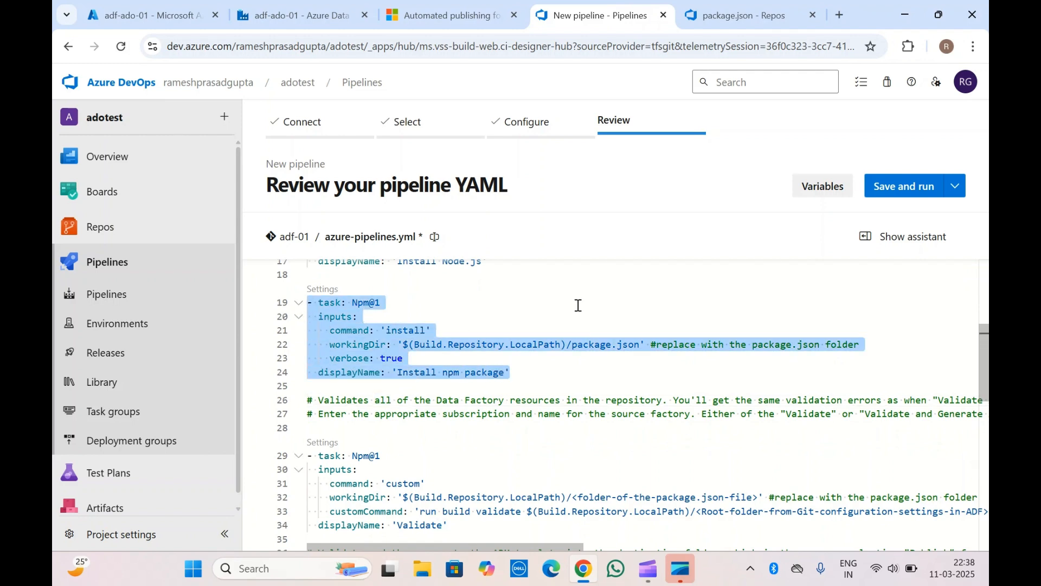
pyautogui.click(726, 15)
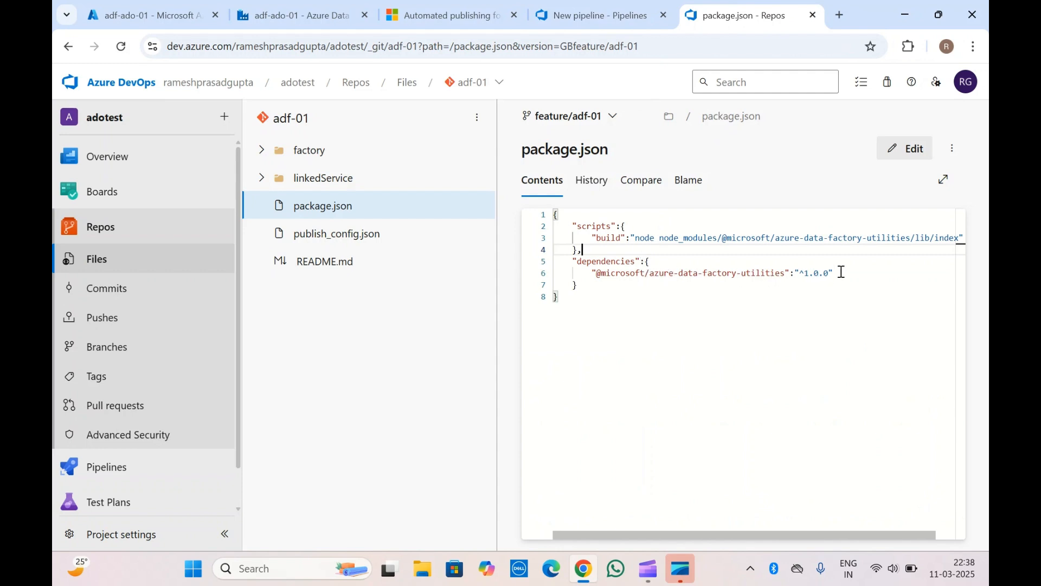
pyautogui.moveTo(841, 272); pyautogui.dragTo(608, 273)
pyautogui.doubleClick(607, 274)
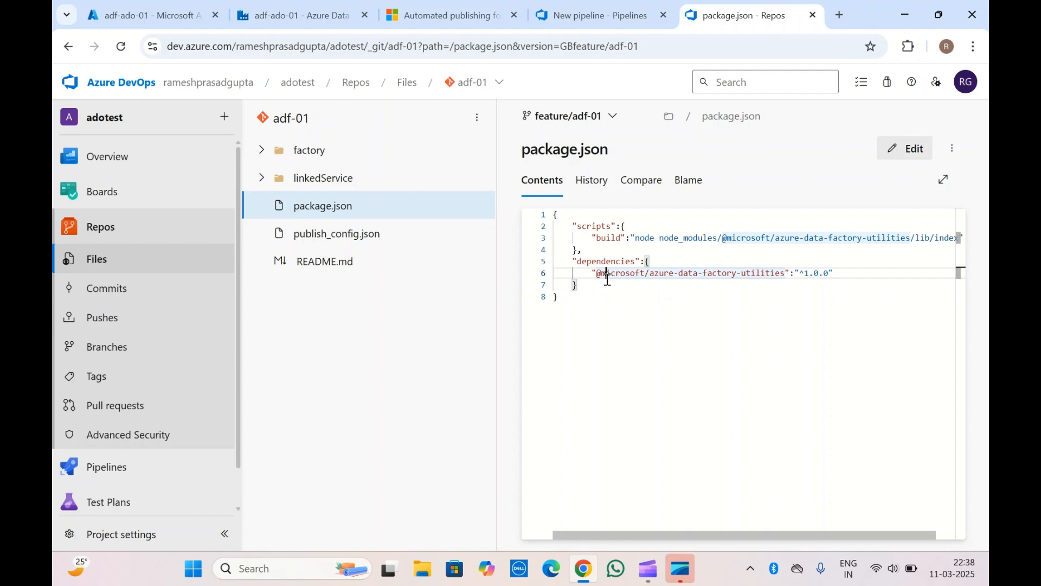
pyautogui.click(629, 310)
pyautogui.hotkey('ctrl', 'a')
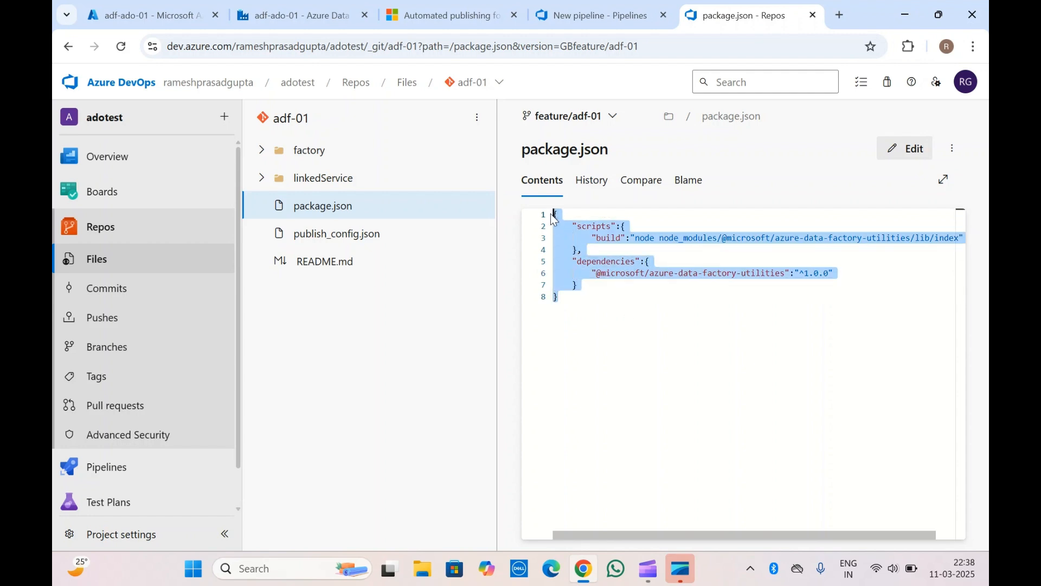
pyautogui.click(741, 252)
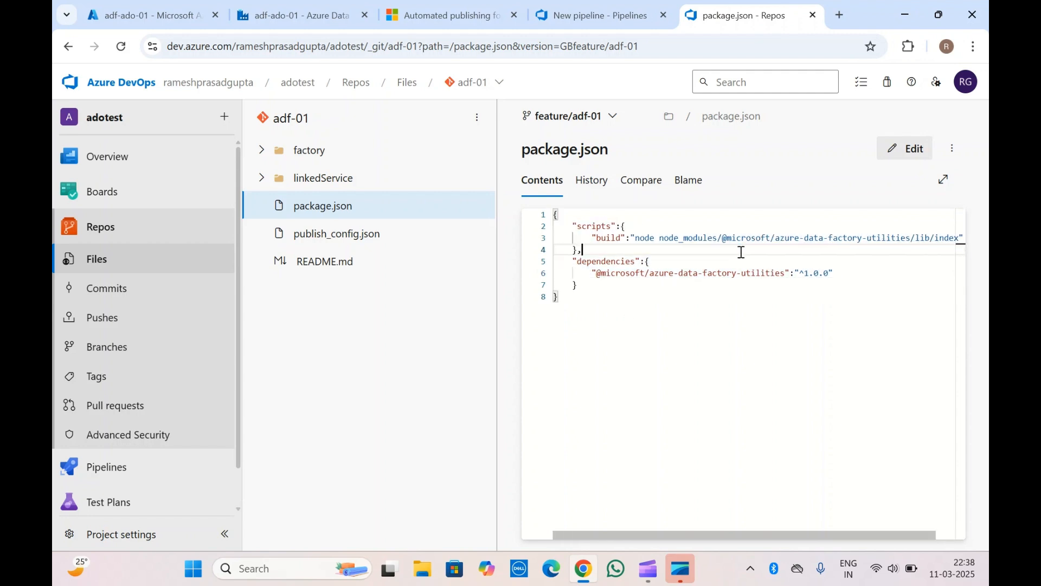
pyautogui.click(642, 21)
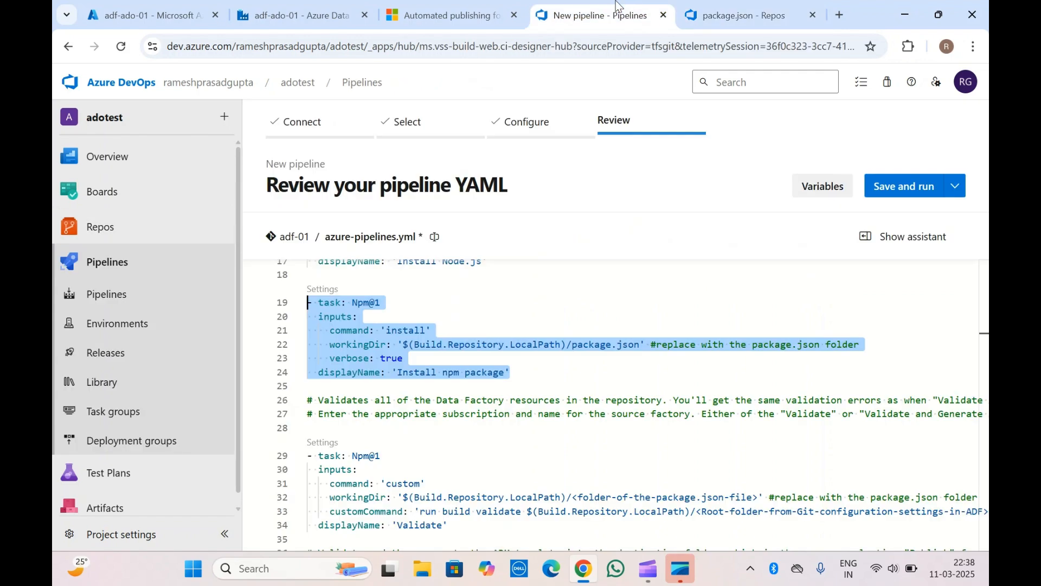
# Examine the 'Validate' task and its customCommand, along with the following task that generates the ARM template
pyautogui.click(455, 386)
pyautogui.scroll(-2, 456, 385)
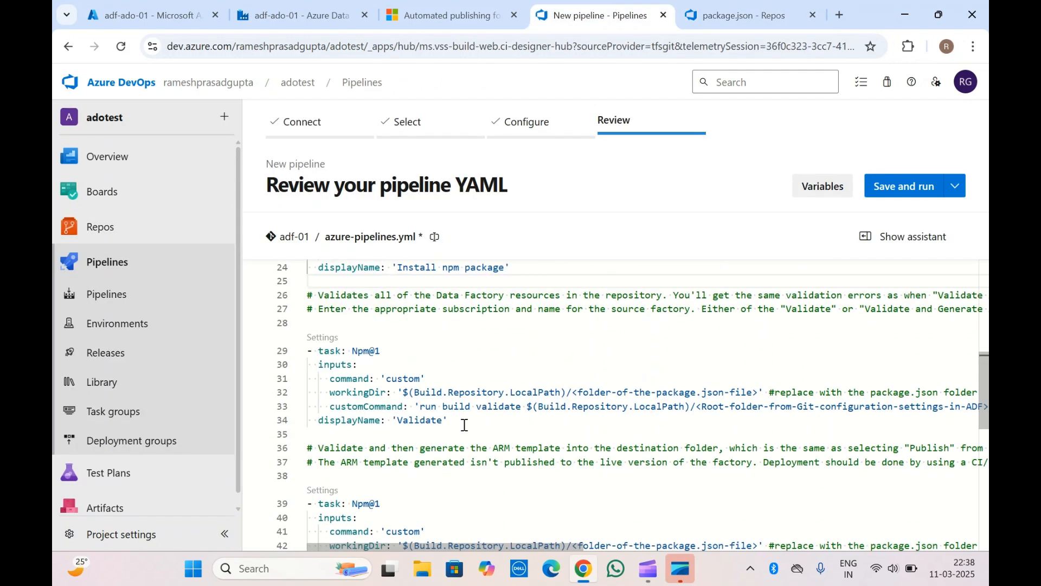
pyautogui.click(464, 424)
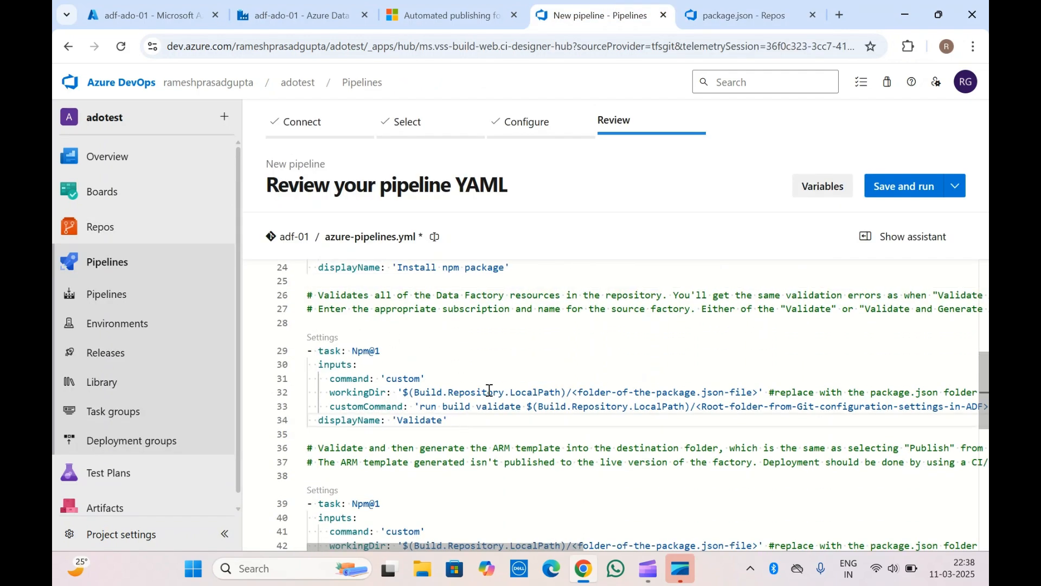
pyautogui.click(373, 326)
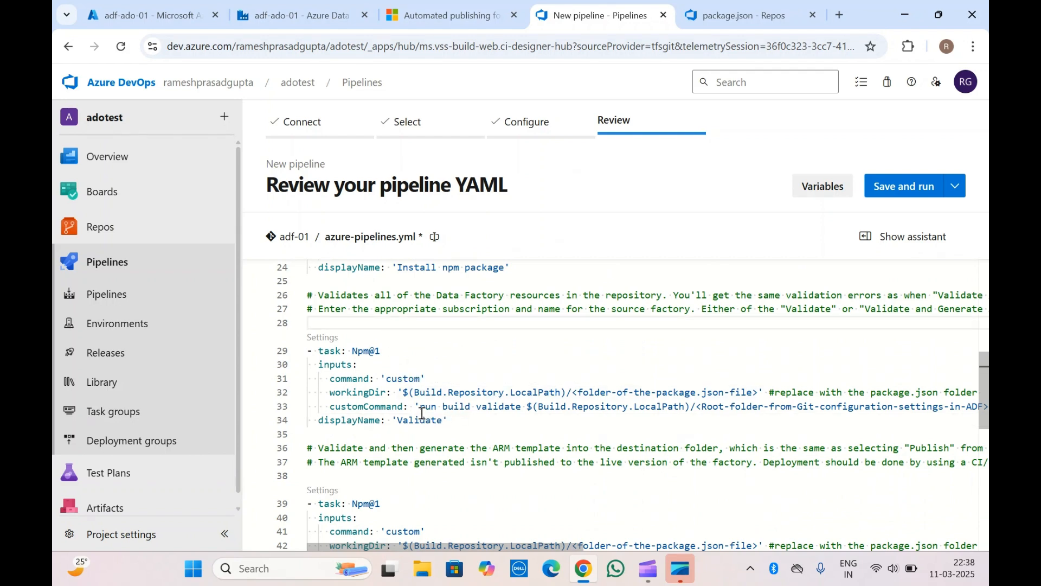
pyautogui.moveTo(420, 407); pyautogui.dragTo(525, 408)
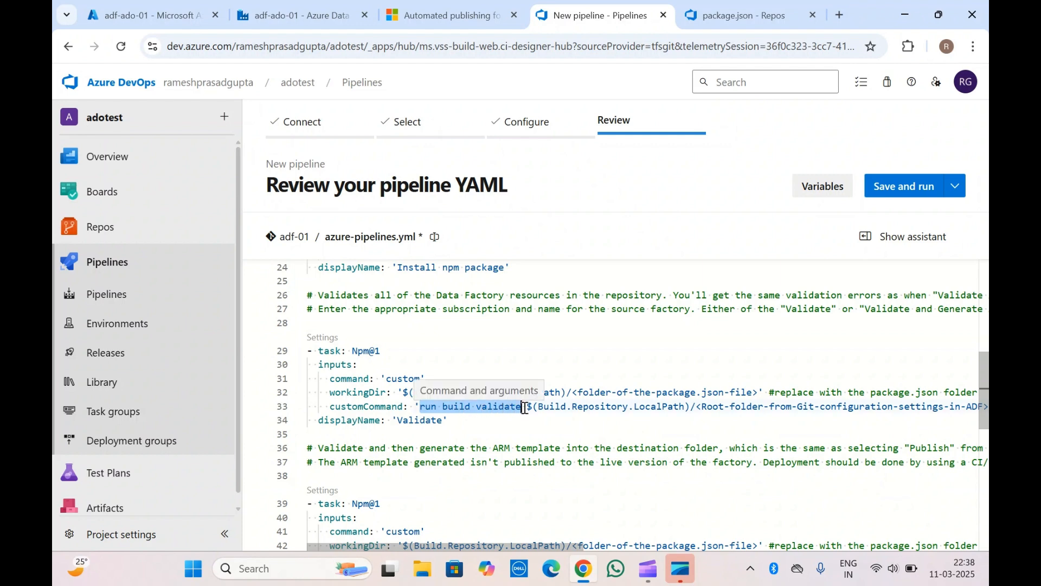
pyautogui.scroll(-3, 525, 408)
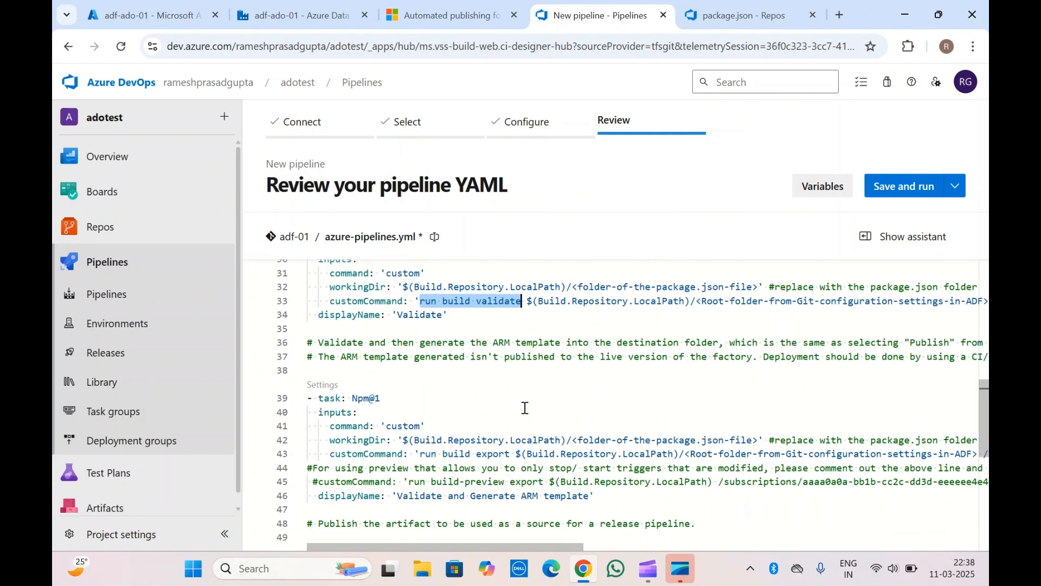
pyautogui.scroll(2, 524, 408)
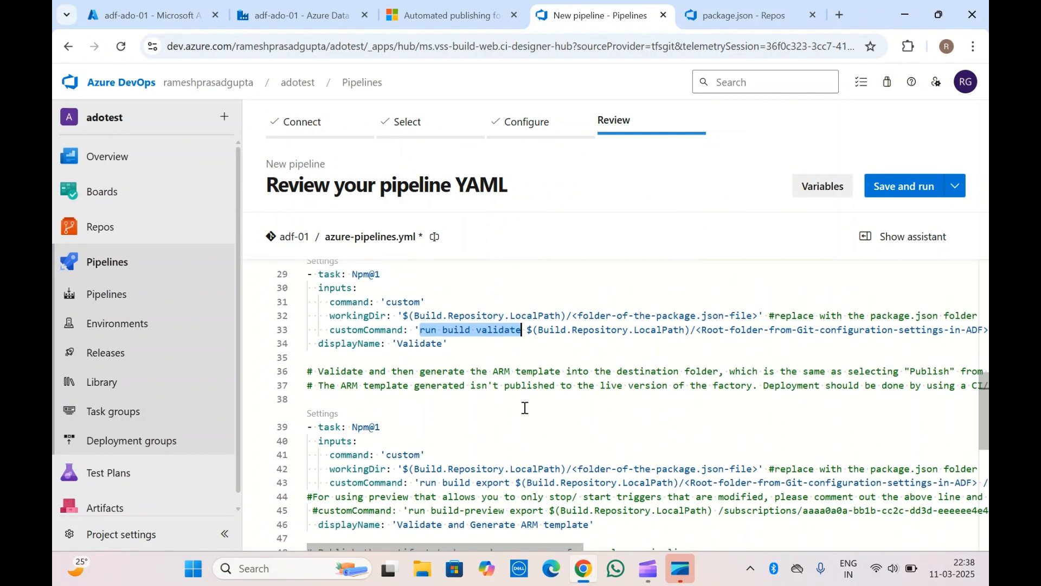
# Examine the 'run build export' customCommand of the 'Validate and Generate ARM template' task
pyautogui.scroll(-4, 525, 407)
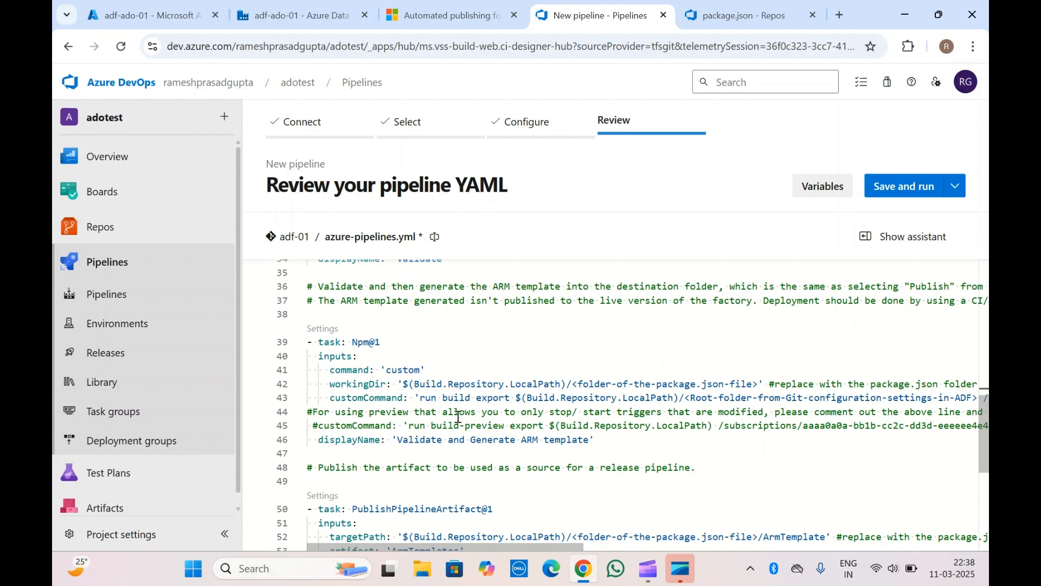
pyautogui.scroll(3, 566, 422)
pyautogui.scroll(-1, 566, 421)
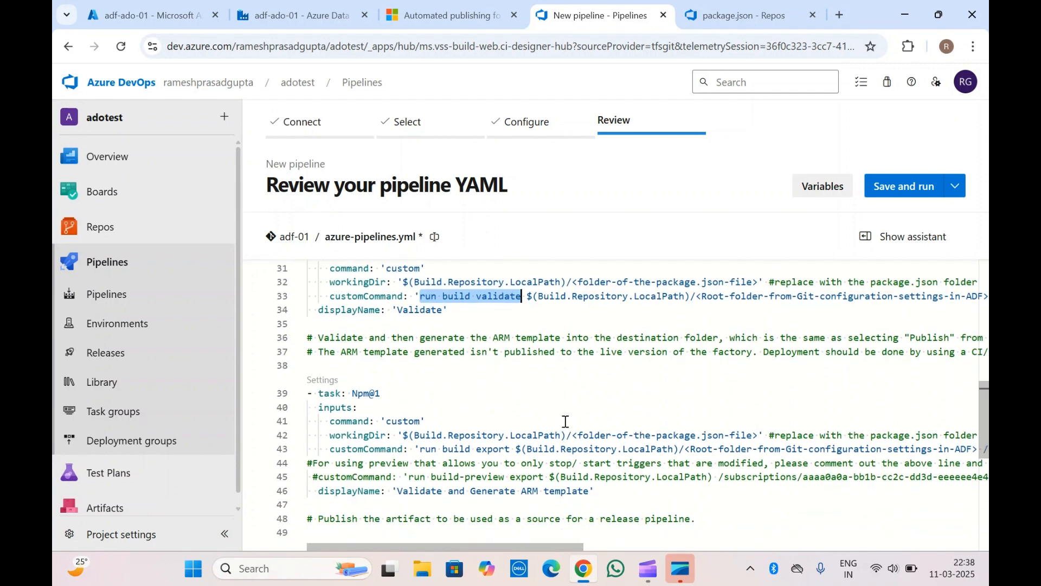
pyautogui.scroll(-1, 566, 422)
pyautogui.moveTo(420, 426); pyautogui.dragTo(512, 426)
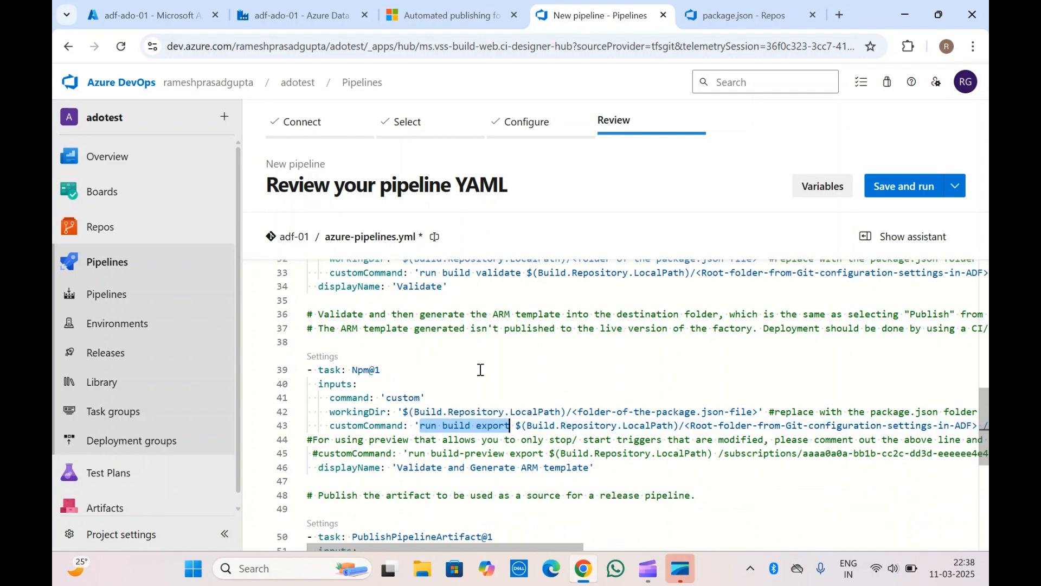
# Read the full comment above the 'Validate' task about validating all Data Factory resources in the repository
pyautogui.scroll(3, 479, 368)
pyautogui.click(418, 284)
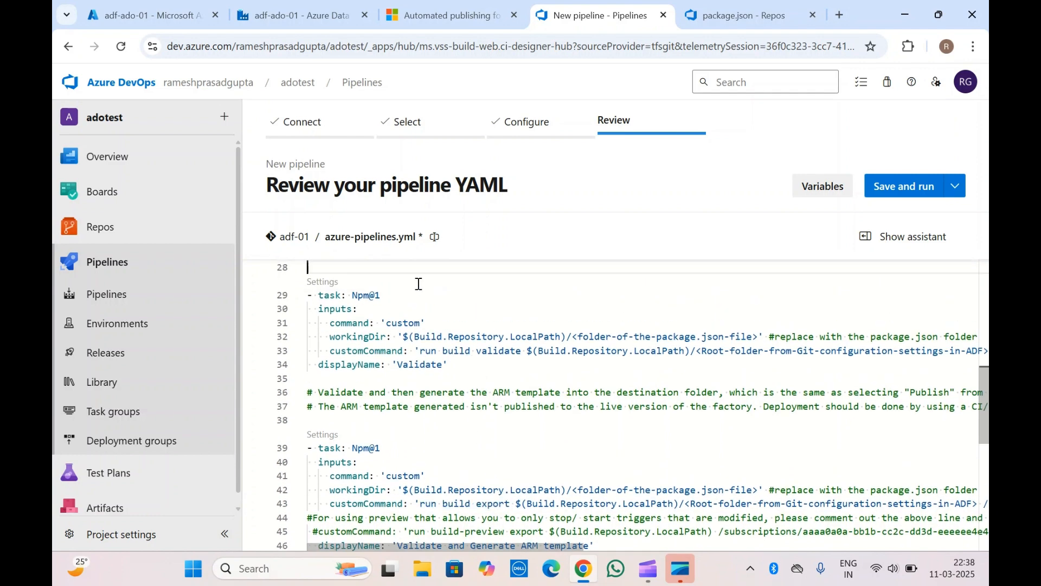
pyautogui.scroll(4, 419, 284)
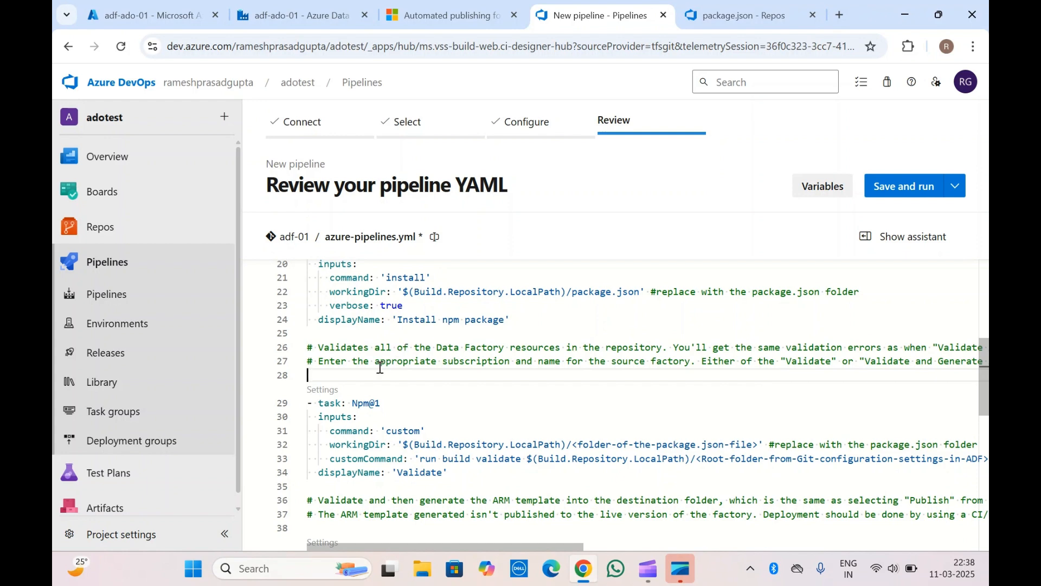
pyautogui.click(387, 346)
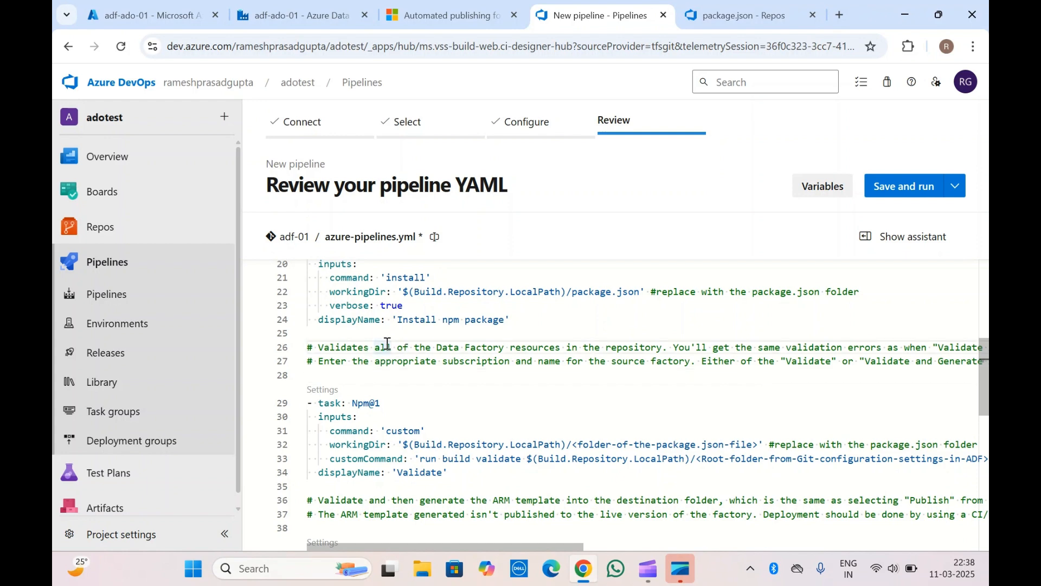
pyautogui.moveTo(320, 347); pyautogui.dragTo(531, 354)
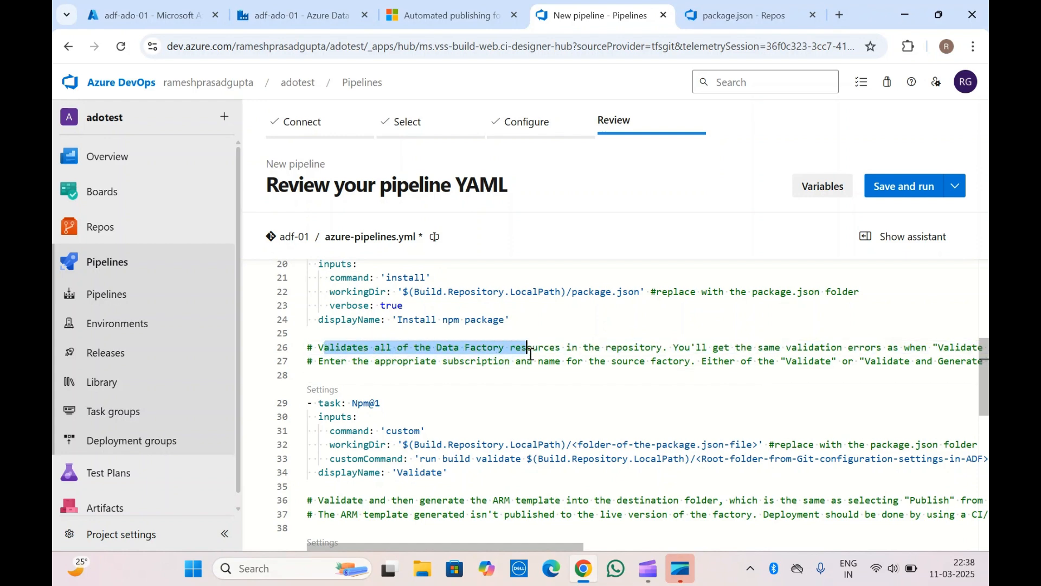
pyautogui.hscroll(5, 638, 363)
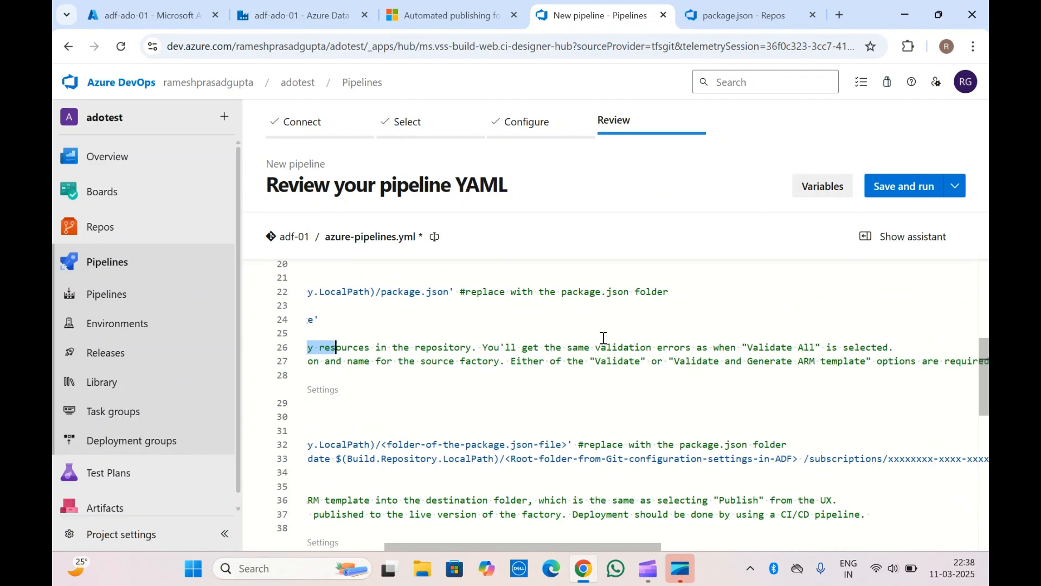
pyautogui.hscroll(-5, 604, 338)
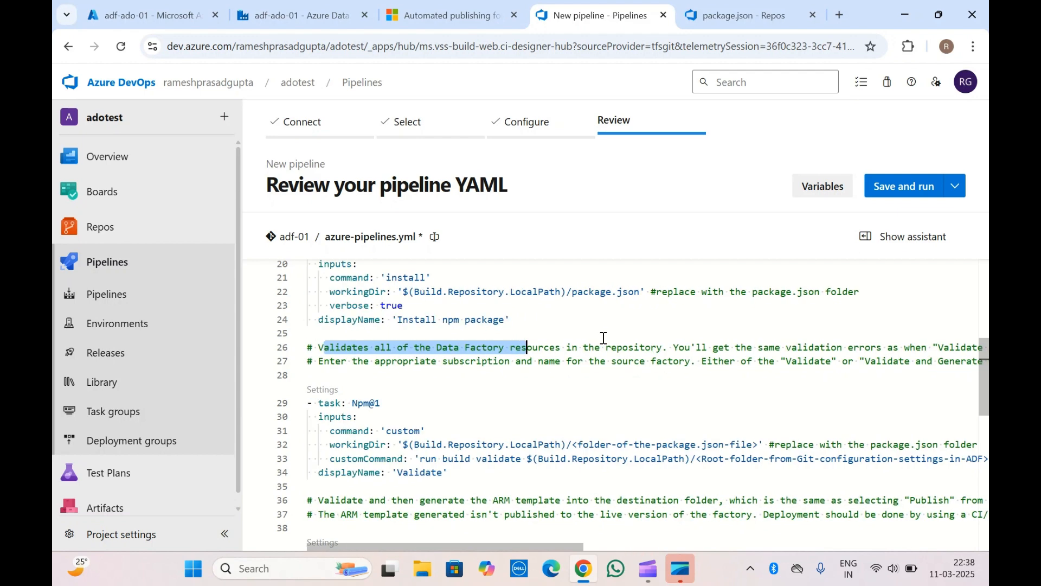
# Review the complete 'Validate' Npm@1 task block, including its command, workingDir and customCommand
pyautogui.click(407, 383)
pyautogui.scroll(-1, 407, 383)
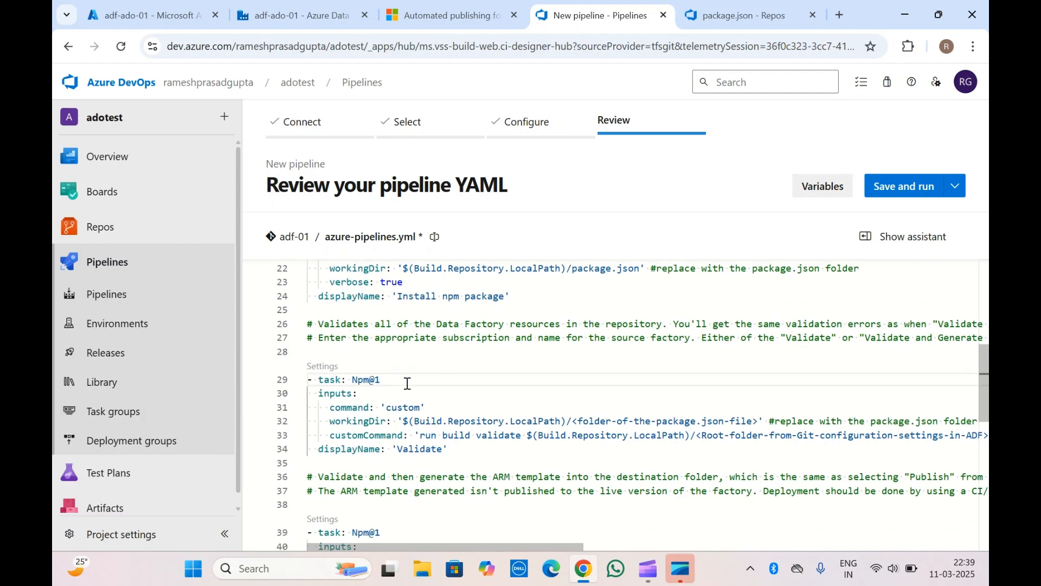
pyautogui.click(450, 452)
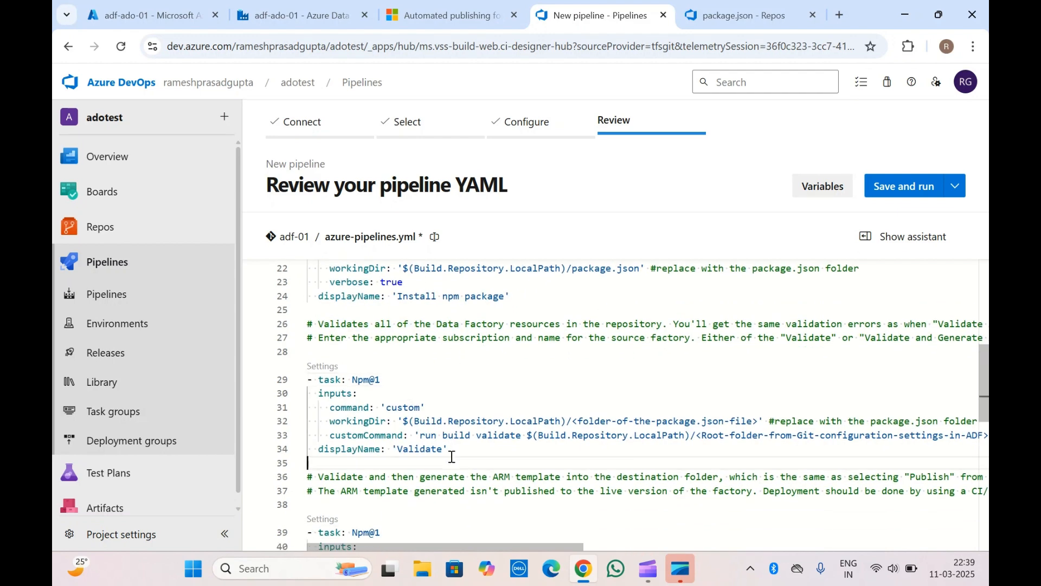
pyautogui.moveTo(450, 452); pyautogui.dragTo(295, 382)
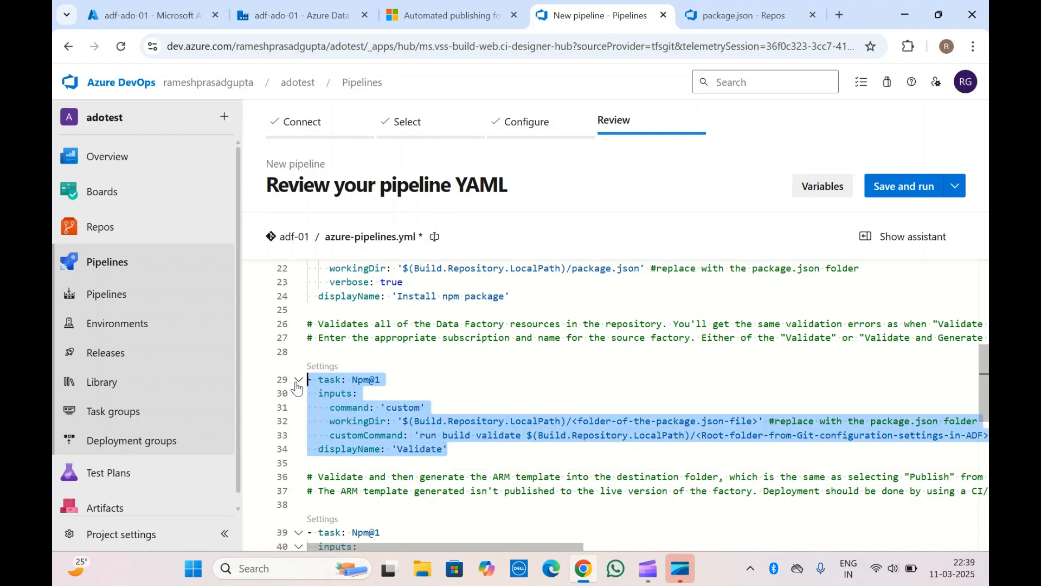
pyautogui.click(459, 407)
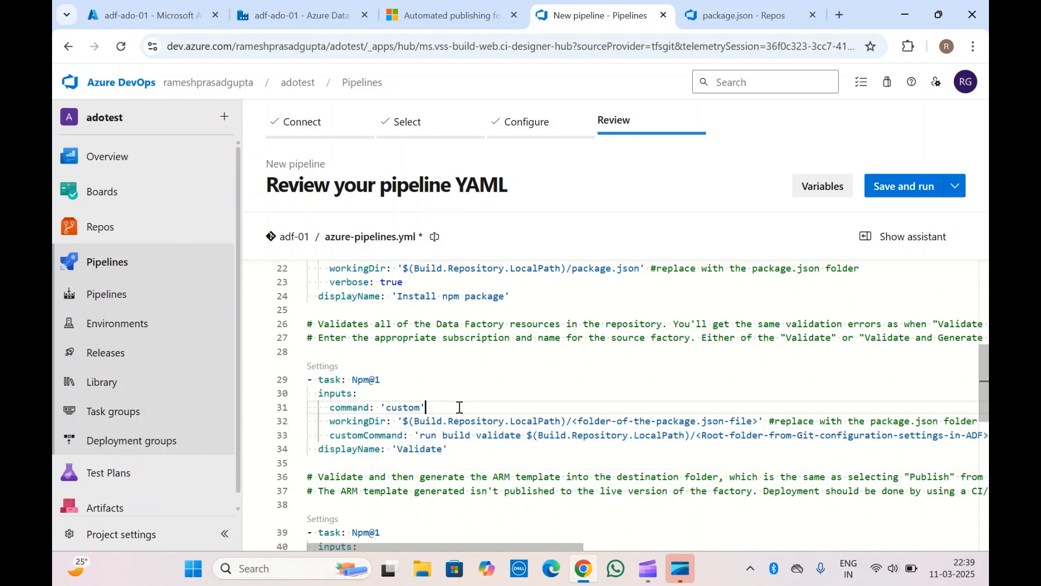
pyautogui.click(463, 450)
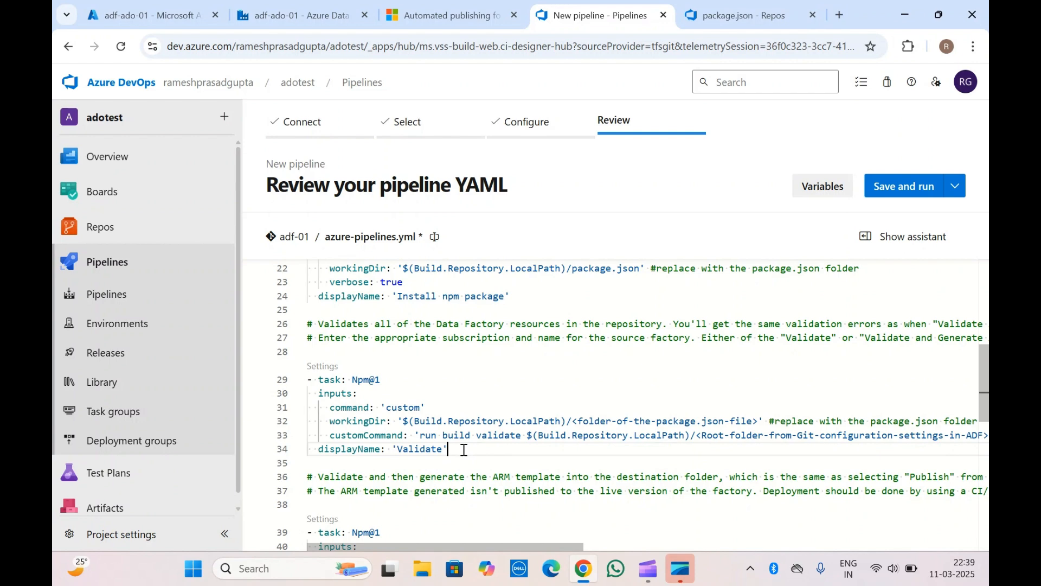
pyautogui.scroll(-1, 463, 450)
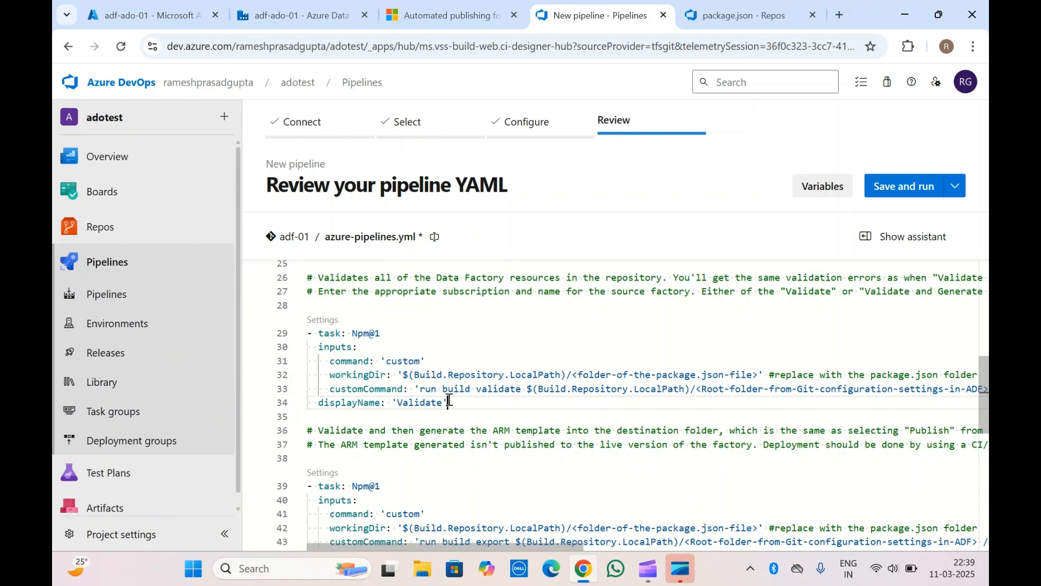
pyautogui.moveTo(449, 401); pyautogui.dragTo(282, 314)
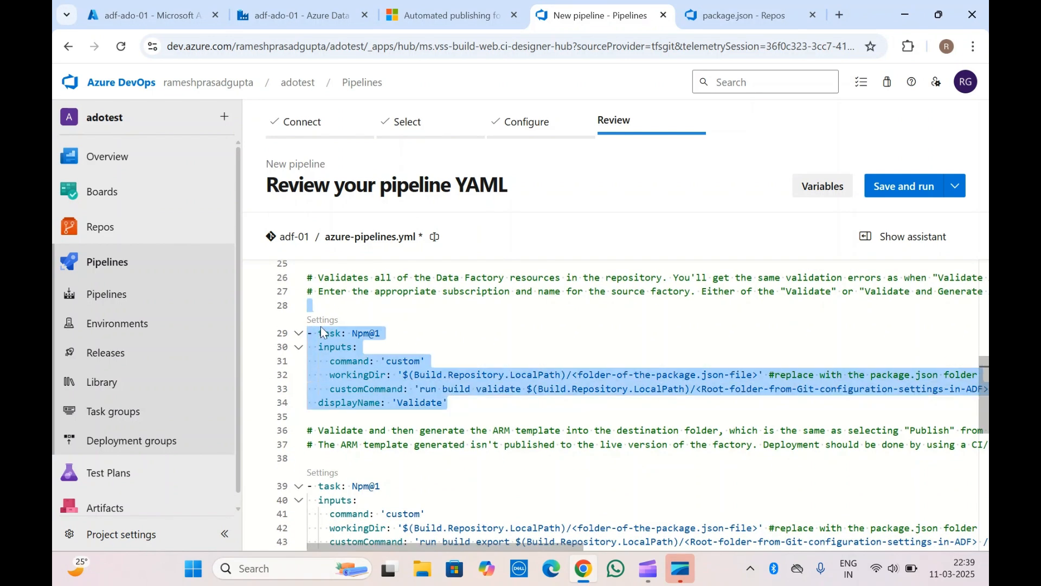
pyautogui.click(460, 375)
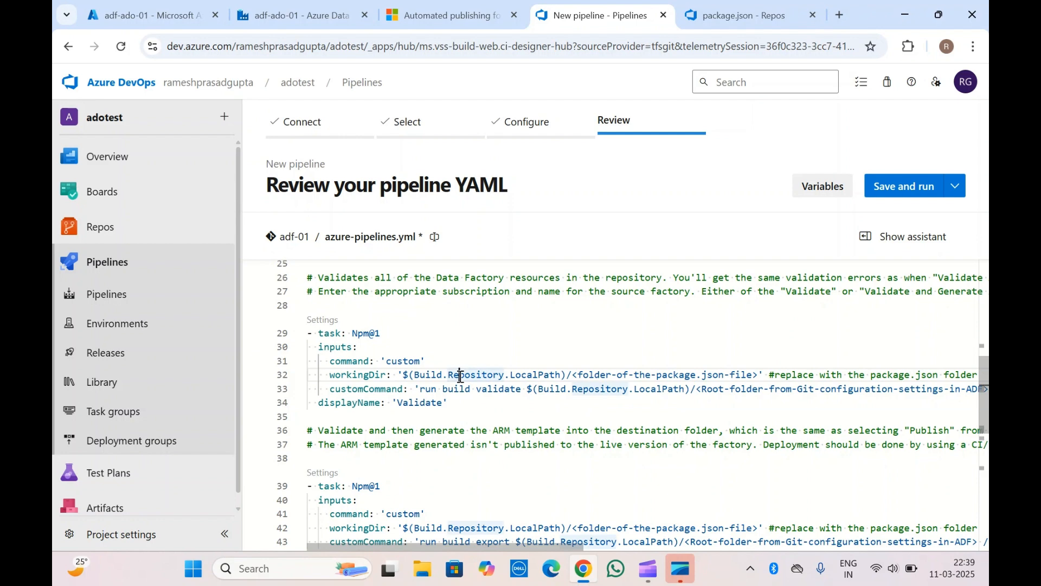
# Set the workingDir of the 'Validate' task to '$(Build.Repository.LocalPath)/package.json', reusing the file name from the 'Install npm package' task
pyautogui.scroll(2, 460, 377)
pyautogui.hscroll(1, 460, 376)
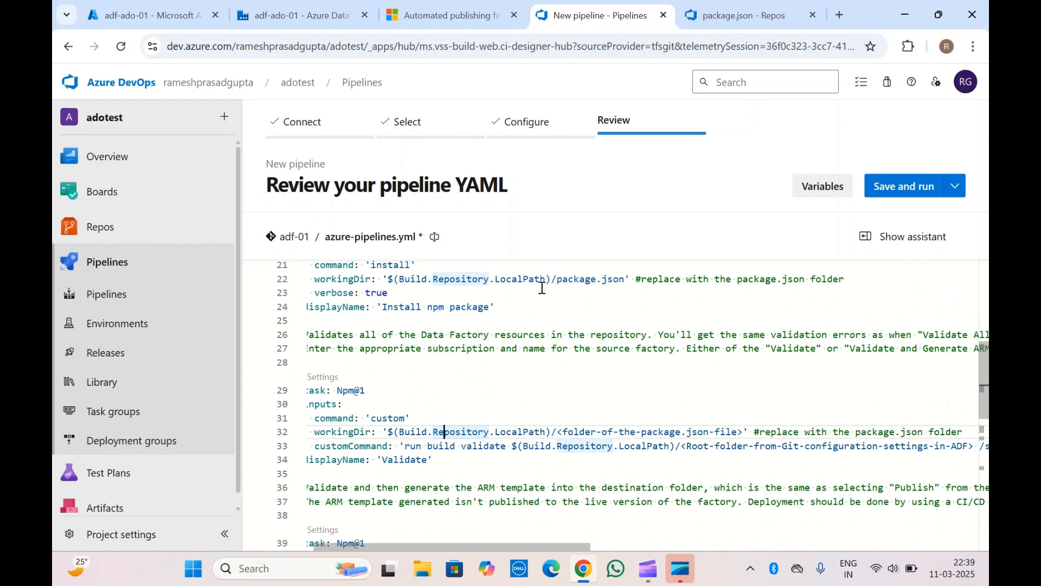
pyautogui.click(575, 279)
pyautogui.moveTo(586, 283); pyautogui.dragTo(625, 282)
pyautogui.hotkey('ctrl', 'c')
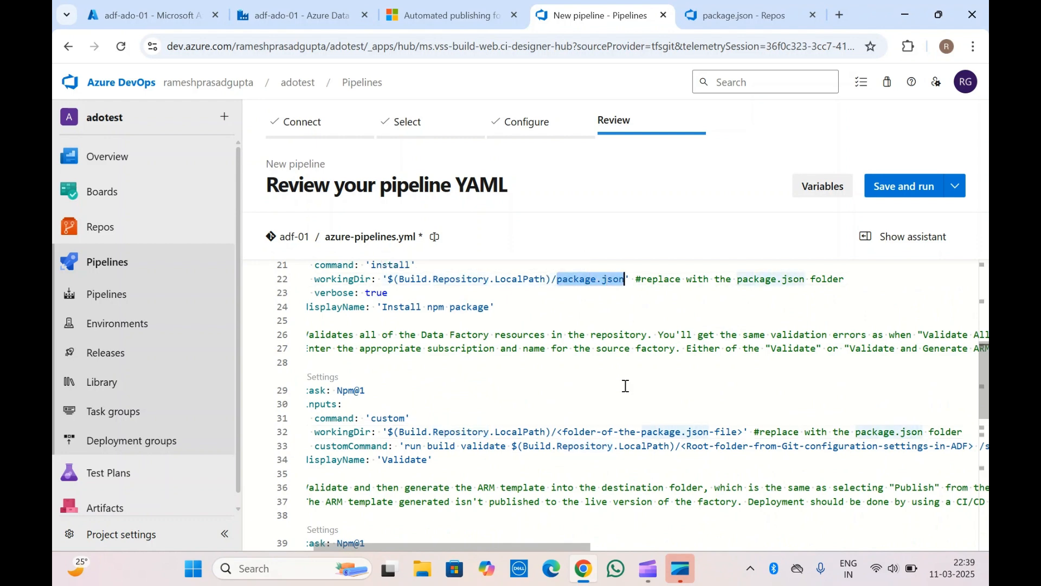
pyautogui.moveTo(556, 432); pyautogui.dragTo(742, 428)
pyautogui.hotkey('ctrl', 'v')
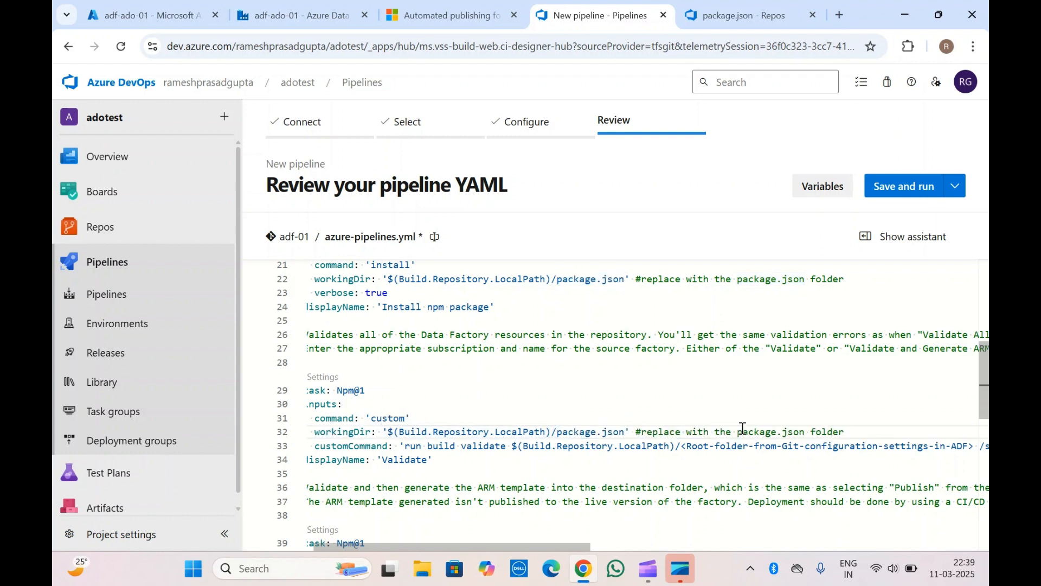
# Remove the <Root-folder-from-Git-configuration-settings-in-ADF> placeholder from the 'Validate' task's customCommand, keeping the slash after $(Build.Repository.LocalPath)
pyautogui.scroll(-1, 743, 428)
pyautogui.hscroll(5, 742, 428)
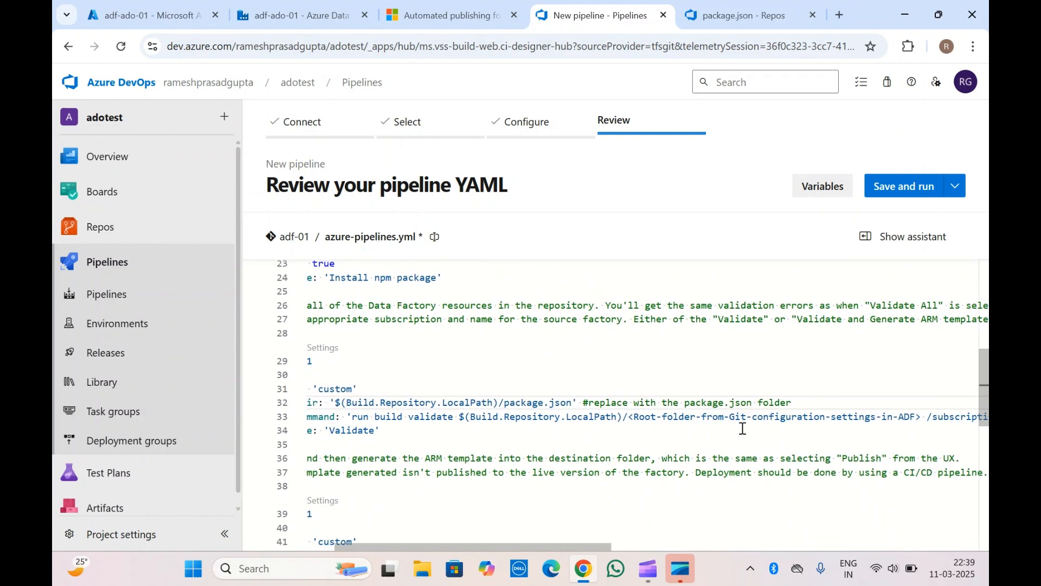
pyautogui.hscroll(5, 742, 428)
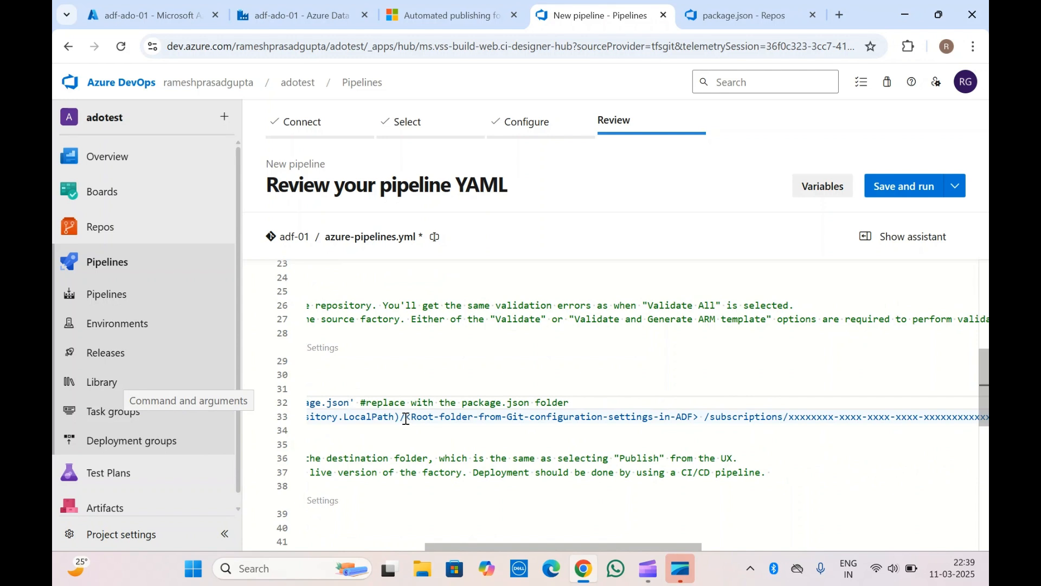
pyautogui.moveTo(406, 419); pyautogui.dragTo(700, 416)
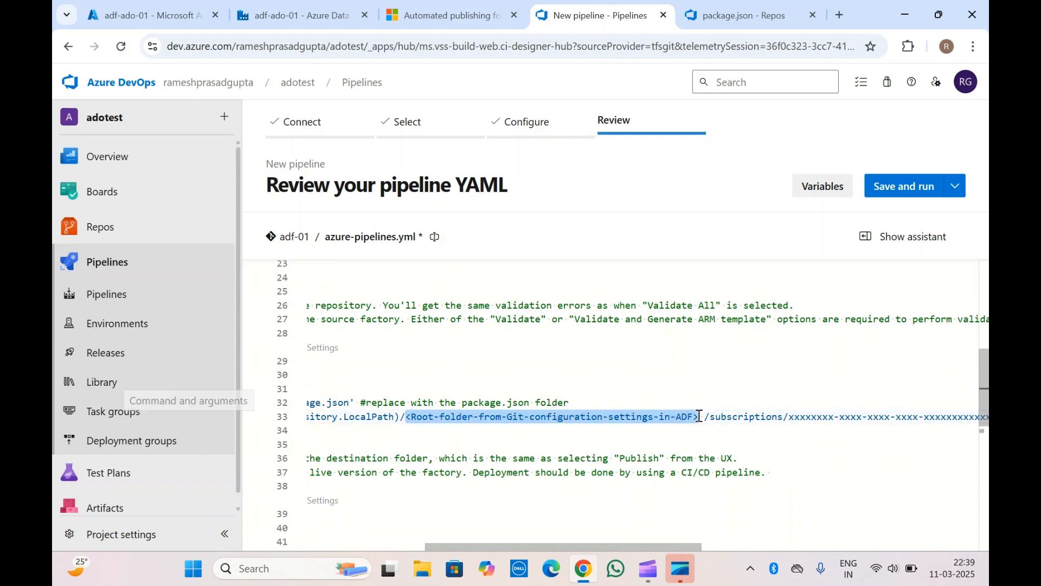
pyautogui.press('Delete')
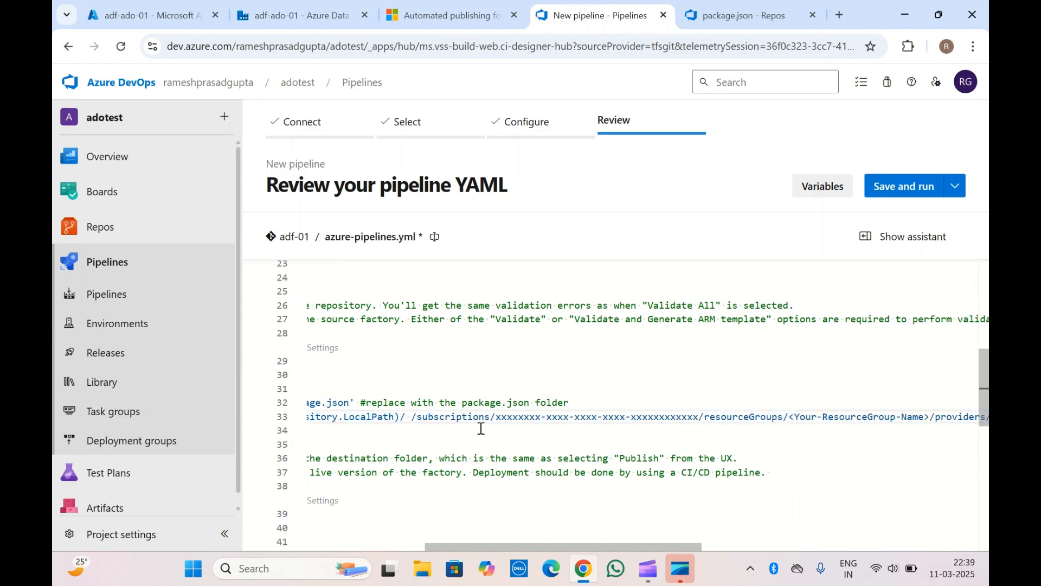
pyautogui.hscroll(-5, 705, 420)
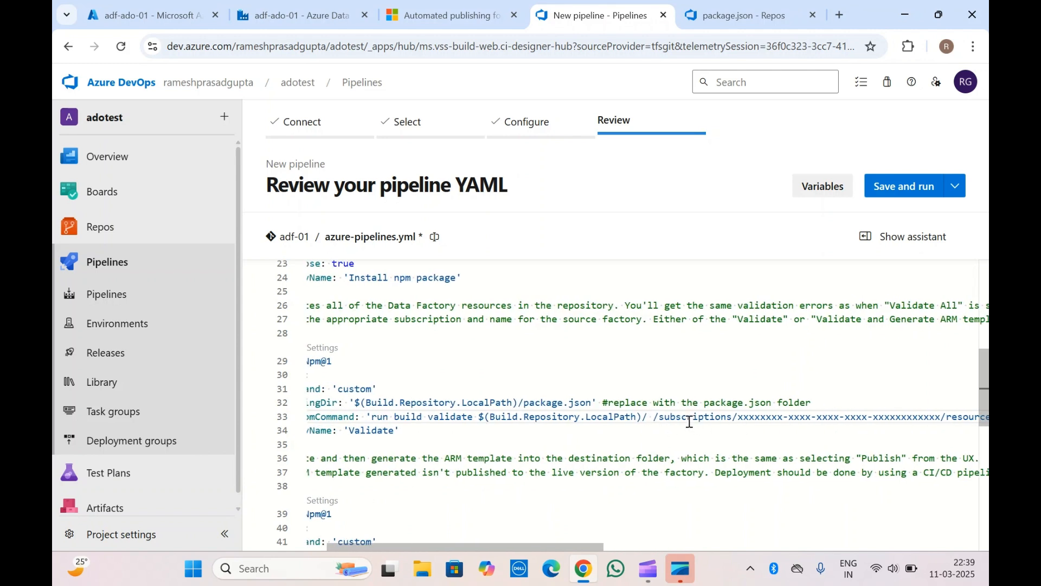
pyautogui.hscroll(-2, 496, 427)
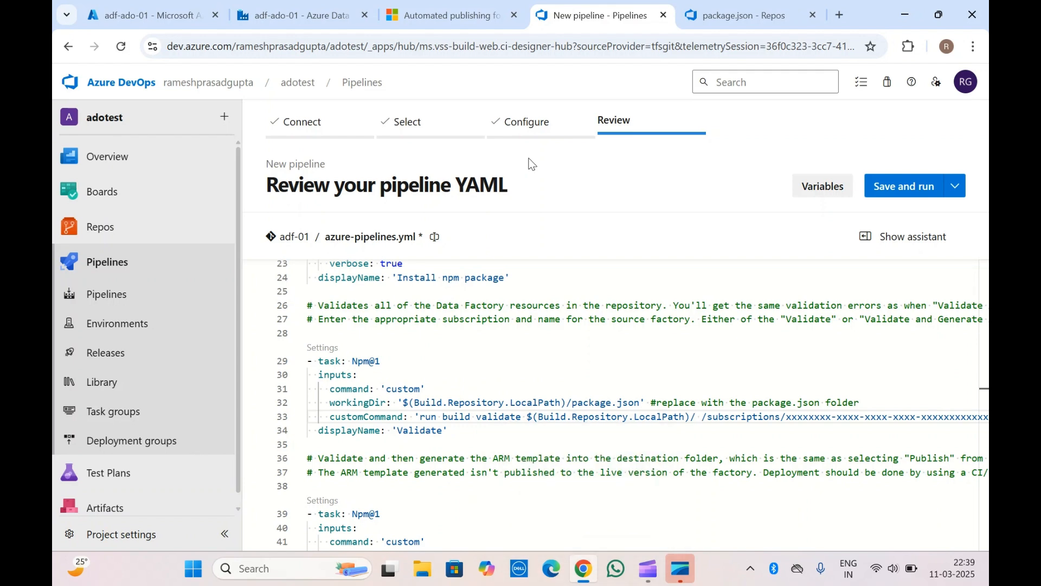
# Open the resource JSON of the adf-ado-01 data factory in the Azure portal and copy its resource ID
pyautogui.click(242, 7)
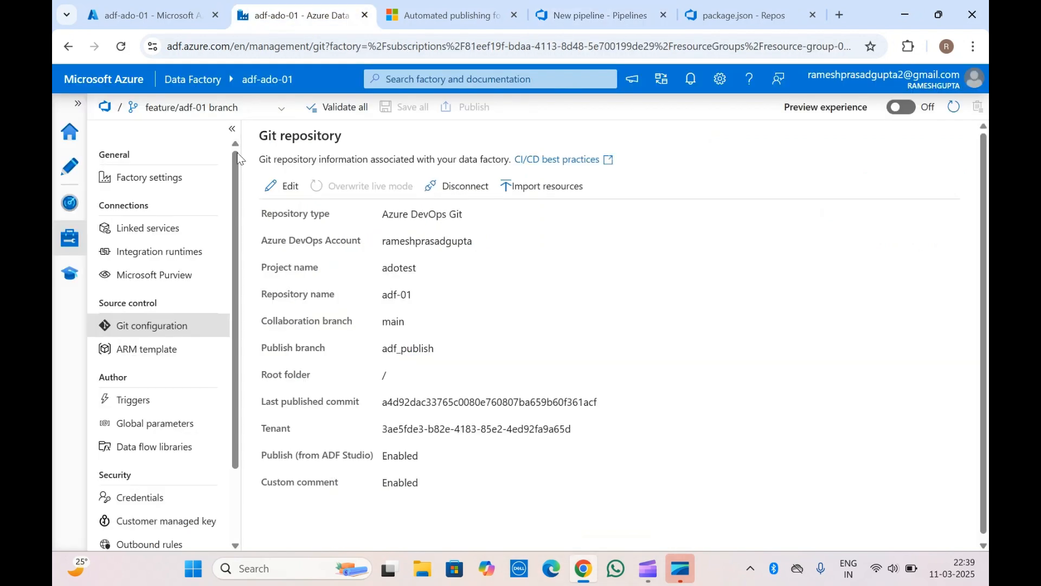
pyautogui.click(161, 8)
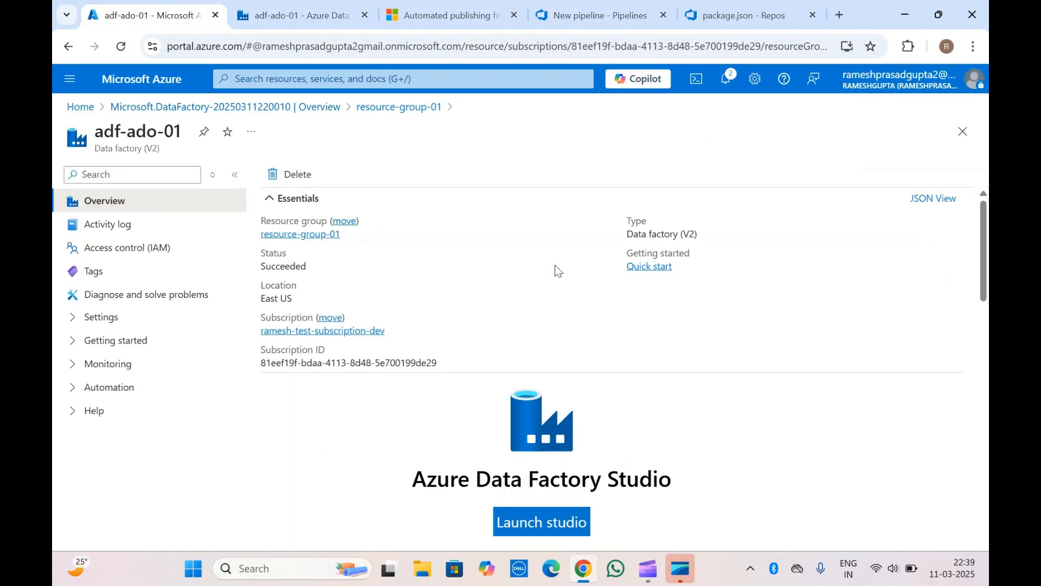
pyautogui.click(929, 197)
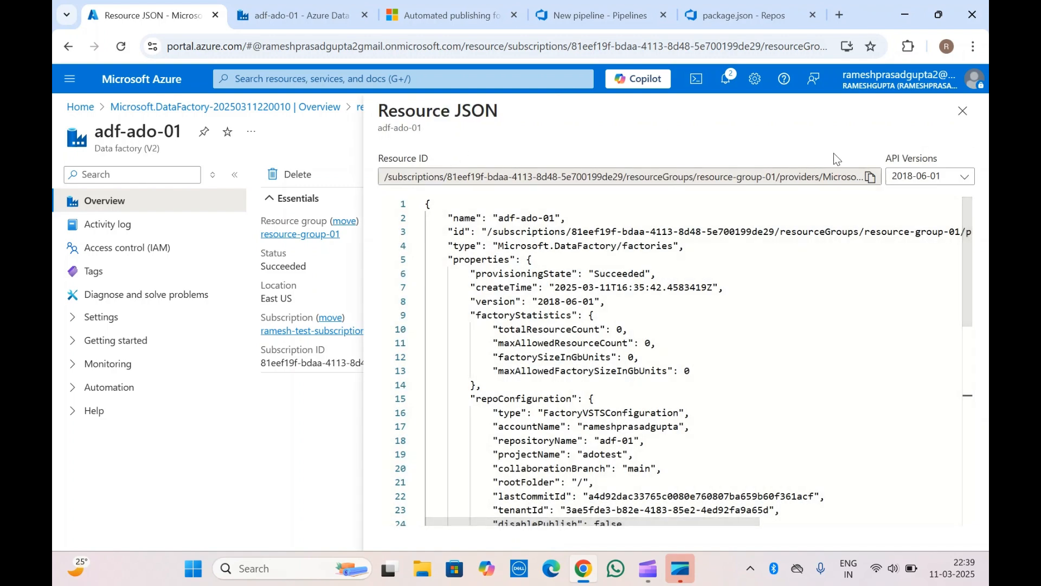
pyautogui.click(870, 177)
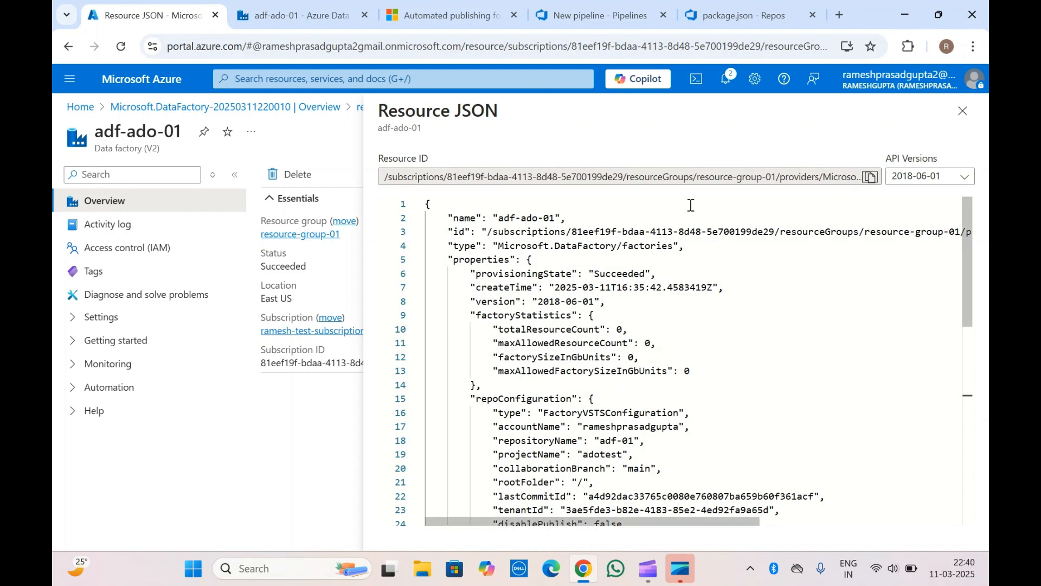
pyautogui.click(869, 180)
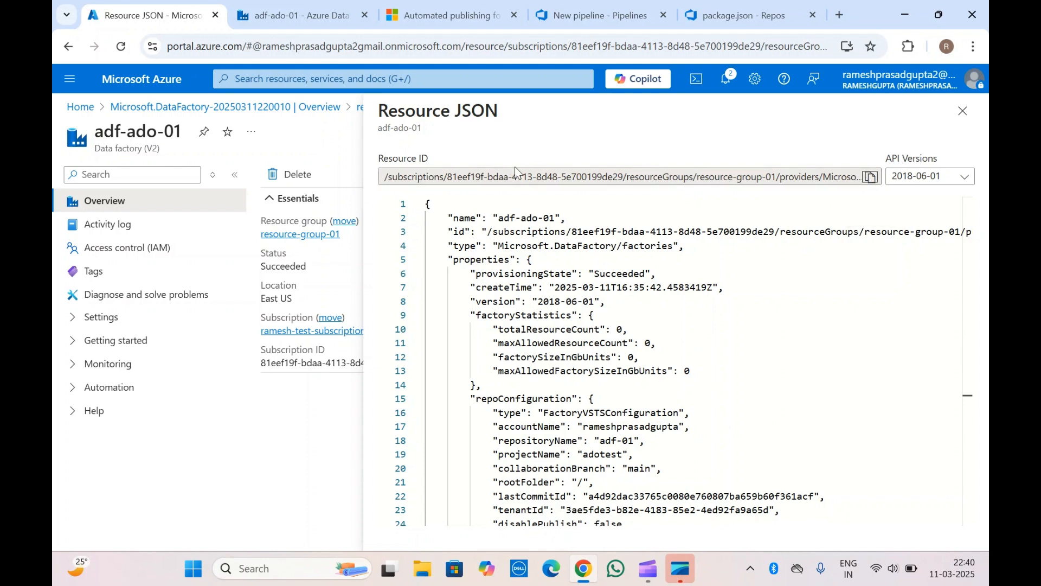
# Replace the placeholder subscription path in the 'Validate' task's customCommand with the copied resource ID of adf-ado-01
pyautogui.click(343, 5)
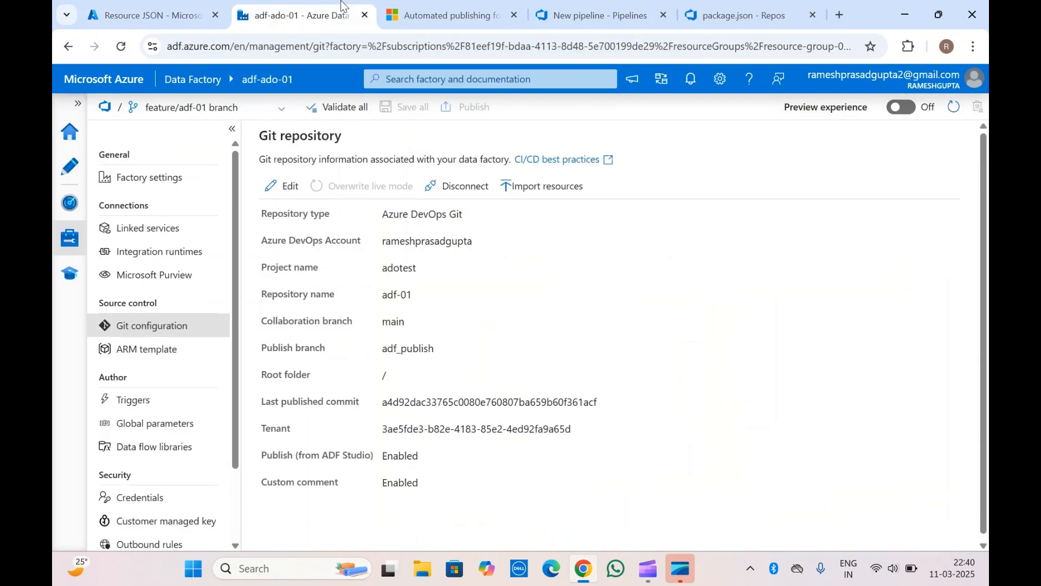
pyautogui.click(591, 5)
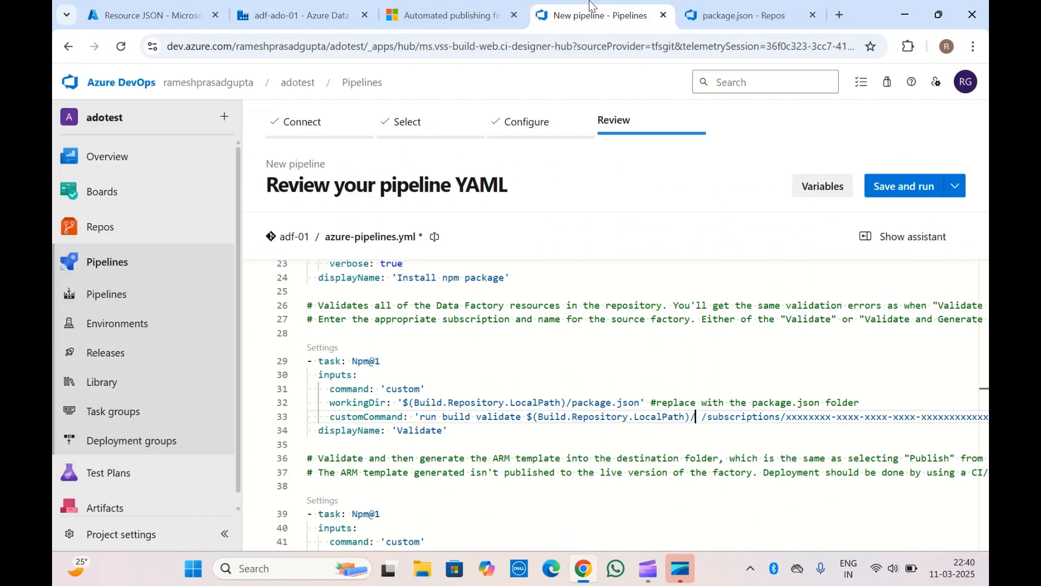
pyautogui.hscroll(3, 679, 311)
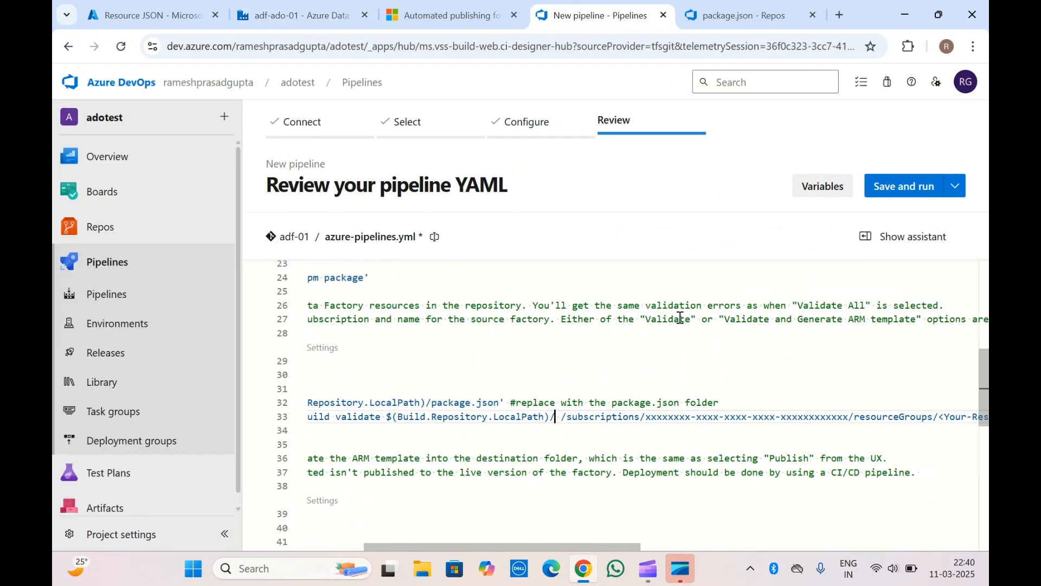
pyautogui.moveTo(563, 418); pyautogui.dragTo(964, 418)
pyautogui.press('BackSpace')
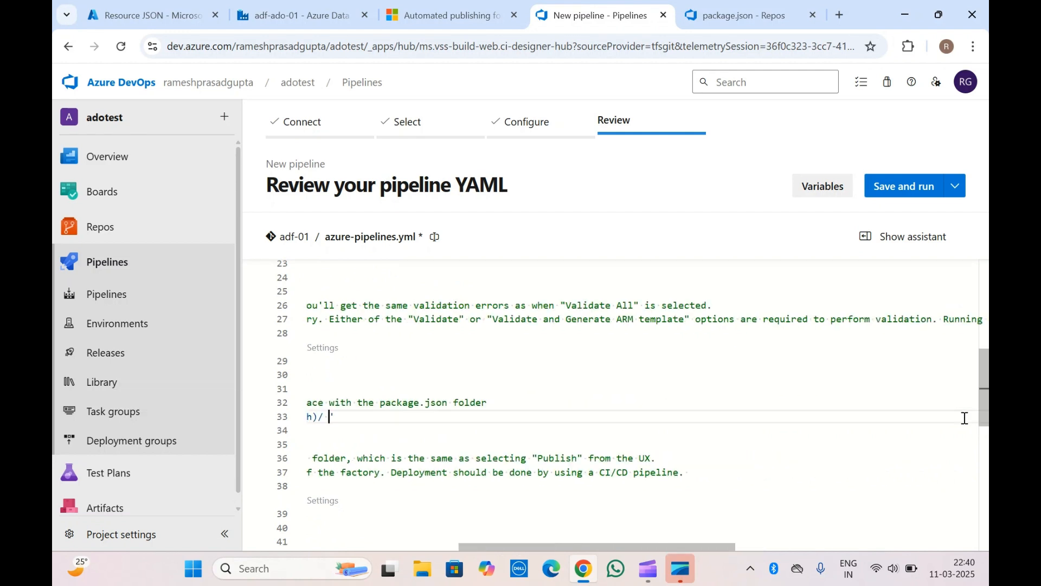
pyautogui.hotkey('ctrl', 'v')
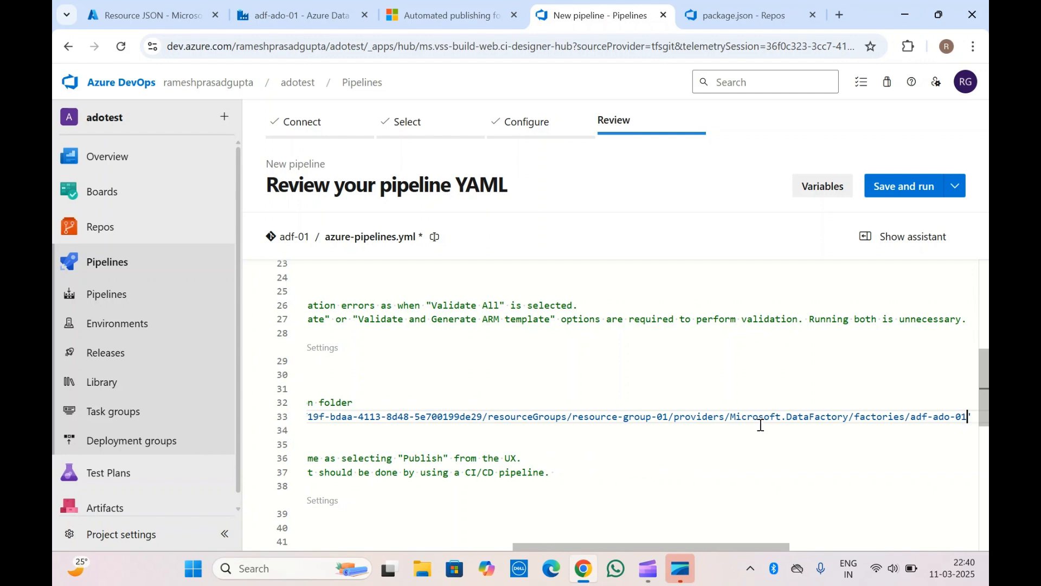
pyautogui.hscroll(-8, 760, 426)
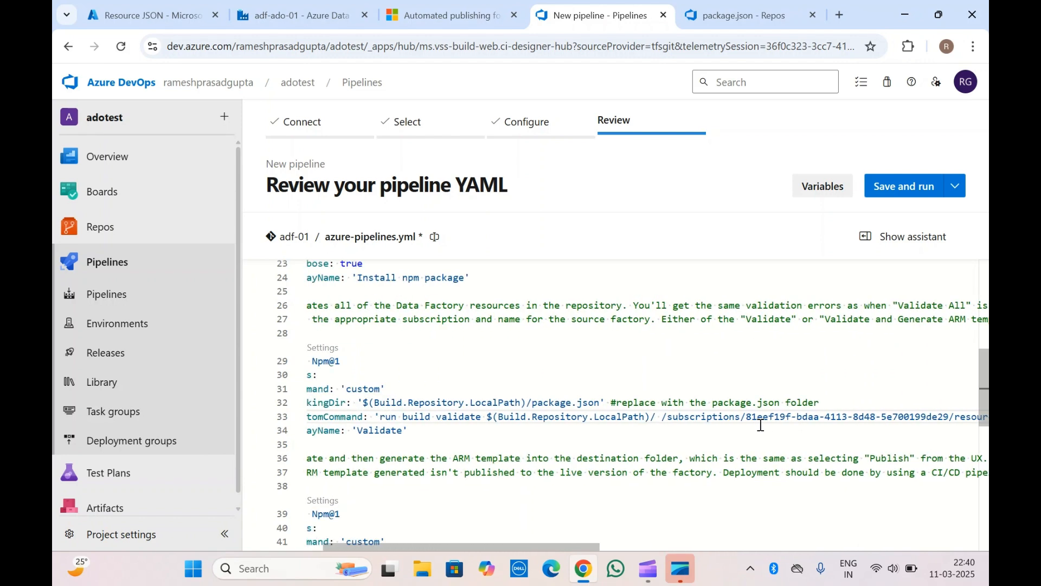
# Replace the placeholder subscription path in the 'Validate and Generate ARM template' task's customCommand with the copied adf-ado-01 resource ID, keeping "ArmTemplate"
pyautogui.scroll(-1, 507, 438)
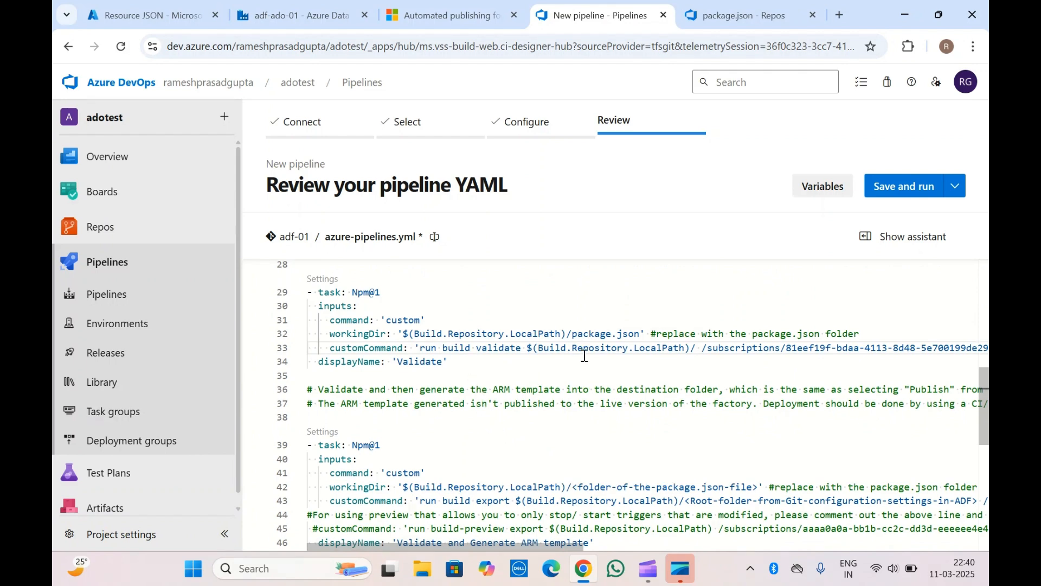
pyautogui.scroll(-2, 699, 356)
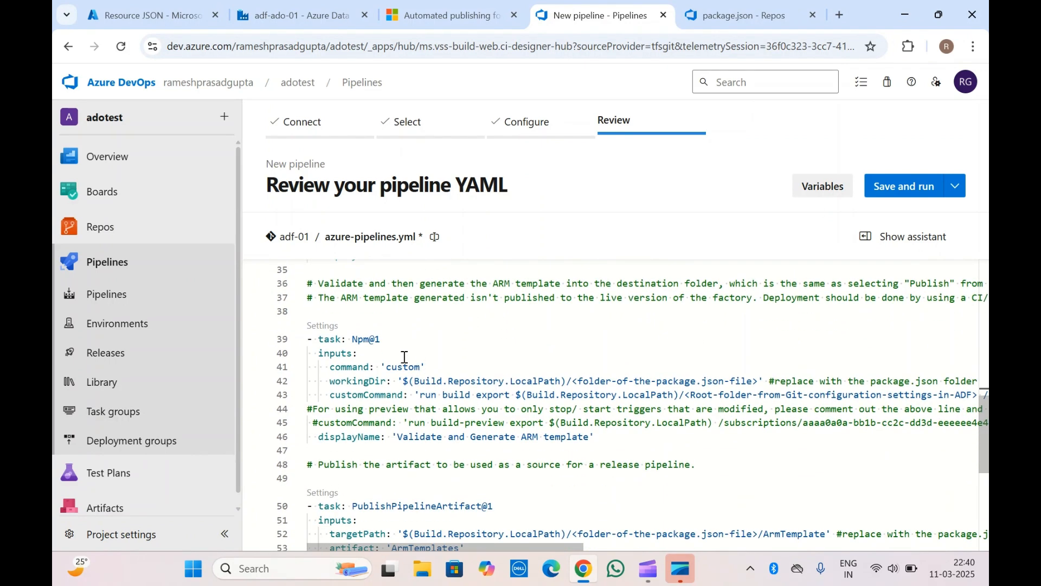
pyautogui.scroll(-1, 405, 357)
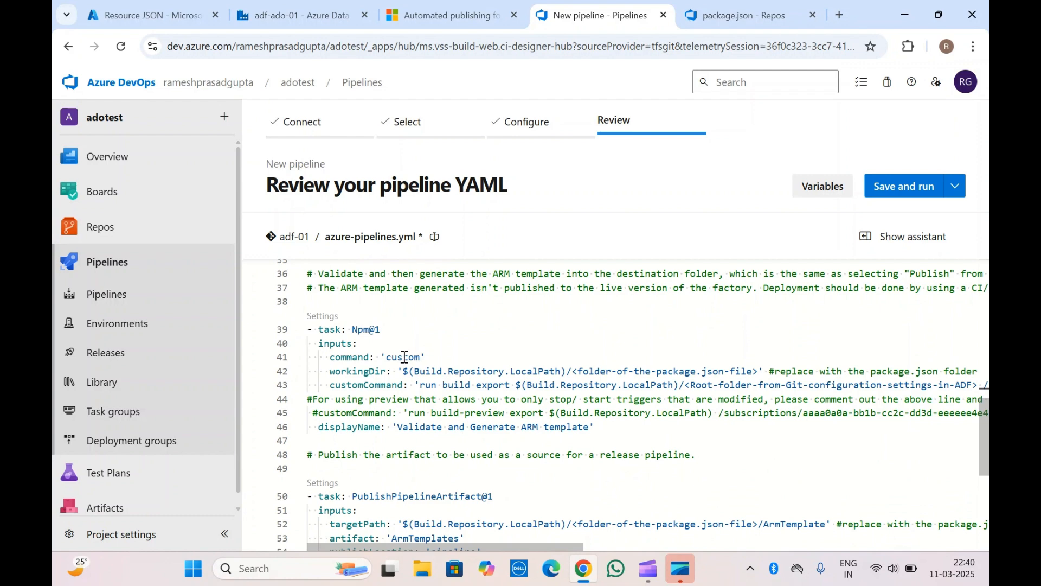
pyautogui.hscroll(3, 405, 357)
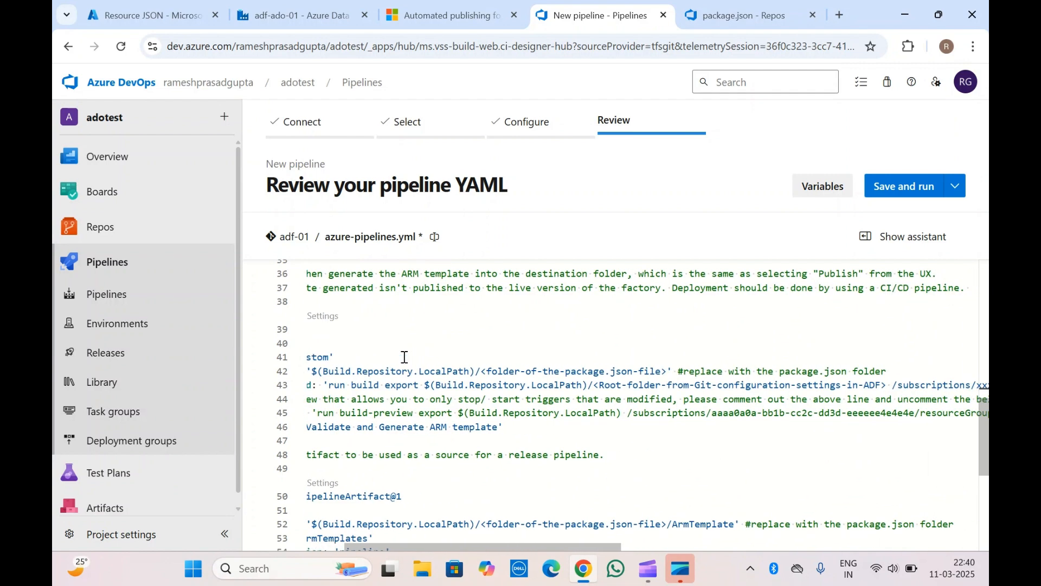
pyautogui.hscroll(12, 405, 357)
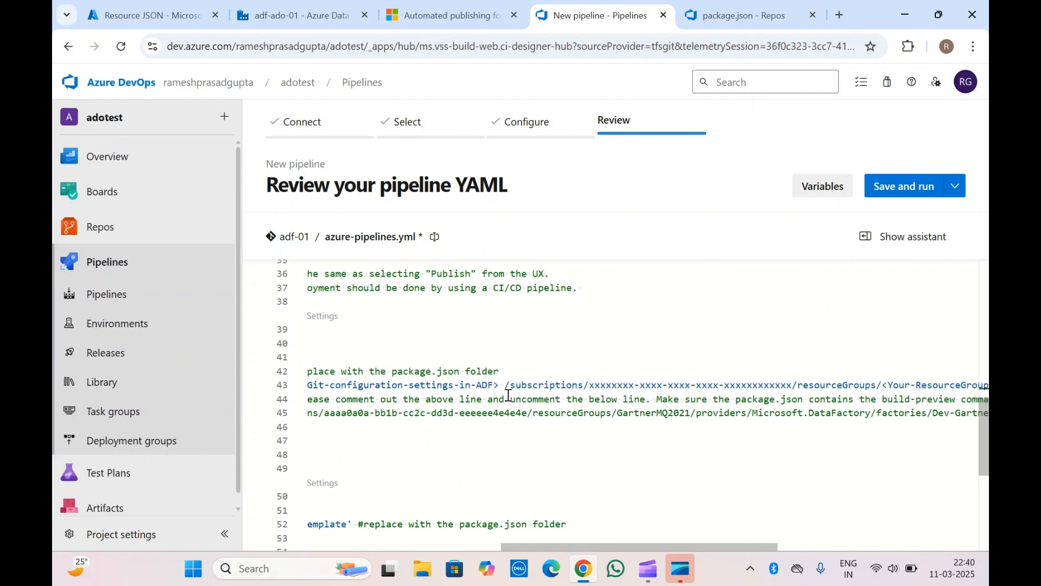
pyautogui.moveTo(507, 387); pyautogui.dragTo(887, 387)
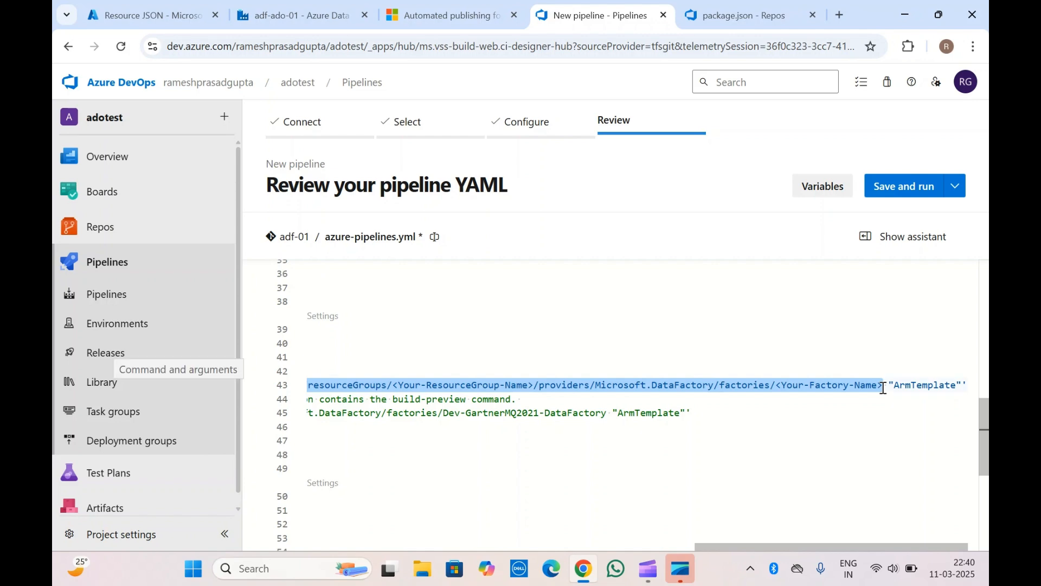
pyautogui.press('BackSpace')
pyautogui.hotkey('ctrl', 'v')
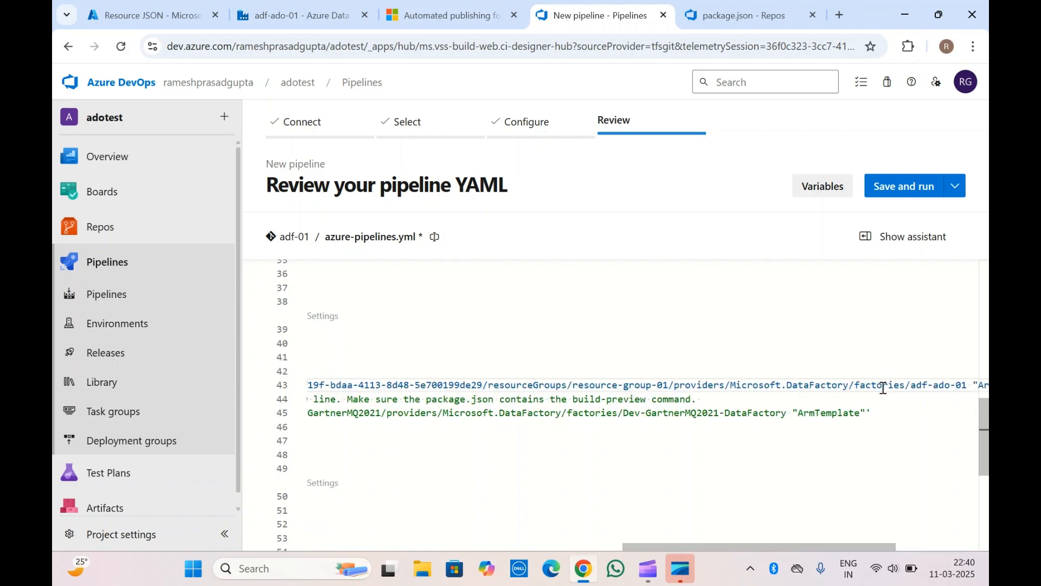
pyautogui.hscroll(-10, 883, 389)
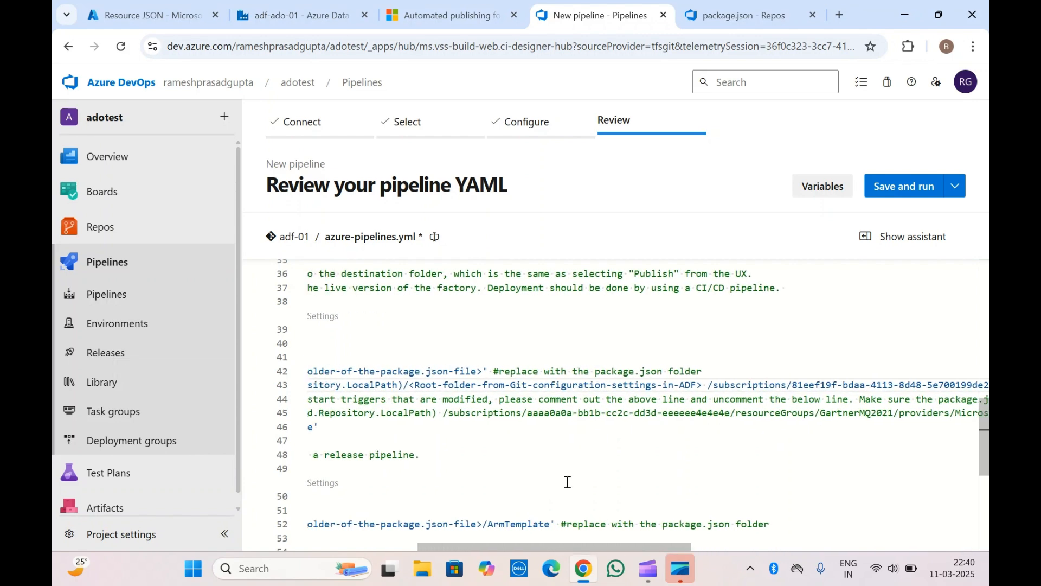
pyautogui.hscroll(-5, 567, 482)
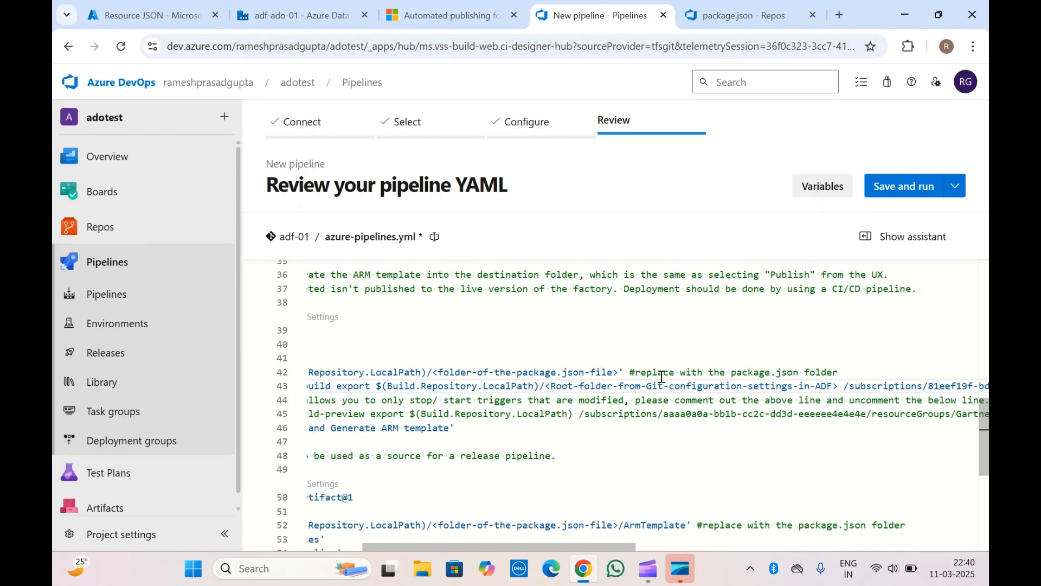
pyautogui.hscroll(-6, 661, 376)
# Compare the edited 'Validate' task with the 'Validate and Generate ARM template' task, checking workingDir and the full customCommand
pyautogui.scroll(2, 661, 376)
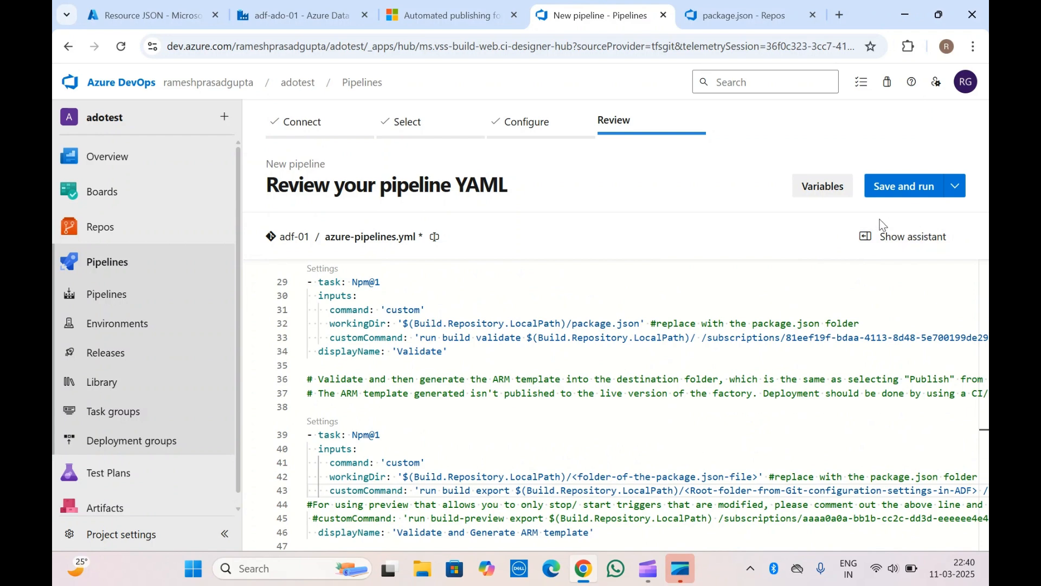
pyautogui.click(517, 337)
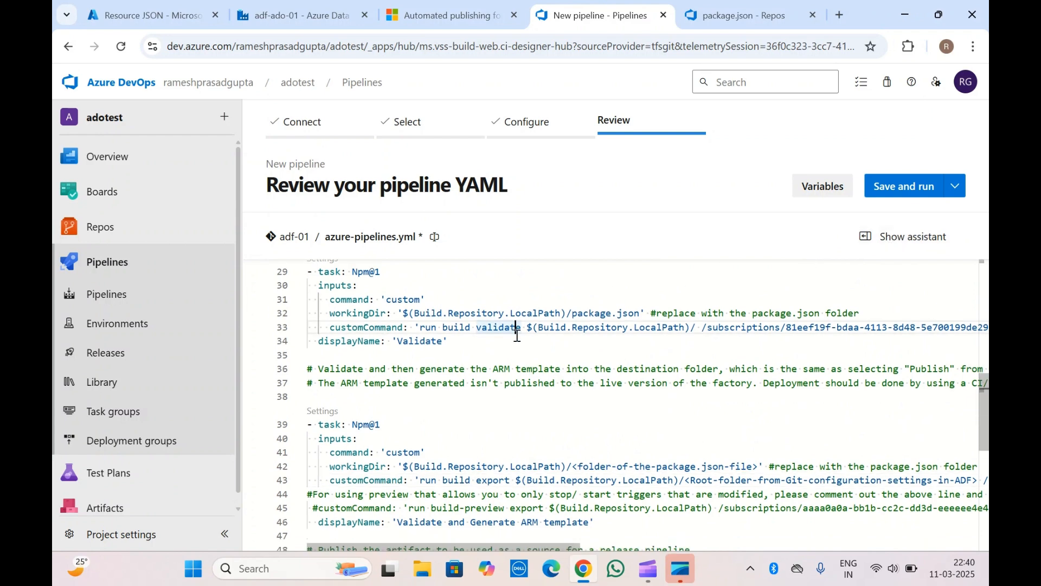
pyautogui.scroll(-2, 517, 336)
pyautogui.scroll(-2, 517, 336)
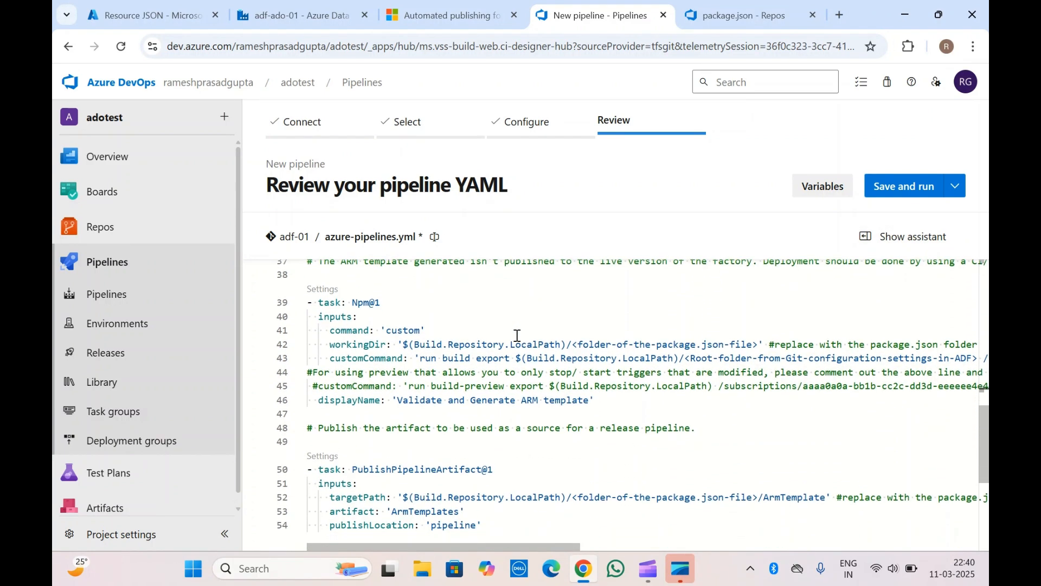
pyautogui.scroll(-1, 517, 336)
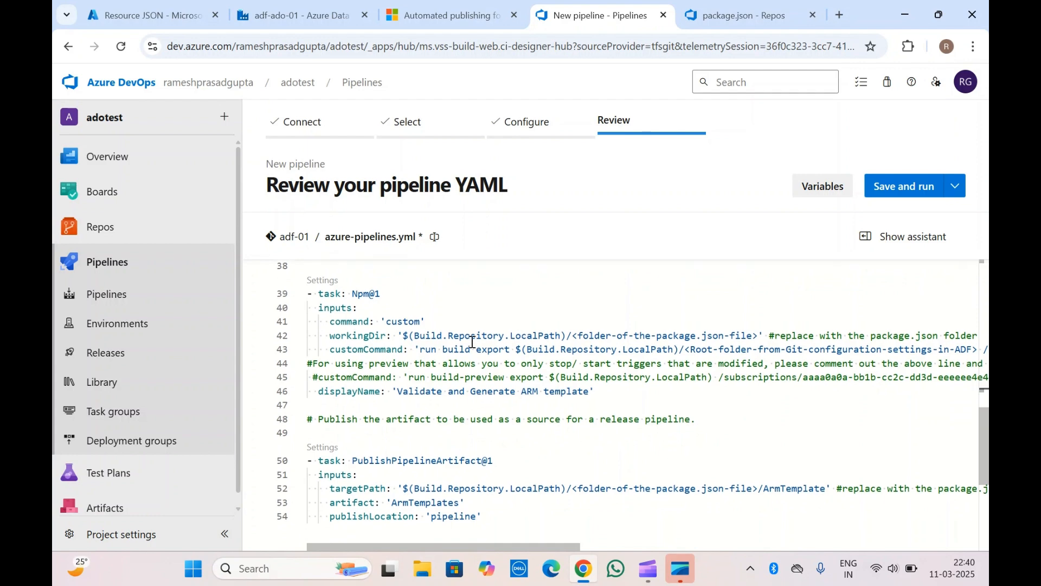
pyautogui.click(454, 338)
pyautogui.scroll(2, 454, 340)
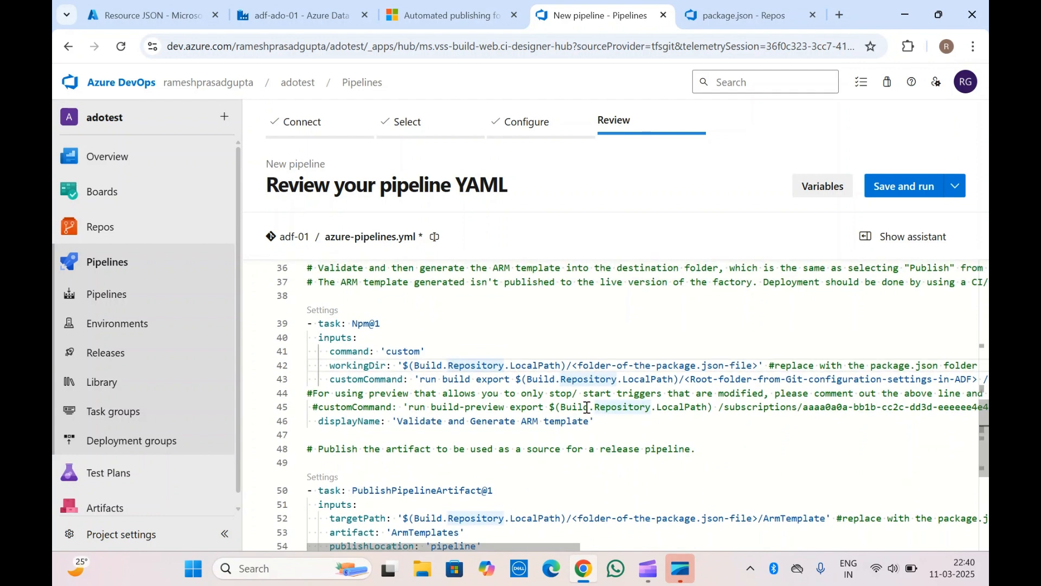
pyautogui.scroll(3, 617, 422)
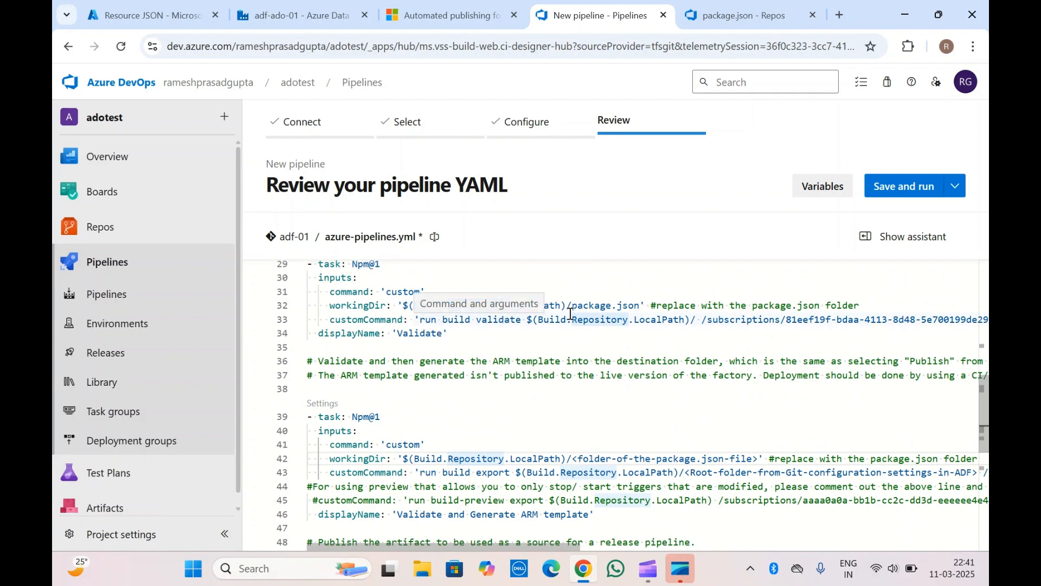
pyautogui.moveTo(329, 305); pyautogui.dragTo(485, 331)
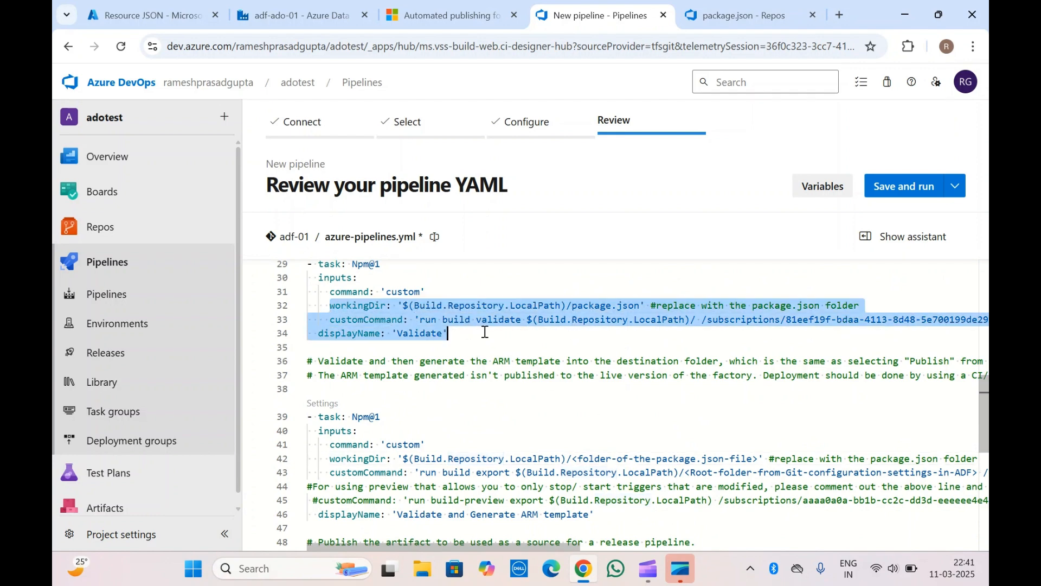
pyautogui.click(485, 332)
pyautogui.hscroll(10, 484, 332)
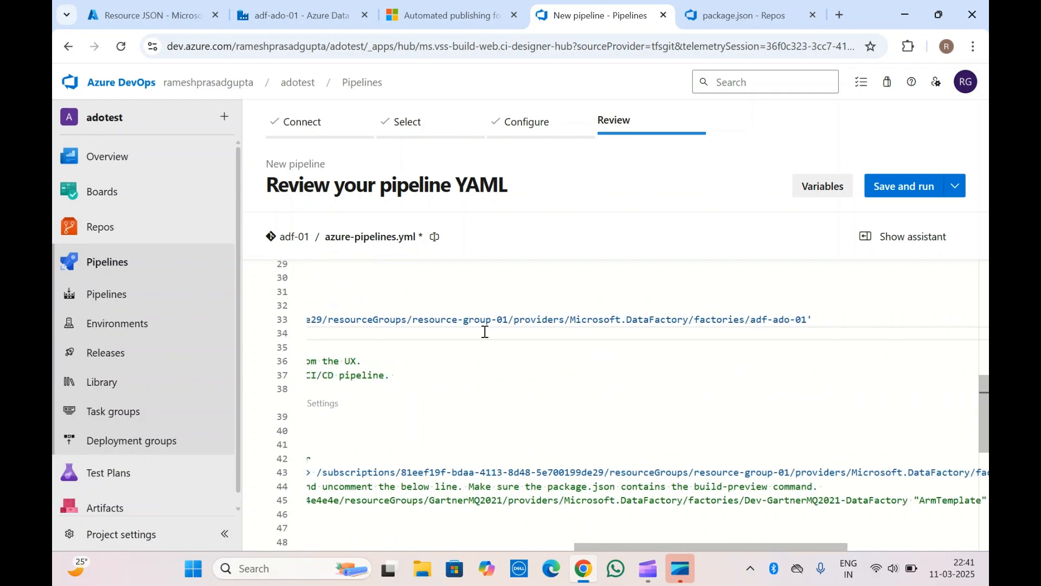
pyautogui.hscroll(-8, 485, 332)
pyautogui.hscroll(-4, 485, 332)
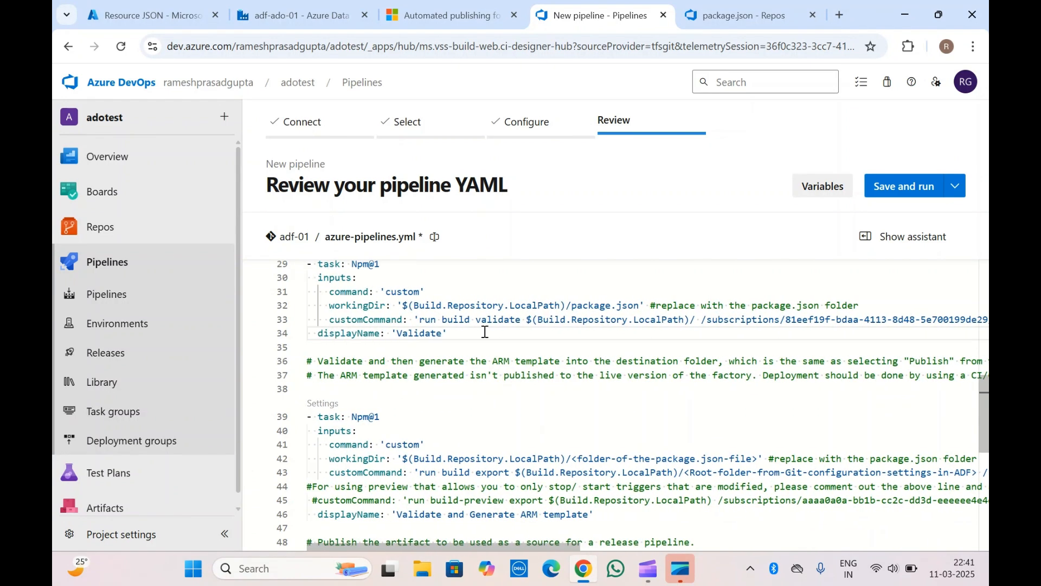
# Examine the 'run build export' customCommand and the workingDir of the 'Validate and Generate ARM template' task
pyautogui.scroll(-1, 473, 450)
pyautogui.scroll(-1, 473, 450)
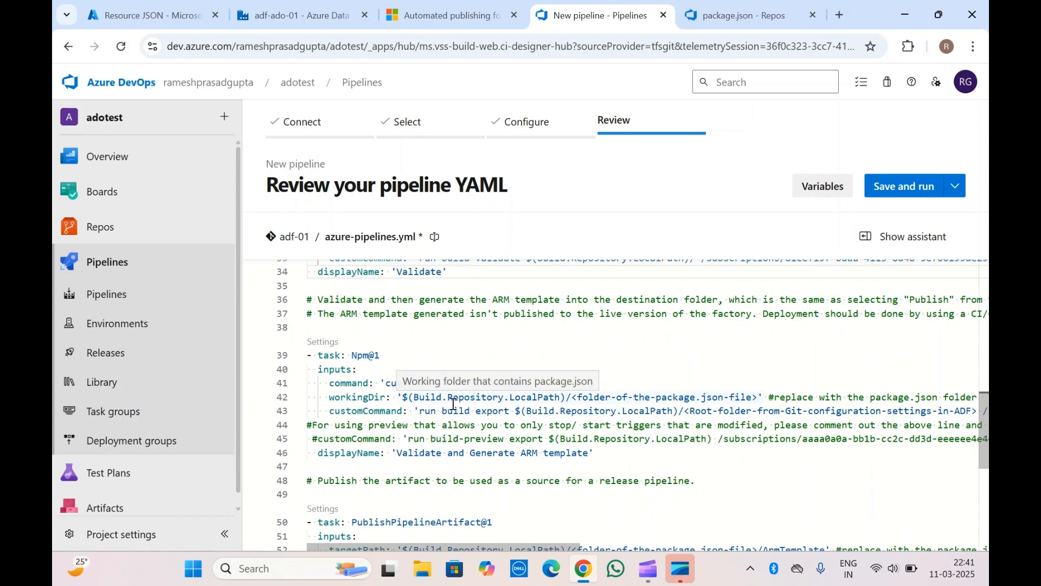
pyautogui.scroll(-1, 453, 404)
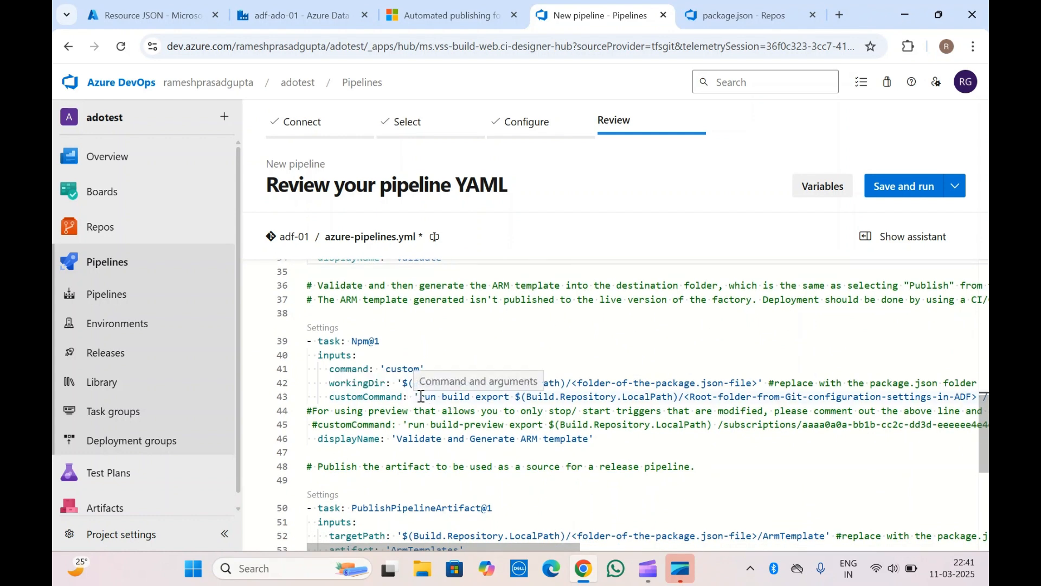
pyautogui.moveTo(420, 397); pyautogui.dragTo(516, 397)
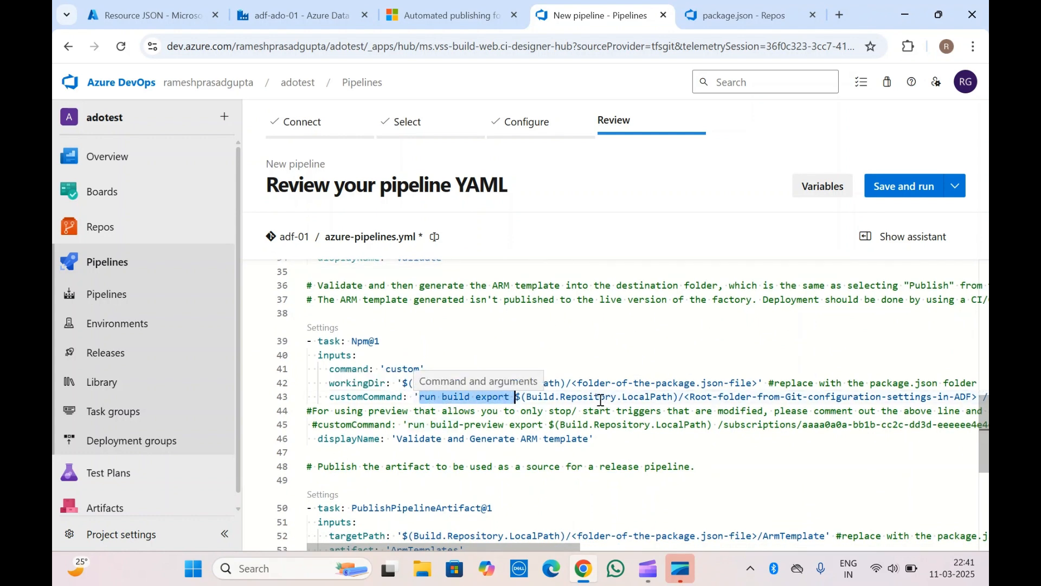
pyautogui.hscroll(2, 600, 400)
pyautogui.hscroll(-2, 600, 401)
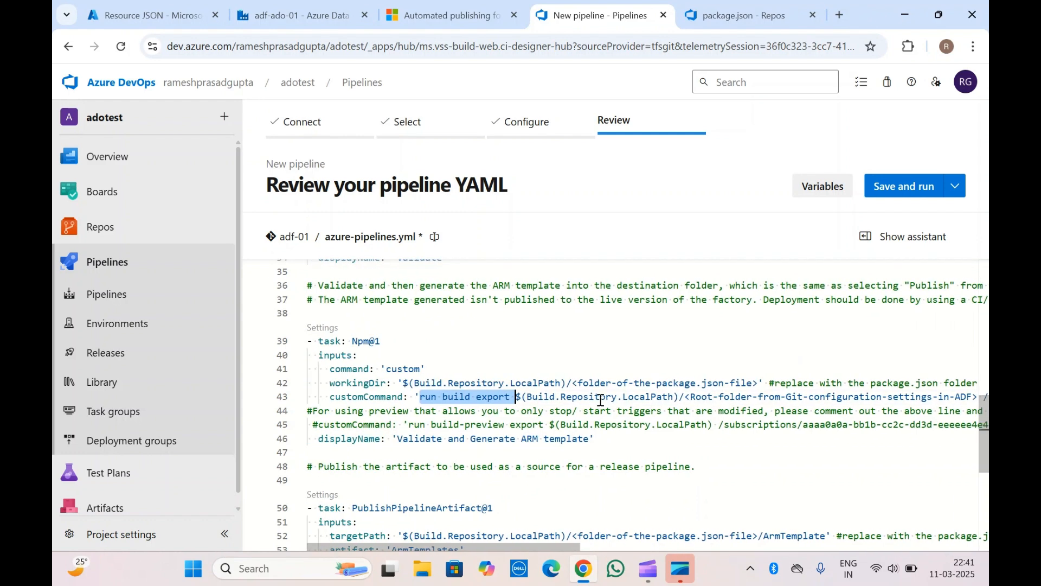
# Copy package.json from the 'Validate' task's workingDir and paste it after the <folder-of-the-package.json-file> placeholder in the 'Validate and Generate ARM template' task's workingDir
pyautogui.scroll(2, 600, 400)
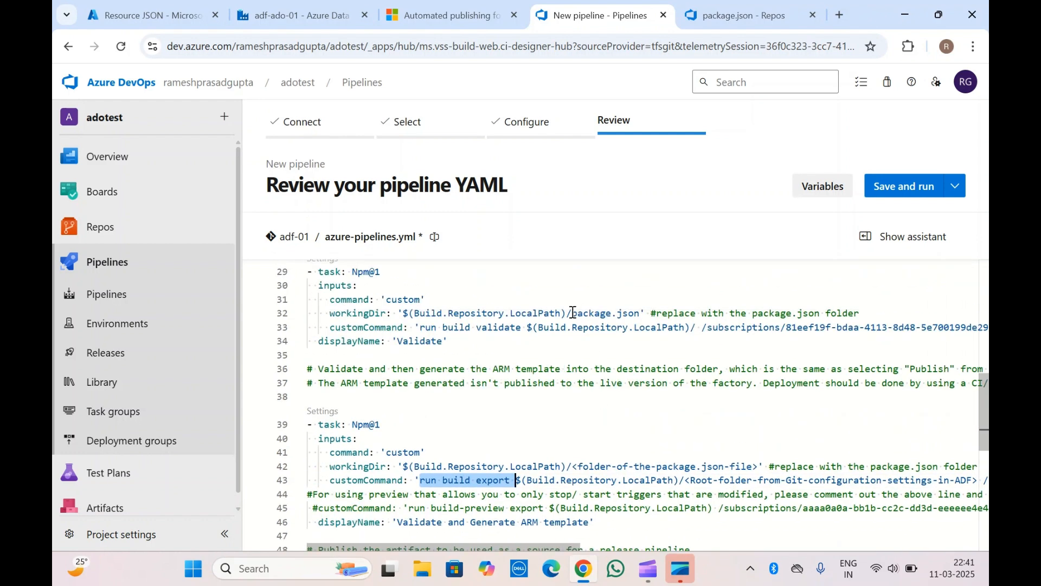
pyautogui.moveTo(574, 313); pyautogui.dragTo(642, 314)
pyautogui.hotkey('ctrl', 'c')
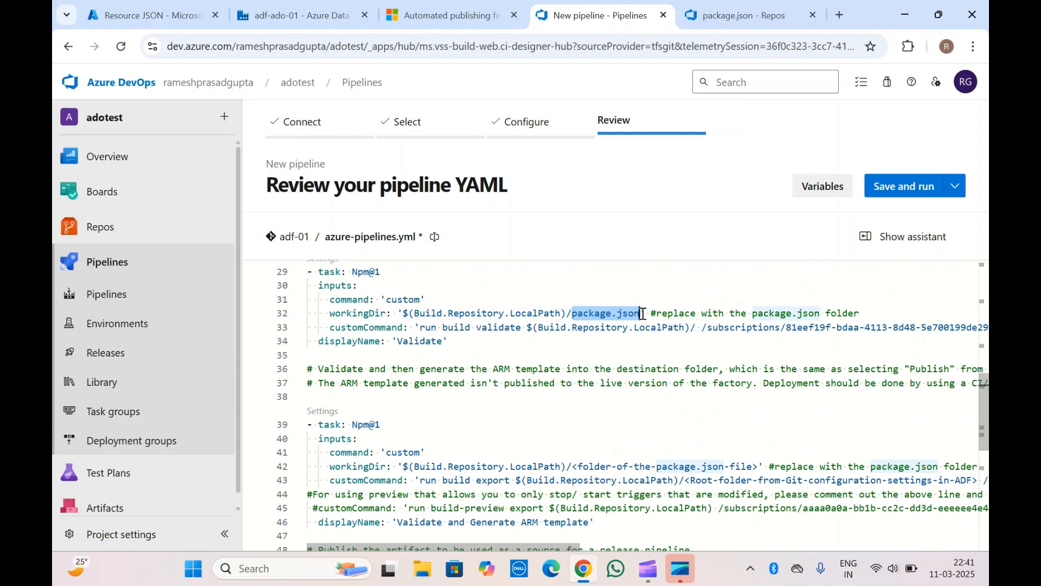
pyautogui.scroll(-2, 614, 369)
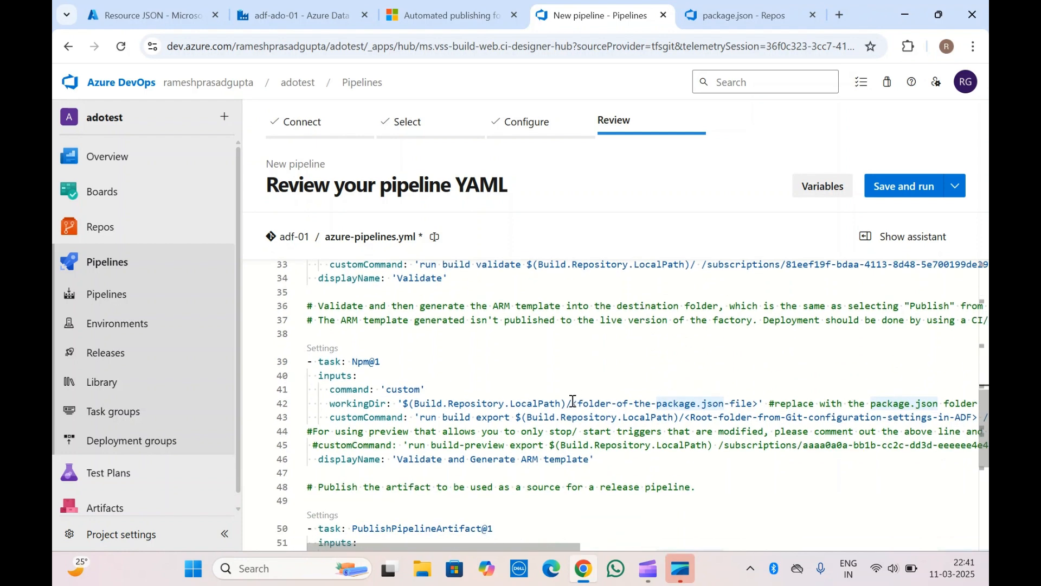
pyautogui.moveTo(573, 401); pyautogui.dragTo(759, 405)
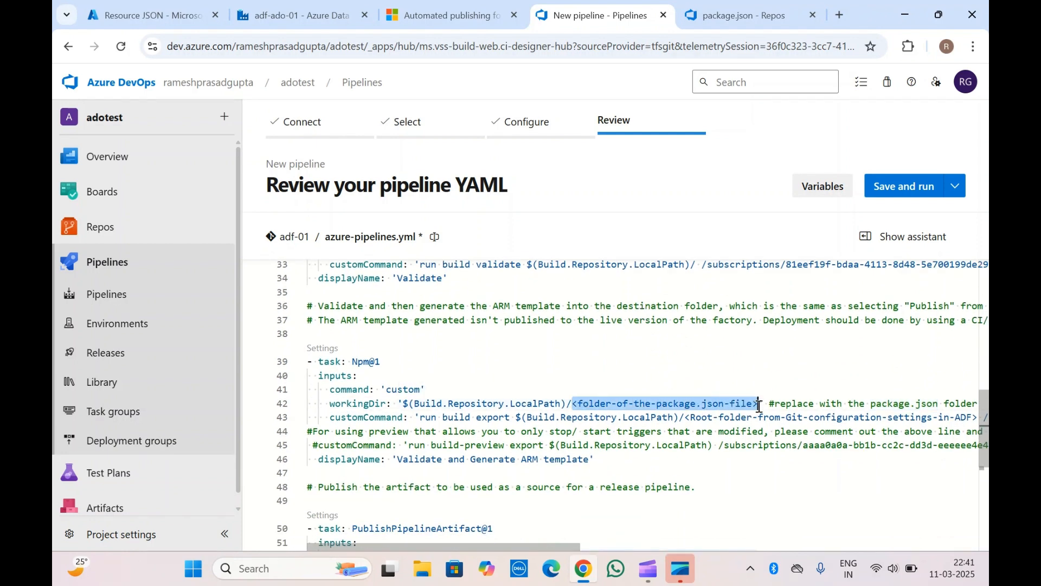
pyautogui.click(759, 405)
pyautogui.hotkey('ctrl', 'v')
pyautogui.hscroll(2, 759, 405)
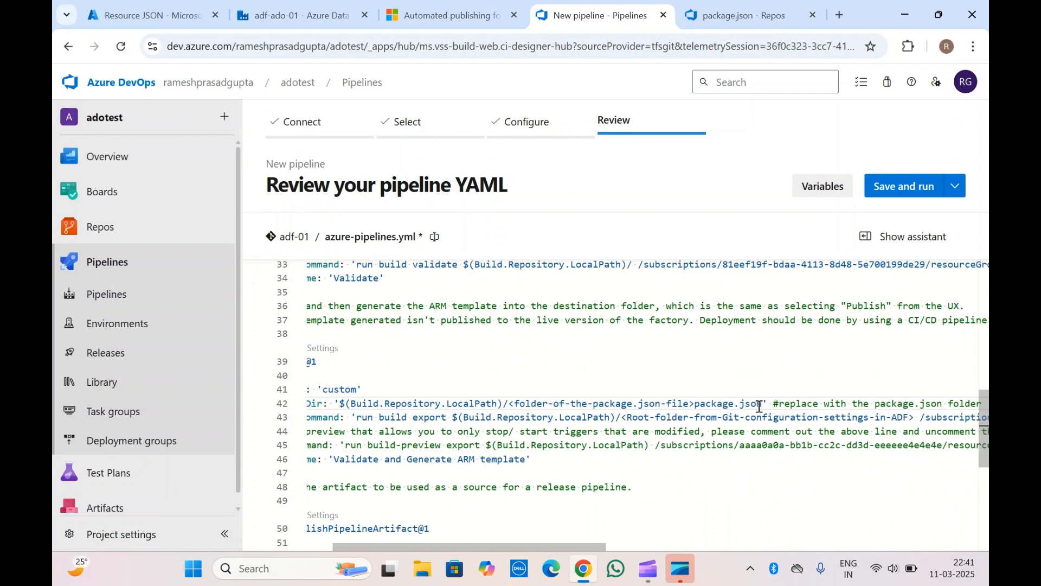
# Delete the <Root-folder-from-Git-configuration-settings-in-ADF> placeholder from the 'run build export' customCommand and check the rest of the line
pyautogui.hscroll(2, 640, 465)
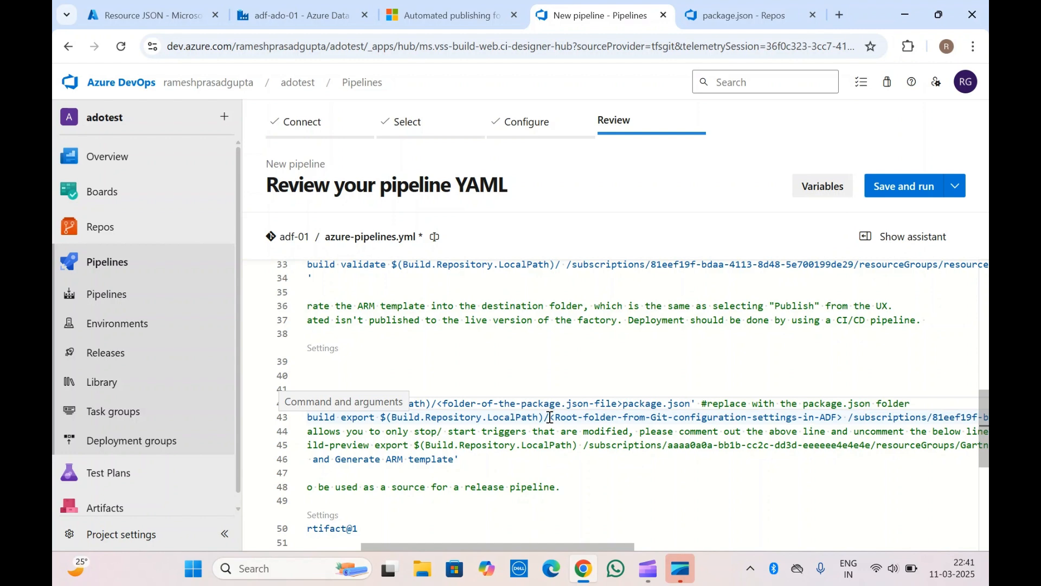
pyautogui.moveTo(551, 418); pyautogui.dragTo(840, 418)
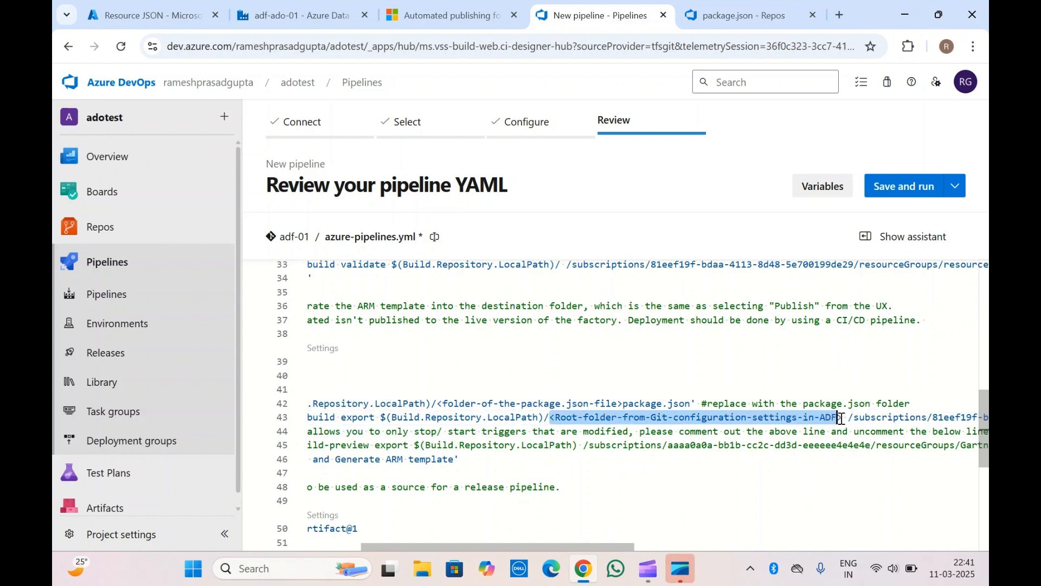
pyautogui.press('BackSpace')
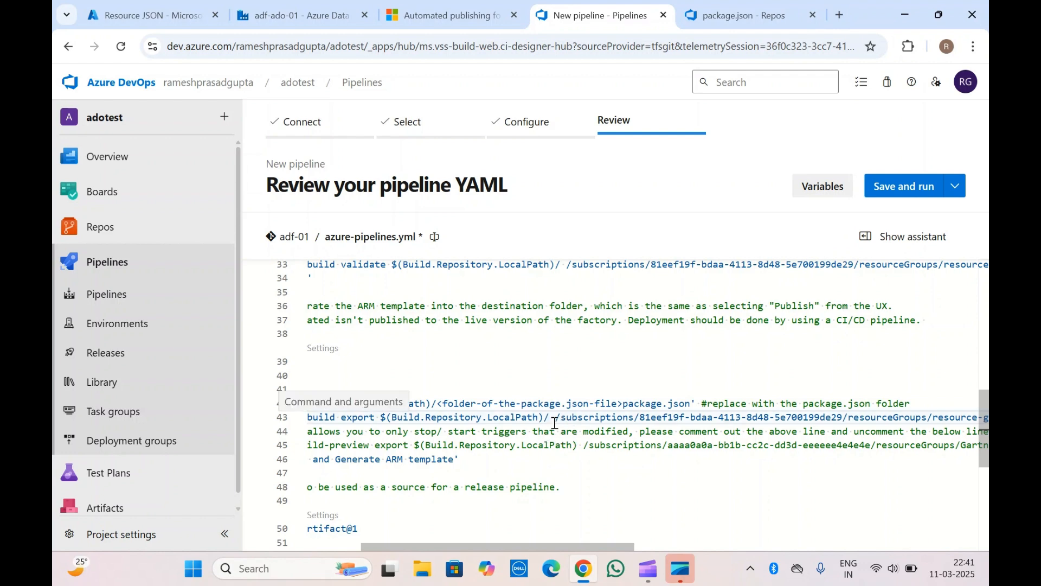
pyautogui.hscroll(15, 536, 423)
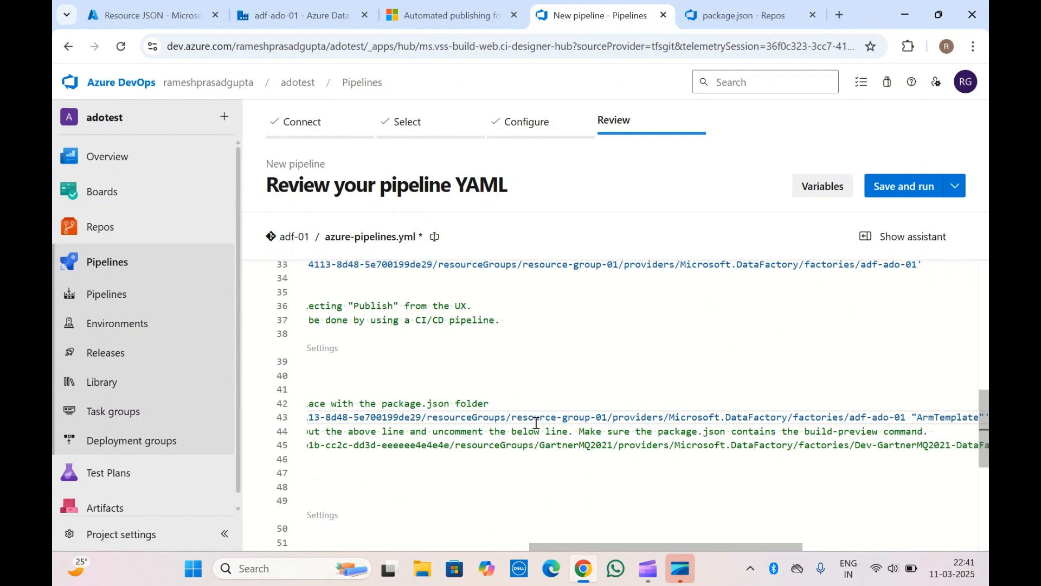
pyautogui.hscroll(-10, 536, 423)
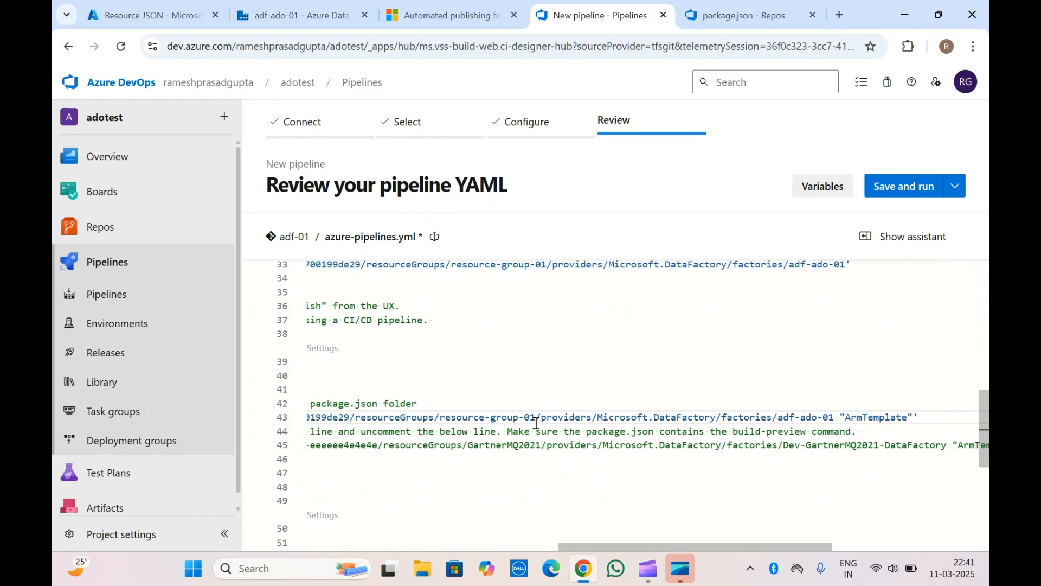
pyautogui.hscroll(-10, 535, 423)
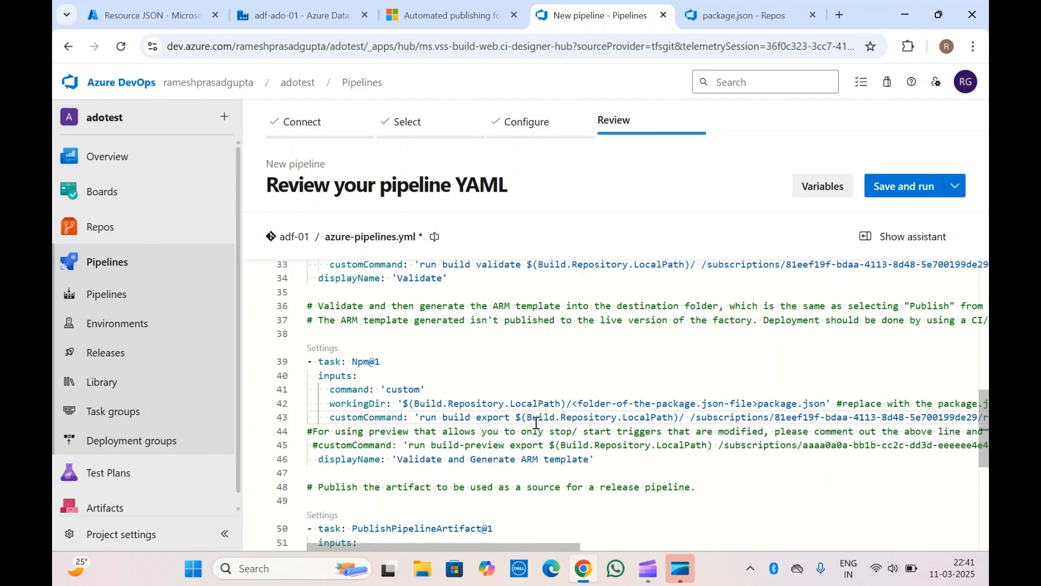
# Delete the <folder-of-the-package.json-file> placeholder from the 'Validate and Generate ARM template' task's workingDir, keeping package.json after the slash
pyautogui.scroll(-1, 576, 401)
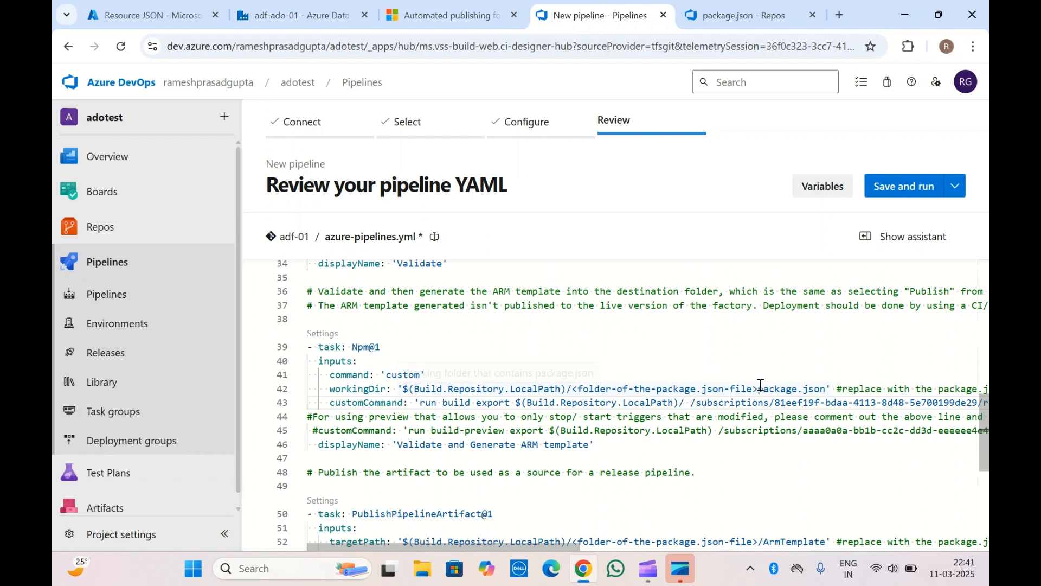
pyautogui.moveTo(759, 387); pyautogui.dragTo(574, 391)
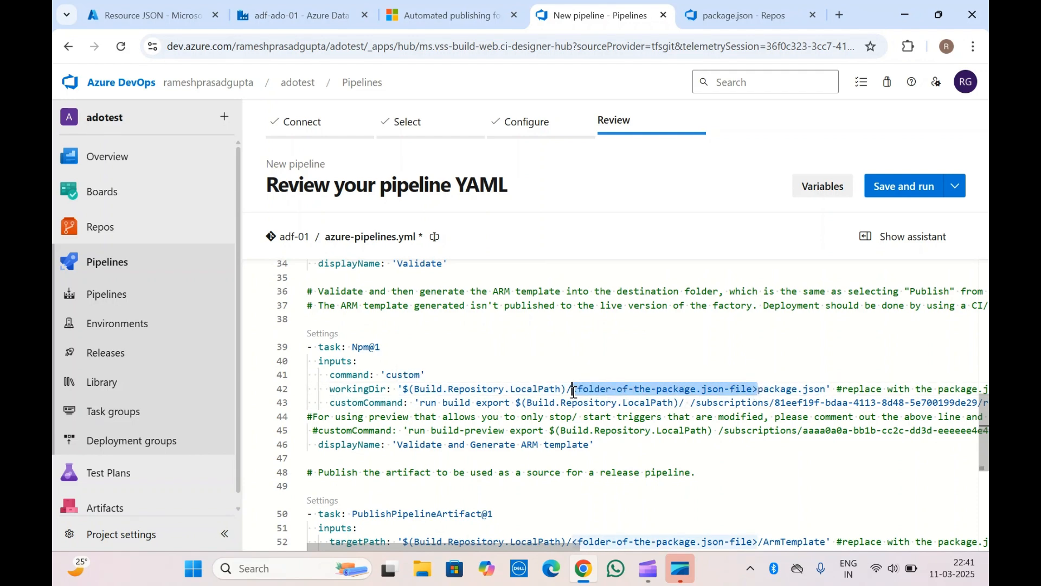
pyautogui.press('BackSpace')
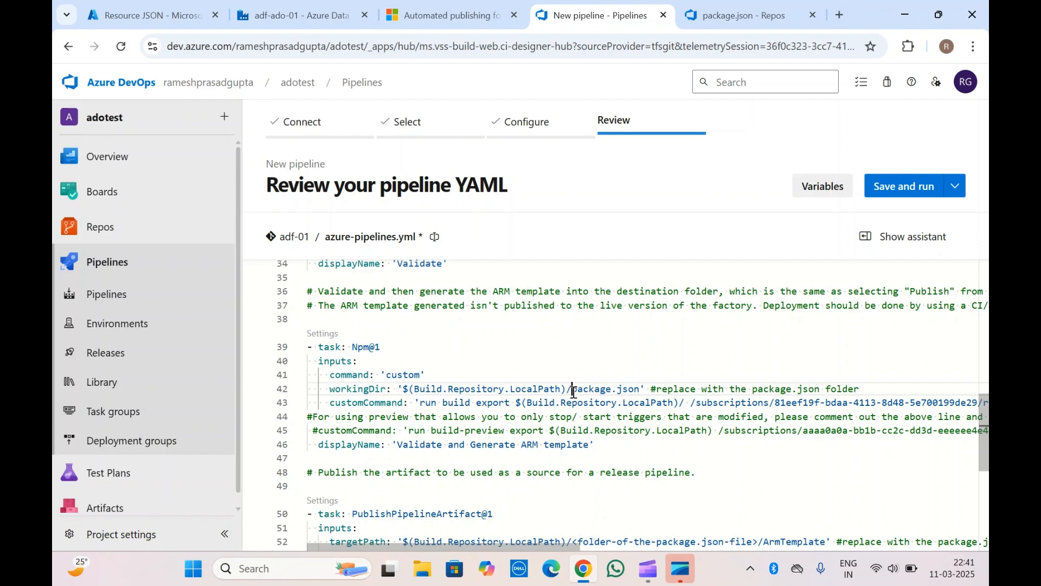
pyautogui.scroll(-1, 632, 442)
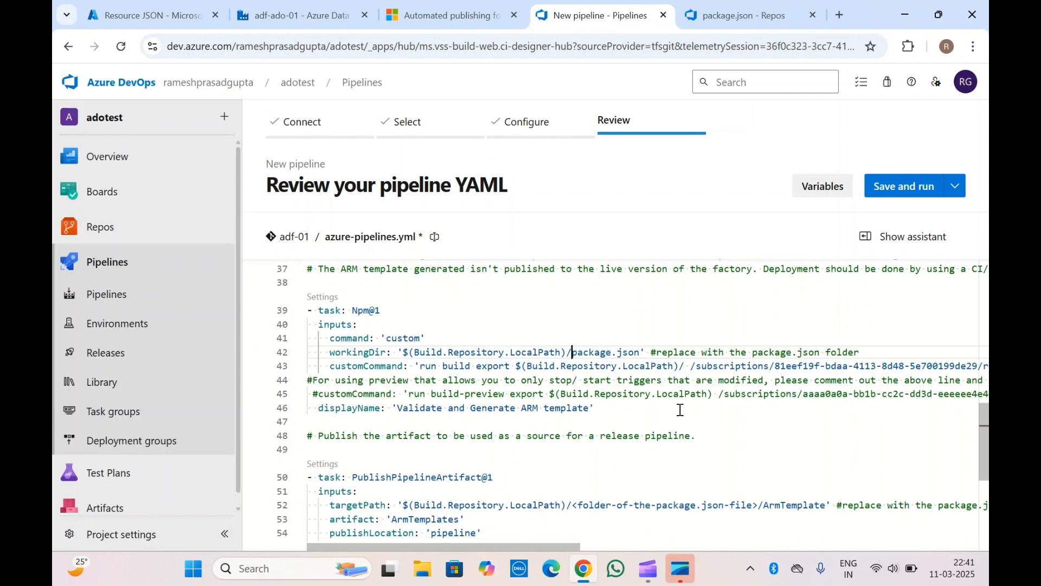
pyautogui.click(680, 410)
pyautogui.scroll(-2, 680, 410)
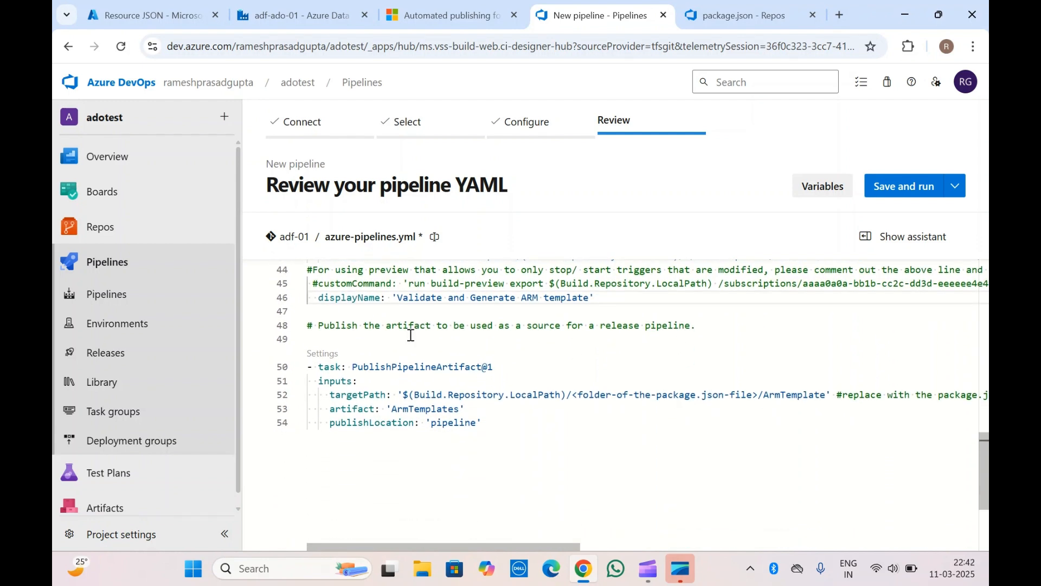
pyautogui.click(411, 335)
pyautogui.scroll(2, 411, 335)
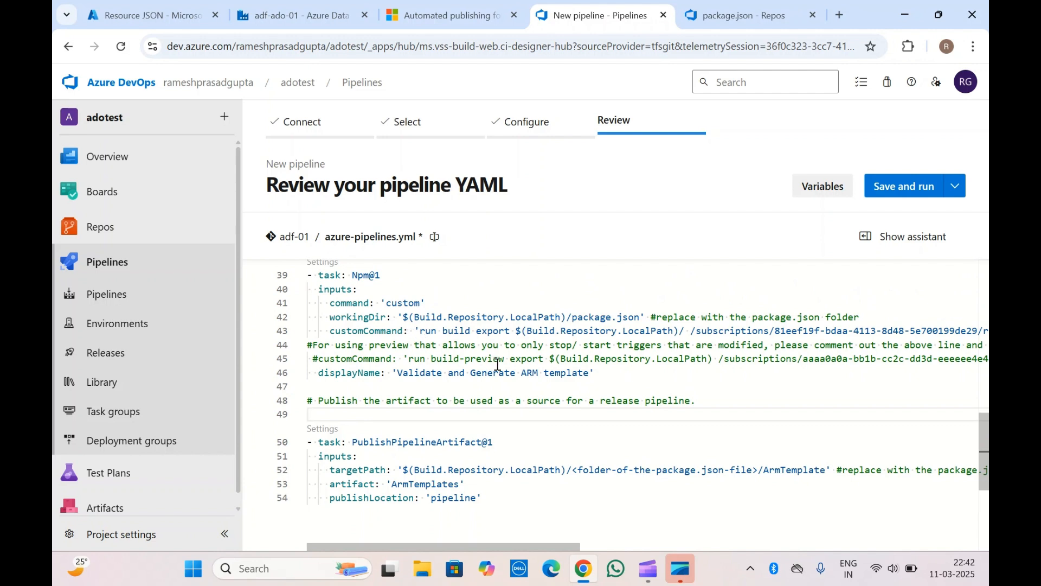
pyautogui.moveTo(522, 318)
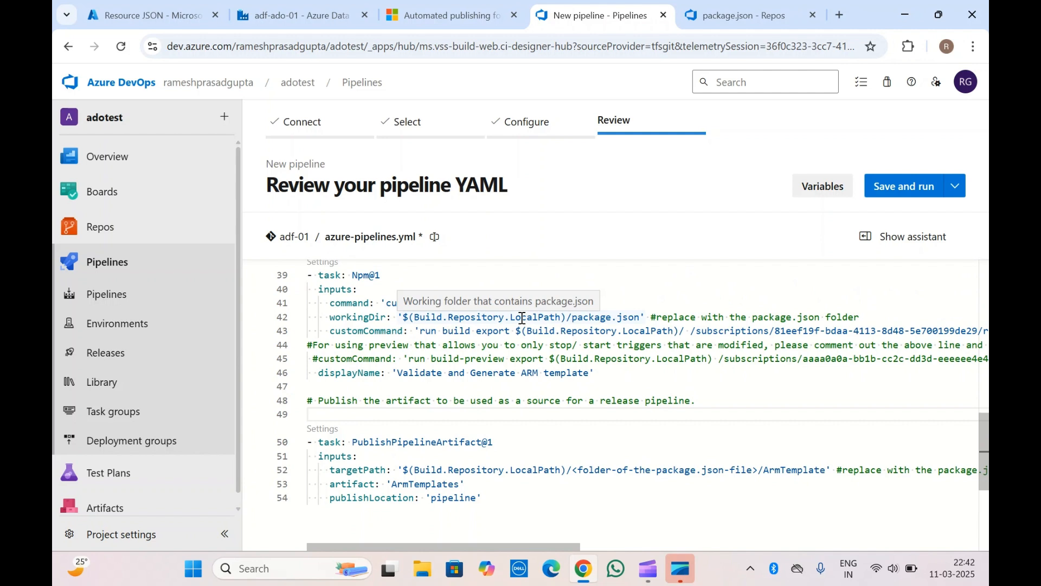
# Remove the <folder-of-the-package.json-file> placeholder and its extra slash from the PublishPipelineArtifact targetPath, leaving '$(Build.Repository.LocalPath)/ArmTemplate'
pyautogui.scroll(-2, 448, 412)
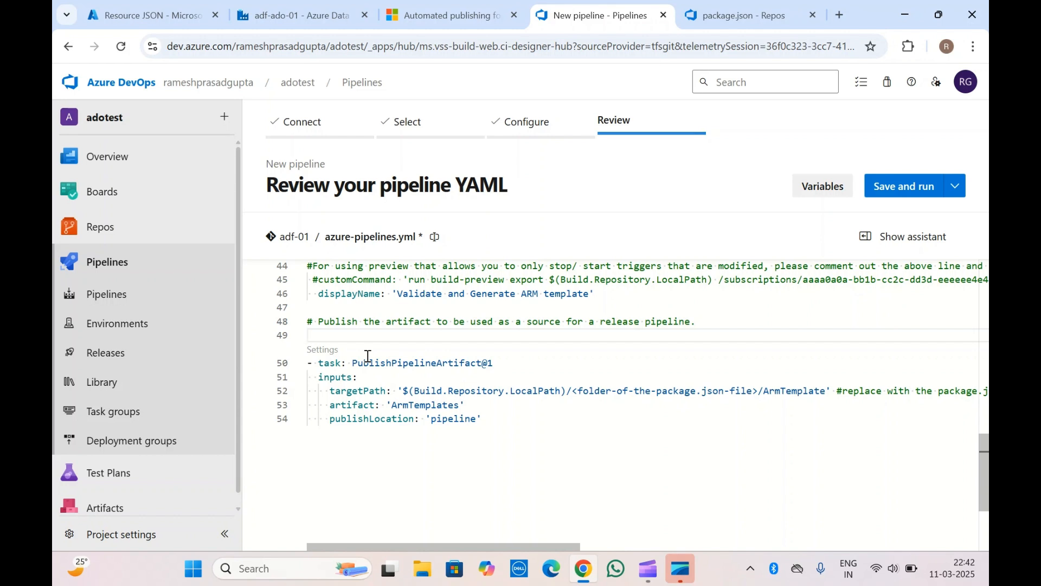
pyautogui.hscroll(2, 522, 418)
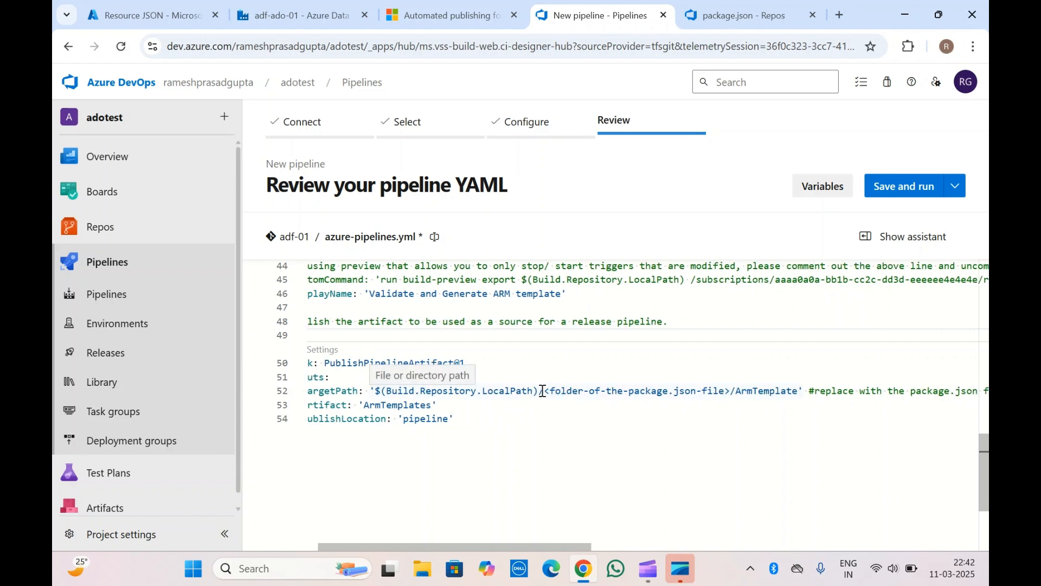
pyautogui.moveTo(545, 392); pyautogui.dragTo(734, 394)
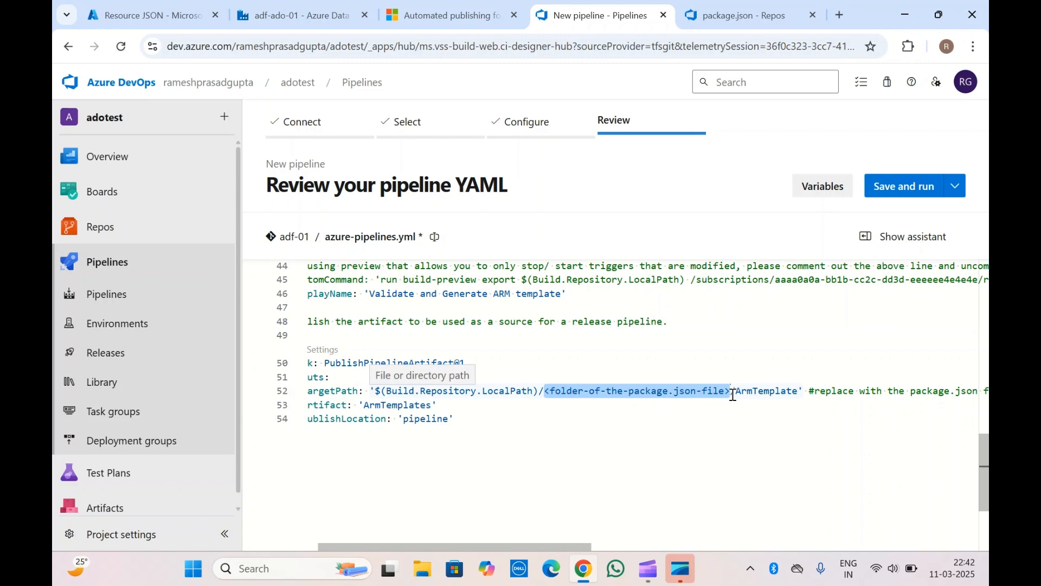
pyautogui.press('BackSpace')
pyautogui.press('BackSpace')
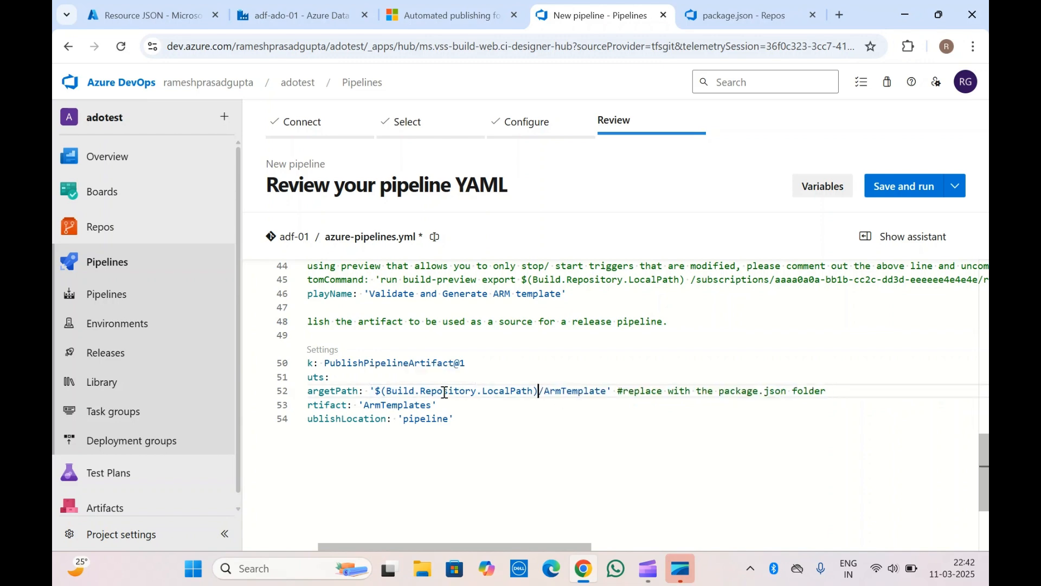
# Save and run the pipeline, committing directly to the main branch with "Set up CI with Azure Pipelines", and open the run's Job log
pyautogui.hscroll(-2, 443, 392)
pyautogui.scroll(10, 443, 391)
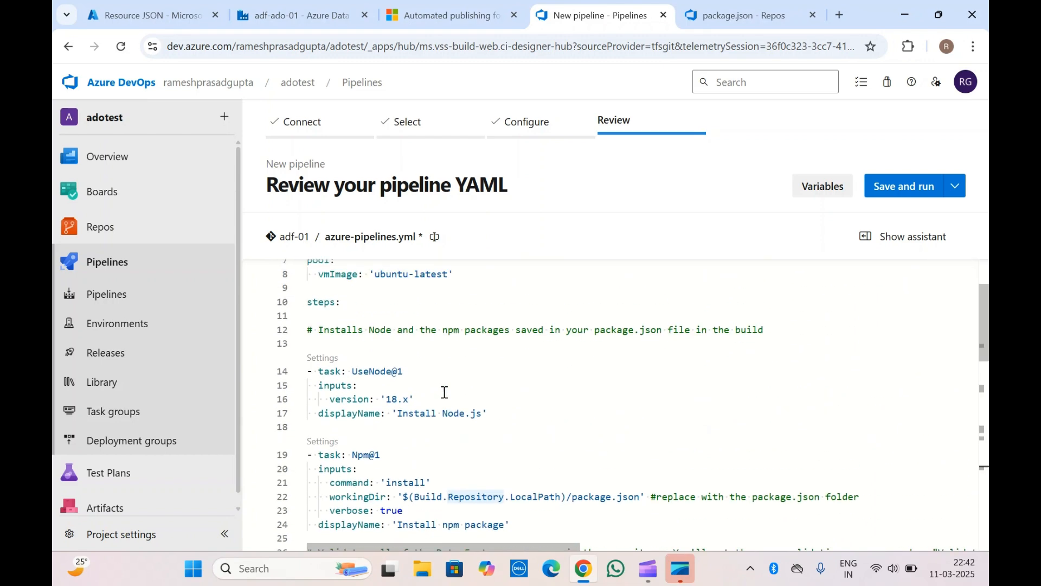
pyautogui.click(930, 183)
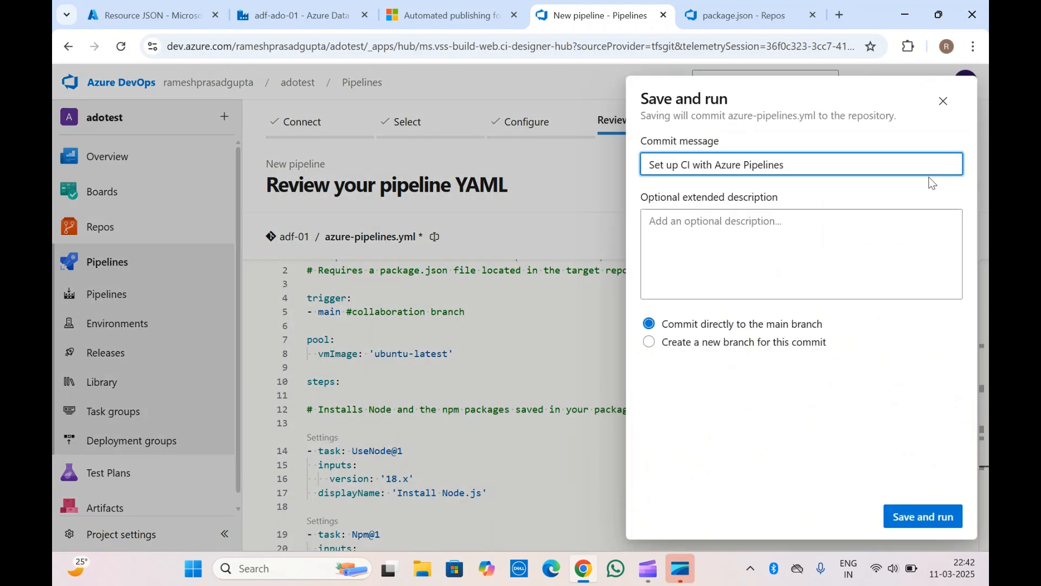
pyautogui.click(922, 516)
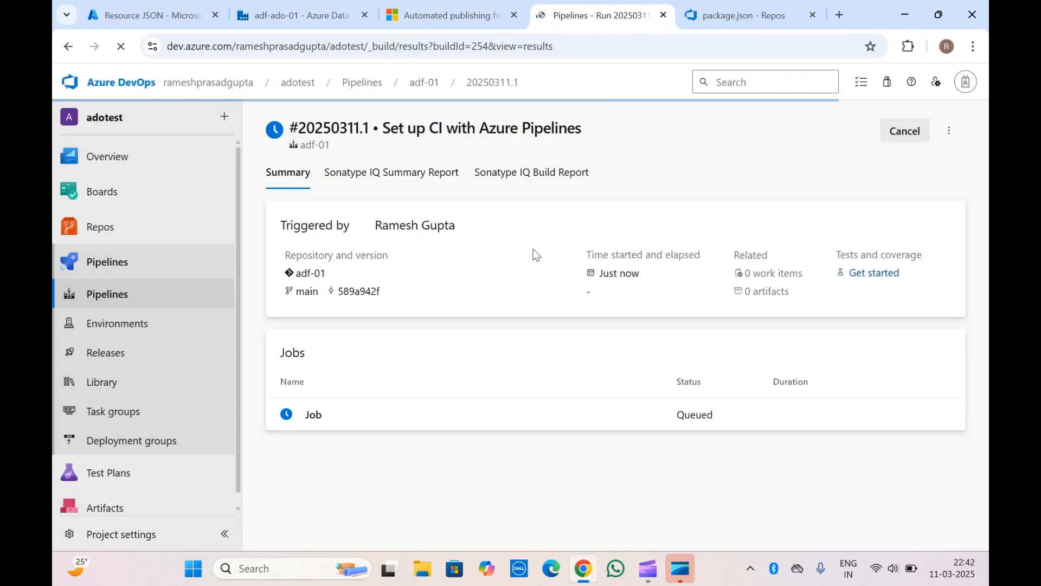
pyautogui.click(350, 433)
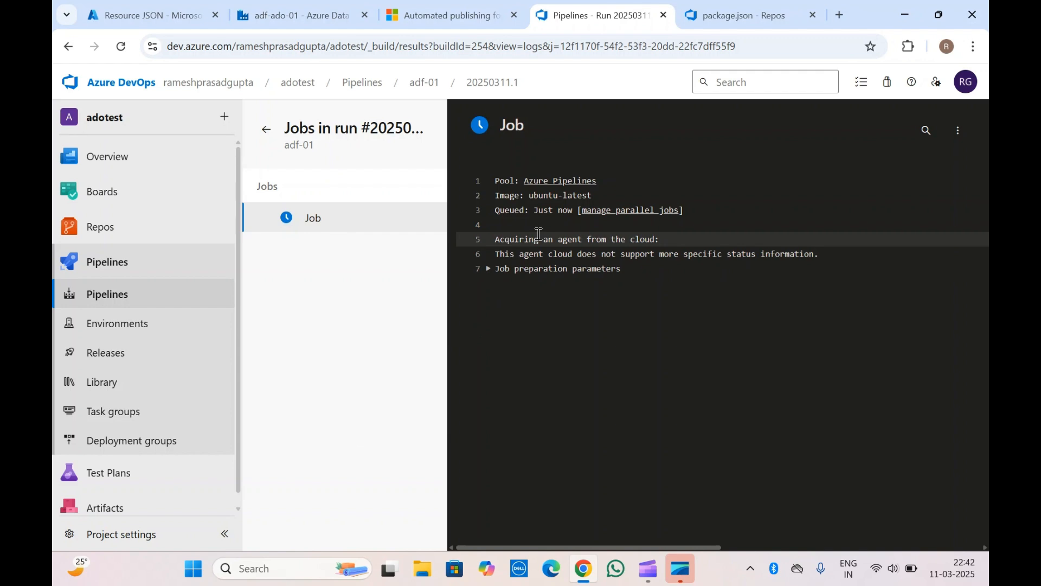
pyautogui.click(121, 46)
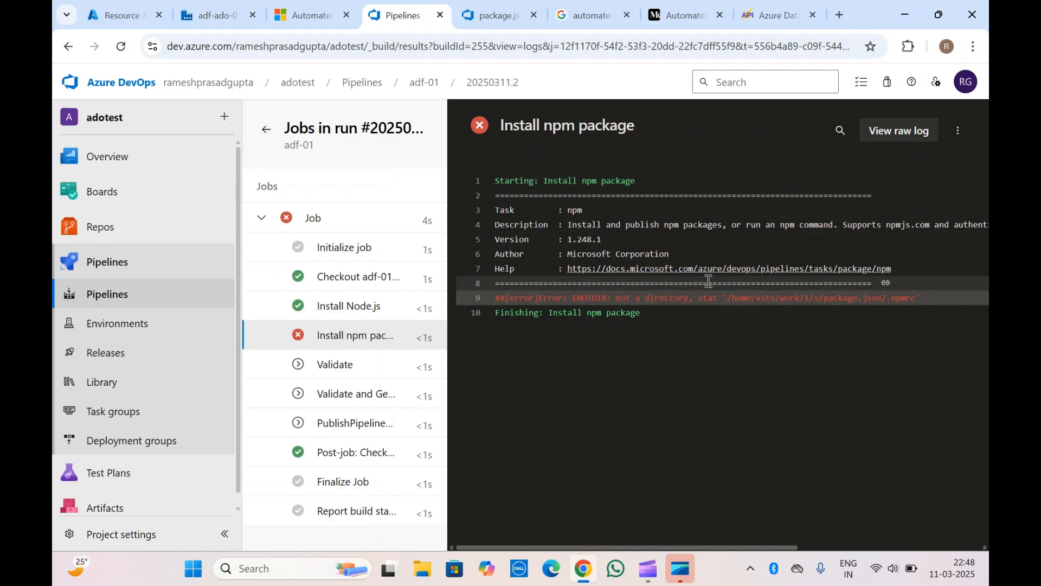
# Examine the error line in the 'Install npm package' log of run 20250311.2, including the path it refers to
pyautogui.moveTo(699, 299); pyautogui.dragTo(869, 301)
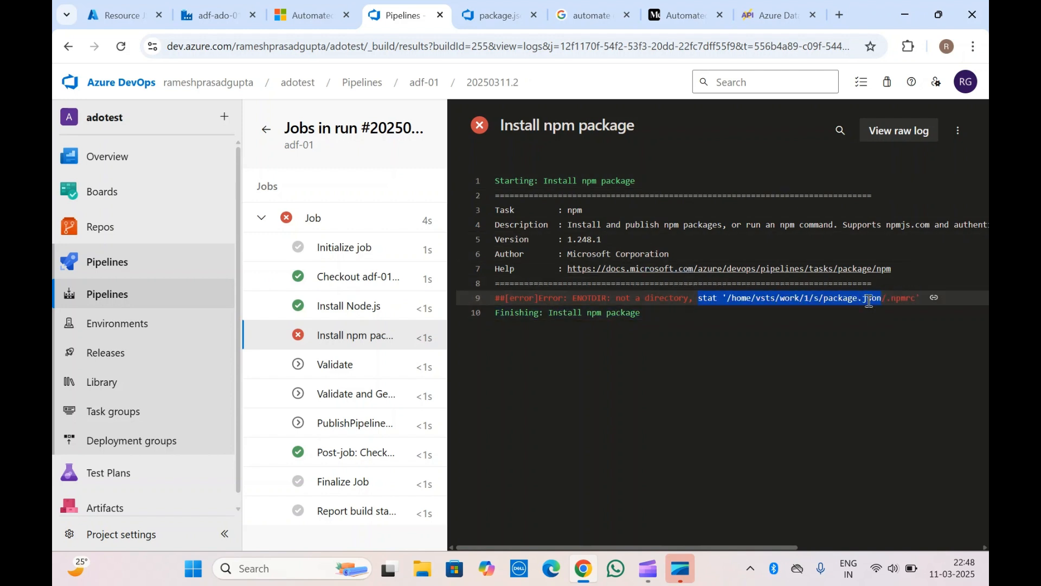
pyautogui.click(869, 301)
pyautogui.tripleClick(869, 301)
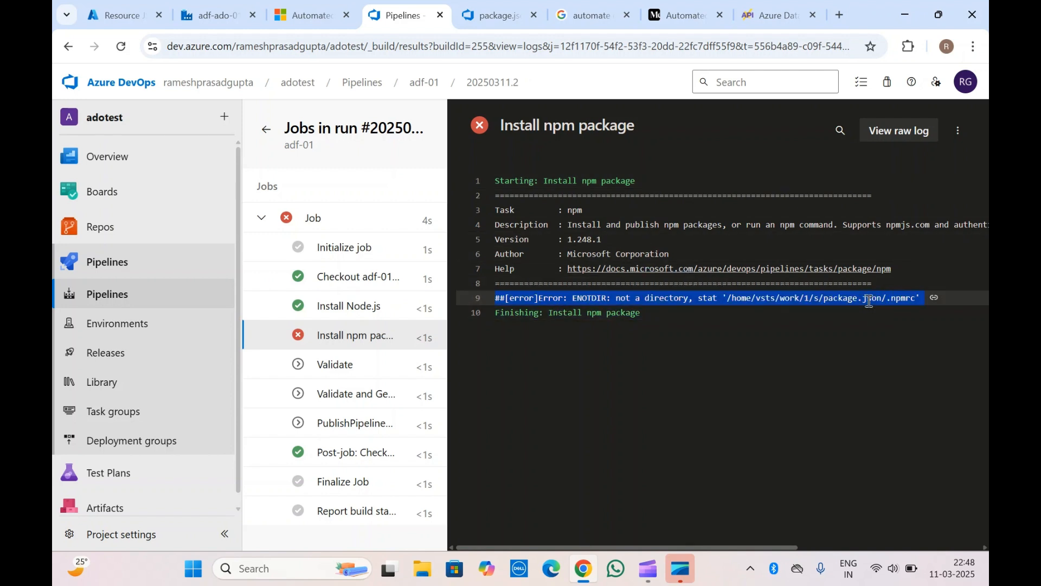
pyautogui.click(497, 163)
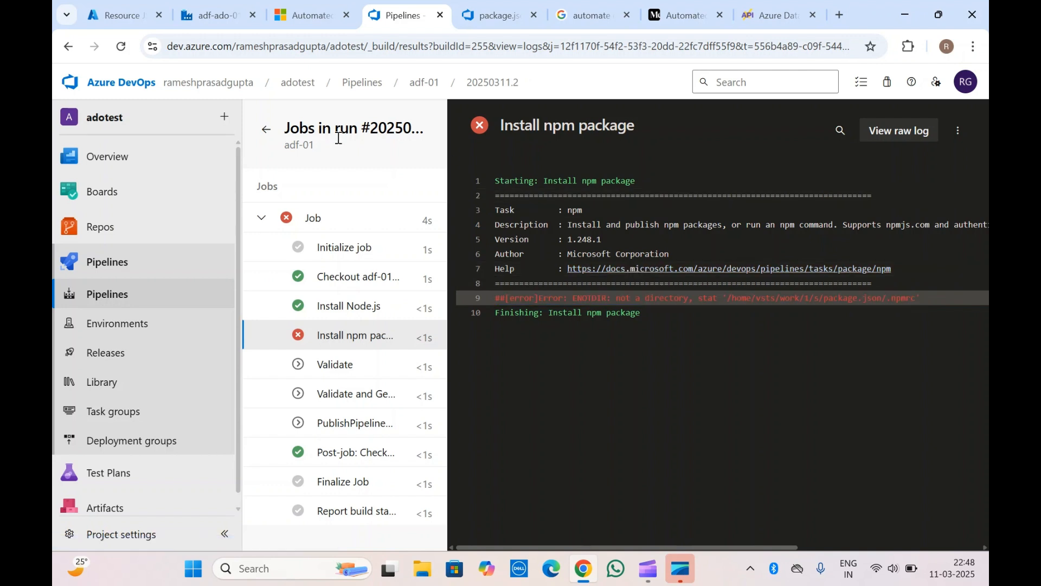
# Open the adf-01 pipeline's YAML on feature/adf-01 for editing from the failed run's summary, and hide the task assistant
pyautogui.click(266, 129)
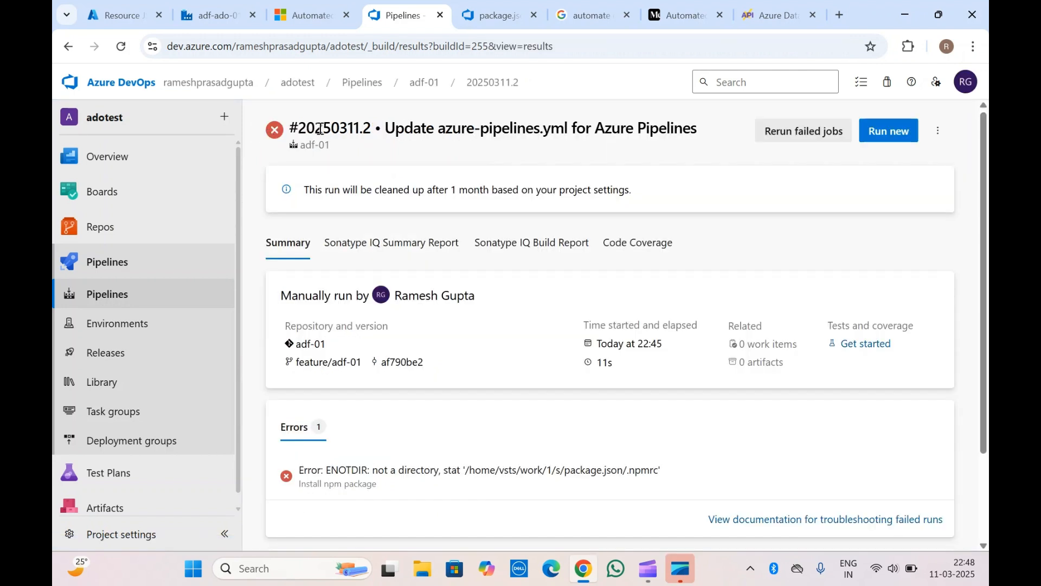
pyautogui.click(937, 131)
pyautogui.click(856, 221)
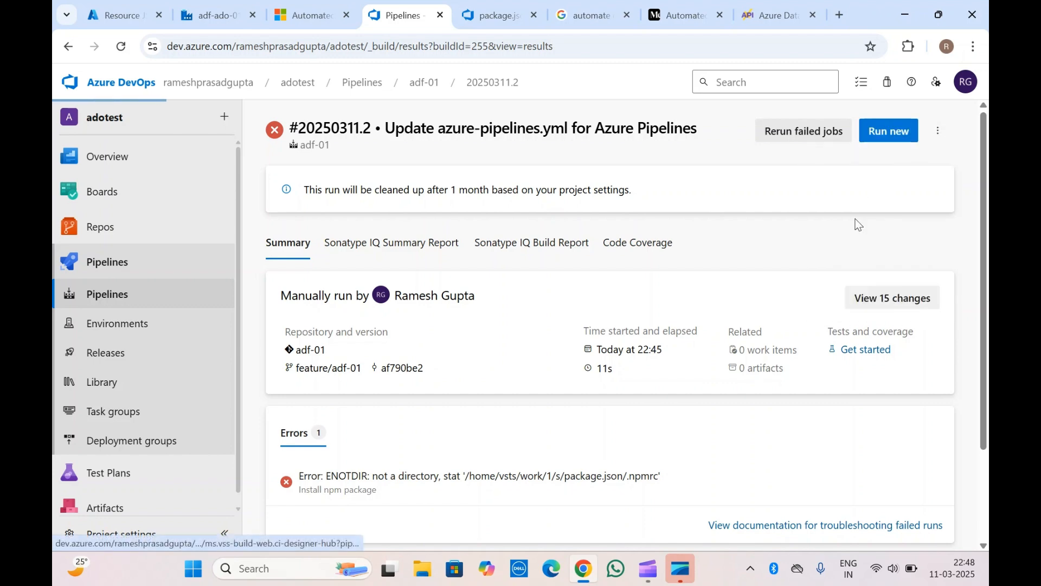
pyautogui.scroll(-3, 489, 248)
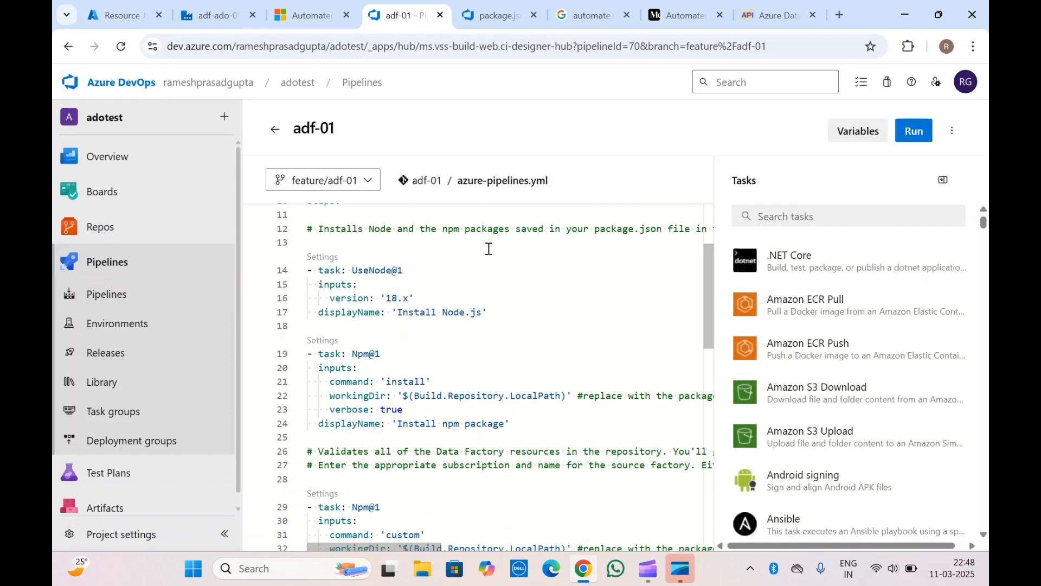
pyautogui.click(943, 179)
pyautogui.scroll(-2, 555, 379)
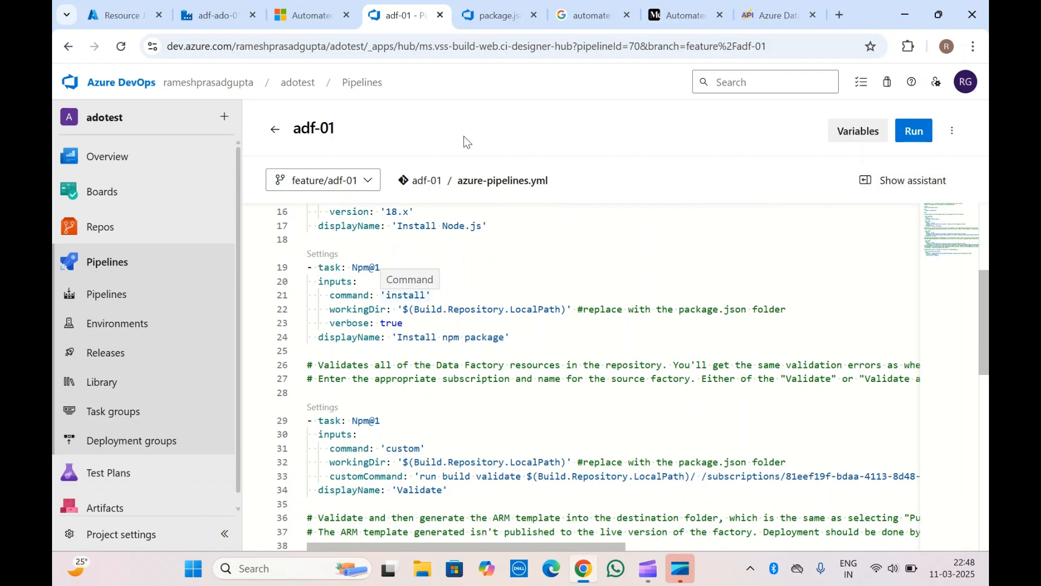
# Check where package.json sits in the adf-01 repository against the 'Install npm package' task's workingDir and its "replace with the package.json folder" comment
pyautogui.click(492, 15)
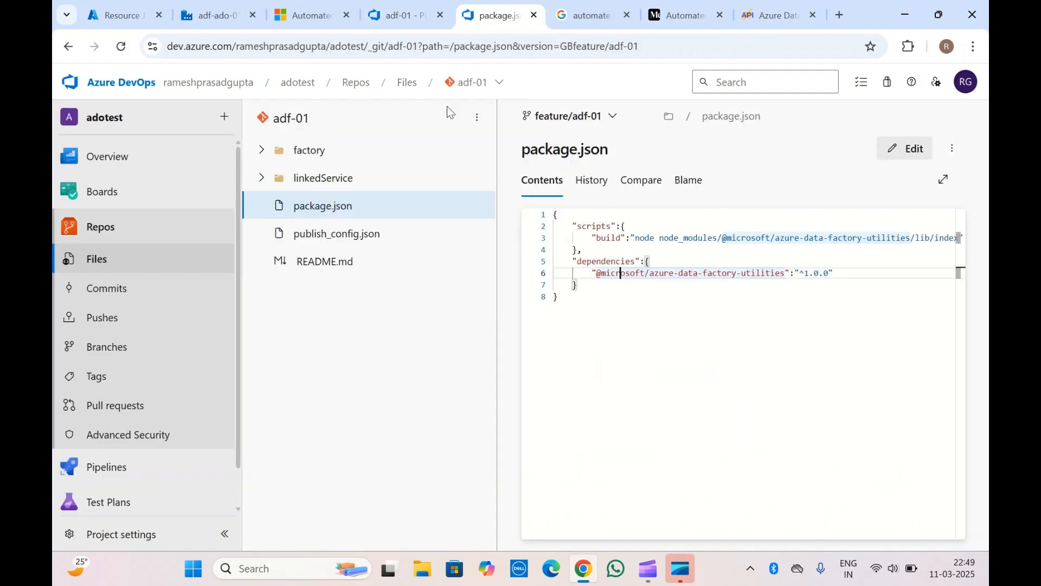
pyautogui.click(611, 261)
pyautogui.click(398, 6)
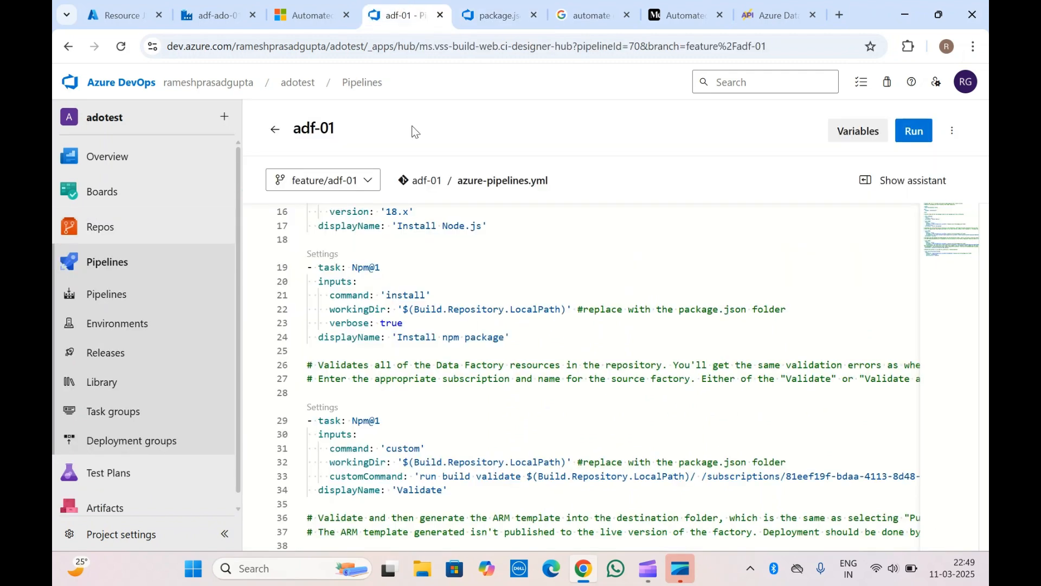
pyautogui.click(567, 310)
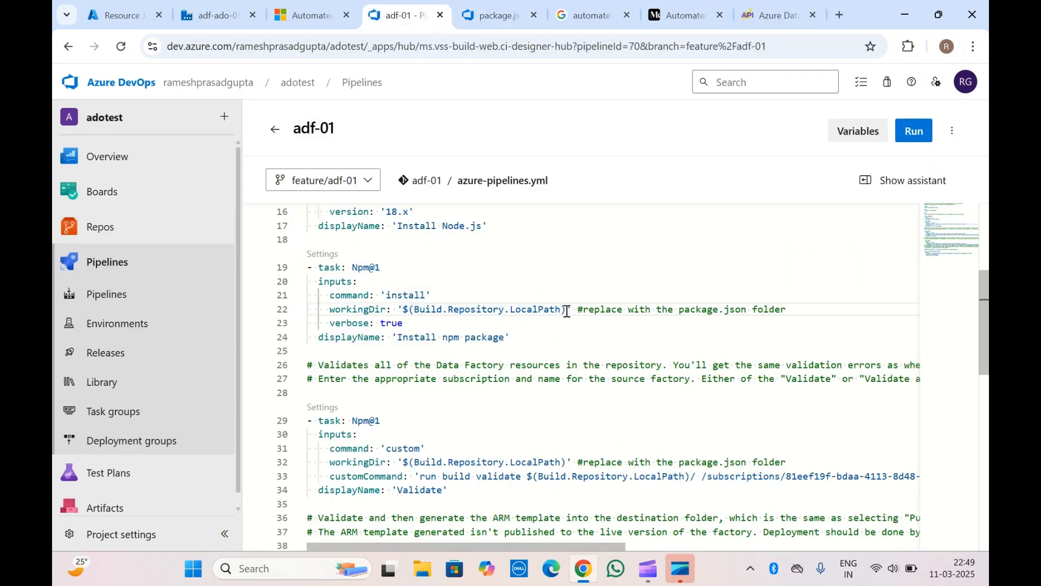
pyautogui.moveTo(709, 310); pyautogui.dragTo(583, 313)
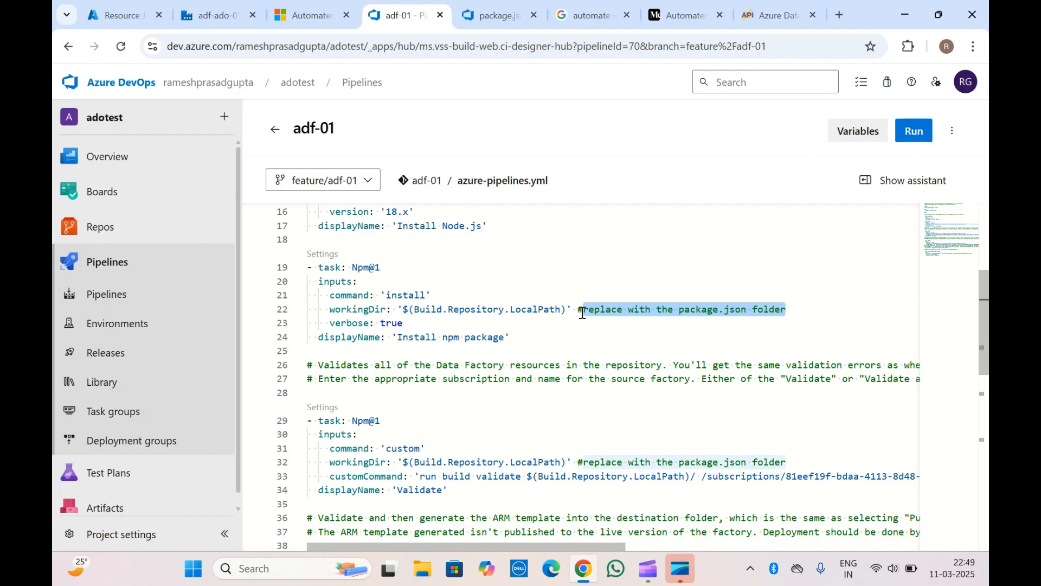
pyautogui.moveTo(747, 311); pyautogui.dragTo(680, 311)
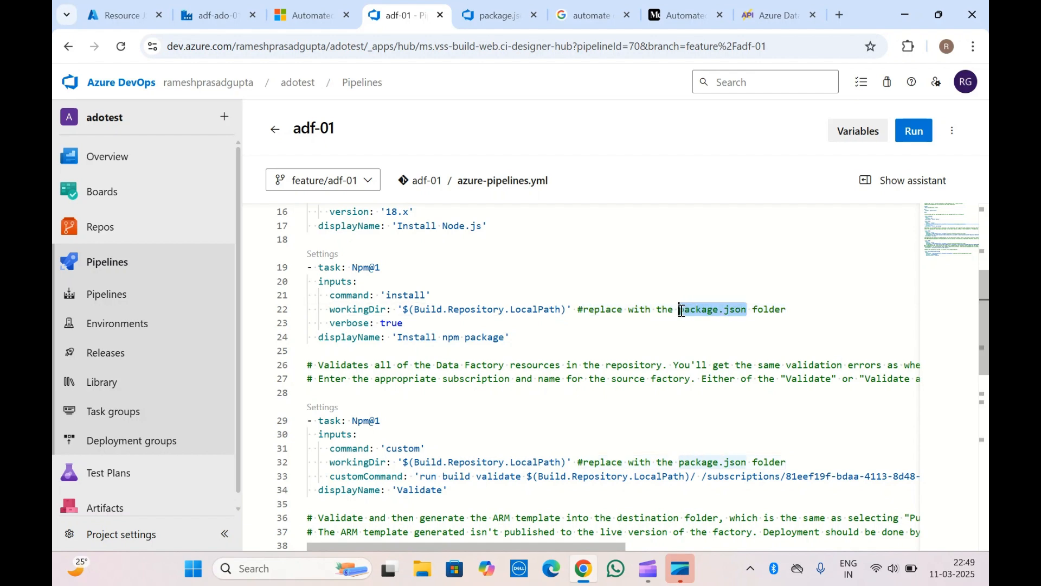
pyautogui.click(682, 311)
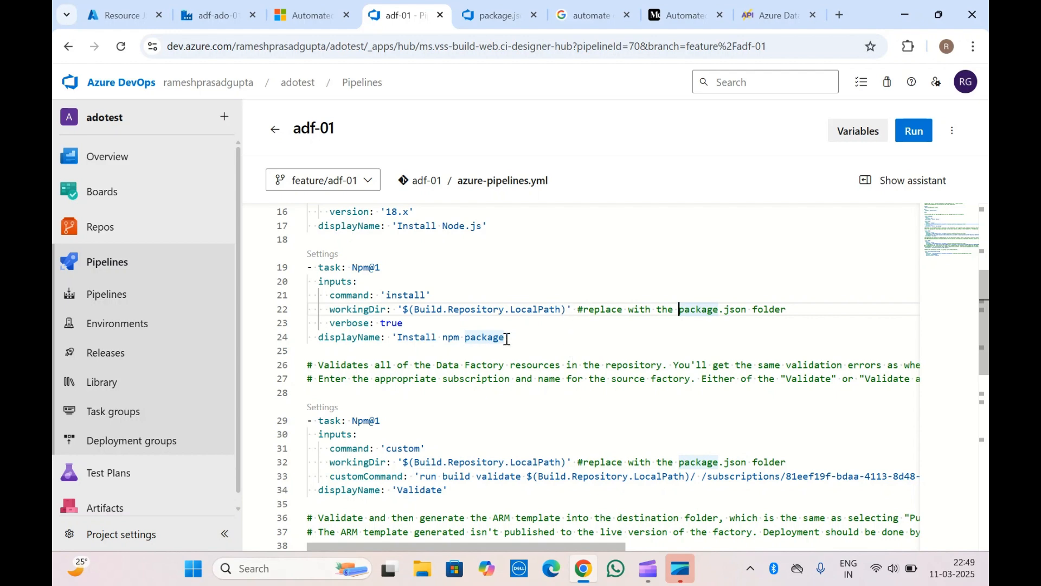
# Compare the $(Build.Repository.LocalPath) workingDir of the 'Install npm package' task with package.json's location in the adf-01 repository
pyautogui.moveTo(404, 309); pyautogui.dragTo(567, 309)
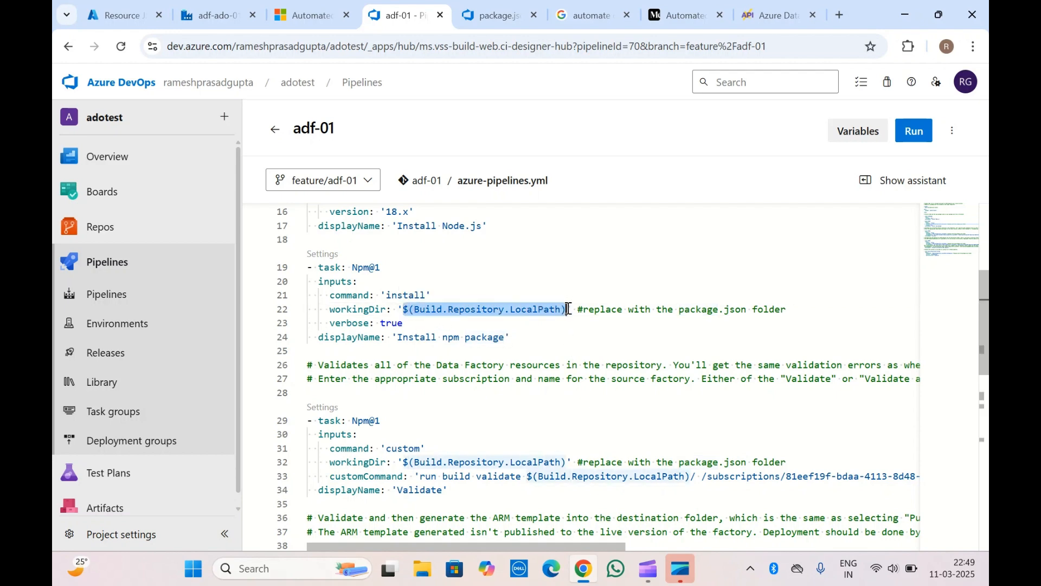
pyautogui.click(493, 15)
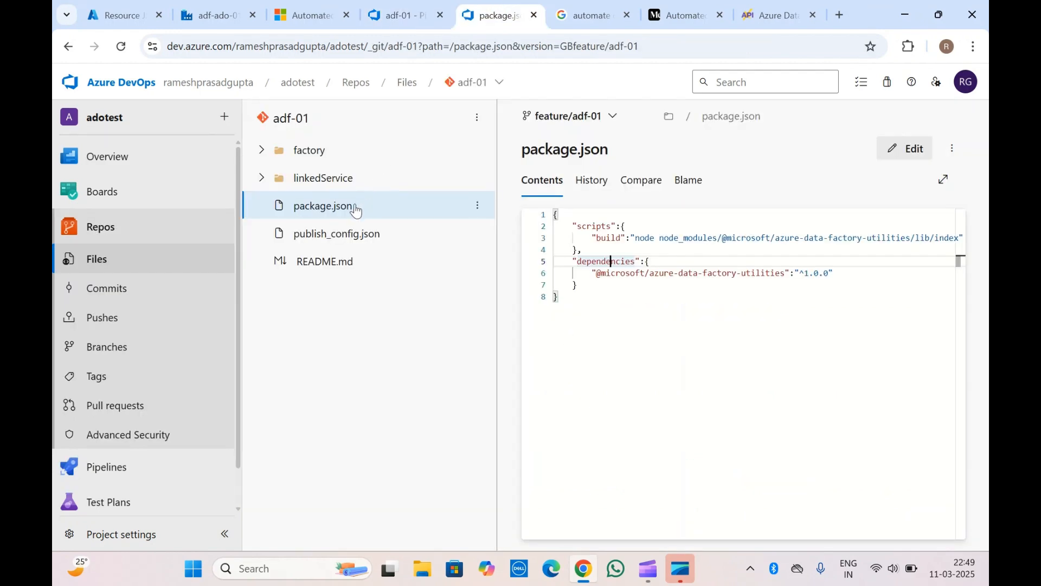
pyautogui.moveTo(349, 206); pyautogui.dragTo(343, 217)
pyautogui.click(586, 290)
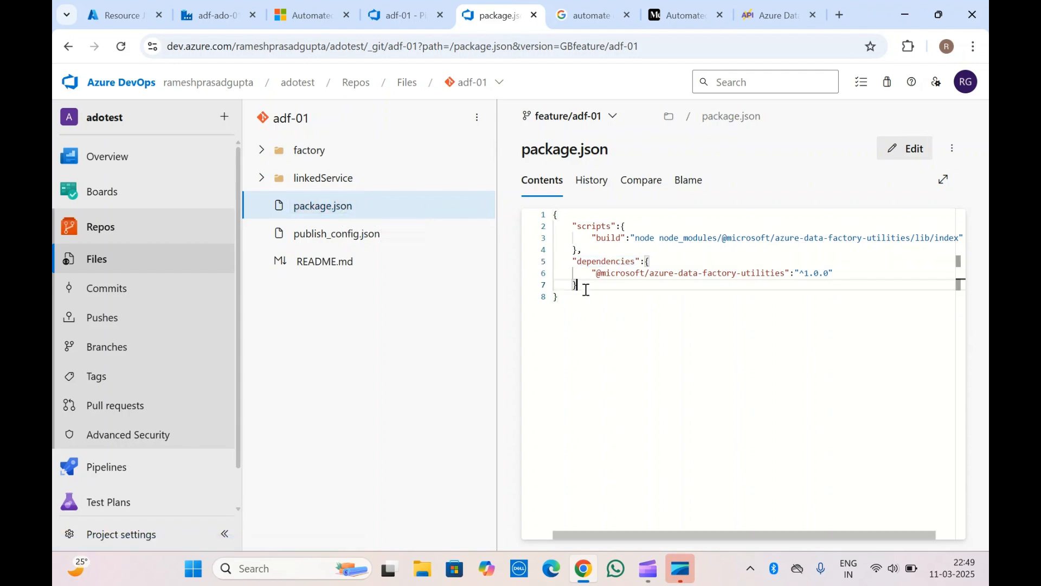
pyautogui.click(452, 3)
# Review the 'Validate' task in azure-pipelines.yml, including its workingDir and the 'run build validate' custom command
pyautogui.scroll(-2, 568, 424)
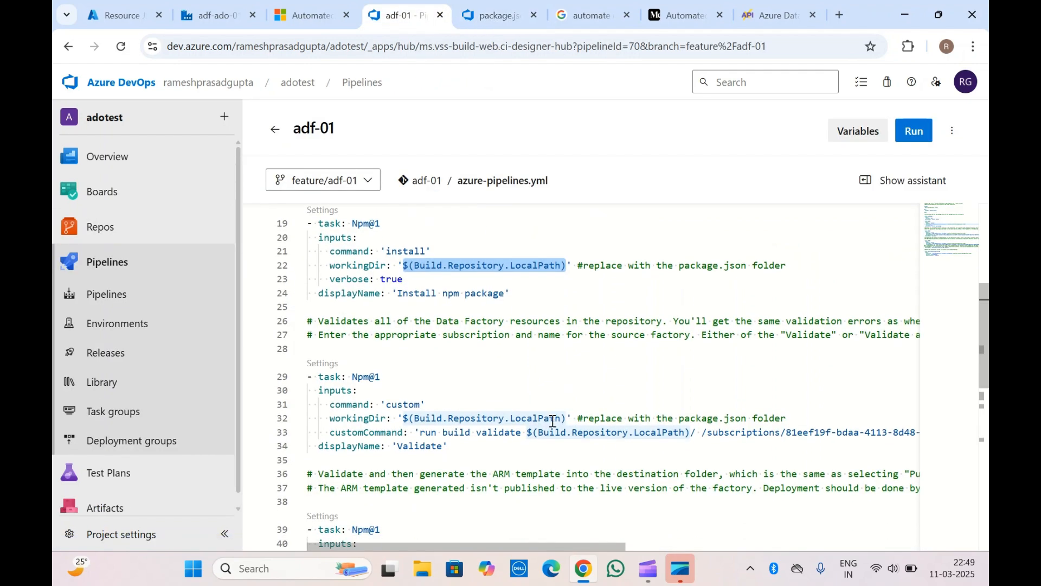
pyautogui.moveTo(417, 416)
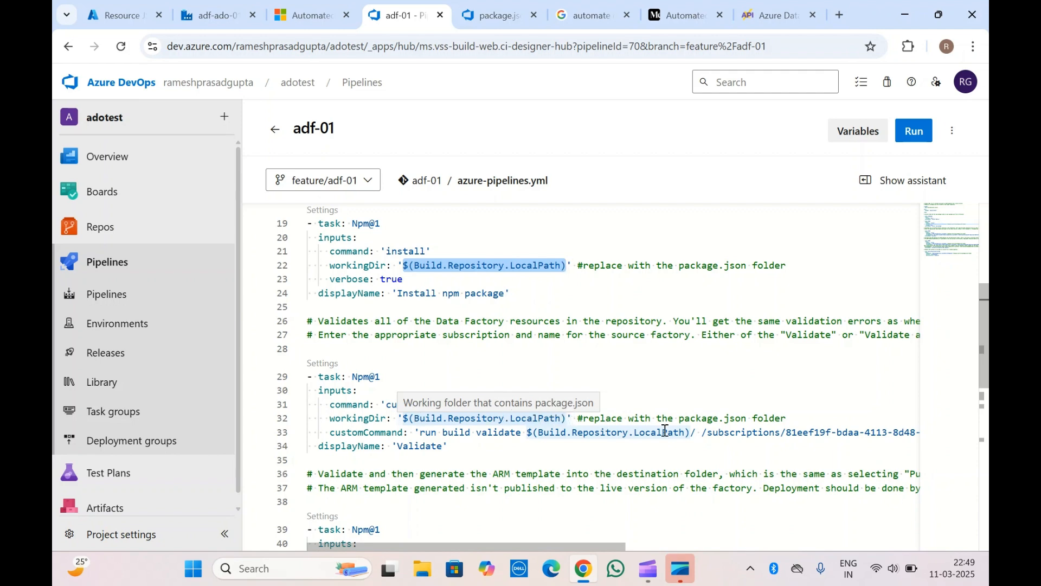
pyautogui.scroll(-2, 675, 431)
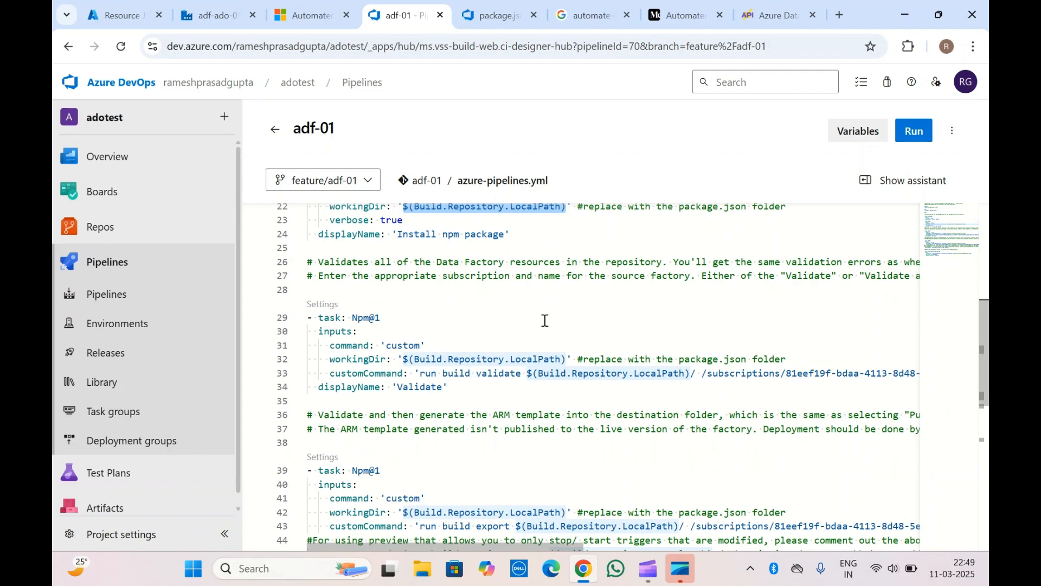
pyautogui.scroll(2, 545, 321)
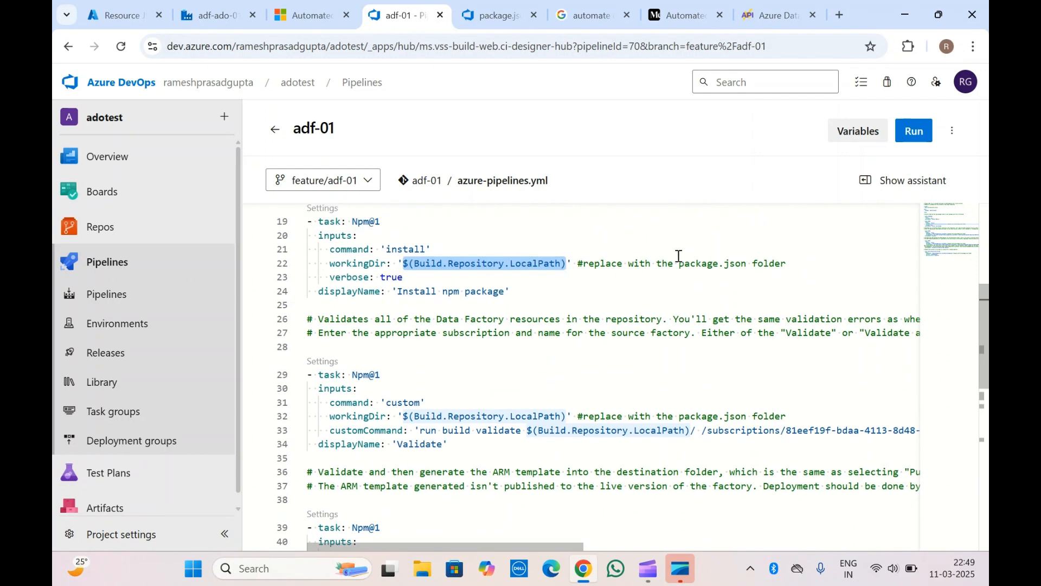
pyautogui.scroll(-2, 682, 445)
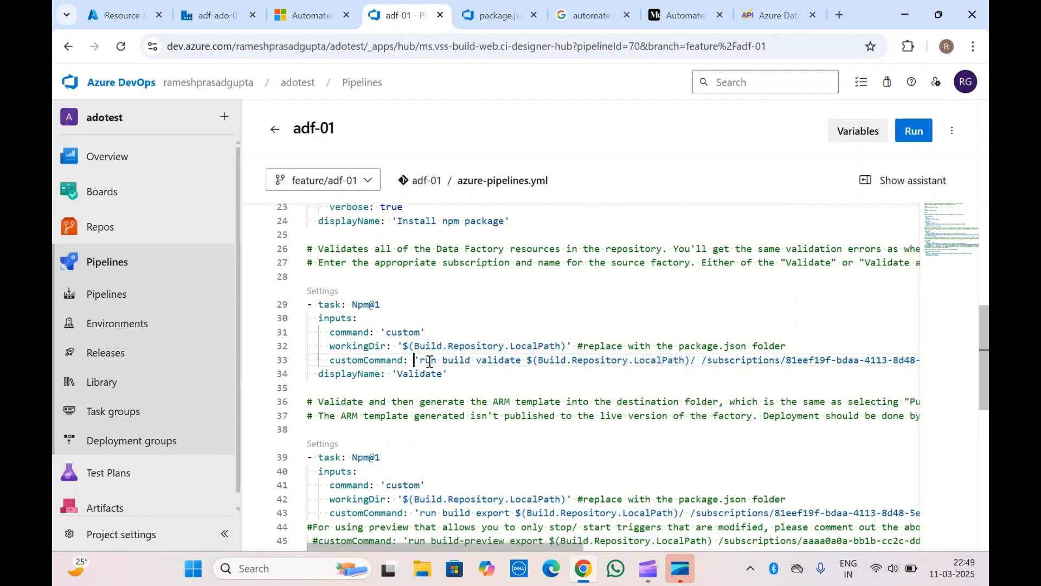
pyautogui.moveTo(415, 360); pyautogui.dragTo(522, 360)
pyautogui.scroll(2, 522, 356)
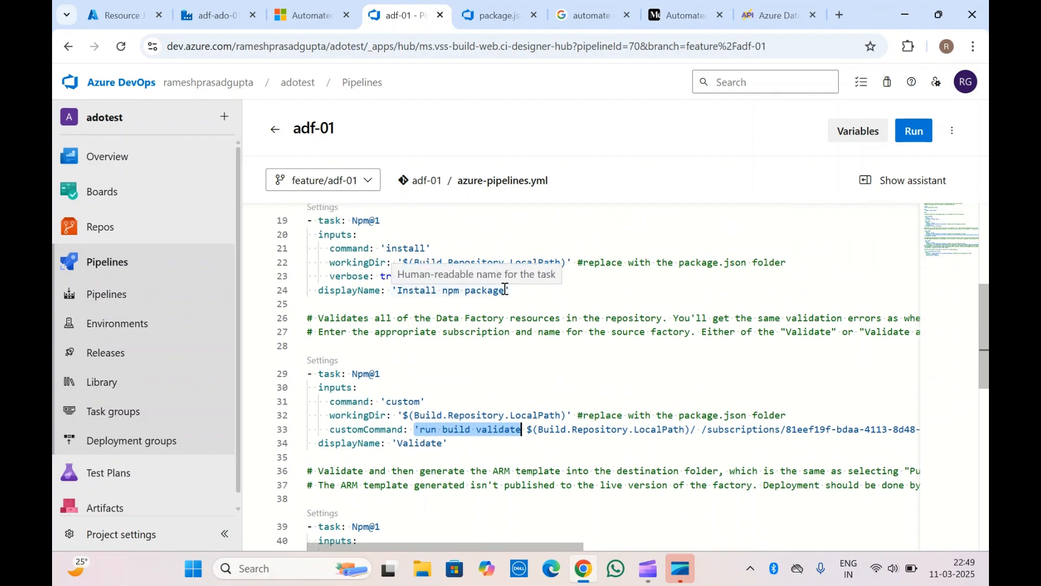
pyautogui.scroll(-2, 501, 407)
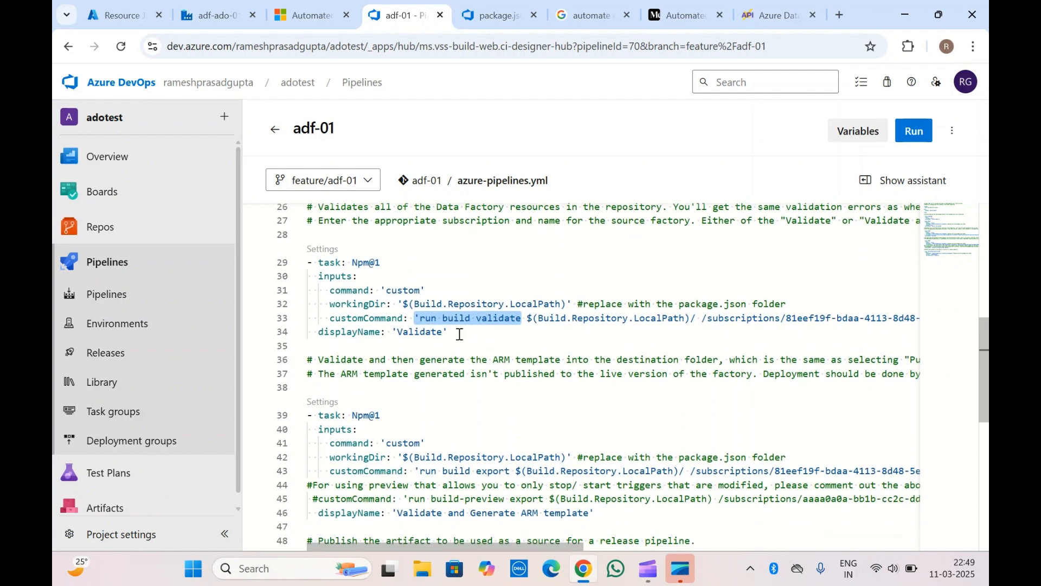
pyautogui.doubleClick(435, 316)
pyautogui.click(434, 316)
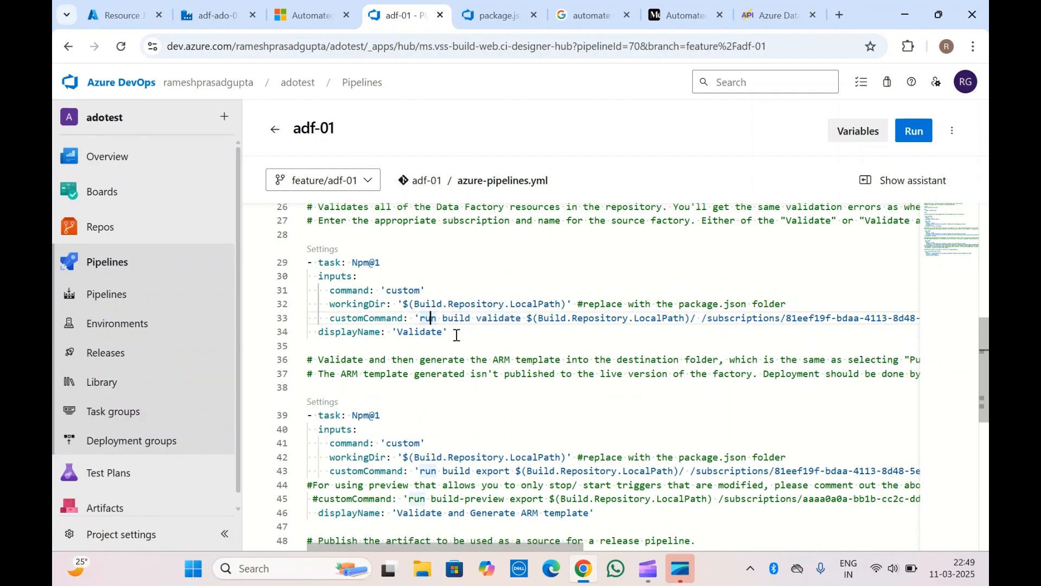
pyautogui.moveTo(455, 332); pyautogui.dragTo(258, 259)
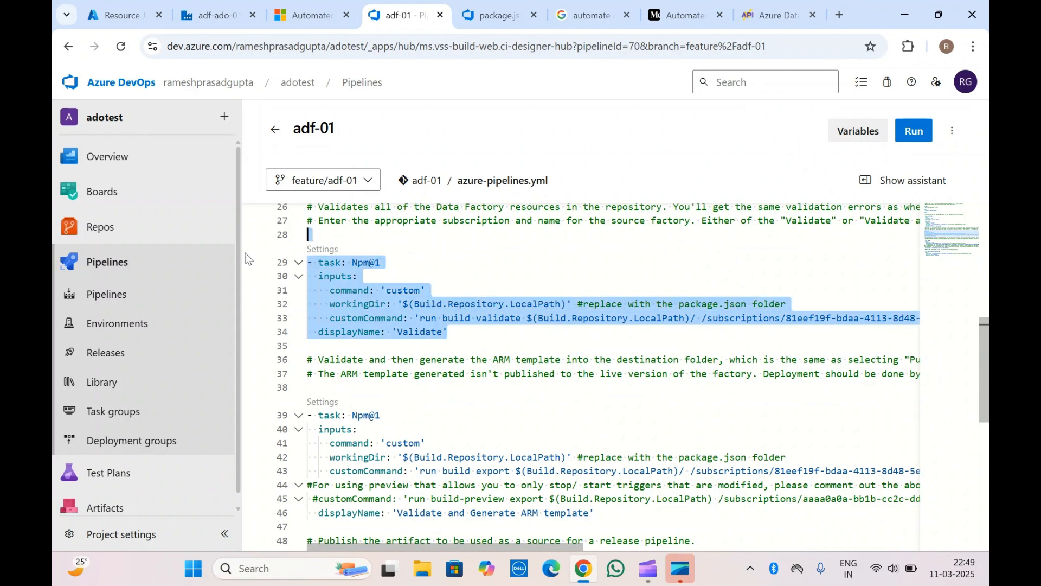
pyautogui.click(388, 267)
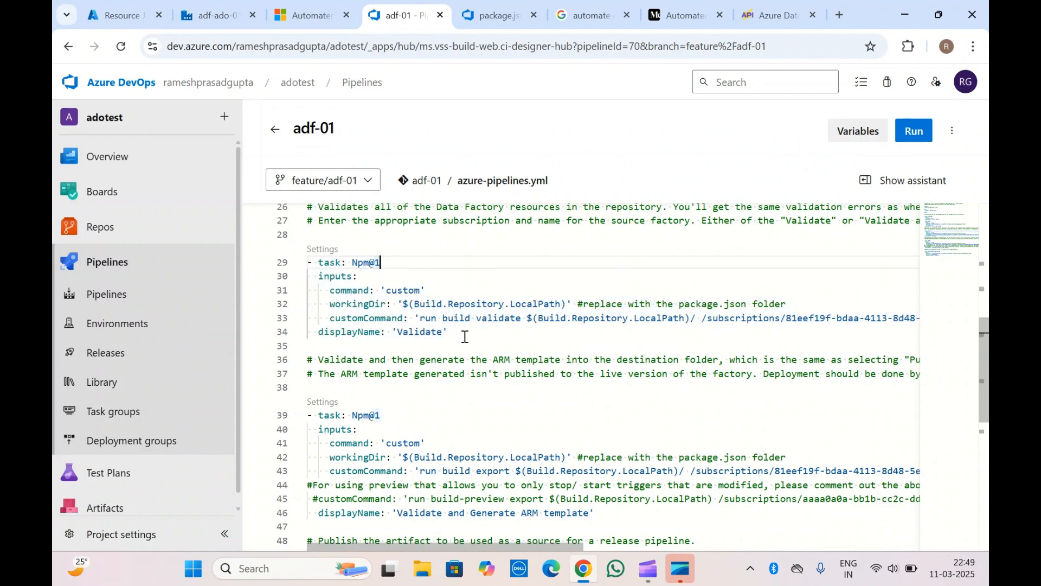
# Review the 'Validate and Generate ARM template' task's 'run build export' command, covering its repository path, subscription, resource group, factory and output folder arguments
pyautogui.scroll(-3, 465, 337)
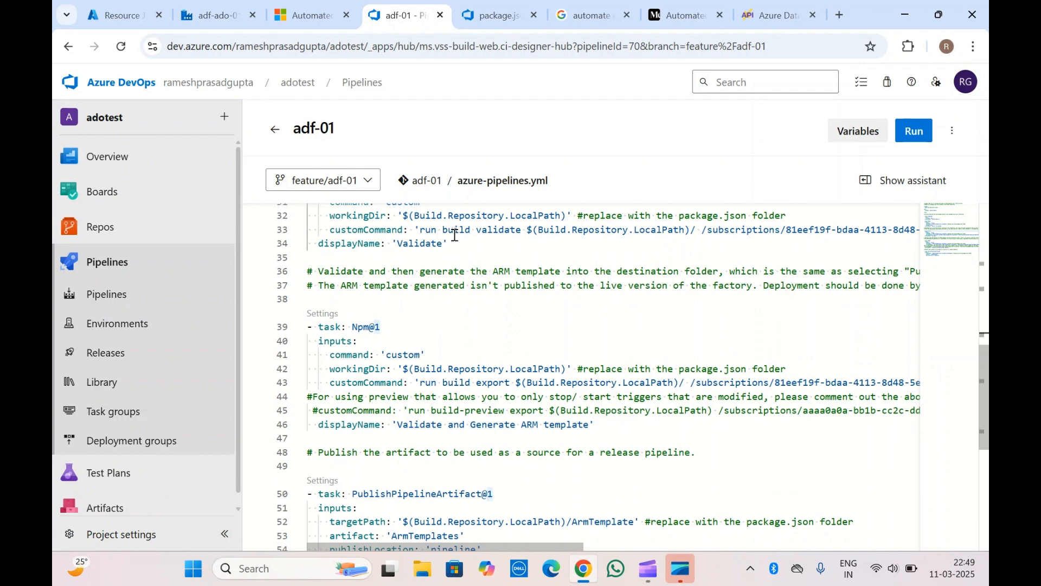
pyautogui.scroll(-1, 484, 422)
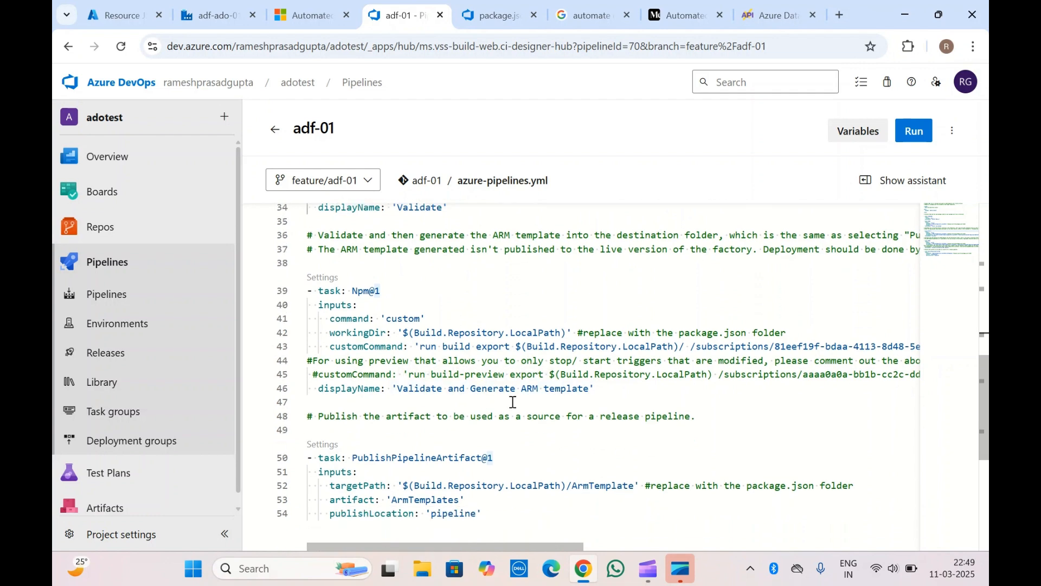
pyautogui.click(604, 384)
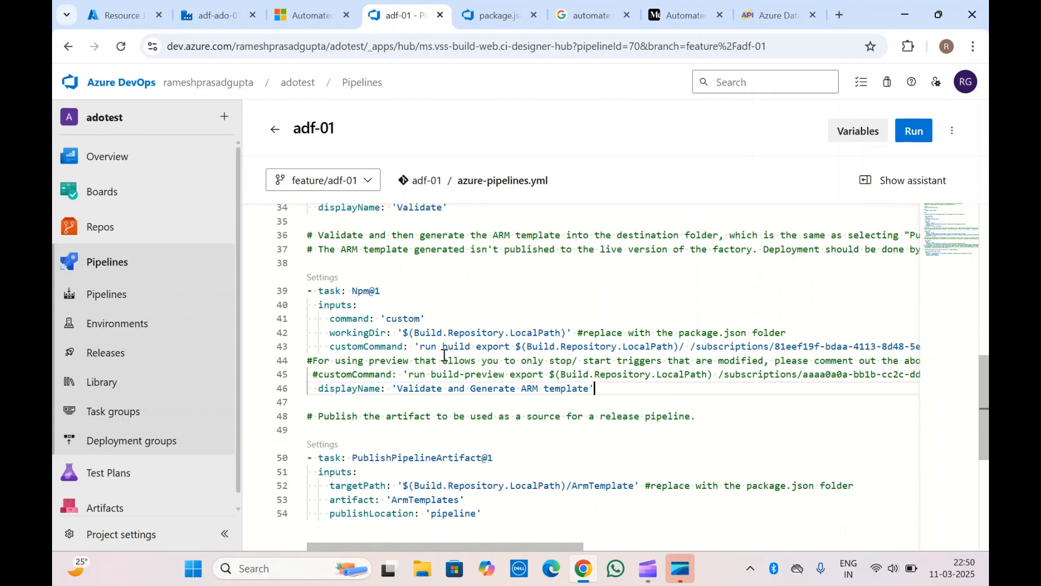
pyautogui.moveTo(421, 347); pyautogui.dragTo(512, 349)
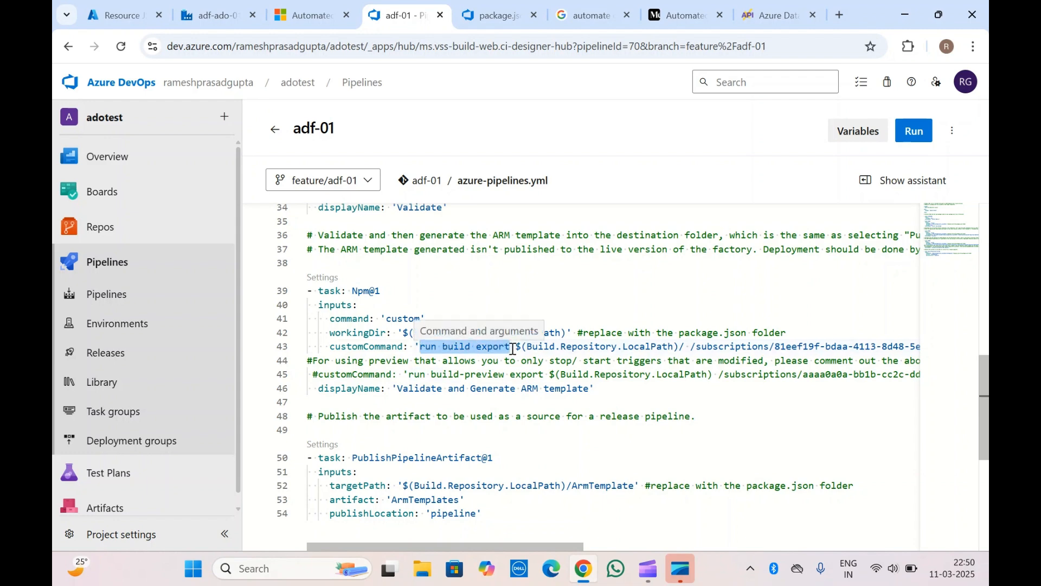
pyautogui.click(648, 346)
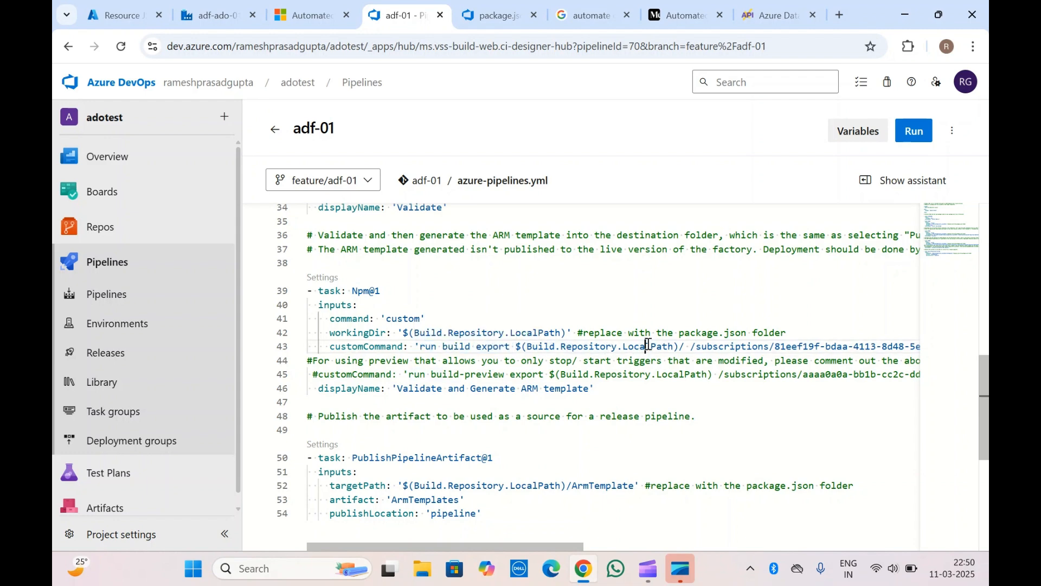
pyautogui.moveTo(516, 347); pyautogui.dragTo(686, 348)
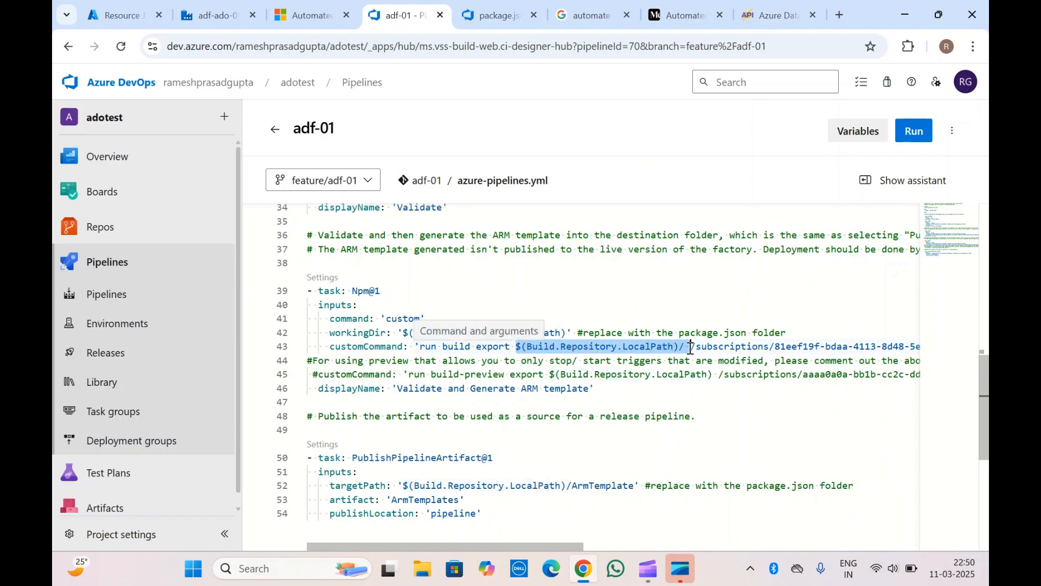
pyautogui.hscroll(3, 690, 348)
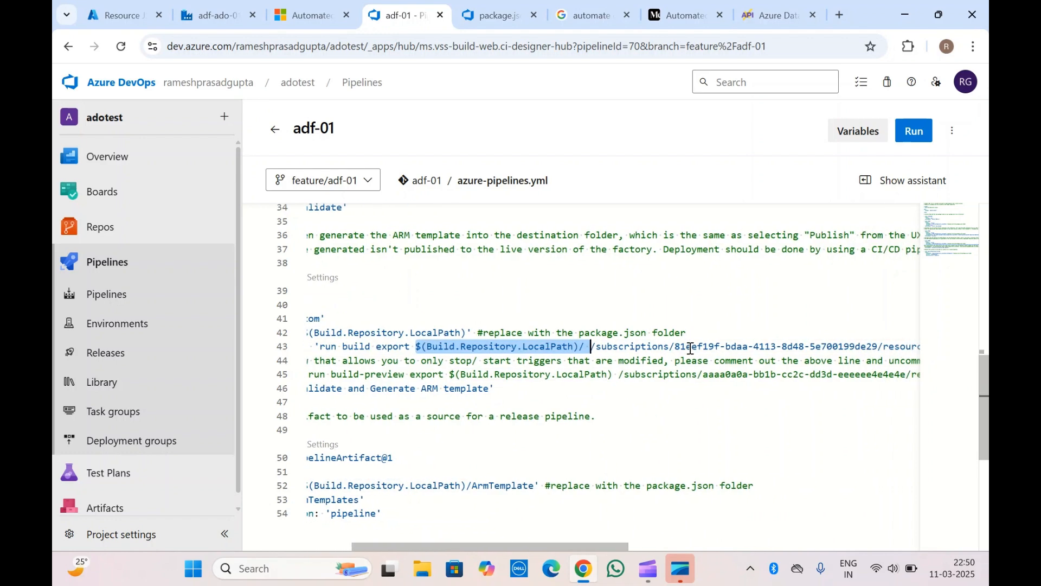
pyautogui.click(590, 346)
pyautogui.moveTo(591, 346); pyautogui.dragTo(879, 347)
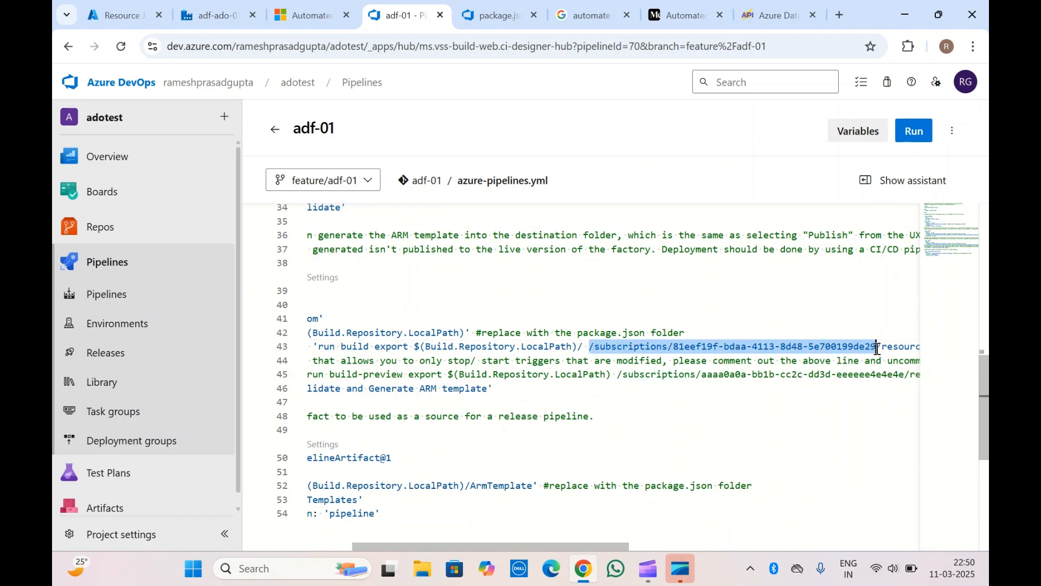
pyautogui.hscroll(5, 877, 349)
pyautogui.hscroll(10, 877, 349)
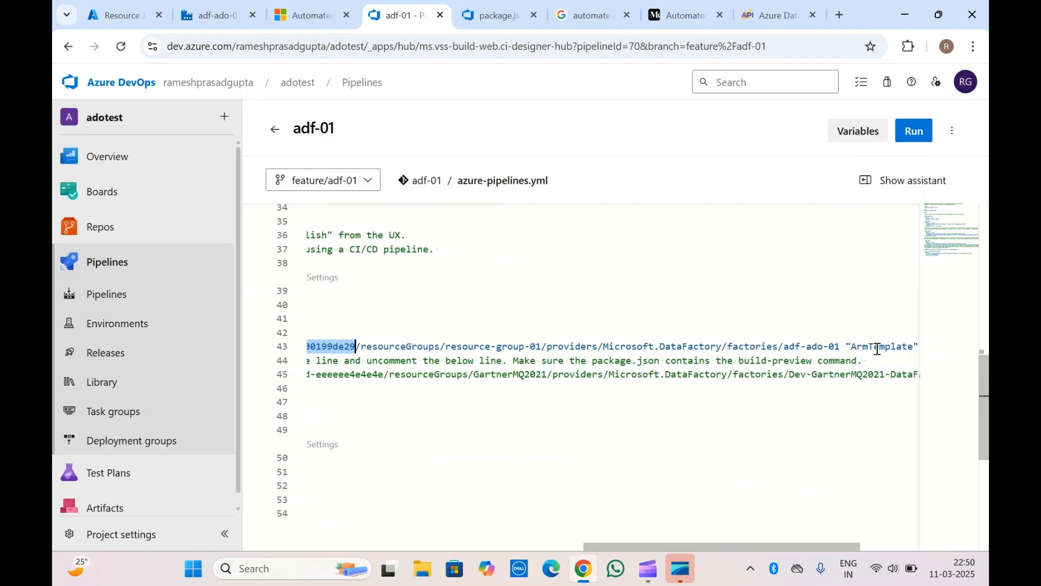
pyautogui.hscroll(-10, 878, 348)
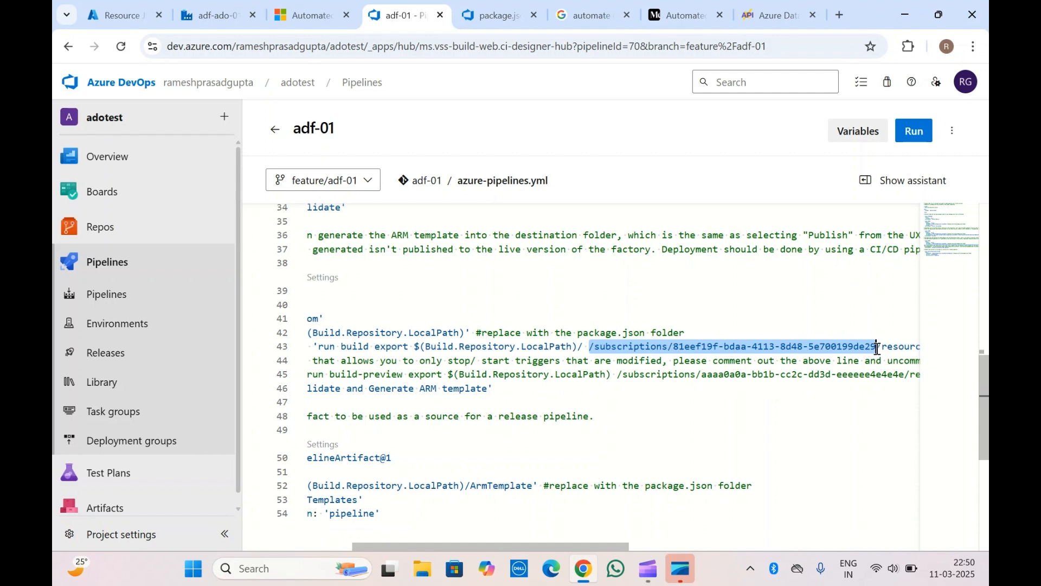
pyautogui.hscroll(9, 877, 349)
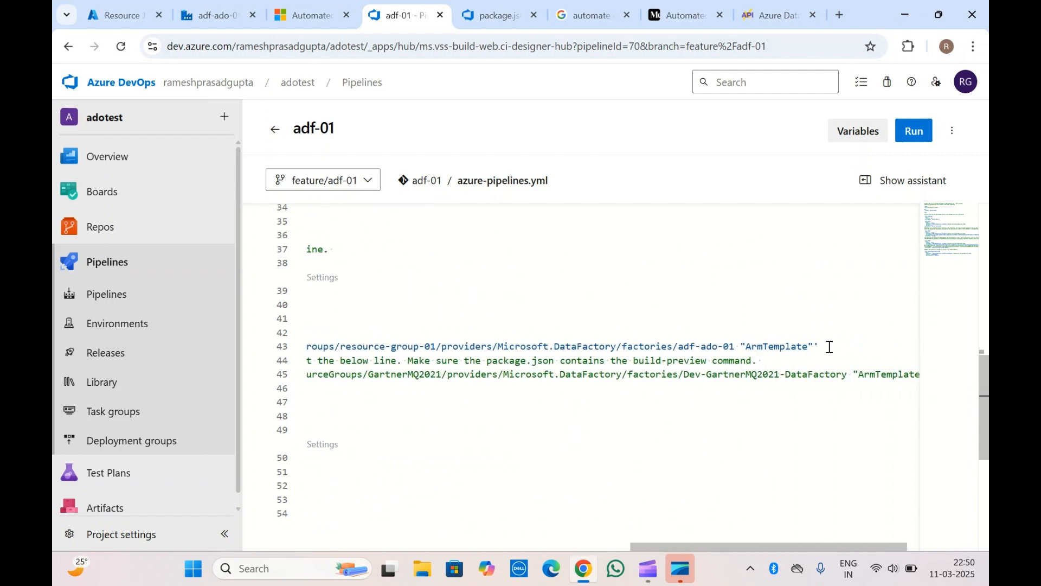
pyautogui.doubleClick(766, 347)
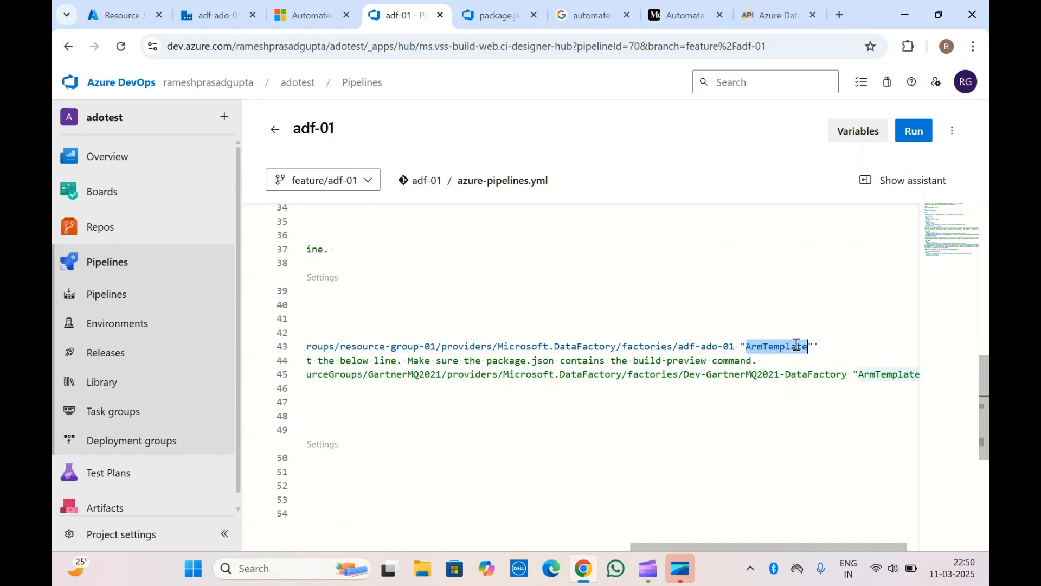
# Check the PublishPipelineArtifact@1 task's ArmTemplate target path, artifact name and publish location
pyautogui.hscroll(-15, 547, 358)
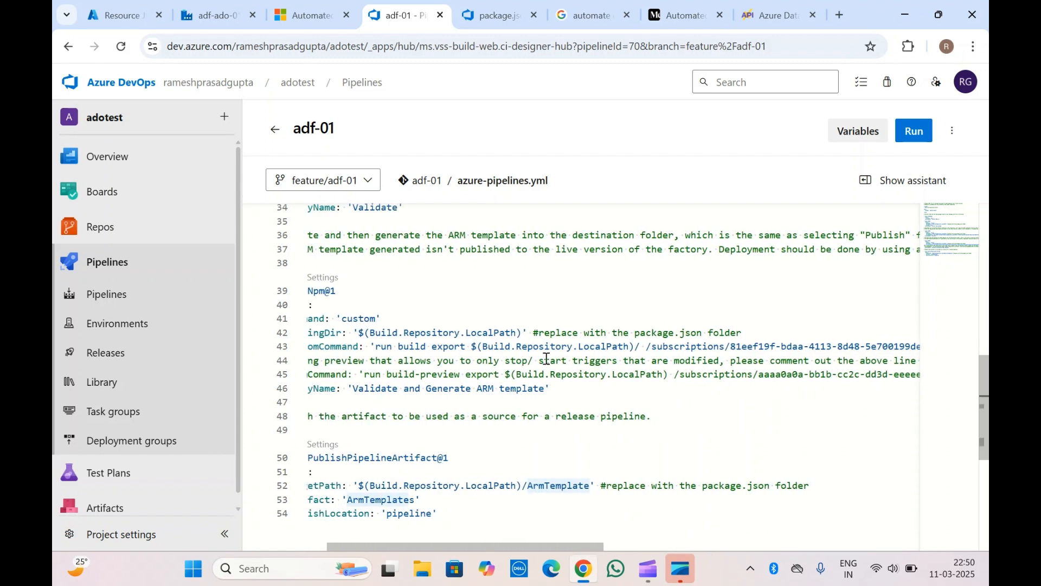
pyautogui.hscroll(-1, 547, 358)
pyautogui.scroll(-3, 546, 359)
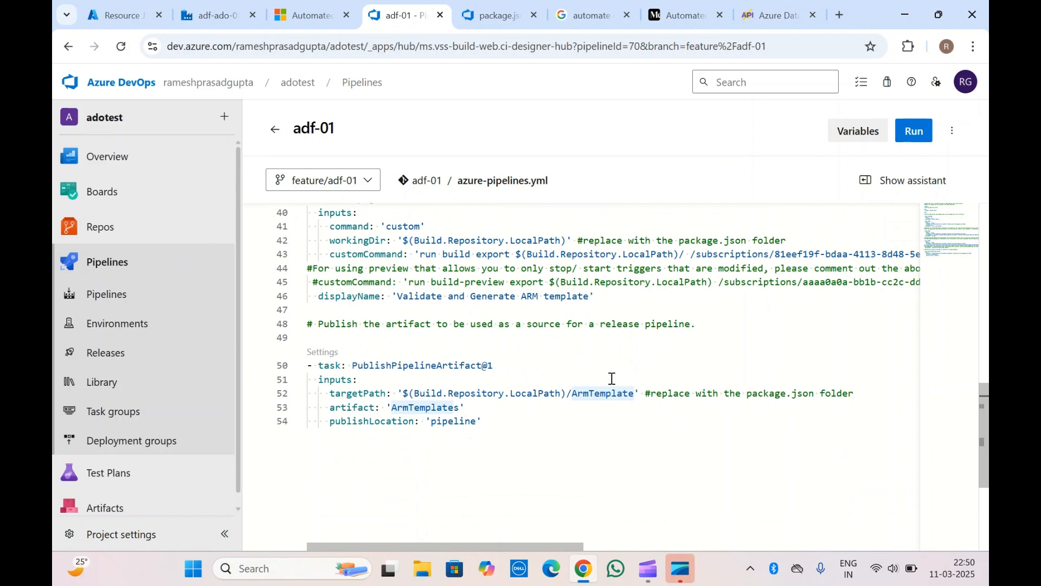
pyautogui.doubleClick(602, 393)
pyautogui.moveTo(479, 417); pyautogui.dragTo(436, 336)
pyautogui.click(446, 330)
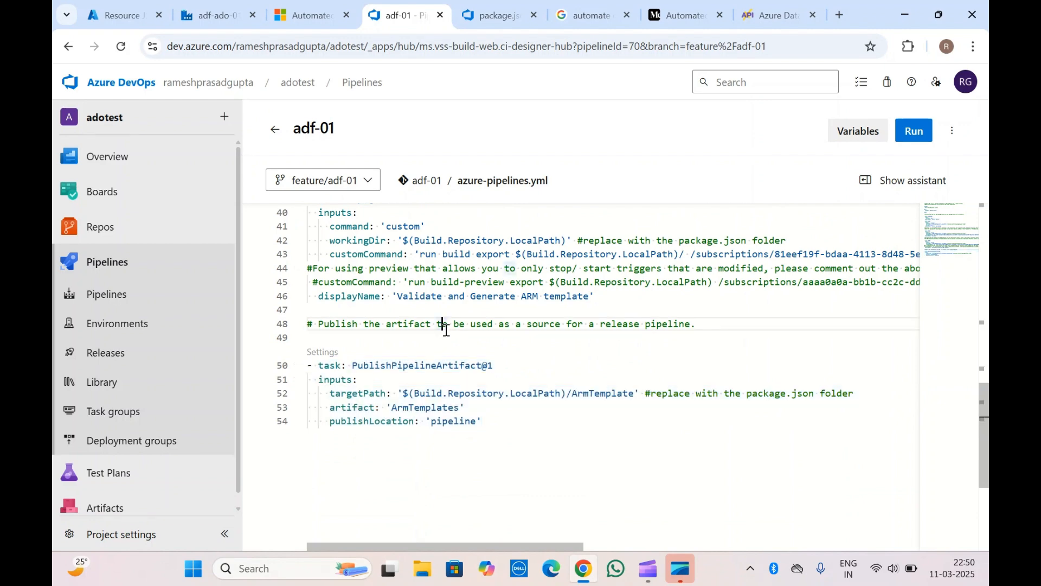
# Run the adf-01 pipeline on the feature/adf-01 branch and open the new run's Job log
pyautogui.click(904, 131)
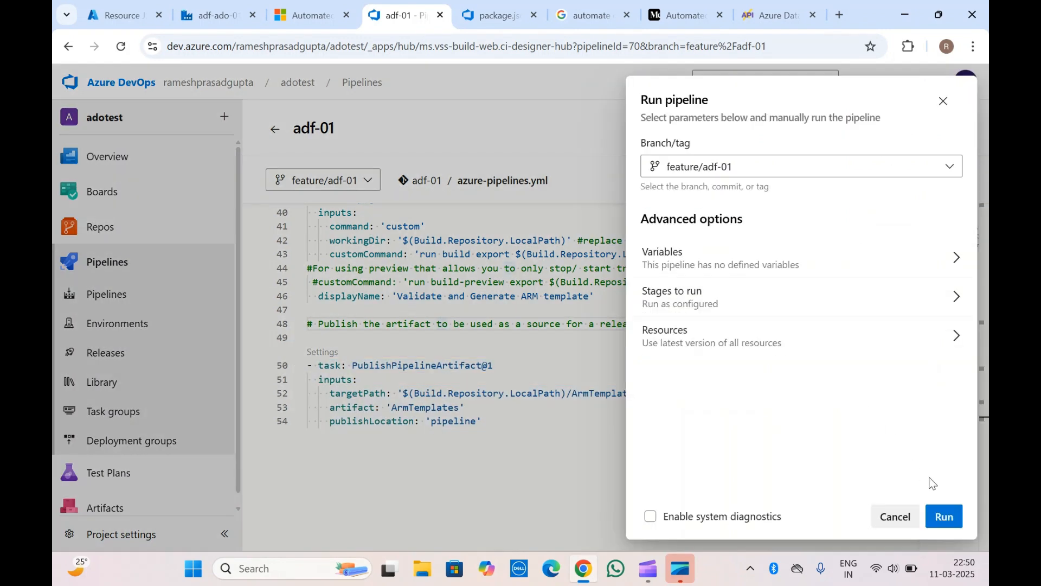
pyautogui.click(945, 516)
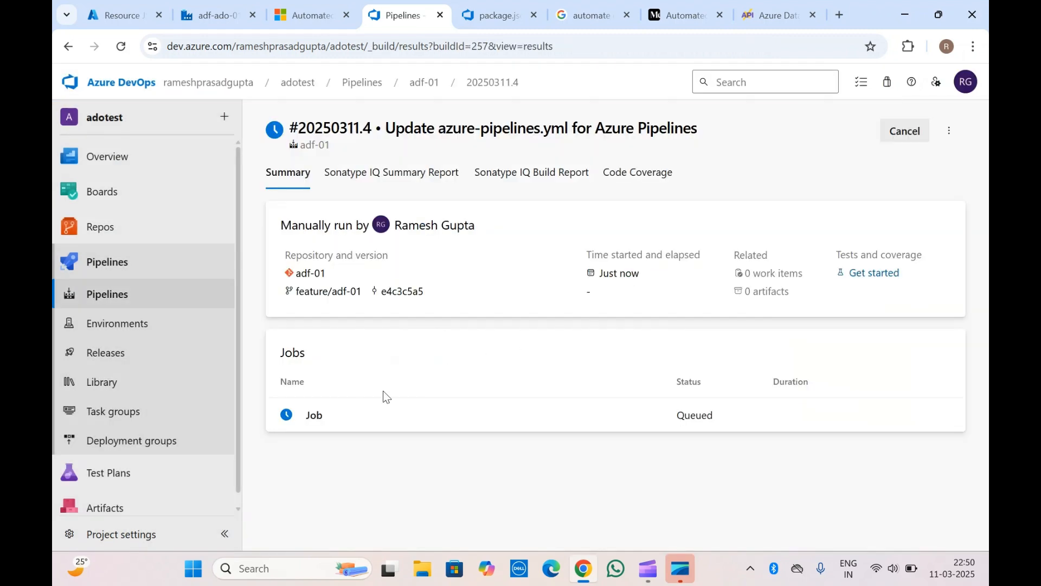
pyautogui.click(332, 418)
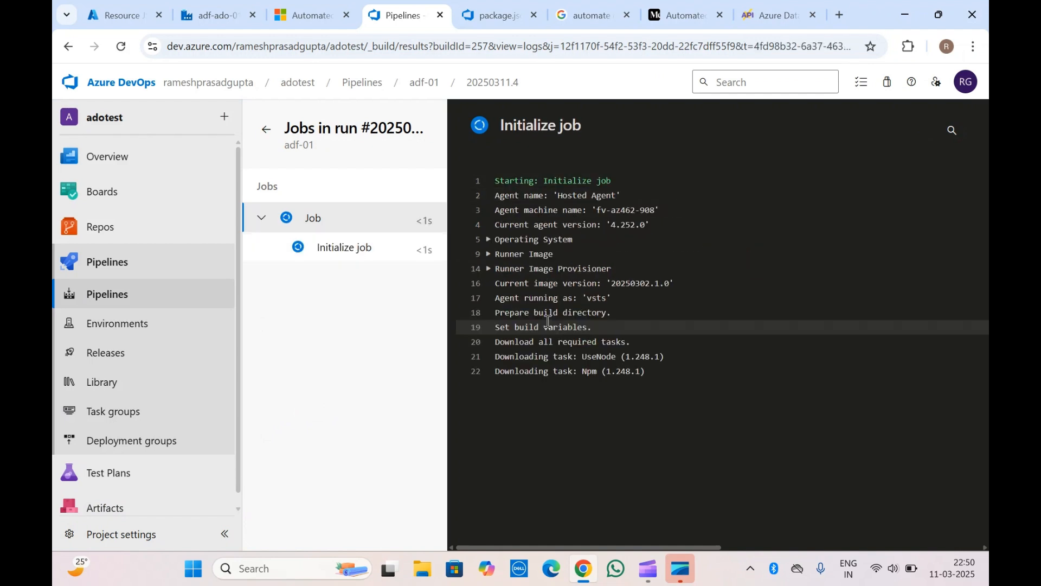
# Review the running job's setup logs, from Initialize job and Install Node.js through the end of Install npm package
pyautogui.click(336, 247)
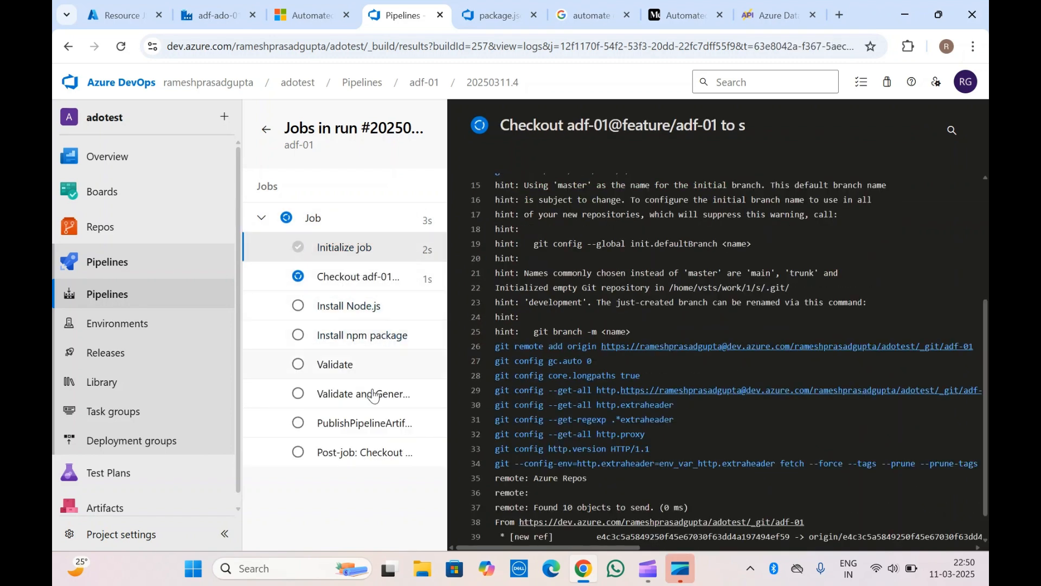
pyautogui.click(350, 305)
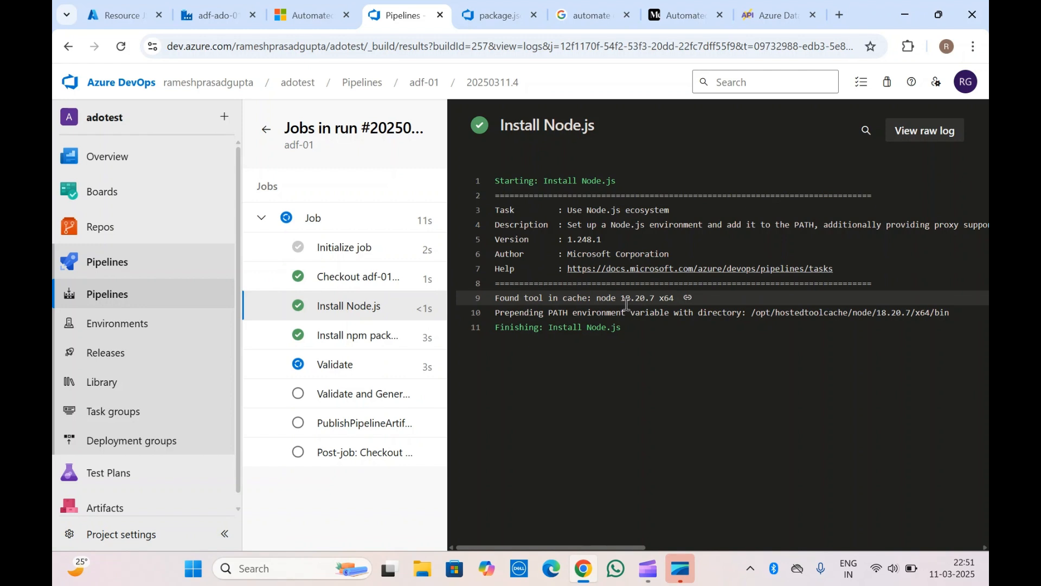
pyautogui.click(371, 337)
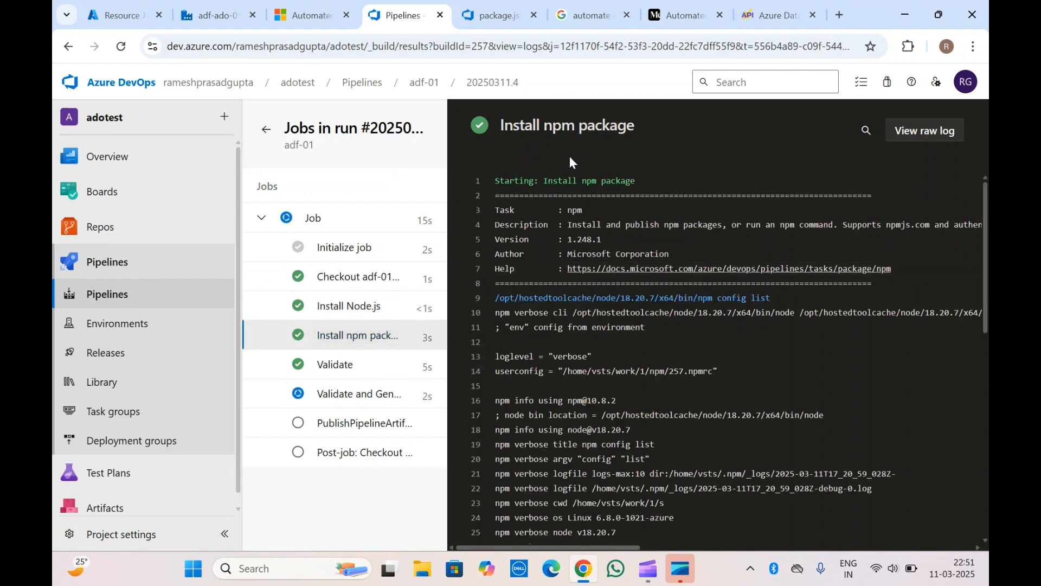
pyautogui.scroll(-1, 630, 443)
pyautogui.scroll(-1, 629, 443)
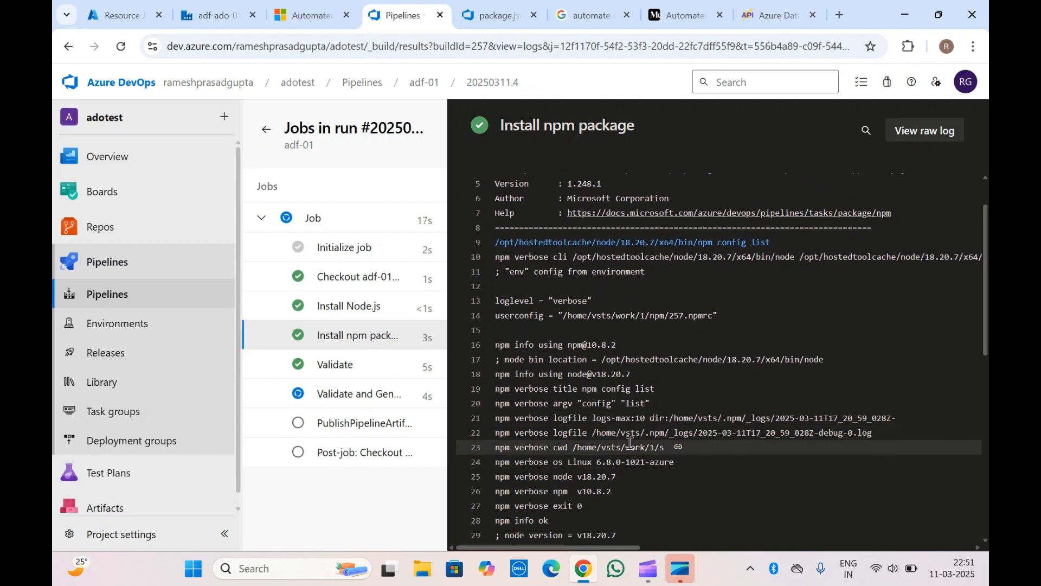
pyautogui.scroll(-5, 630, 443)
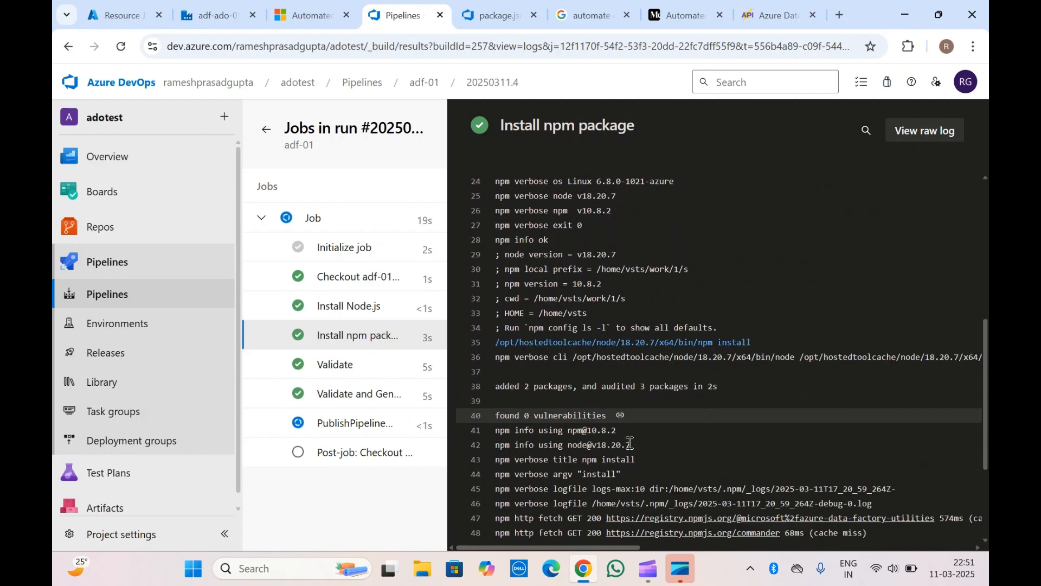
pyautogui.scroll(-3, 630, 443)
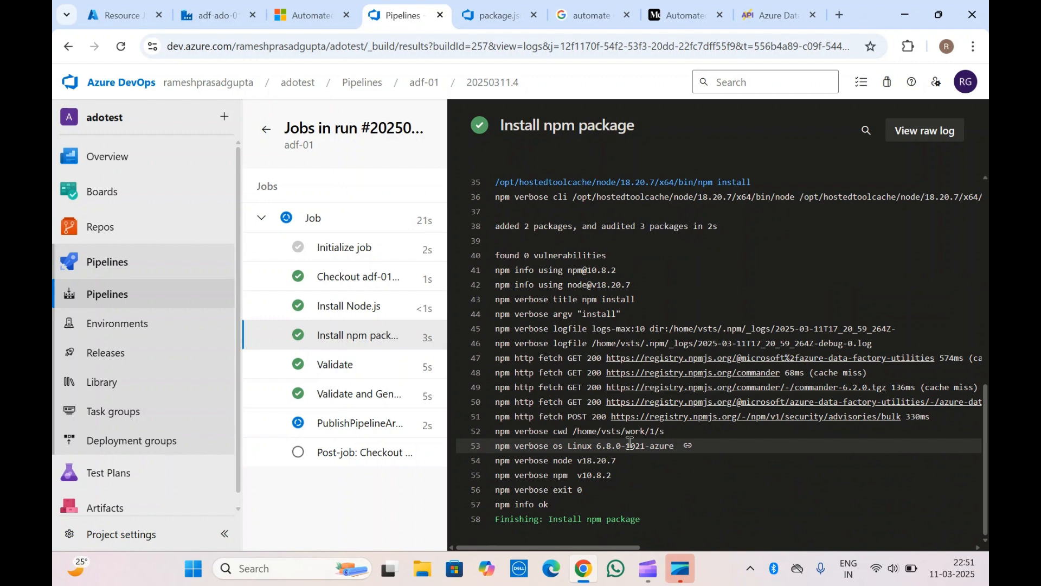
pyautogui.moveTo(535, 288); pyautogui.dragTo(629, 506)
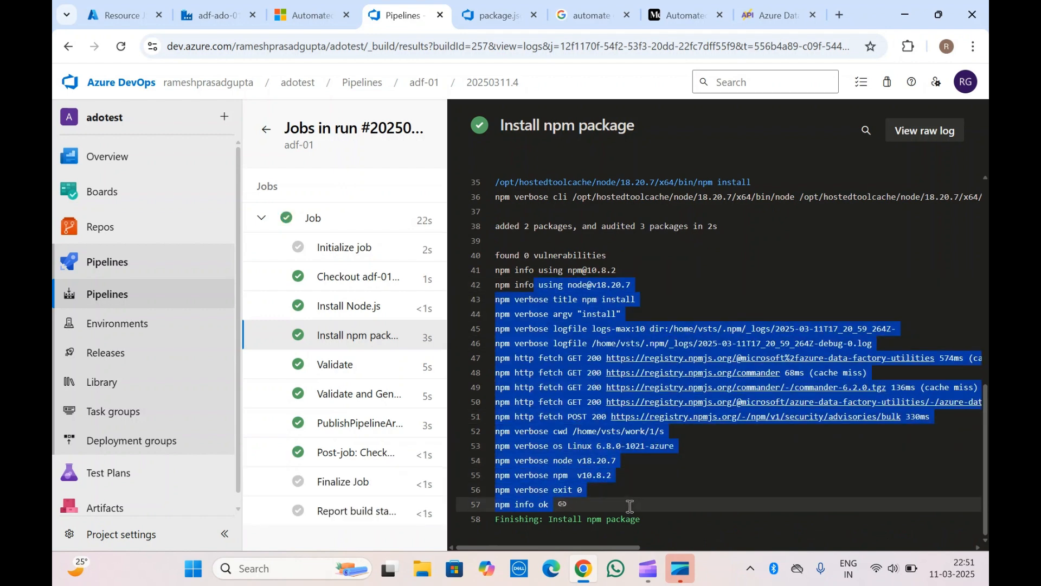
pyautogui.moveTo(554, 314); pyautogui.dragTo(565, 334)
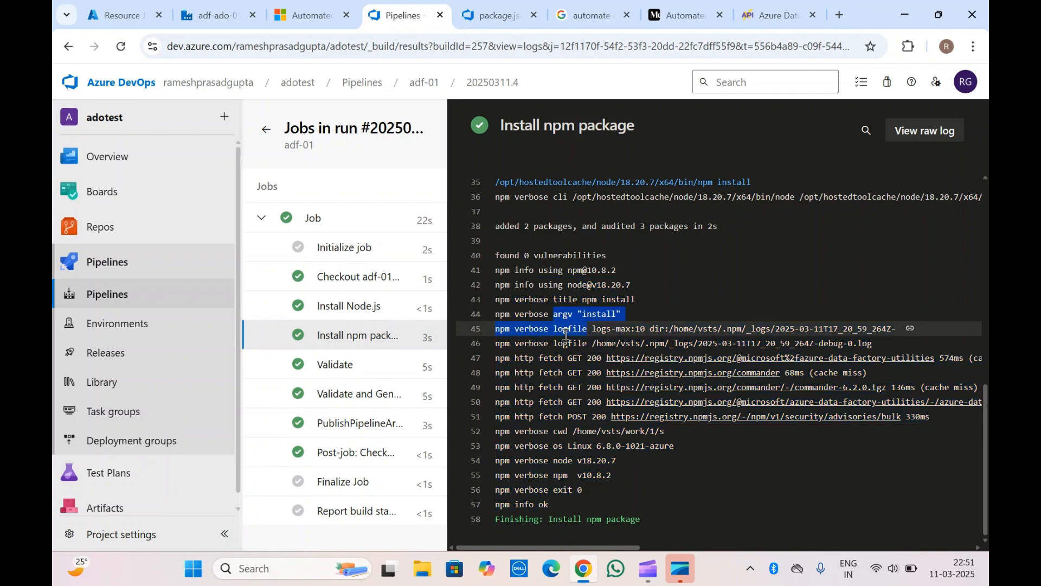
# Read the Validate and the Validate and Generate ARM template task logs through to their final lines
pyautogui.click(333, 363)
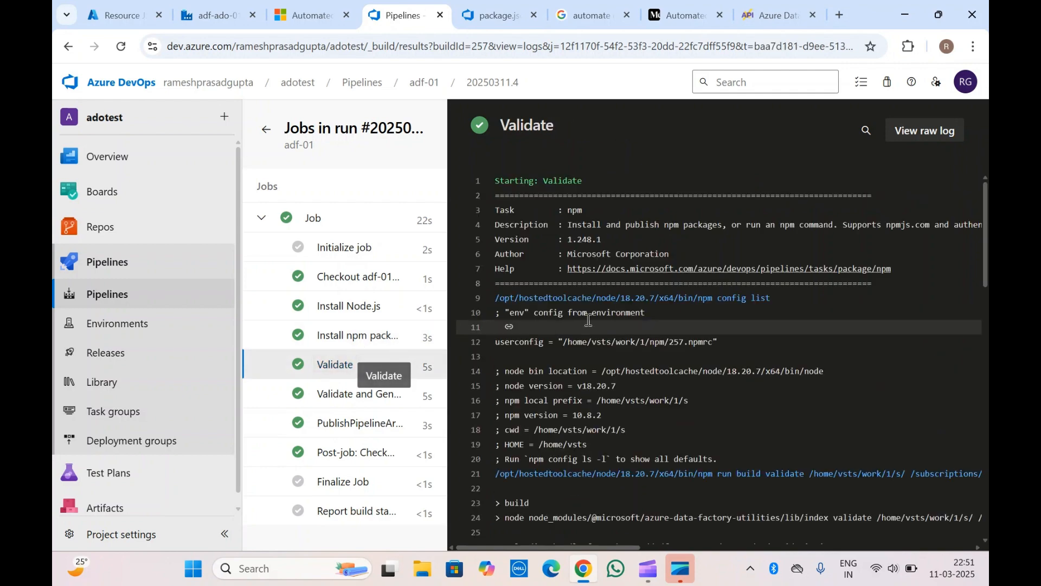
pyautogui.scroll(-15, 589, 320)
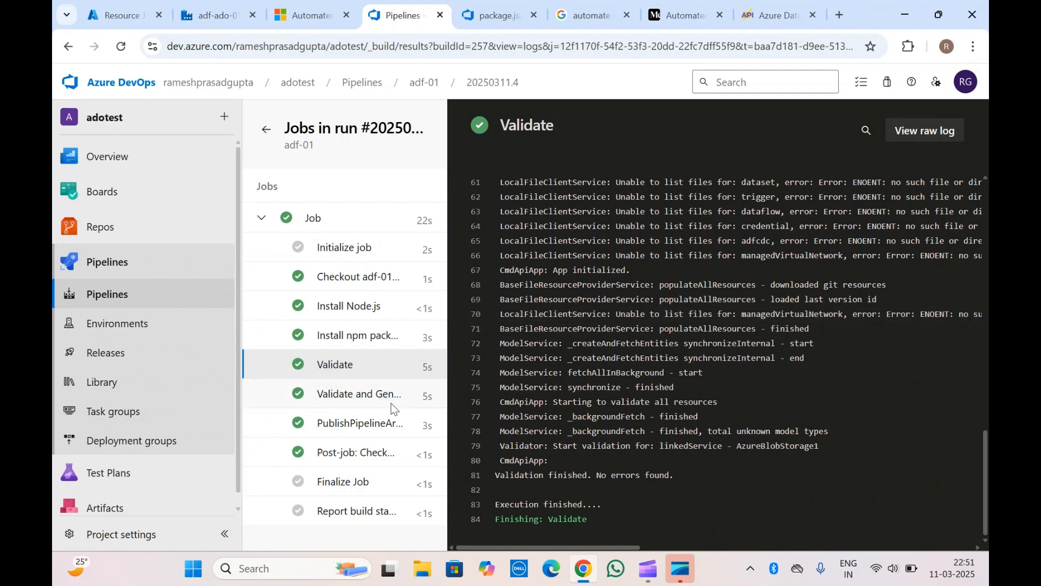
pyautogui.click(363, 398)
pyautogui.scroll(-15, 613, 402)
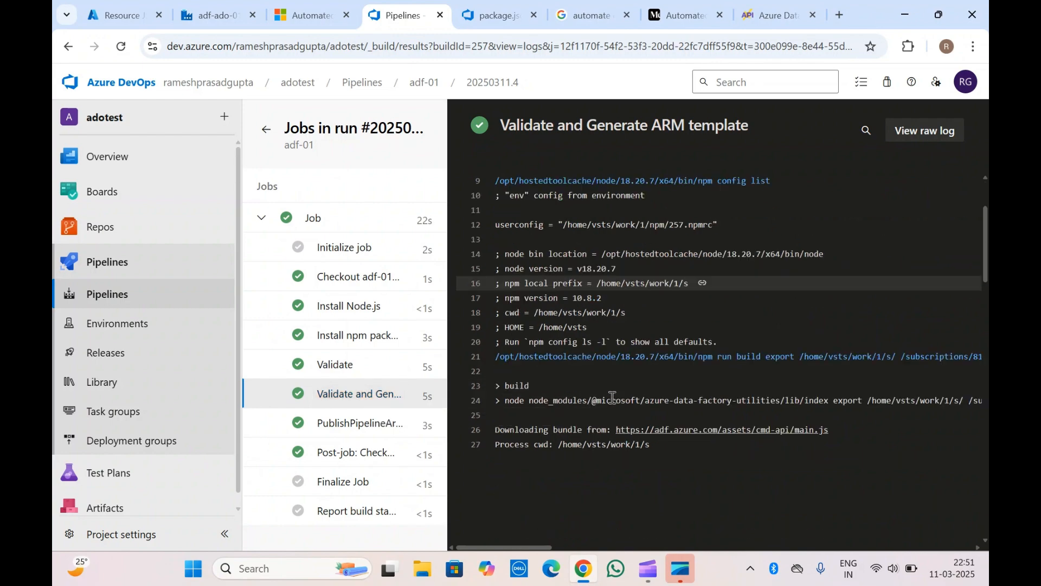
pyautogui.scroll(-4, 613, 401)
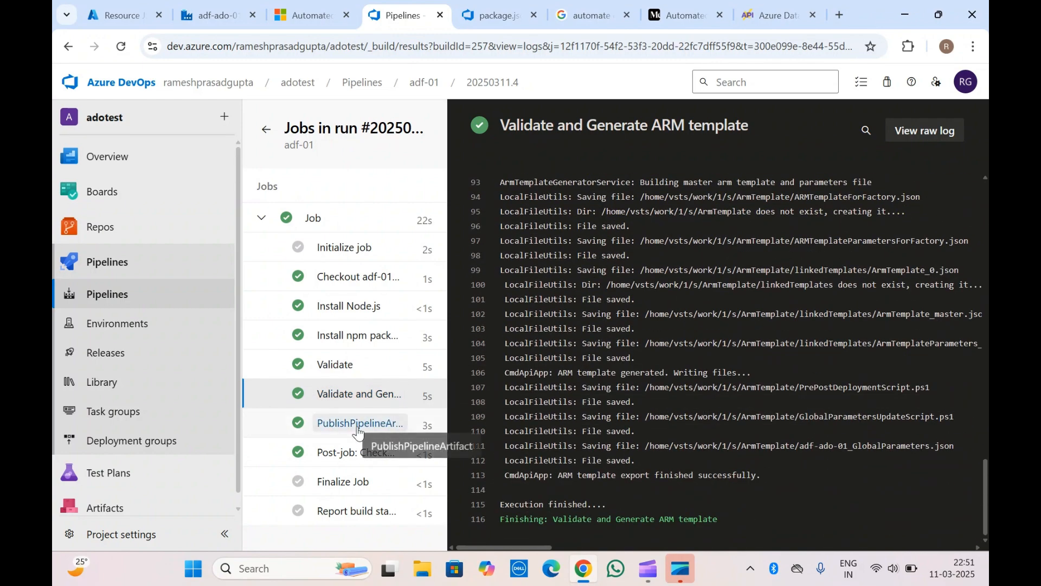
# Check the PublishPipelineArtifact task's log through to the end for the ArmTemplates artifact upload
pyautogui.click(353, 423)
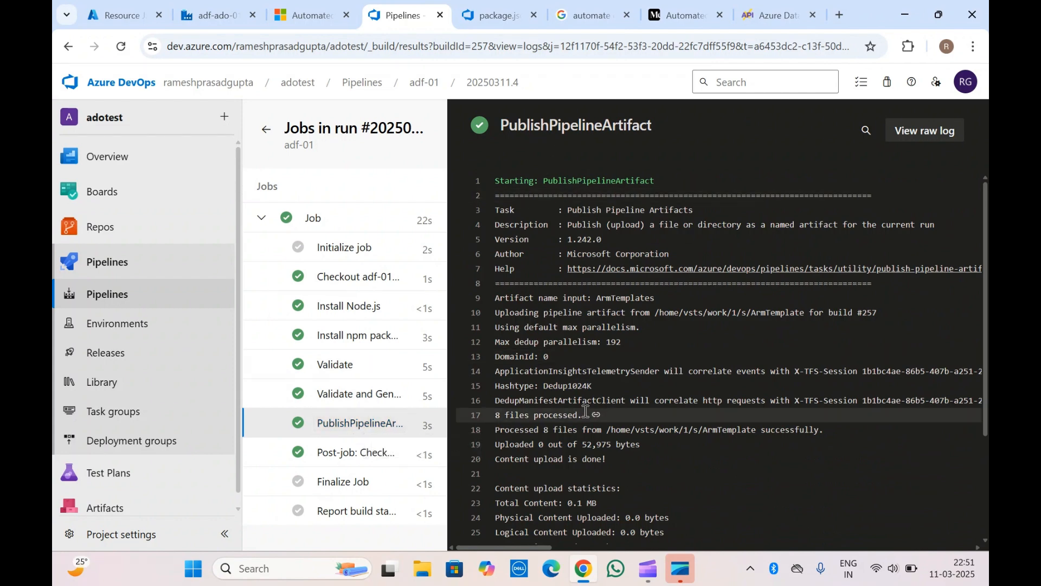
pyautogui.scroll(-3, 586, 411)
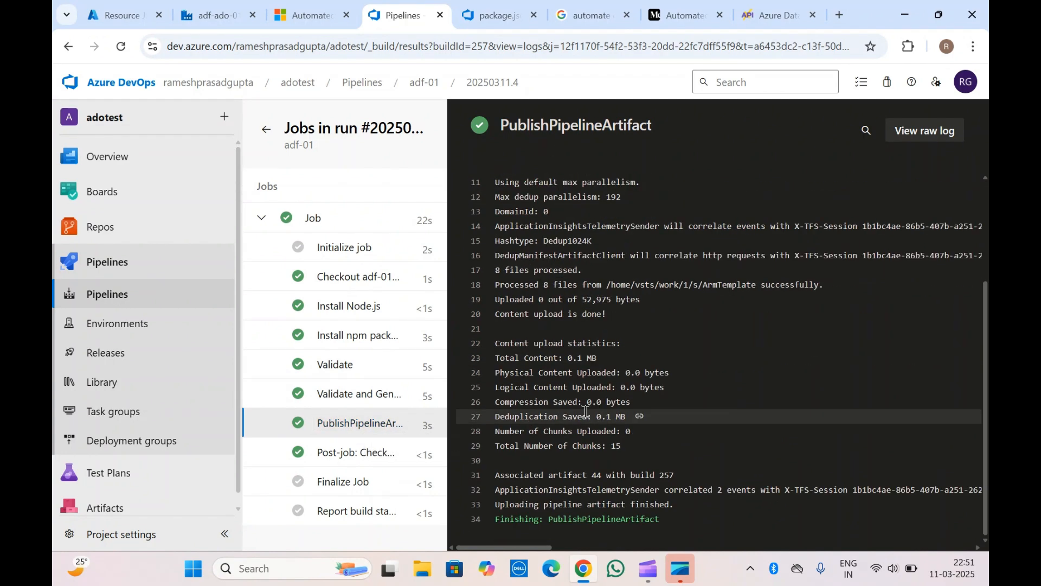
# Open the published artifacts of the adf-01 pipeline run and expand the ArmTemplates artifact
pyautogui.click(265, 129)
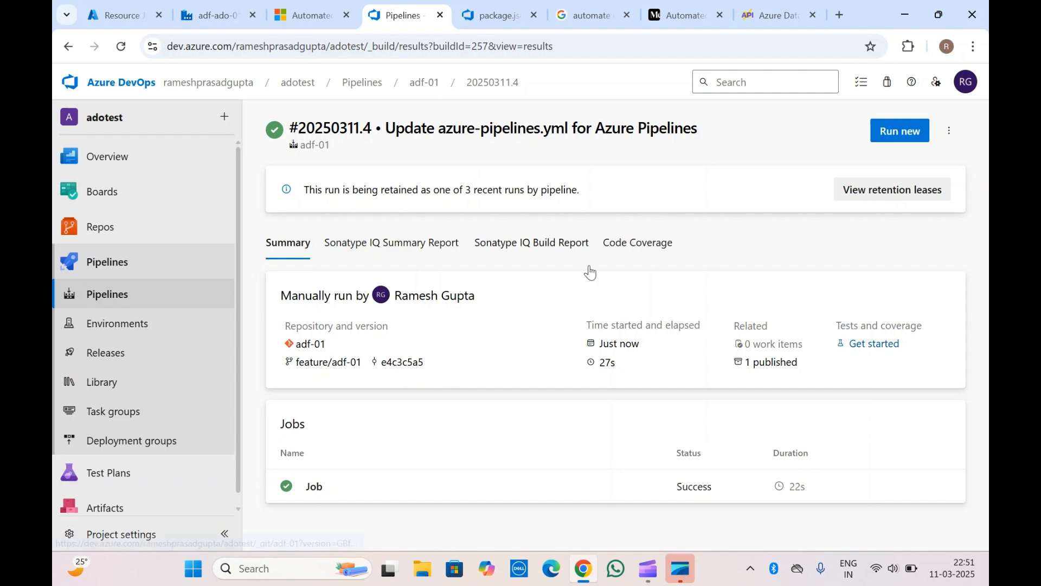
pyautogui.click(755, 361)
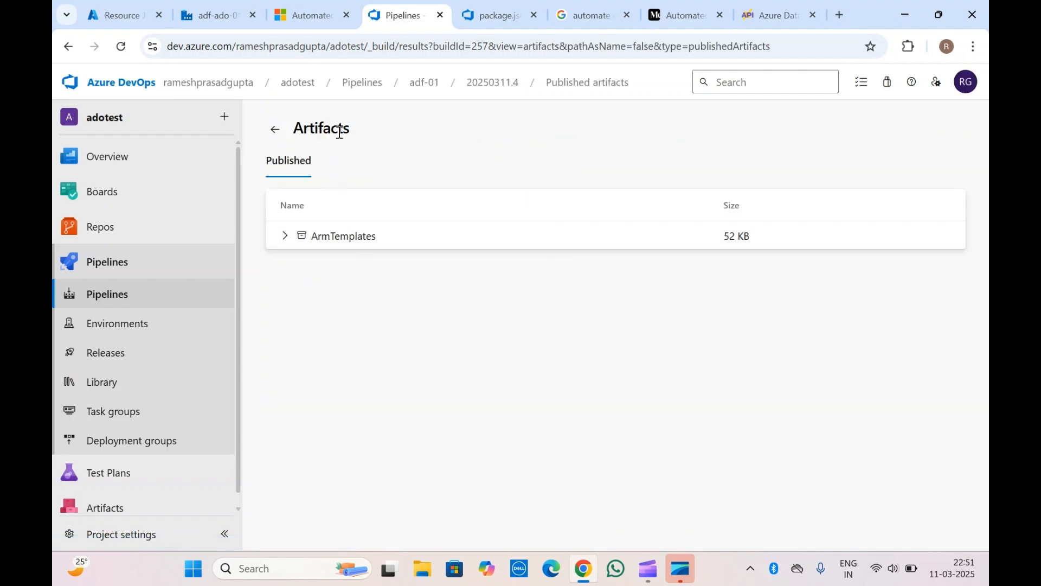
pyautogui.click(284, 236)
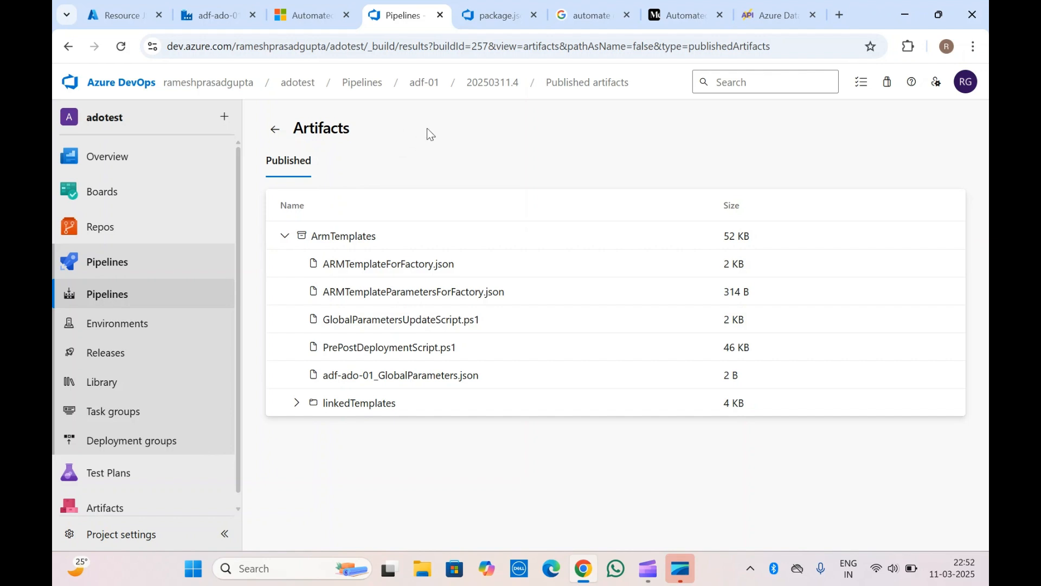
# Switch the adf-01 repository files to the adf_publish branch and expand the adf-ado-01 folder
pyautogui.click(483, 7)
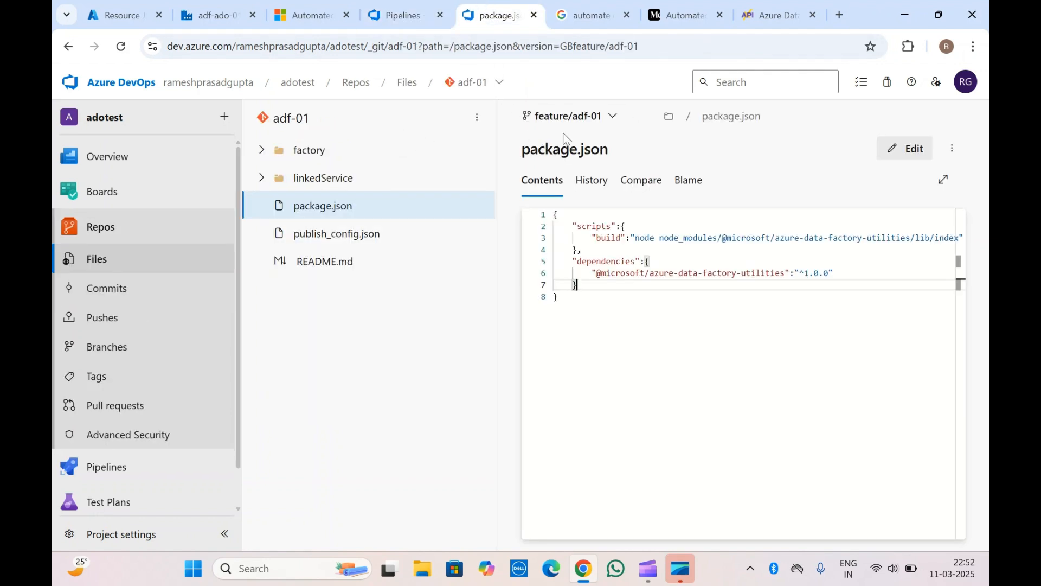
pyautogui.click(567, 116)
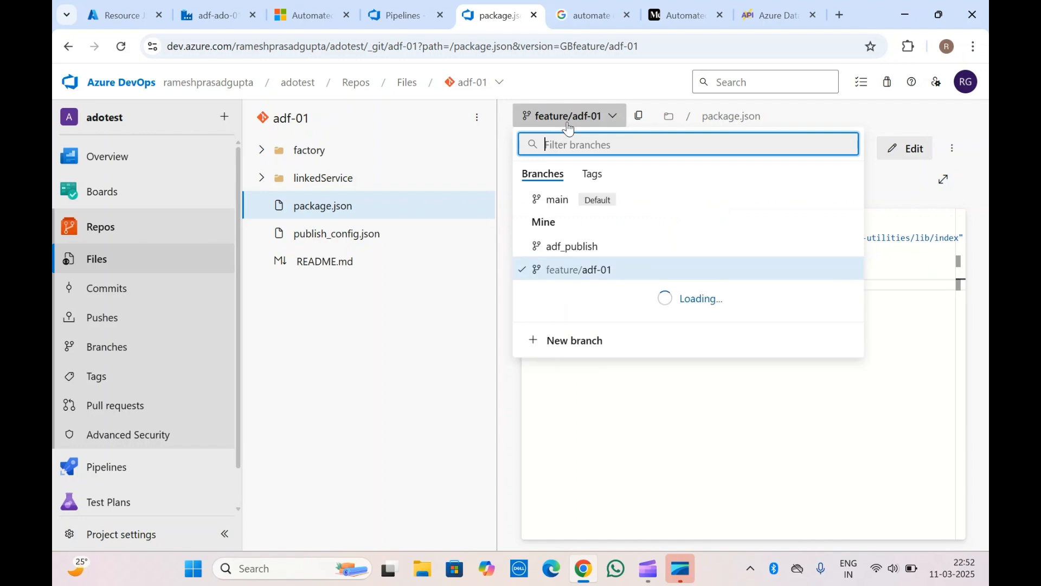
pyautogui.click(574, 246)
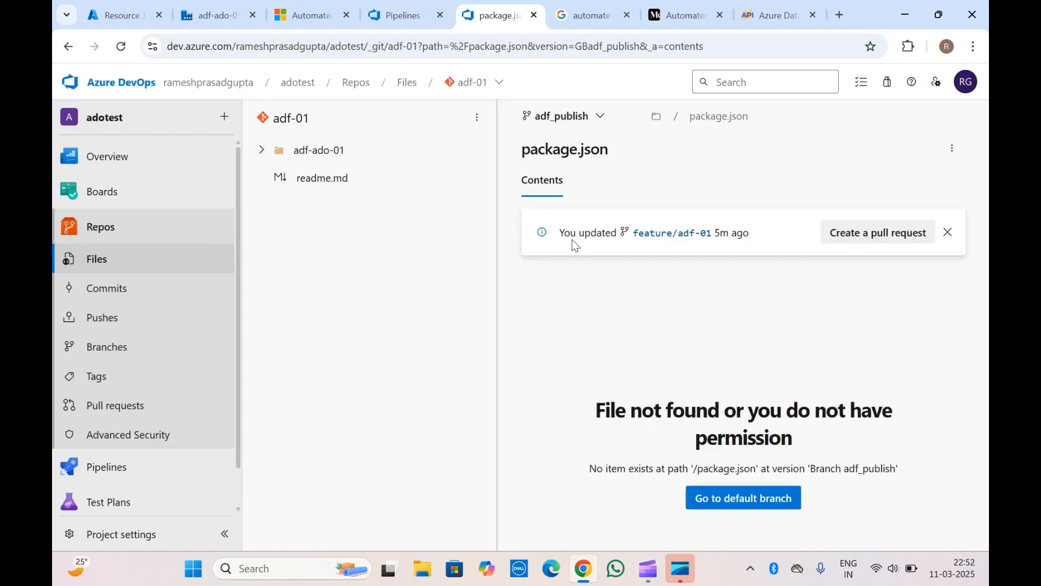
pyautogui.click(256, 145)
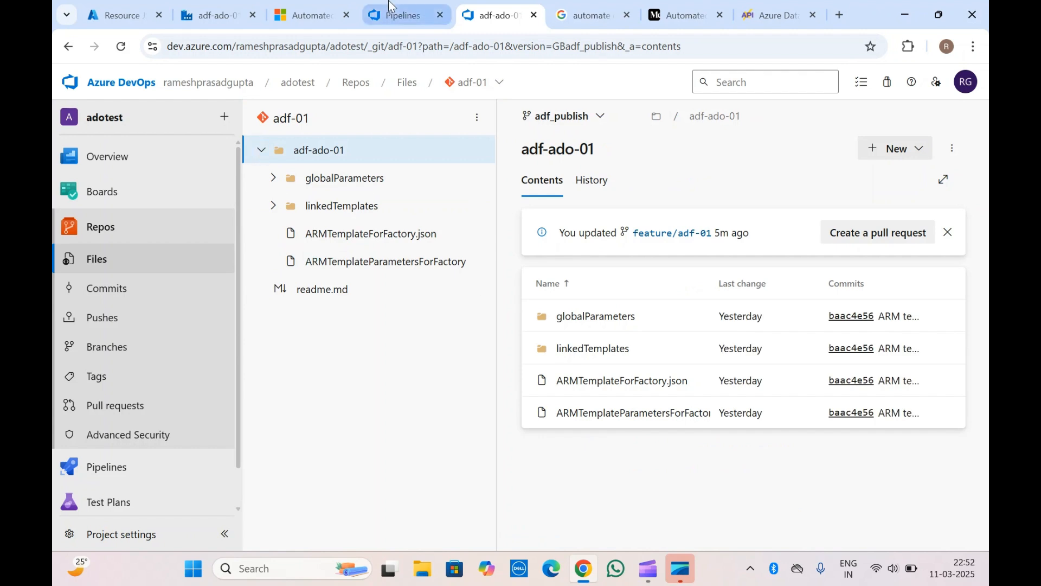
# Review the run's ArmTemplates artifact alongside the data factory's Git configuration, and expand its linkedTemplates folder
pyautogui.click(404, 14)
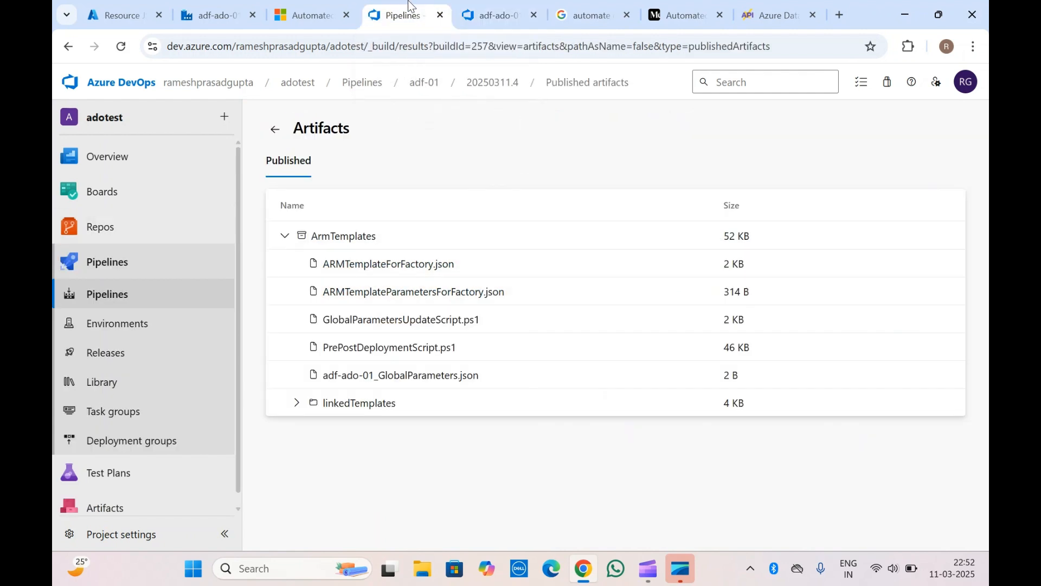
pyautogui.doubleClick(310, 128)
pyautogui.click(372, 140)
pyautogui.click(214, 14)
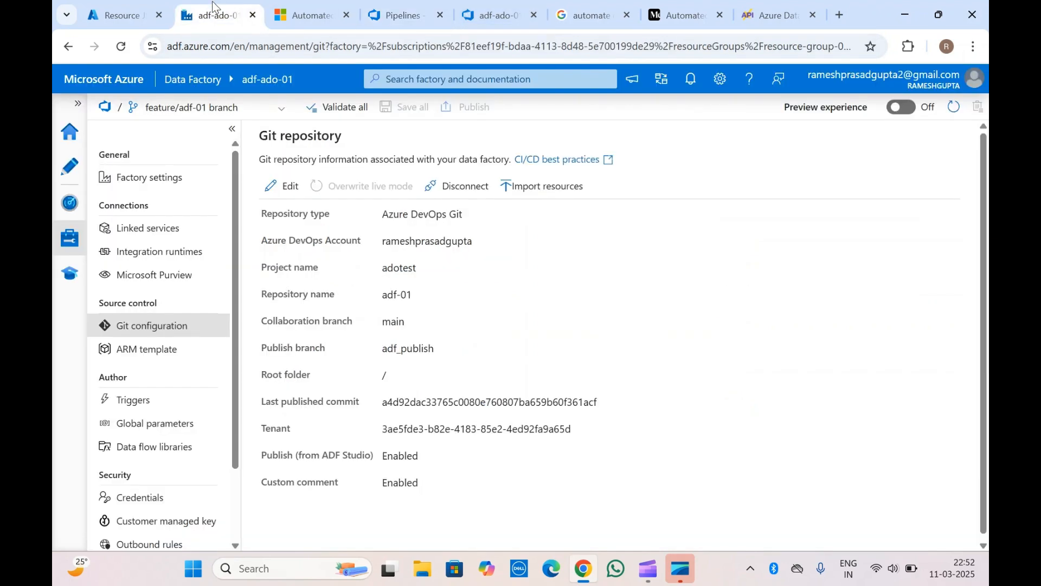
pyautogui.click(402, 15)
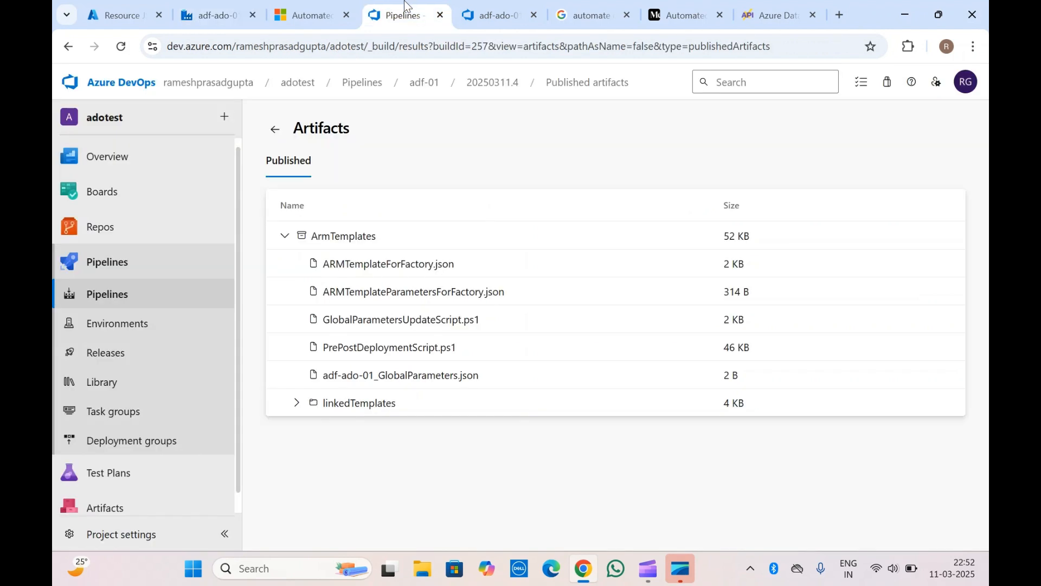
pyautogui.doubleClick(319, 126)
pyautogui.click(359, 129)
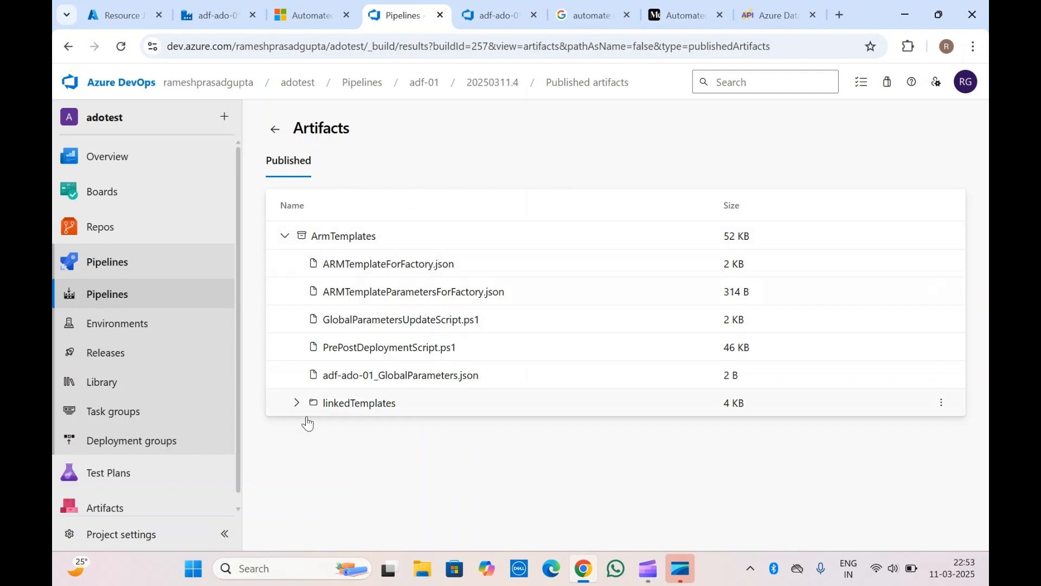
pyautogui.click(296, 403)
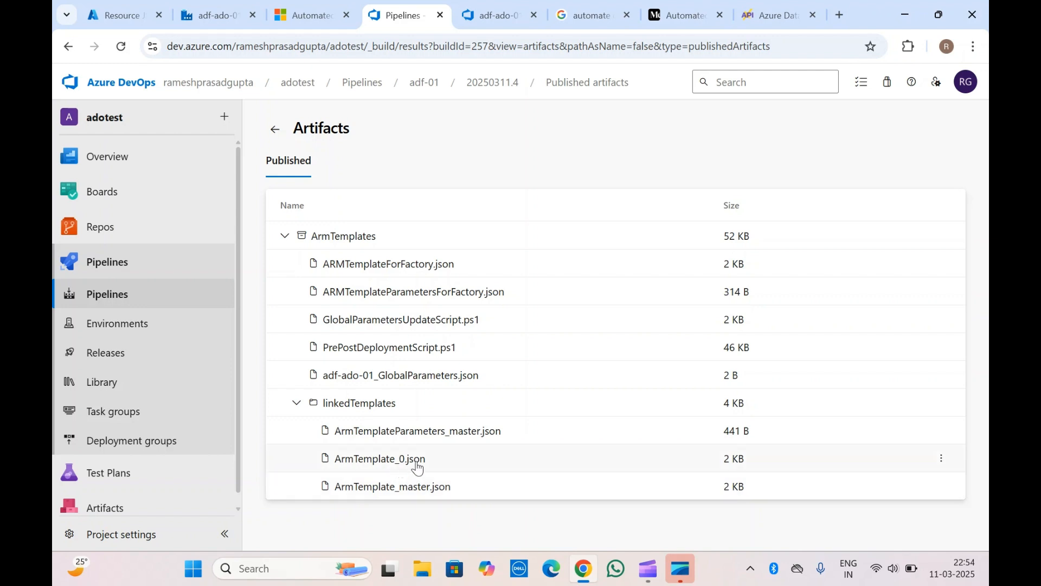
# Go back to the run summary, reopen its published artifacts and expand ArmTemplates again
pyautogui.doubleClick(314, 130)
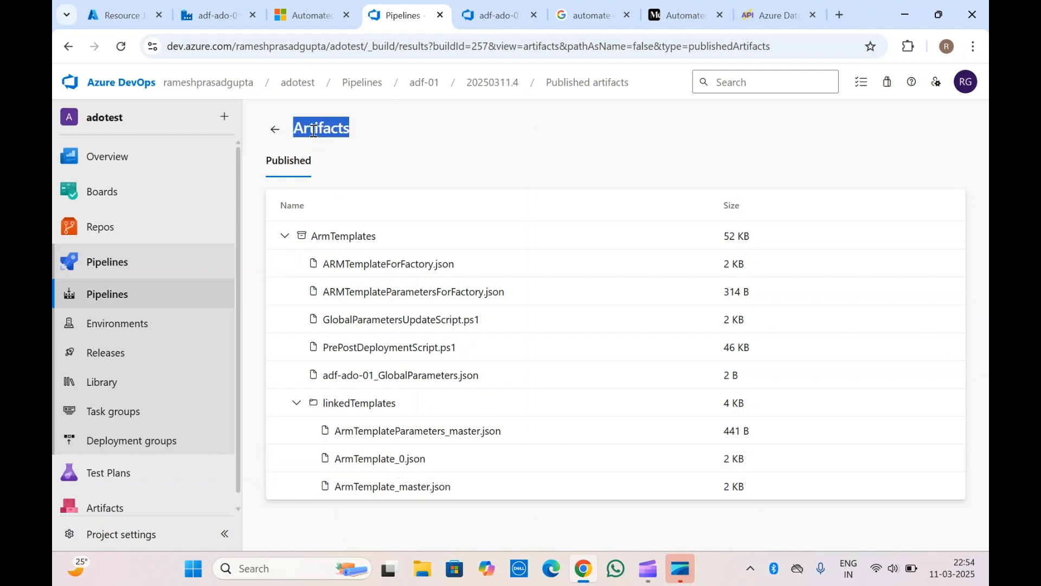
pyautogui.click(275, 140)
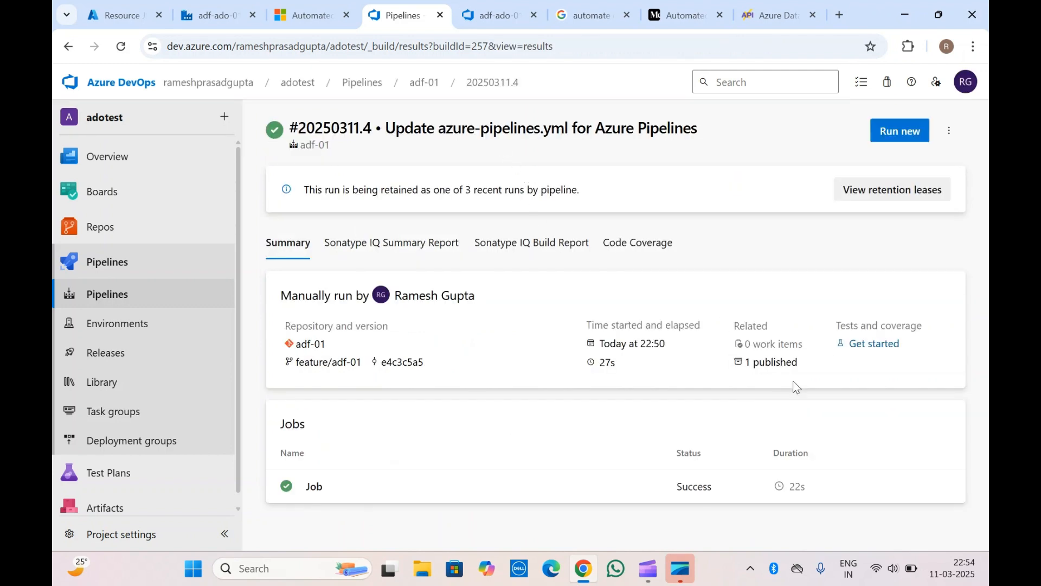
pyautogui.click(773, 363)
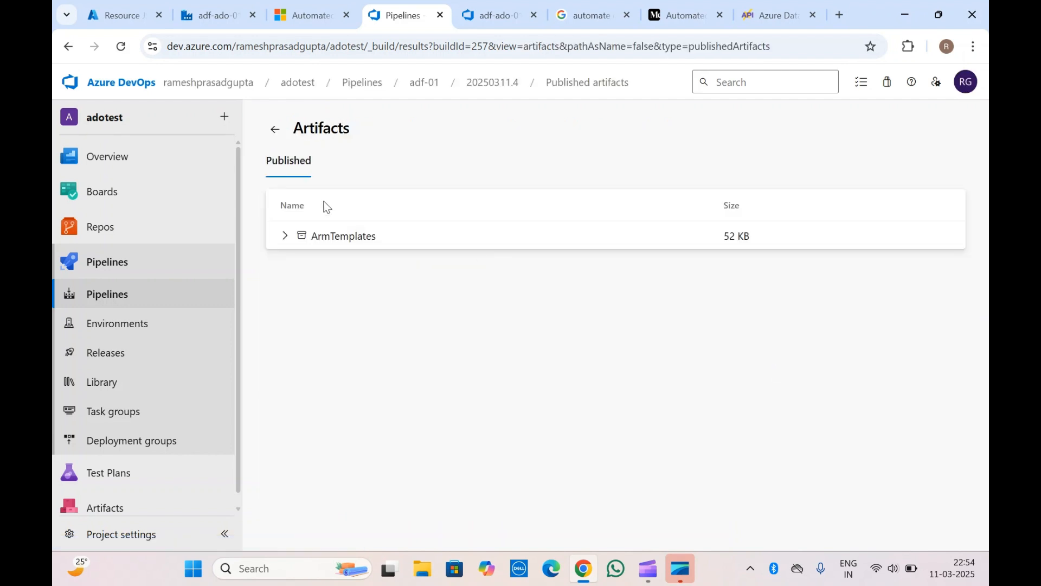
pyautogui.click(286, 237)
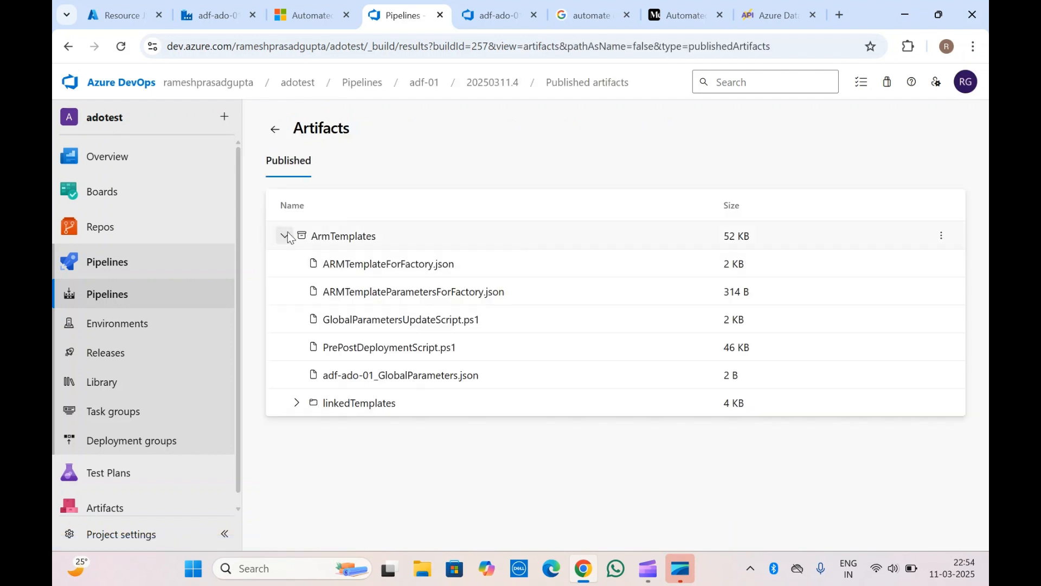
# Compare the published artifact files with the data factory's Git configuration and the adf_publish branch files
pyautogui.doubleClick(329, 132)
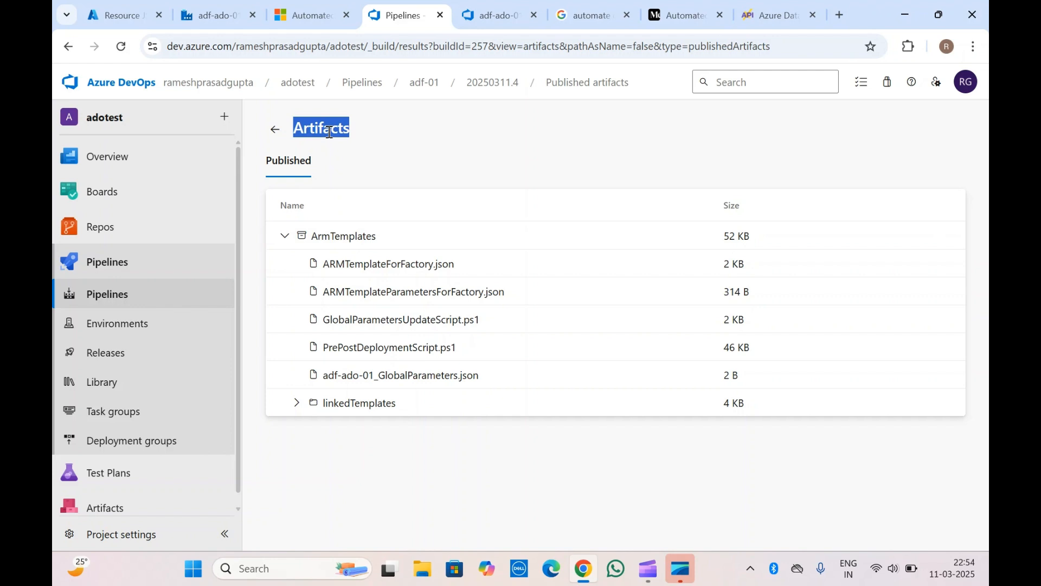
pyautogui.click(329, 132)
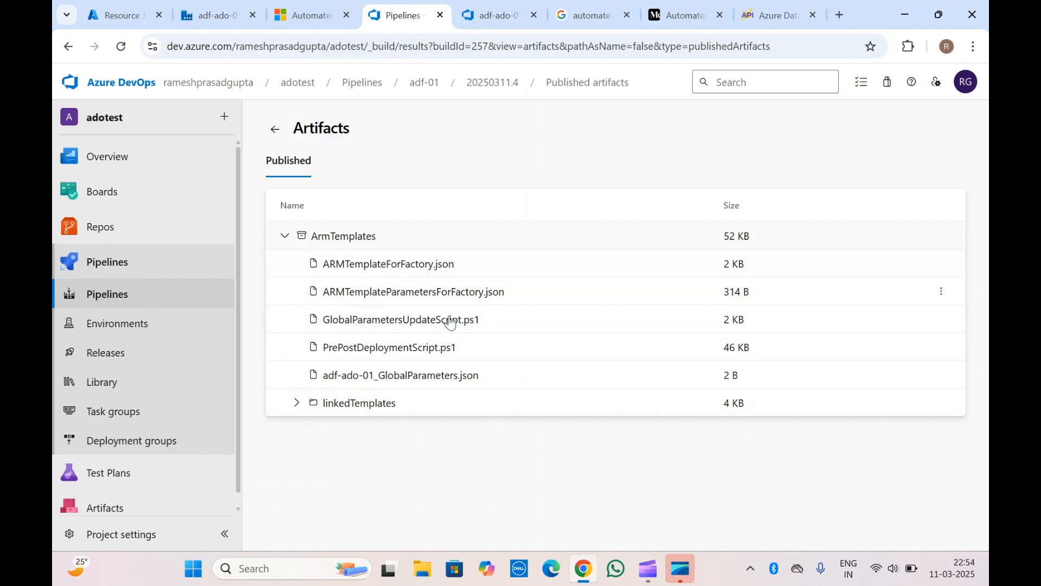
pyautogui.doubleClick(313, 129)
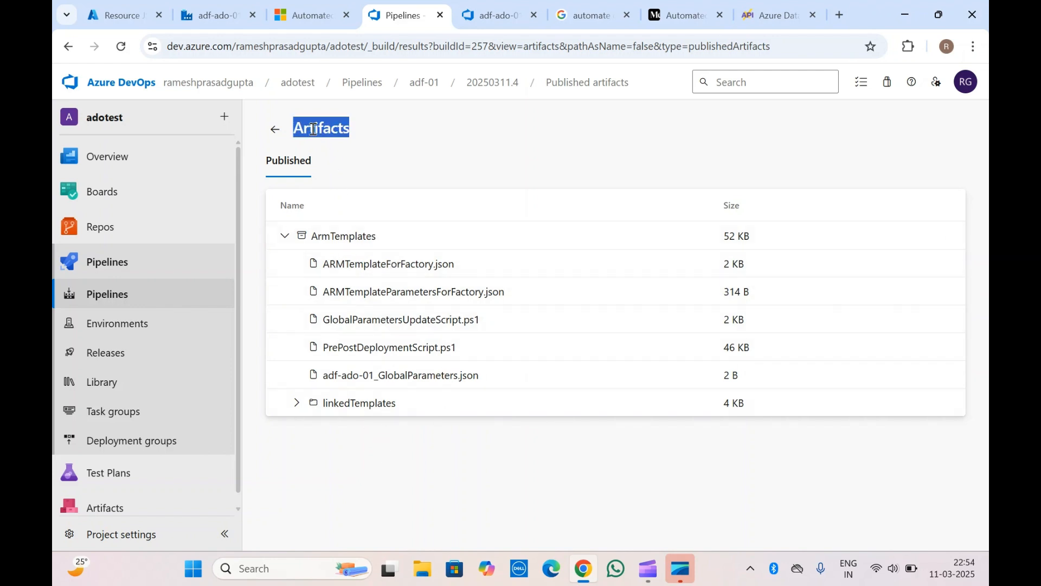
pyautogui.click(313, 129)
pyautogui.click(239, 3)
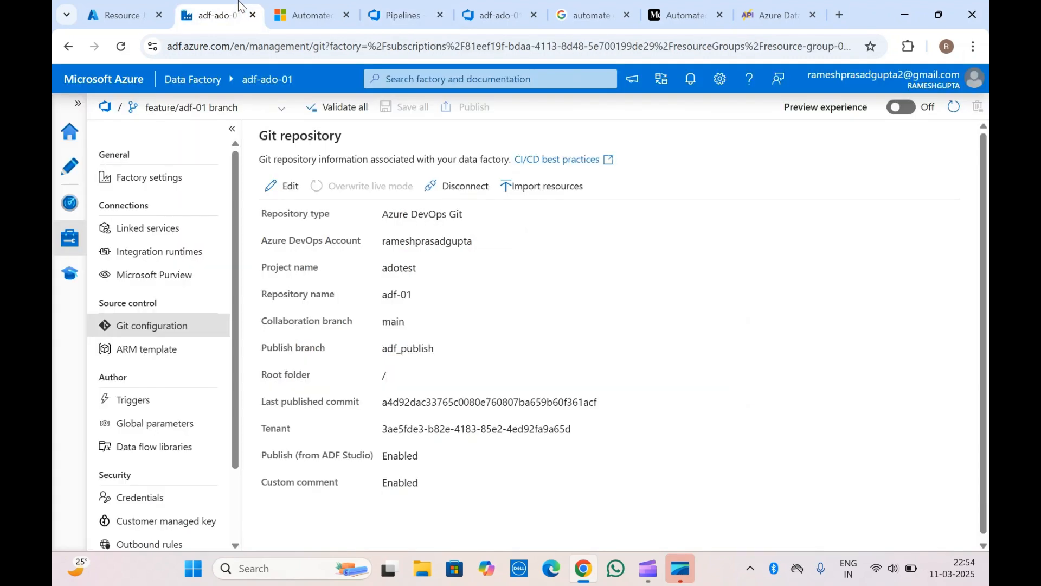
pyautogui.click(467, 4)
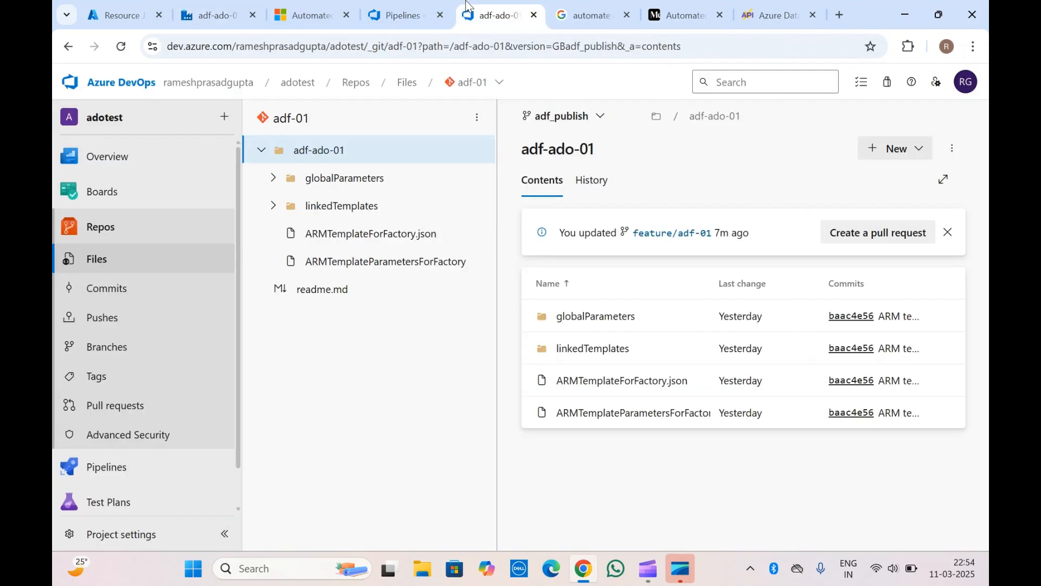
pyautogui.click(405, 13)
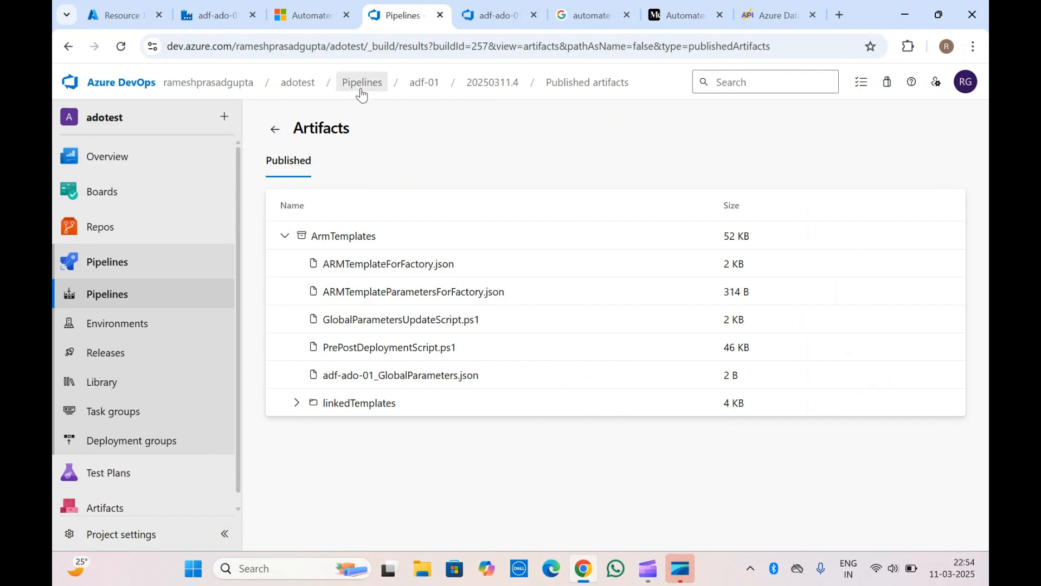
# Return to the run summary and open the project's Releases page in a new browser tab
pyautogui.click(278, 129)
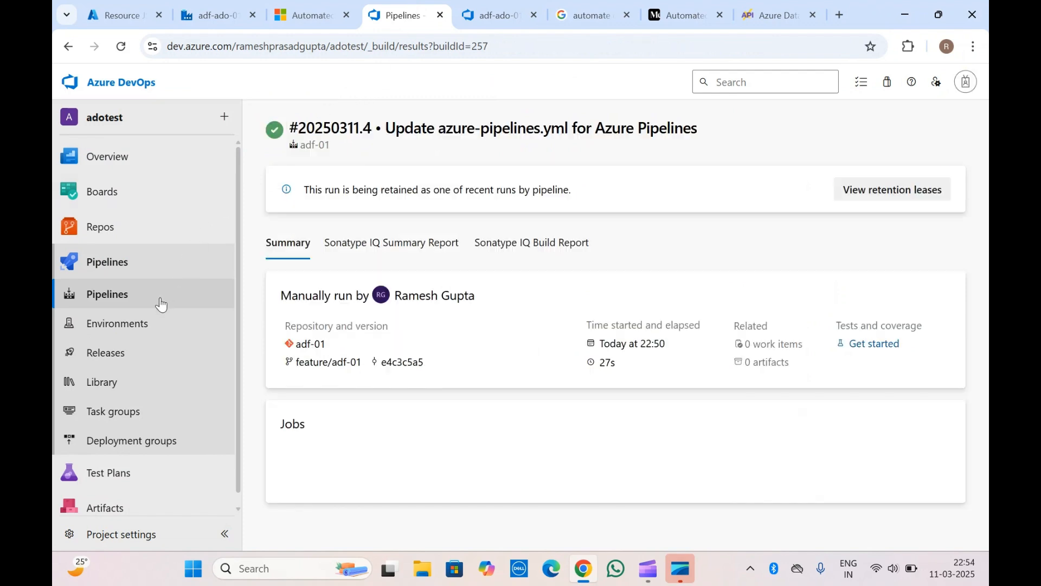
pyautogui.rightClick(128, 353)
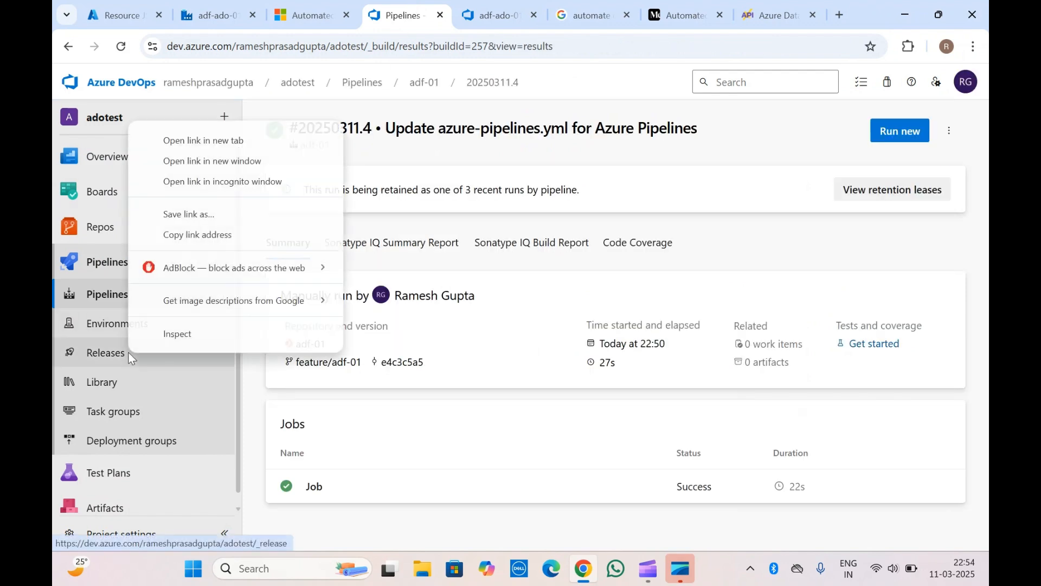
pyautogui.click(222, 144)
pyautogui.click(468, 9)
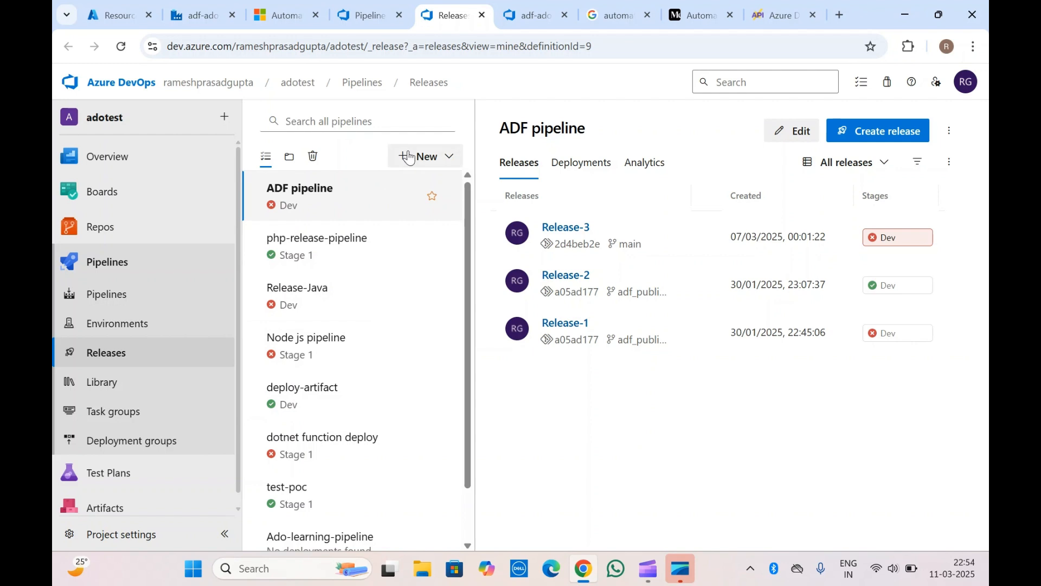
# Create a new release pipeline starting from an empty job, keeping the default stage name Stage 1
pyautogui.click(427, 161)
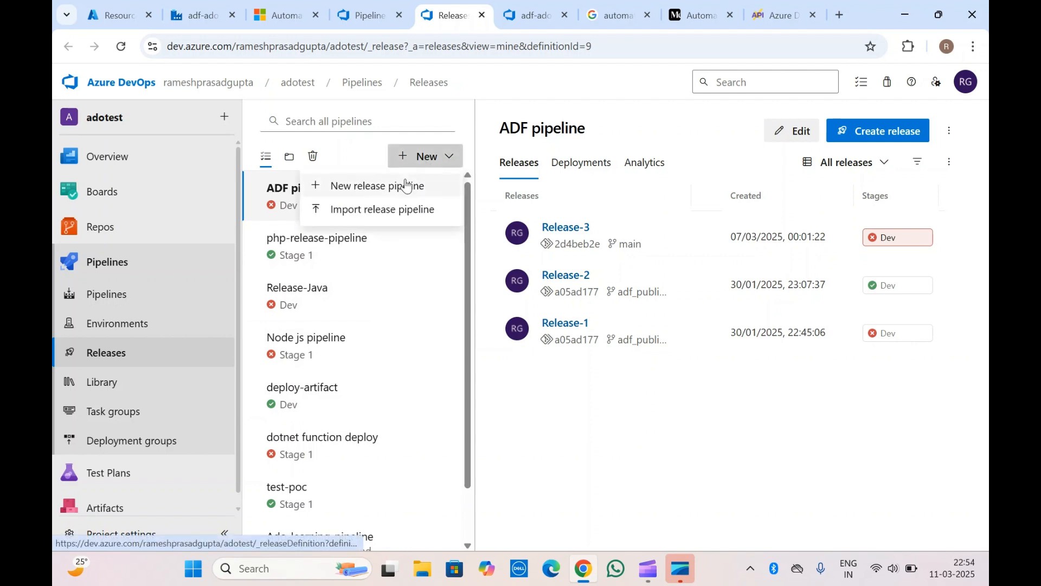
pyautogui.click(407, 184)
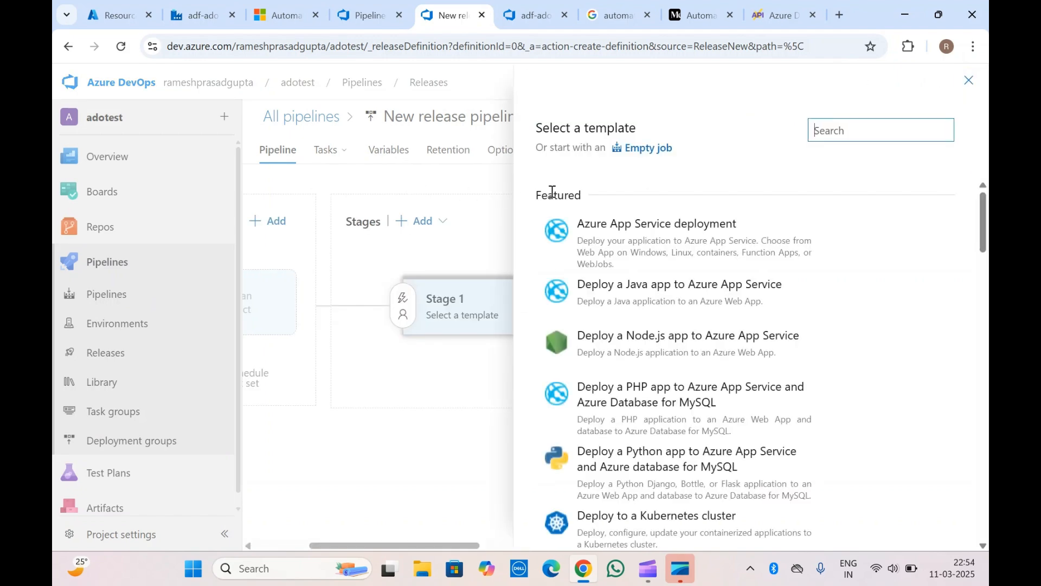
pyautogui.click(647, 149)
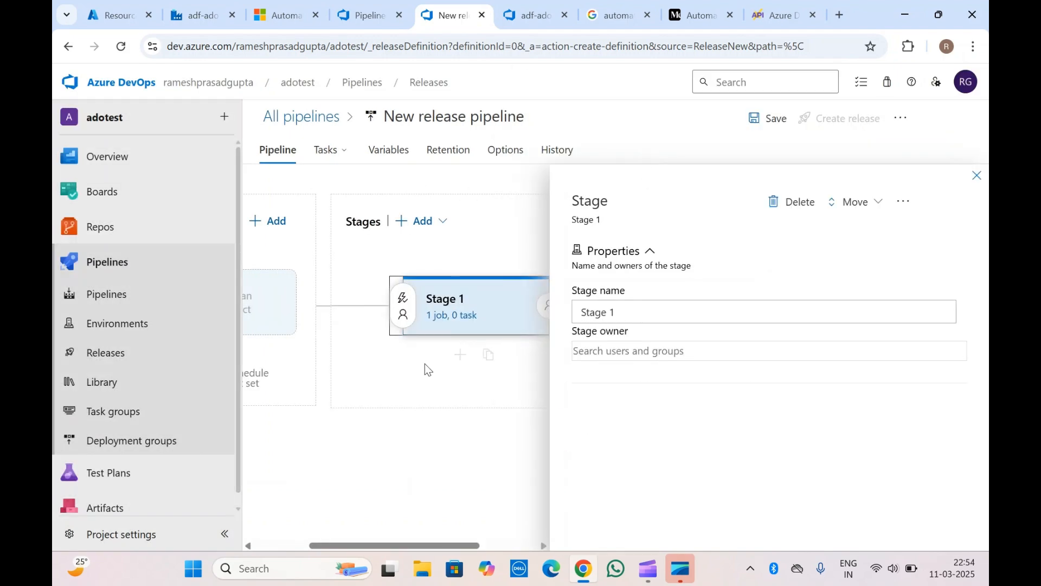
pyautogui.click(976, 175)
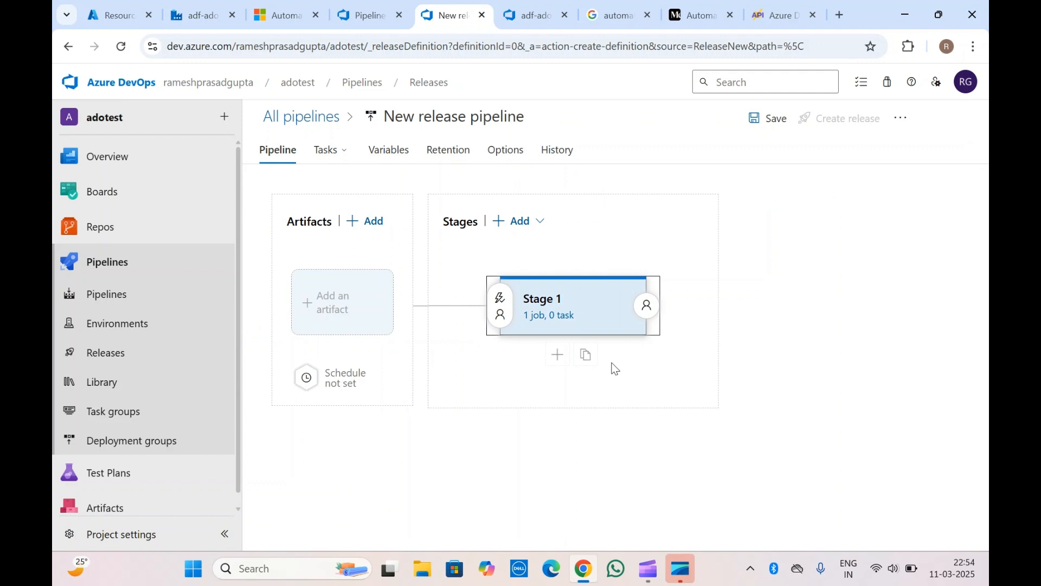
# Add the adf-01 build pipeline from project adotest as the release artifact, with default version Latest and source alias _adf-01
pyautogui.click(349, 316)
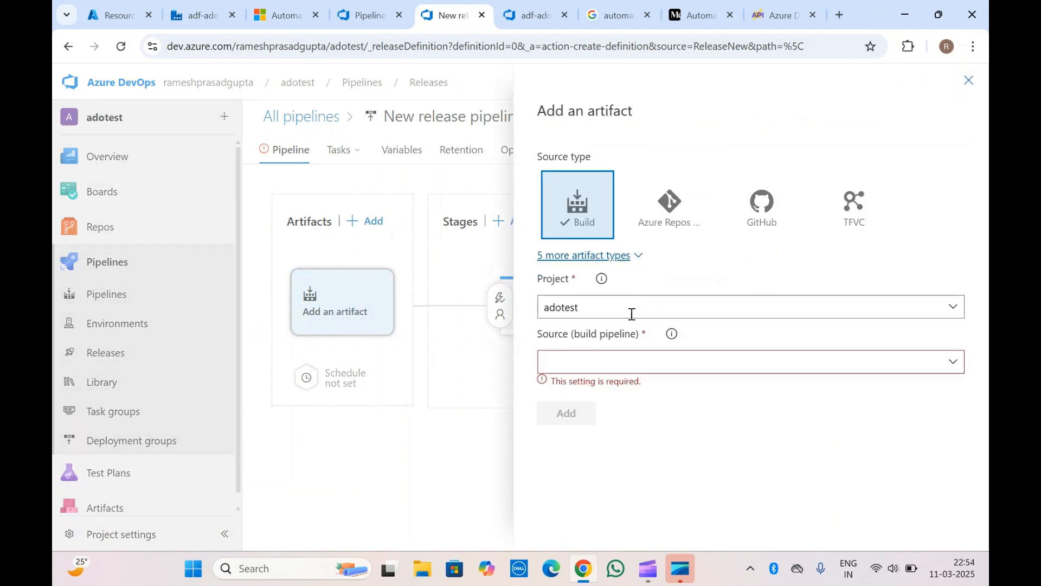
pyautogui.click(632, 313)
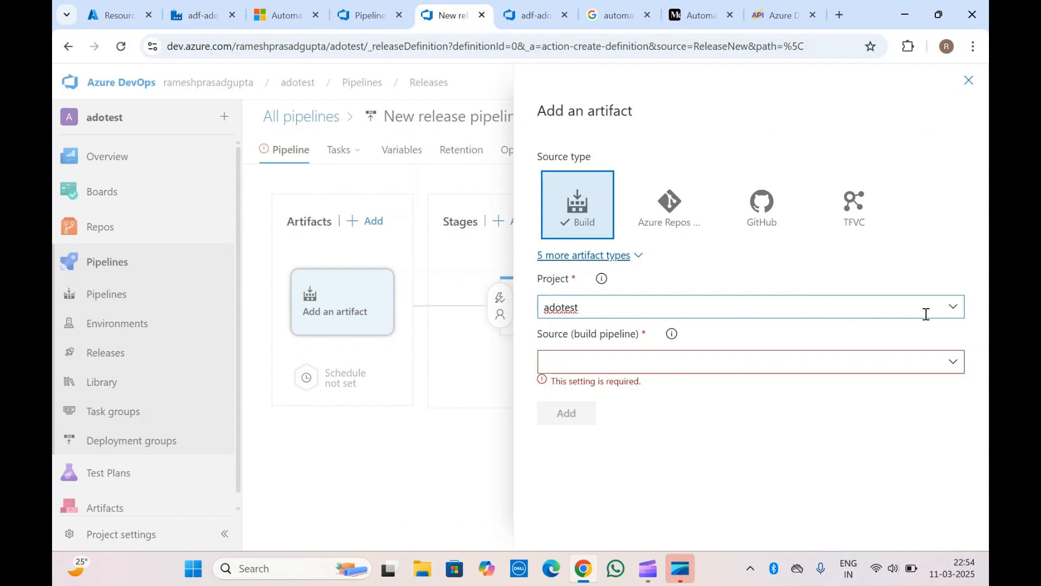
pyautogui.click(946, 367)
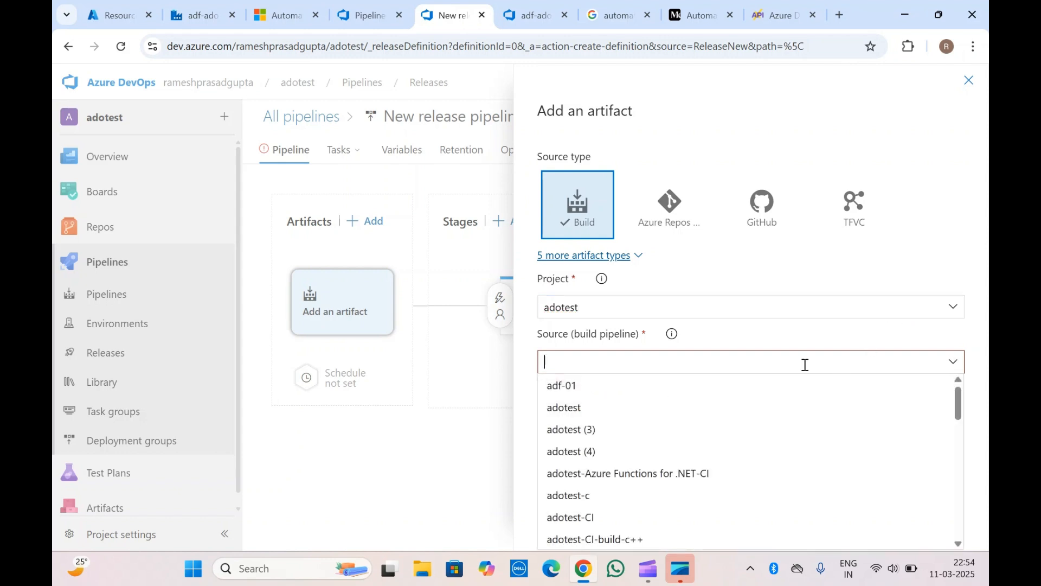
pyautogui.click(591, 386)
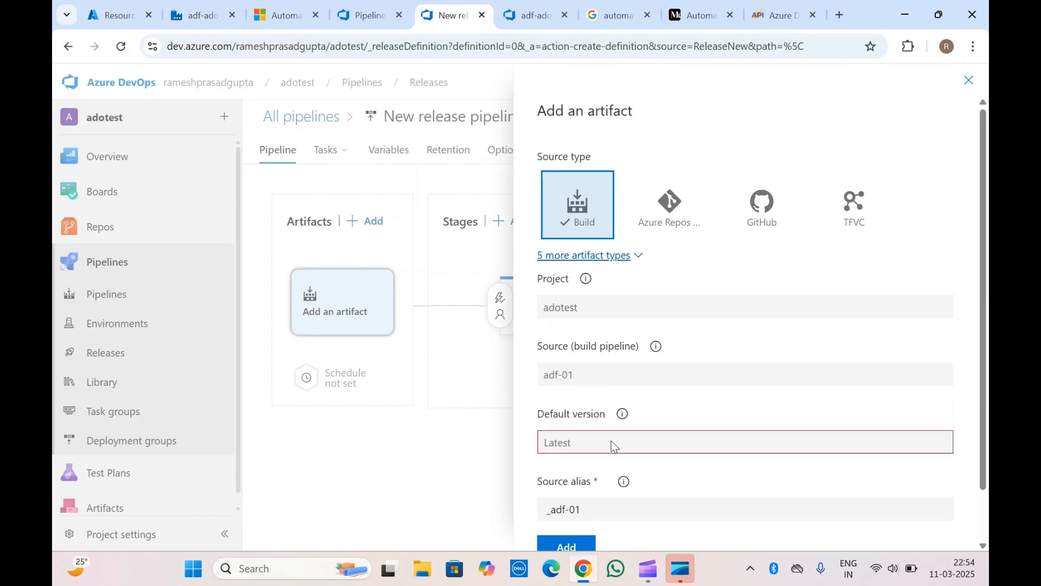
pyautogui.click(532, 5)
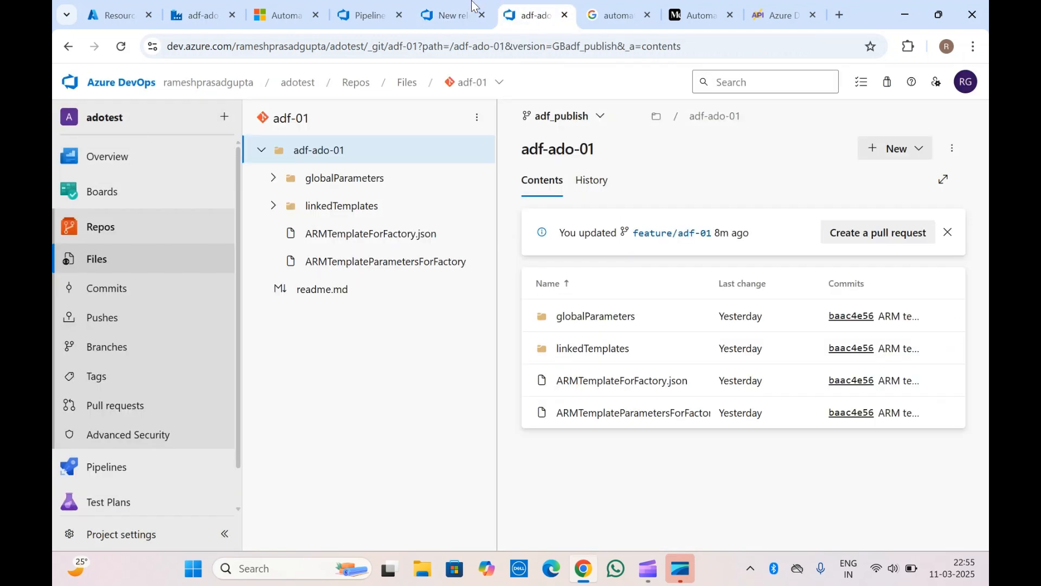
pyautogui.click(389, 5)
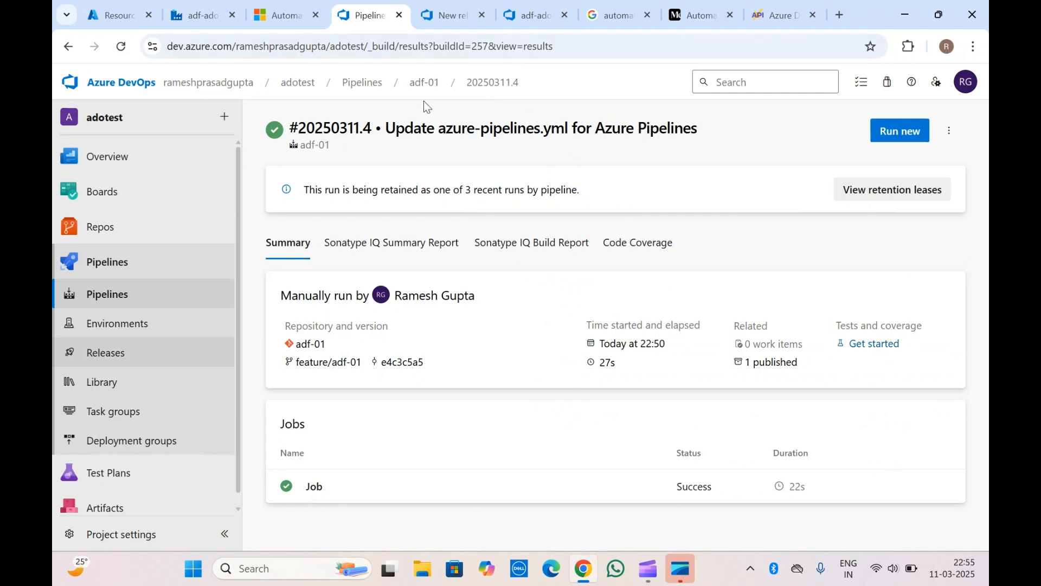
pyautogui.click(461, 12)
pyautogui.scroll(-1, 655, 403)
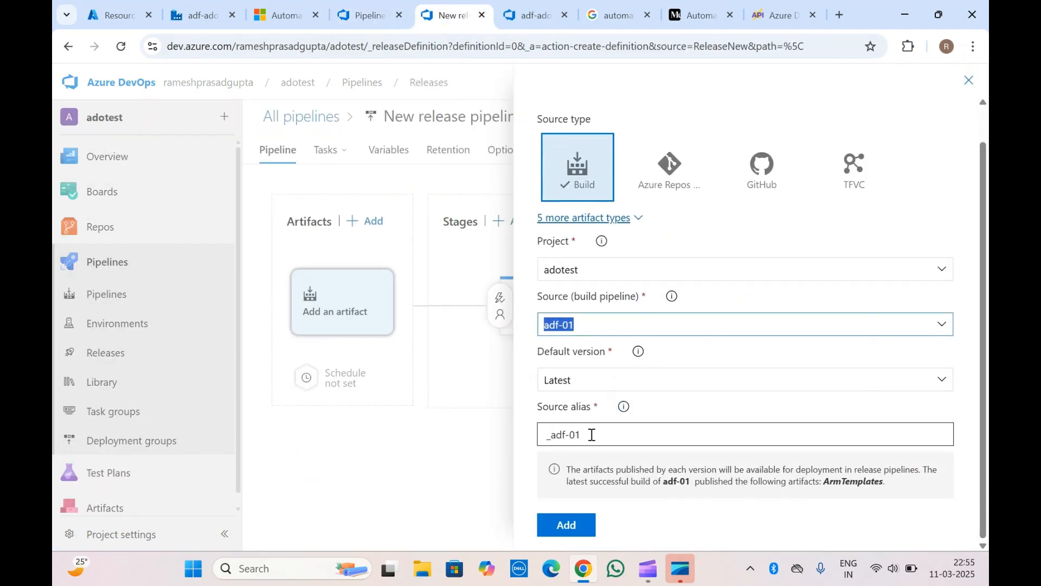
pyautogui.click(588, 524)
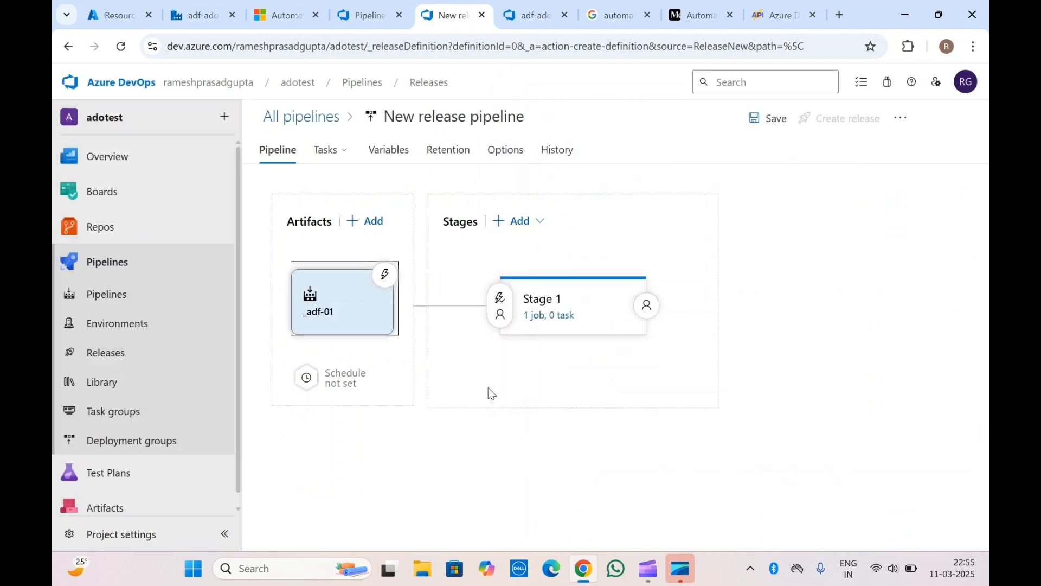
# Enable the continuous deployment trigger for the _adf-01 artifact, without branch filters
pyautogui.click(386, 277)
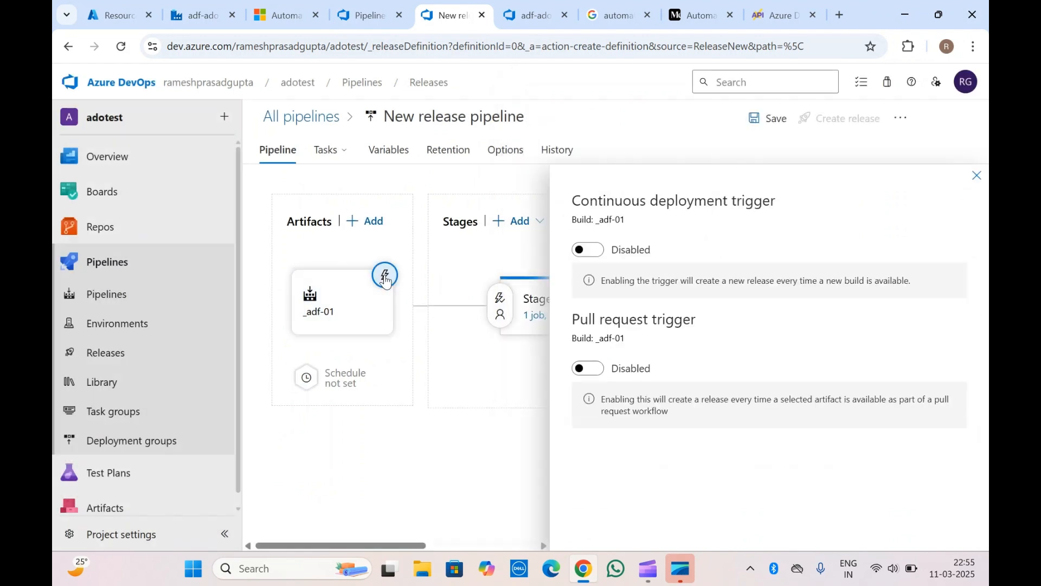
pyautogui.click(588, 250)
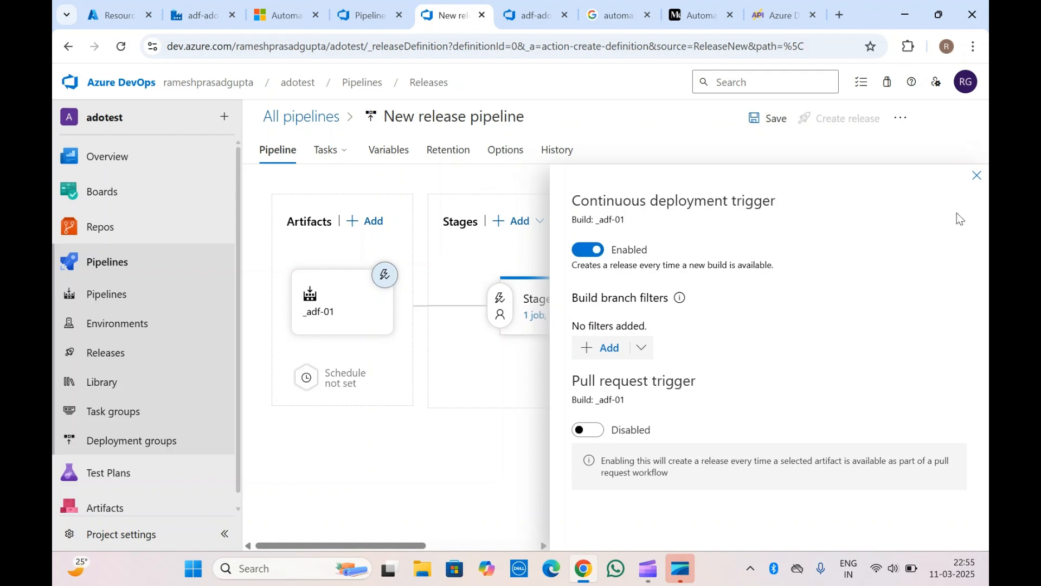
pyautogui.click(976, 175)
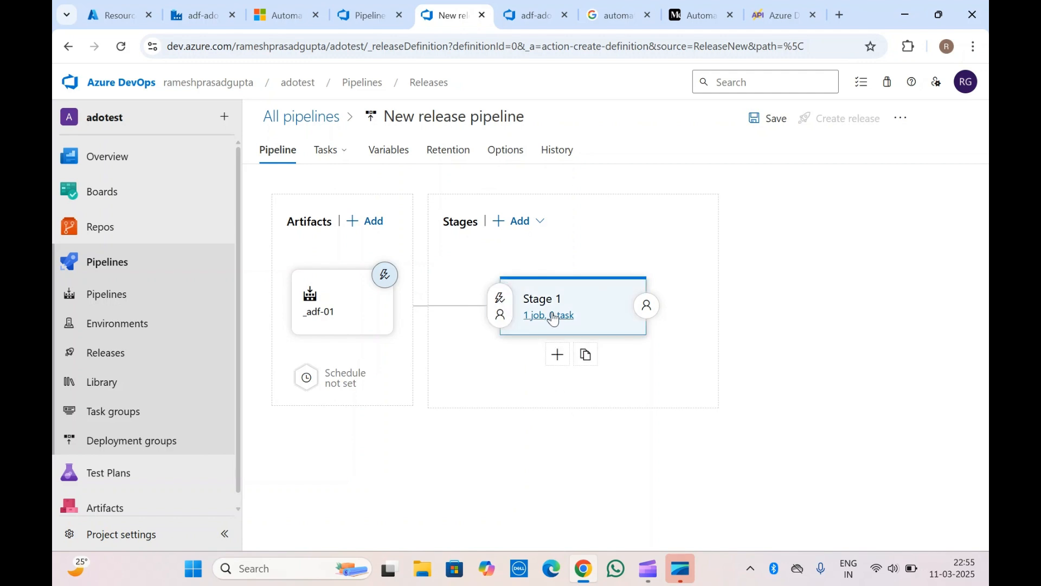
# Rename the release stage Stage 1 to Dev and close its properties
pyautogui.click(538, 295)
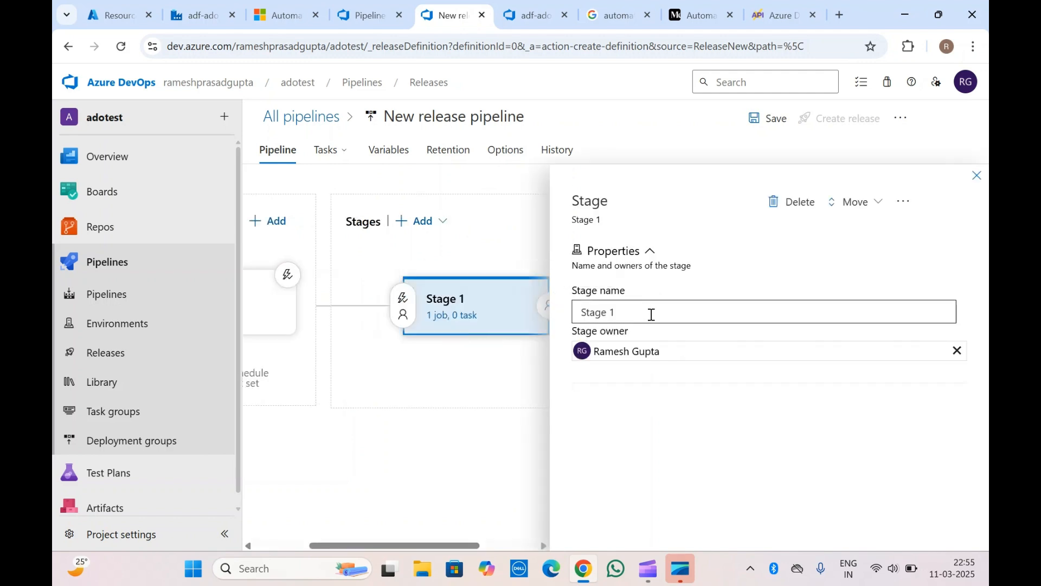
pyautogui.click(608, 311)
pyautogui.moveTo(618, 312); pyautogui.dragTo(552, 310)
pyautogui.write('Dev')
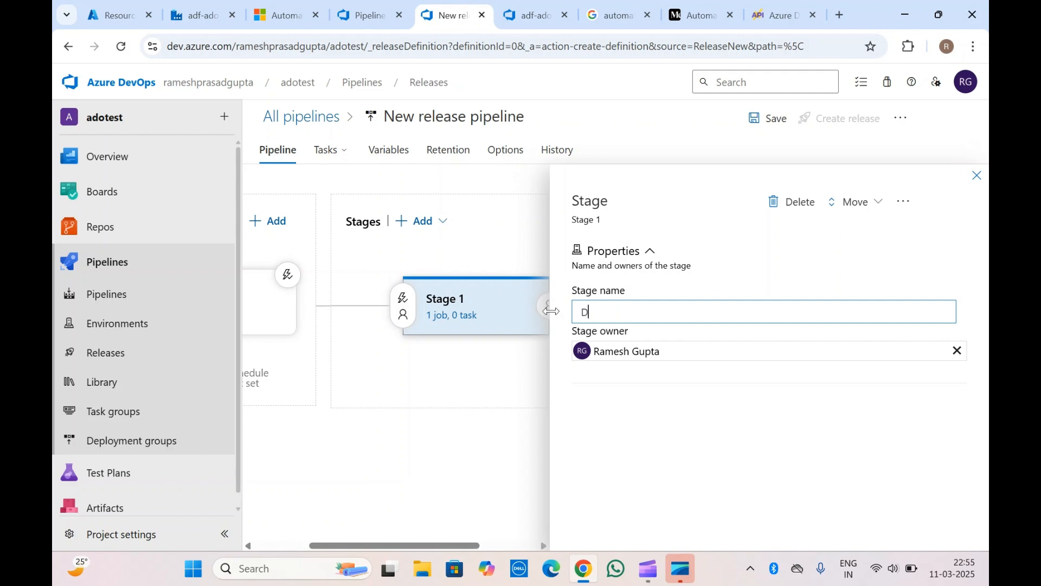
pyautogui.click(624, 468)
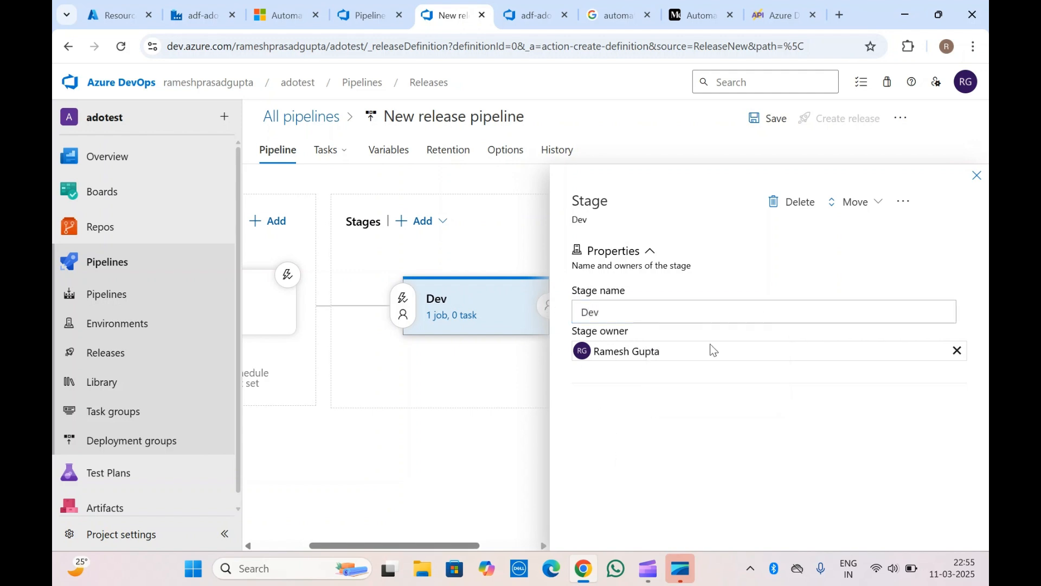
pyautogui.click(977, 175)
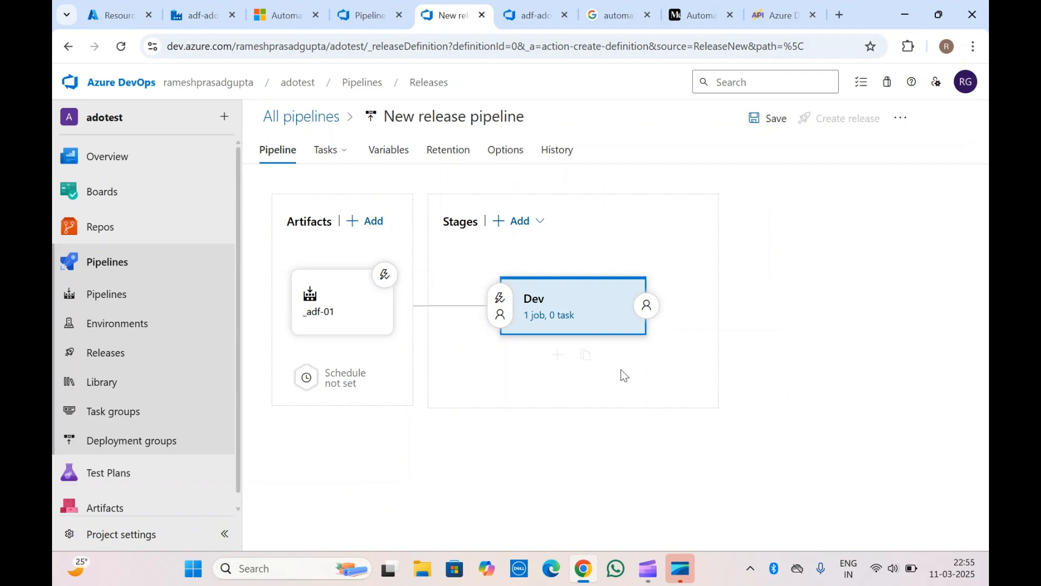
# Open the Dev stage's tasks, rename the release pipeline to "Adf - deploy" and select the agent job
pyautogui.click(551, 314)
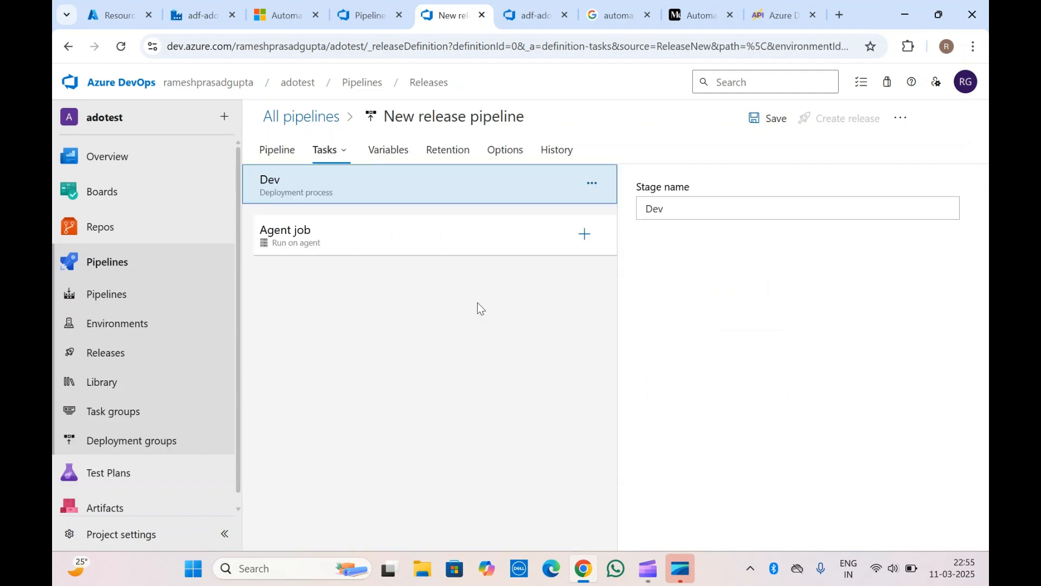
pyautogui.click(348, 230)
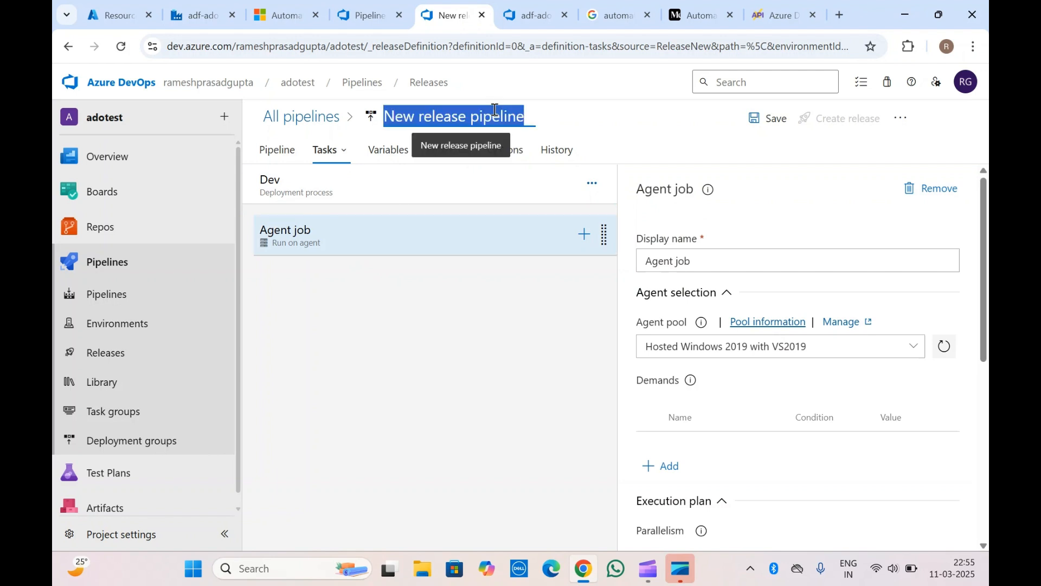
pyautogui.write('Adf')
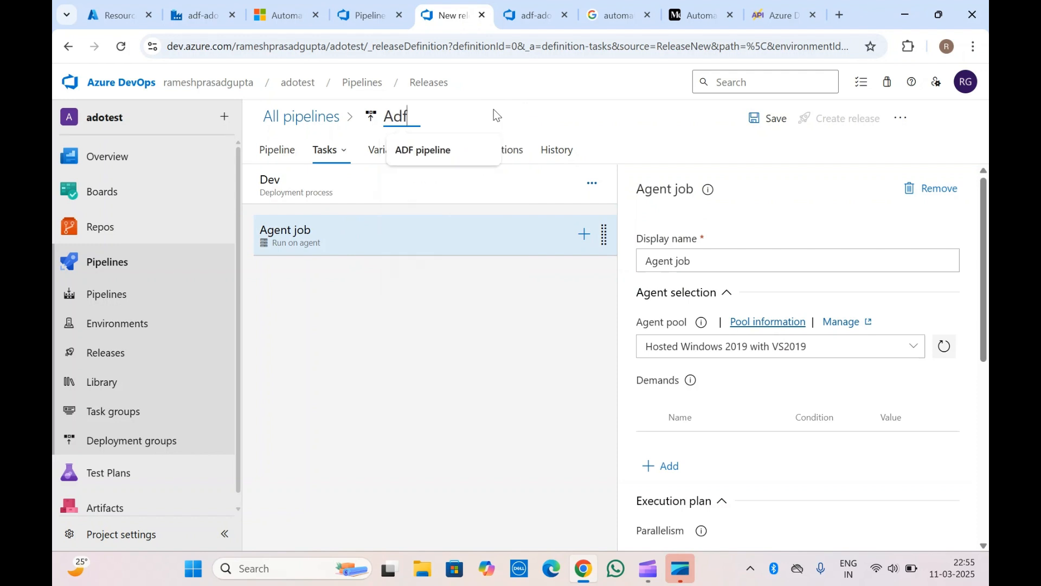
pyautogui.write(' - - ')
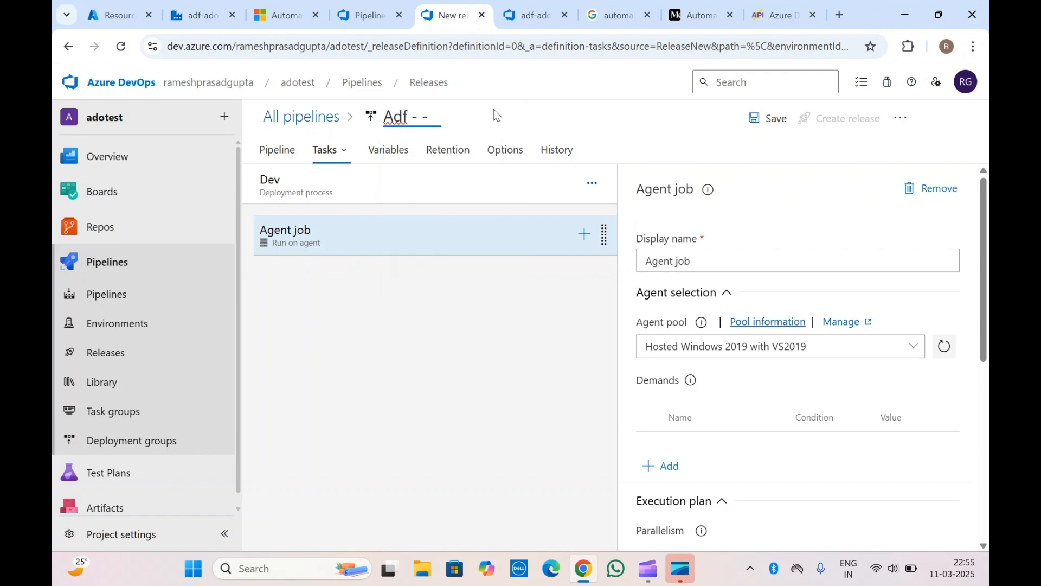
pyautogui.press('BackSpace')
pyautogui.press('BackSpace')
pyautogui.write('deploy')
pyautogui.click(388, 240)
pyautogui.click(379, 189)
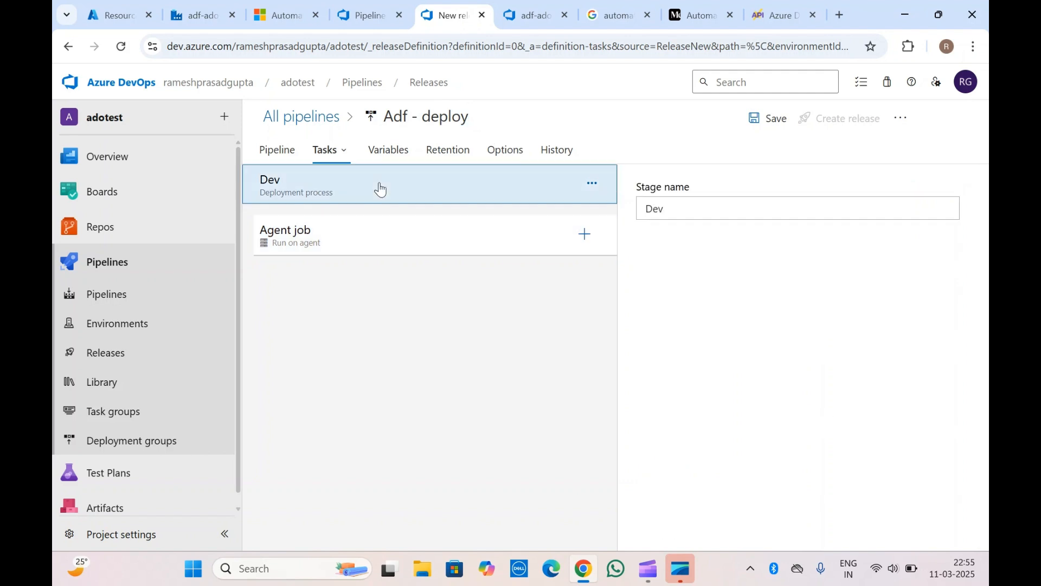
pyautogui.click(381, 237)
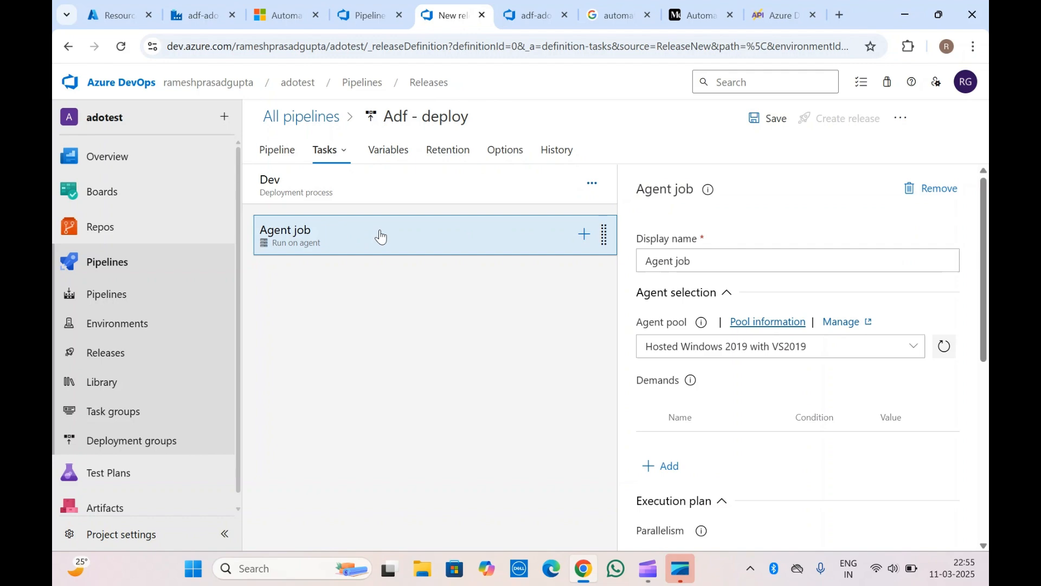
# Review the data factory's Git configuration, the build run summary and the adf_publish branch files, and return to the release pipeline
pyautogui.click(220, 15)
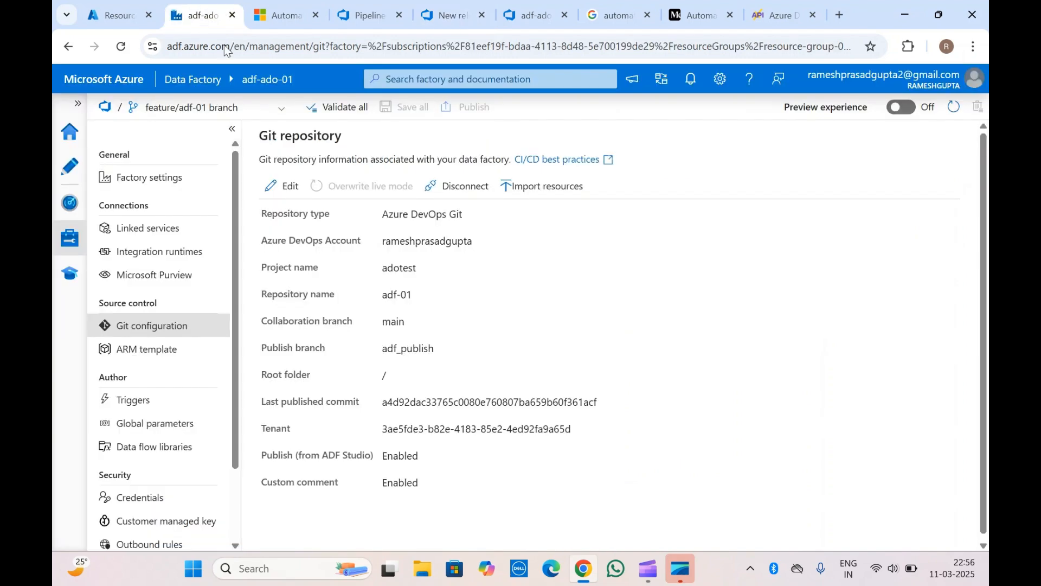
pyautogui.click(282, 25)
pyautogui.click(344, 8)
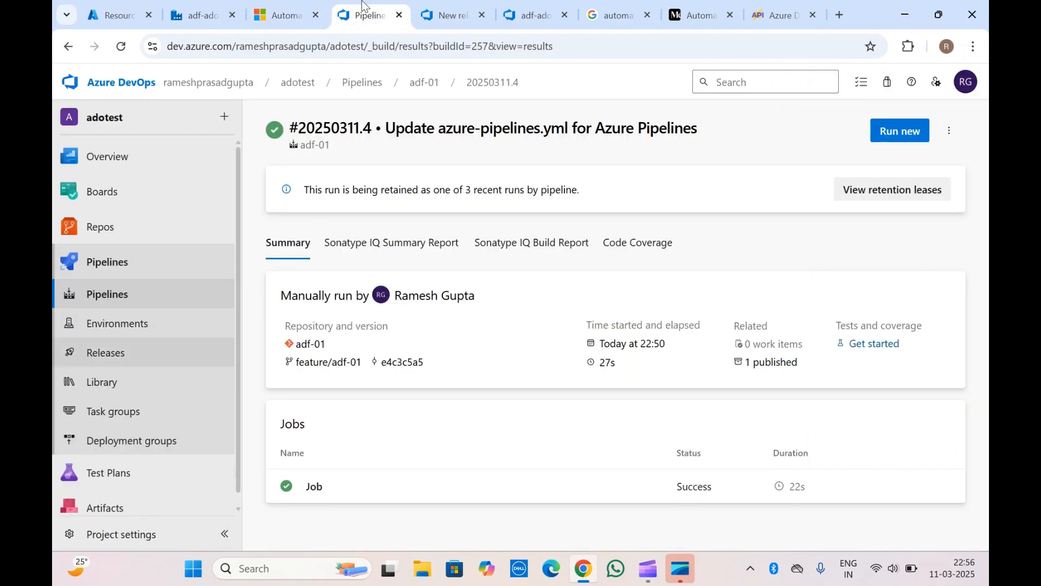
pyautogui.click(423, 6)
pyautogui.click(536, 11)
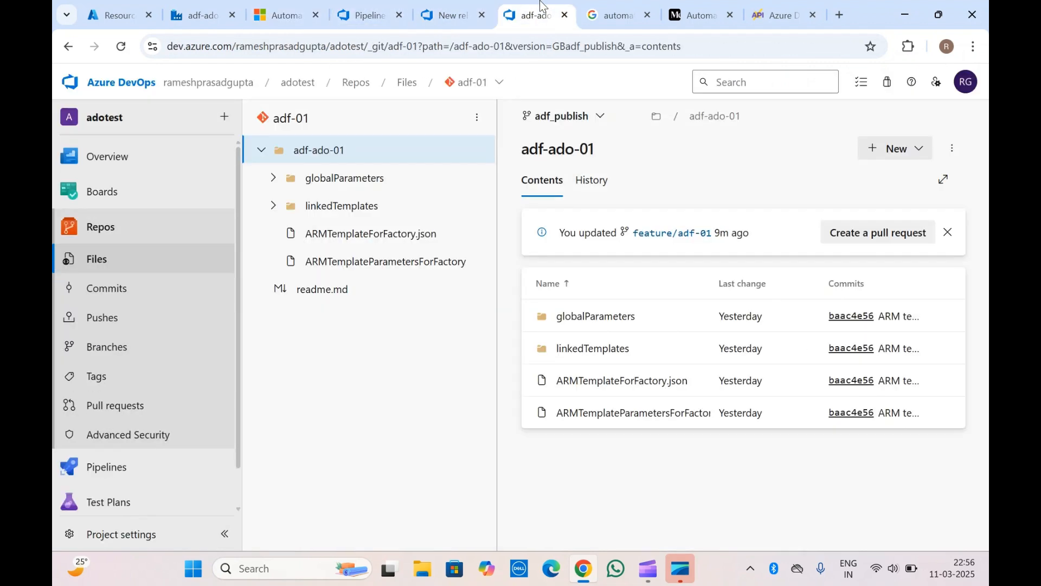
pyautogui.click(453, 13)
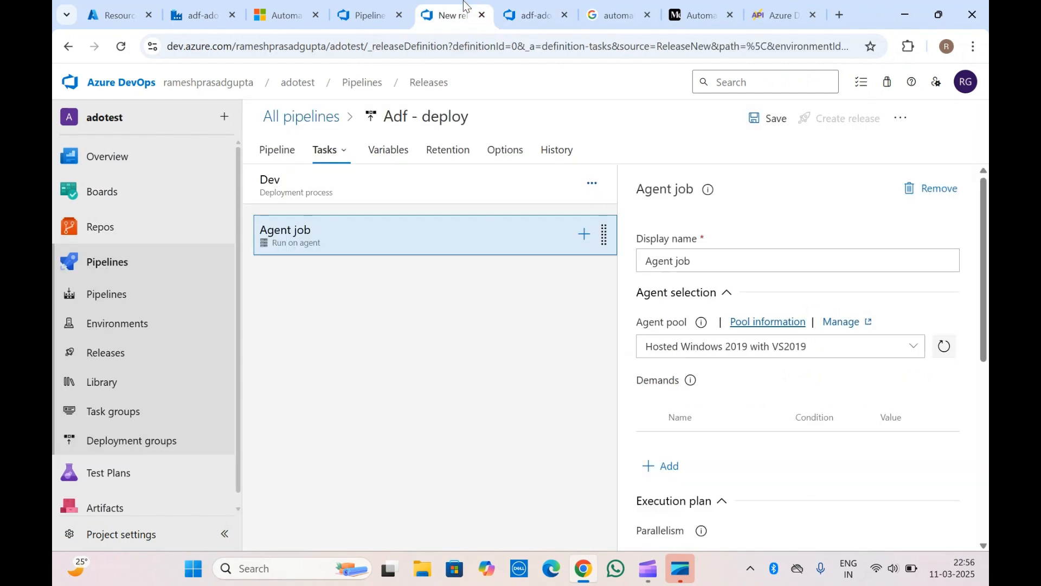
# Find the Azure PowerShell task, add it to the Dev stage's agent job and open its settings
pyautogui.click(585, 234)
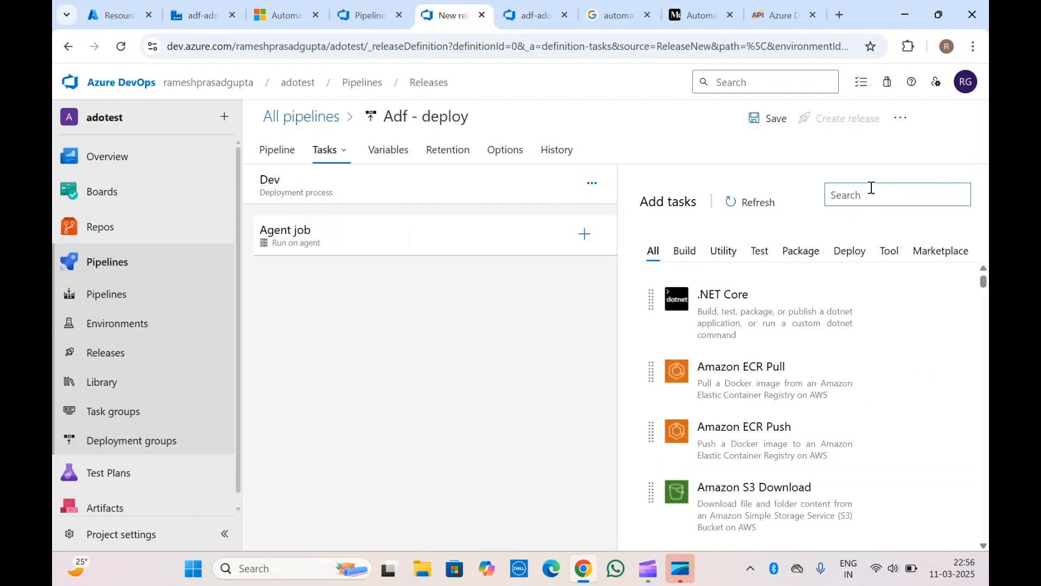
pyautogui.write('az po')
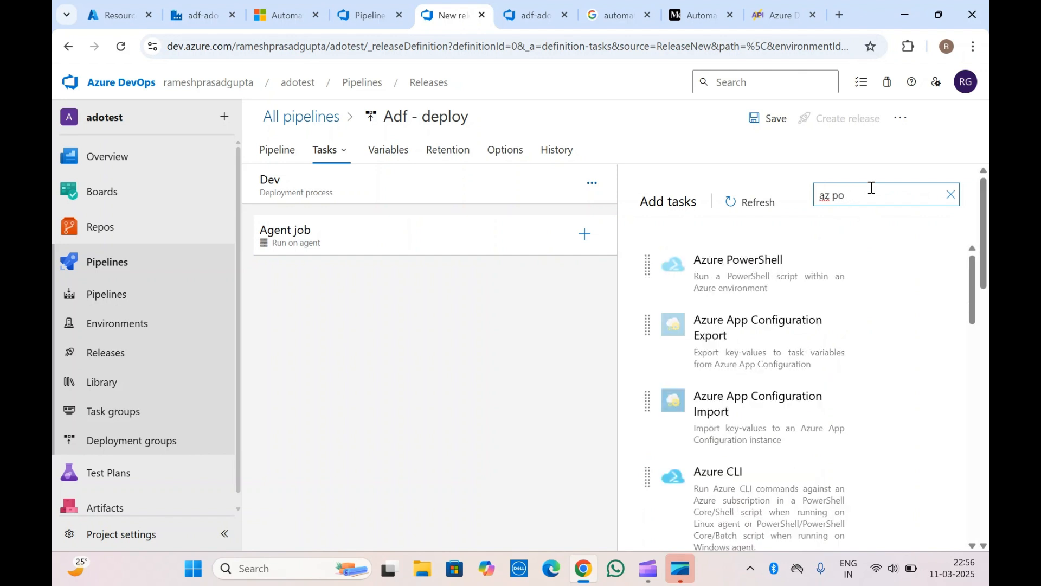
pyautogui.moveTo(855, 318)
pyautogui.click(893, 332)
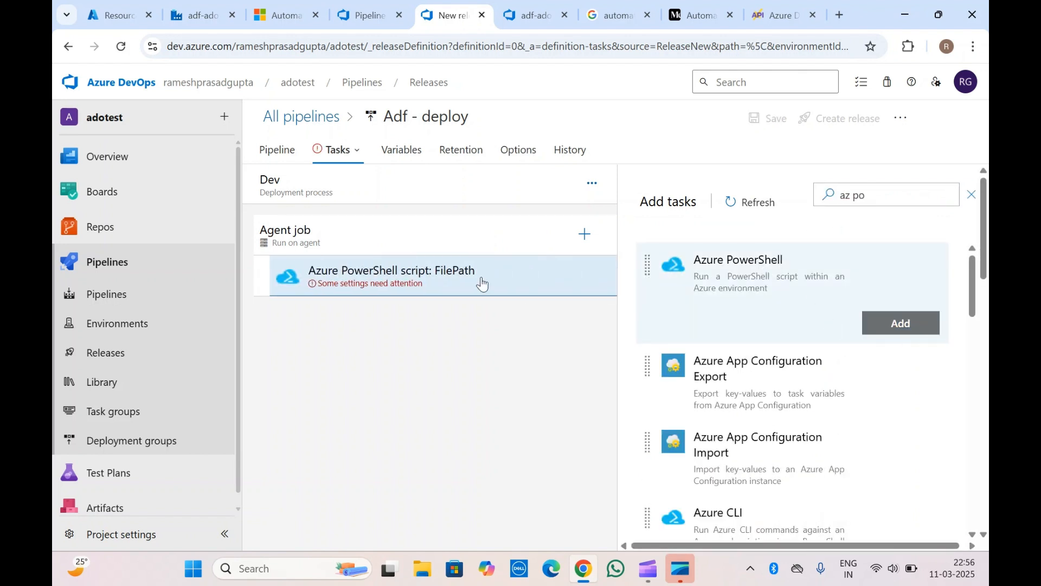
pyautogui.click(333, 285)
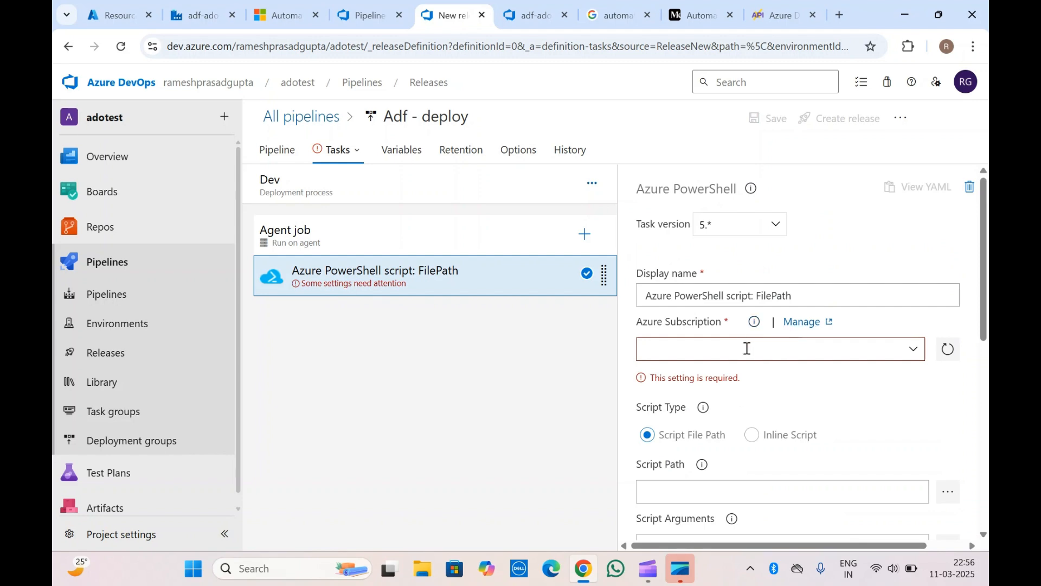
pyautogui.click(674, 276)
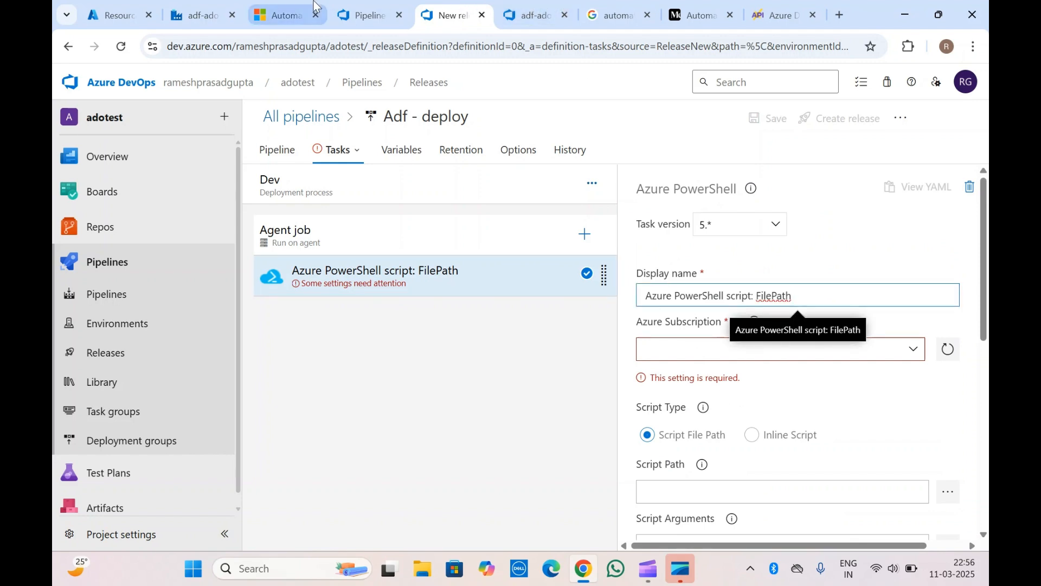
# Look through the Data Factory documentation's Continuous integration and delivery section and open the Automate with Azure Pipelines releases article
pyautogui.click(279, 15)
pyautogui.scroll(-2, 488, 342)
pyautogui.scroll(-15, 488, 342)
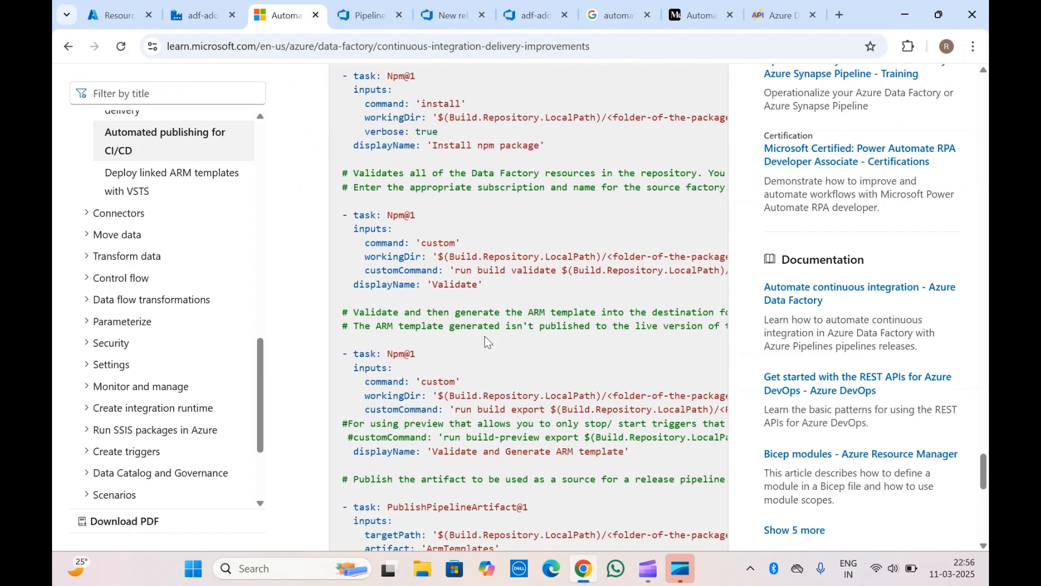
pyautogui.scroll(7, 140, 236)
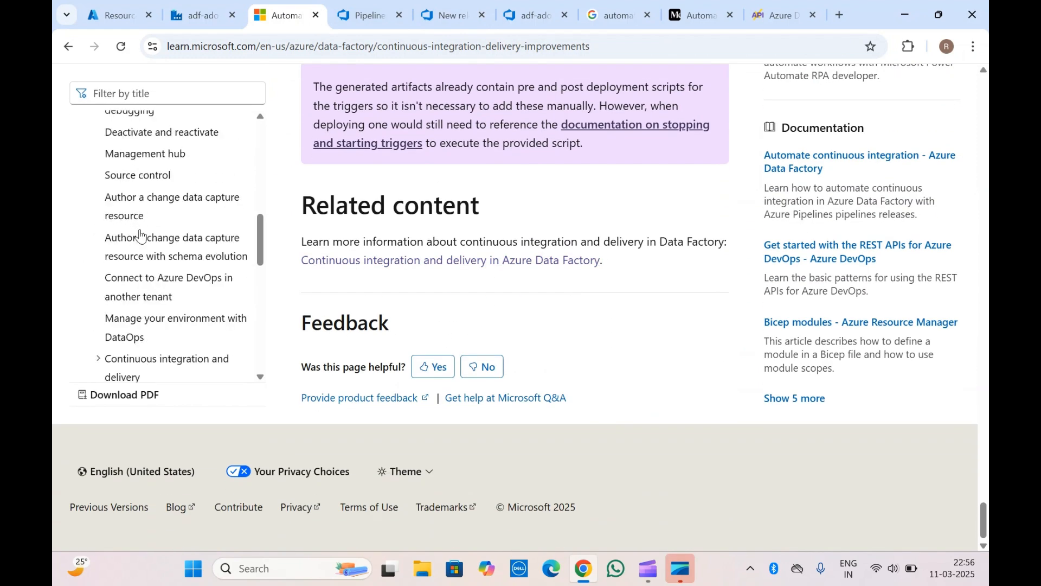
pyautogui.scroll(-2, 140, 236)
pyautogui.scroll(-3, 139, 236)
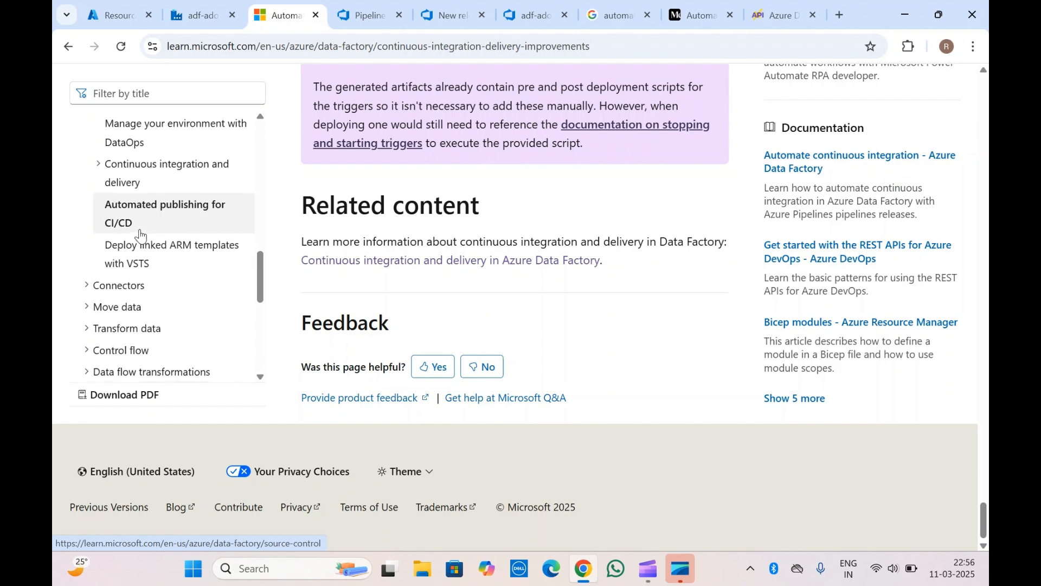
pyautogui.scroll(5, 343, 248)
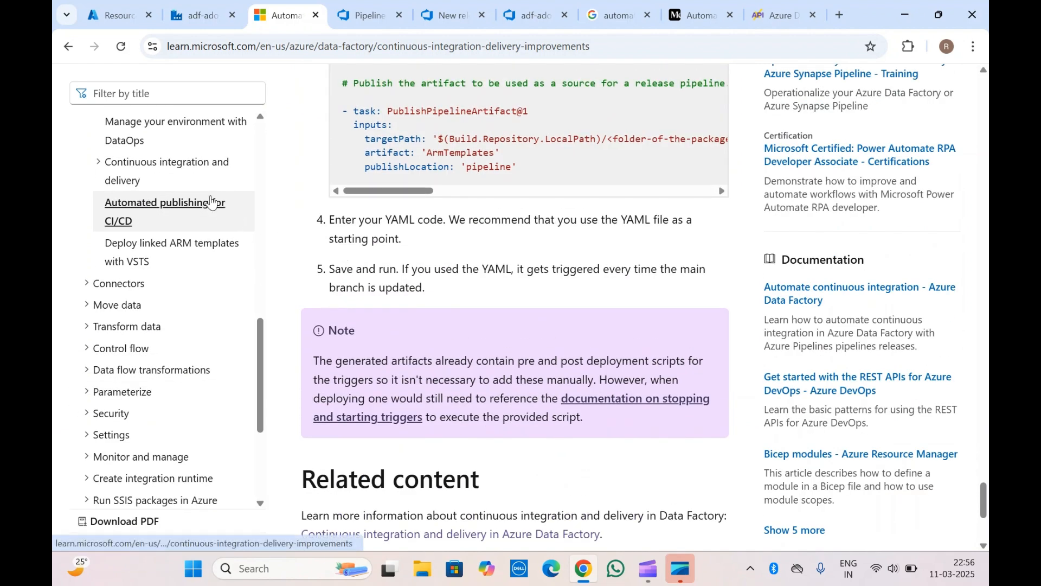
pyautogui.scroll(3, 217, 206)
pyautogui.scroll(3, 187, 233)
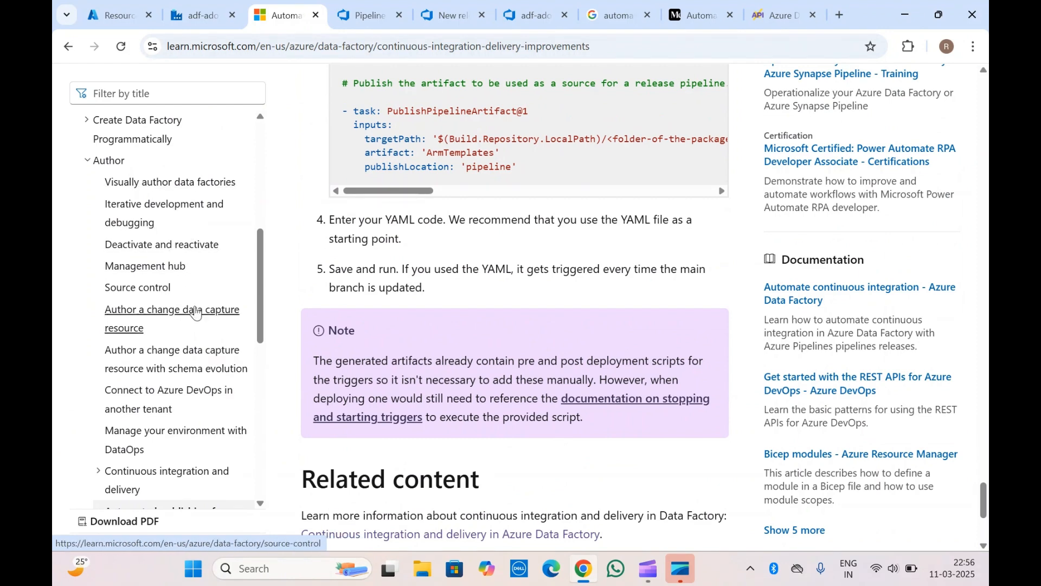
pyautogui.scroll(-5, 198, 324)
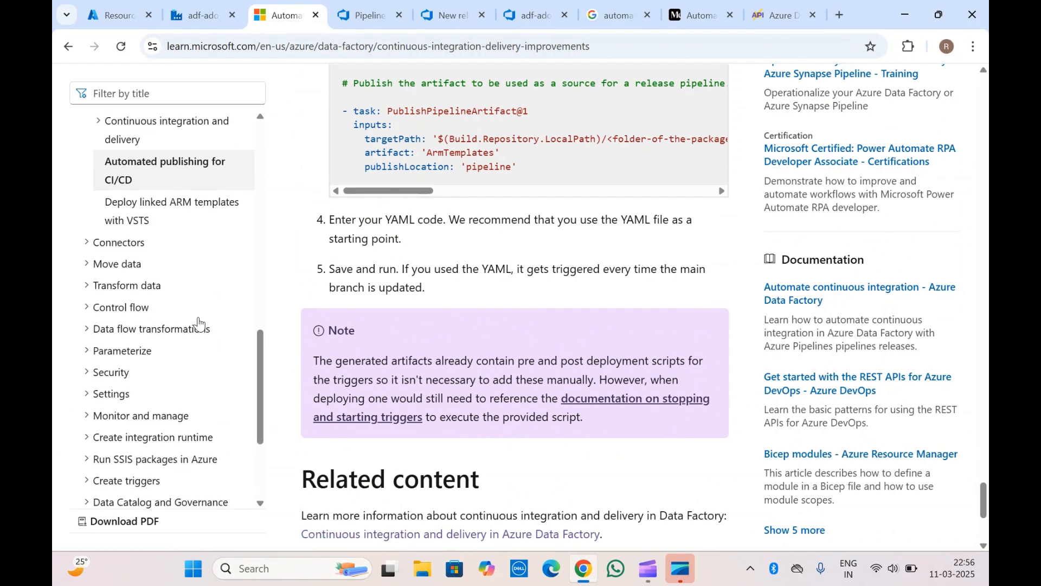
pyautogui.scroll(3, 200, 324)
pyautogui.click(106, 276)
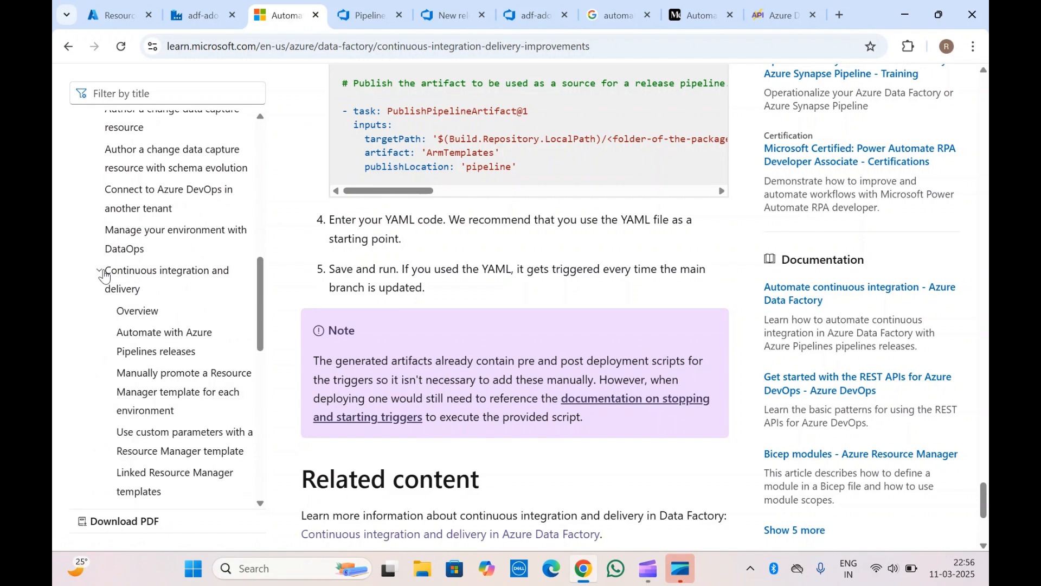
pyautogui.scroll(-2, 109, 274)
pyautogui.click(133, 268)
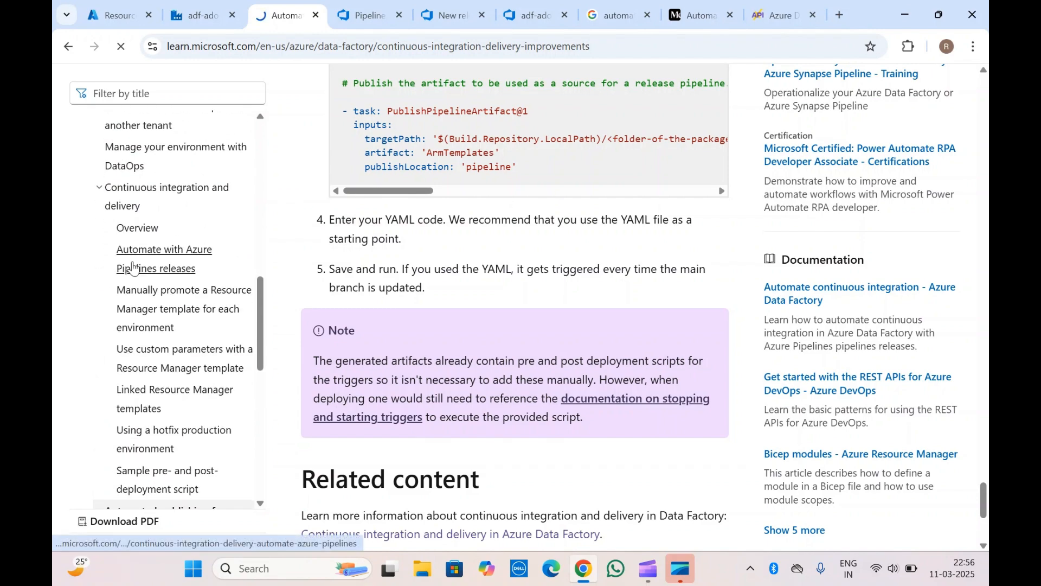
# Examine the Azure Pipelines release article's sections on the deployment task, creating a release, Key Vault secrets and updating active triggers
pyautogui.scroll(-20, 411, 257)
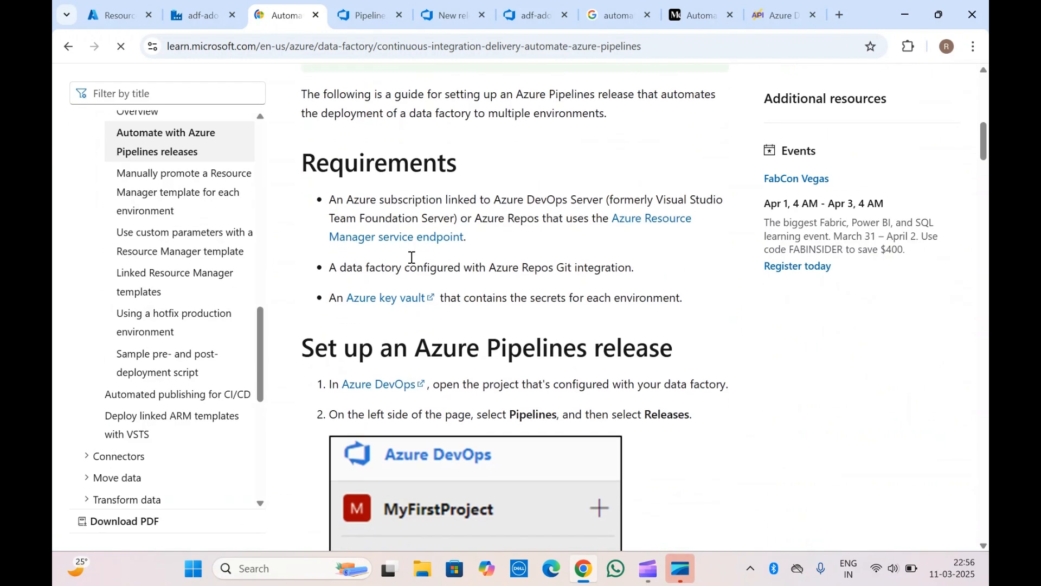
pyautogui.scroll(-20, 413, 263)
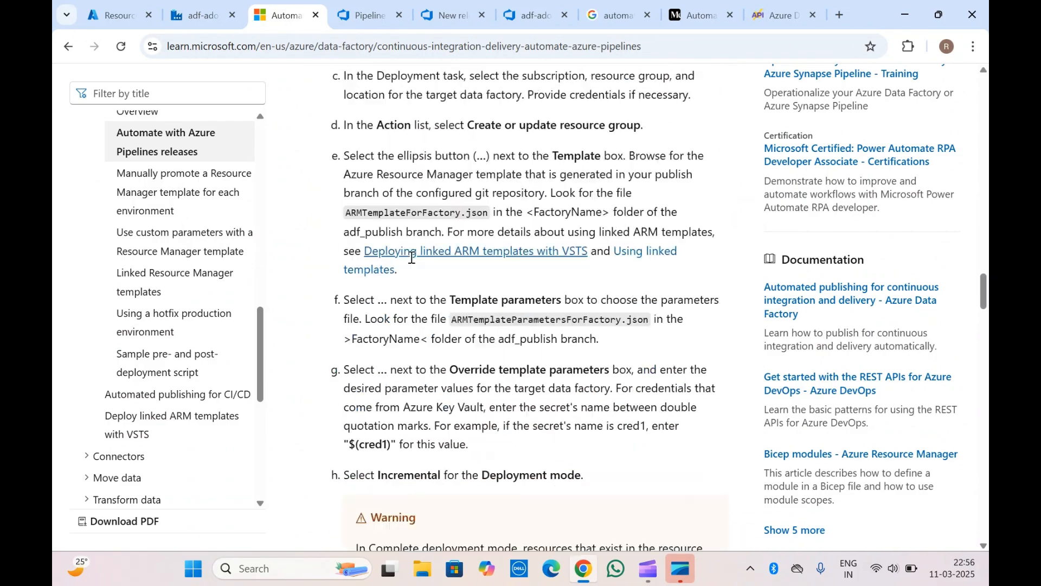
pyautogui.scroll(-20, 413, 264)
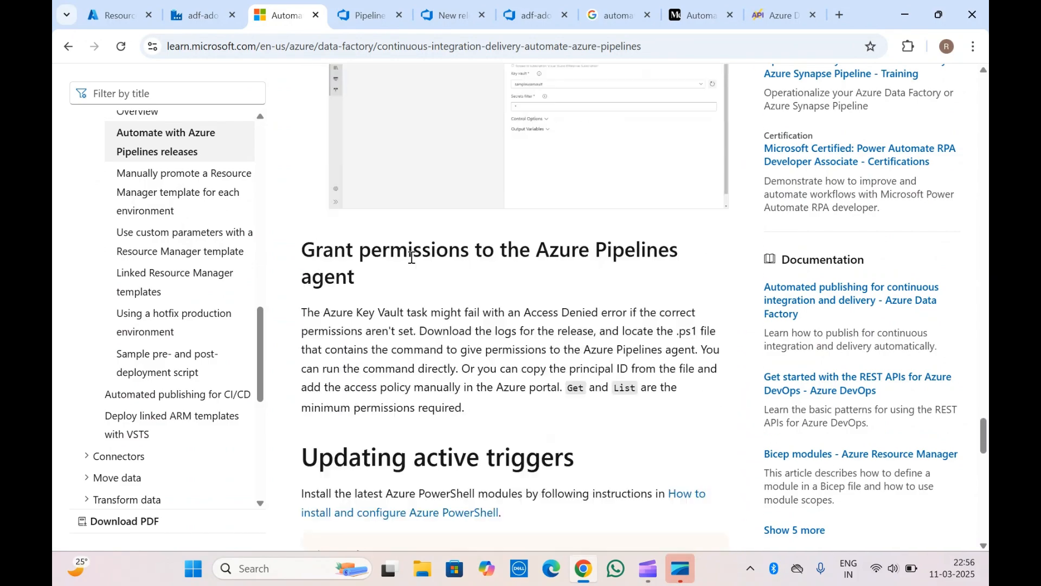
pyautogui.scroll(20, 411, 264)
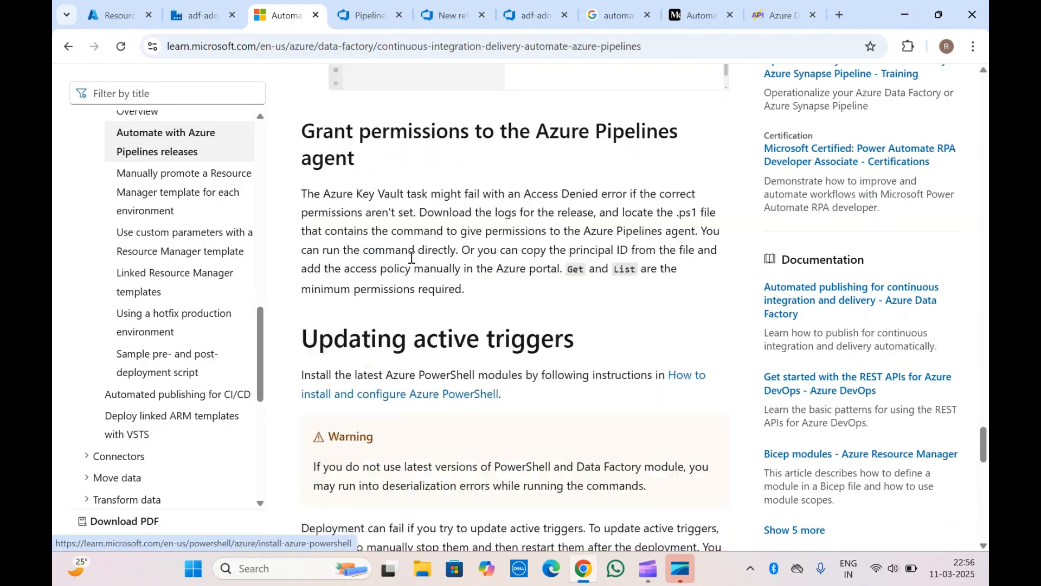
pyautogui.scroll(20, 411, 257)
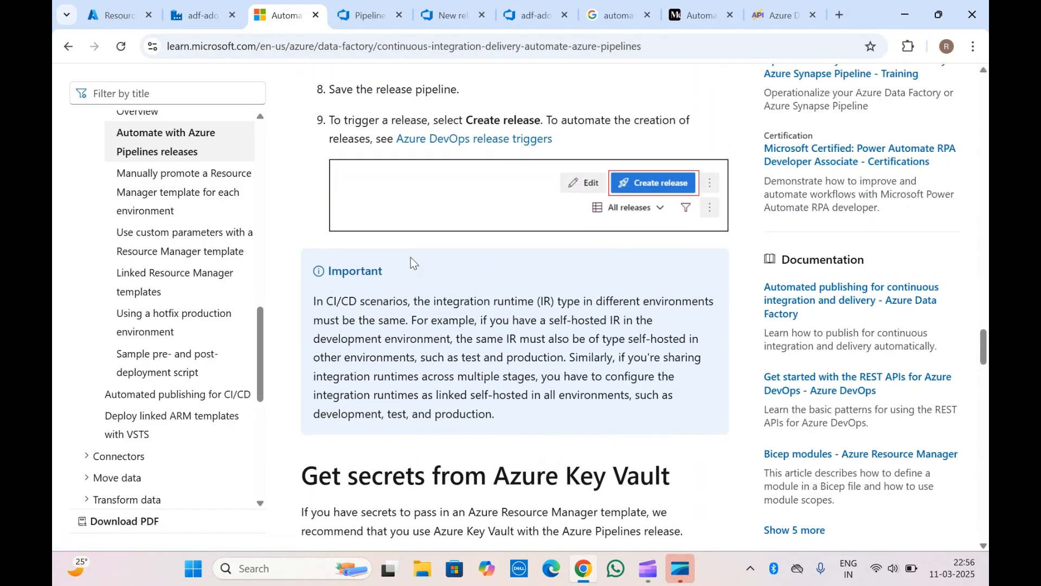
pyautogui.scroll(15, 411, 257)
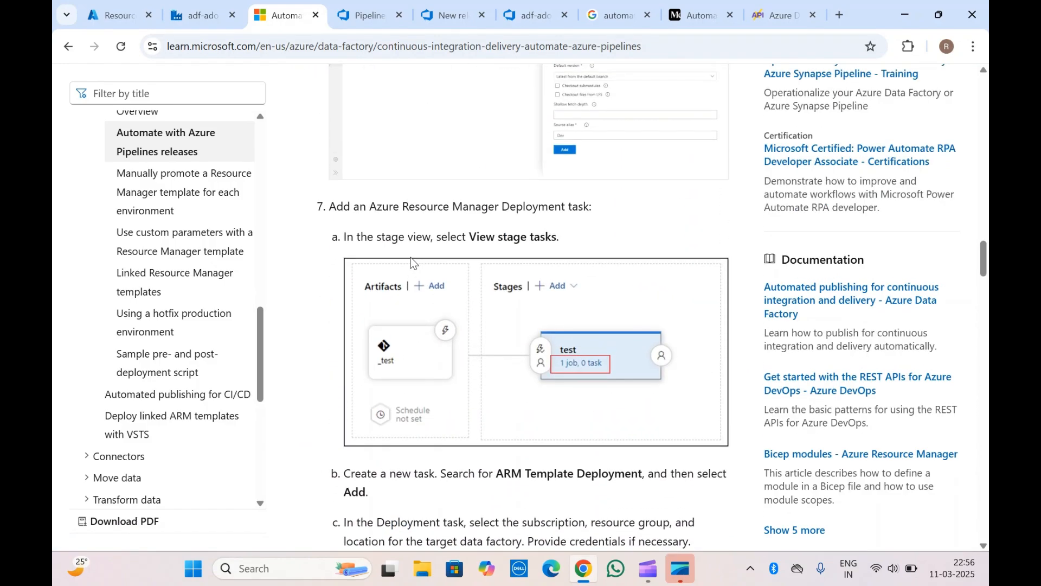
pyautogui.scroll(15, 411, 257)
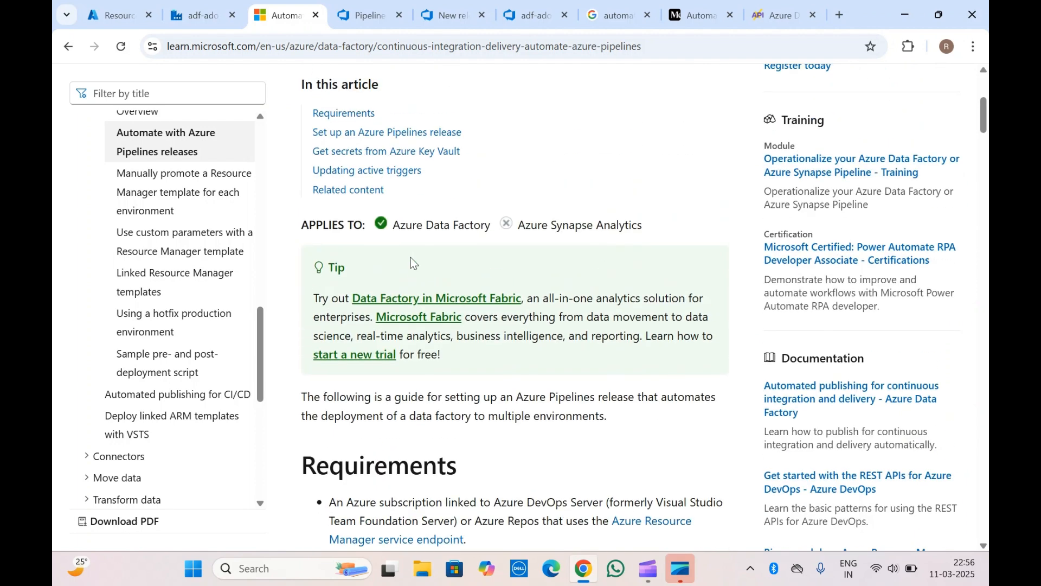
pyautogui.scroll(2, 185, 236)
pyautogui.scroll(-1, 182, 236)
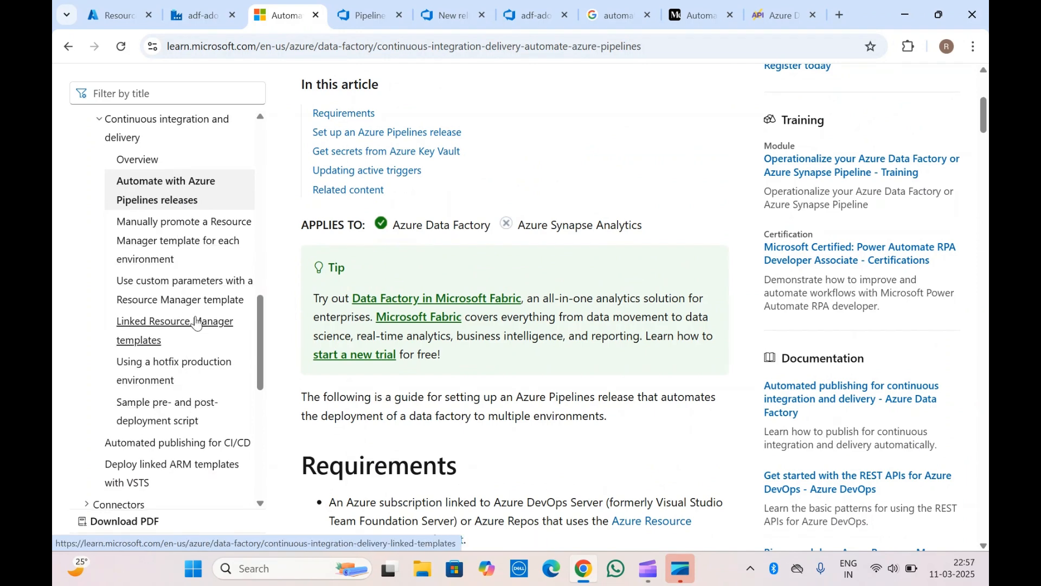
# Open the Sample pre- and post-deployment script article and review its script arguments for predeployment and postdeployment
pyautogui.click(172, 413)
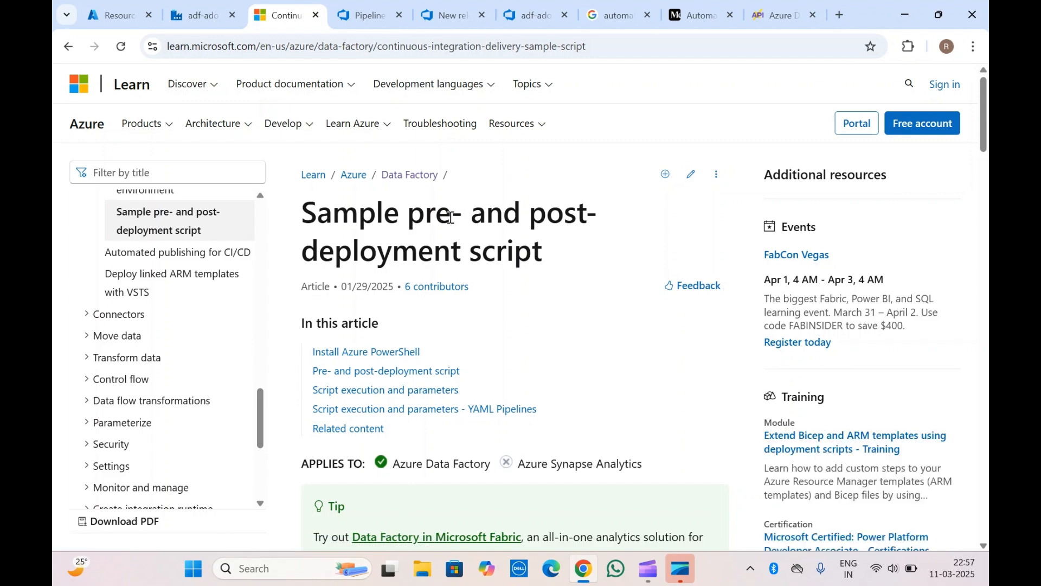
pyautogui.scroll(-15, 386, 226)
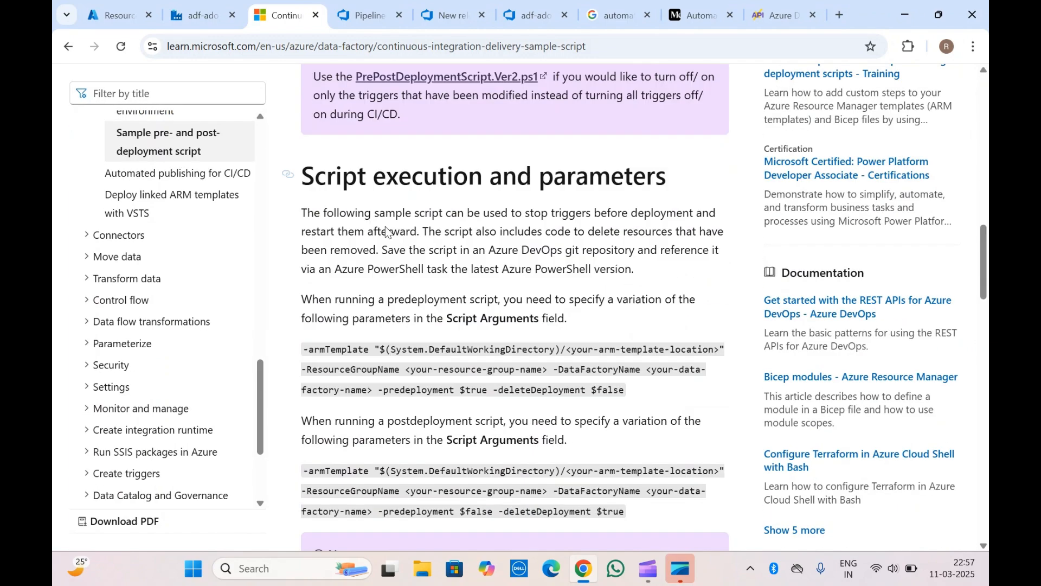
pyautogui.scroll(-1, 385, 226)
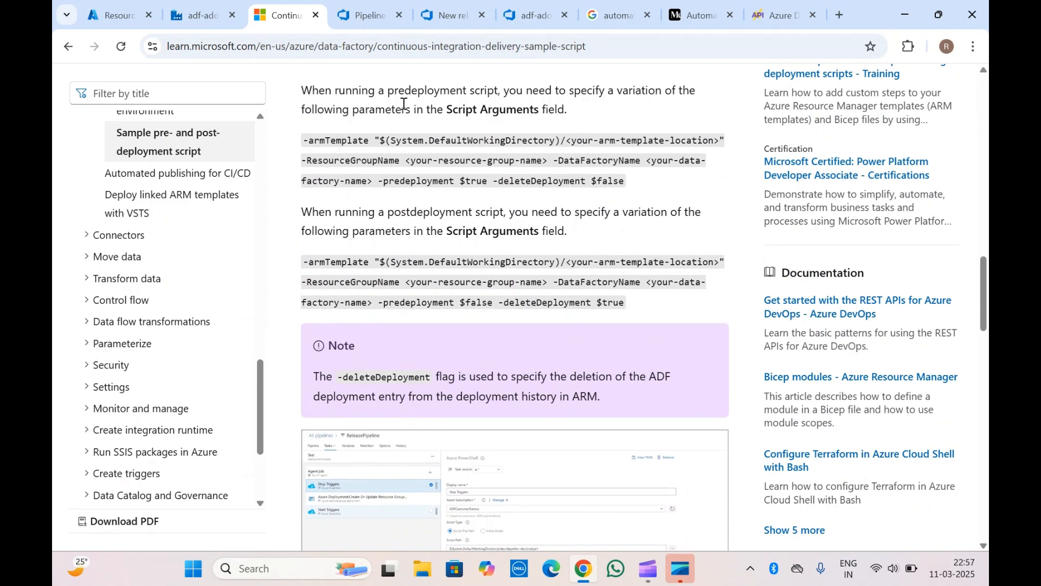
# Close the leftover web search and two article pages, and bring up the adf-ado-01 repository files
pyautogui.click(647, 16)
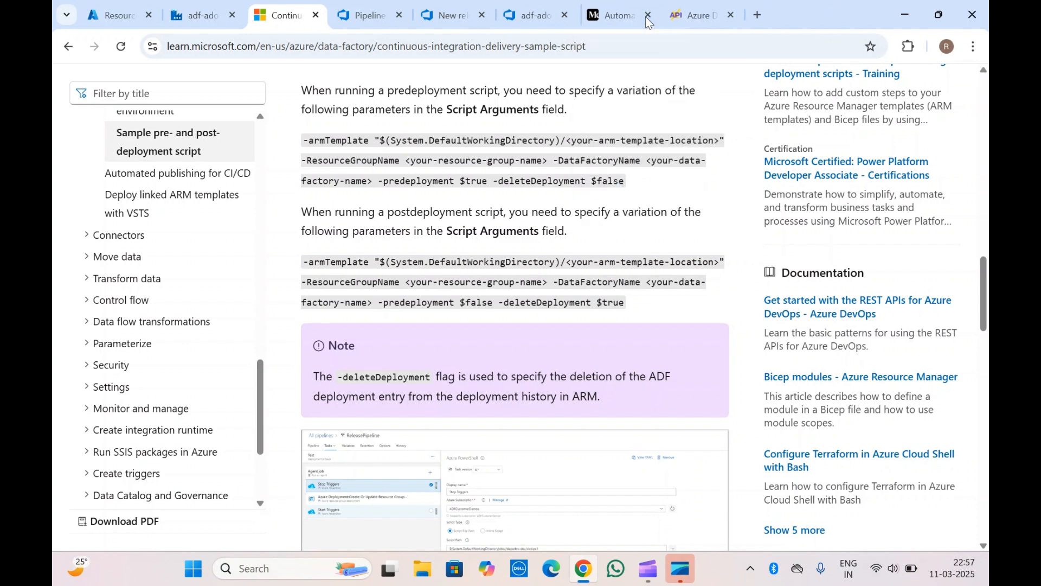
pyautogui.click(647, 16)
pyautogui.click(647, 16)
pyautogui.click(601, 7)
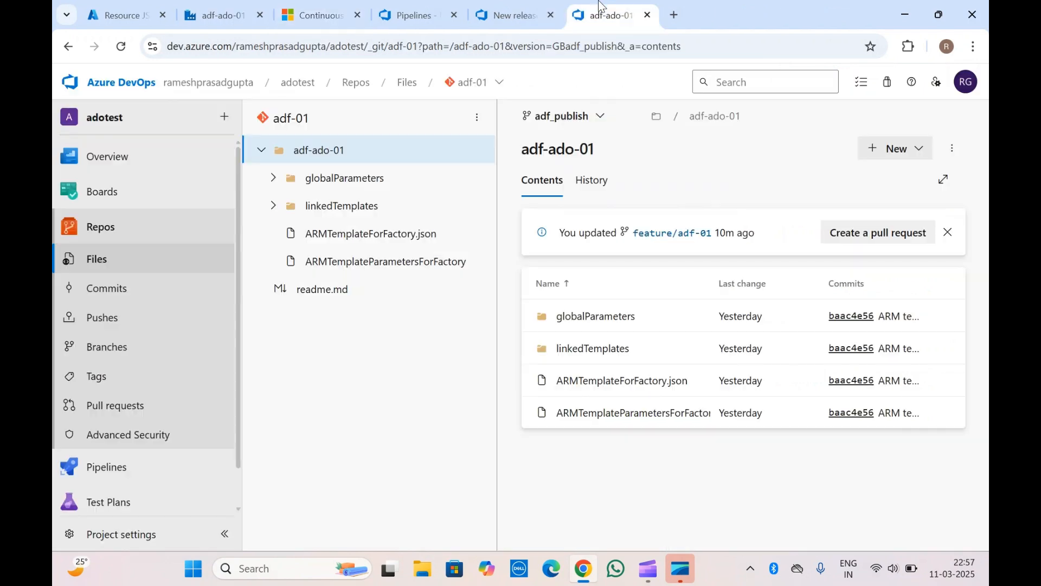
# Return to the release pipeline and set the Azure PowerShell task's subscription to the second available service connection, the dev test subscription
pyautogui.click(512, 15)
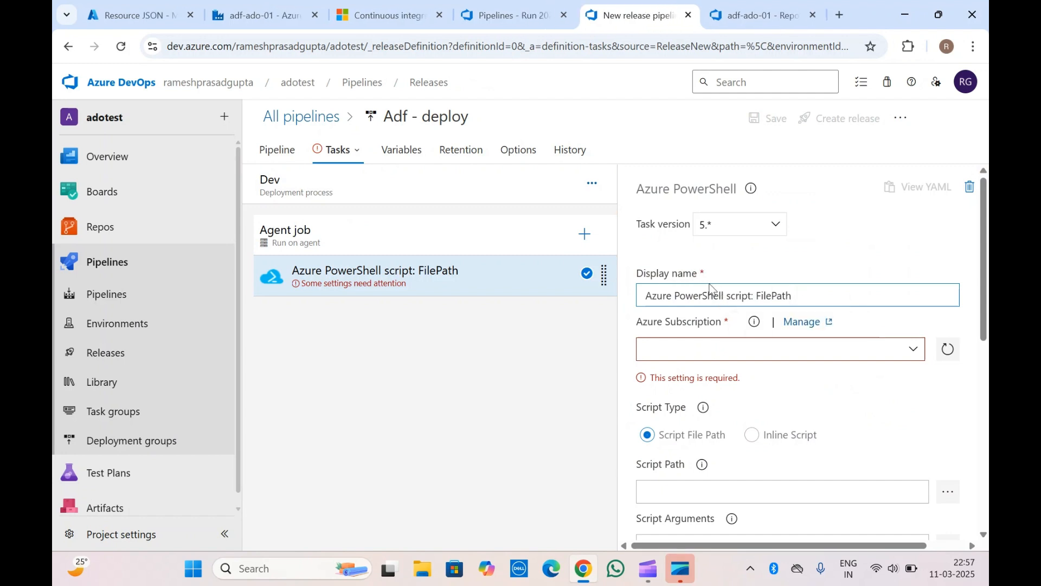
pyautogui.click(916, 353)
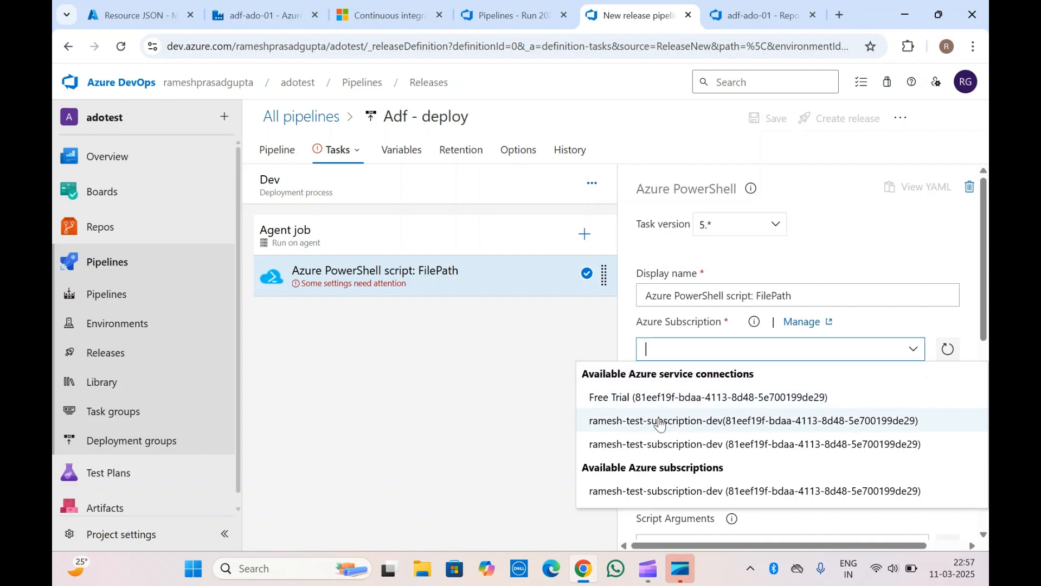
pyautogui.click(695, 421)
pyautogui.scroll(-2, 694, 258)
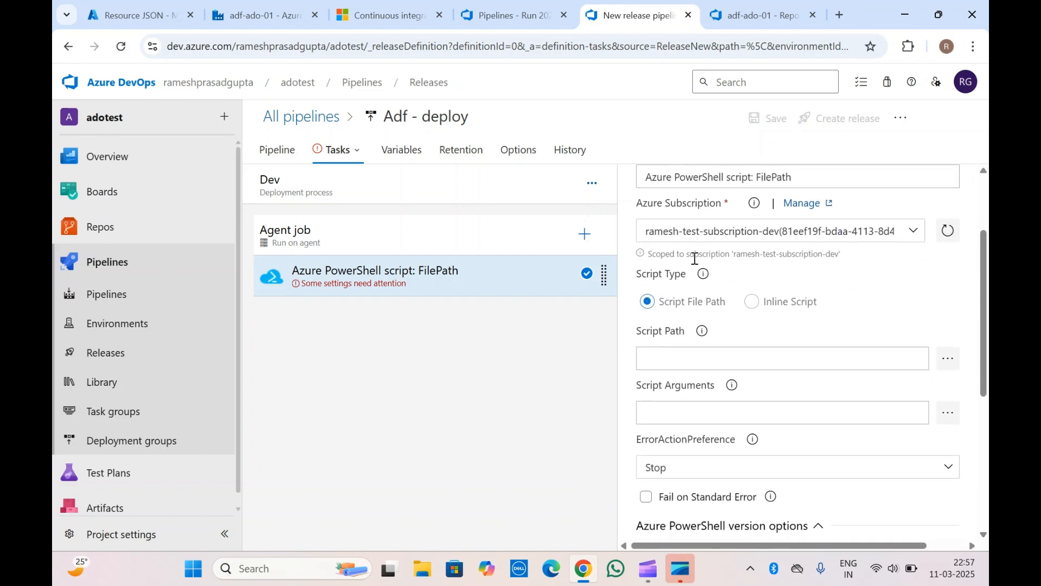
pyautogui.click(752, 301)
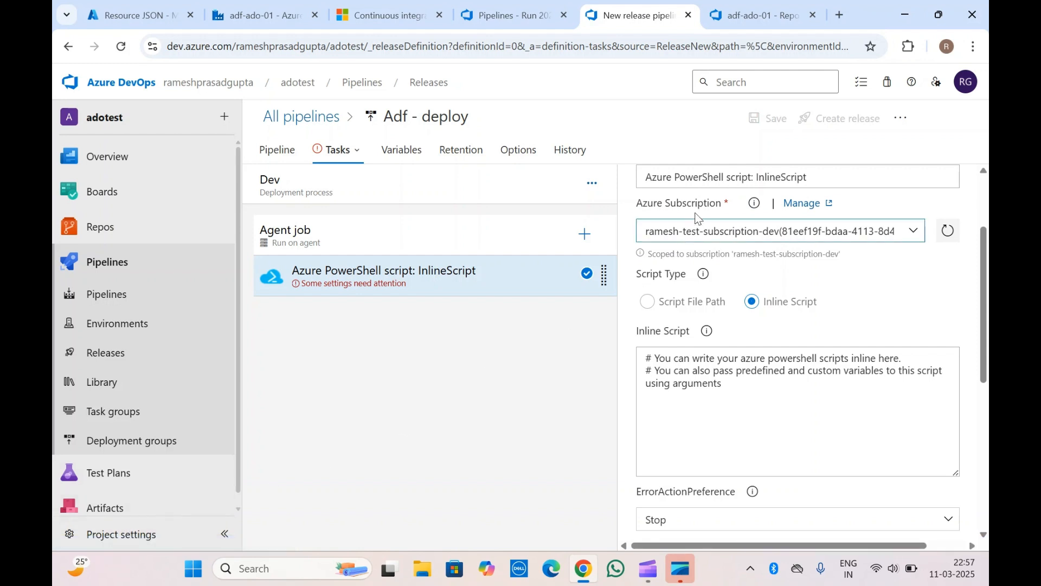
pyautogui.scroll(2, 697, 204)
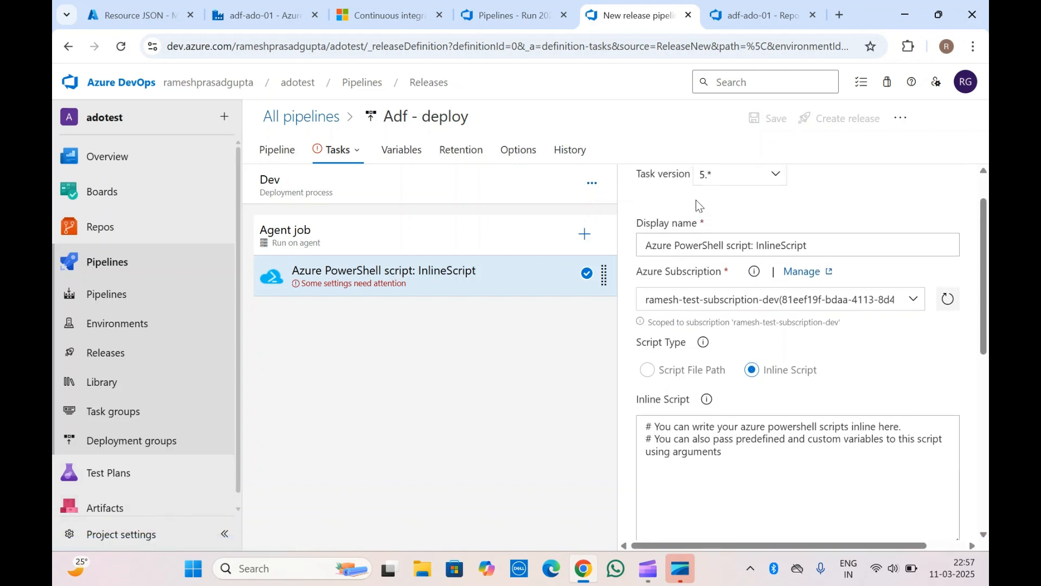
pyautogui.scroll(-3, 675, 291)
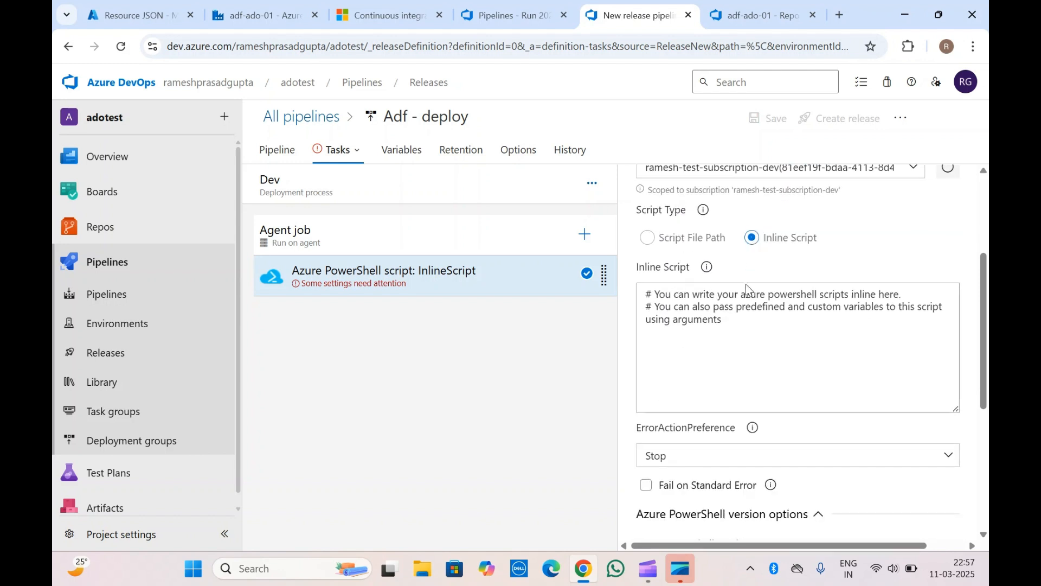
pyautogui.click(730, 346)
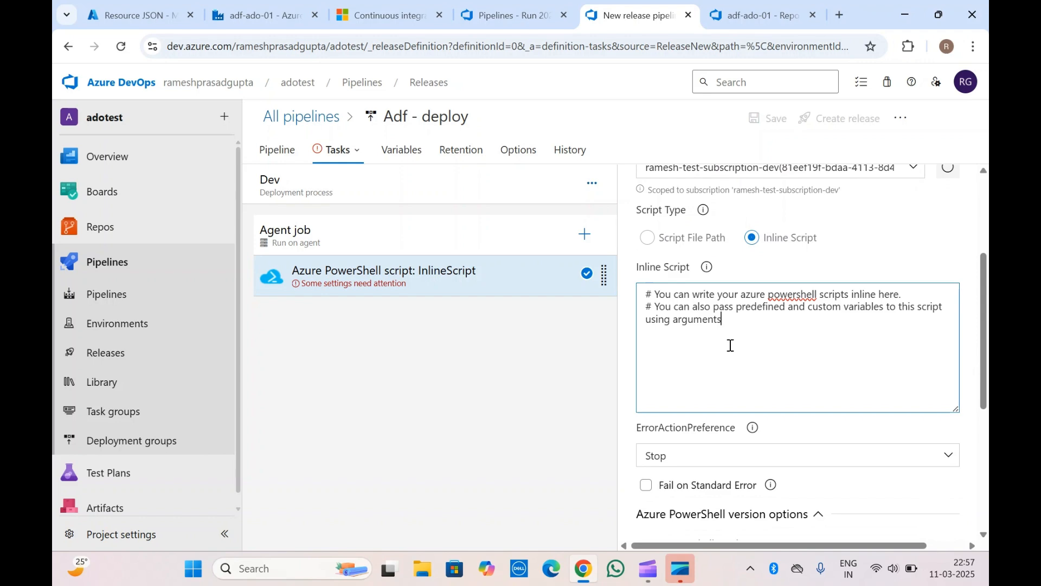
pyautogui.click(519, 12)
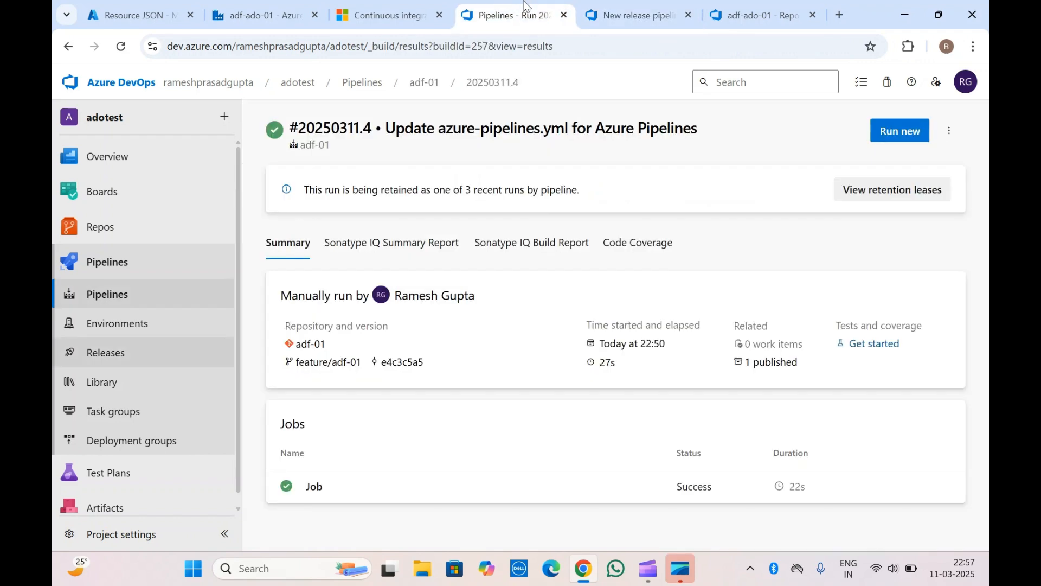
pyautogui.click(631, 9)
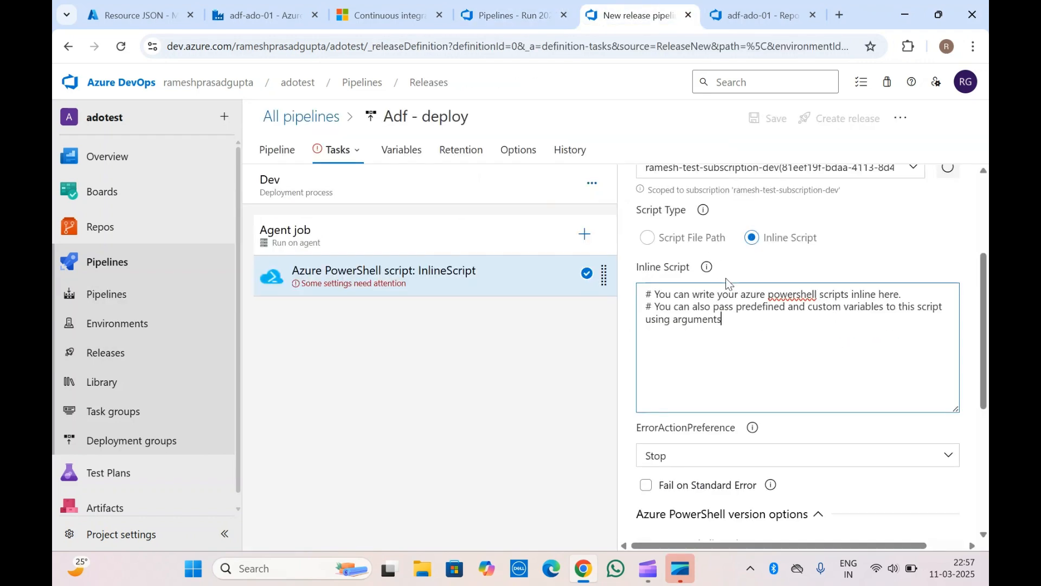
pyautogui.click(650, 238)
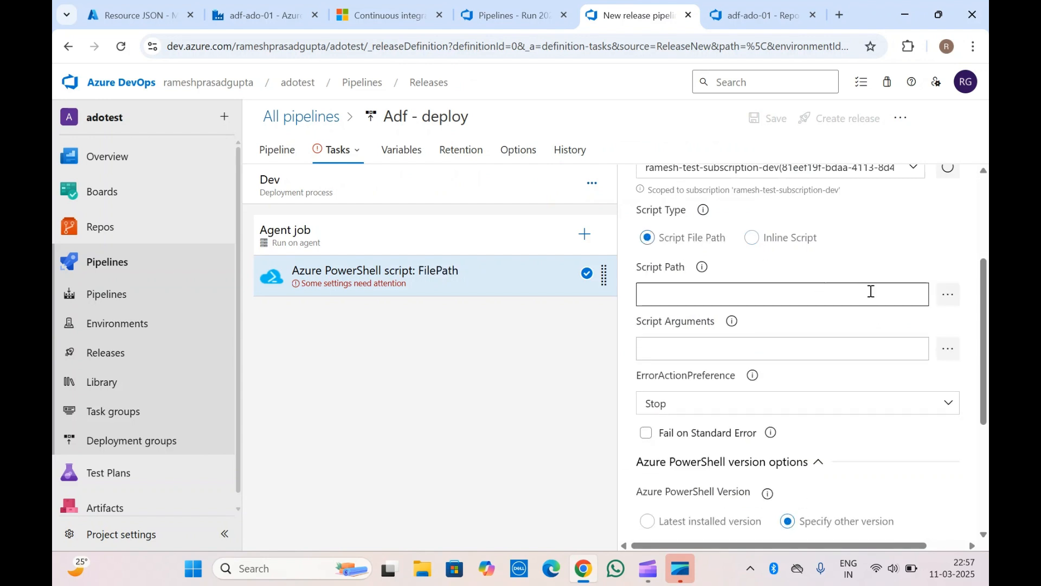
# Set the task's script path to PrePostDeploymentScript.ps1 in the ArmTemplates folder of the _adf-01 build artifact
pyautogui.click(949, 295)
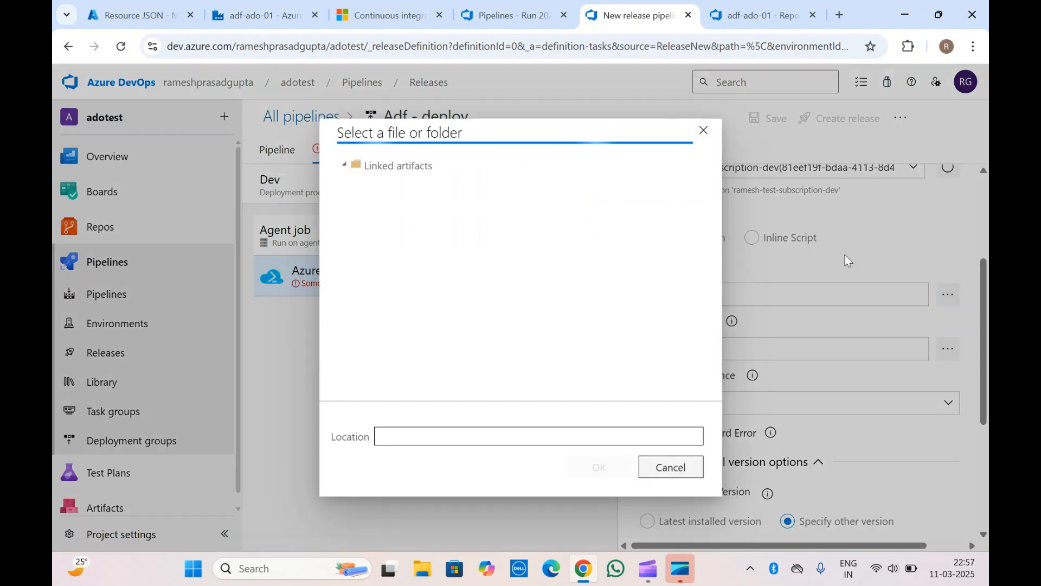
pyautogui.click(356, 183)
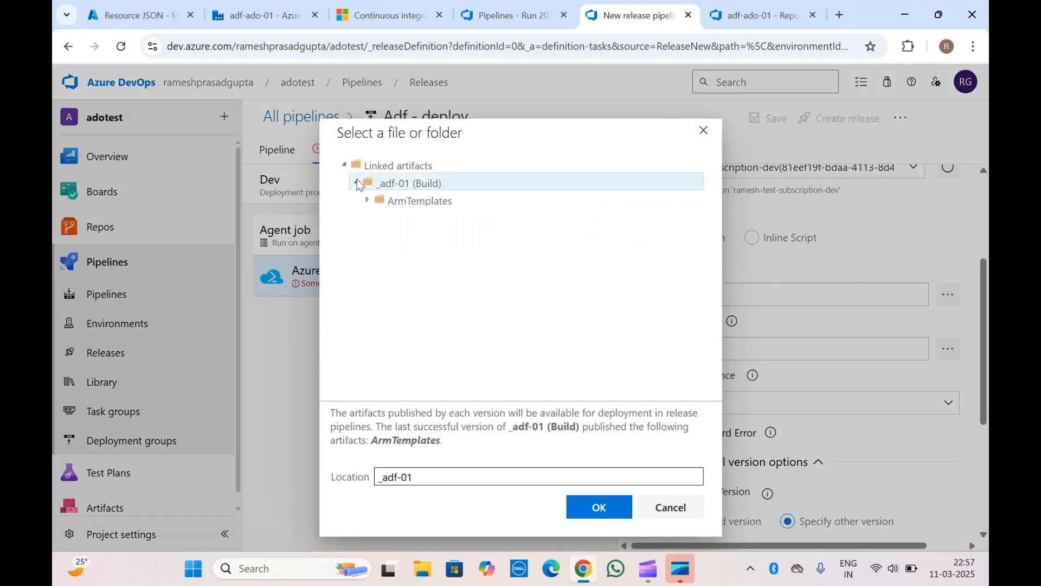
pyautogui.click(365, 201)
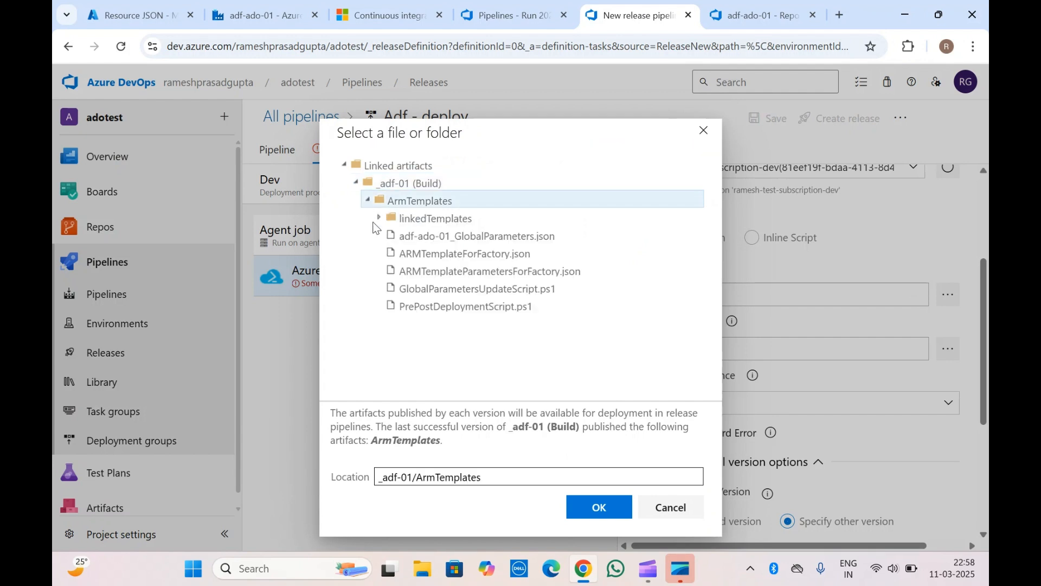
pyautogui.click(462, 307)
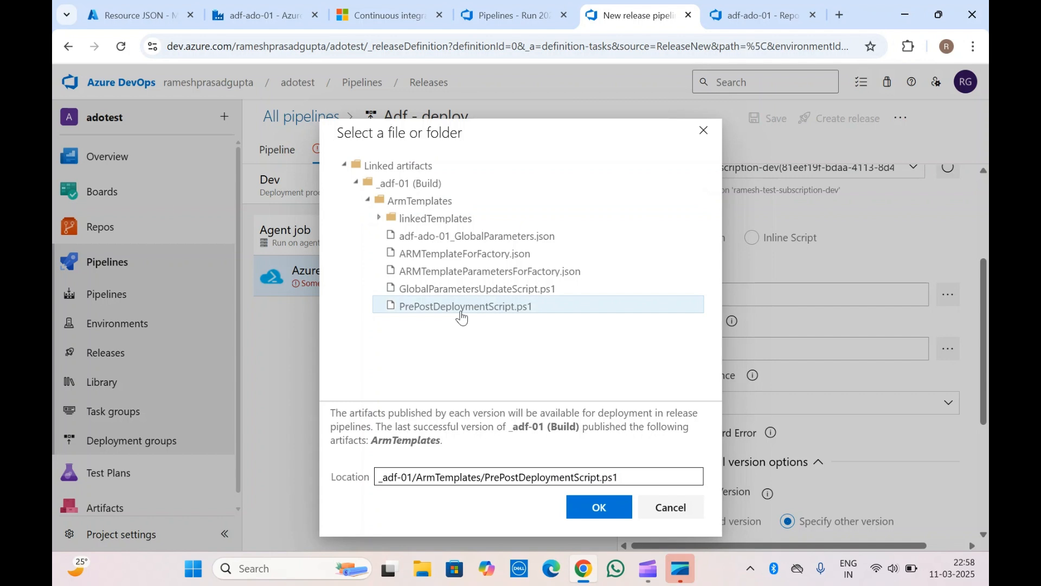
pyautogui.click(604, 514)
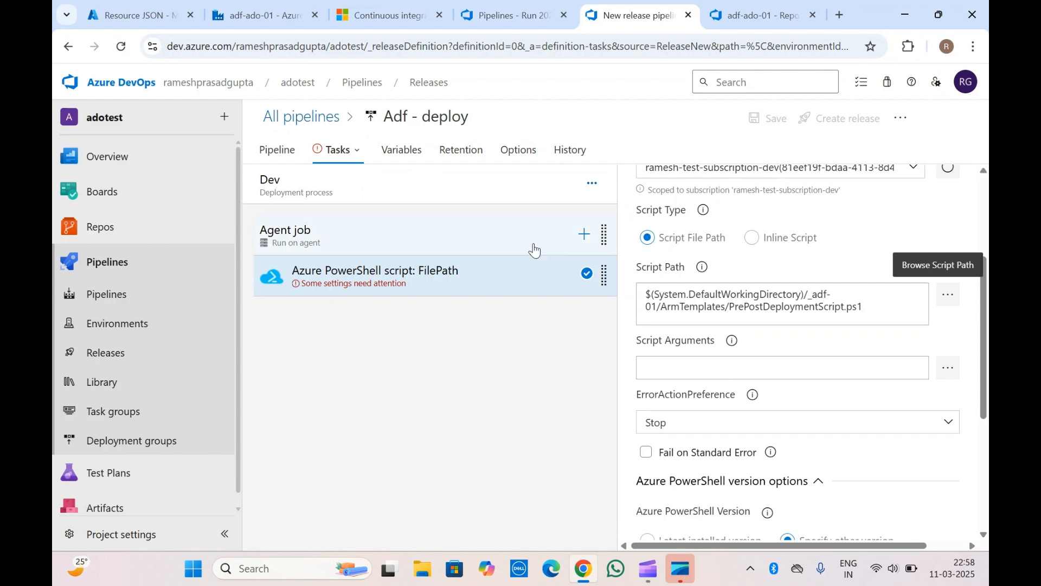
# Change the Azure PowerShell task's display name to "Stop ADF triggers"
pyautogui.scroll(3, 789, 315)
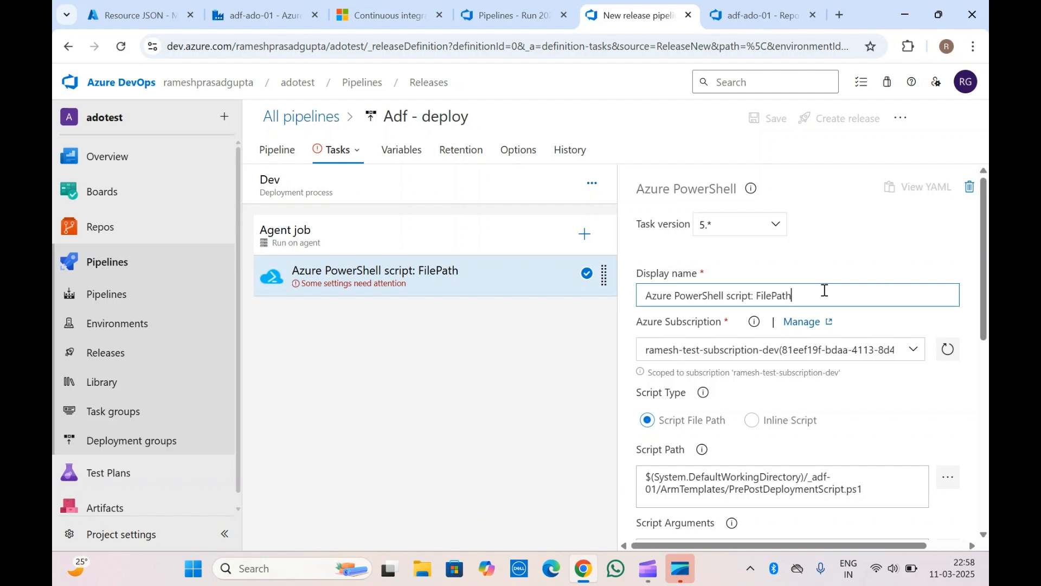
pyautogui.moveTo(823, 294); pyautogui.dragTo(612, 302)
pyautogui.write('St')
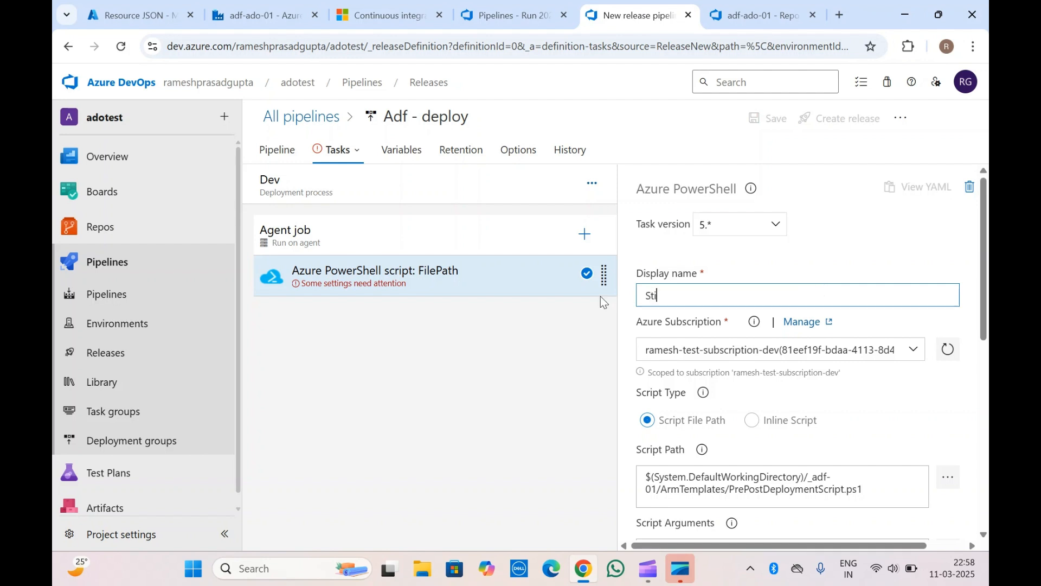
pyautogui.write('op ')
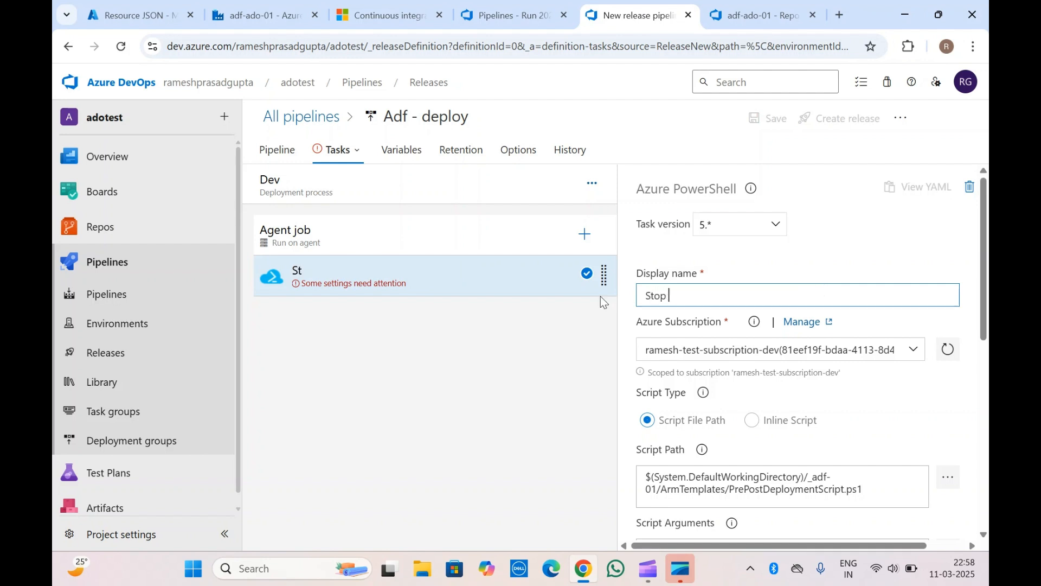
pyautogui.write('ADF triggers')
pyautogui.click(667, 252)
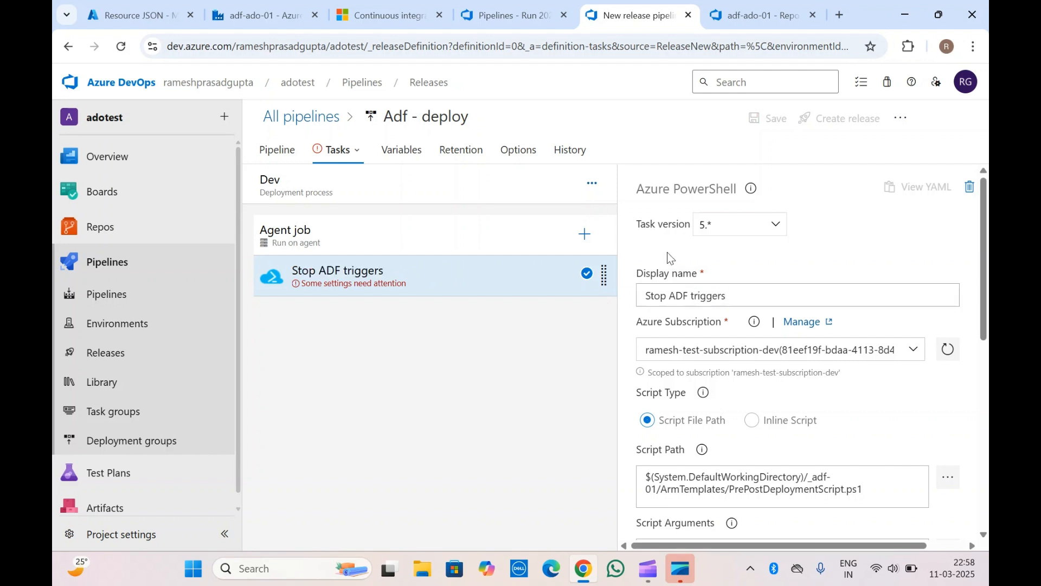
# Copy the predeployment parameters from the sample script article into the Stop ADF triggers task's script arguments
pyautogui.scroll(-3, 698, 335)
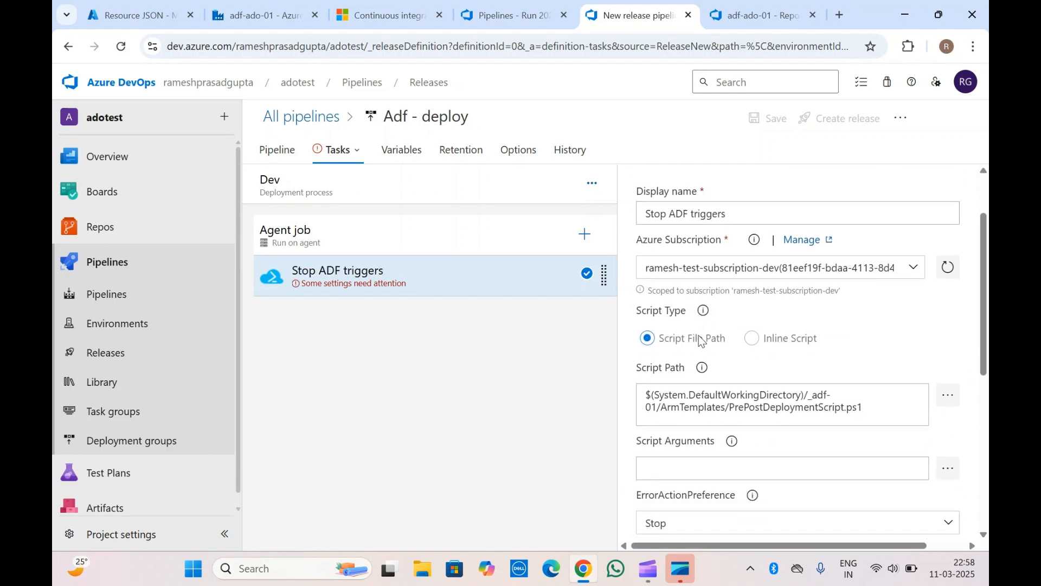
pyautogui.scroll(-2, 698, 335)
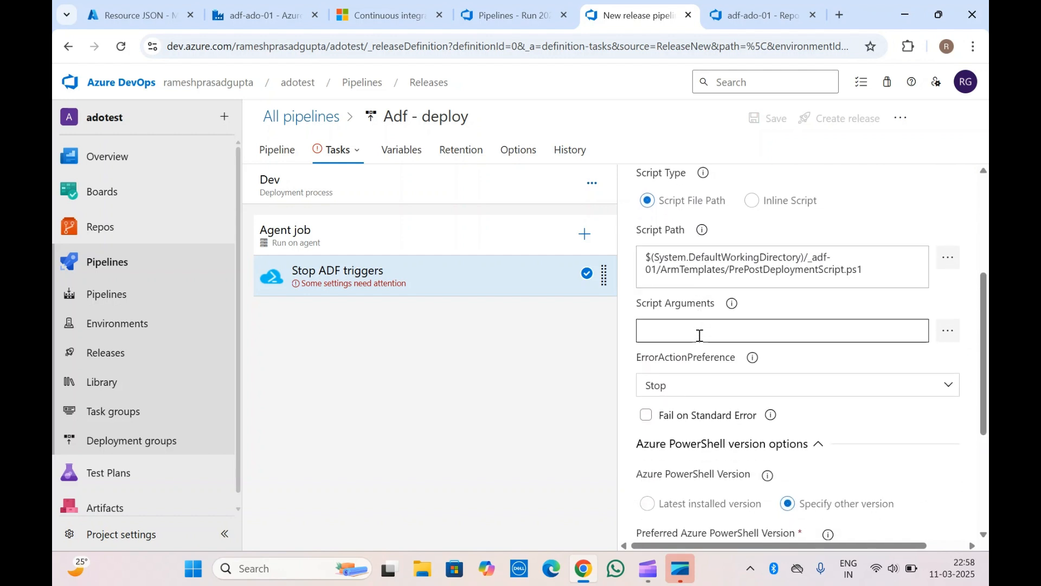
pyautogui.click(770, 334)
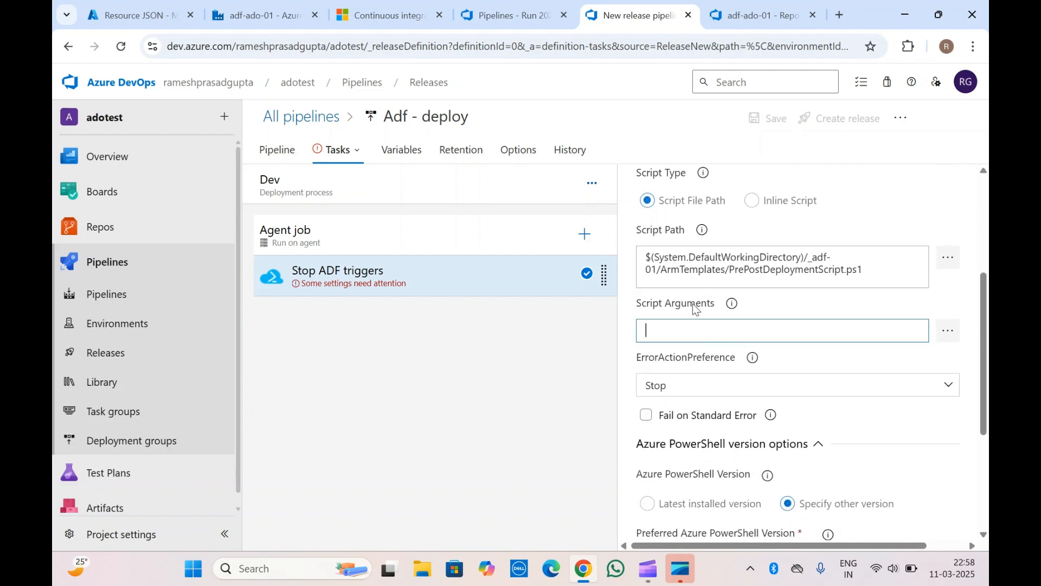
pyautogui.click(413, 6)
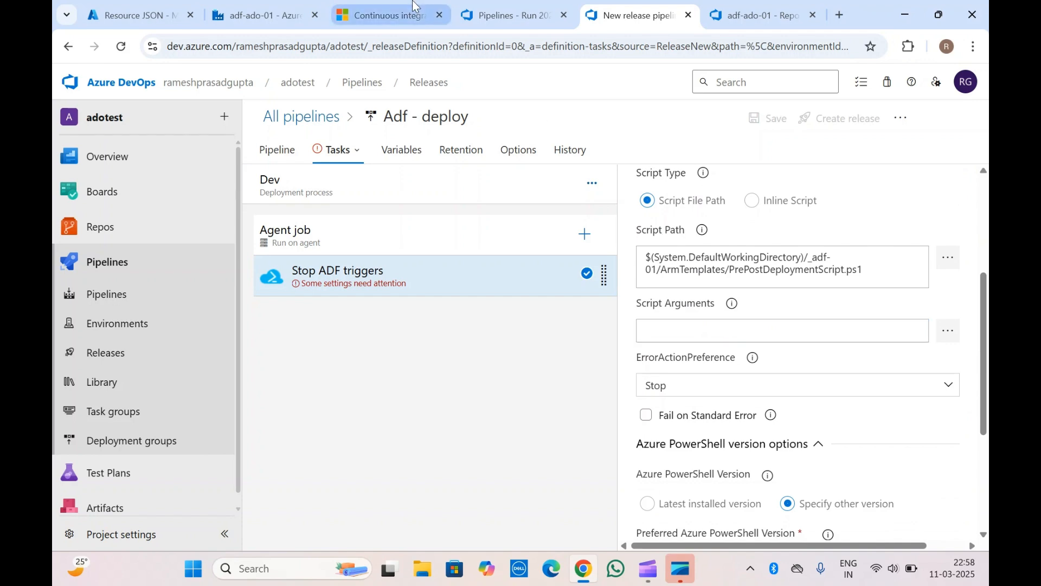
pyautogui.scroll(1, 513, 228)
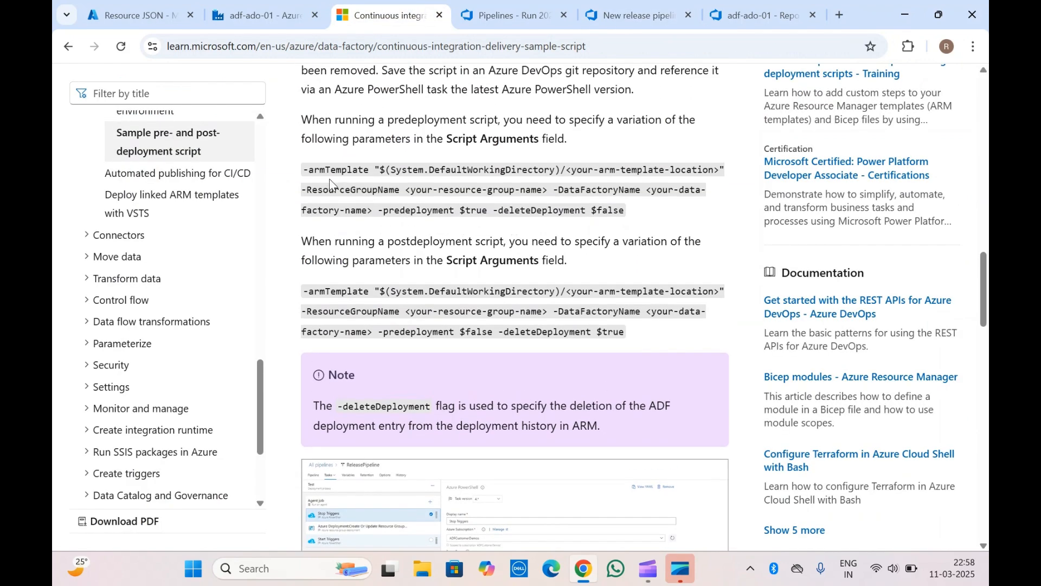
pyautogui.moveTo(304, 172); pyautogui.dragTo(653, 217)
pyautogui.hotkey('ctrl', 'c')
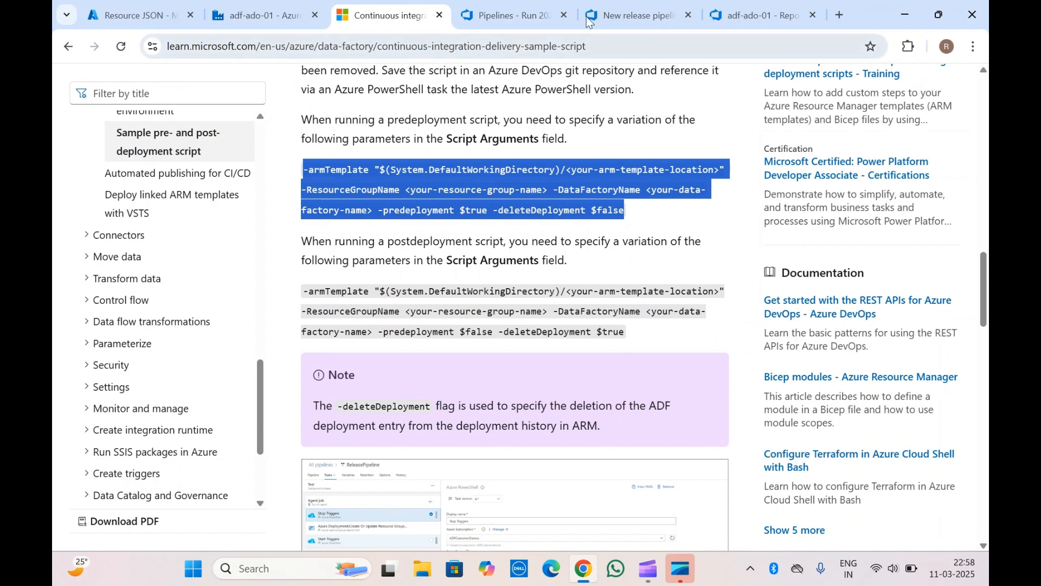
pyautogui.click(632, 16)
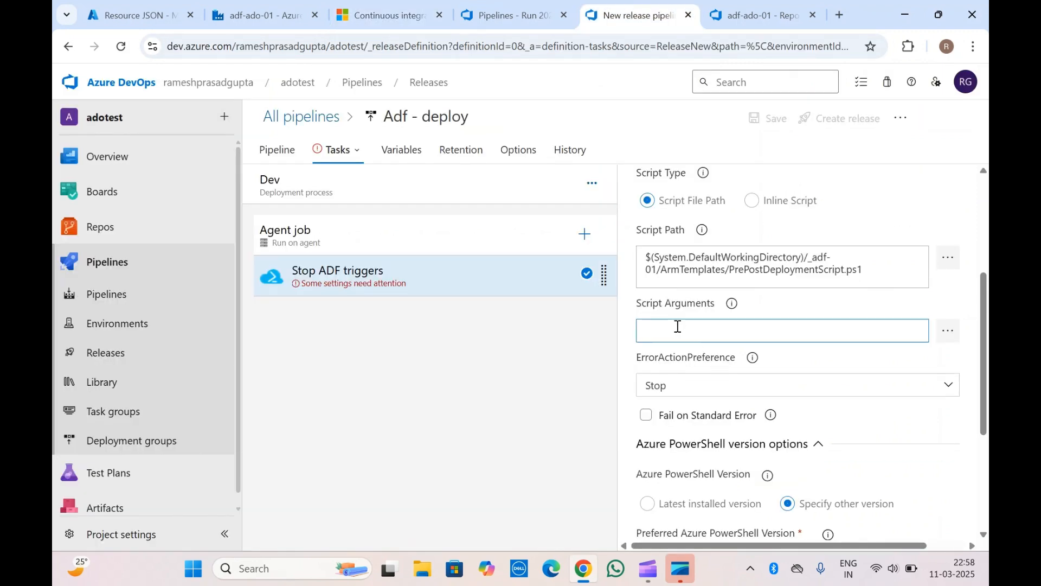
pyautogui.hotkey('ctrl', 'v')
pyautogui.click(604, 344)
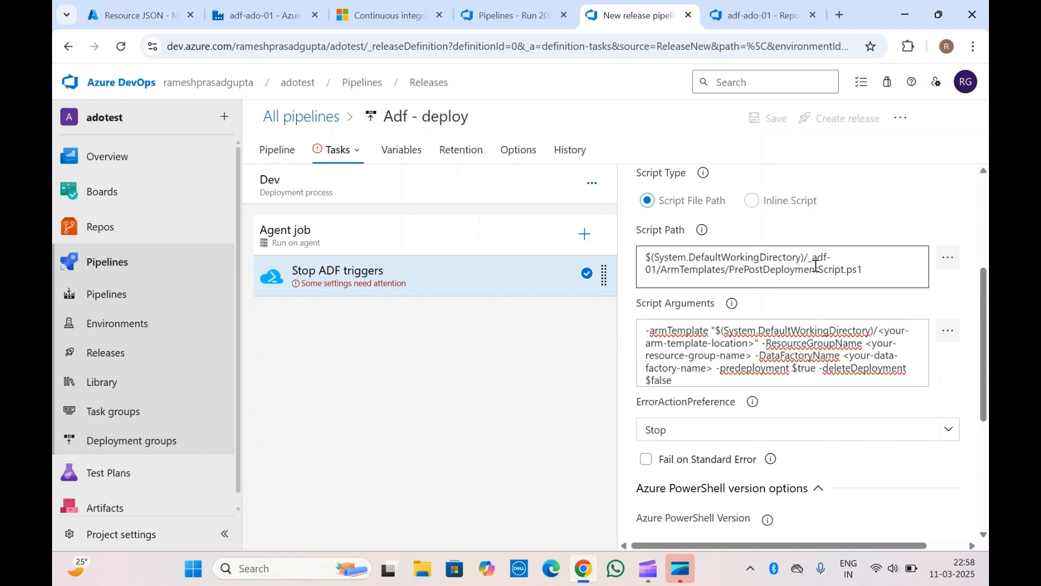
# Review the ResourceGroupName, DataFactoryName, predeployment and deleteDeployment parameters in the script arguments
pyautogui.doubleClick(790, 341)
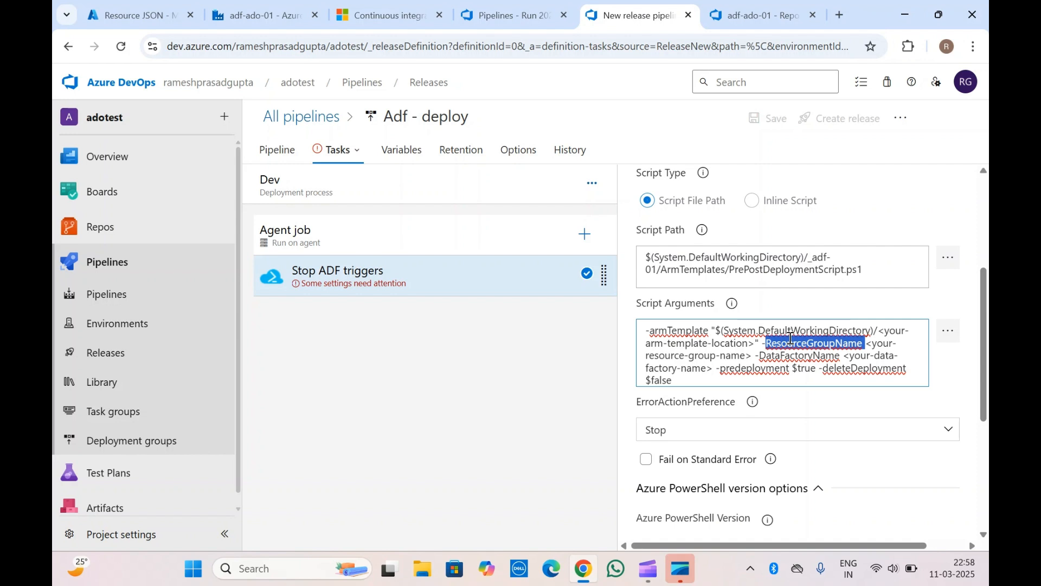
pyautogui.doubleClick(796, 355)
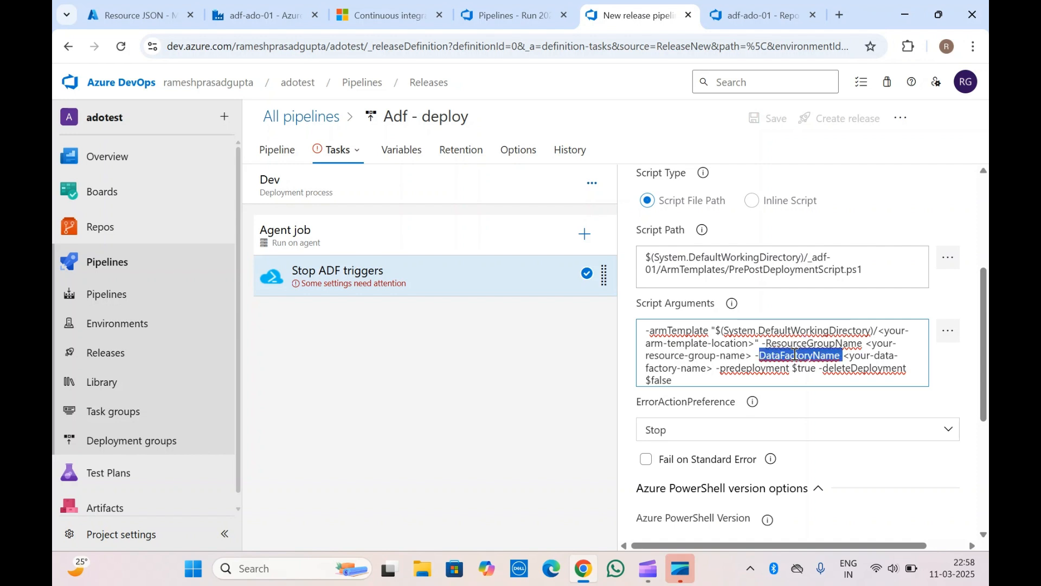
pyautogui.doubleClick(746, 369)
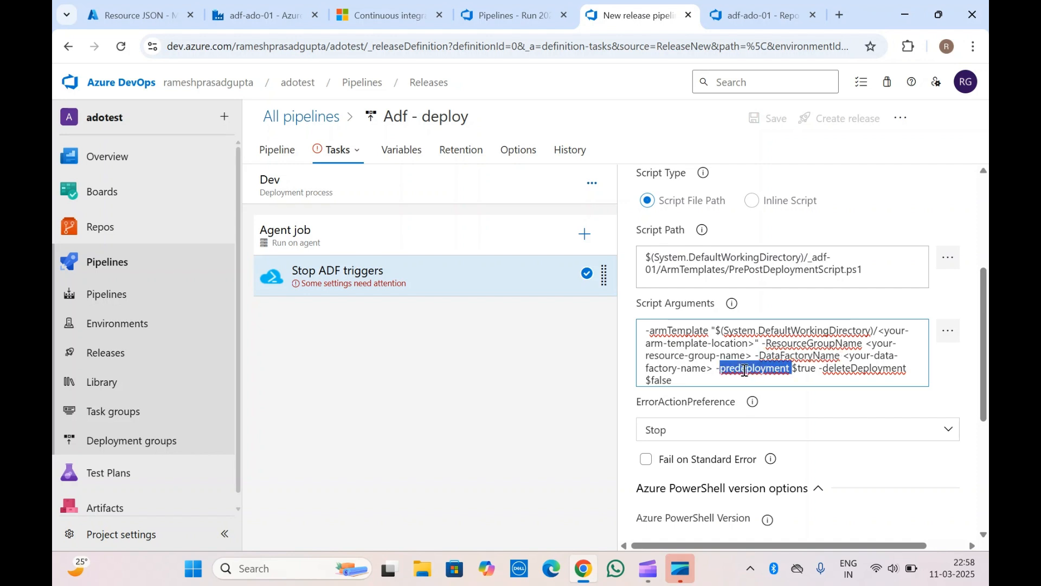
pyautogui.click(820, 373)
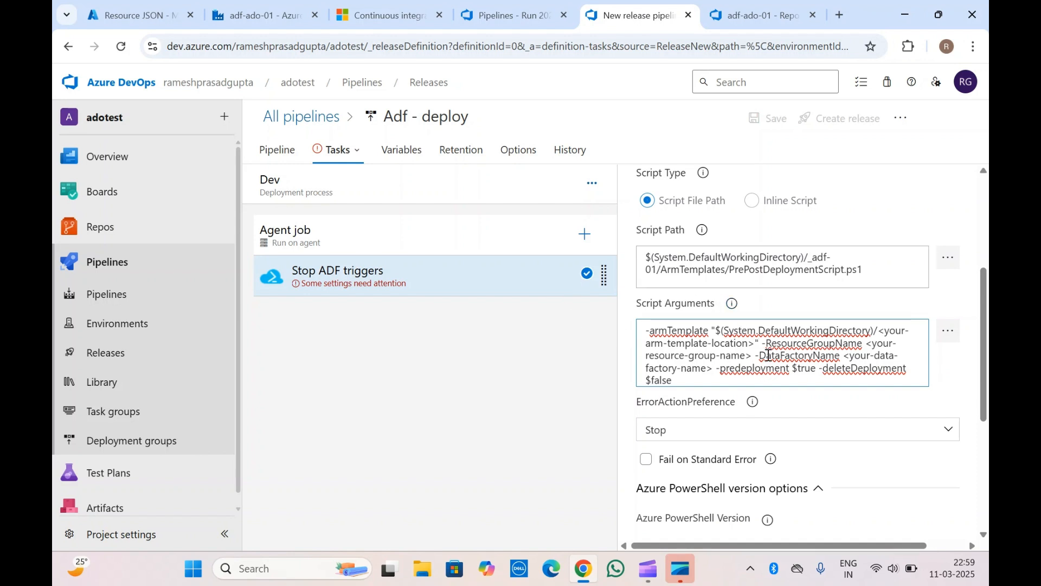
pyautogui.doubleClick(767, 373)
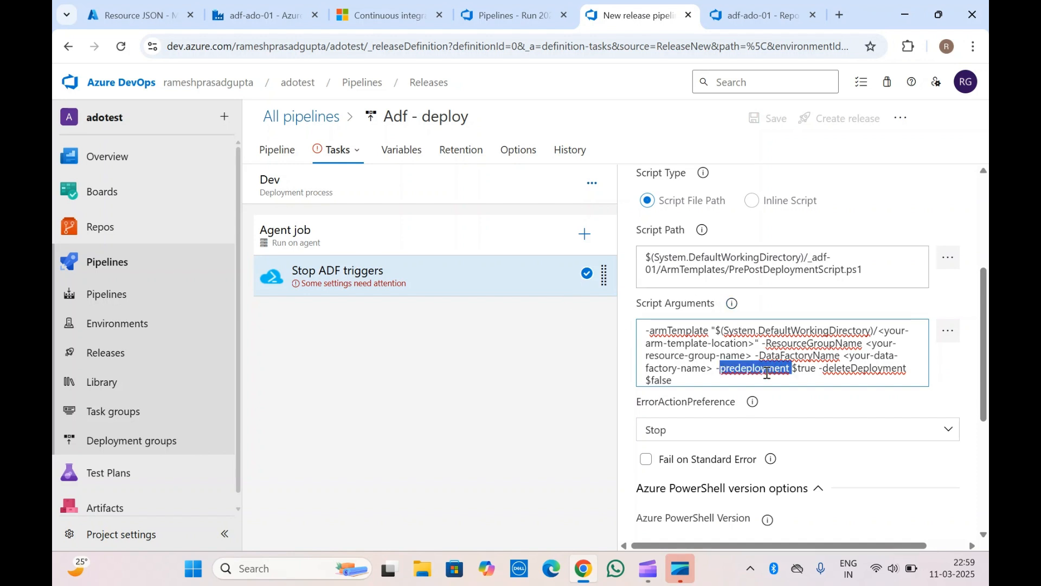
pyautogui.doubleClick(855, 374)
pyautogui.click(662, 376)
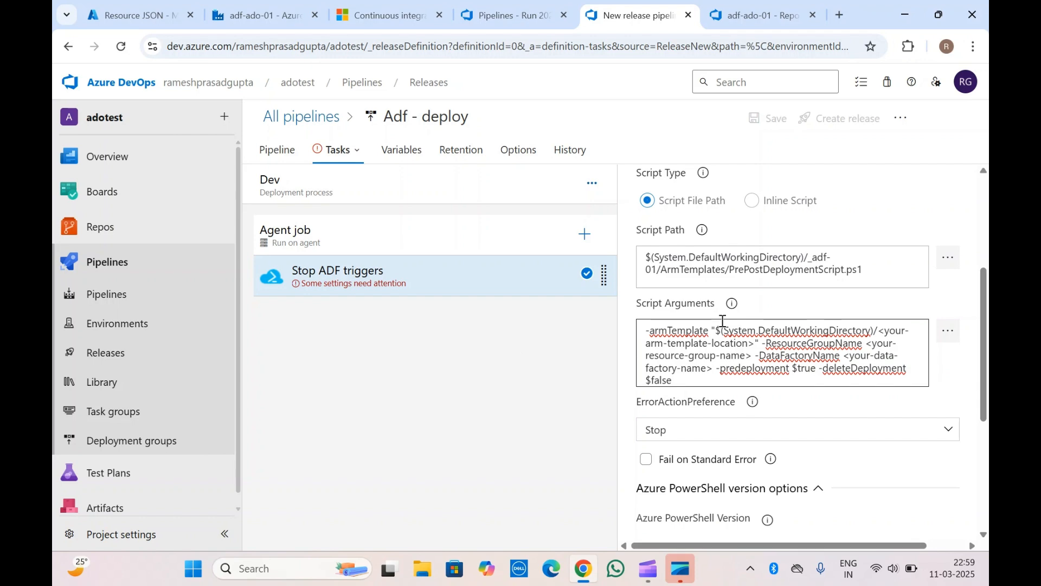
# Set the Stop ADF triggers task's Azure PowerShell version to Latest installed version
pyautogui.scroll(4, 724, 325)
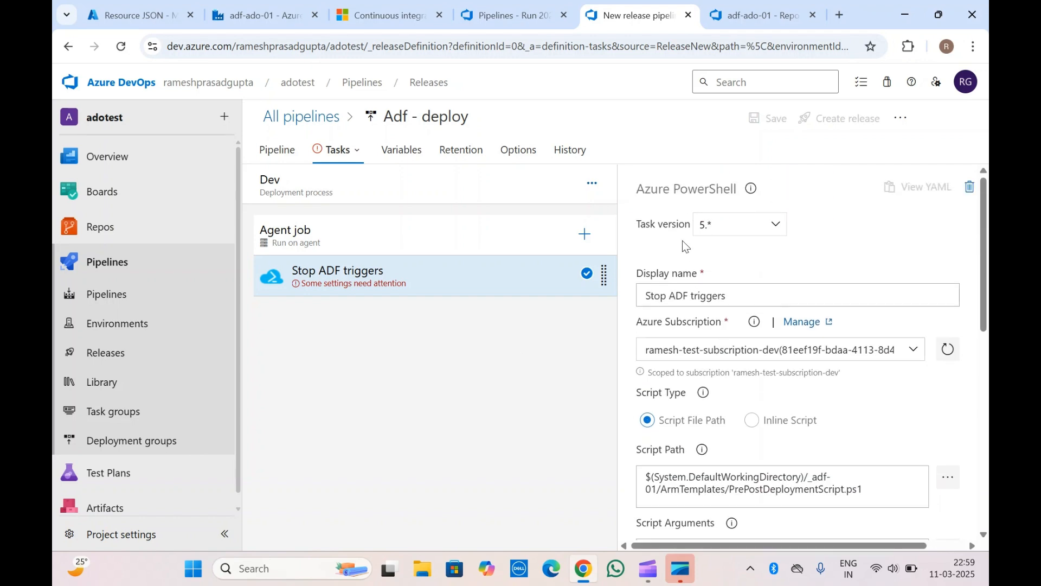
pyautogui.scroll(-10, 681, 239)
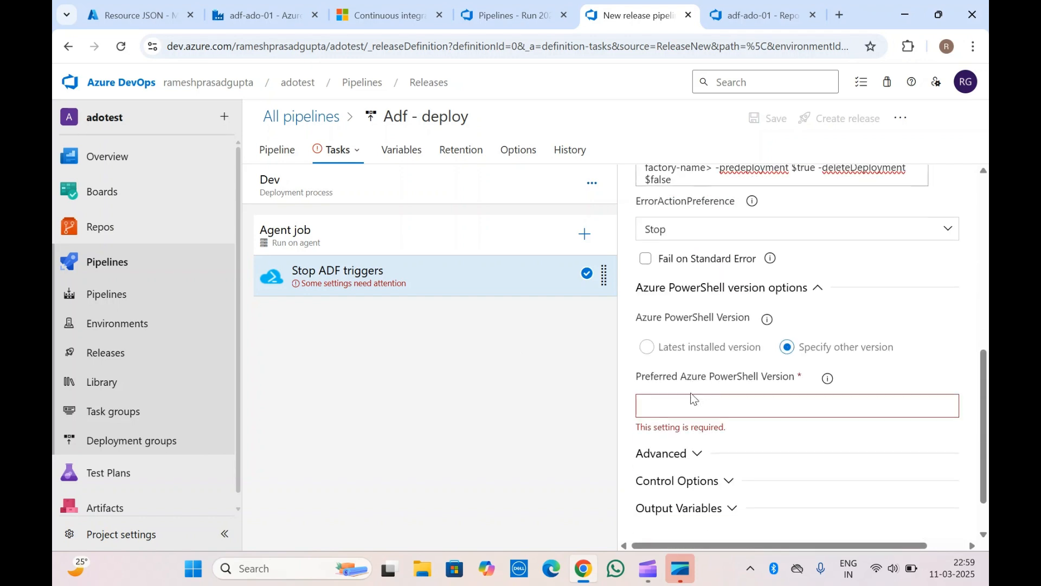
pyautogui.click(658, 303)
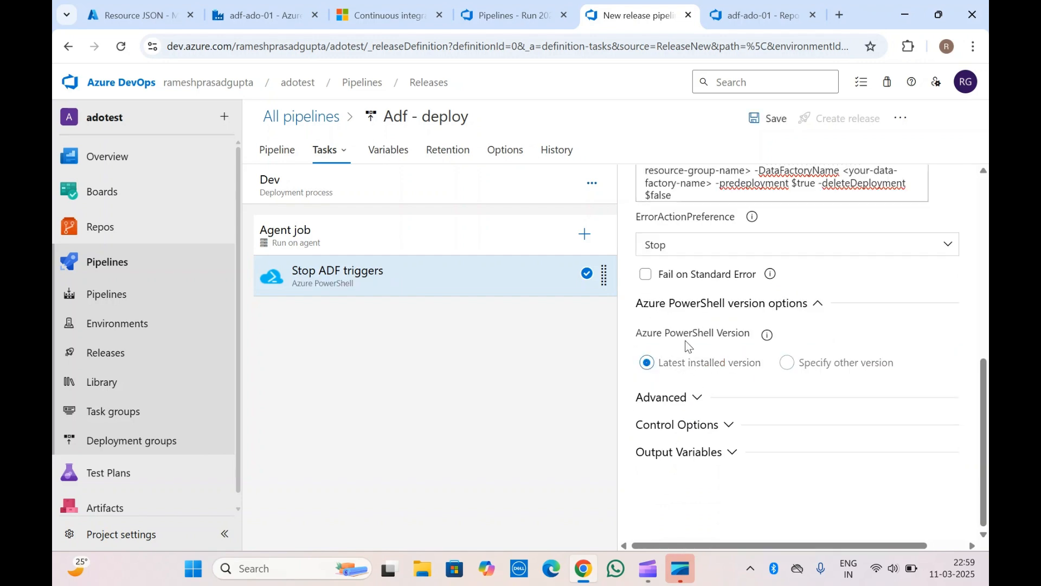
pyautogui.scroll(8, 705, 358)
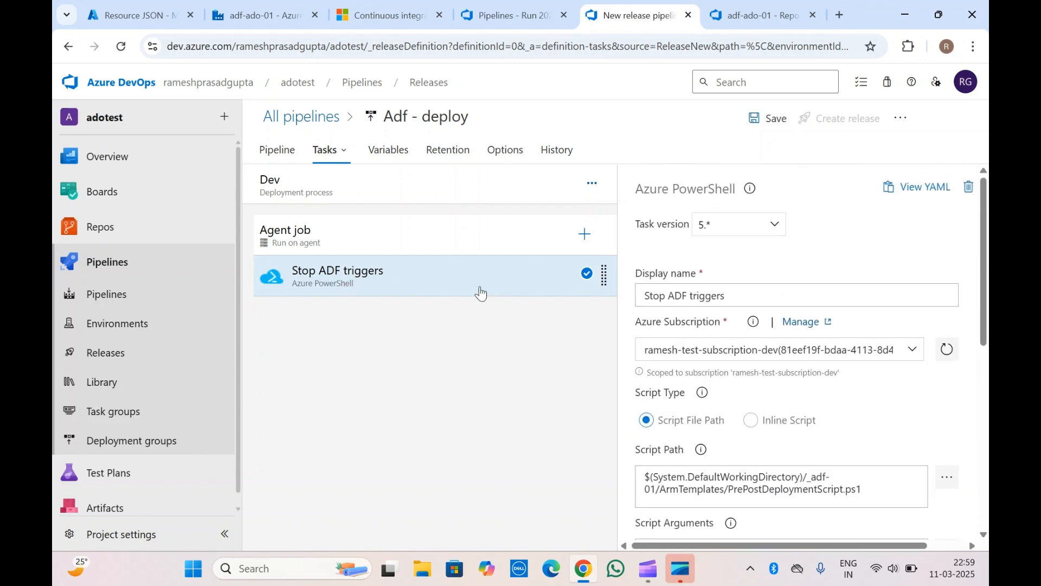
pyautogui.click(440, 277)
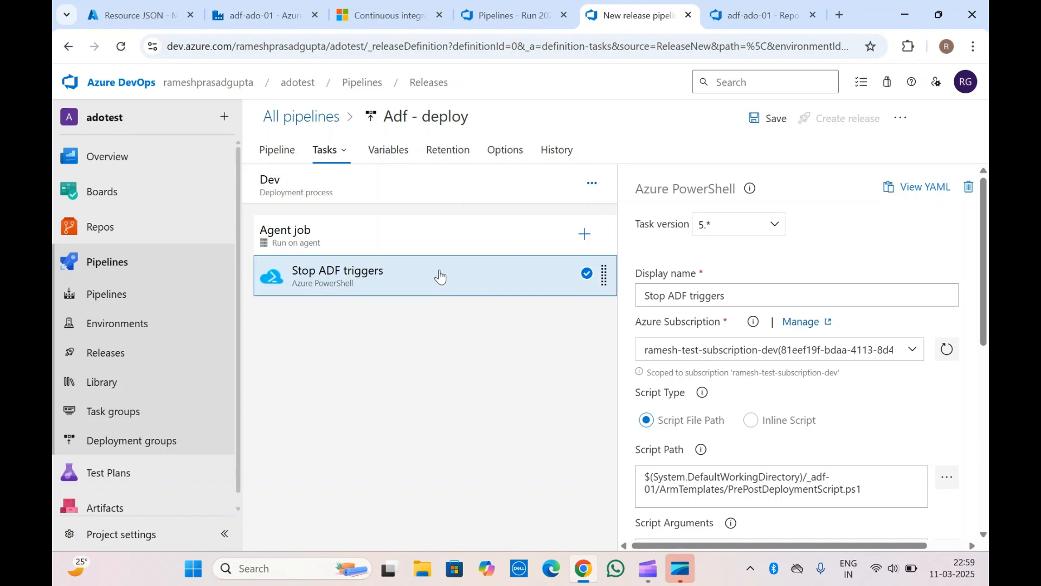
# Search the tasks for "arm te", add ARM template deployment to the agent job and open its settings
pyautogui.click(584, 233)
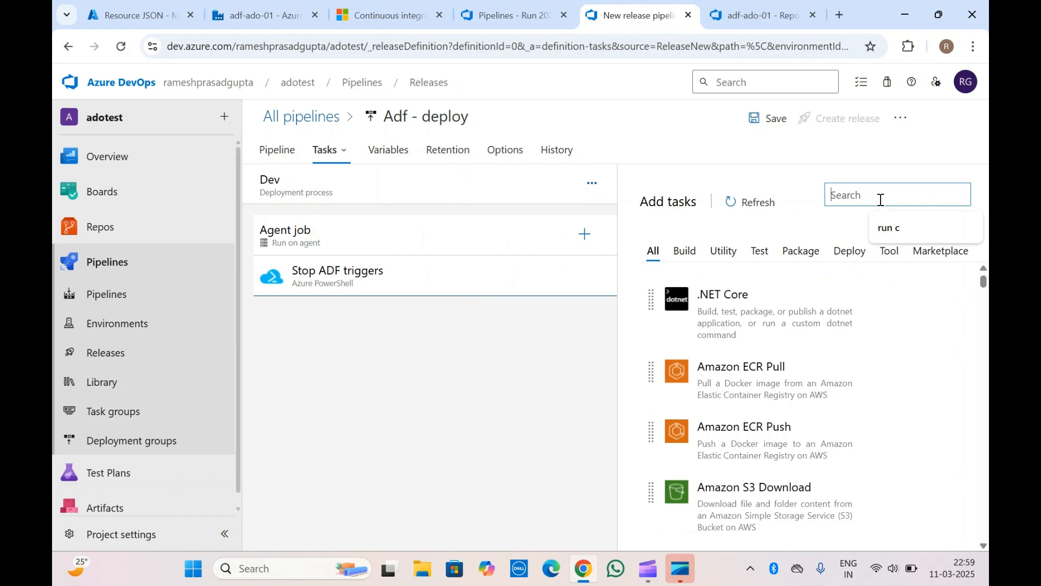
pyautogui.write('arm te')
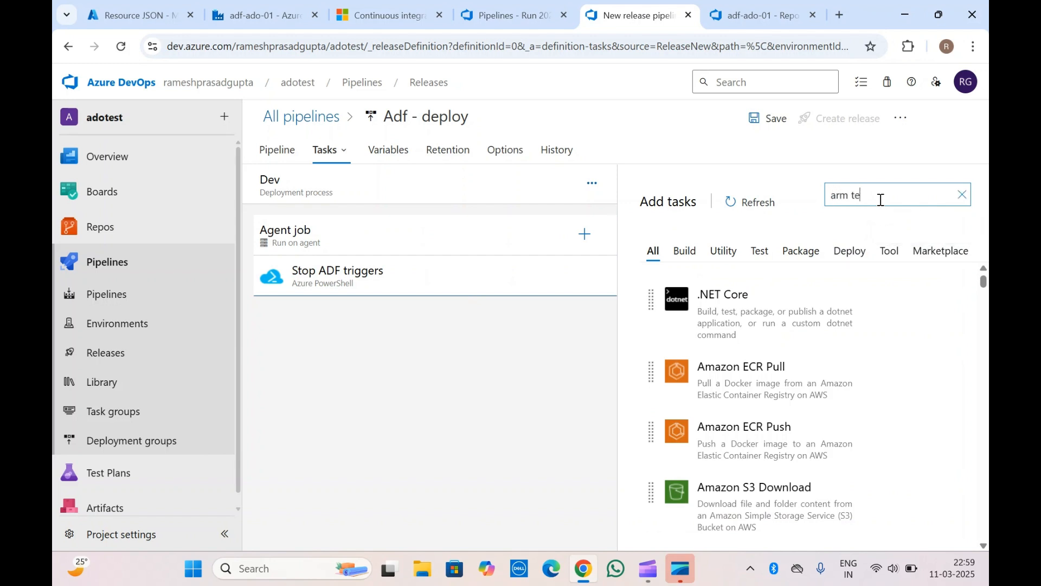
pyautogui.moveTo(750, 278)
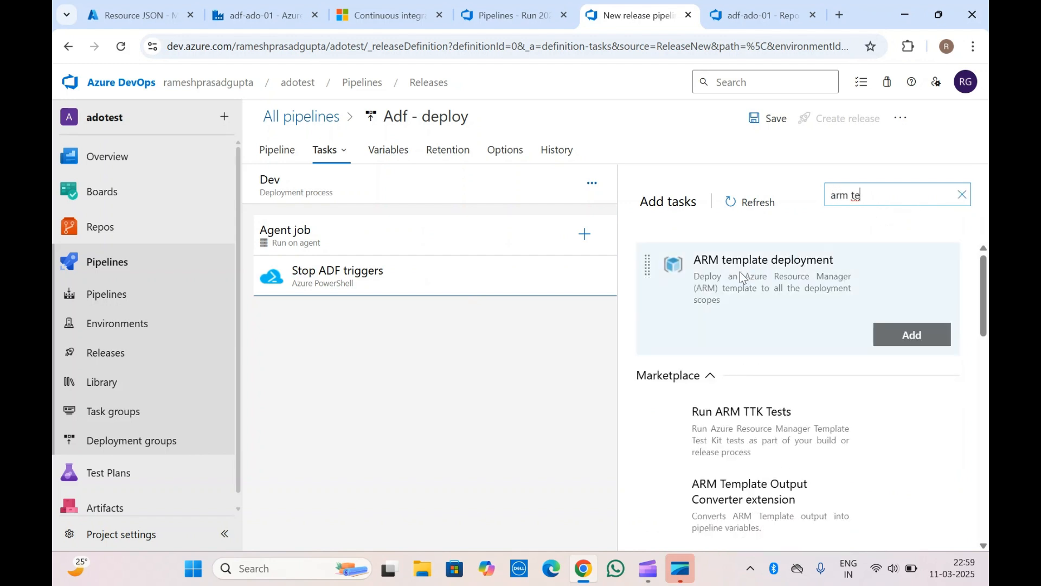
pyautogui.click(911, 335)
pyautogui.click(441, 321)
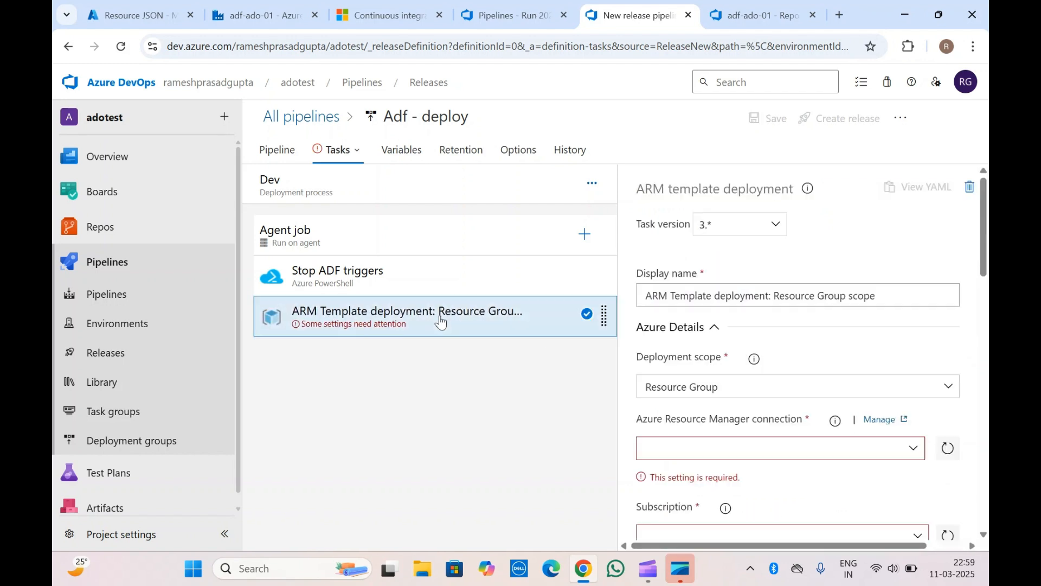
# Change the ARM template deployment task's display name to "Deploy ADF"
pyautogui.click(728, 295)
pyautogui.tripleClick(745, 297)
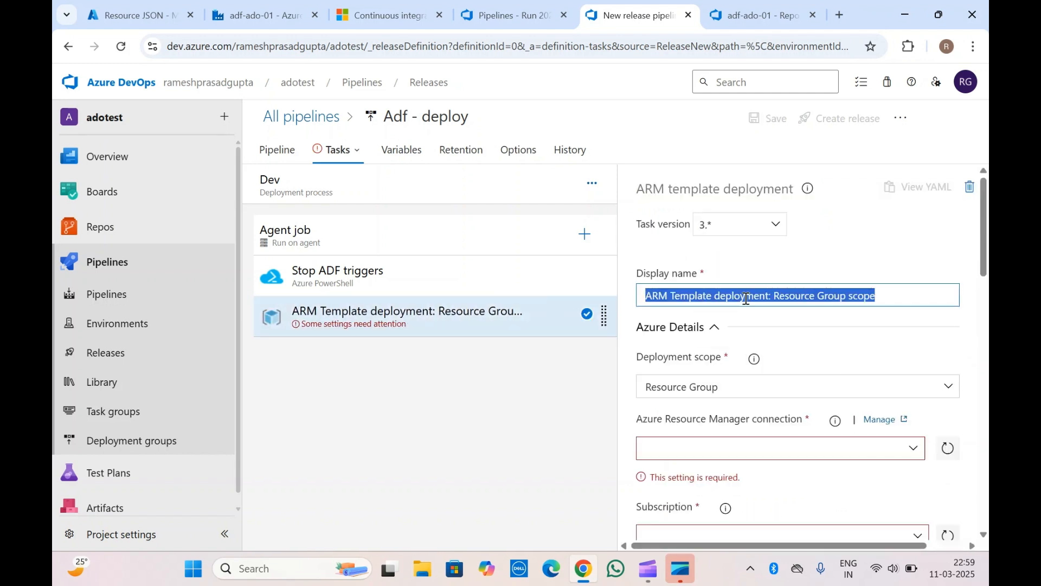
pyautogui.write('Deploy ADF')
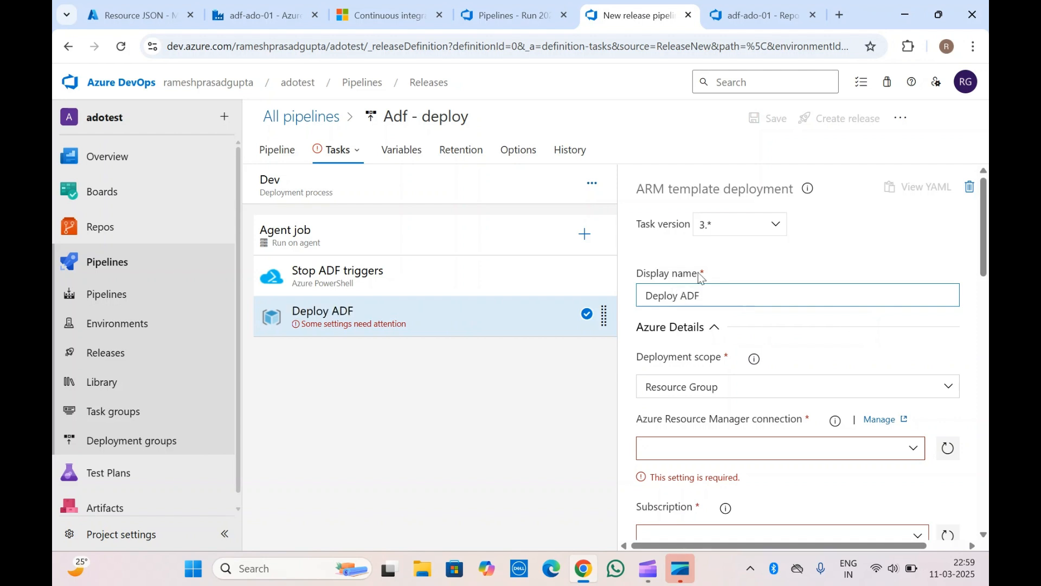
pyautogui.scroll(-2, 754, 400)
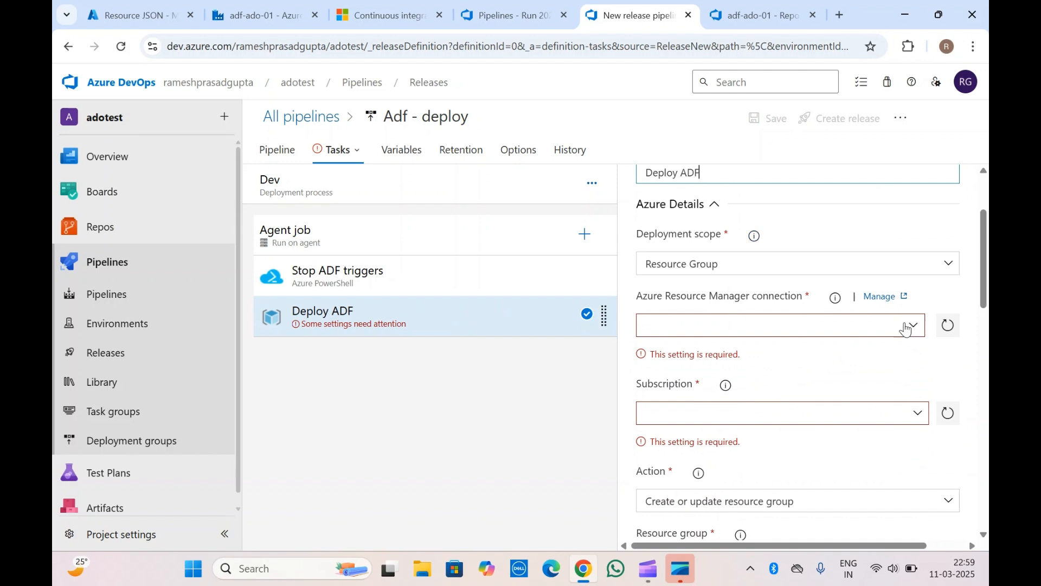
# Try the first test-subscription-dev service connection for the Deploy ADF task and look for a subscription under it
pyautogui.click(906, 329)
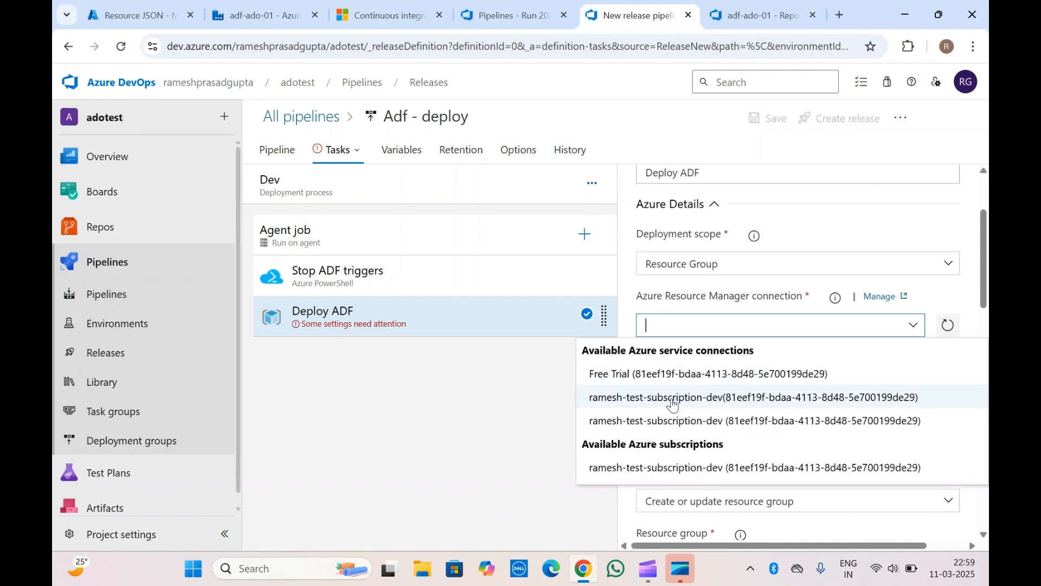
pyautogui.click(672, 401)
pyautogui.scroll(-1, 844, 335)
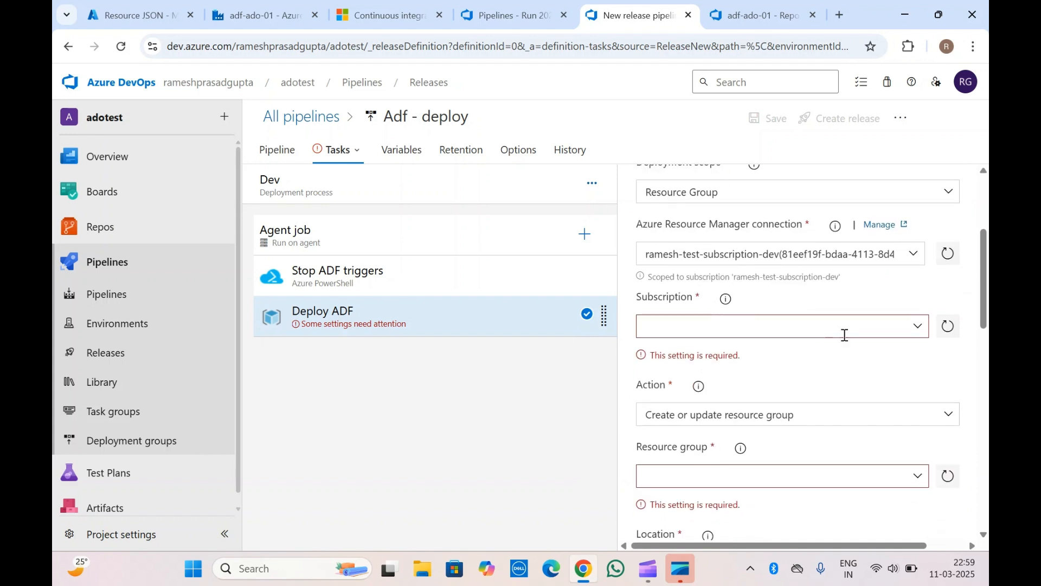
pyautogui.click(919, 333)
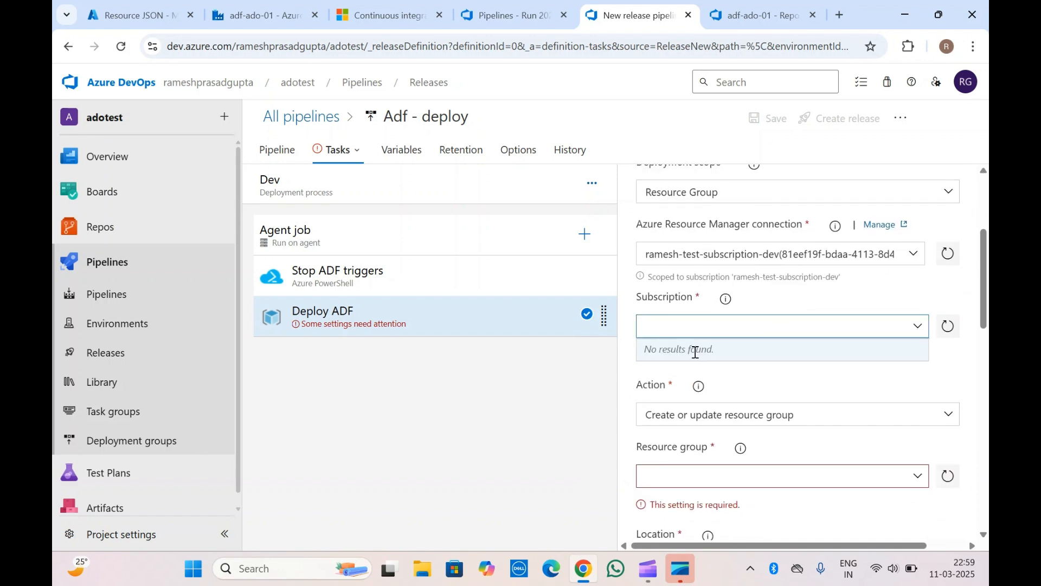
pyautogui.click(667, 303)
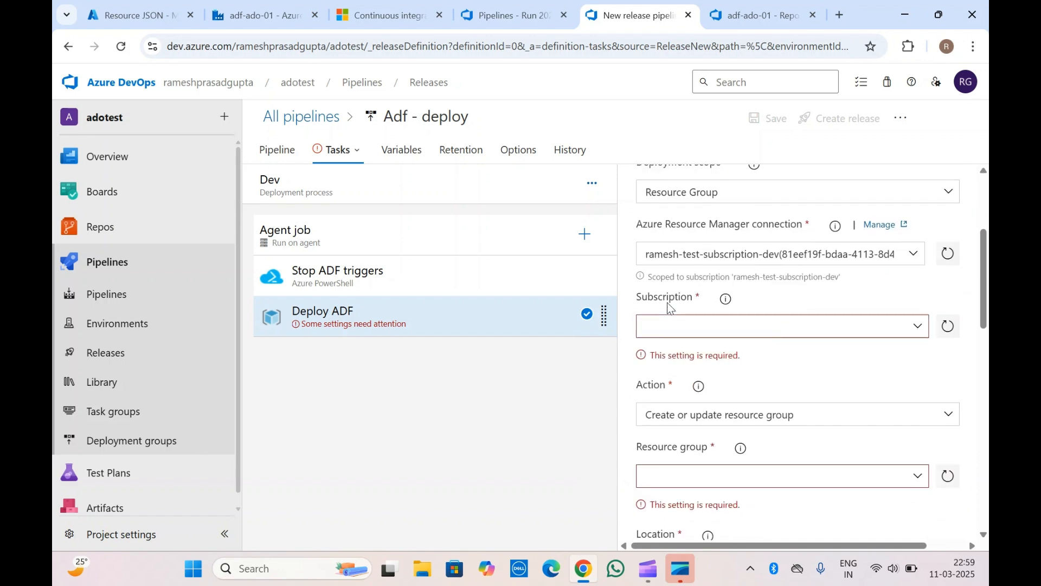
pyautogui.click(918, 327)
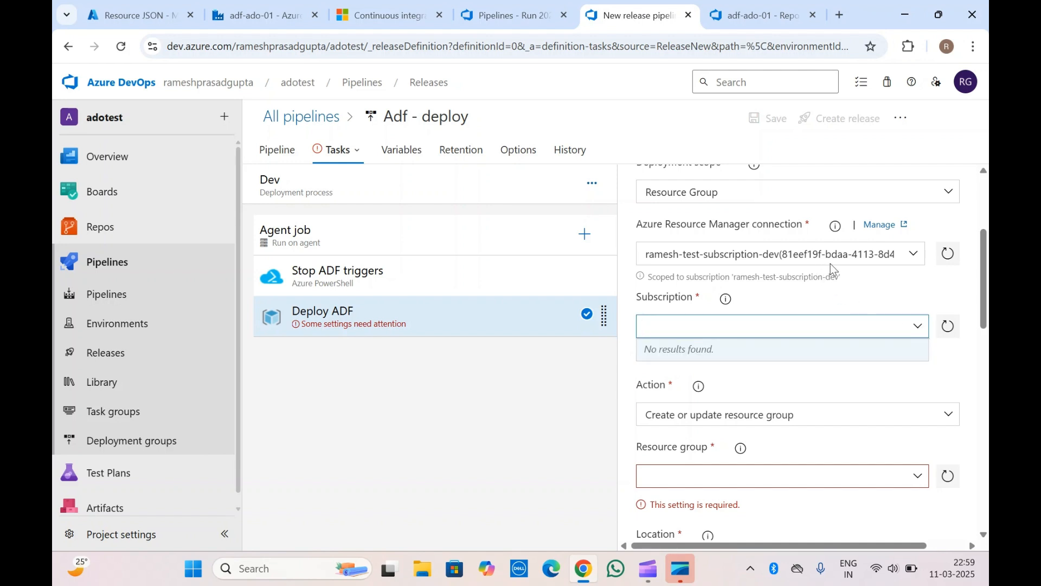
# Set the Azure Resource Manager connection to the second test-subscription-dev service connection and choose its matching dev subscription
pyautogui.click(913, 254)
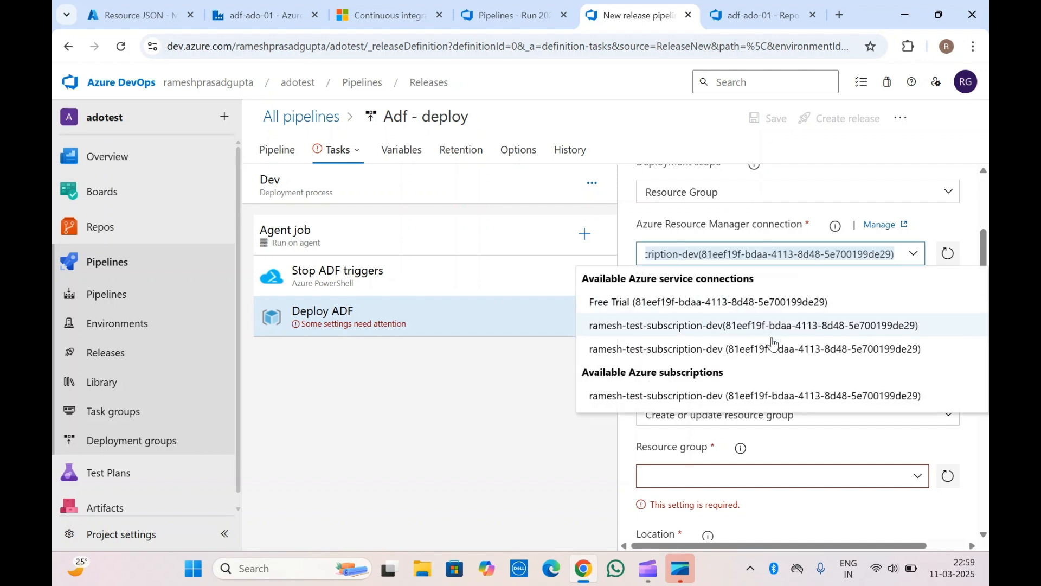
pyautogui.click(733, 348)
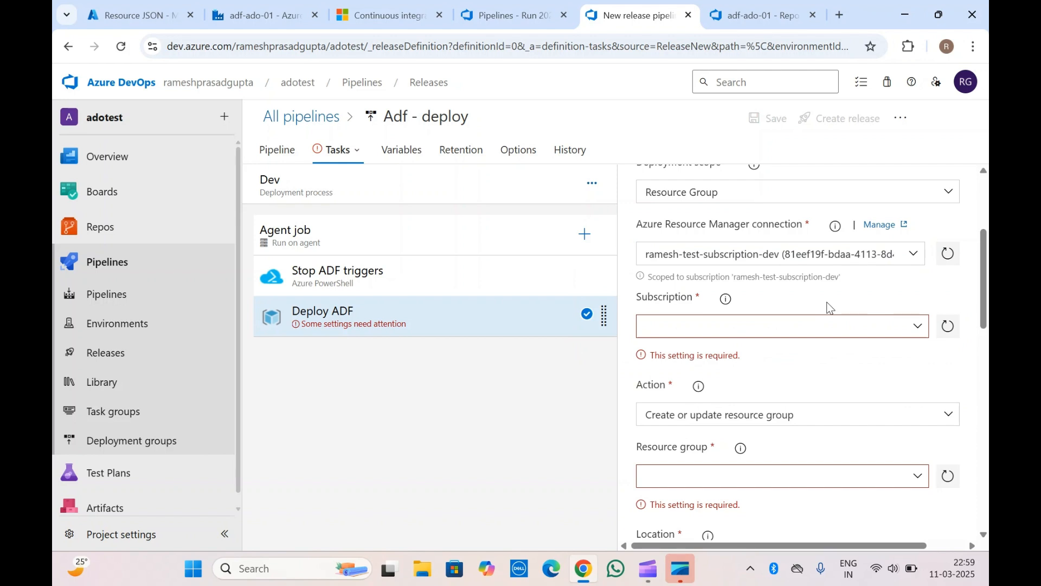
pyautogui.click(916, 336)
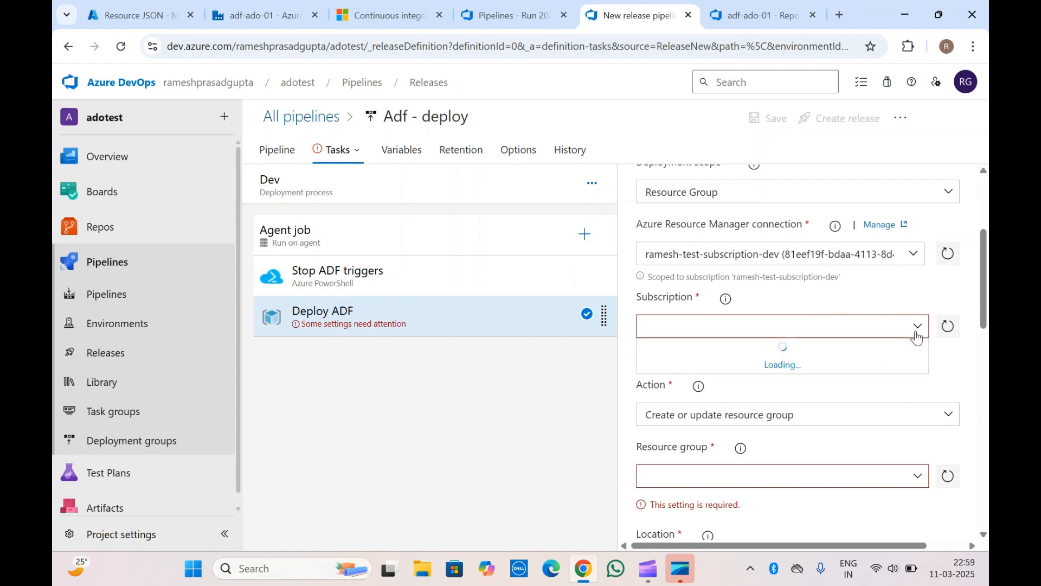
pyautogui.click(785, 347)
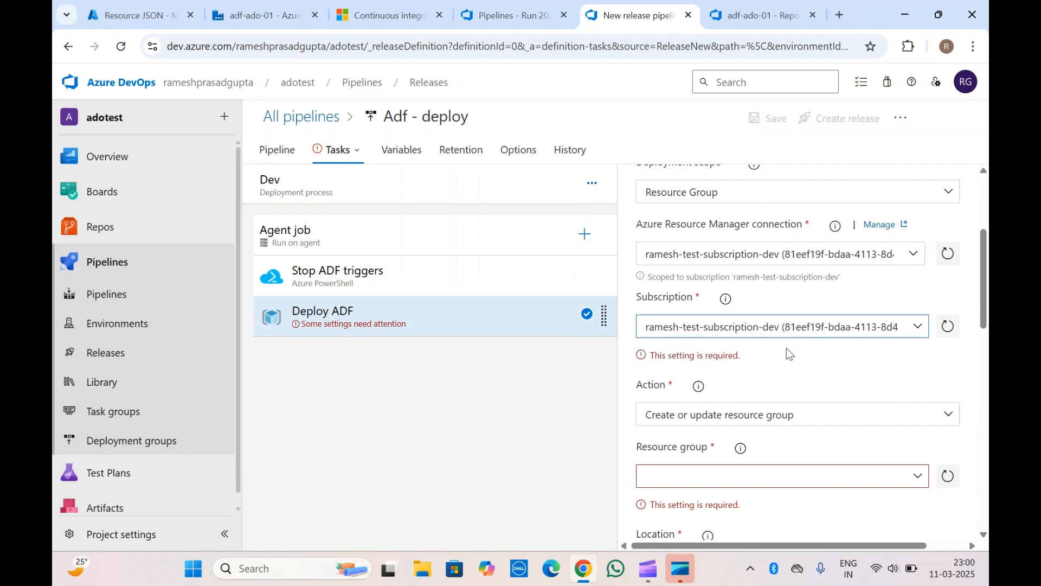
# Set the Deploy ADF task's resource group to resource-group-01
pyautogui.scroll(-2, 813, 336)
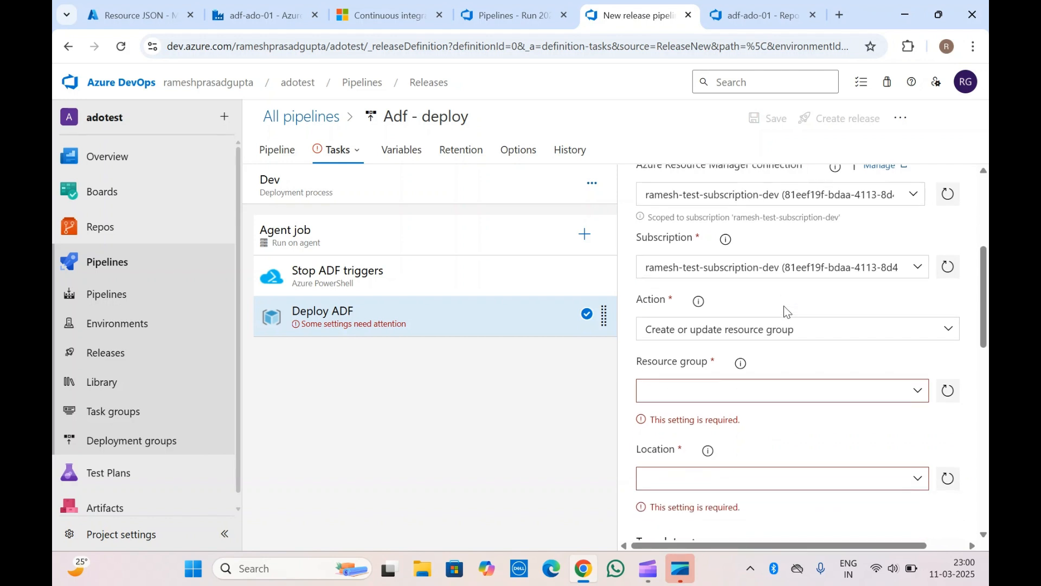
pyautogui.click(918, 394)
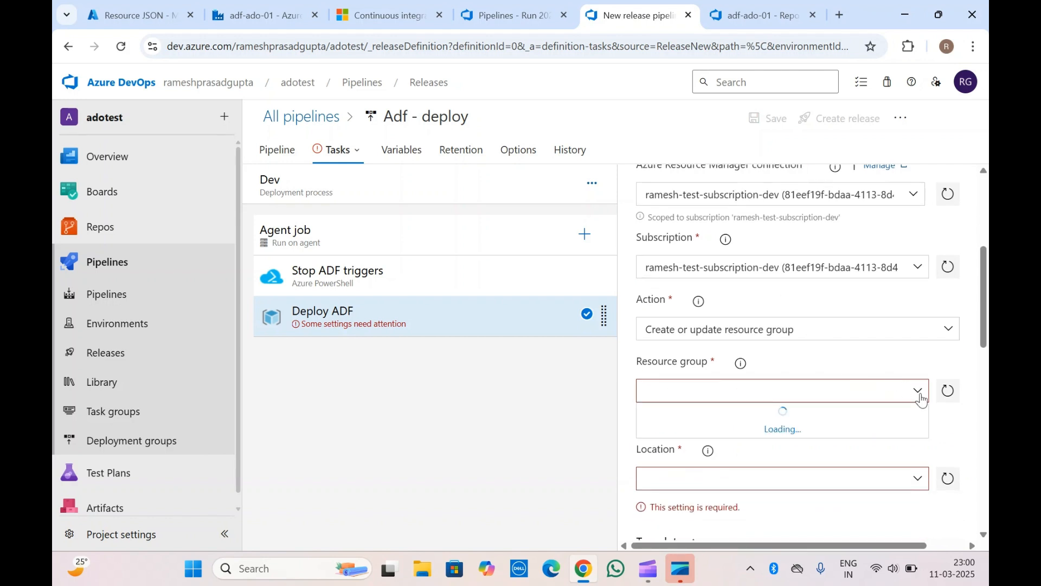
pyautogui.click(766, 412)
pyautogui.scroll(-3, 767, 409)
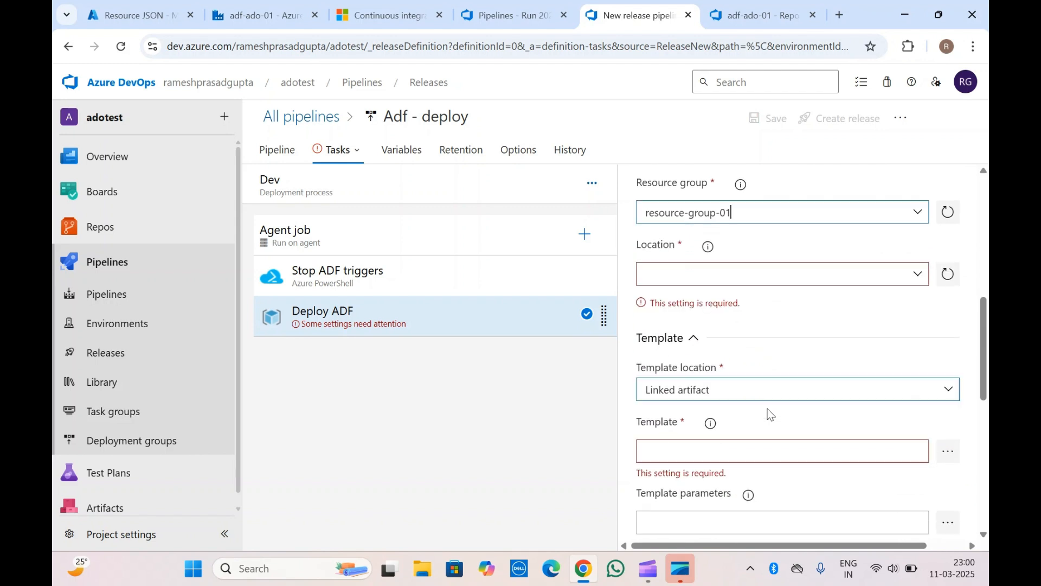
# Switch to the Azure portal and look up the location of resource-group-01, starting from the adf-ado-01 data factory's overview
pyautogui.click(917, 273)
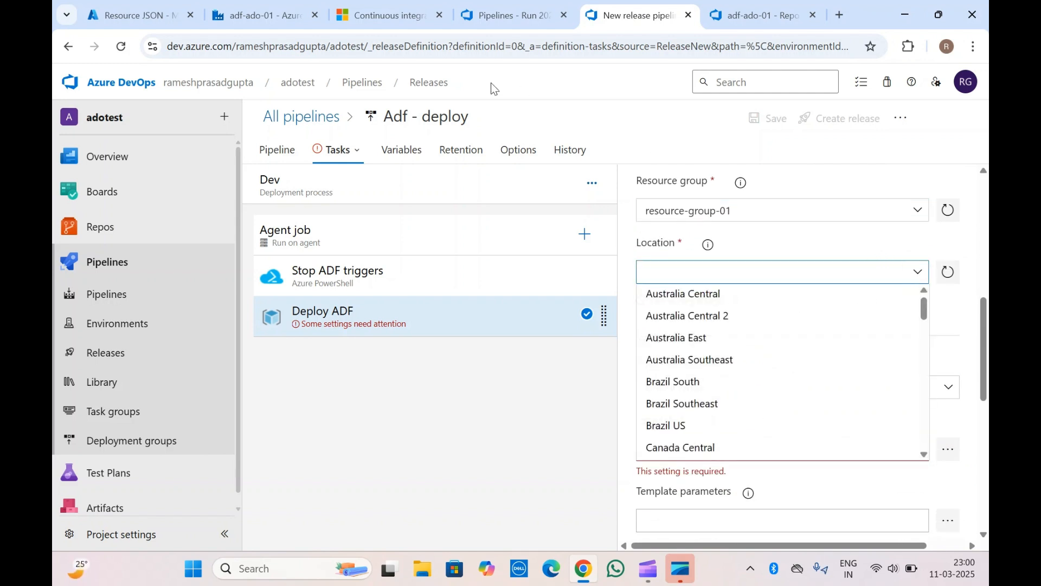
pyautogui.click(280, 7)
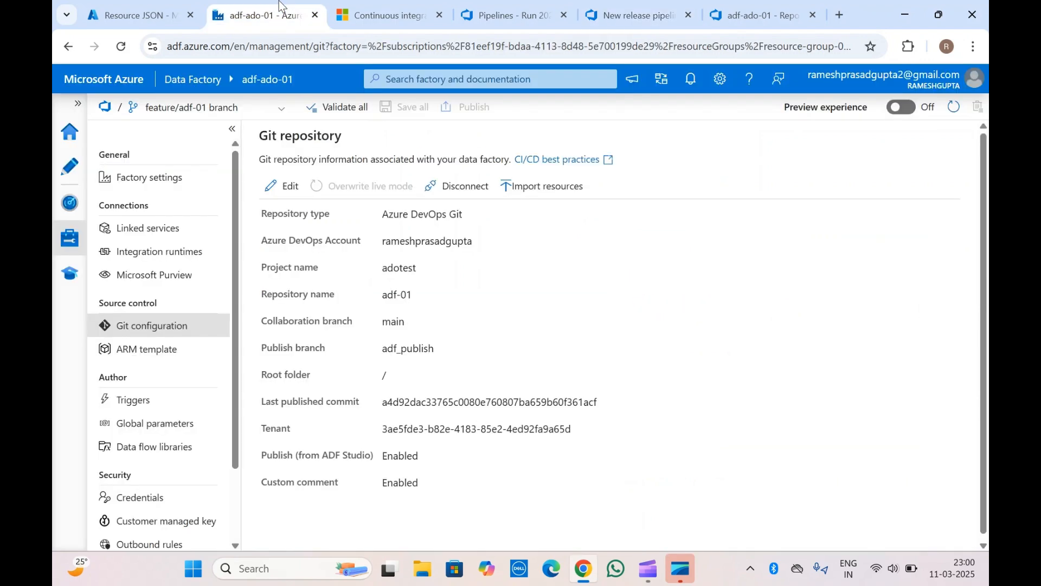
pyautogui.click(162, 8)
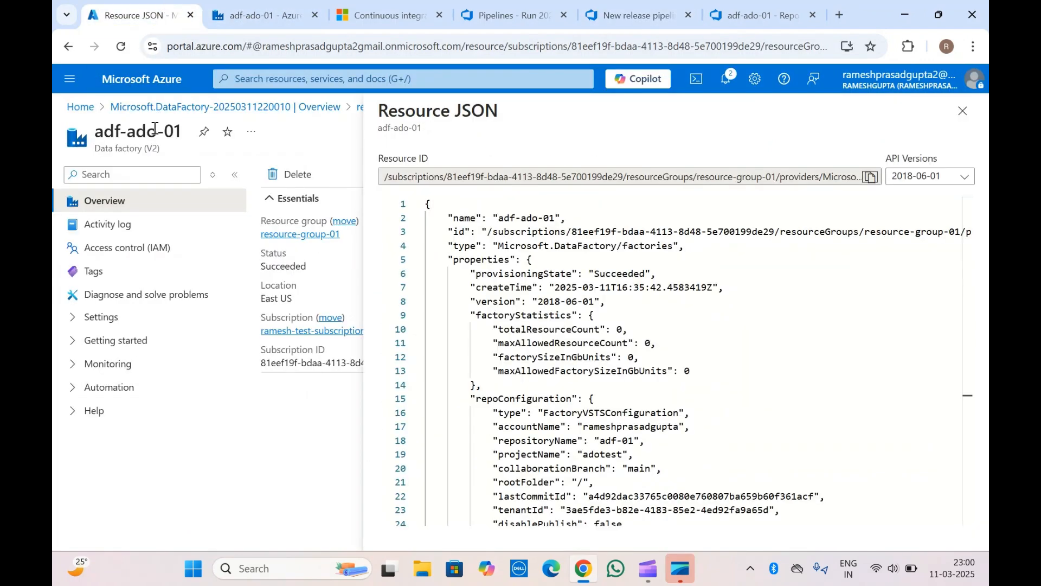
pyautogui.click(963, 111)
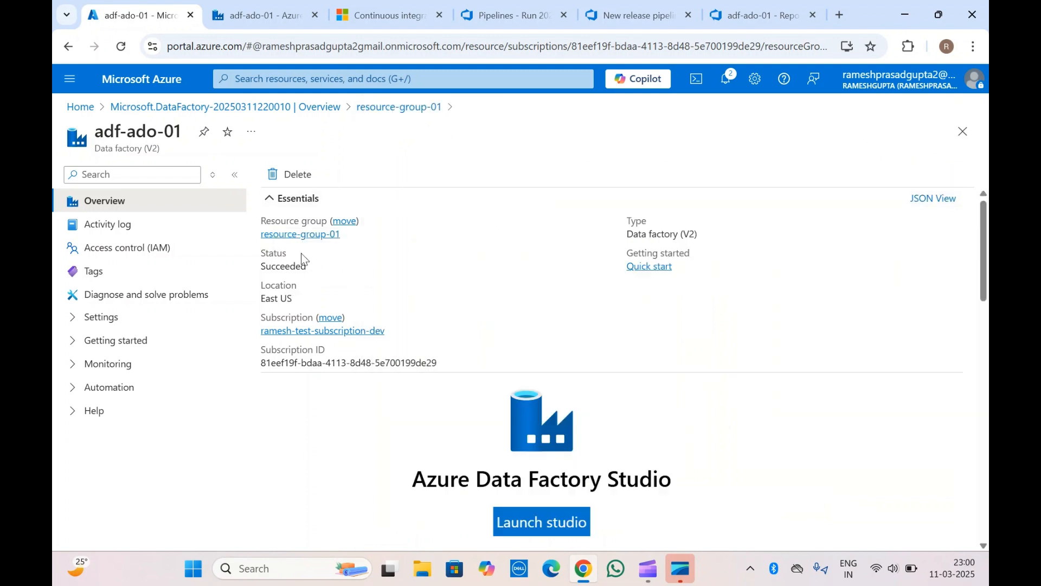
pyautogui.click(305, 235)
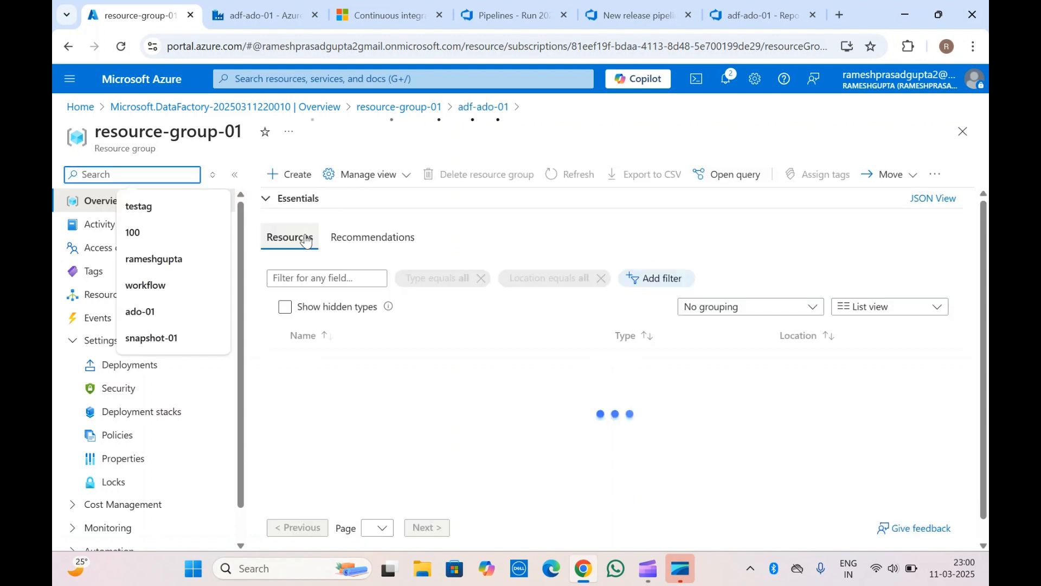
pyautogui.click(278, 205)
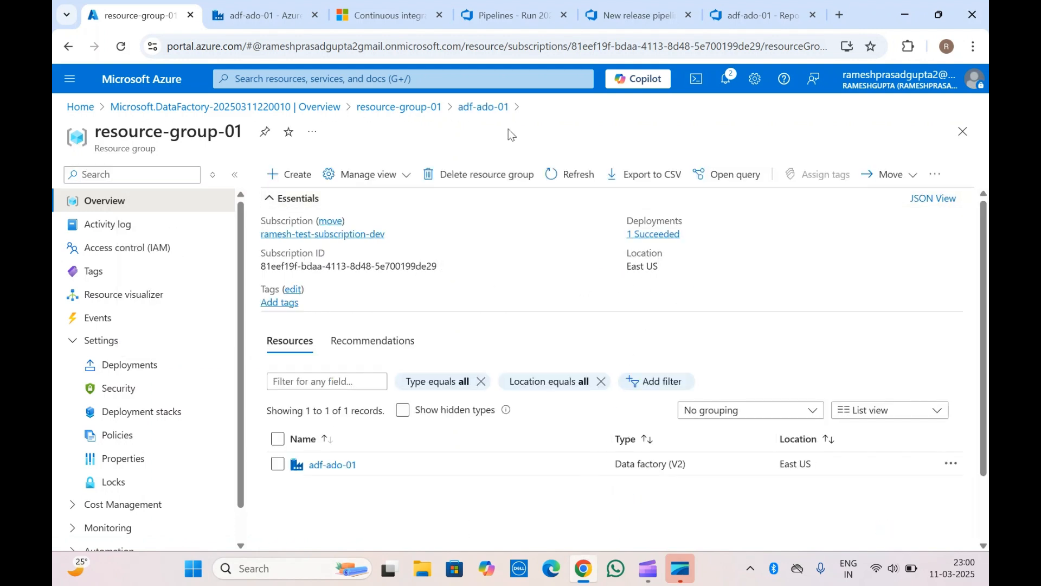
# Return to the Adf - deploy release pipeline in Azure DevOps and set the deployment location to East US
pyautogui.click(635, 16)
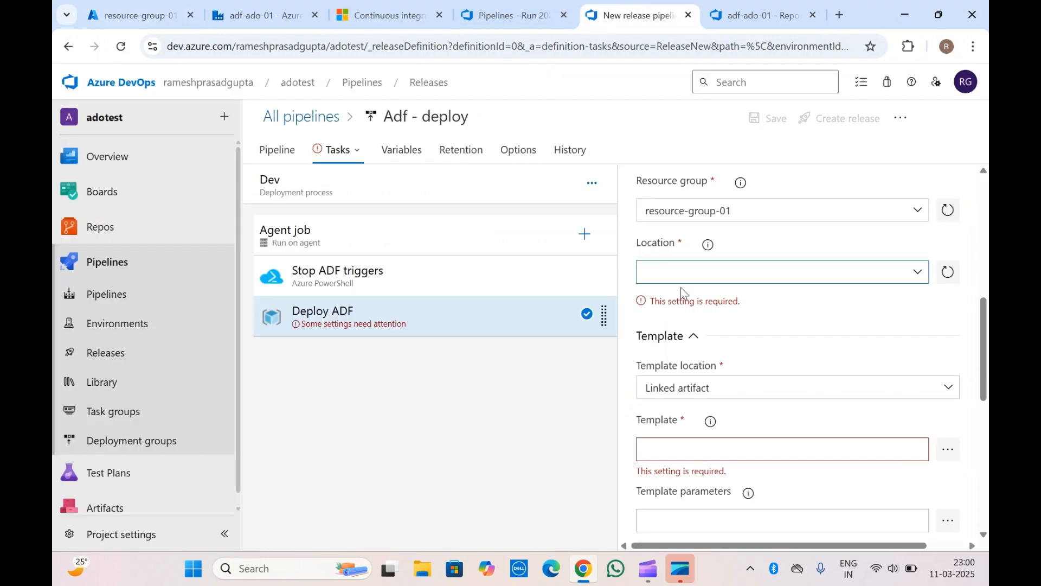
pyautogui.click(923, 272)
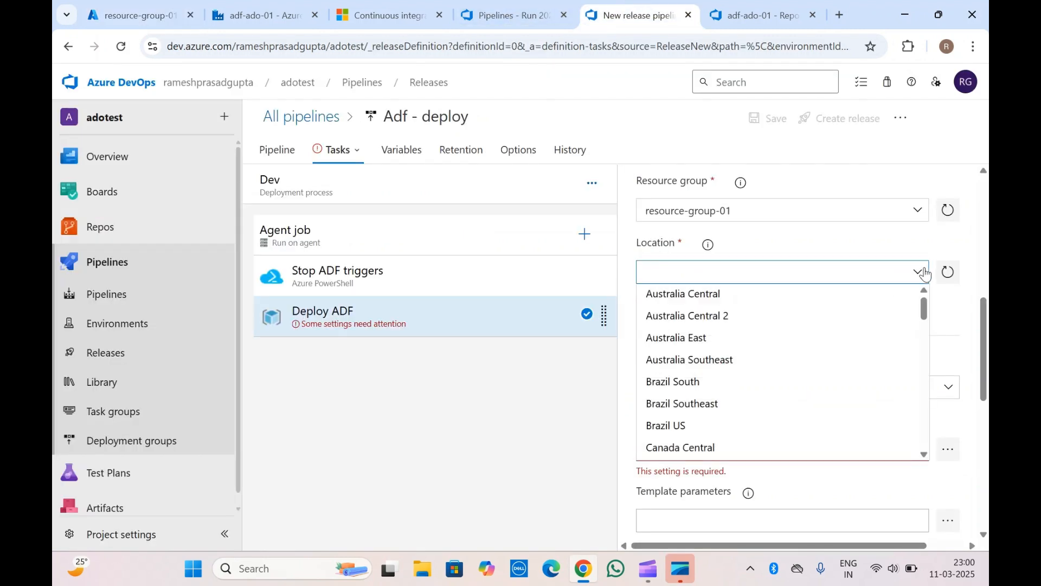
pyautogui.write('East Asia')
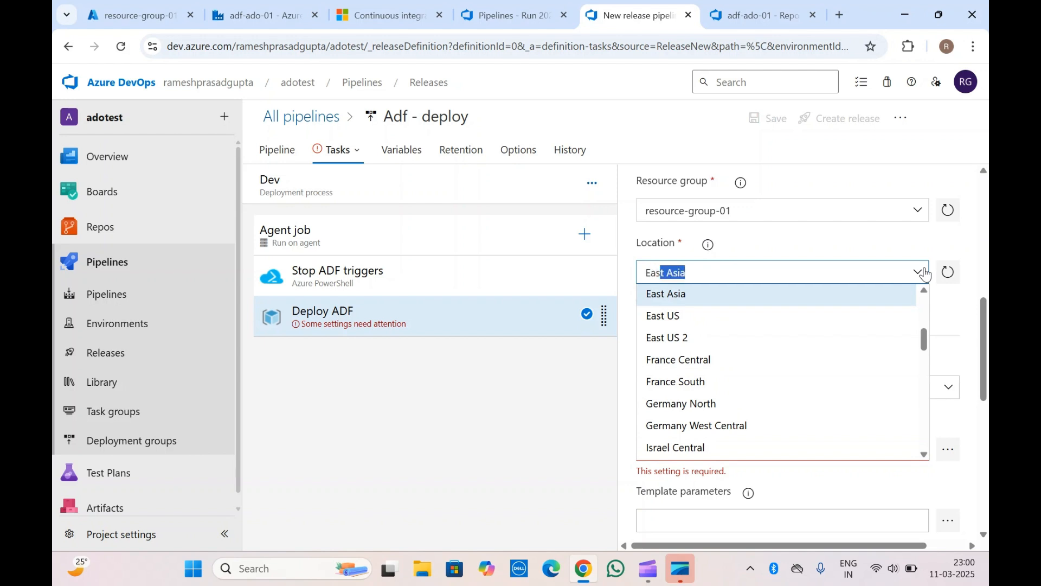
pyautogui.click(709, 326)
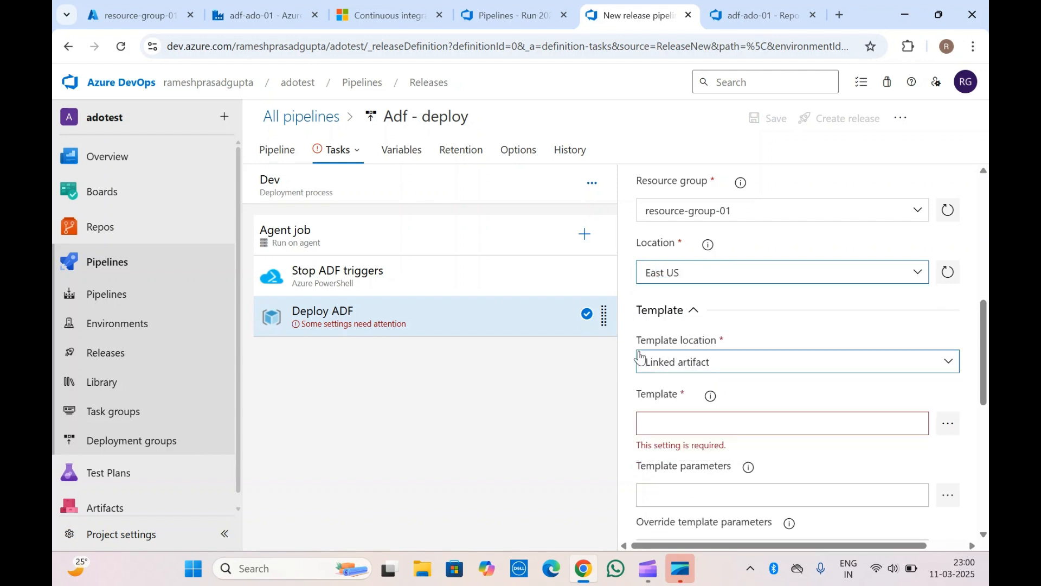
# Set the template to ARMTemplateForFactory.json from the ArmTemplates folder of the linked _adf-01 build artifact
pyautogui.scroll(-2, 638, 358)
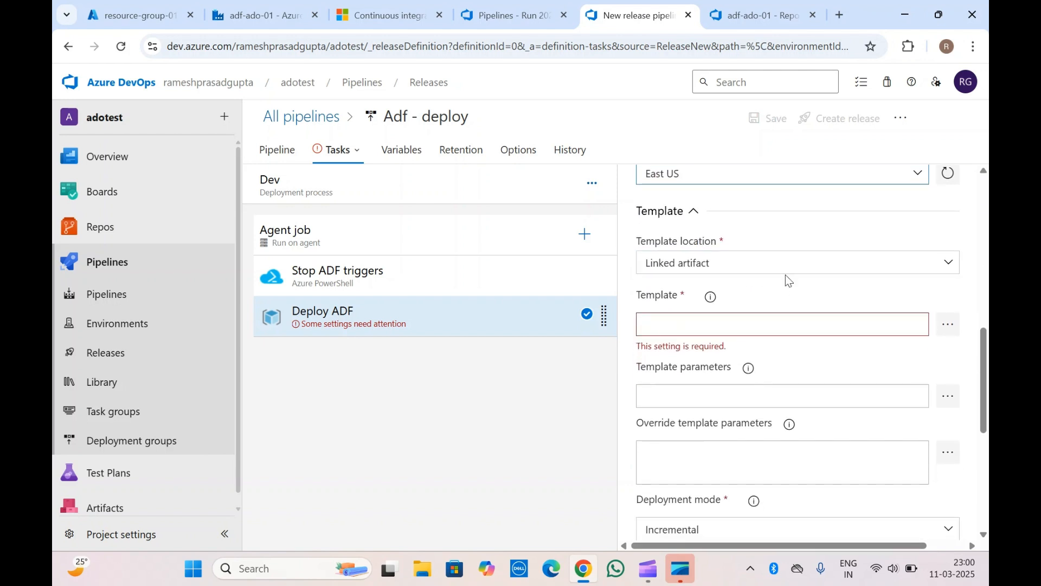
pyautogui.scroll(-1, 785, 274)
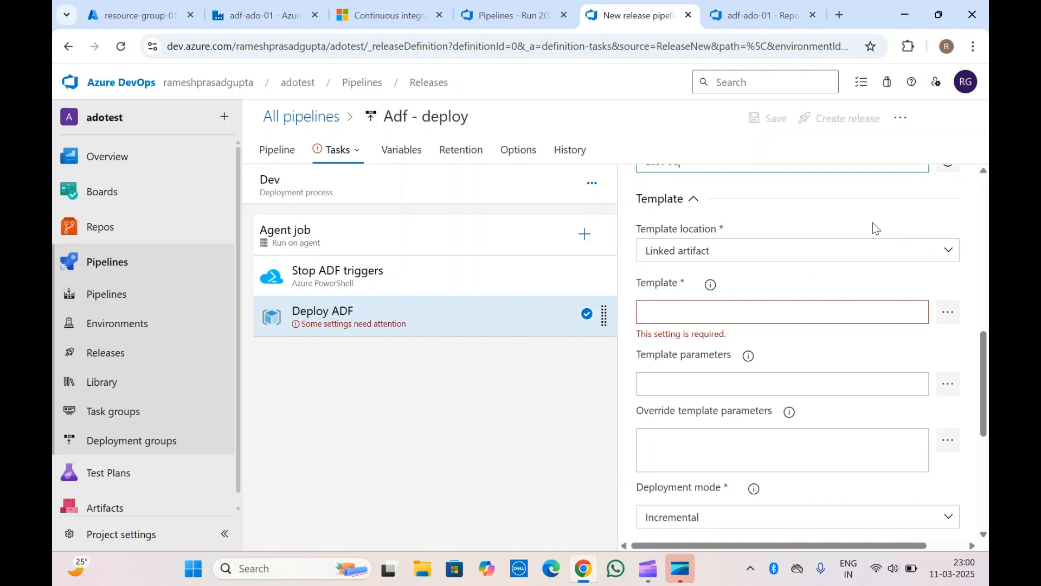
pyautogui.scroll(-1, 873, 223)
pyautogui.scroll(-1, 873, 228)
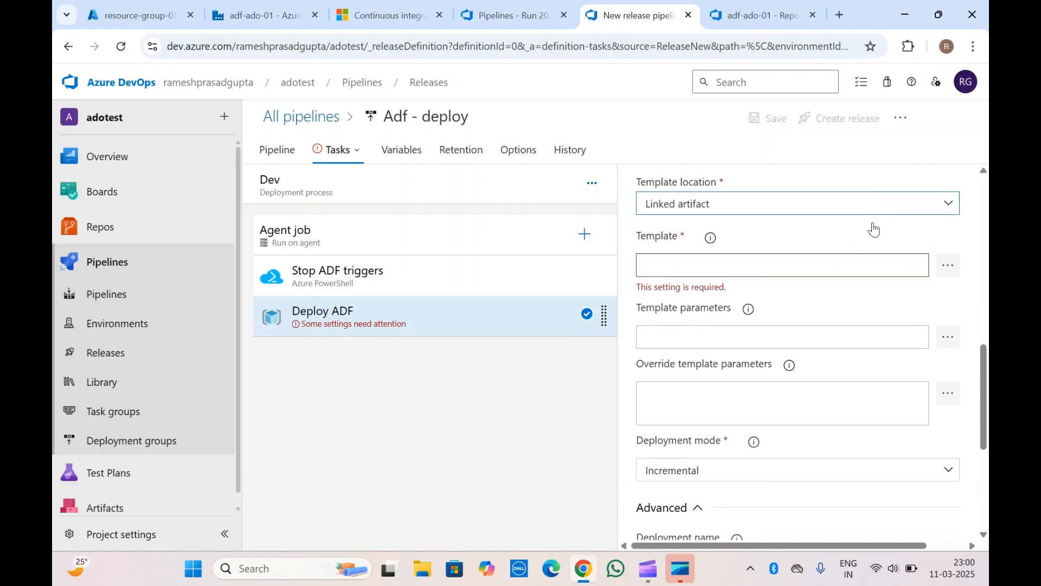
pyautogui.click(947, 262)
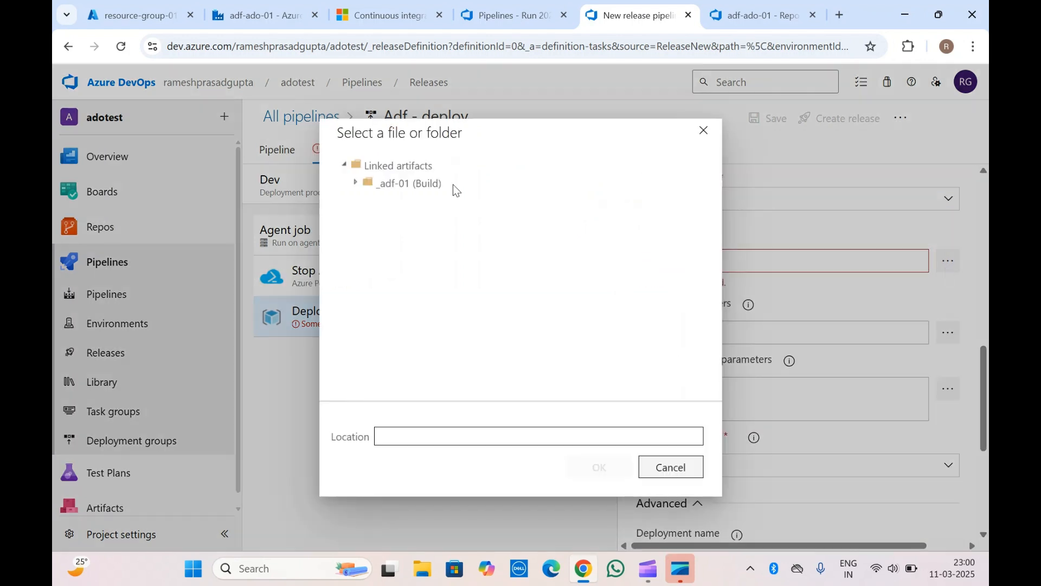
pyautogui.click(356, 188)
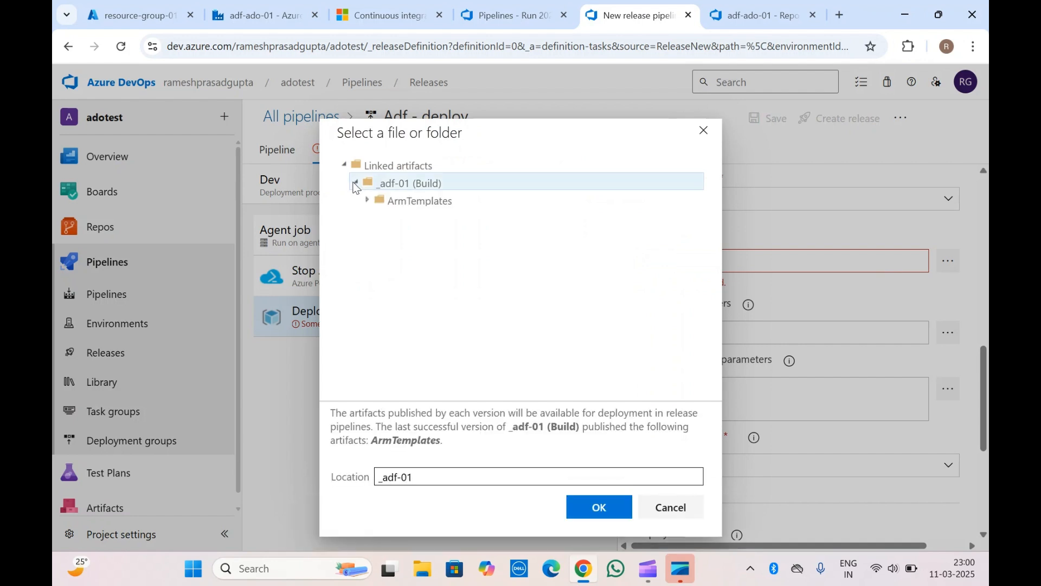
pyautogui.click(374, 202)
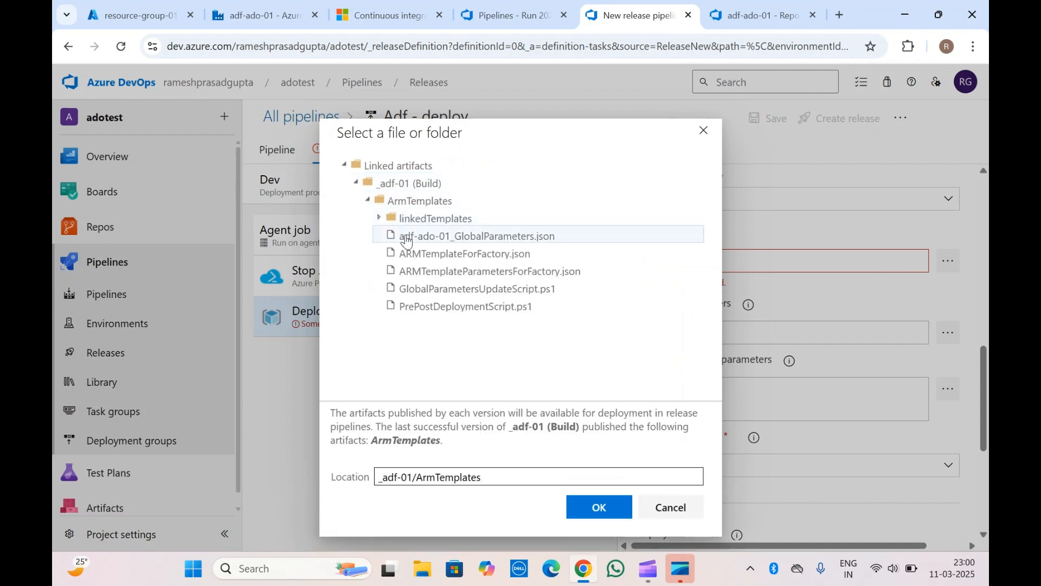
pyautogui.click(457, 262)
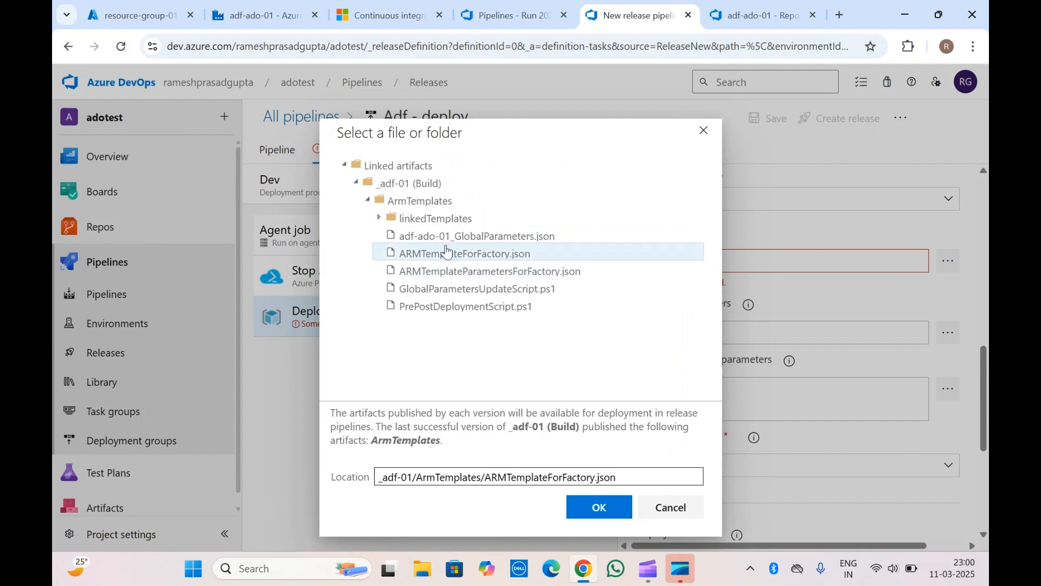
pyautogui.click(599, 507)
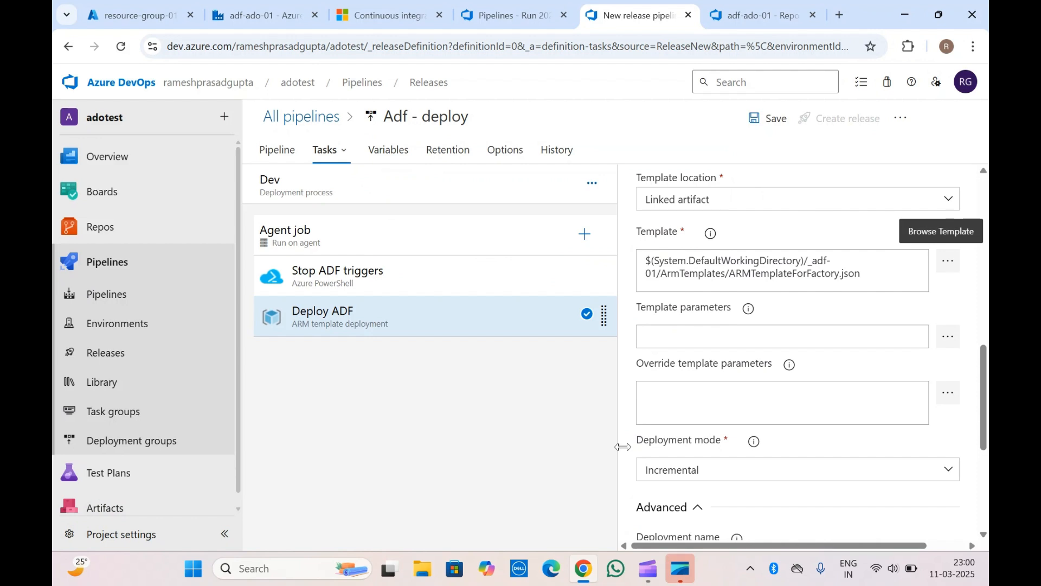
# Set the template parameters to ARMTemplateParametersForFactory.json from the _adf-01 artifact's ArmTemplates folder
pyautogui.click(742, 336)
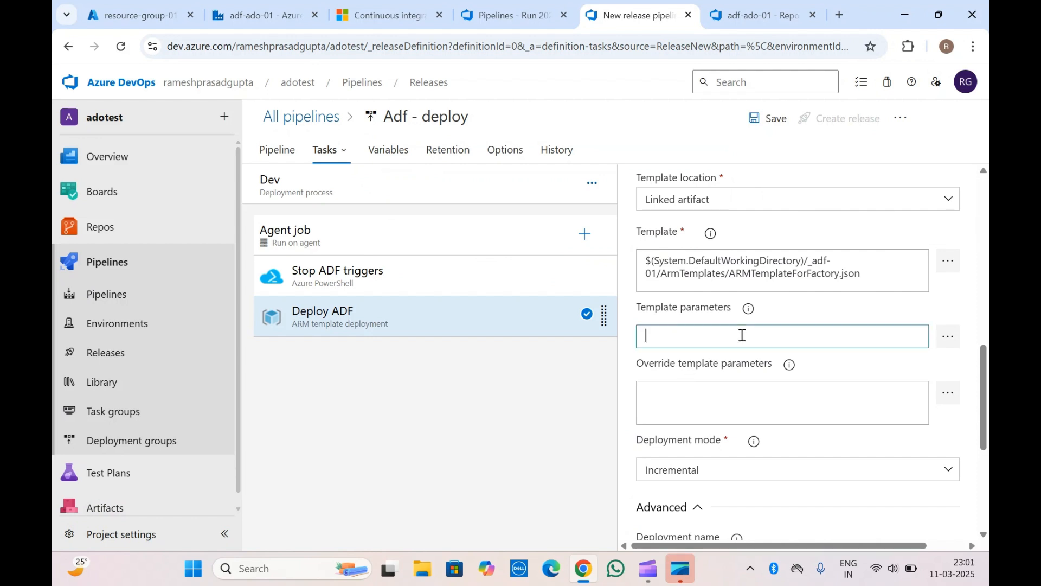
pyautogui.click(948, 338)
pyautogui.click(356, 183)
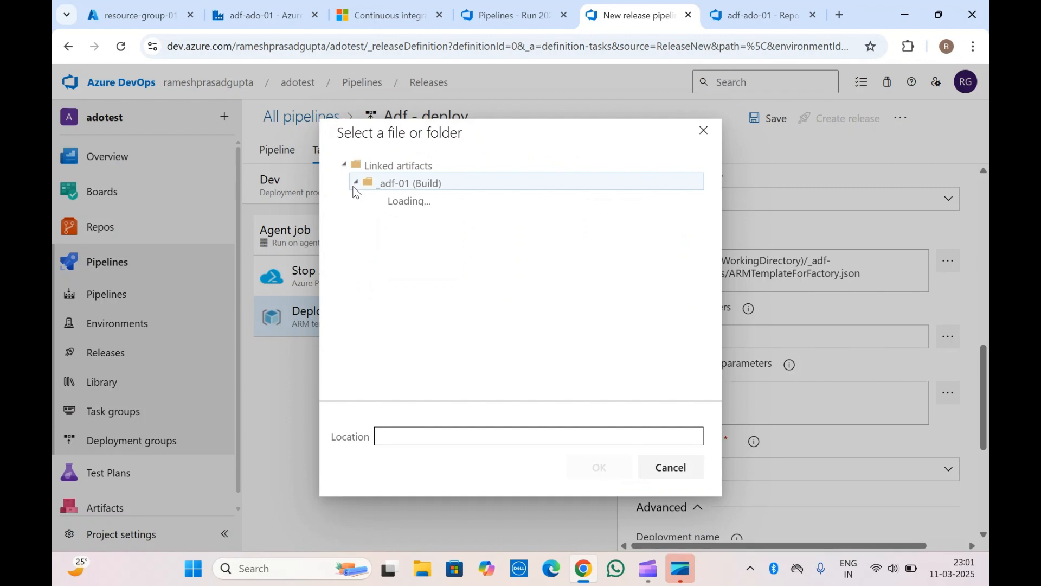
pyautogui.click(367, 205)
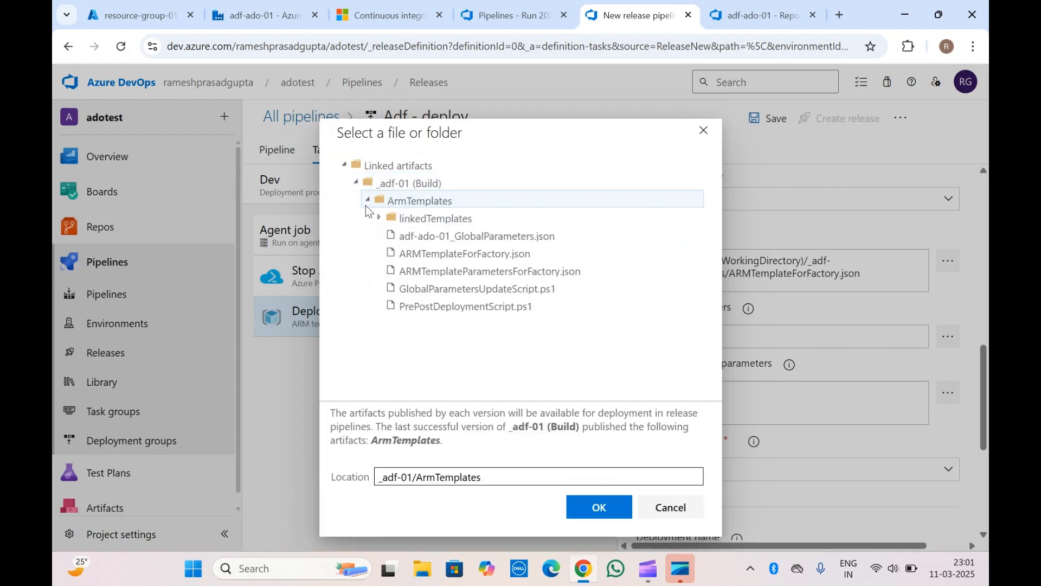
pyautogui.click(461, 272)
pyautogui.click(590, 505)
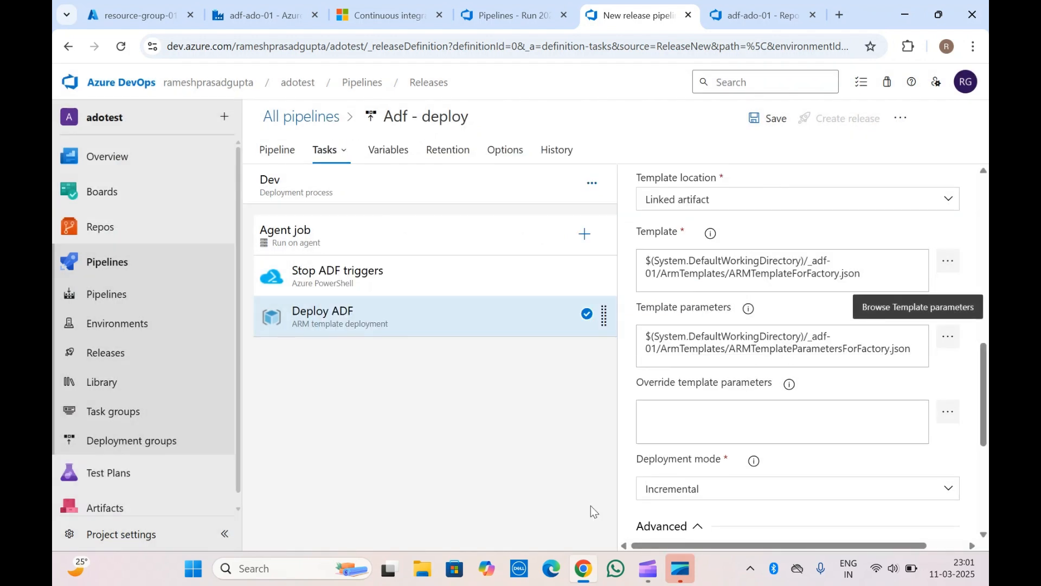
pyautogui.click(654, 339)
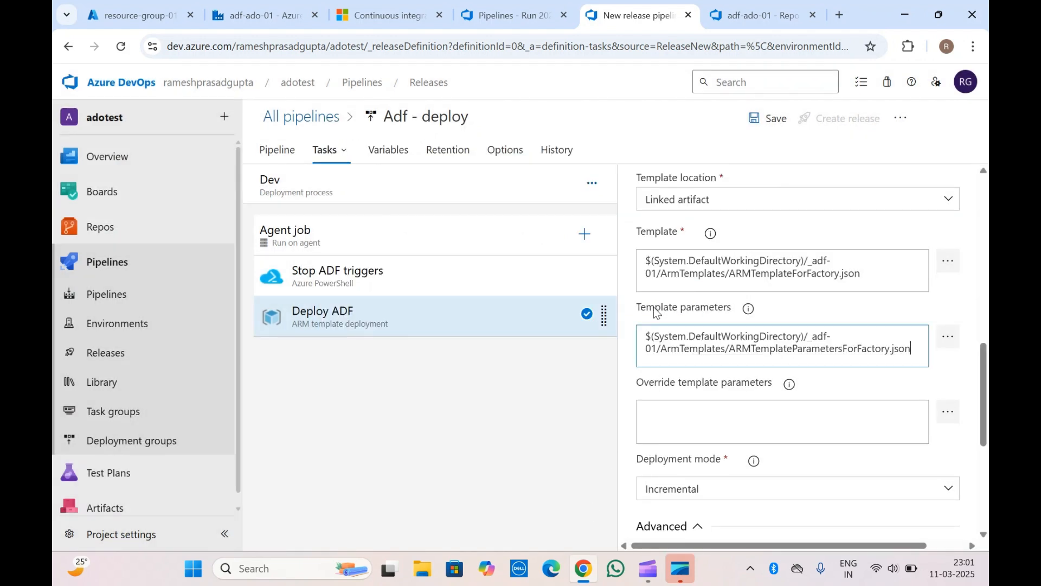
# Review the Template, Template parameters and Override template parameters settings of the Deploy ADF task
pyautogui.scroll(-1, 655, 311)
pyautogui.scroll(-1, 655, 311)
pyautogui.click(718, 340)
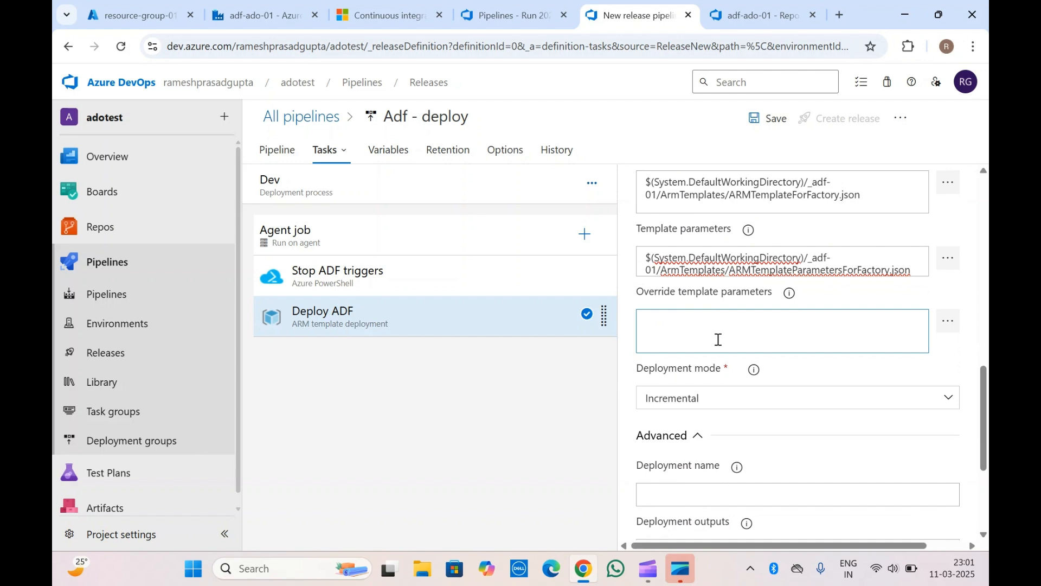
pyautogui.scroll(2, 718, 339)
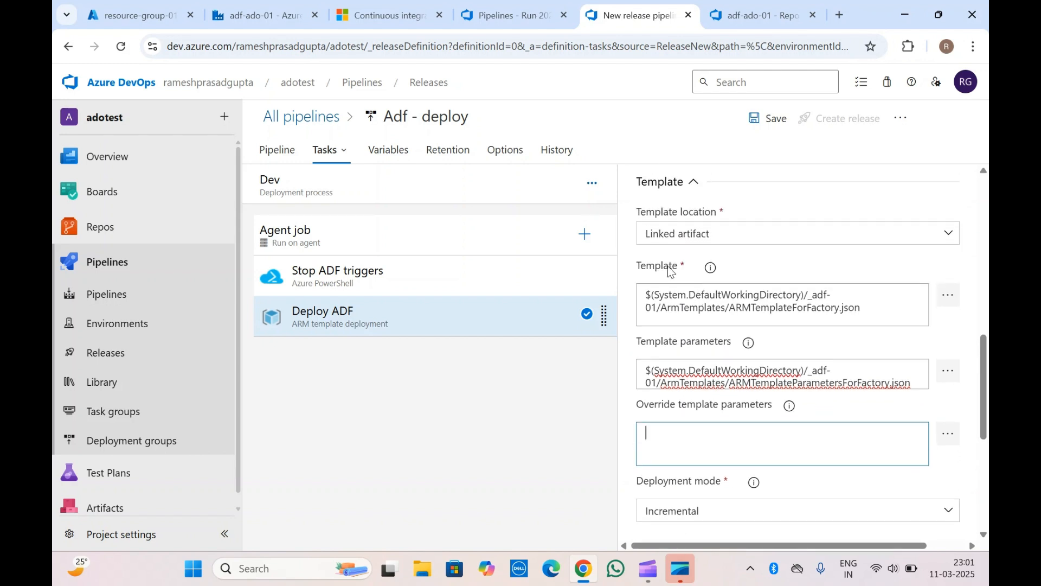
pyautogui.doubleClick(769, 309)
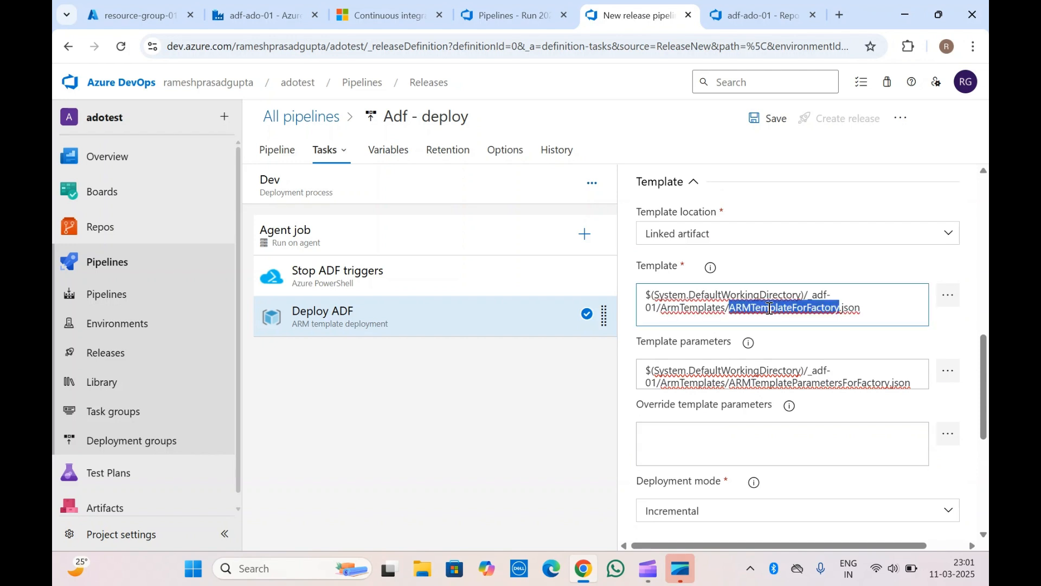
pyautogui.click(770, 309)
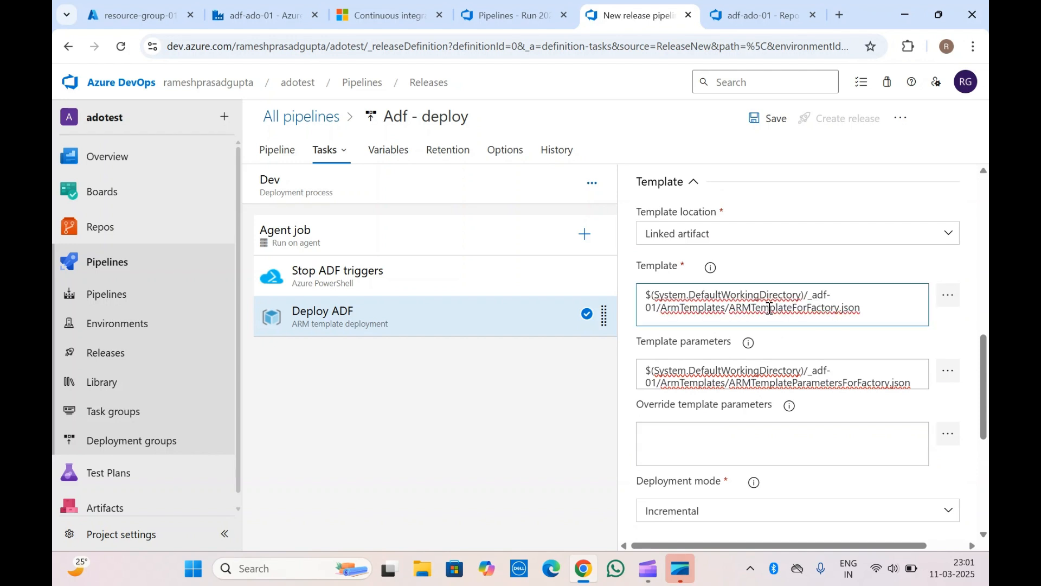
pyautogui.click(661, 273)
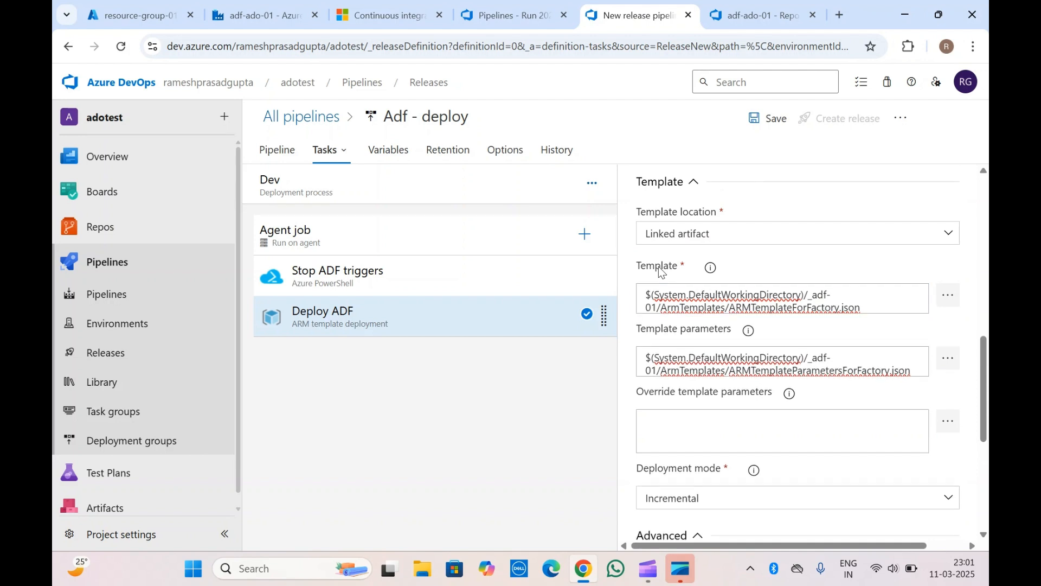
pyautogui.doubleClick(661, 273)
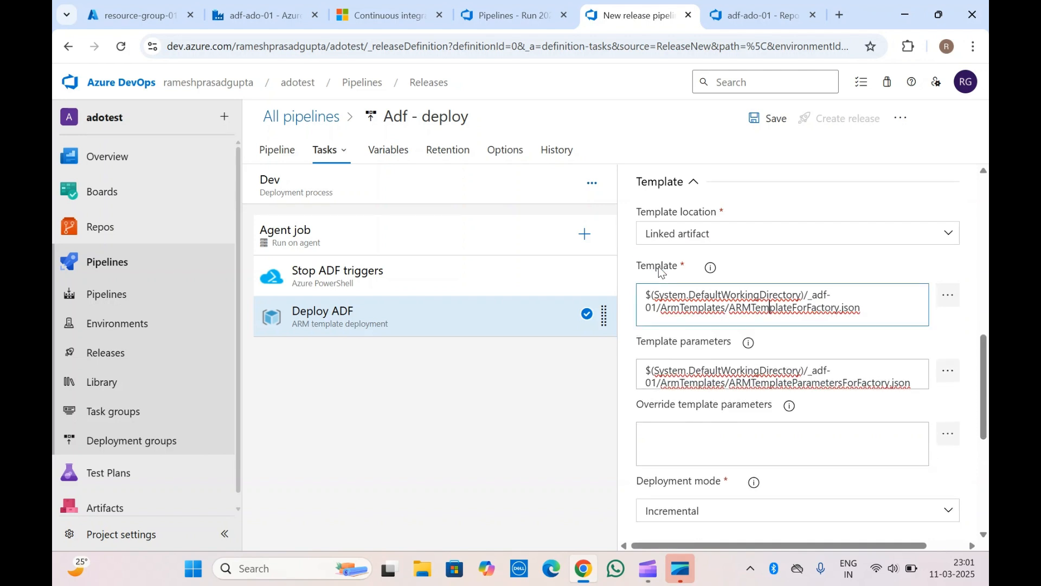
pyautogui.click(703, 434)
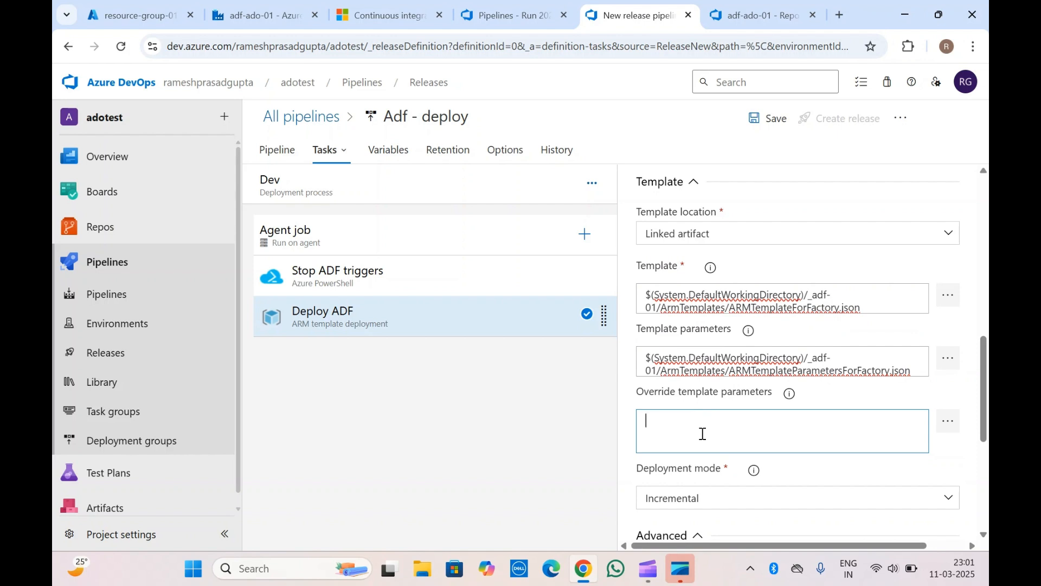
pyautogui.click(661, 274)
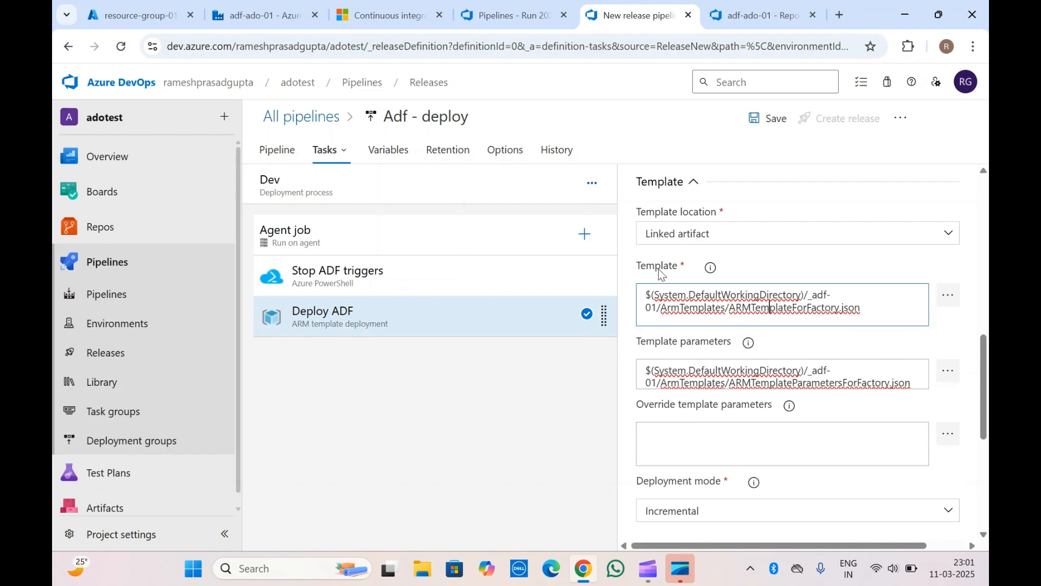
# Switch to the adf-01 pipeline run and download ARMTemplateForFactory.json from its published ArmTemplates artifact
pyautogui.click(513, 7)
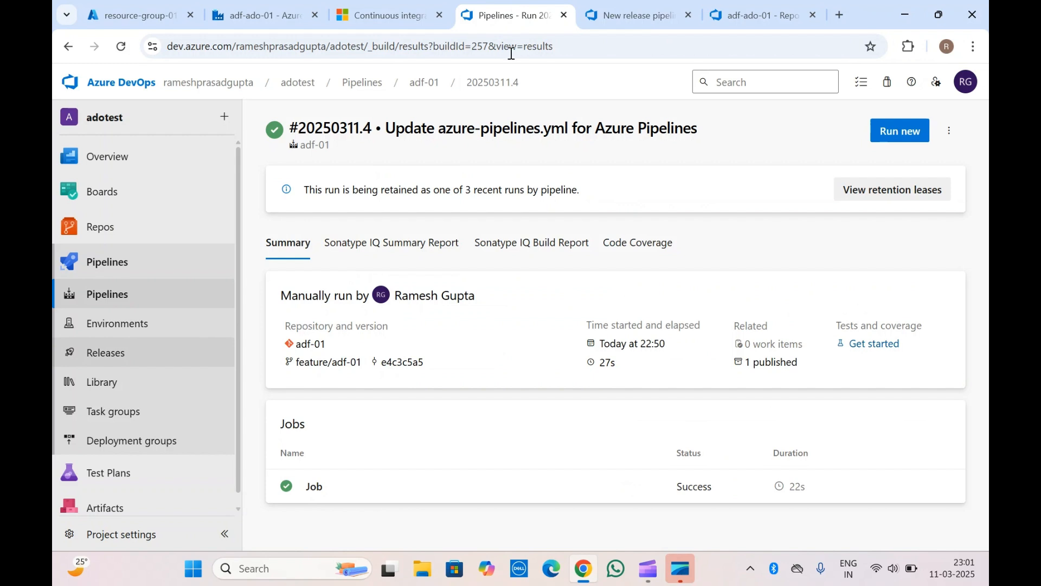
pyautogui.click(765, 362)
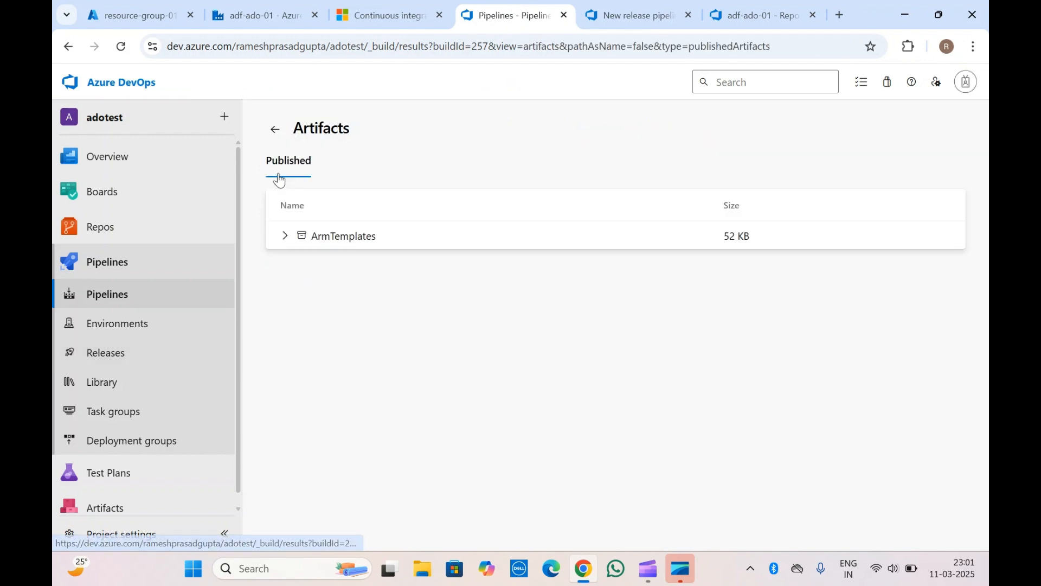
pyautogui.click(285, 235)
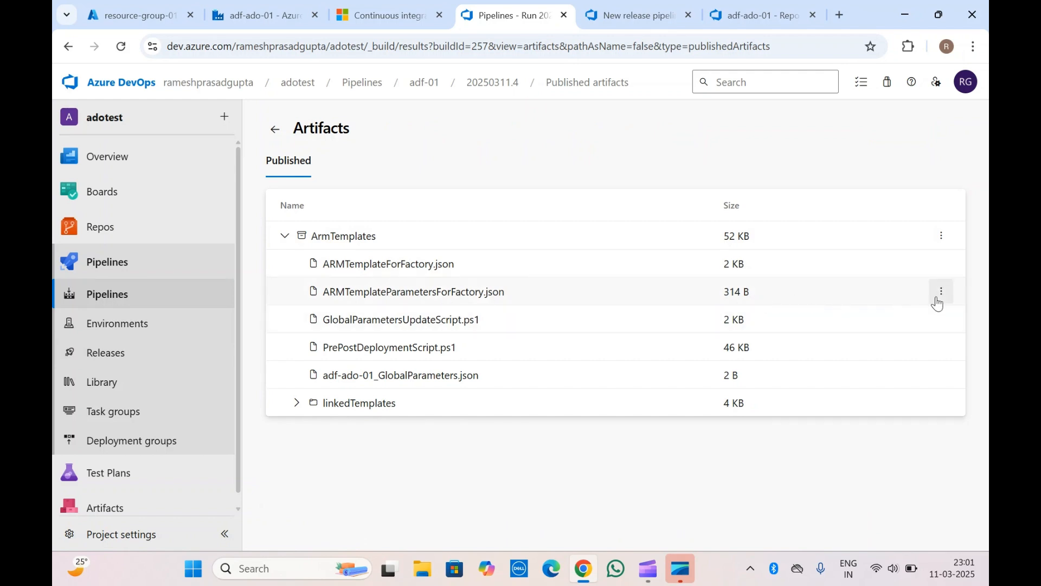
pyautogui.click(942, 296)
pyautogui.click(871, 322)
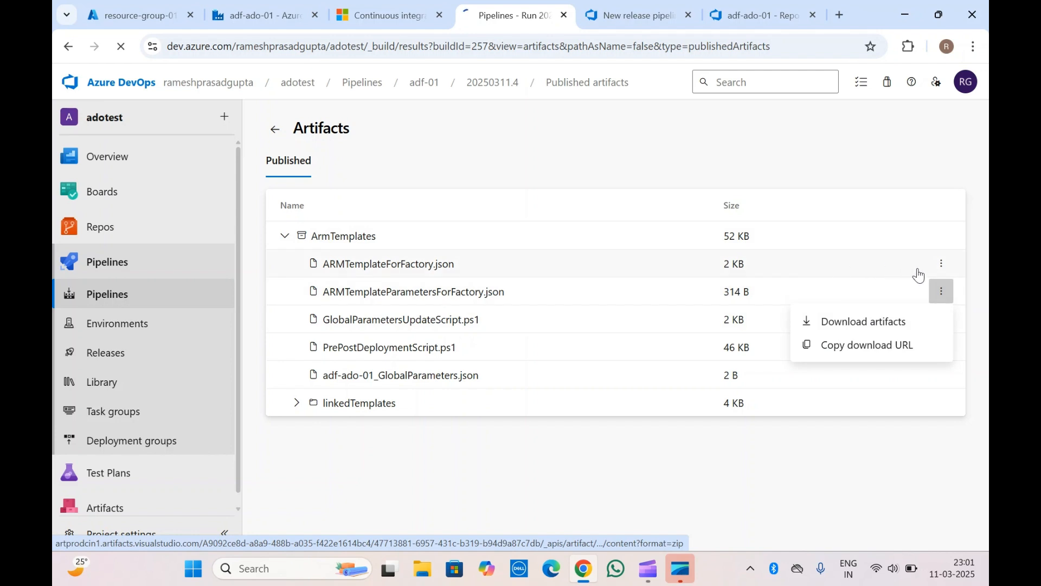
pyautogui.click(947, 266)
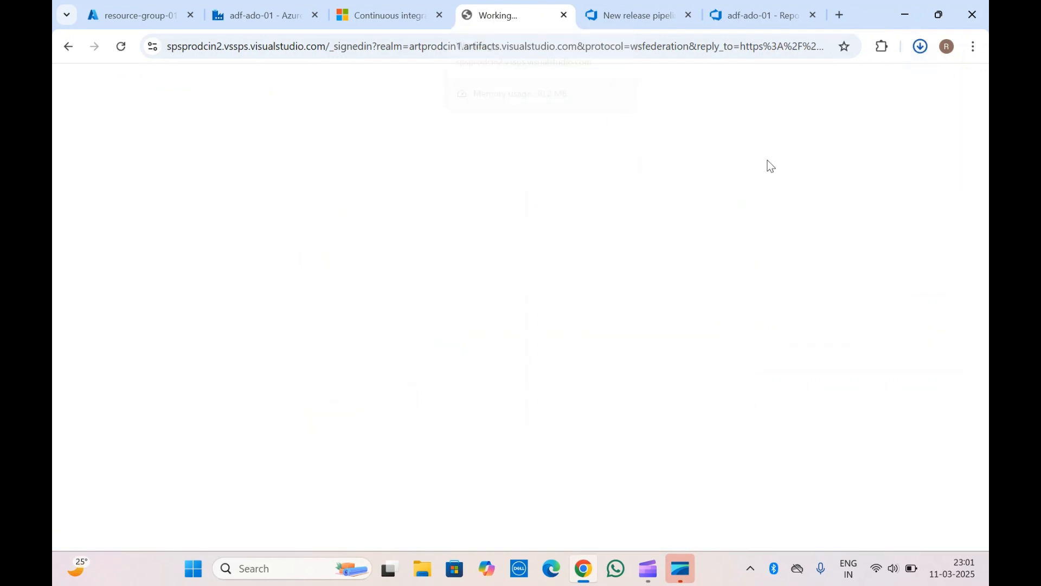
pyautogui.click(920, 46)
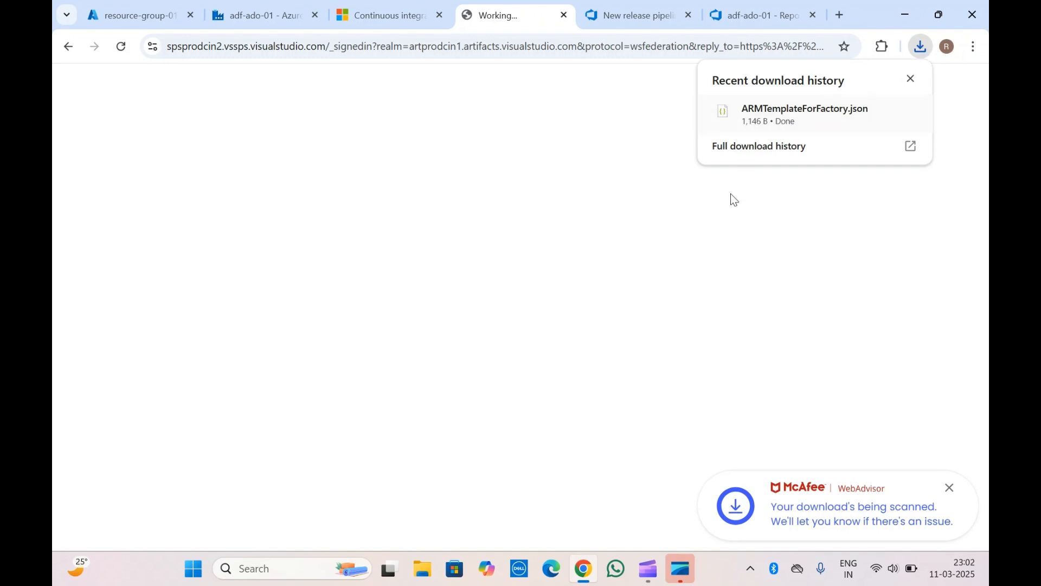
# Return to the published artifacts, download ARMTemplateParametersForFactory.json from ArmTemplates and open it in Visual Studio Code, closing the release notes
pyautogui.click(68, 47)
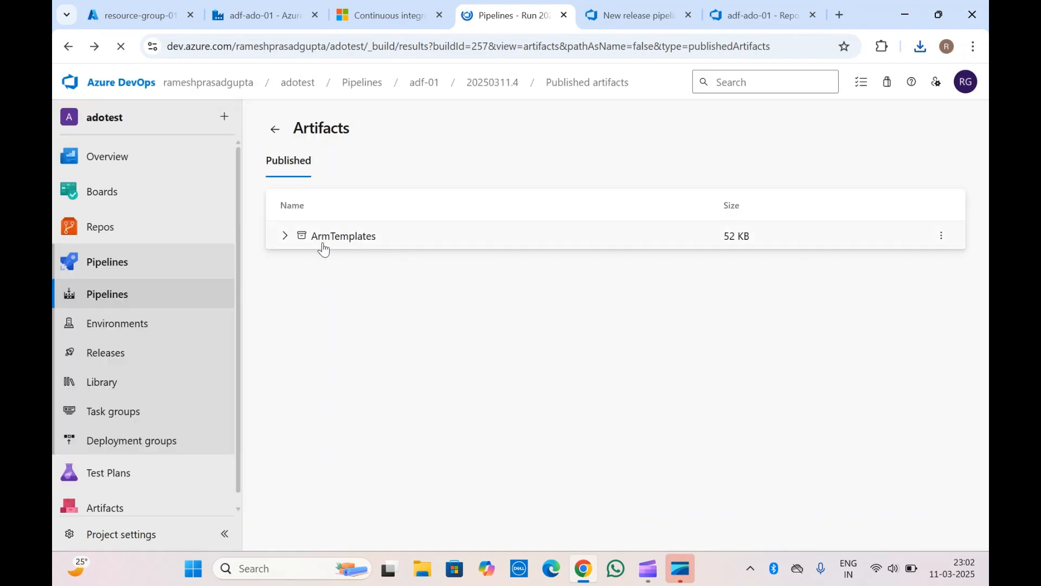
pyautogui.click(285, 235)
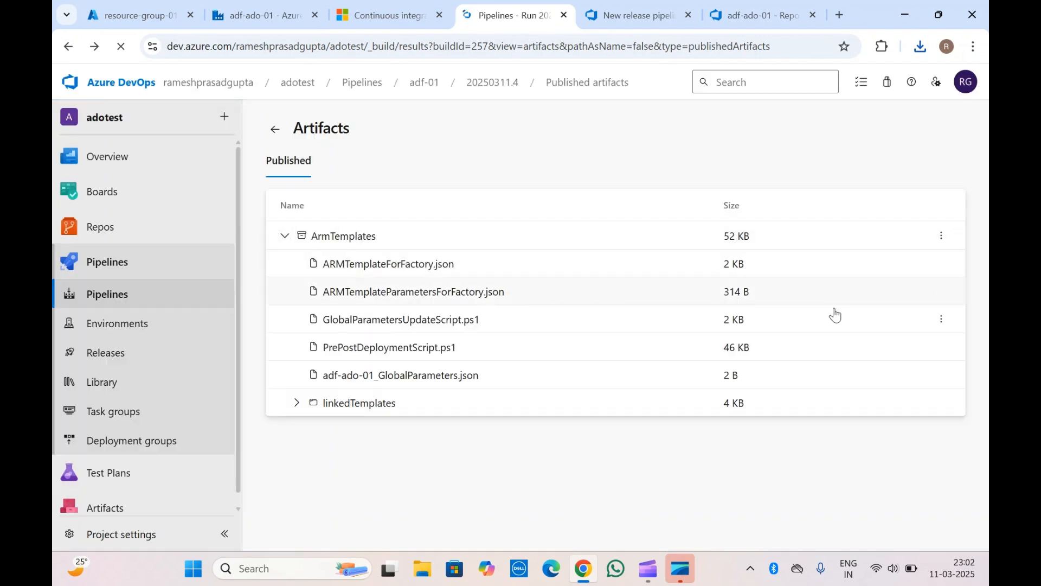
pyautogui.click(941, 292)
pyautogui.click(877, 322)
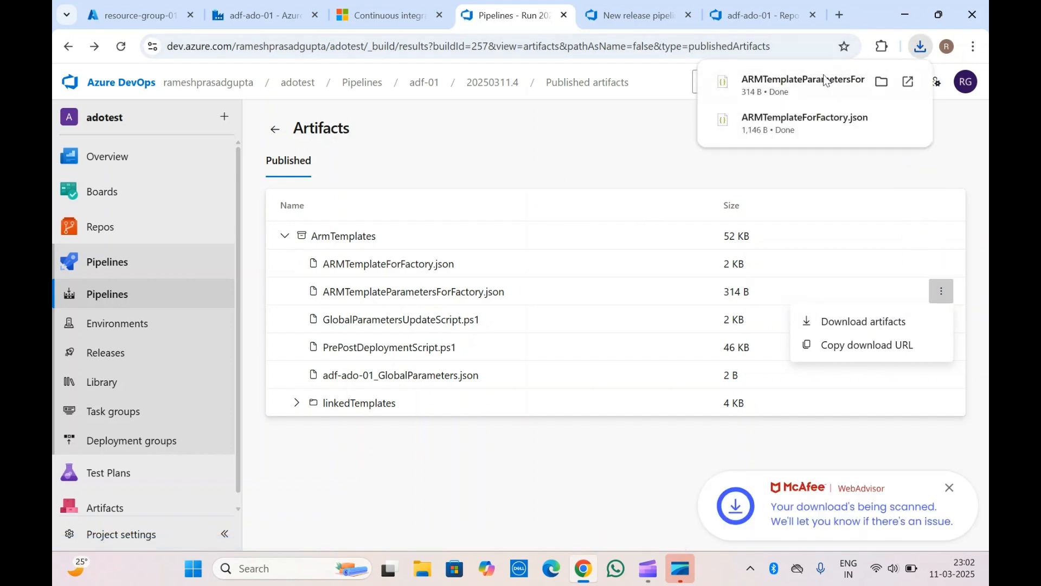
pyautogui.click(791, 85)
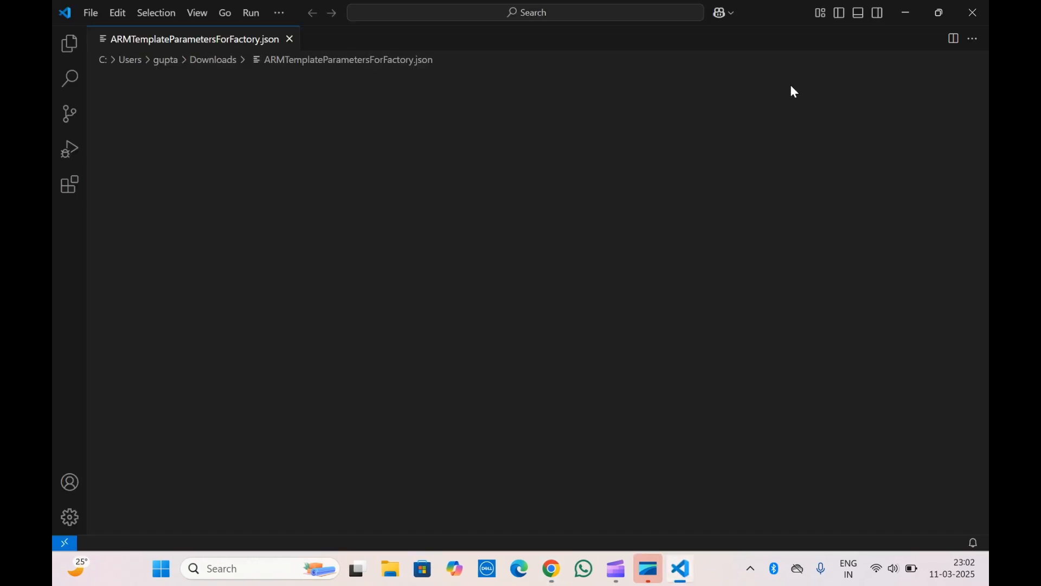
pyautogui.click(229, 138)
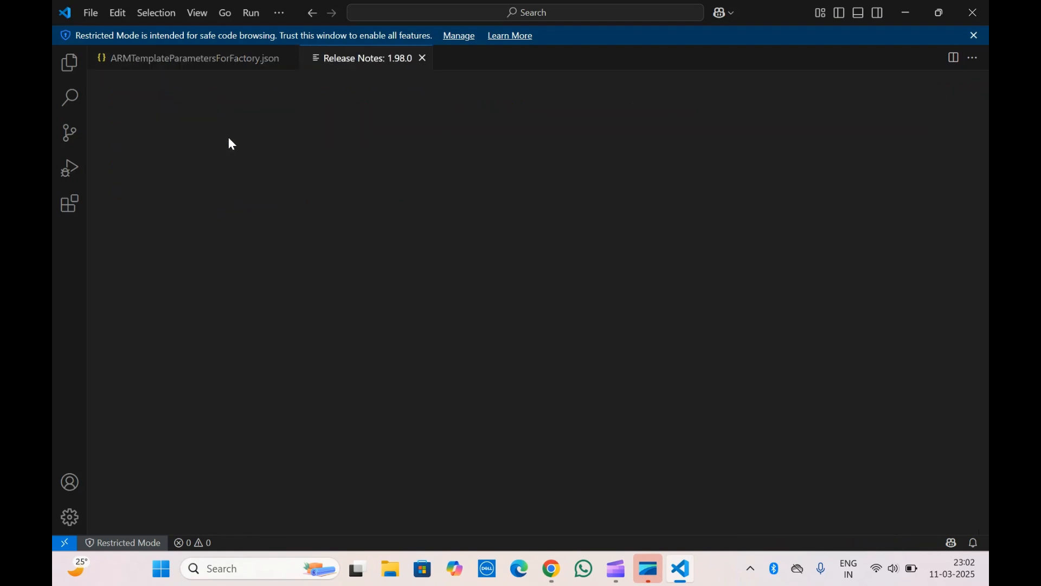
pyautogui.click(423, 58)
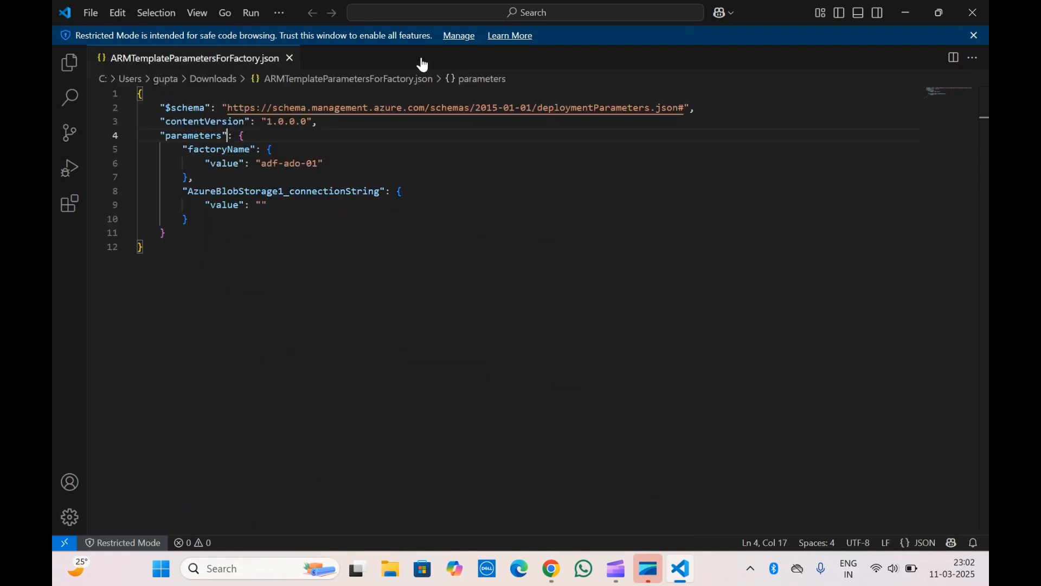
# Examine the factoryName and AzureBlobStorage1_connectionString parameters in ARMTemplateParametersForFactory.json, dismissing the Docker extension suggestion
pyautogui.click(197, 191)
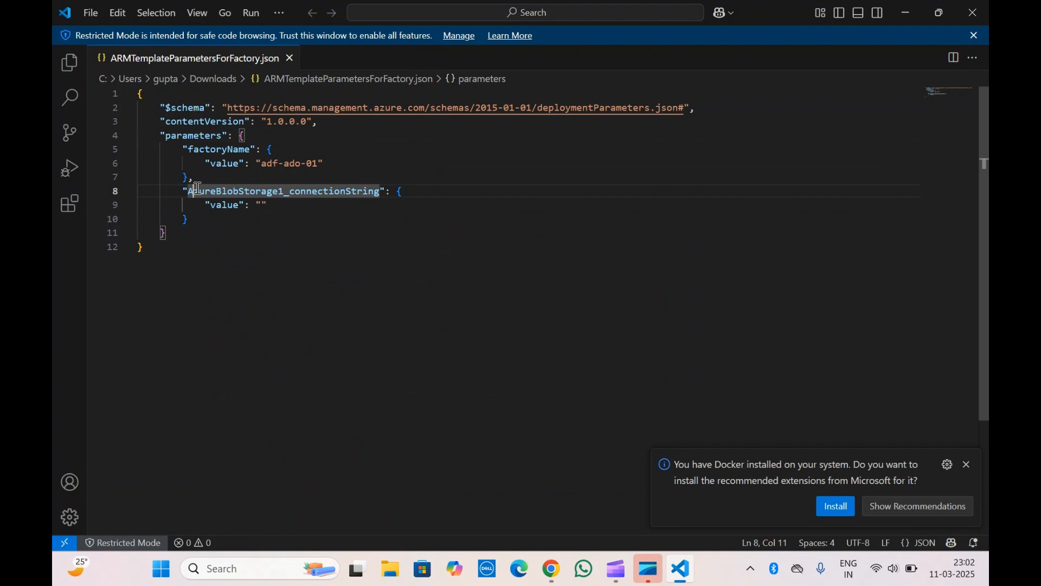
pyautogui.doubleClick(210, 148)
pyautogui.doubleClick(238, 193)
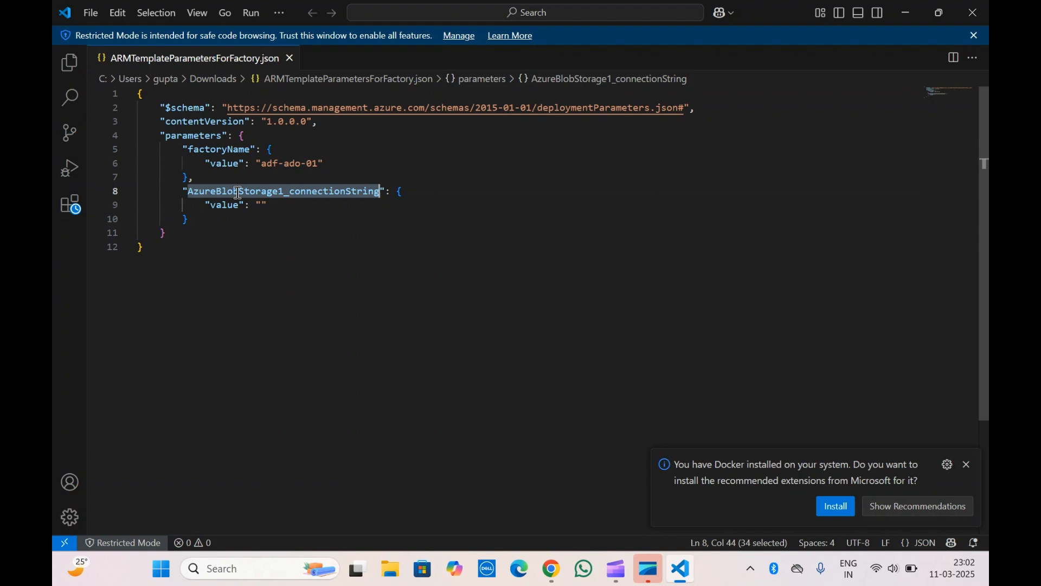
pyautogui.click(196, 223)
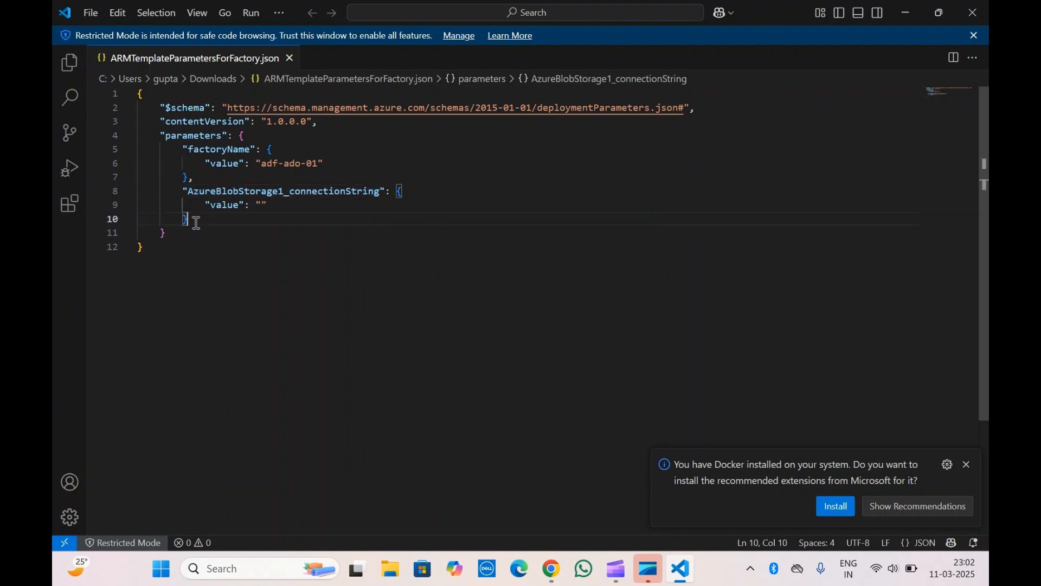
pyautogui.moveTo(169, 242); pyautogui.dragTo(137, 97)
pyautogui.click(225, 221)
pyautogui.click(968, 466)
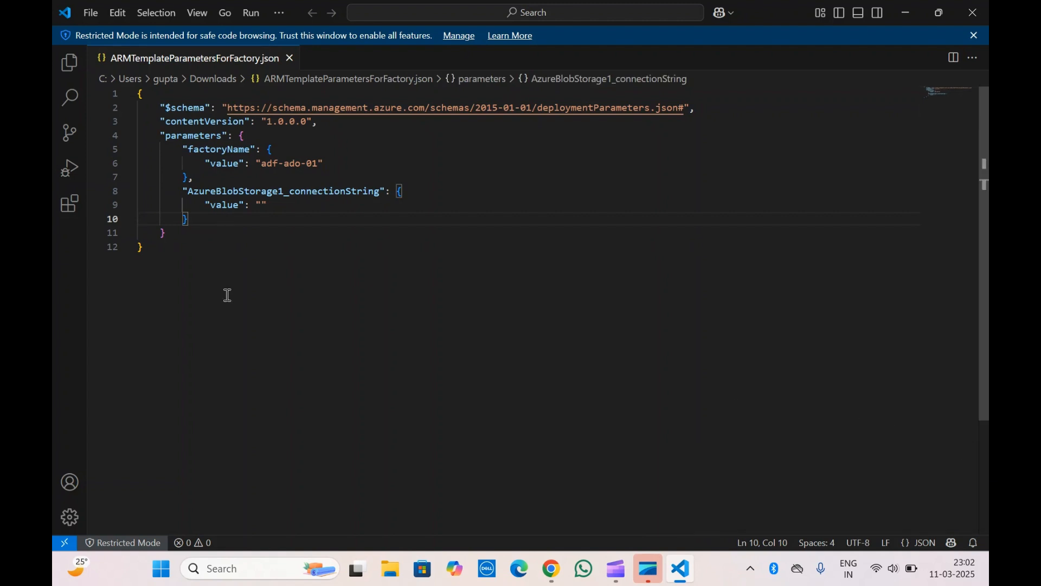
pyautogui.scroll(-3, 228, 295)
pyautogui.scroll(3, 227, 295)
pyautogui.click(159, 234)
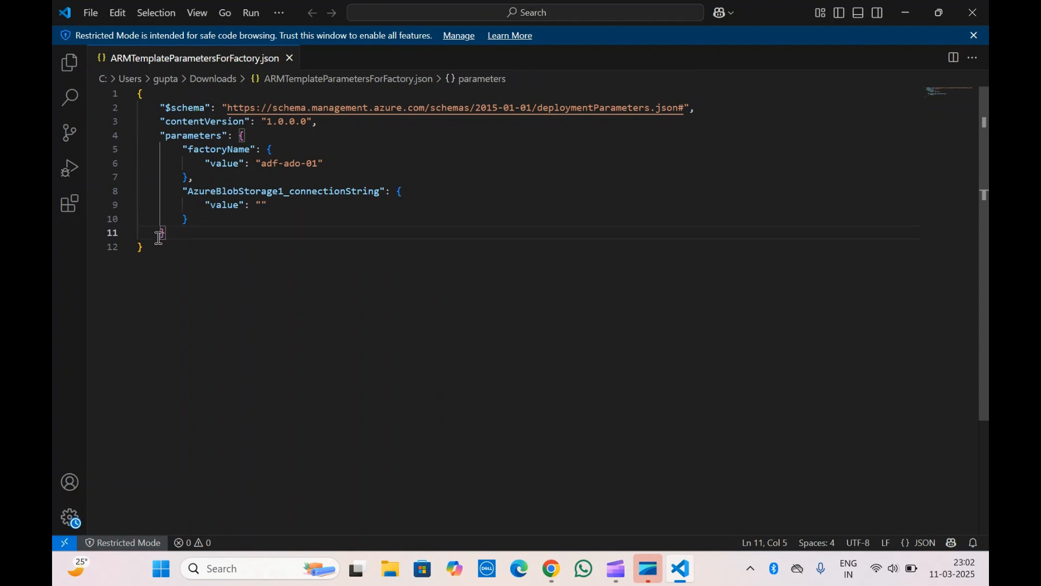
pyautogui.click(245, 252)
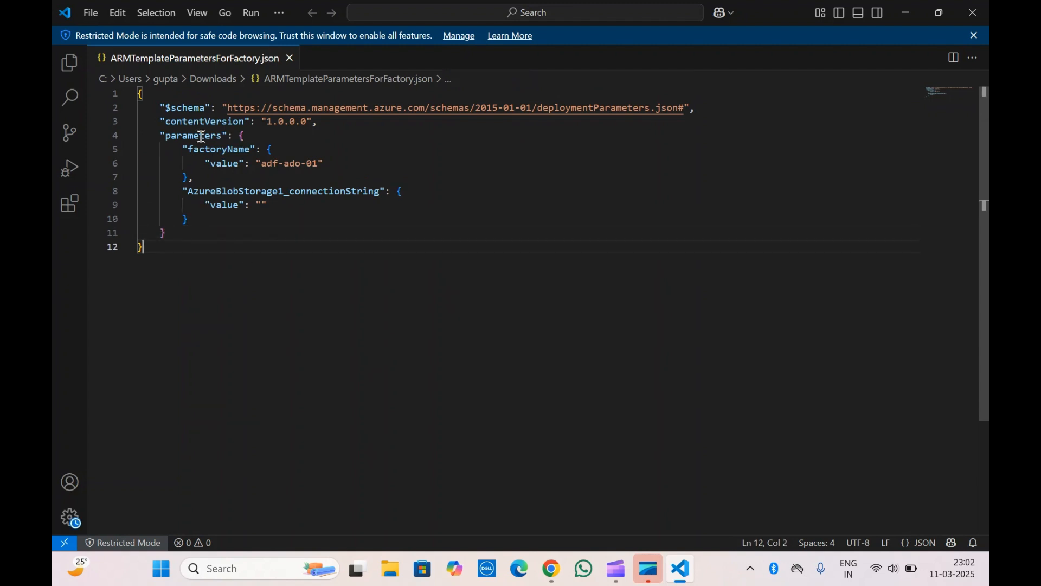
pyautogui.doubleClick(213, 150)
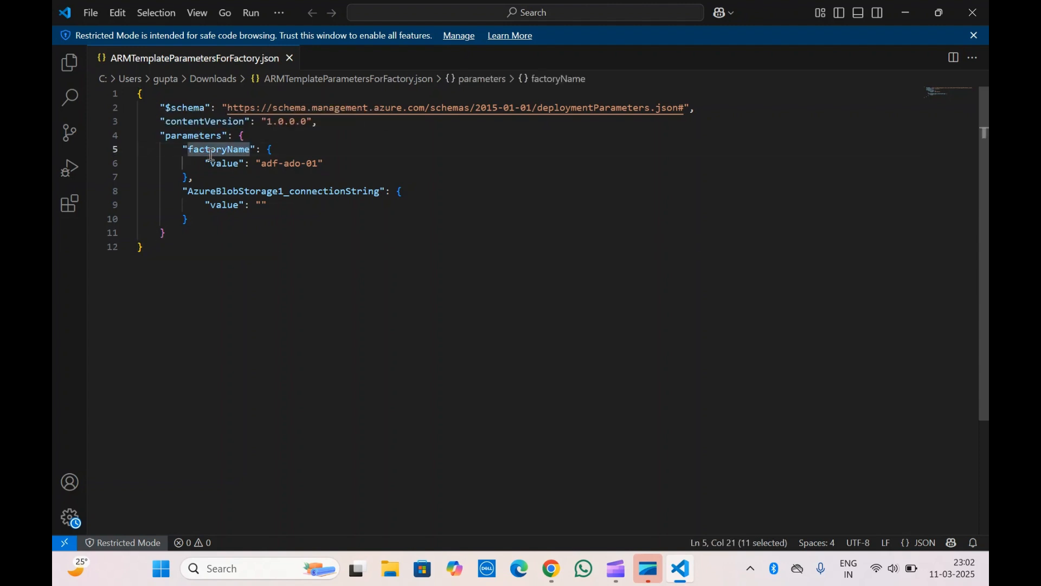
pyautogui.doubleClick(234, 193)
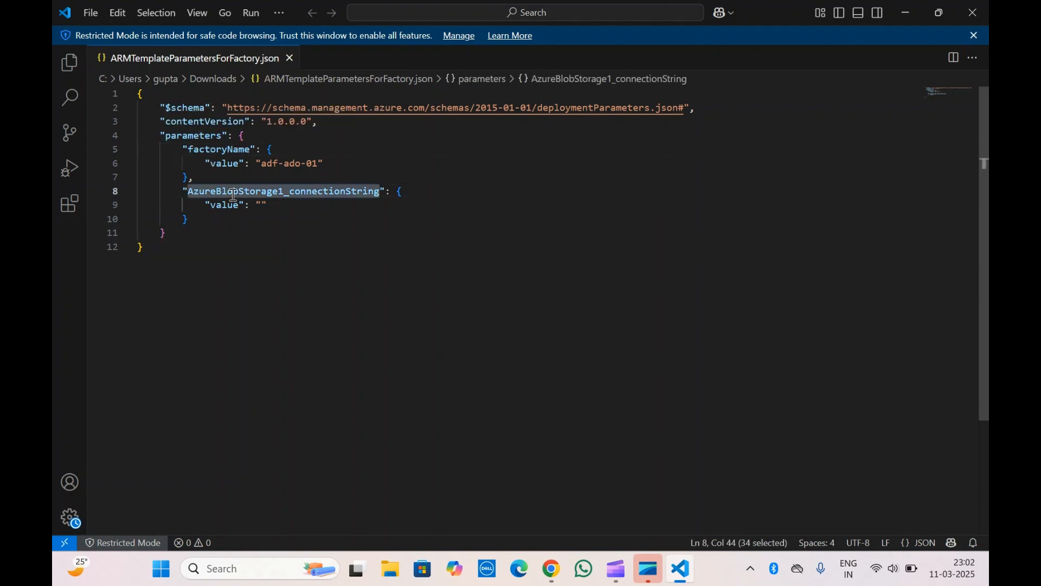
pyautogui.doubleClick(227, 150)
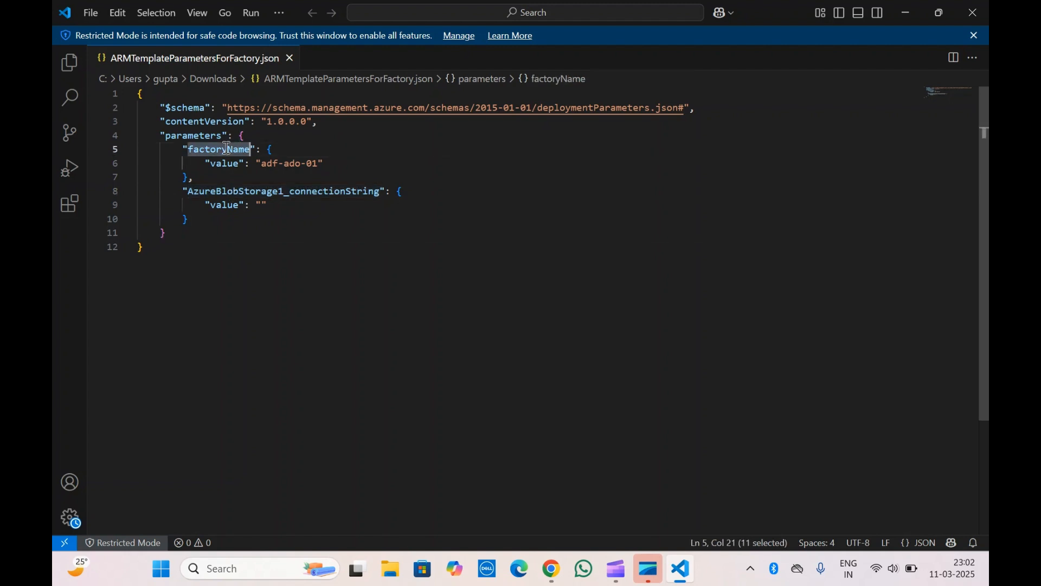
pyautogui.doubleClick(237, 194)
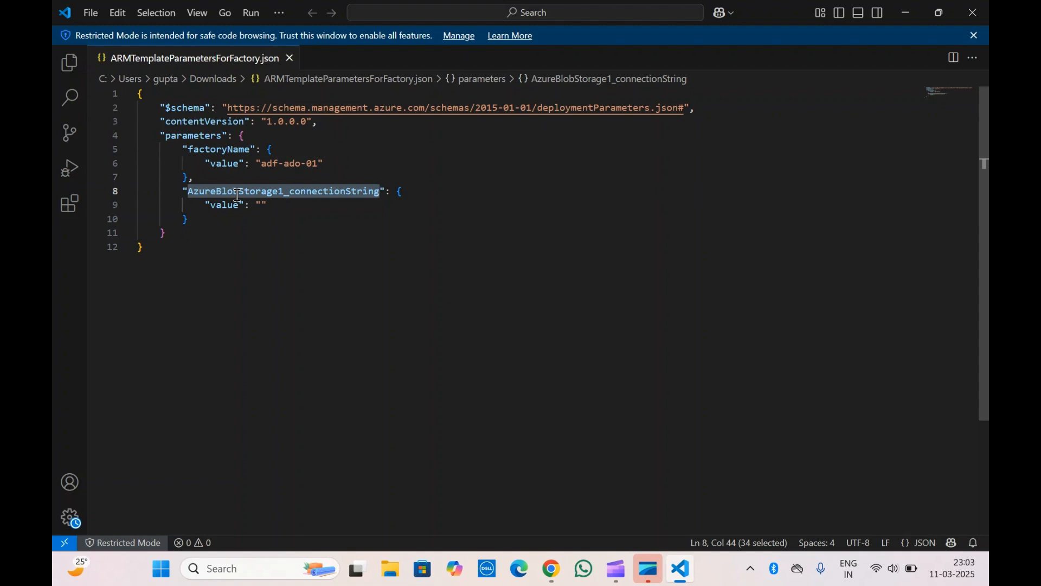
# Switch back to the Adf - deploy release pipeline in Chrome and read the help for the Deploy ADF task's Override template parameters
pyautogui.click(562, 570)
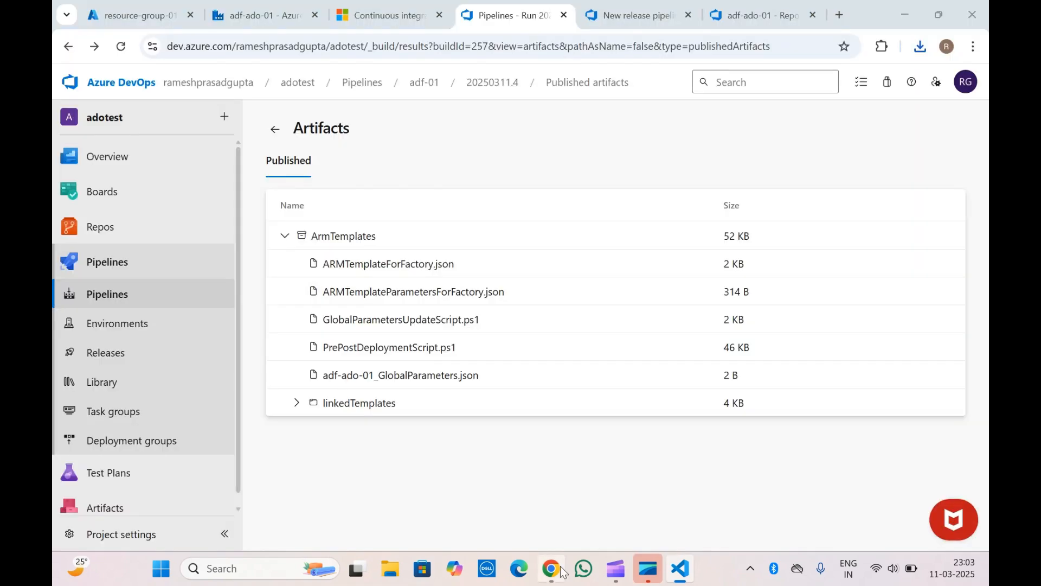
pyautogui.click(642, 6)
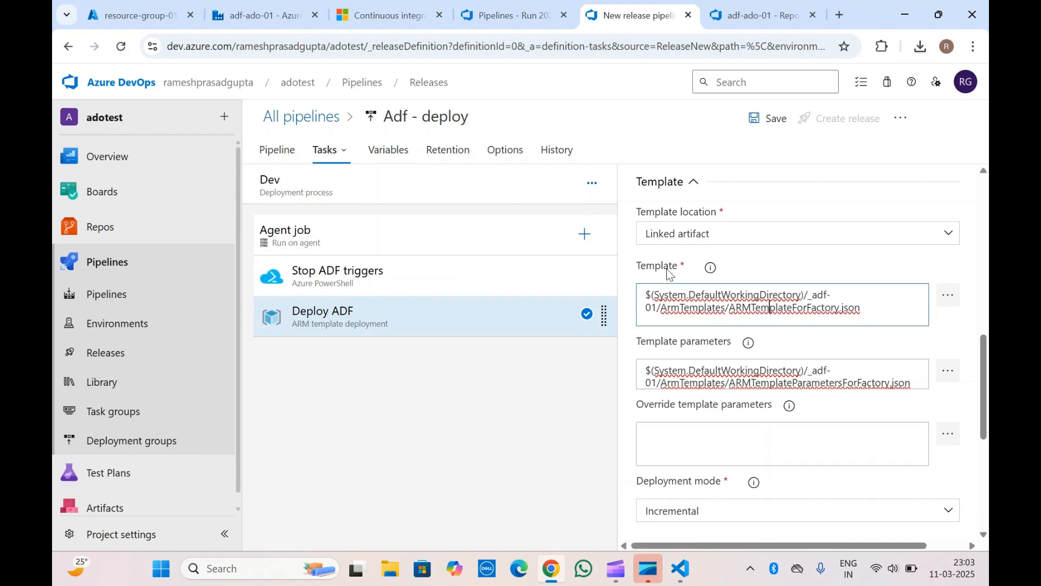
pyautogui.click(689, 425)
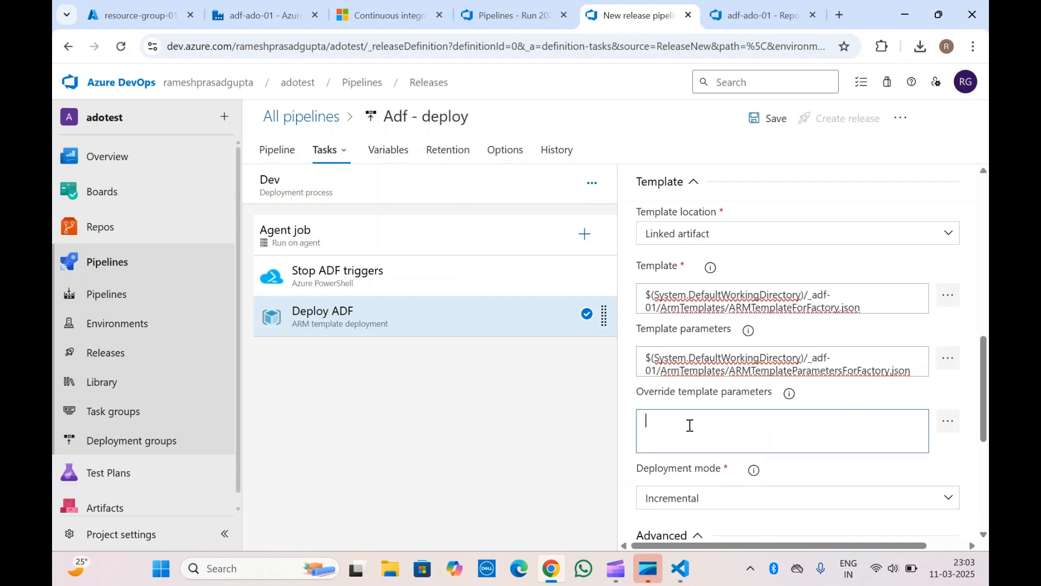
pyautogui.scroll(-1, 689, 425)
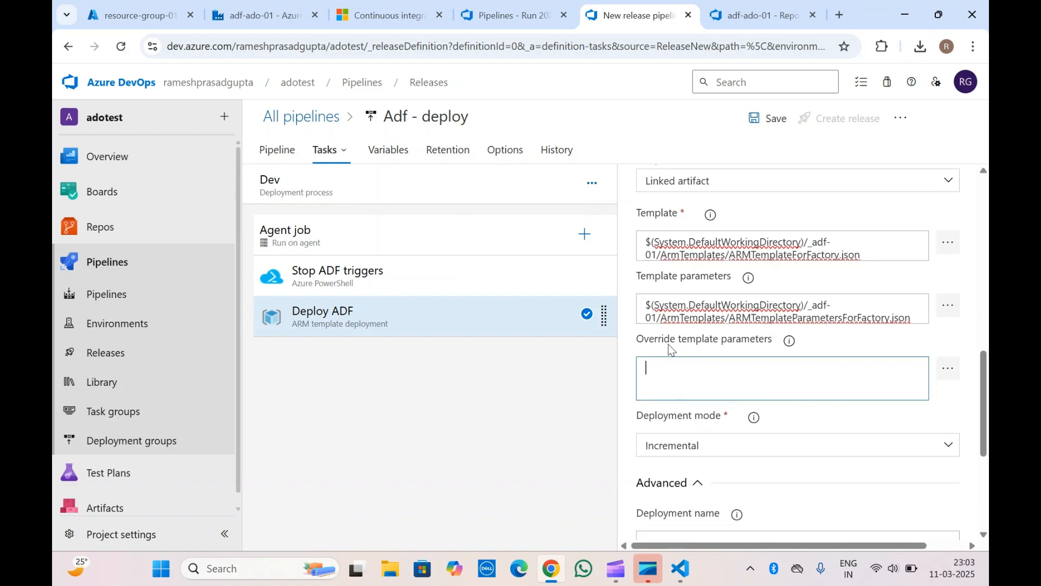
pyautogui.moveTo(795, 346)
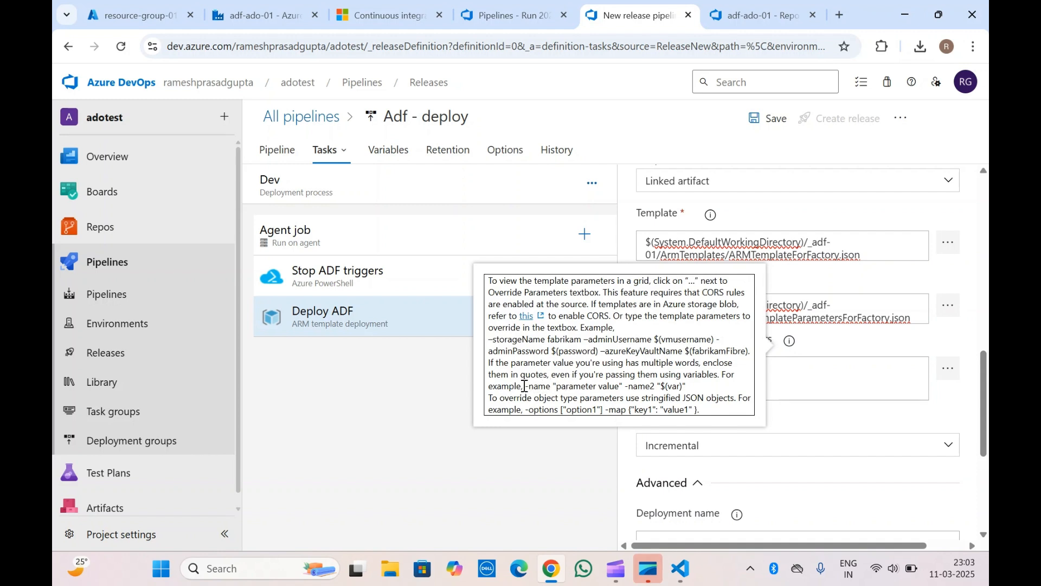
pyautogui.moveTo(524, 386); pyautogui.dragTo(687, 391)
pyautogui.hotkey('ctrl', 'c')
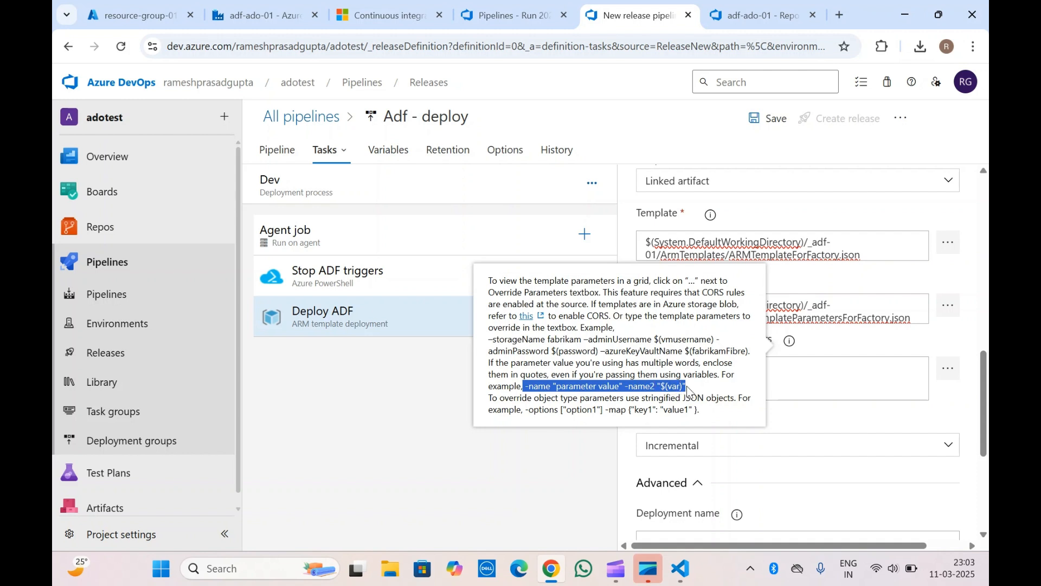
pyautogui.click(806, 385)
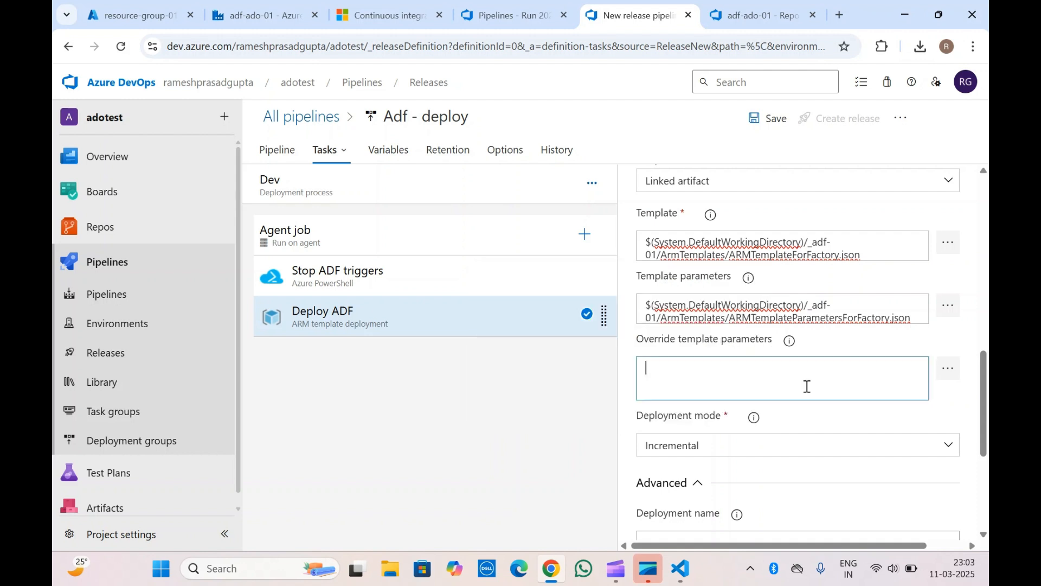
pyautogui.hotkey('ctrl', 'v')
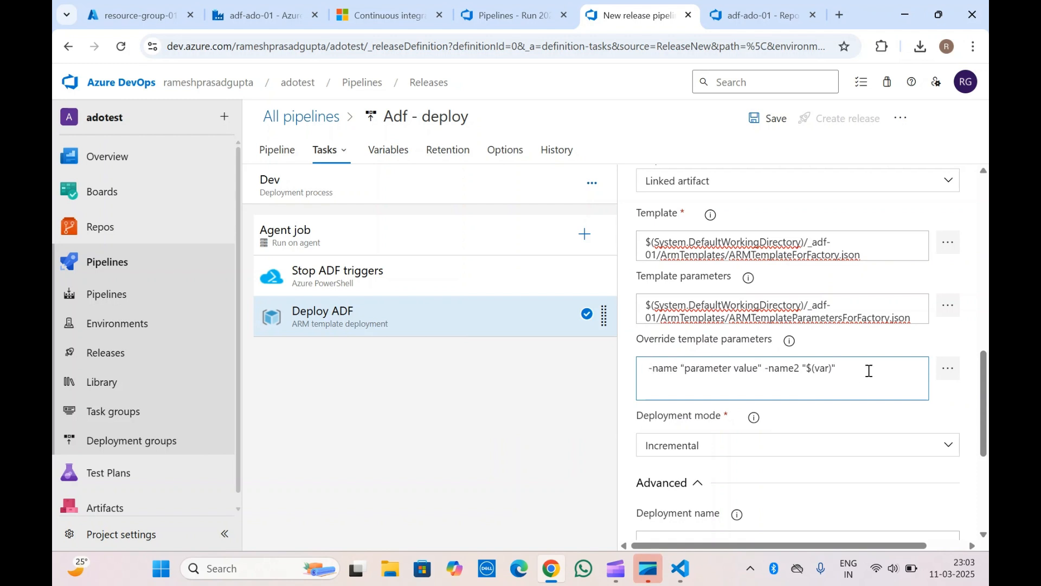
pyautogui.moveTo(866, 368); pyautogui.dragTo(635, 369)
pyautogui.press('BackSpace')
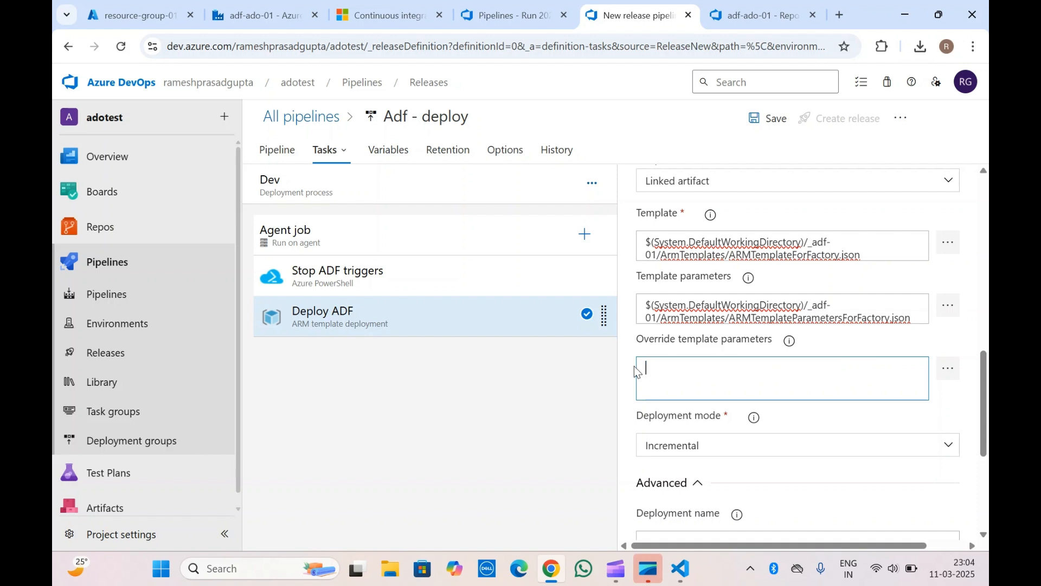
# Open the Override template parameters grid and add a row named factoryName, copied from ARMTemplateParametersForFactory.json in Visual Studio Code
pyautogui.click(952, 372)
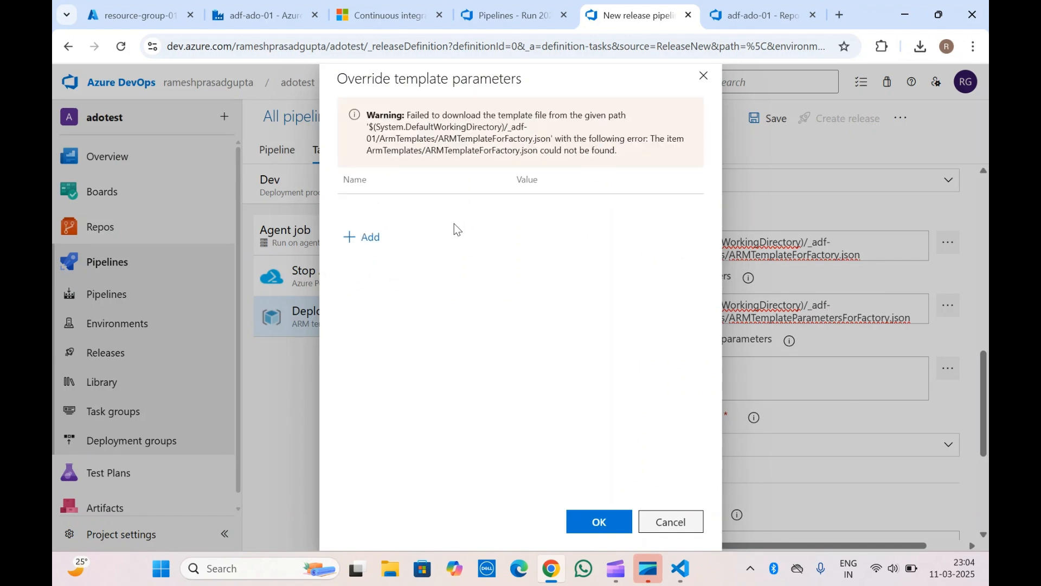
pyautogui.click(375, 236)
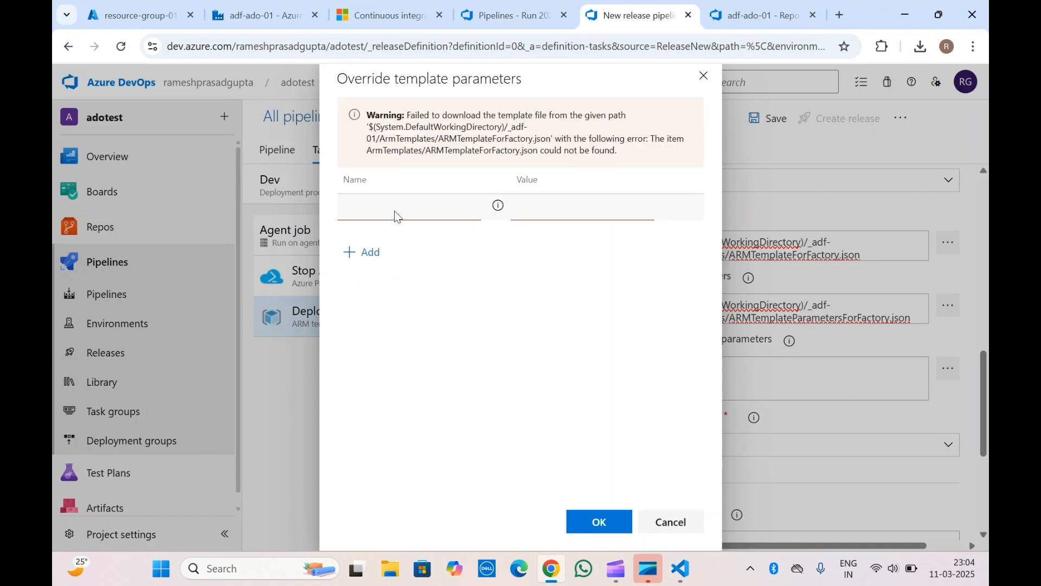
pyautogui.click(685, 570)
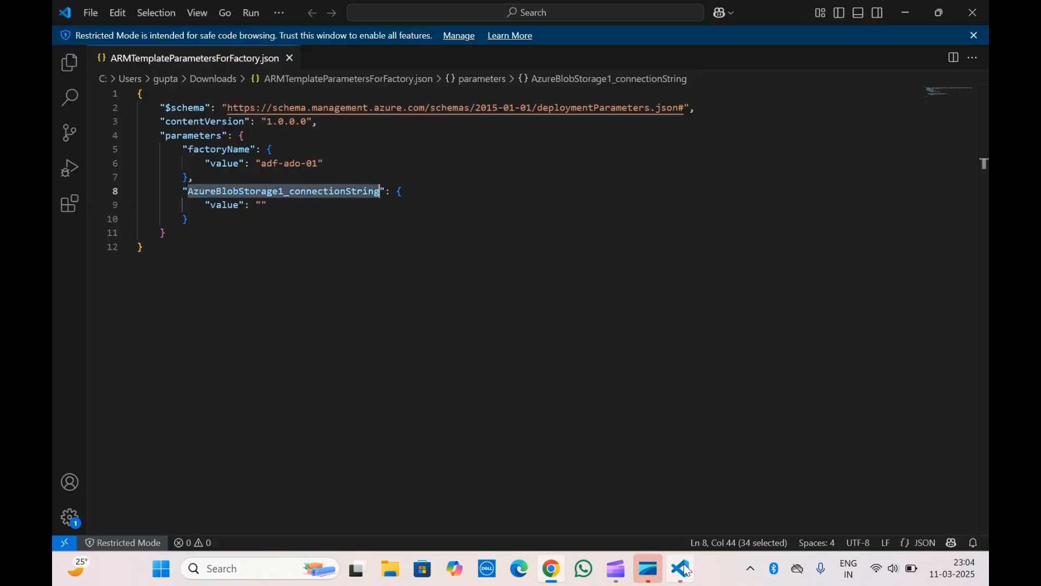
pyautogui.doubleClick(225, 148)
pyautogui.hotkey('ctrl', 'c')
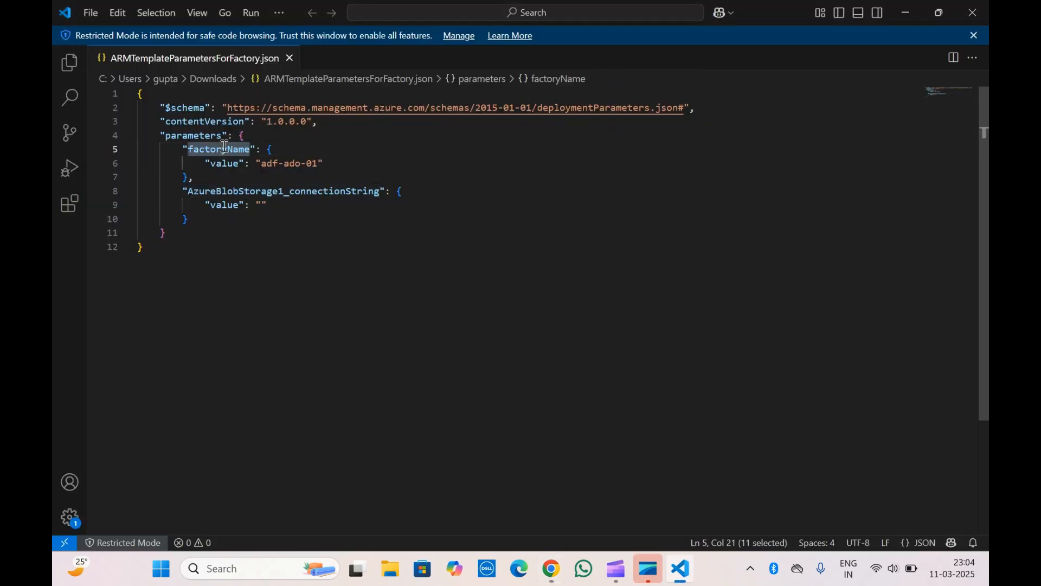
pyautogui.click(552, 567)
pyautogui.click(383, 211)
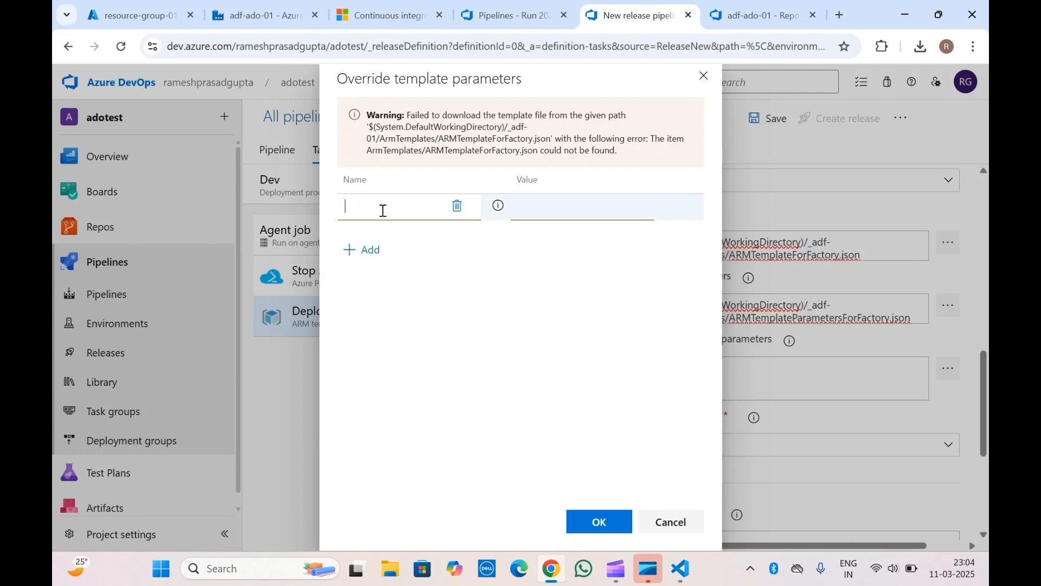
pyautogui.hotkey('ctrl', 'v')
# Copy the factoryName value from the parameters file and enter it, in double quotes, as the override value "adf-ado-01"
pyautogui.hotkey('alt', 'Tab')
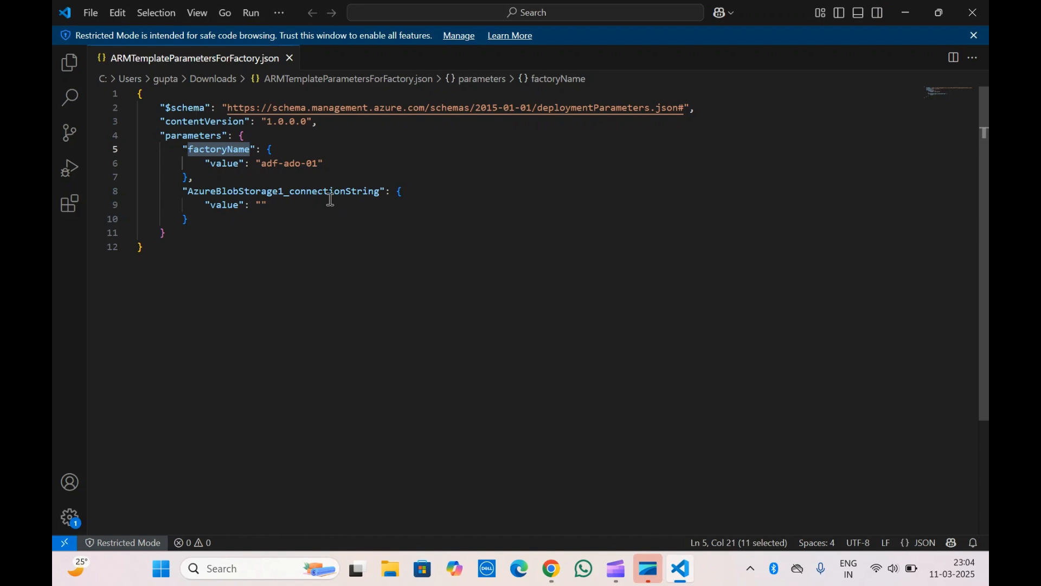
pyautogui.moveTo(262, 163); pyautogui.dragTo(322, 161)
pyautogui.hotkey('ctrl', 'c')
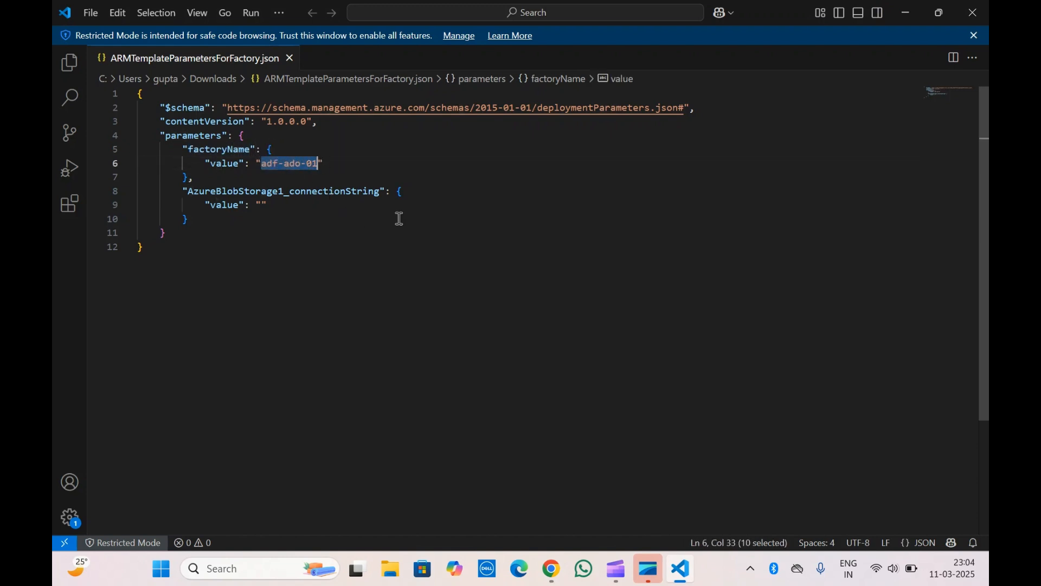
pyautogui.click(551, 569)
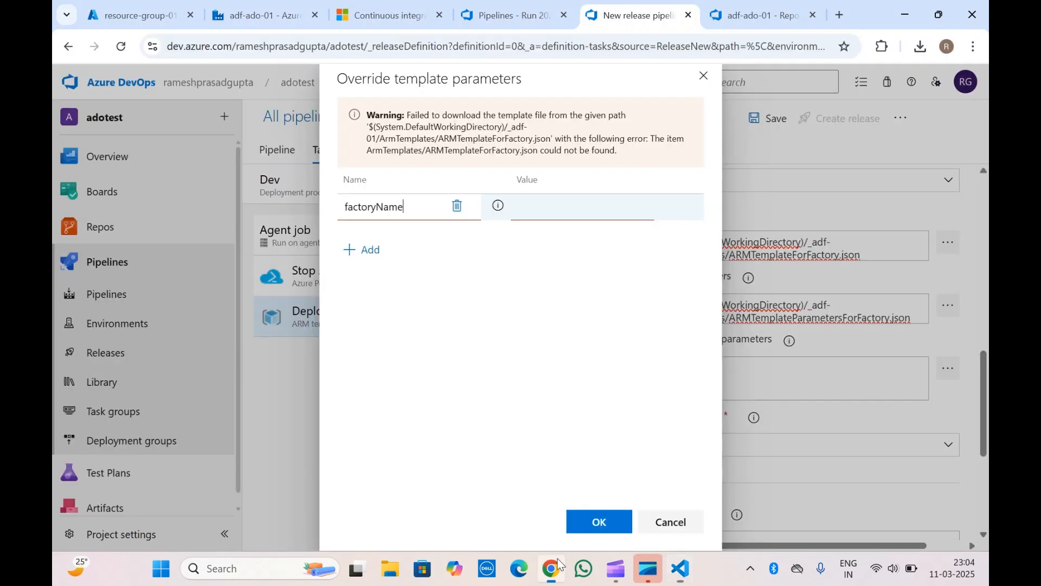
pyautogui.click(552, 222)
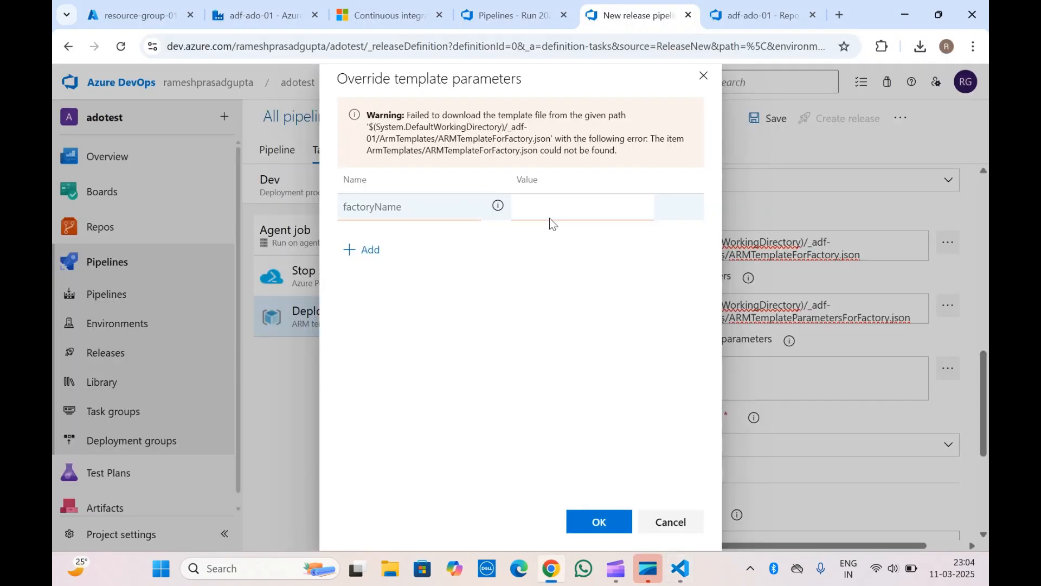
pyautogui.hotkey('ctrl', 'v')
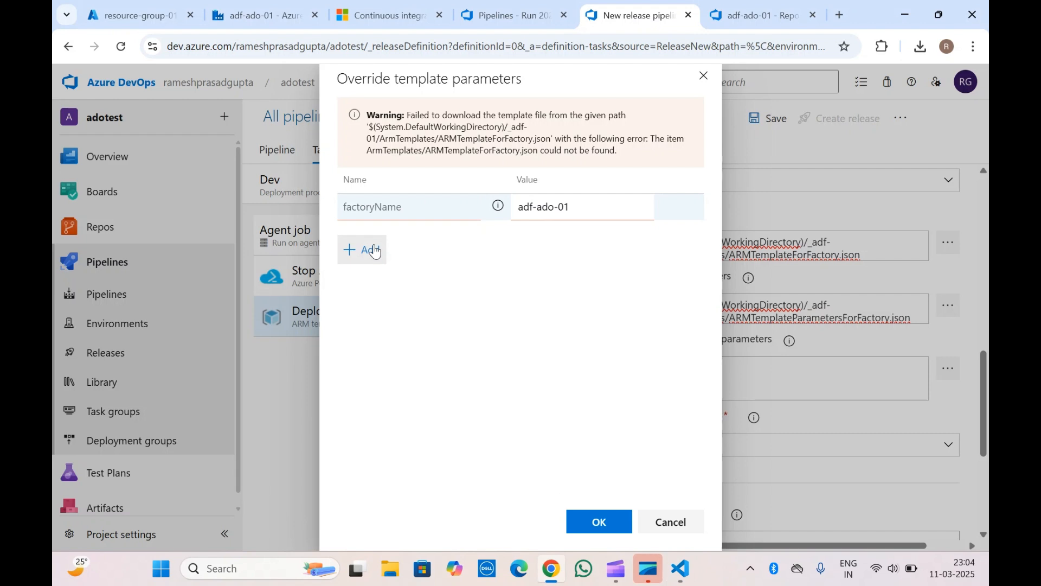
pyautogui.click(519, 207)
pyautogui.write('"')
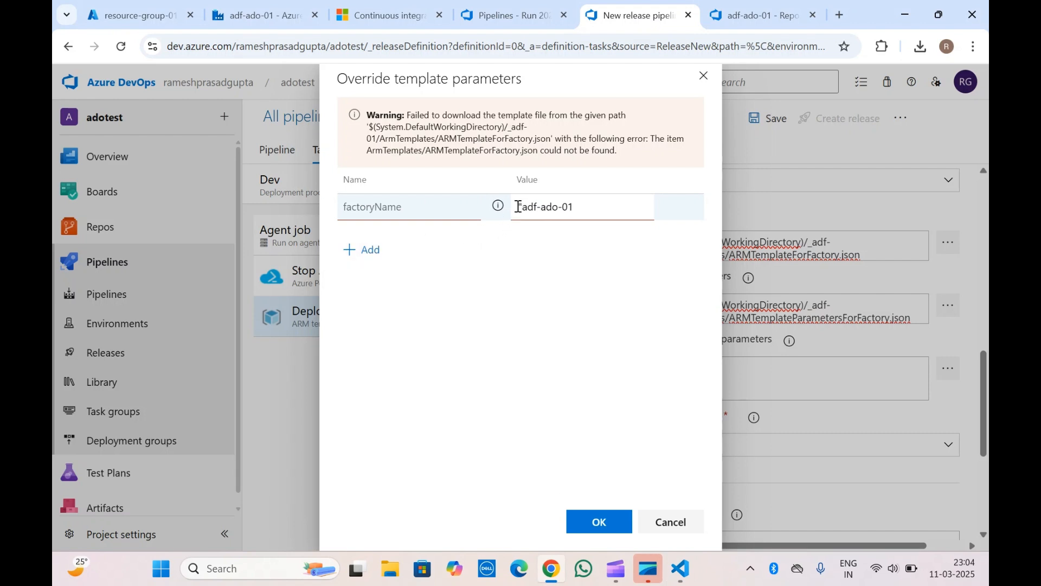
pyautogui.click(593, 207)
pyautogui.write('"')
# Replace the quoted factoryName override value with the variable reference $(factoryName), keeping the double quotes
pyautogui.moveTo(523, 208); pyautogui.dragTo(576, 207)
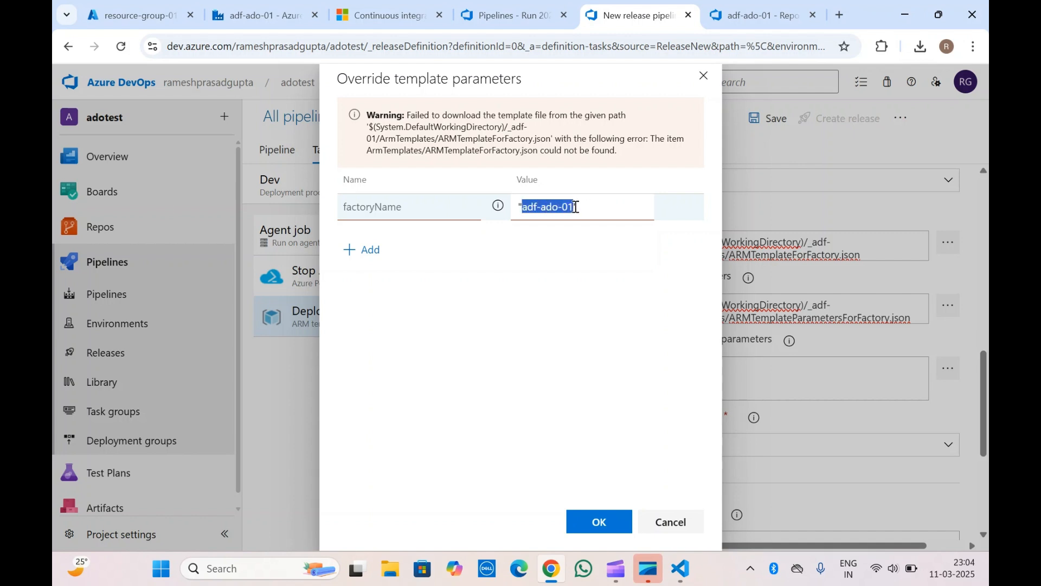
pyautogui.write('$')
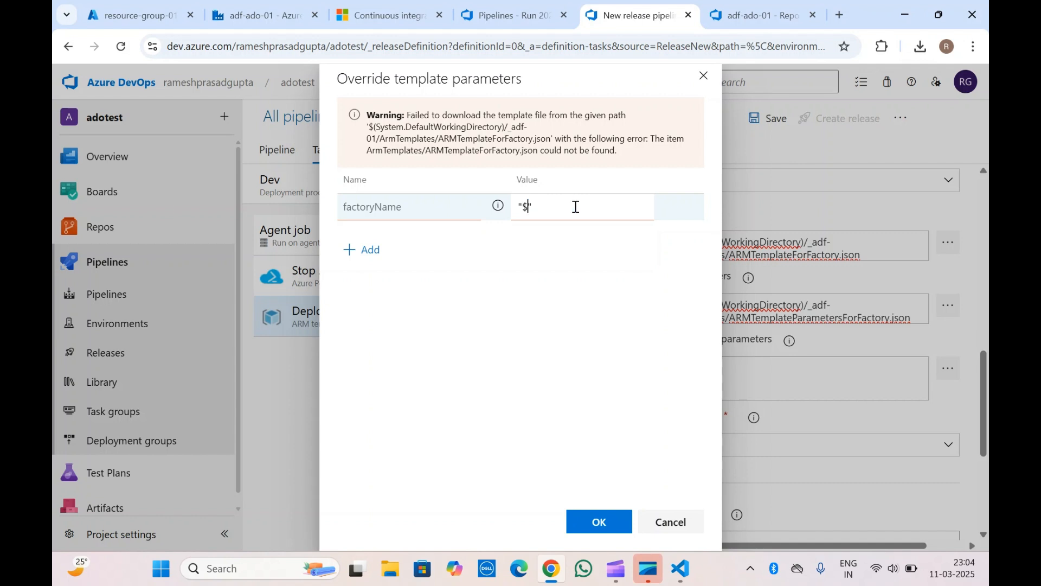
pyautogui.write('()')
pyautogui.doubleClick(372, 204)
pyautogui.hotkey('ctrl', 'c')
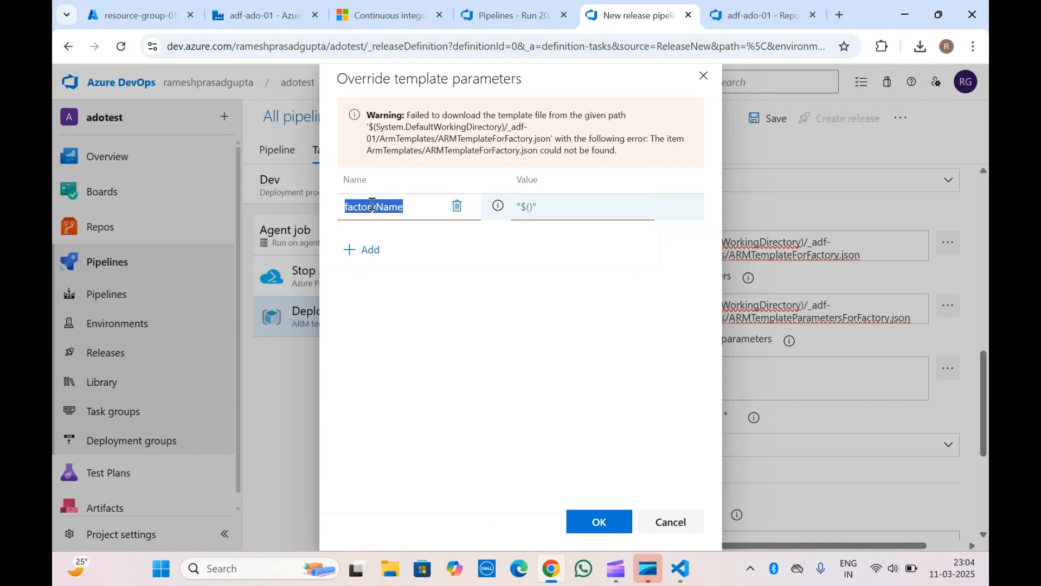
pyautogui.click(531, 208)
pyautogui.hotkey('ctrl', 'v')
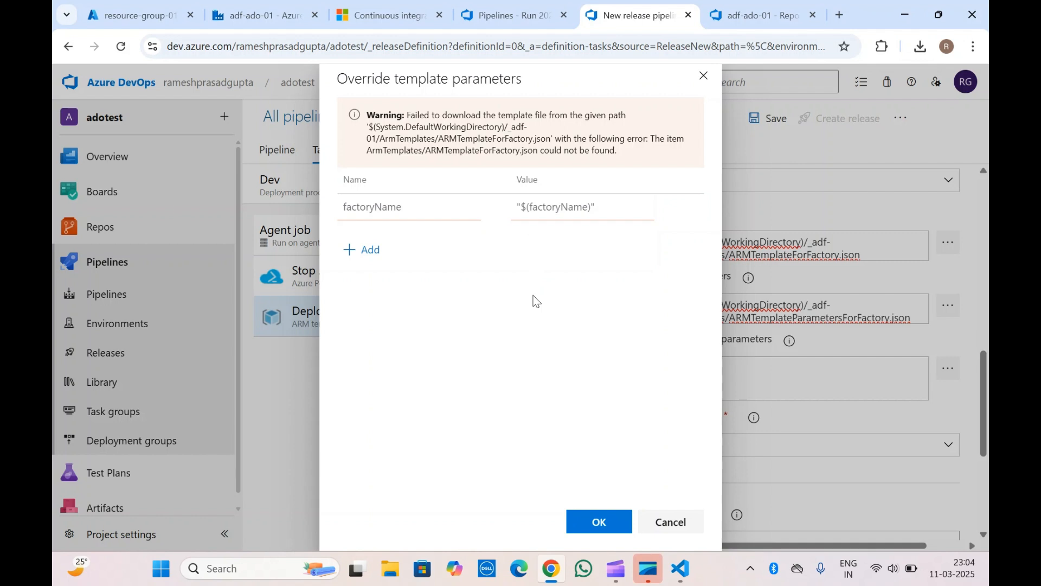
# Add a second override row and set the factoryName value to "adf-ado-01", copied from the parameters file in Visual Studio Code
pyautogui.click(374, 250)
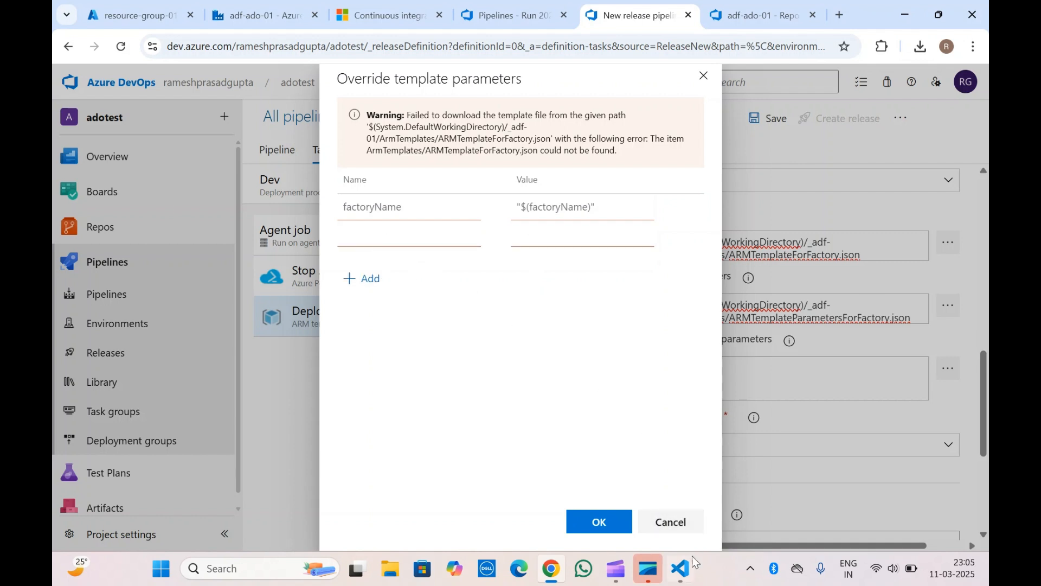
pyautogui.click(681, 567)
pyautogui.click(314, 177)
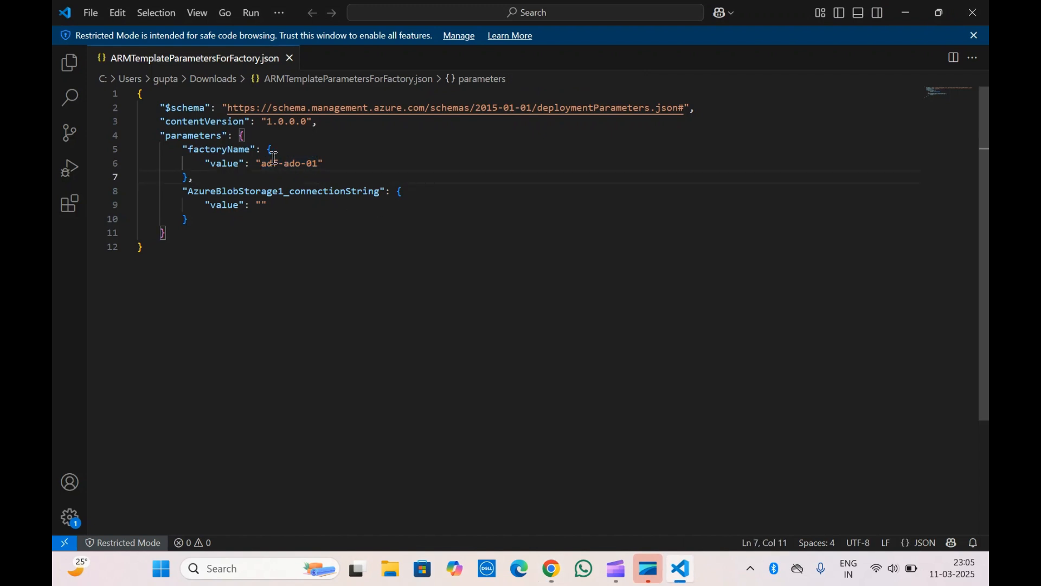
pyautogui.moveTo(261, 164); pyautogui.dragTo(321, 165)
pyautogui.hotkey('ctrl', 'c')
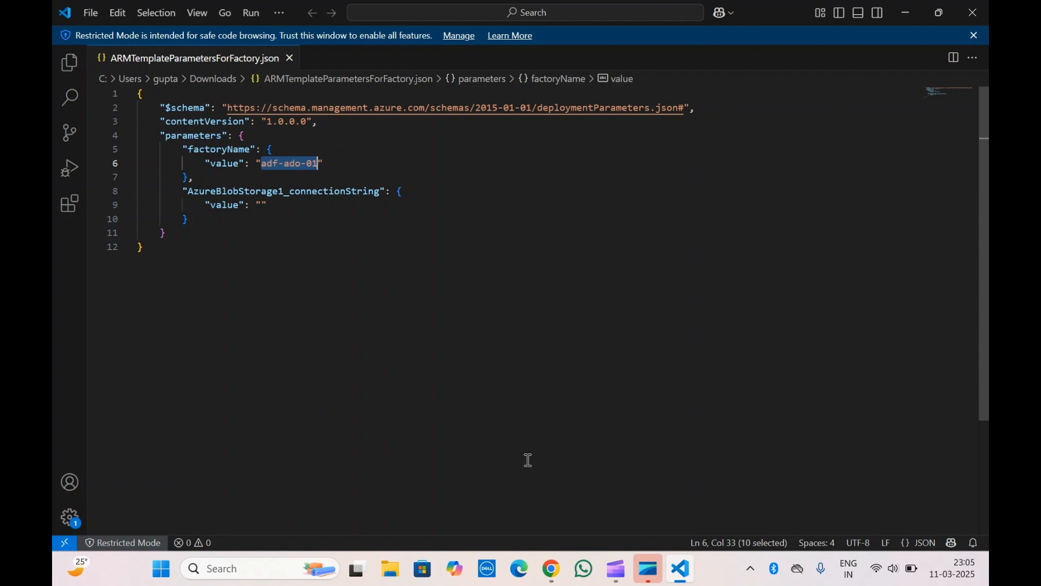
pyautogui.click(550, 578)
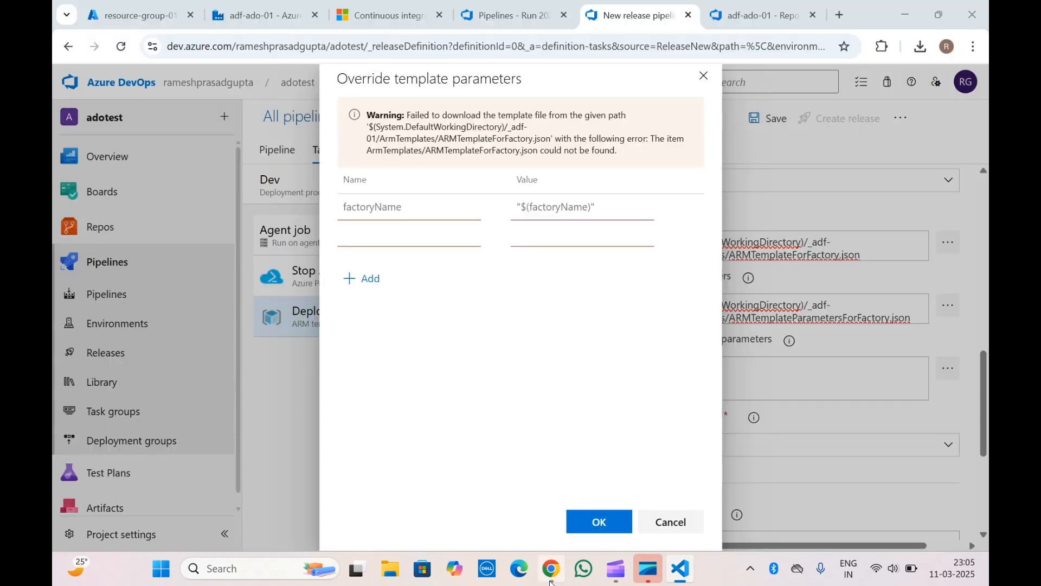
pyautogui.doubleClick(573, 202)
pyautogui.press('BackSpace')
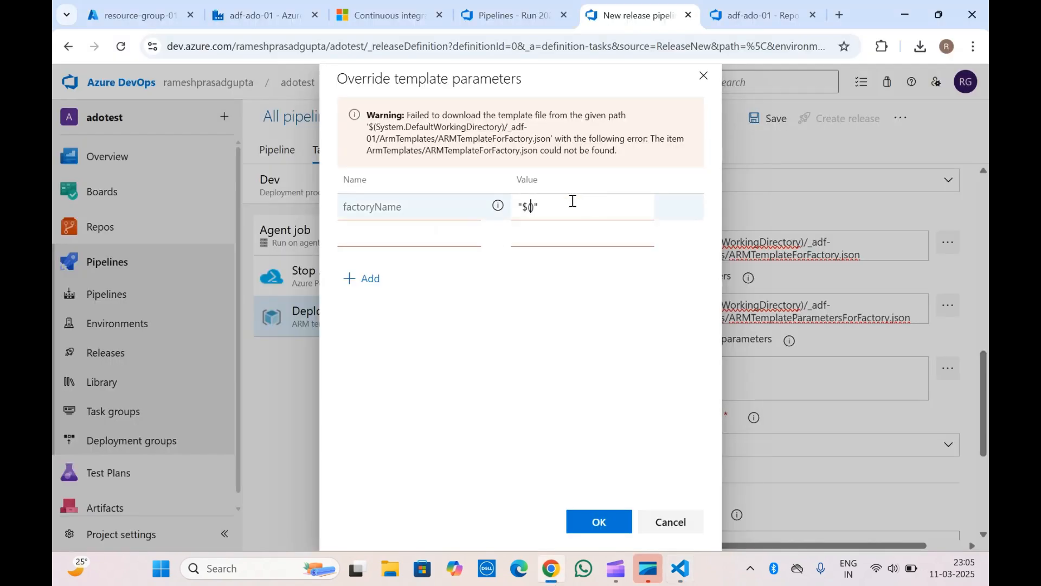
pyautogui.press('BackSpace')
pyautogui.press('BackSpace')
pyautogui.hotkey('ctrl', 'v')
# Name the second override parameter AzureBlobStorage1_connectionString, copied from ARMTemplateParametersForFactory.json in Visual Studio Code
pyautogui.click(682, 569)
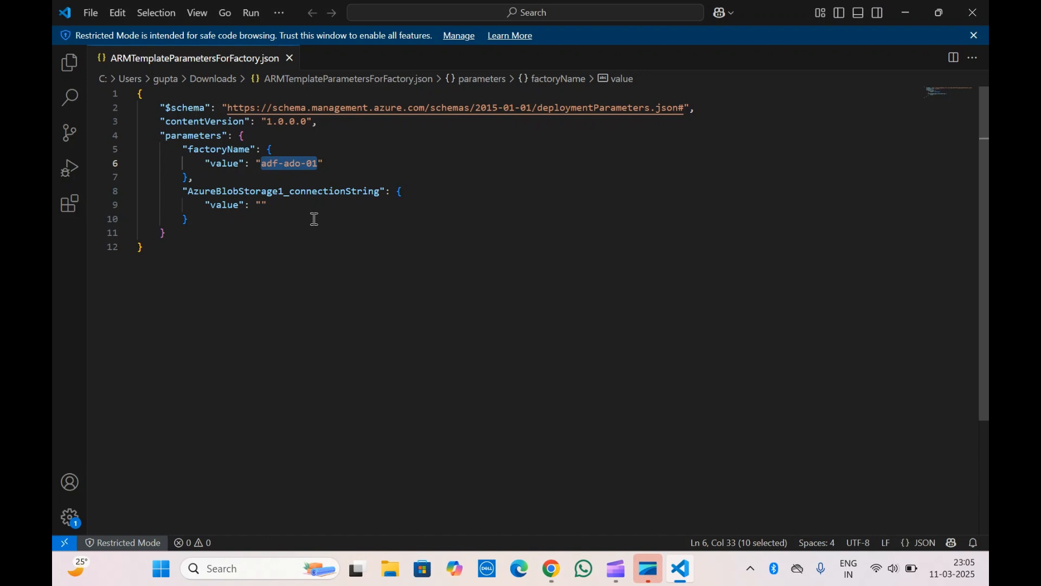
pyautogui.doubleClick(306, 190)
pyautogui.hotkey('ctrl', 'c')
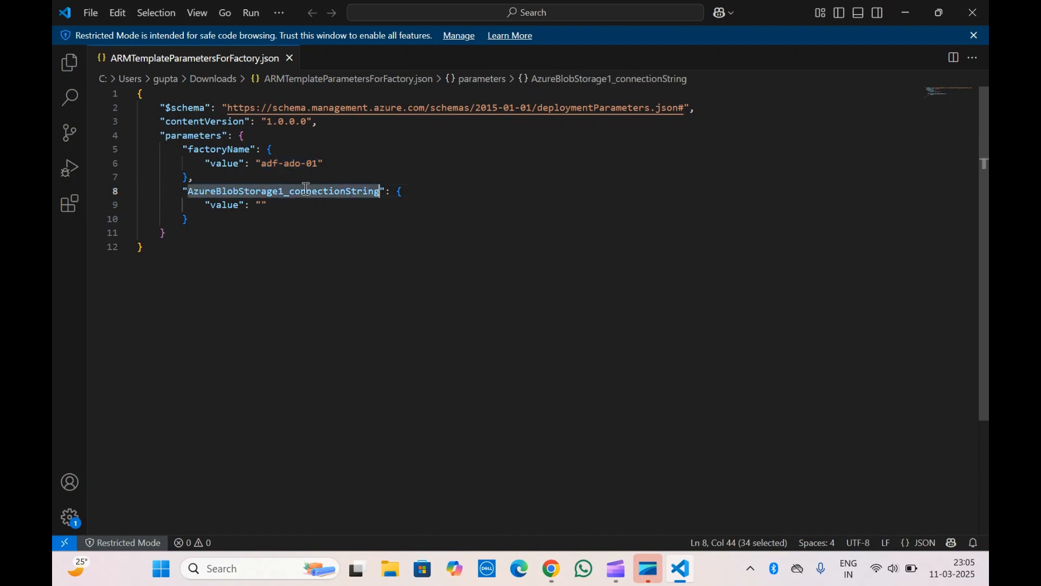
pyautogui.click(552, 570)
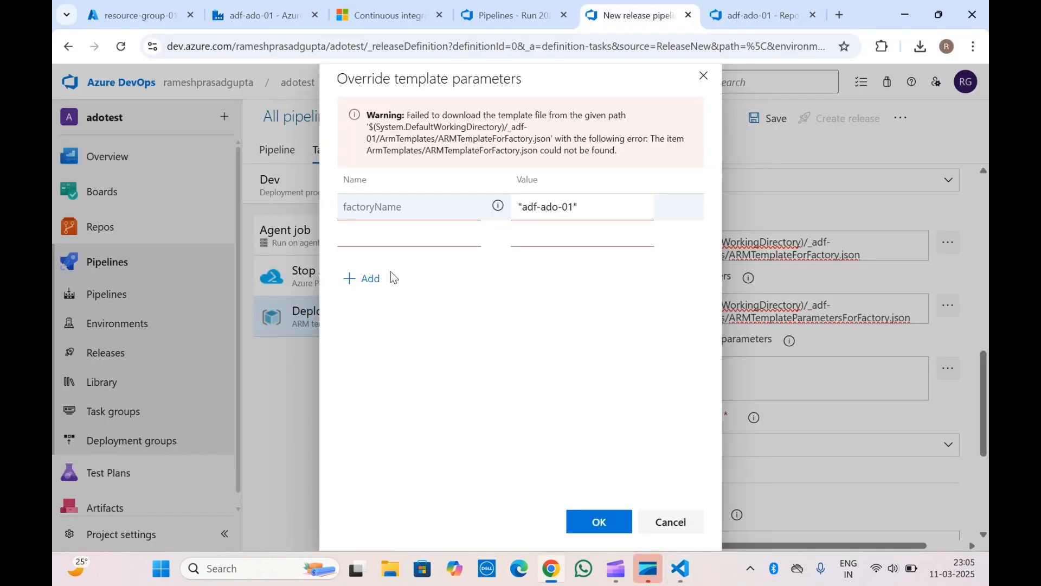
pyautogui.click(381, 232)
pyautogui.hotkey('ctrl', 'v')
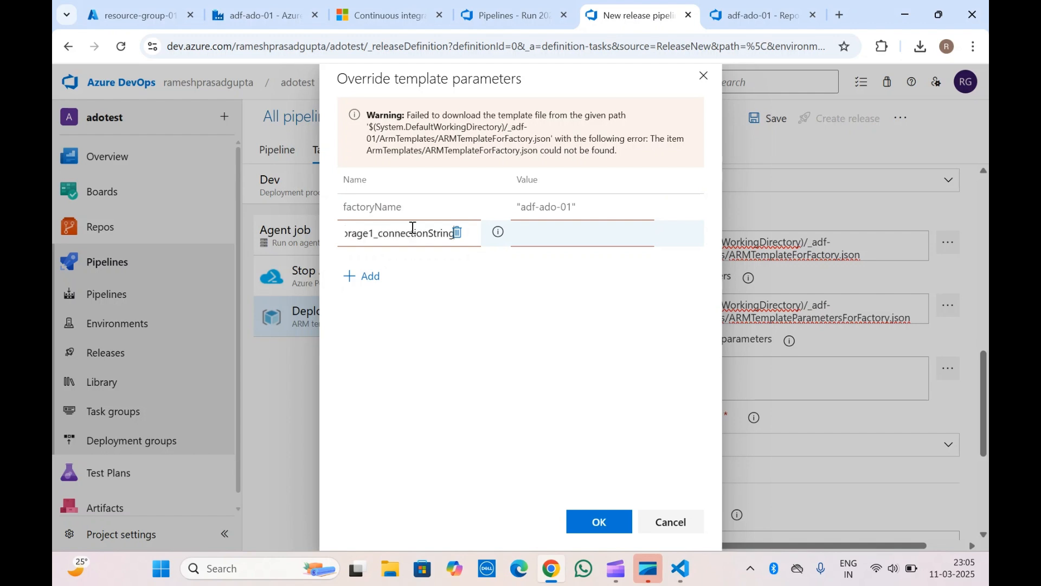
# Give AzureBlobStorage1_connectionString the placeholder value "zyx" in double quotes and apply the override parameters to the Deploy ADF task
pyautogui.click(555, 233)
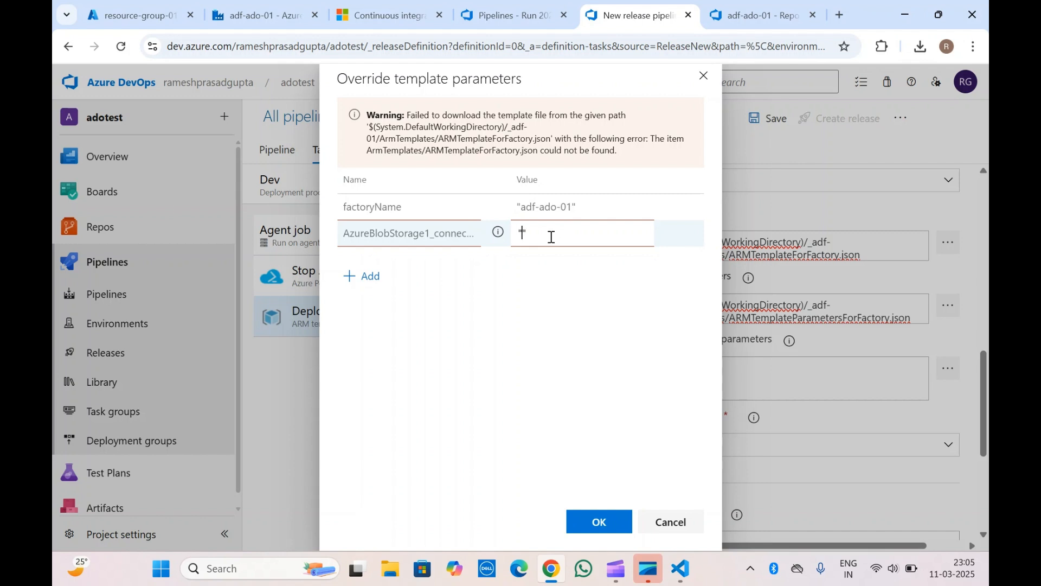
pyautogui.write('"yz')
pyautogui.press('BackSpace')
pyautogui.press('BackSpace')
pyautogui.write('zyx')
pyautogui.click(598, 521)
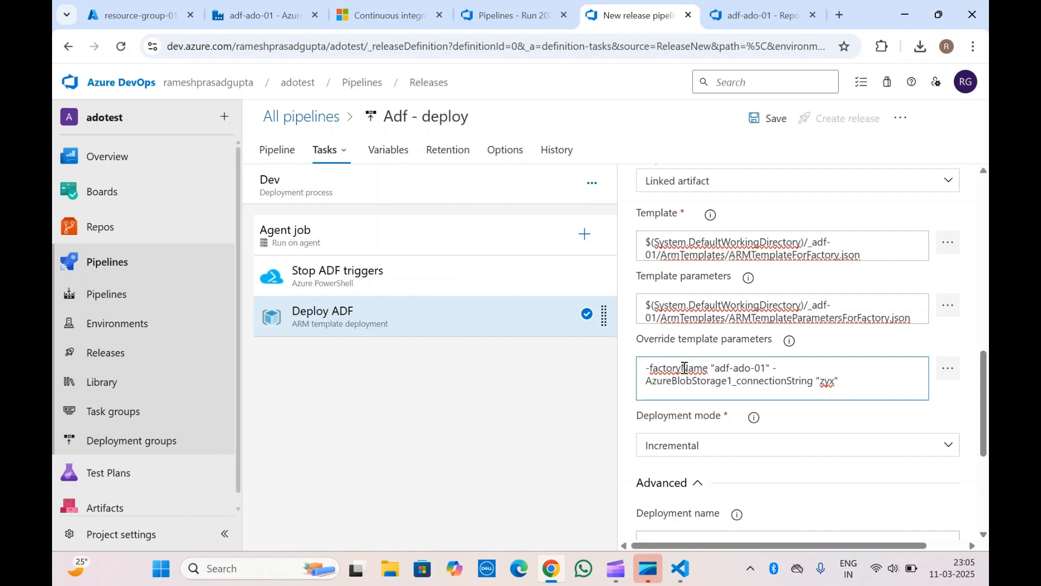
pyautogui.doubleClick(730, 381)
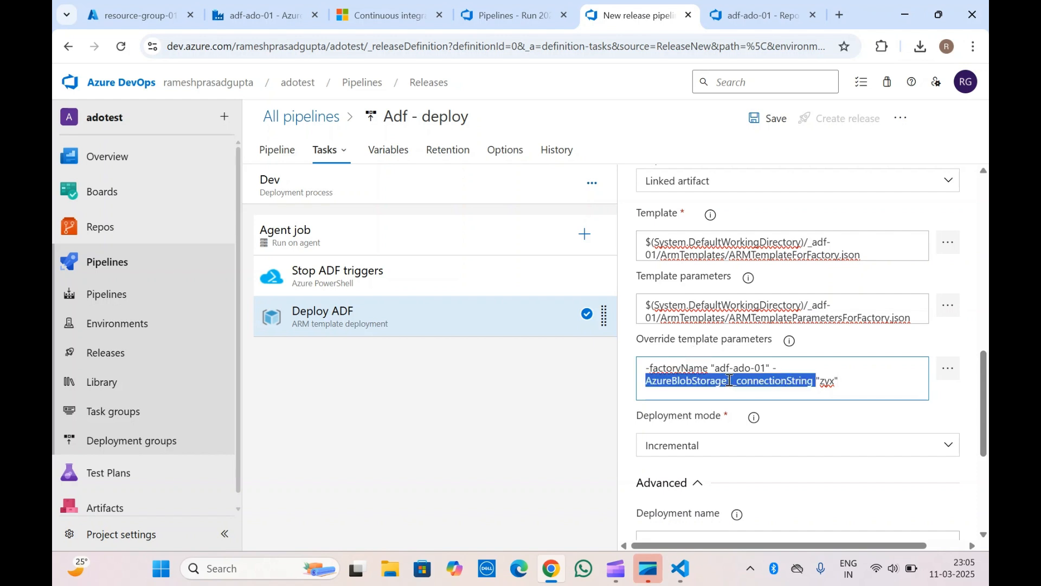
pyautogui.click(680, 367)
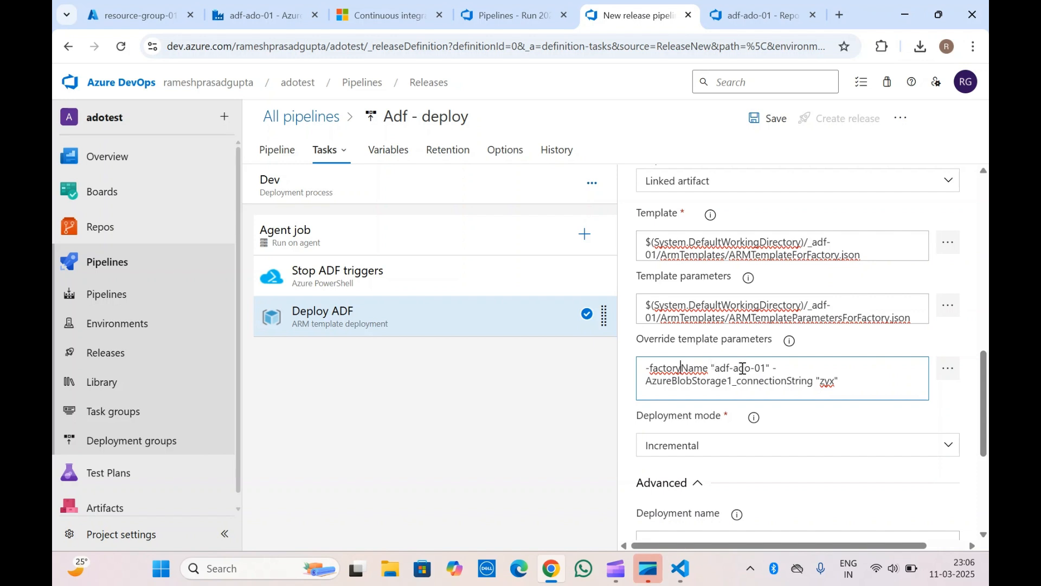
pyautogui.click(578, 388)
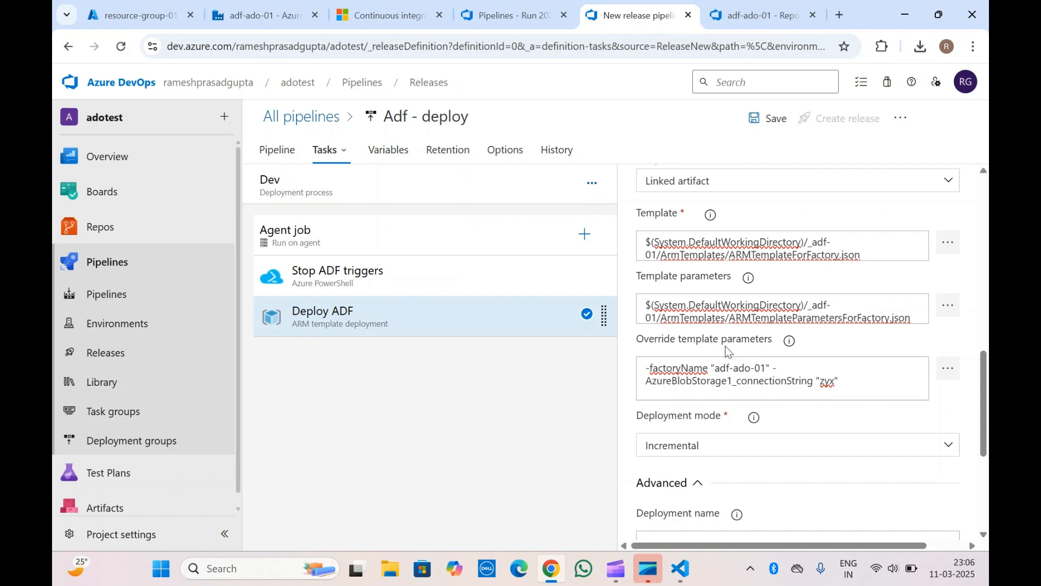
pyautogui.click(686, 344)
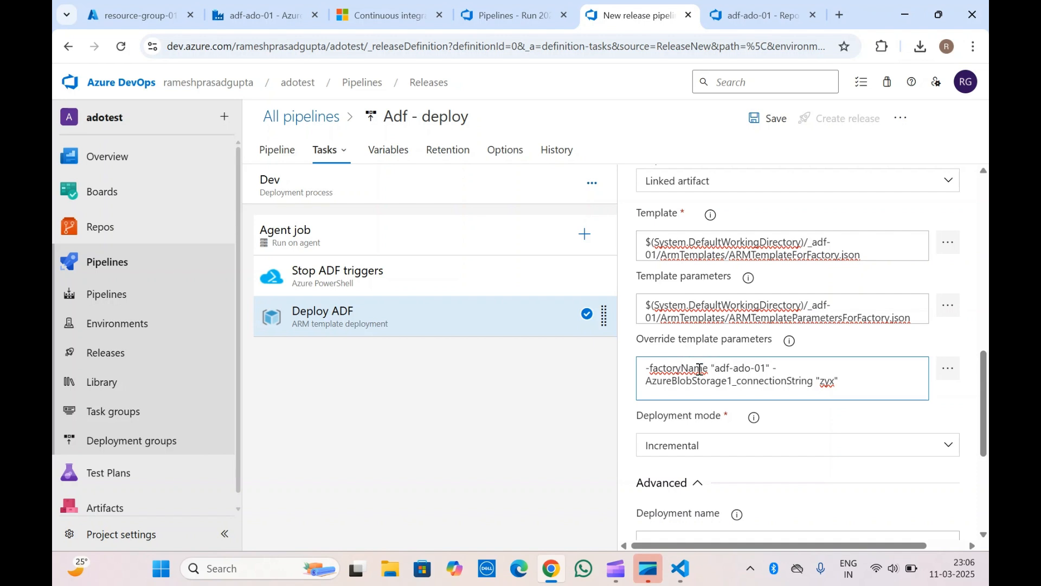
pyautogui.doubleClick(688, 368)
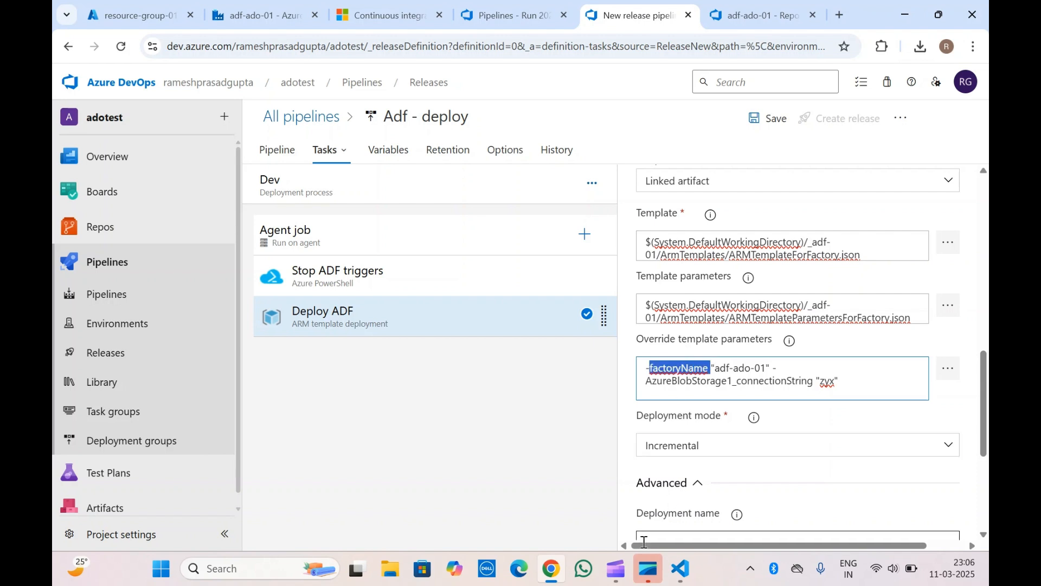
# Compare the factoryName override value in the Deploy ADF task with the value in ARMTemplateParametersForFactory.json in Visual Studio Code
pyautogui.click(681, 569)
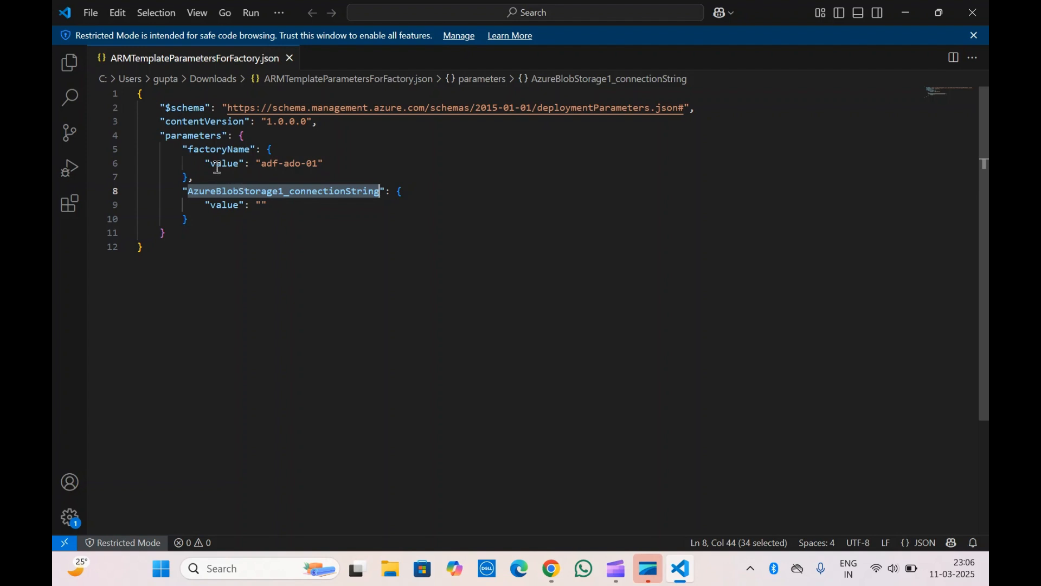
pyautogui.moveTo(263, 165); pyautogui.dragTo(325, 165)
pyautogui.click(564, 576)
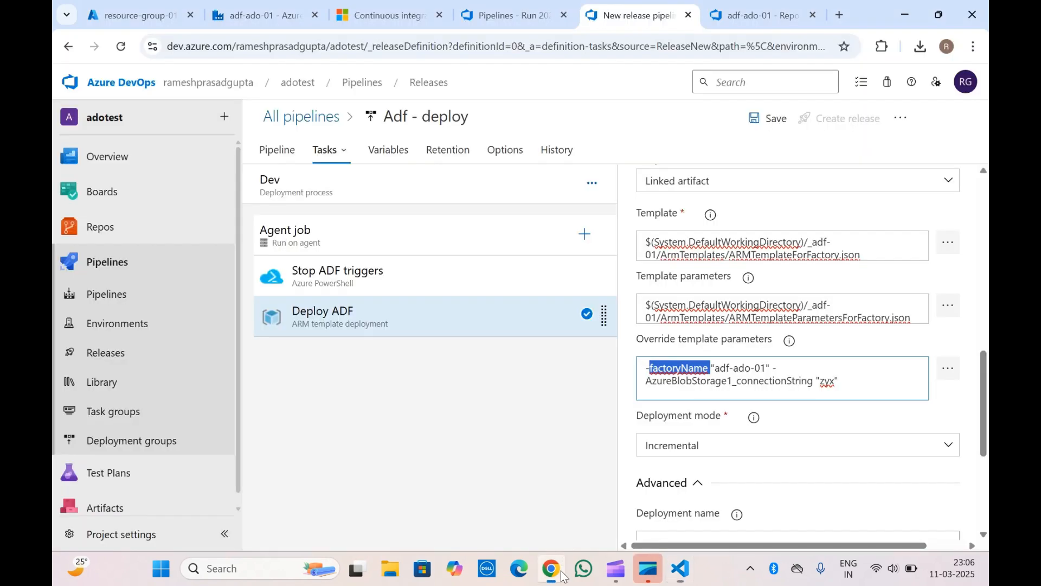
pyautogui.doubleClick(742, 367)
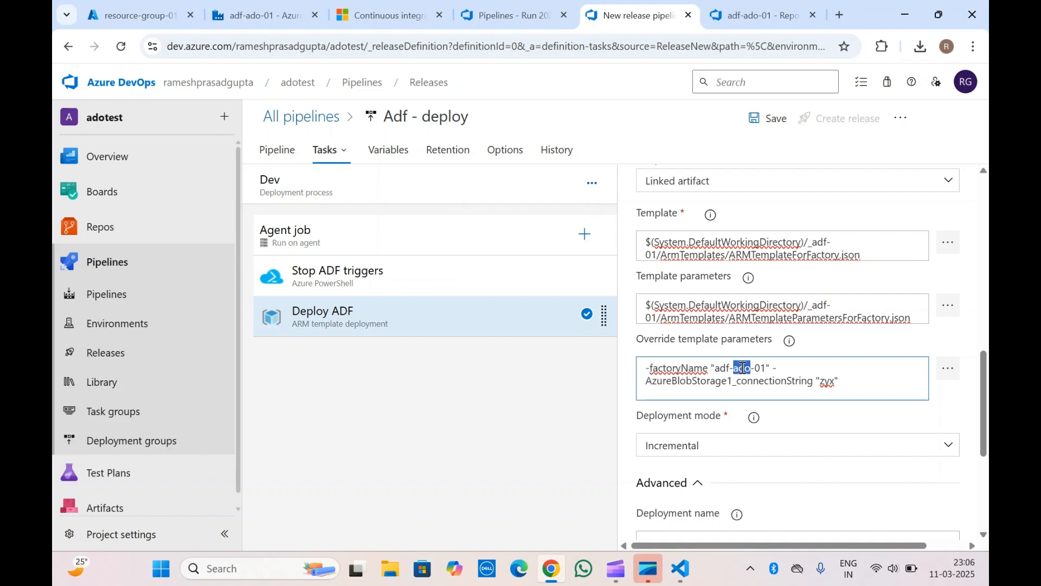
pyautogui.click(770, 395)
# Review the remaining deployment settings of the Deploy ADF task and the configuration of the Stop ADF triggers task
pyautogui.scroll(-3, 720, 410)
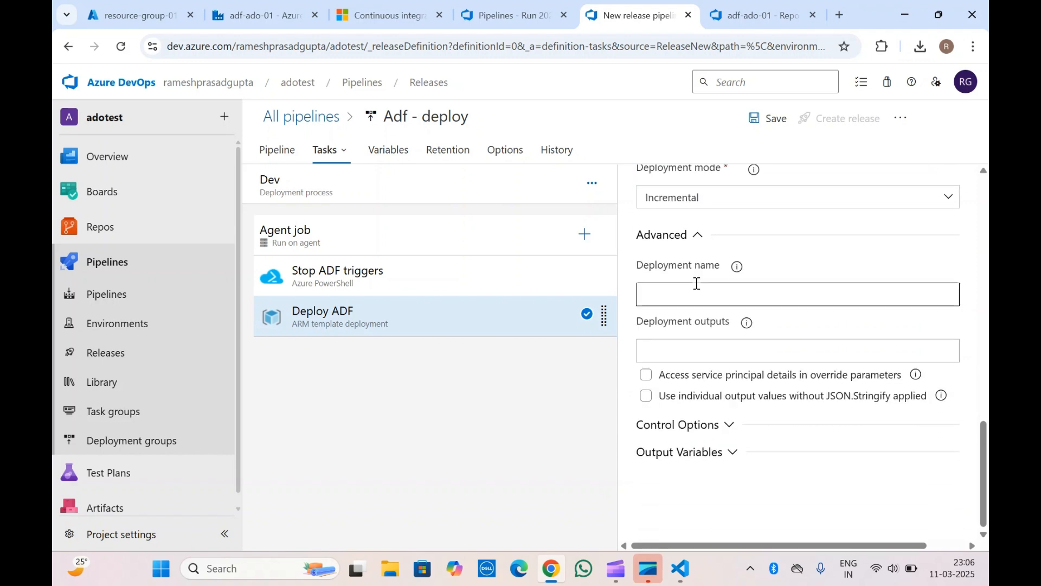
pyautogui.scroll(5, 697, 282)
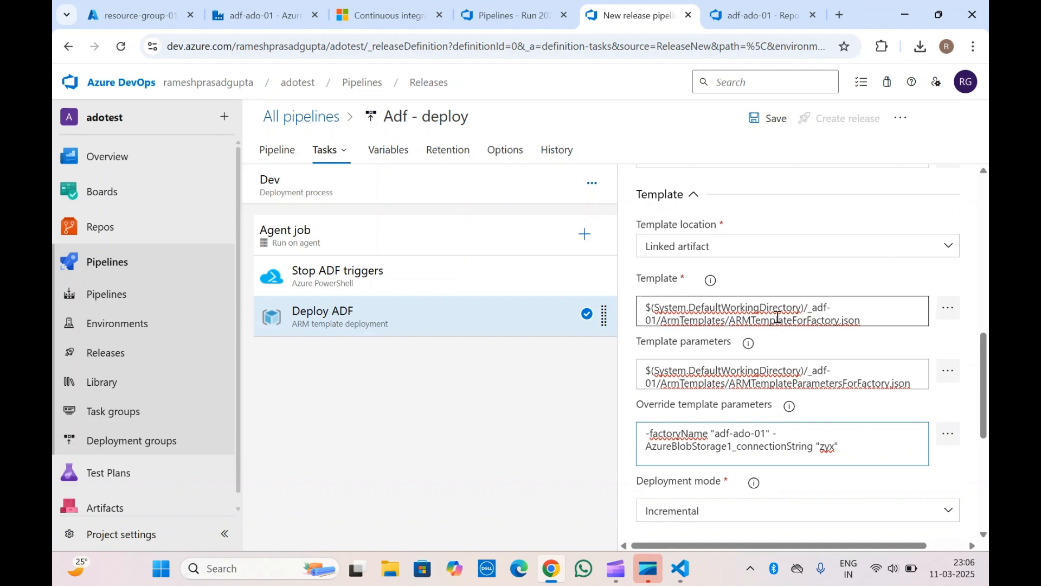
pyautogui.scroll(-3, 700, 434)
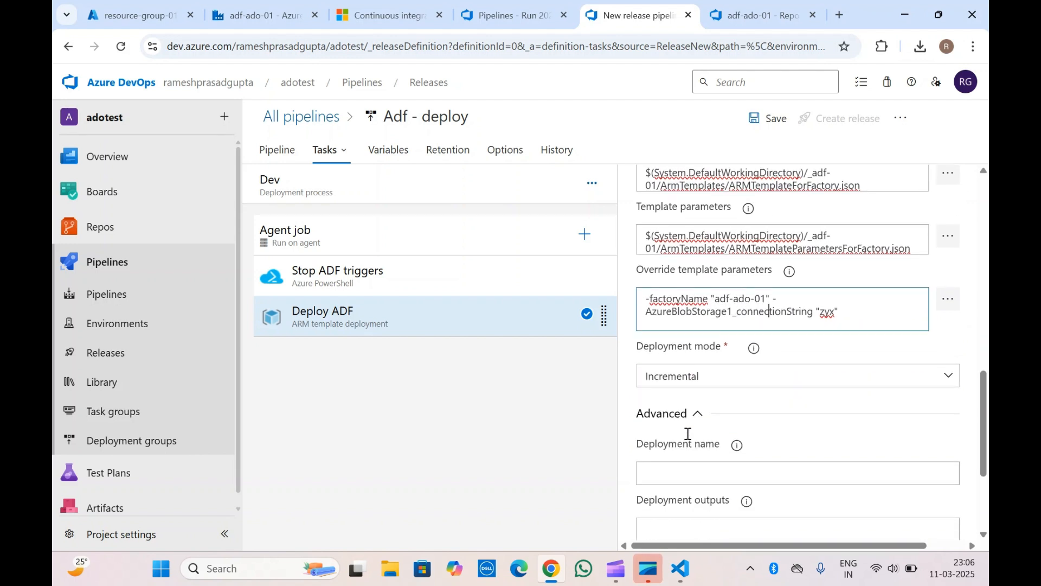
pyautogui.click(443, 344)
pyautogui.click(424, 279)
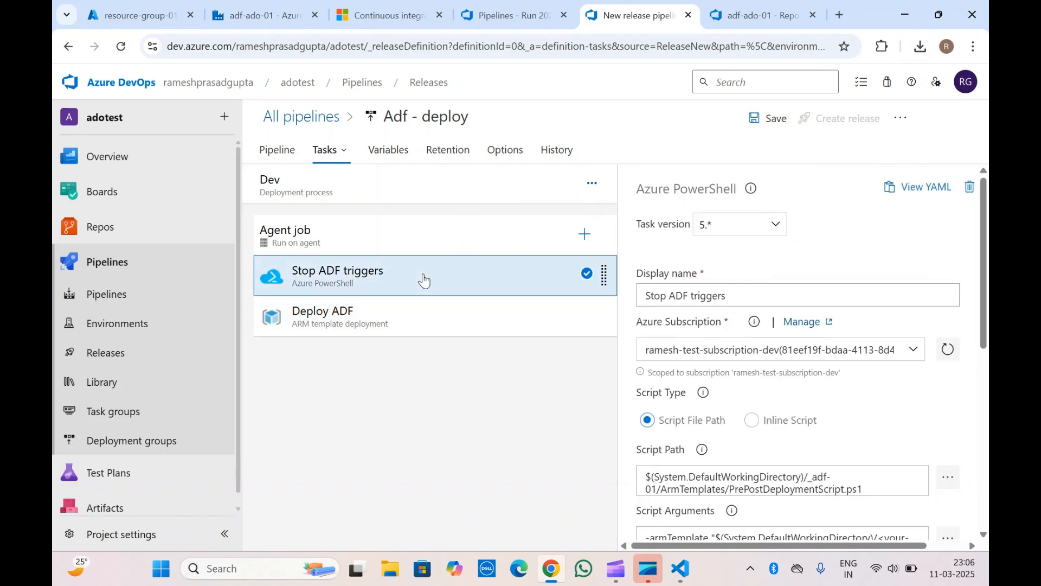
pyautogui.click(426, 324)
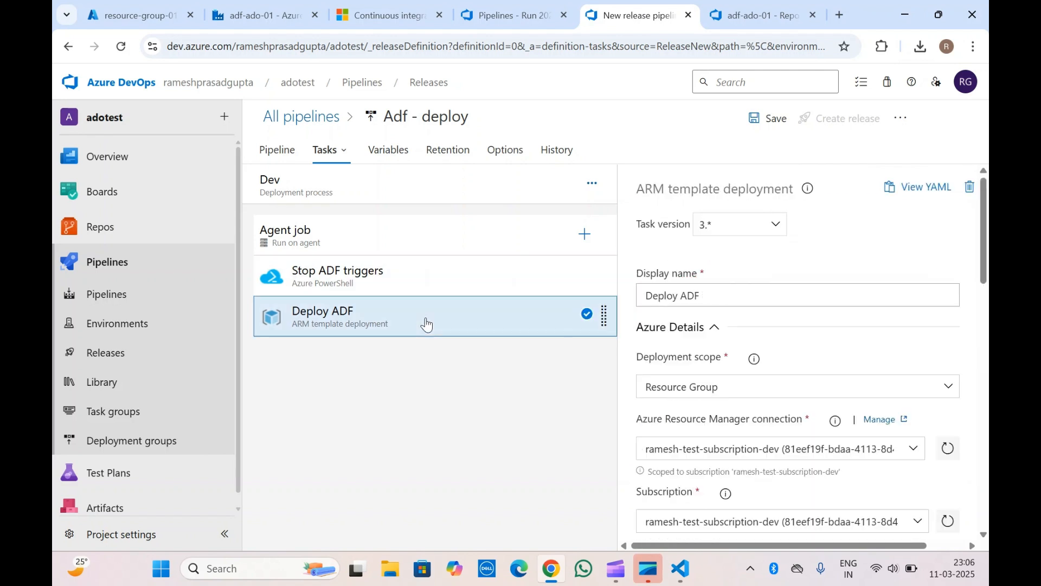
pyautogui.click(416, 281)
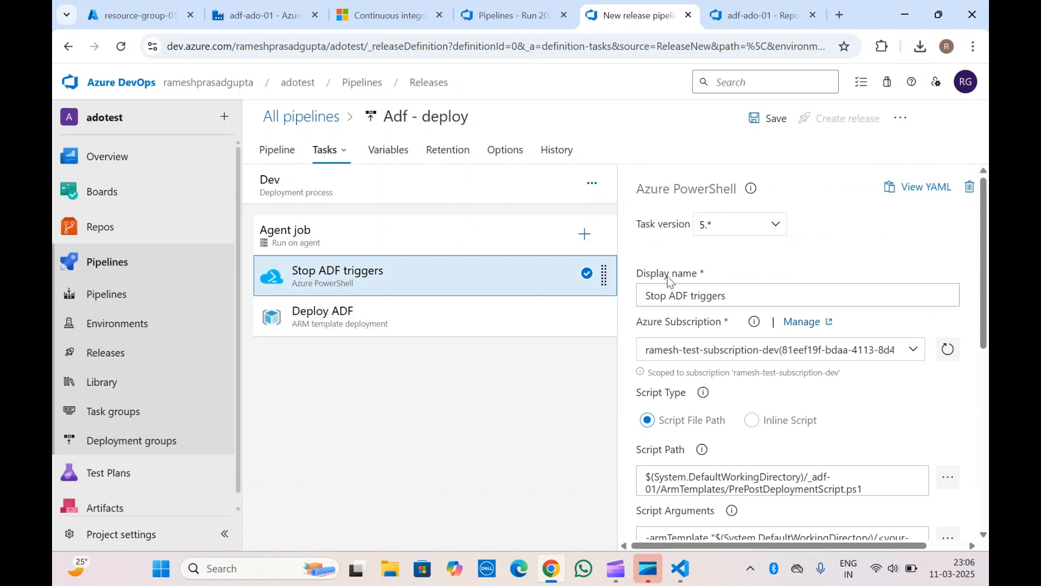
pyautogui.scroll(-4, 667, 276)
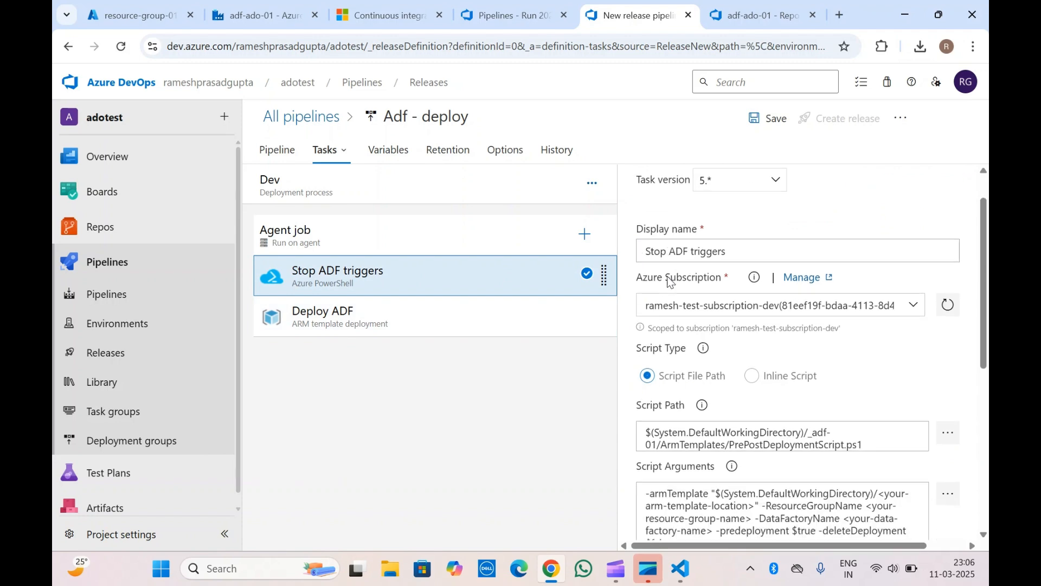
pyautogui.click(423, 334)
pyautogui.scroll(-5, 680, 327)
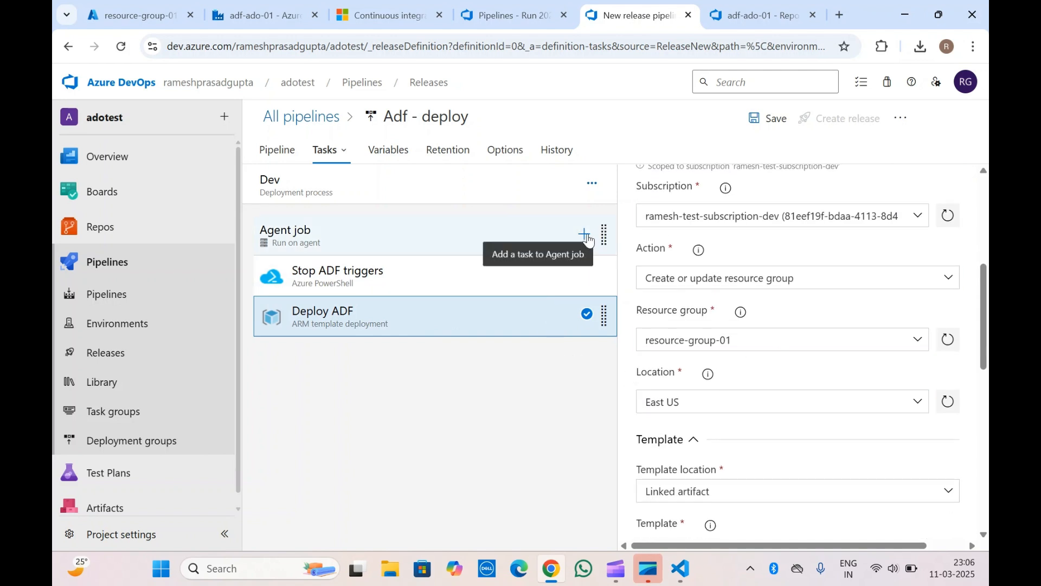
# Clone the Stop ADF triggers task and move the copy below the Deploy ADF task in the agent job
pyautogui.click(464, 279)
pyautogui.rightClick(464, 279)
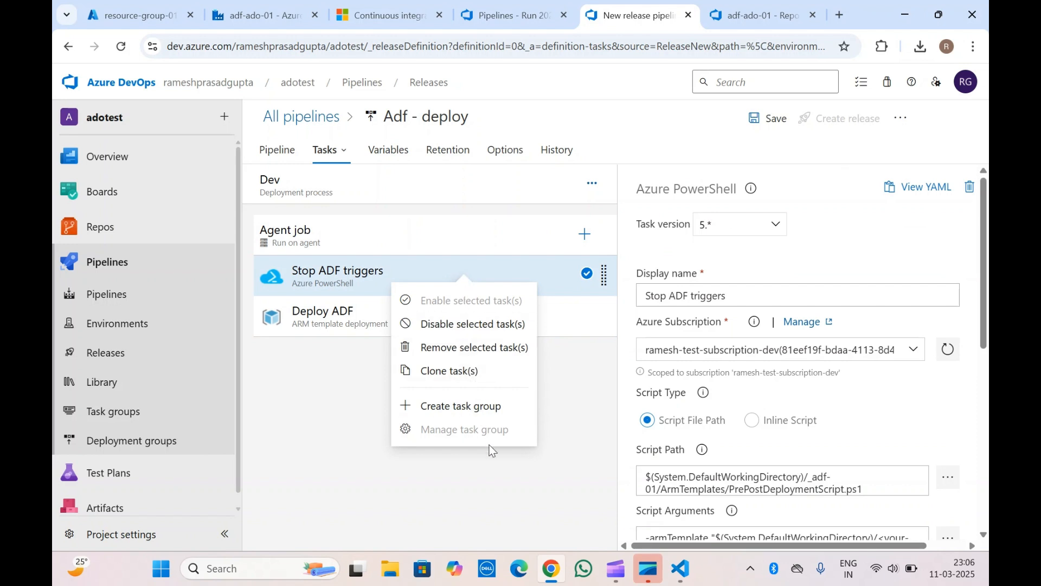
pyautogui.click(465, 372)
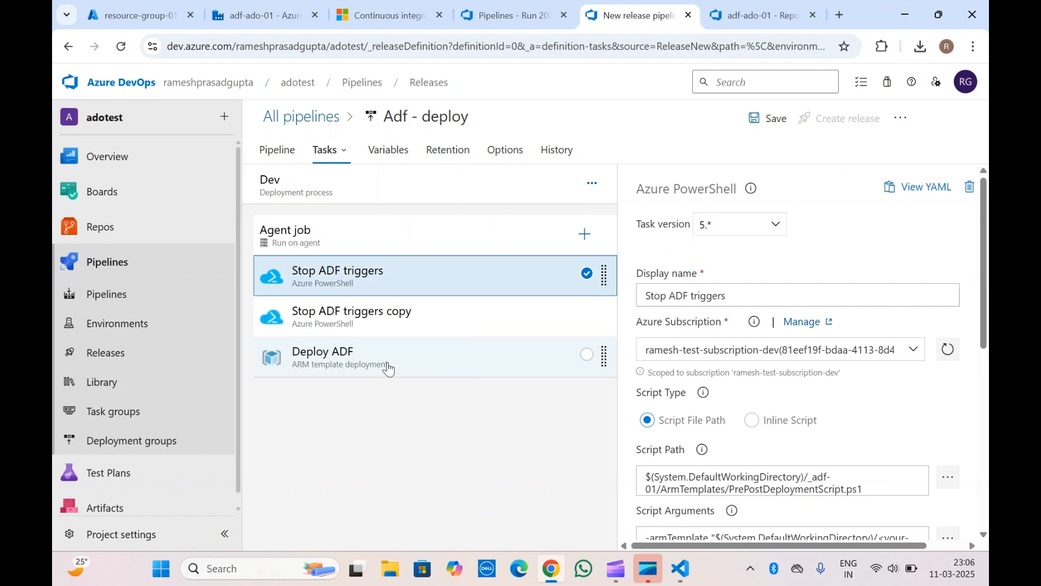
pyautogui.click(465, 333)
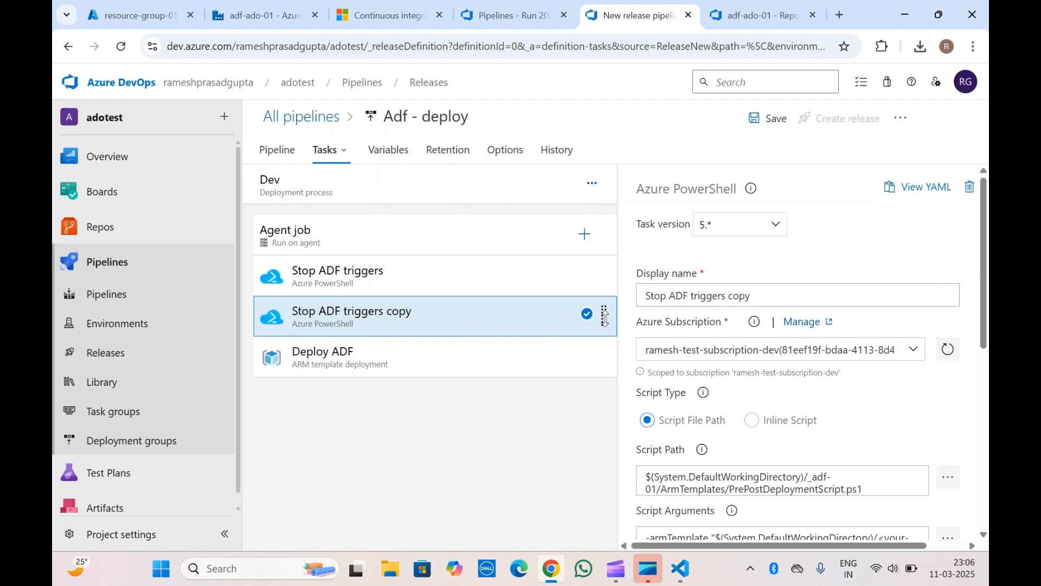
pyautogui.moveTo(606, 317); pyautogui.dragTo(606, 380)
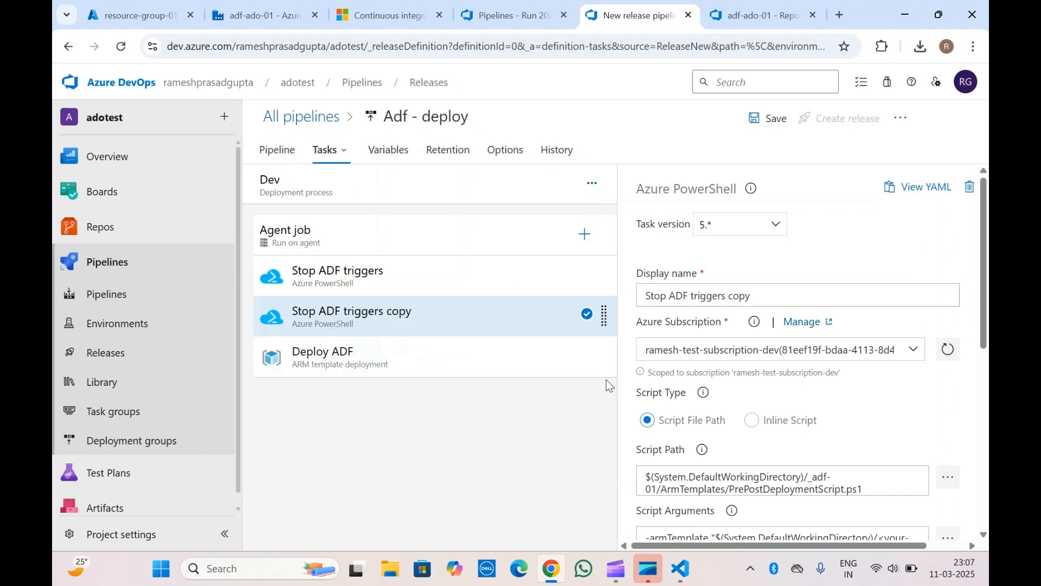
pyautogui.moveTo(604, 315); pyautogui.dragTo(610, 400)
pyautogui.moveTo(604, 316); pyautogui.dragTo(607, 382)
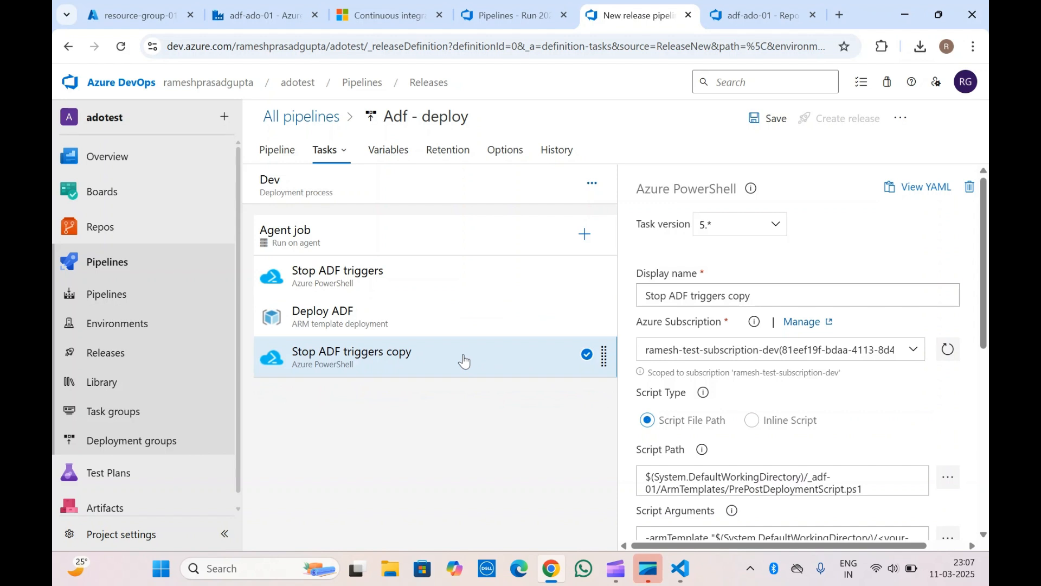
# Rename the cloned task as "Start ADF triggers"
pyautogui.doubleClick(654, 293)
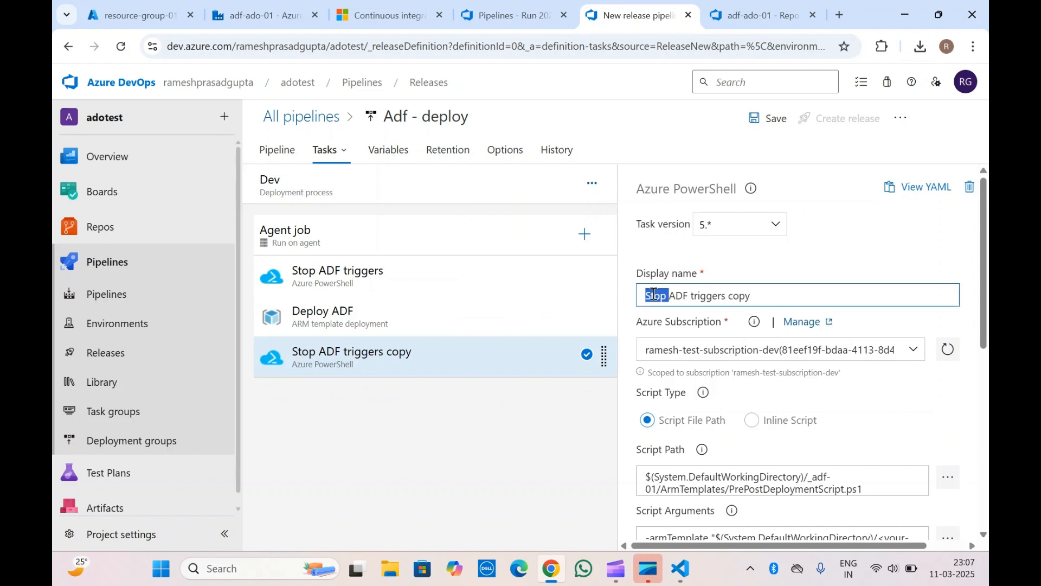
pyautogui.write('Start')
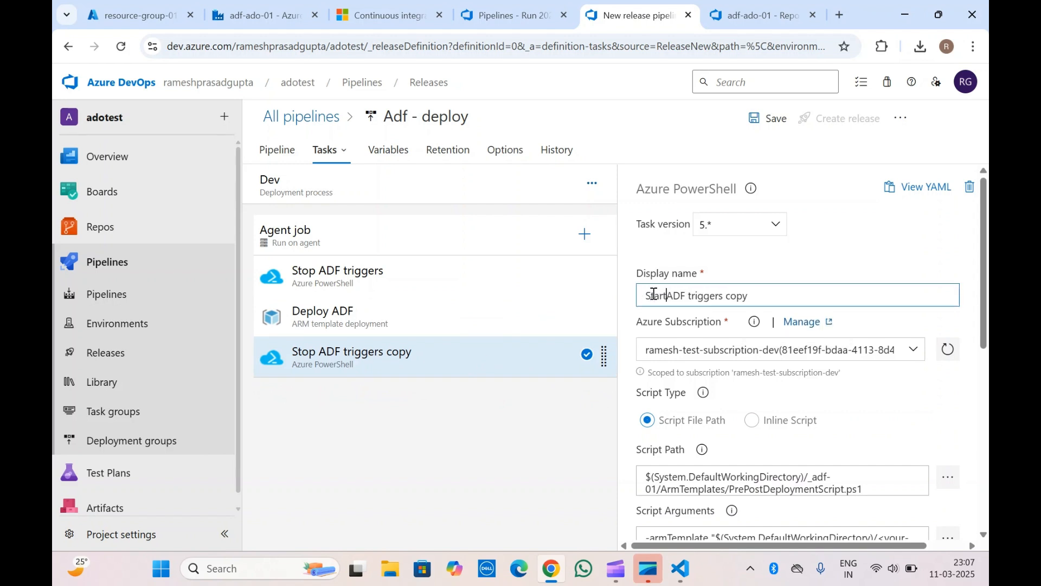
pyautogui.doubleClick(738, 296)
pyautogui.press('BackSpace')
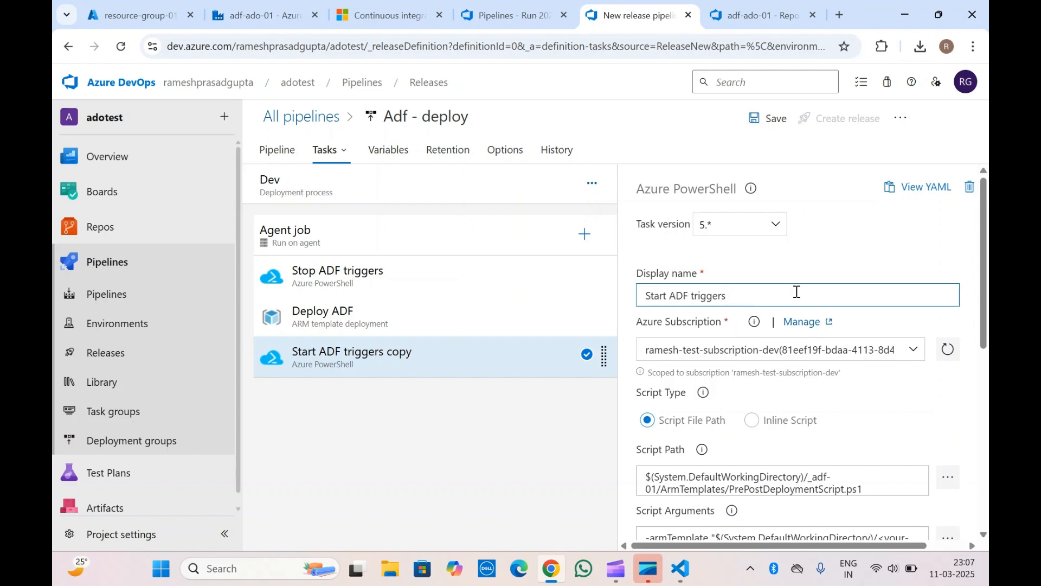
# Replace the Start ADF triggers script arguments with the postdeployment ones from the Microsoft Learn page, using -predeployment $false and -deleteDeployment $true
pyautogui.scroll(-3, 797, 292)
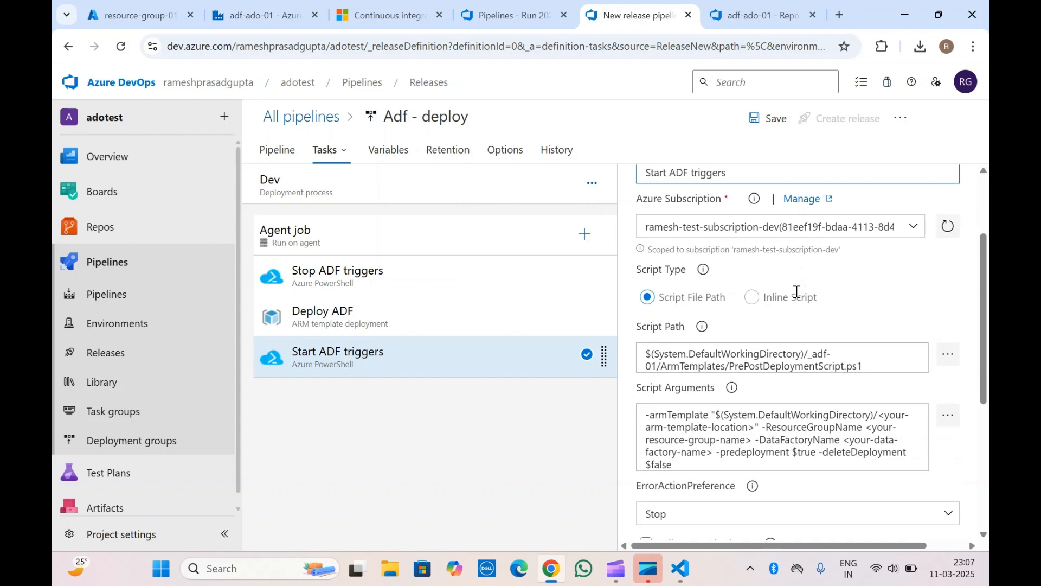
pyautogui.scroll(-1, 797, 291)
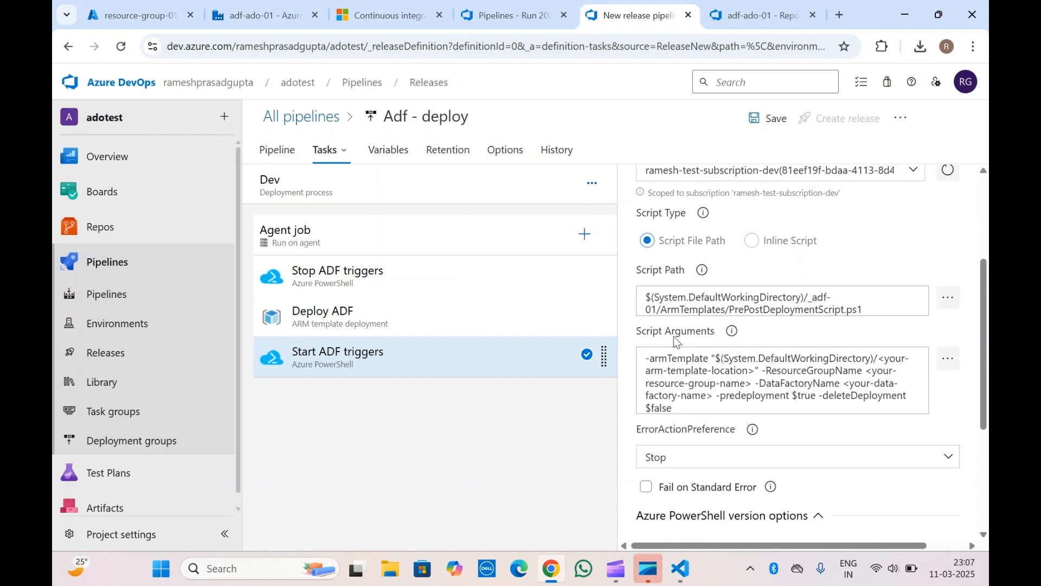
pyautogui.scroll(-1, 674, 336)
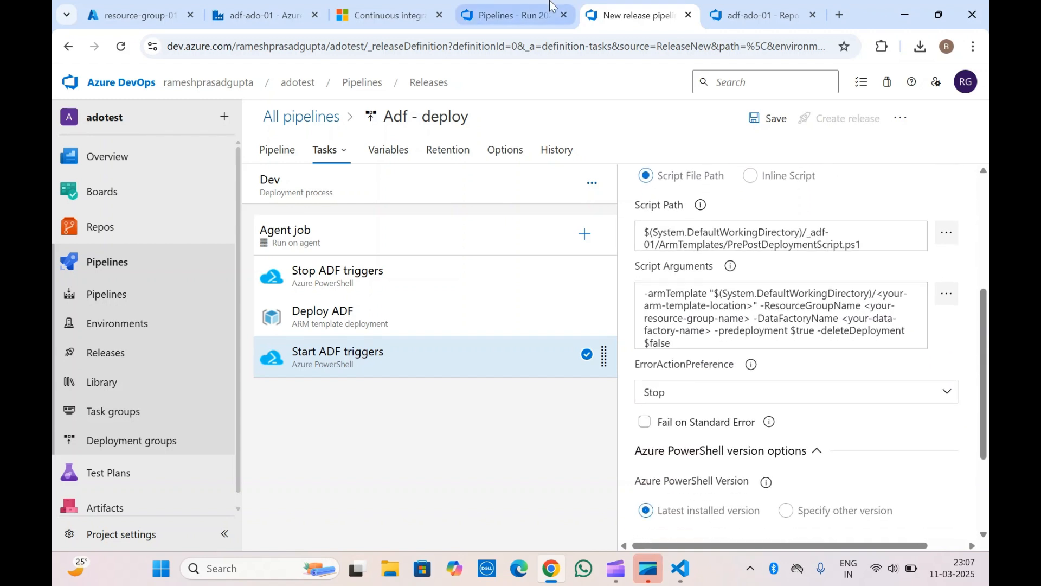
pyautogui.click(432, 6)
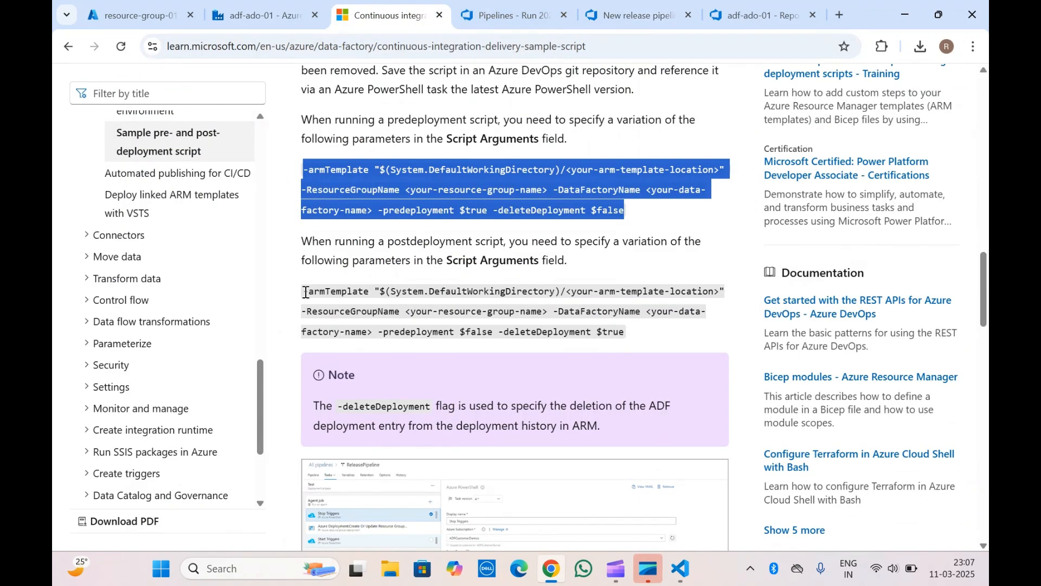
pyautogui.moveTo(304, 291); pyautogui.dragTo(629, 339)
pyautogui.hotkey('ctrl', 'c')
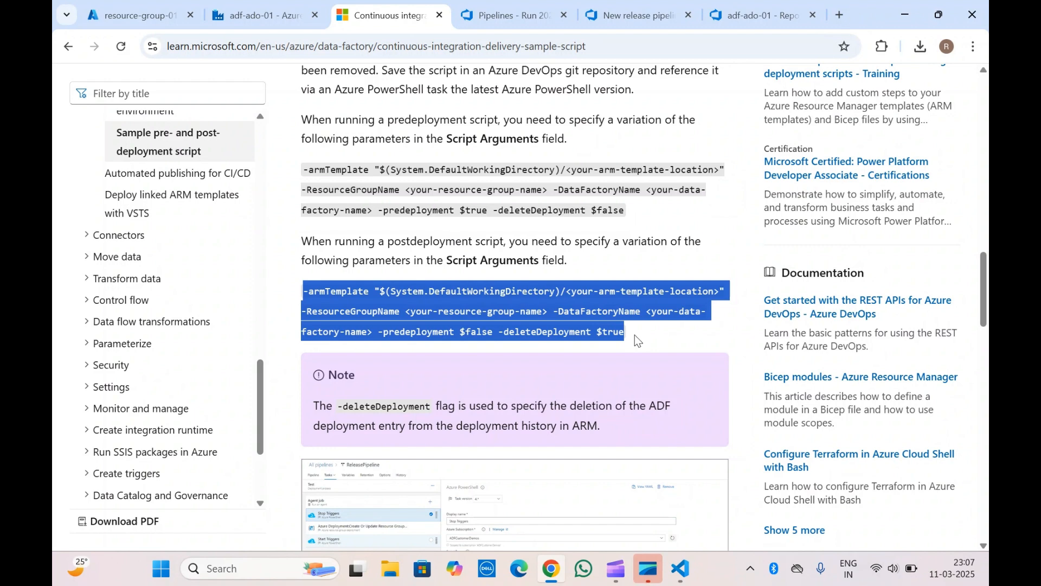
pyautogui.click(635, 15)
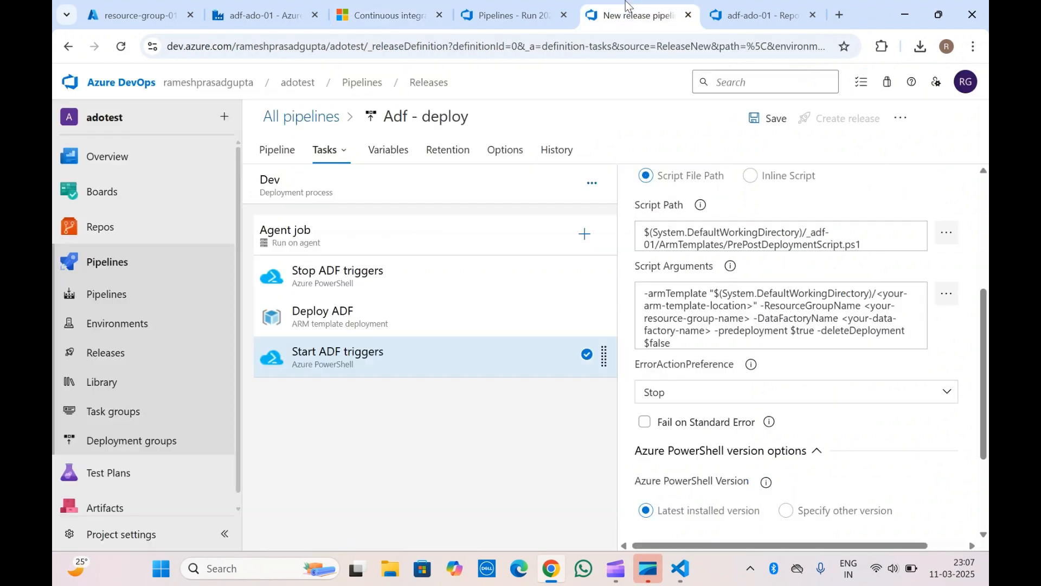
pyautogui.click(721, 330)
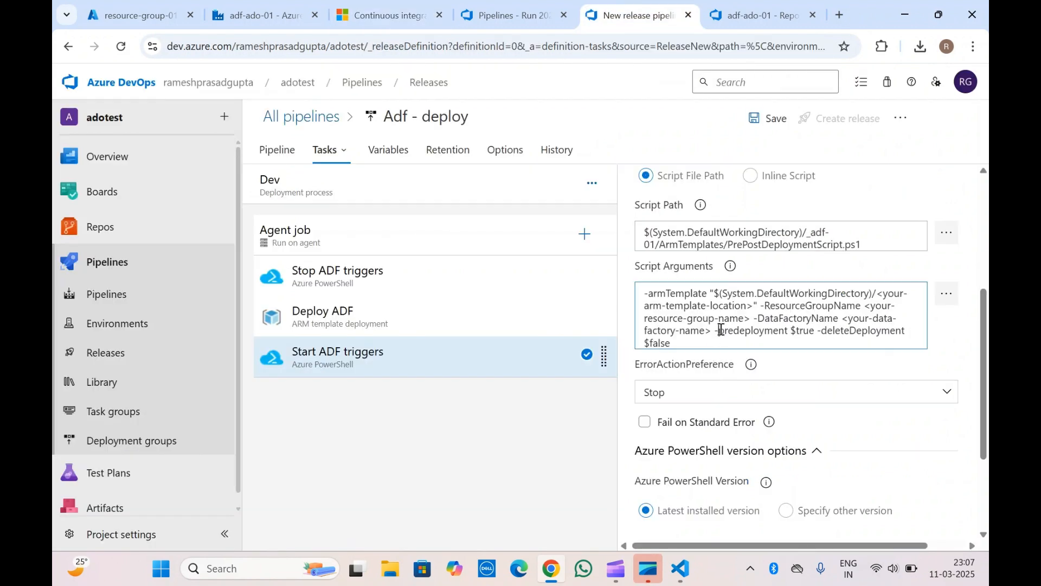
pyautogui.hotkey('ctrl', 'a')
pyautogui.hotkey('ctrl', 'v')
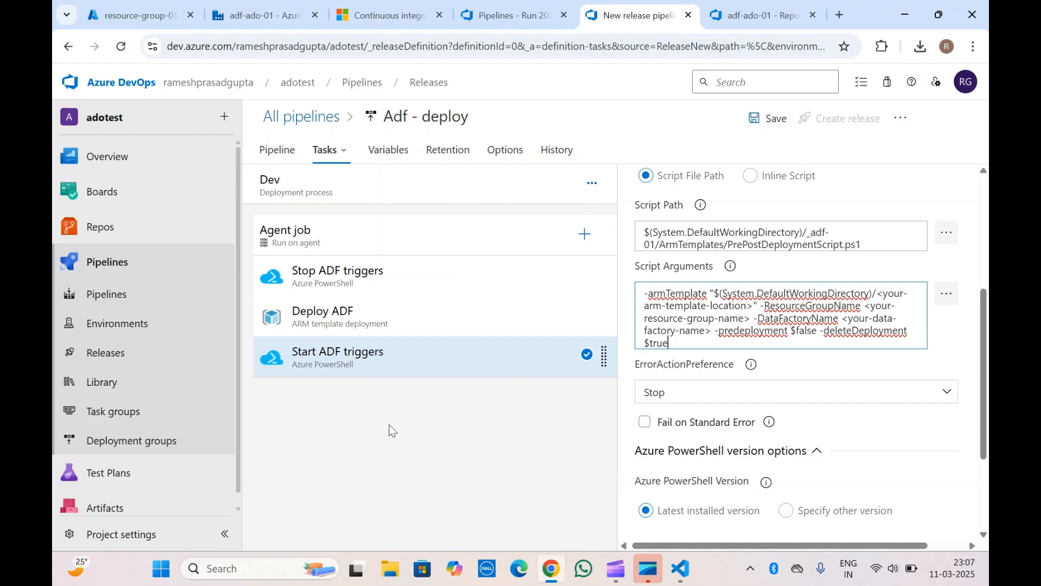
# Check the predeployment and deleteDeployment flags in the script arguments of the Start ADF triggers task
pyautogui.scroll(2, 667, 275)
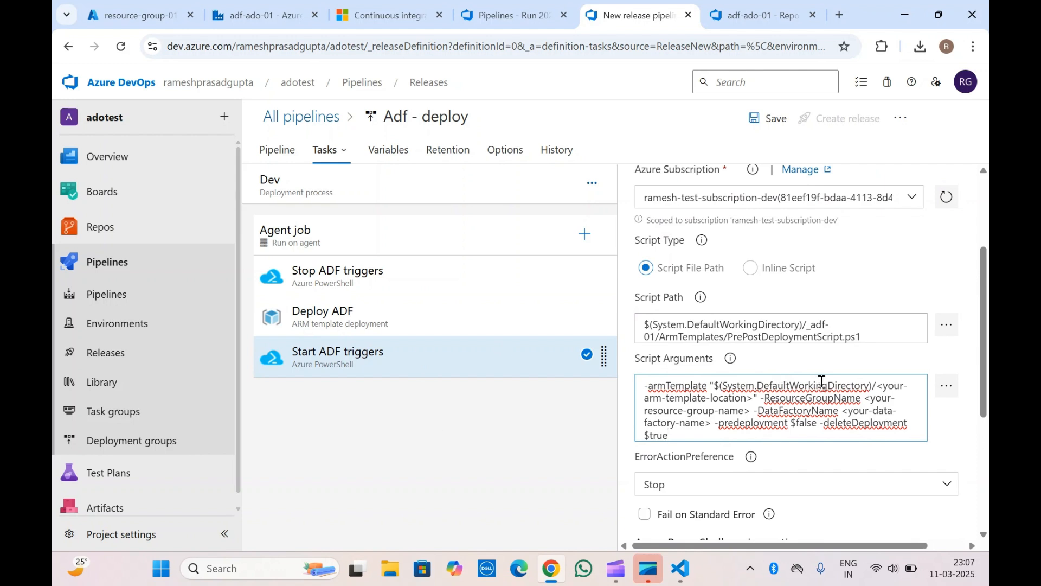
pyautogui.scroll(-1, 774, 401)
pyautogui.doubleClick(765, 402)
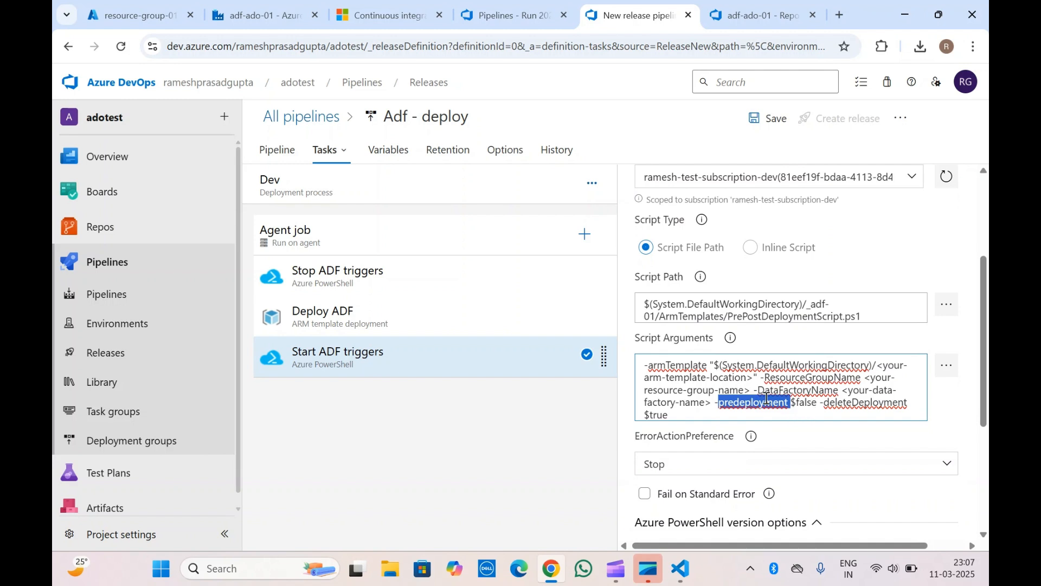
pyautogui.doubleClick(851, 410)
pyautogui.click(861, 407)
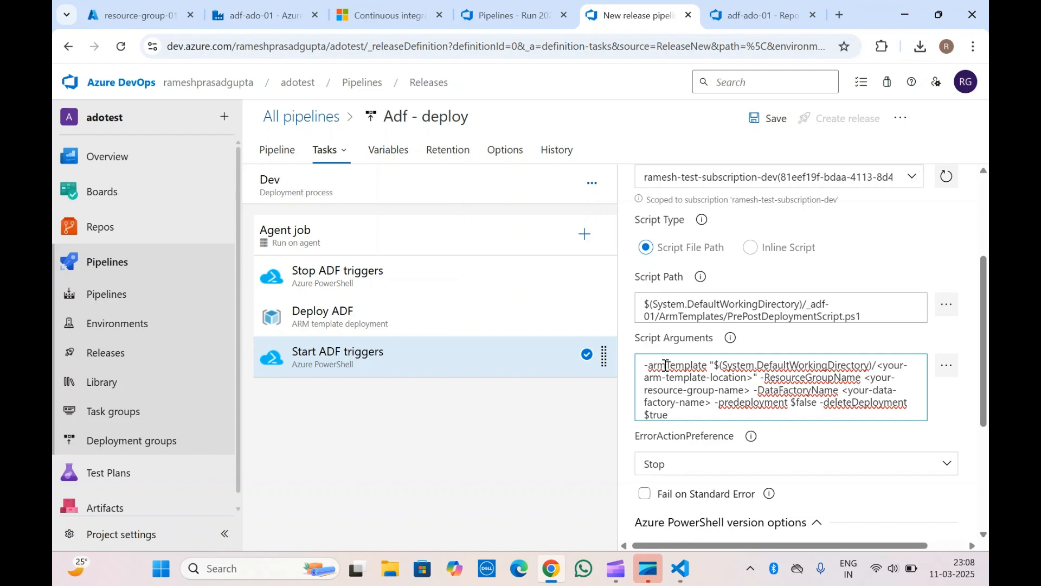
# Copy the full ARMTemplateForFactory.json template path from the Deploy ADF task
pyautogui.click(365, 311)
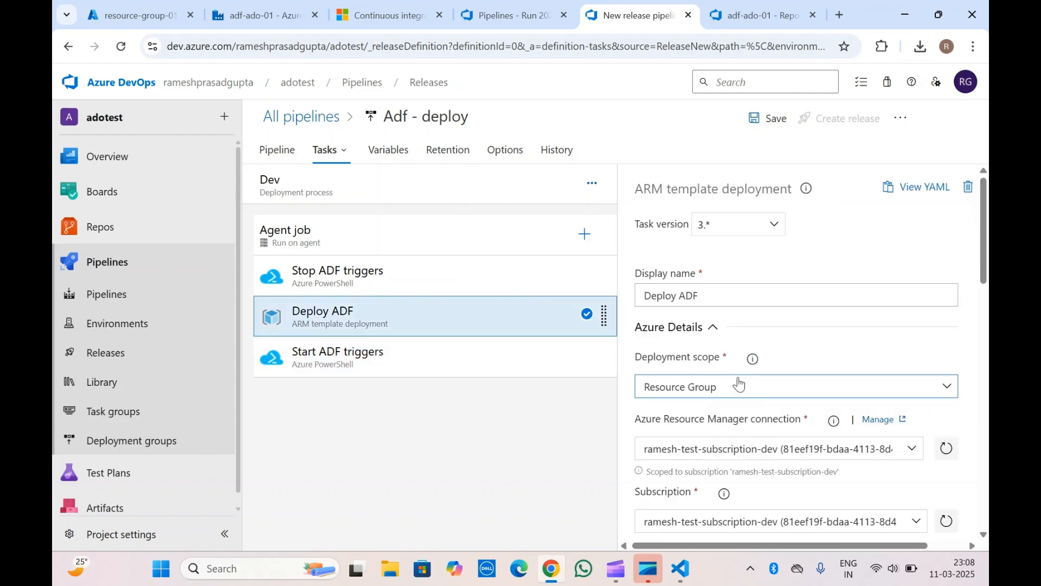
pyautogui.scroll(-4, 739, 383)
pyautogui.scroll(-5, 739, 383)
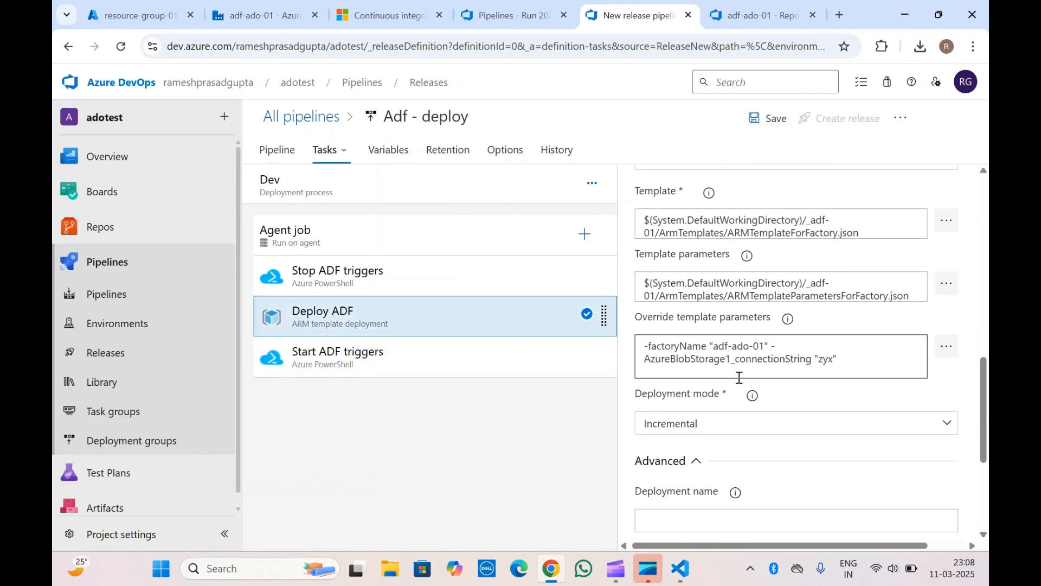
pyautogui.scroll(1, 738, 378)
pyautogui.click(879, 320)
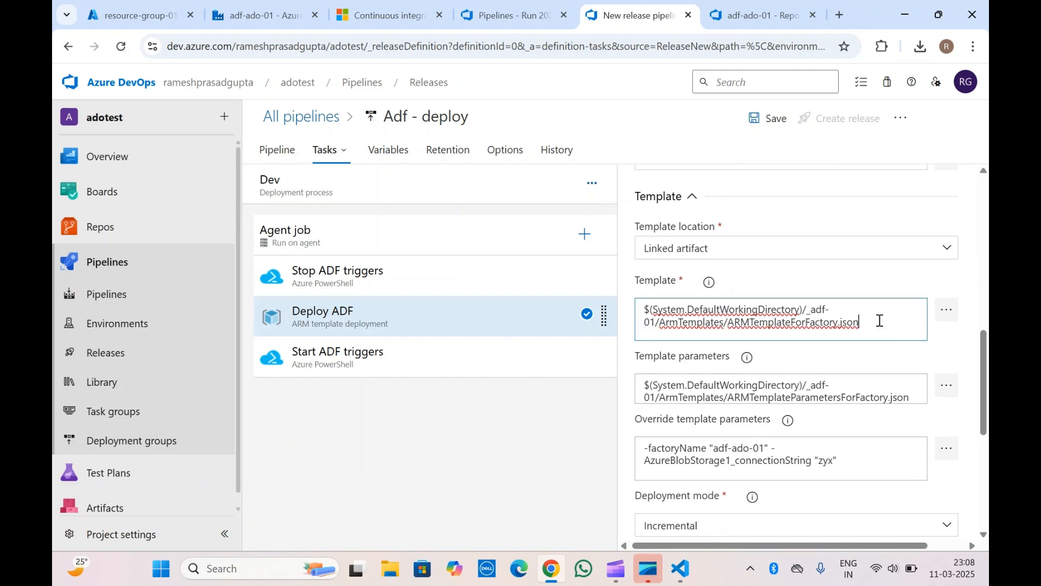
pyautogui.hotkey('ctrl', 'a')
pyautogui.hotkey('ctrl', 'c')
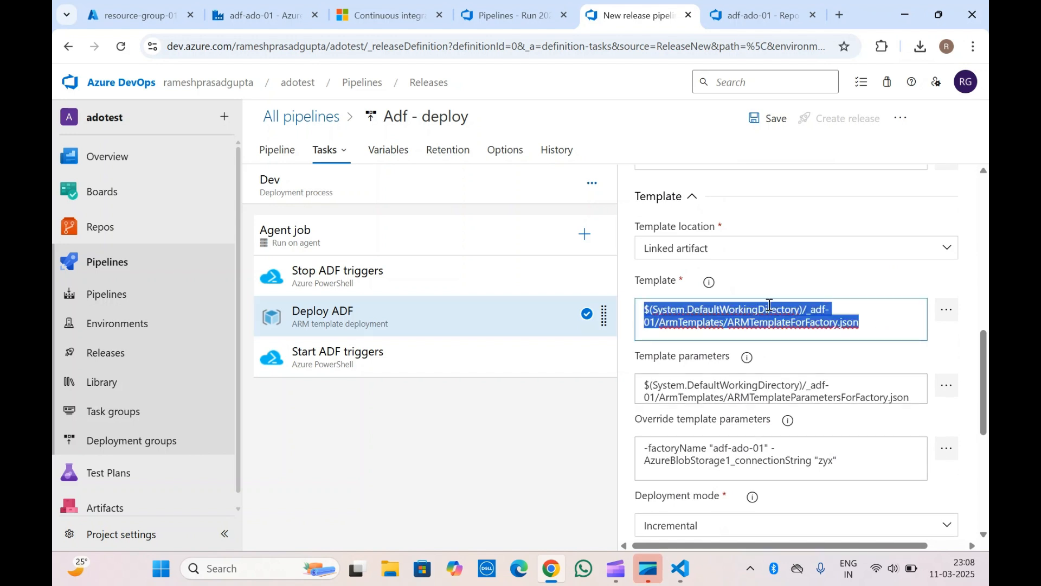
# Replace the armTemplate path in the Stop ADF triggers script arguments with the copied $(System.DefaultWorkingDirectory)/_adf-01/ArmTemplates/ARMTemplateForFactory.json
pyautogui.click(371, 276)
pyautogui.scroll(-5, 696, 332)
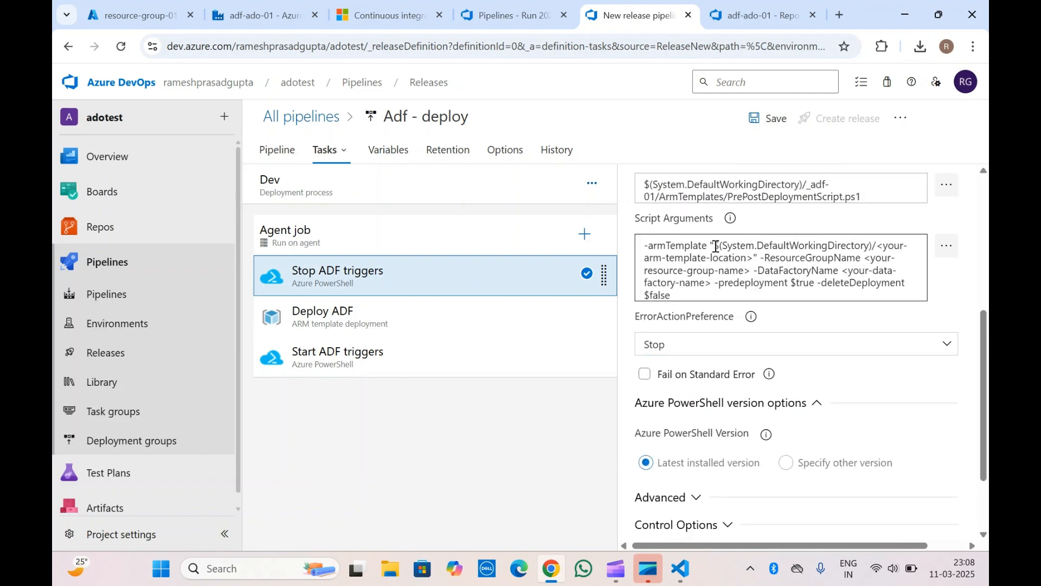
pyautogui.moveTo(715, 247); pyautogui.dragTo(754, 260)
pyautogui.press('BackSpace')
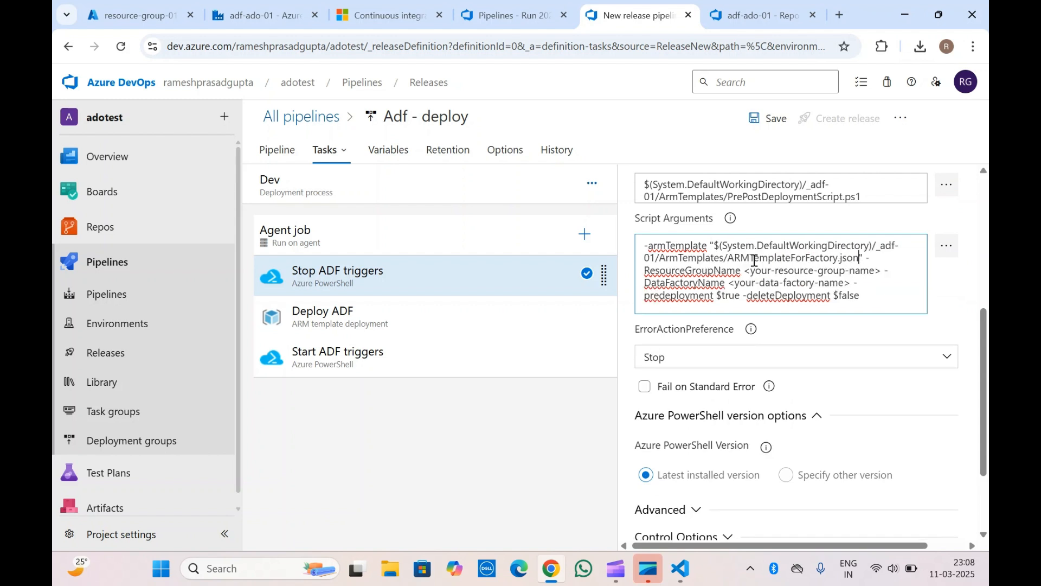
pyautogui.hotkey('ctrl', 'v')
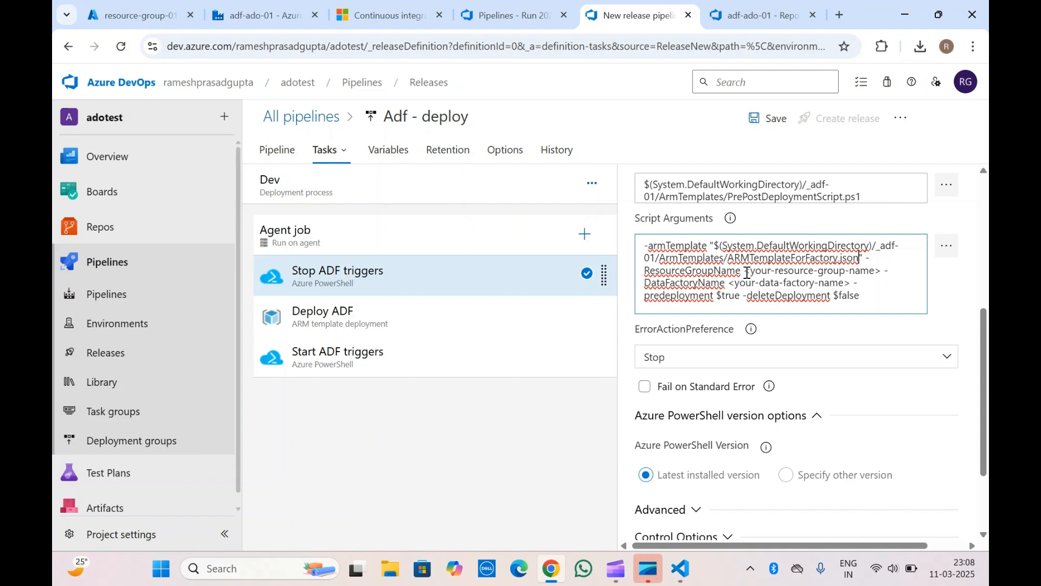
# Replace the ResourceGroupName placeholder in the Stop ADF triggers script arguments with "resource-group-01", copied from the resource group's Azure portal page
pyautogui.moveTo(747, 272); pyautogui.dragTo(880, 272)
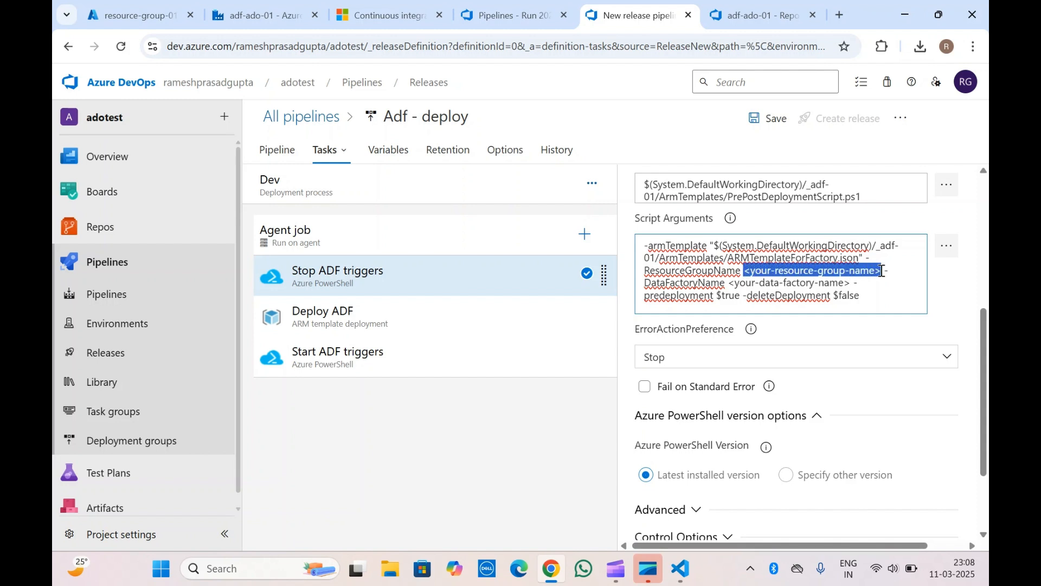
pyautogui.press('BackSpace')
pyautogui.write('""')
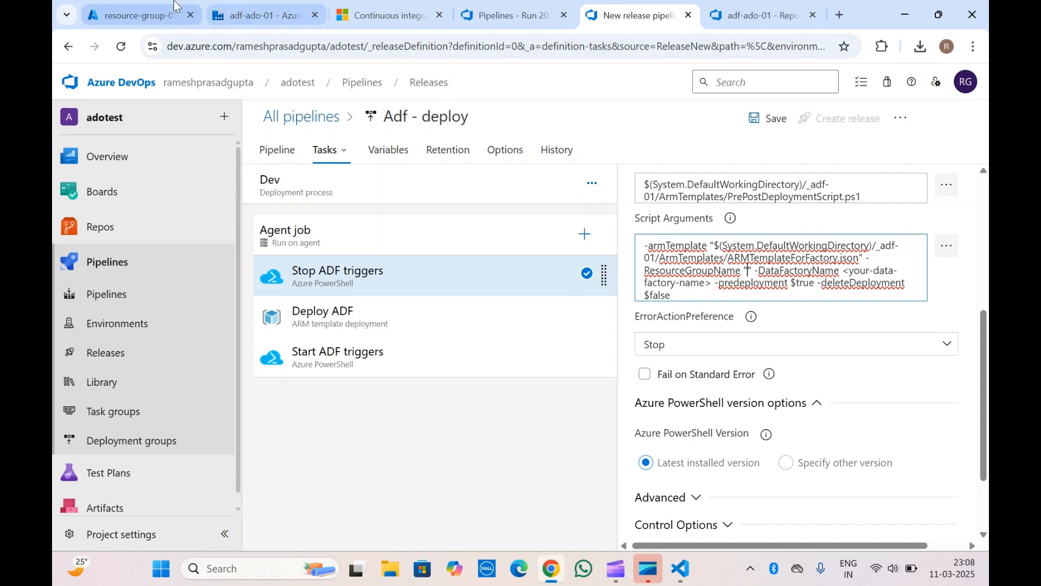
pyautogui.click(139, 16)
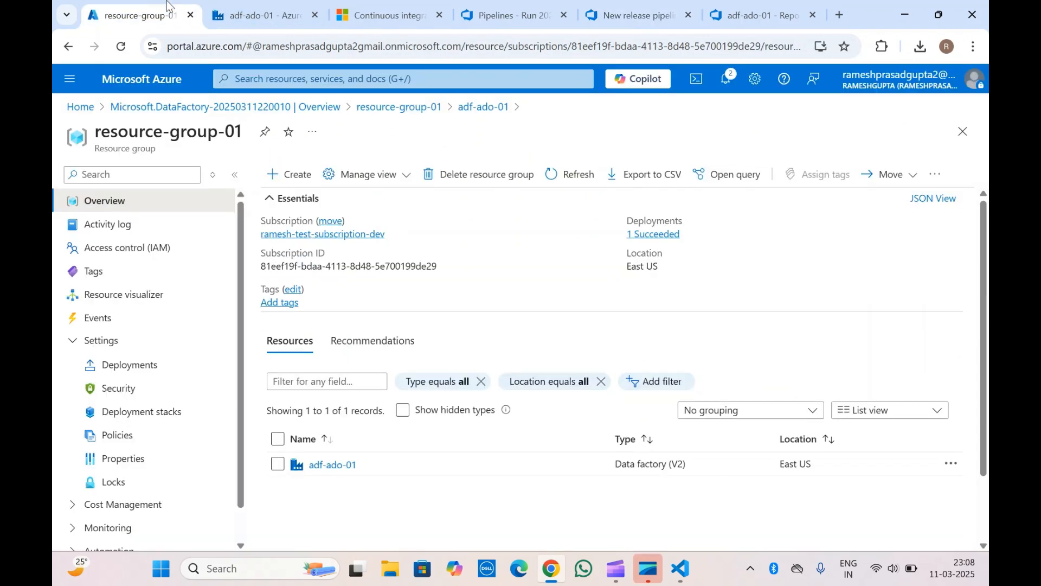
pyautogui.tripleClick(156, 130)
pyautogui.hotkey('ctrl', 'c')
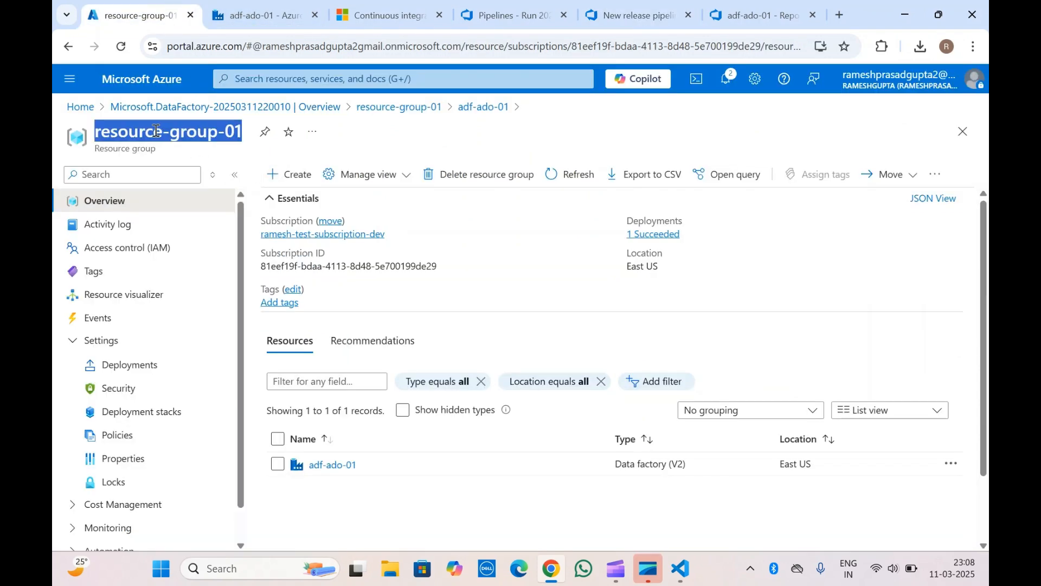
pyautogui.click(632, 15)
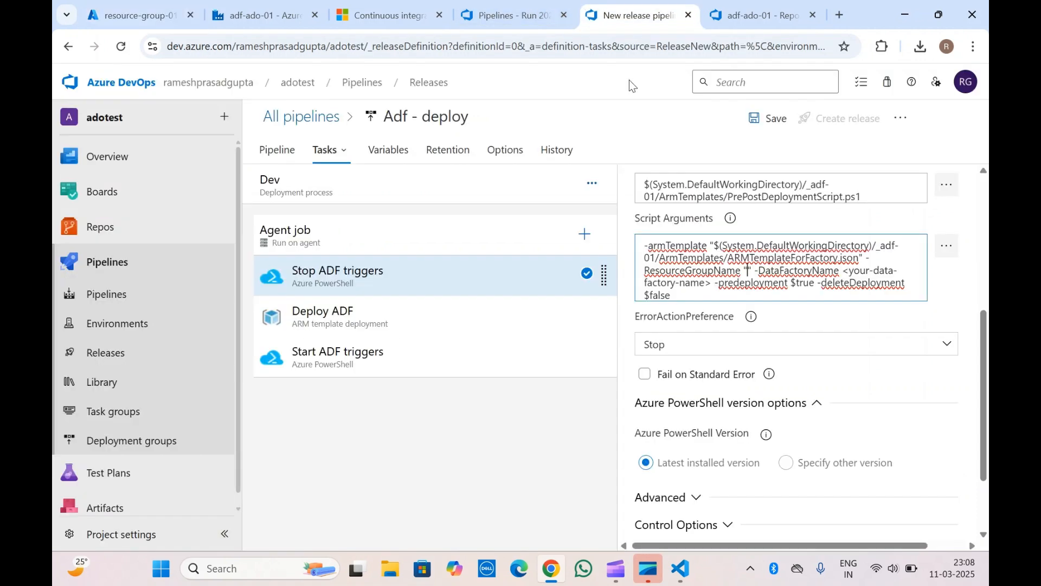
pyautogui.click(748, 271)
pyautogui.hotkey('ctrl', 'v')
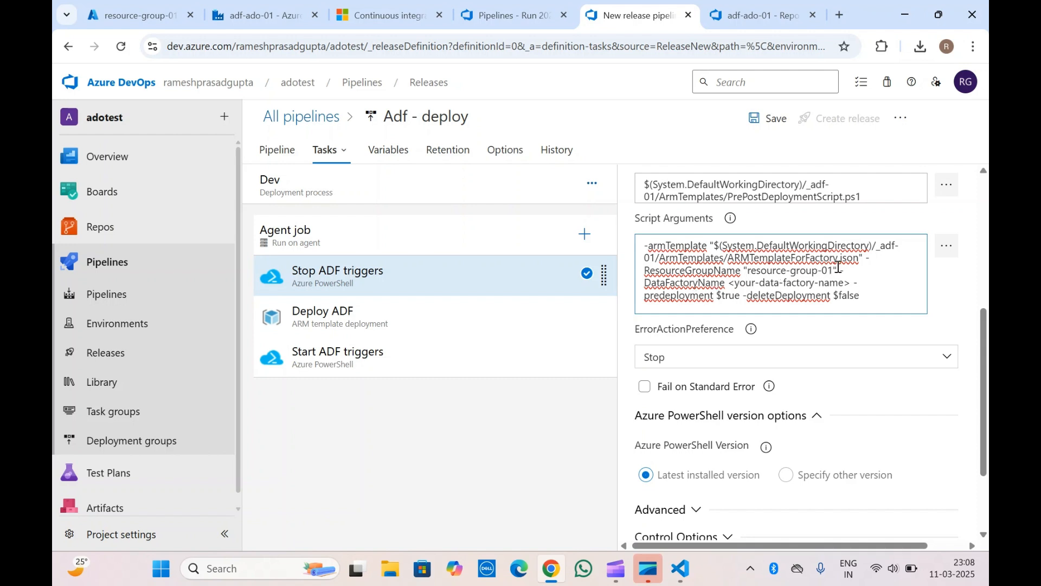
# Copy the data factory name adf-ado-01 from its Azure portal page for the DataFactoryName script argument
pyautogui.click(265, 16)
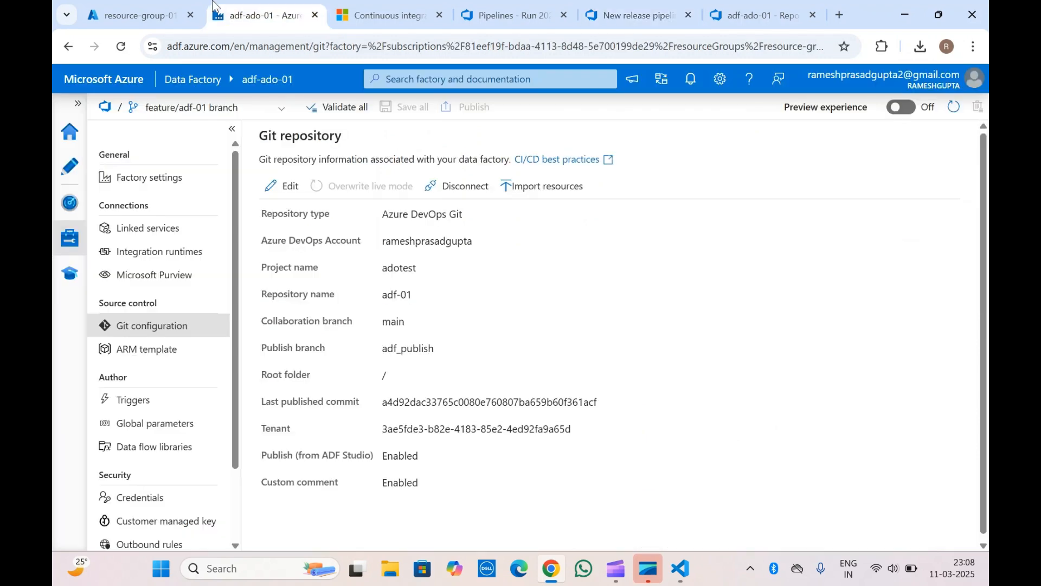
pyautogui.click(135, 15)
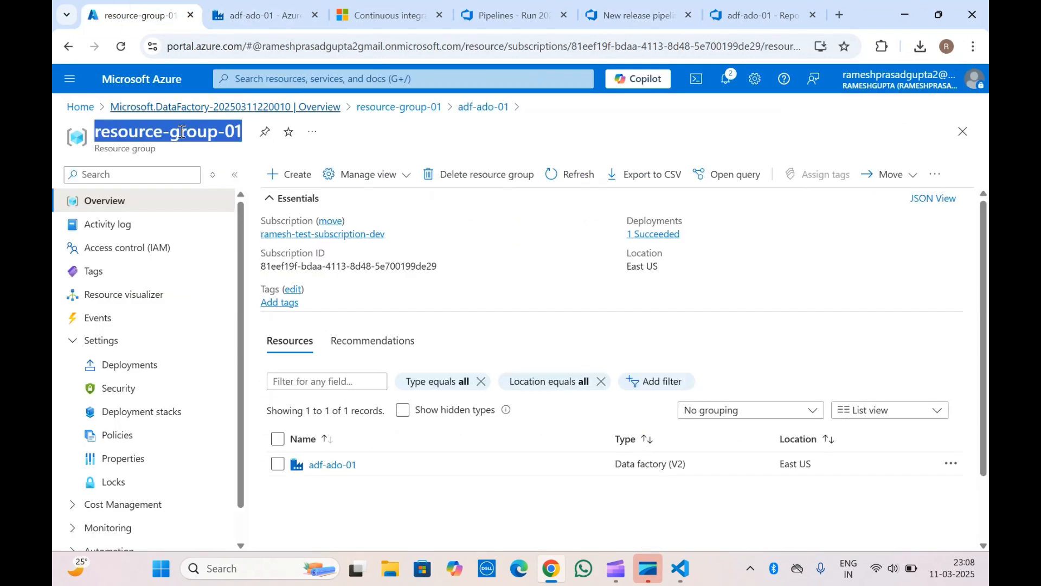
pyautogui.click(482, 107)
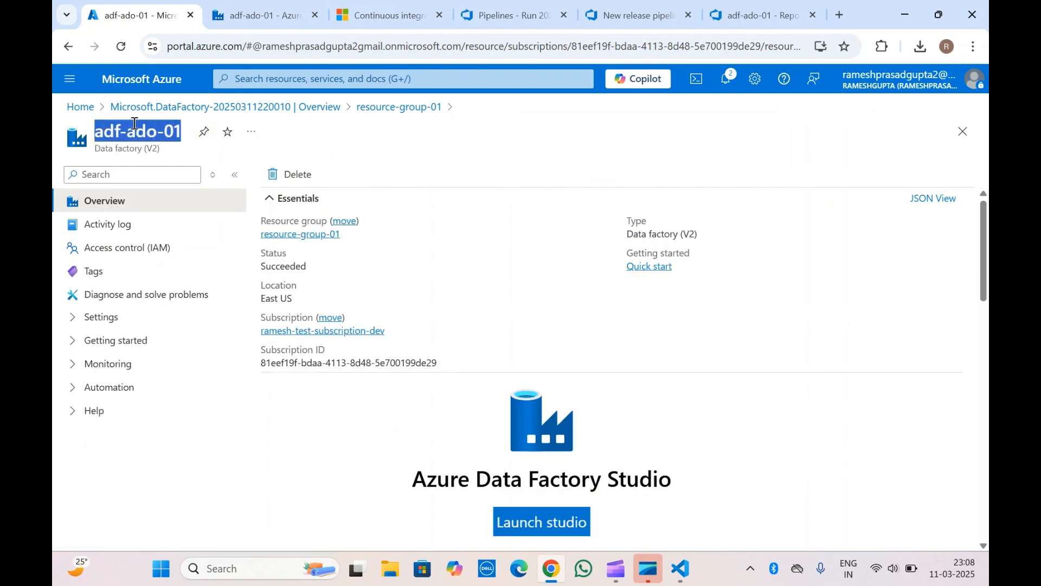
pyautogui.click(570, 7)
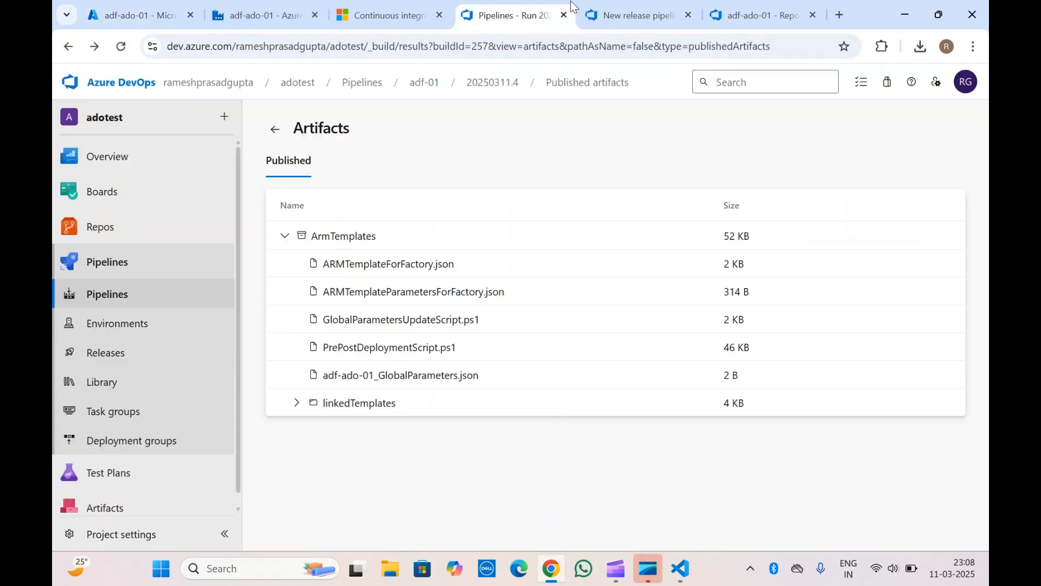
# Set the DataFactoryName argument of the Stop ADF triggers task's script arguments to "adf-ado-01" in the Adf - deploy release pipeline
pyautogui.click(629, 14)
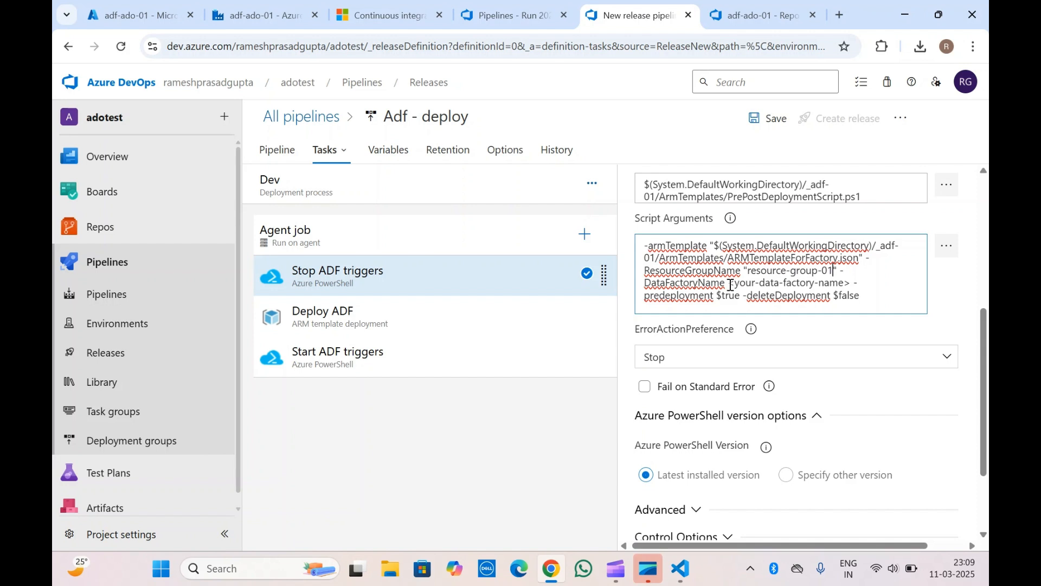
pyautogui.moveTo(729, 283); pyautogui.dragTo(851, 283)
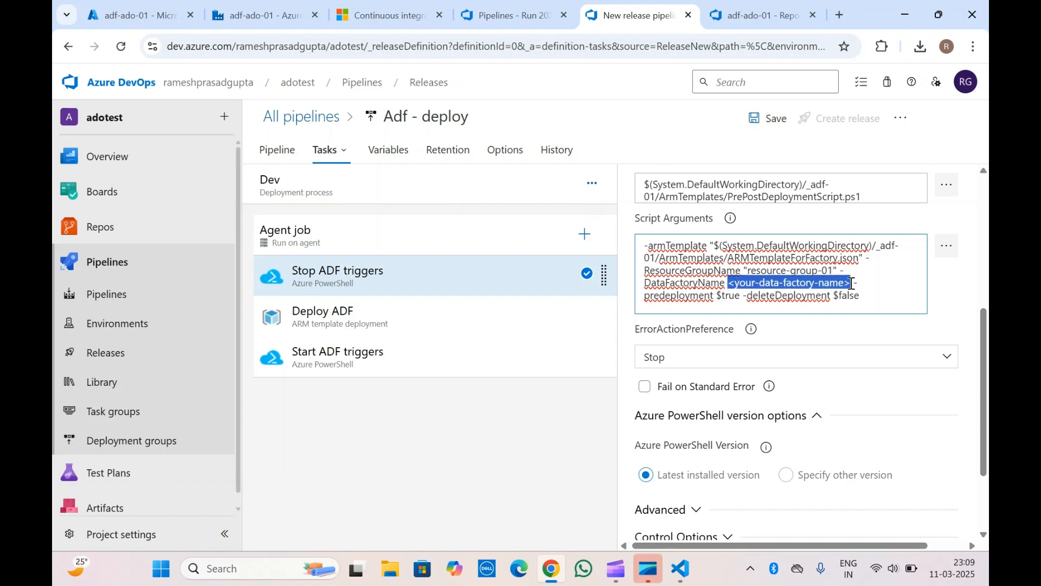
pyautogui.write('""')
pyautogui.write('adf-ado-01')
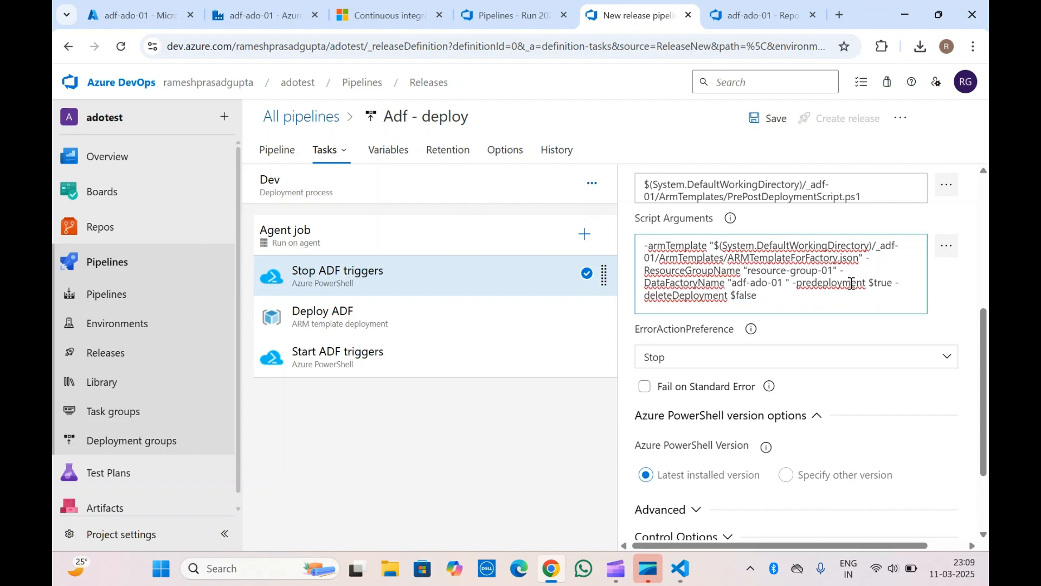
pyautogui.click(786, 282)
pyautogui.press('BackSpace')
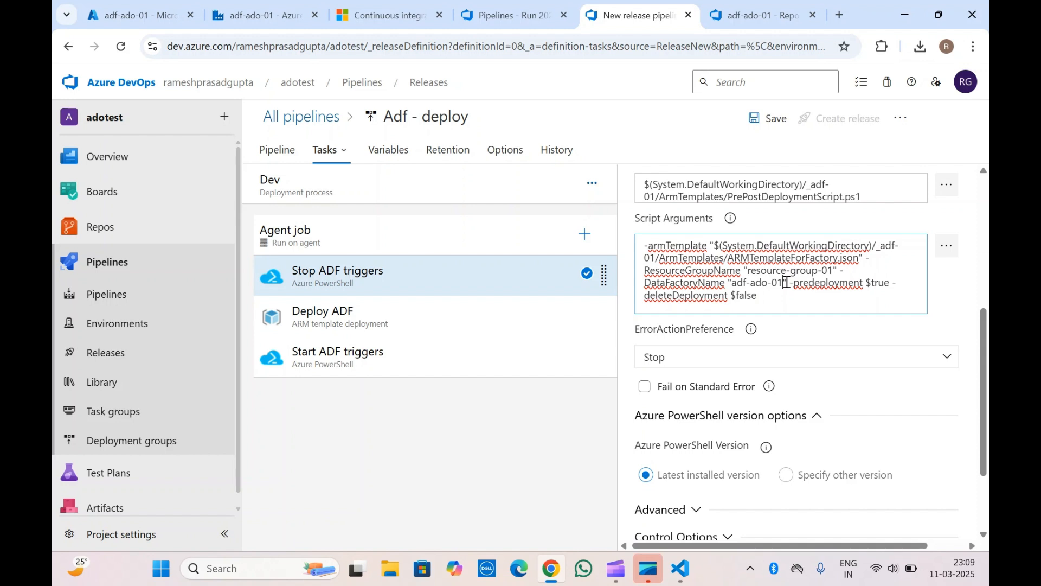
# Copy the armTemplate, ResourceGroupName and DataFactoryName arguments from Stop ADF triggers over the placeholders in Start ADF triggers, keeping its predeployment and deleteDeployment arguments
pyautogui.scroll(1, 787, 283)
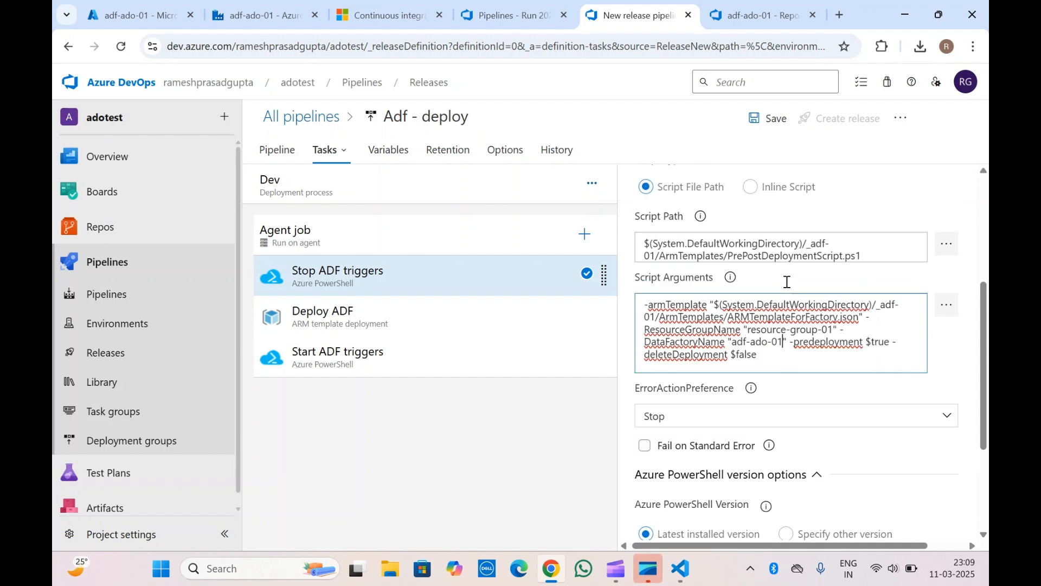
pyautogui.moveTo(790, 340); pyautogui.dragTo(627, 301)
pyautogui.hotkey('ctrl', 'c')
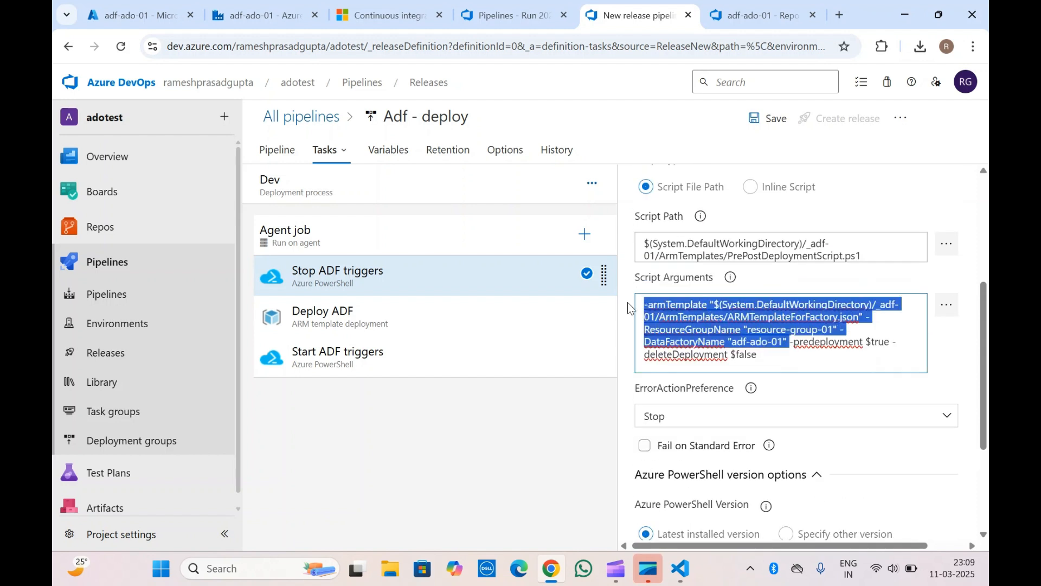
pyautogui.click(355, 371)
pyautogui.scroll(-5, 765, 331)
pyautogui.scroll(-1, 765, 329)
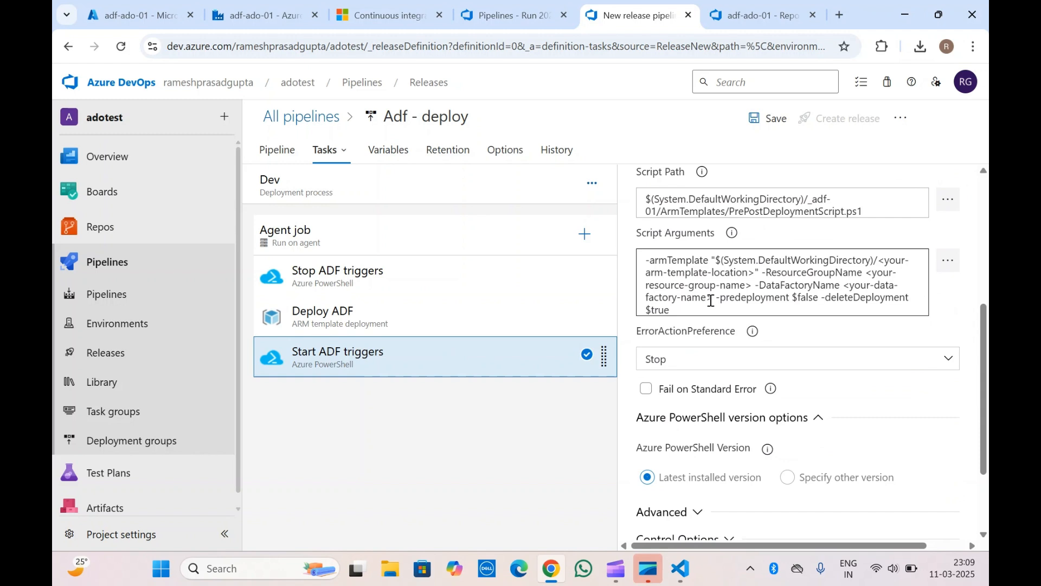
pyautogui.moveTo(712, 301); pyautogui.dragTo(624, 266)
pyautogui.hotkey('ctrl', 'v')
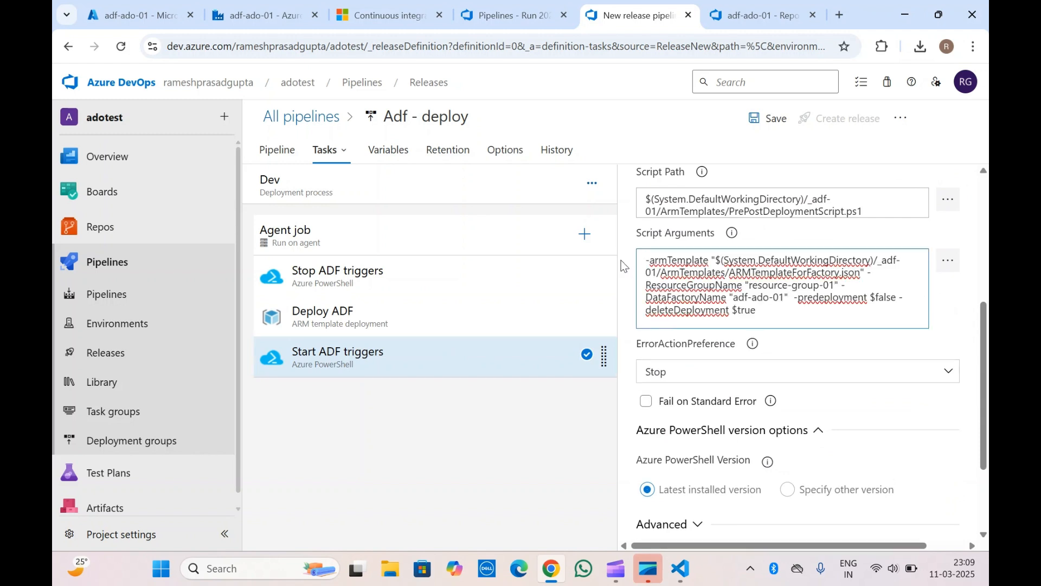
pyautogui.press('BackSpace')
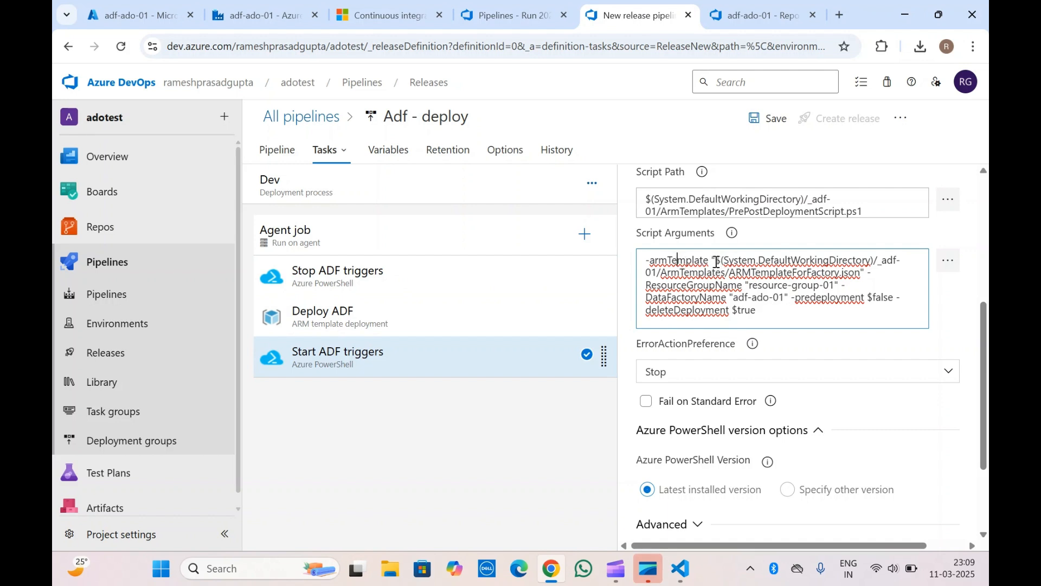
# Review the Start ADF triggers script arguments: template path, resource group, factory name, predeployment and deleteDeployment flags
pyautogui.moveTo(716, 262); pyautogui.dragTo(863, 277)
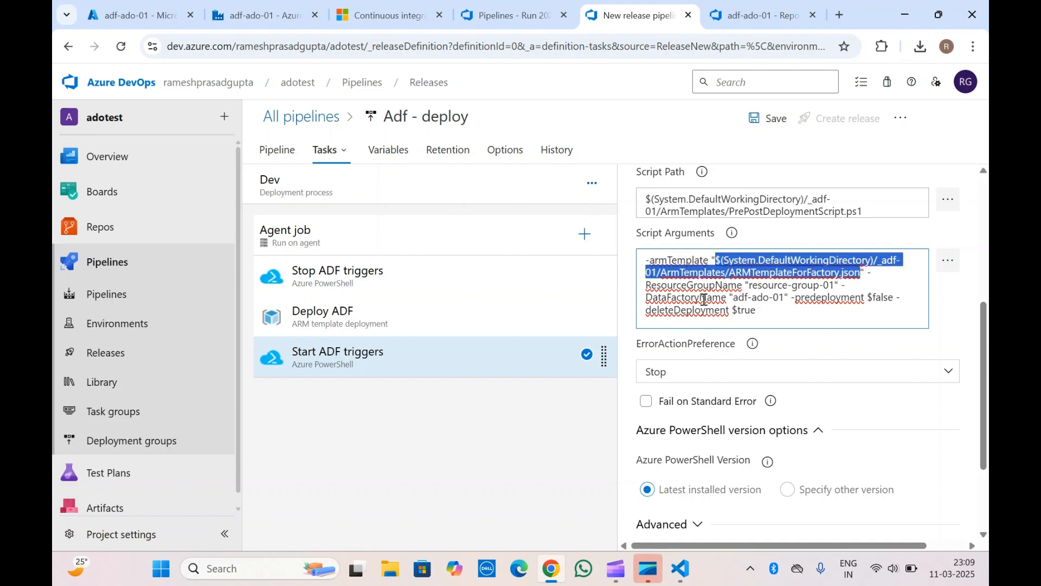
pyautogui.doubleClick(811, 287)
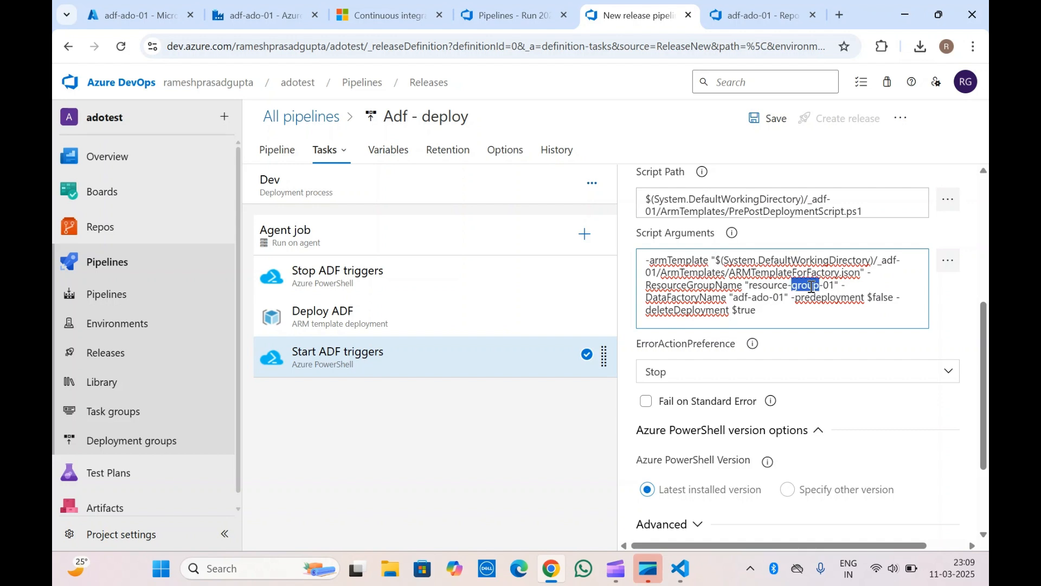
pyautogui.doubleClick(757, 299)
pyautogui.doubleClick(813, 302)
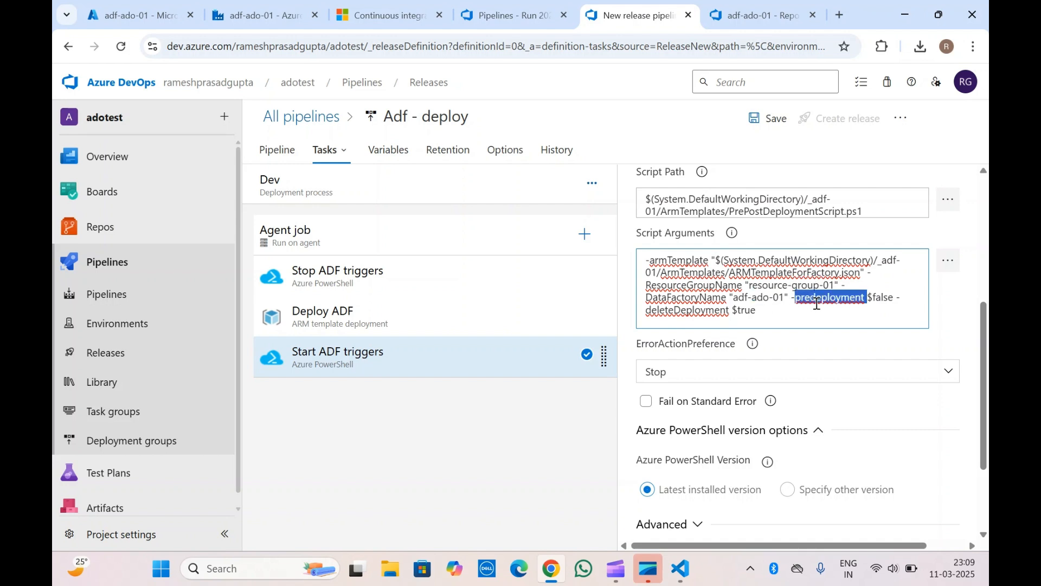
pyautogui.click(872, 300)
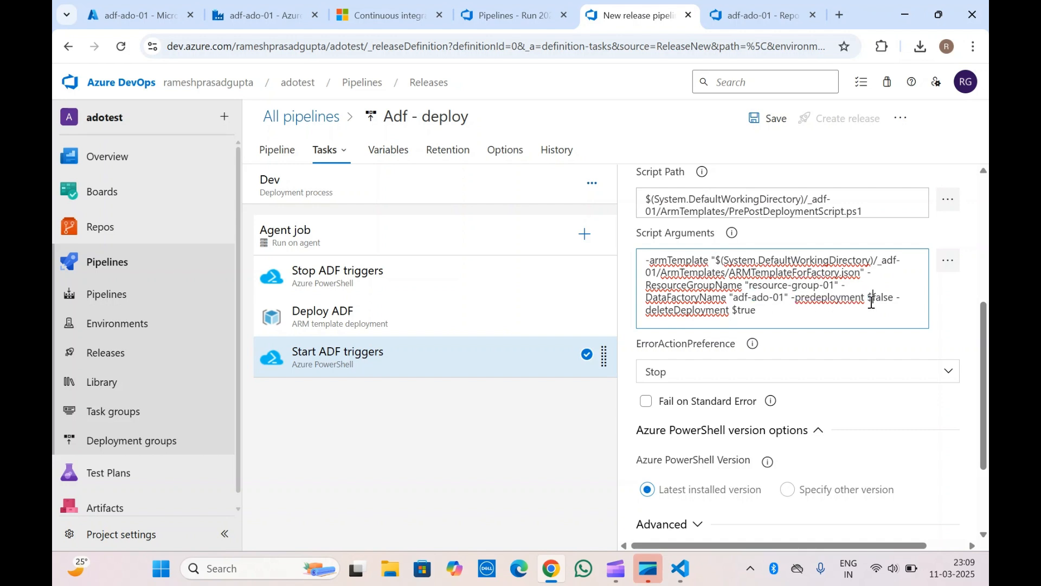
pyautogui.tripleClick(672, 313)
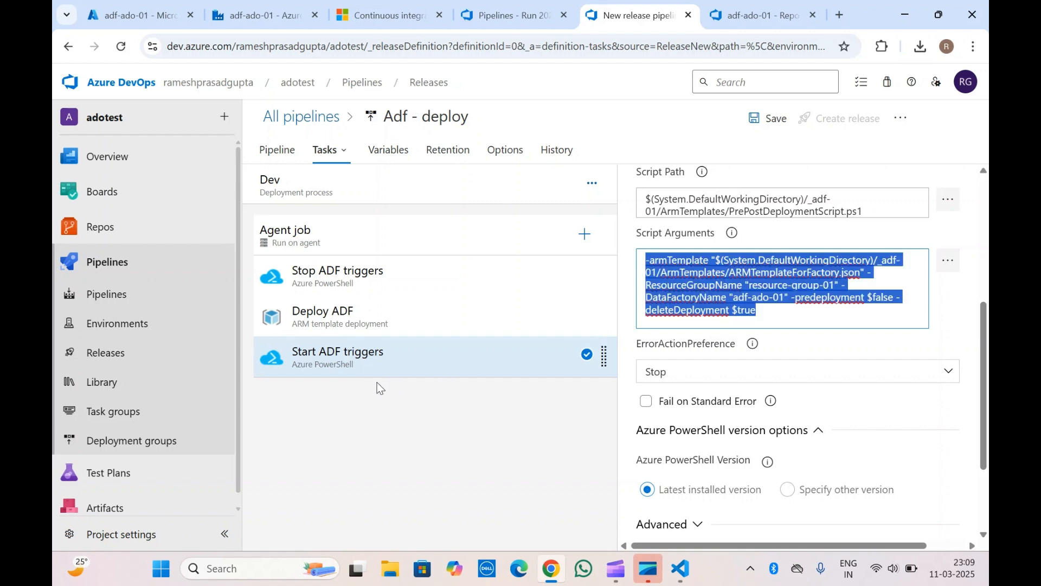
pyautogui.click(388, 369)
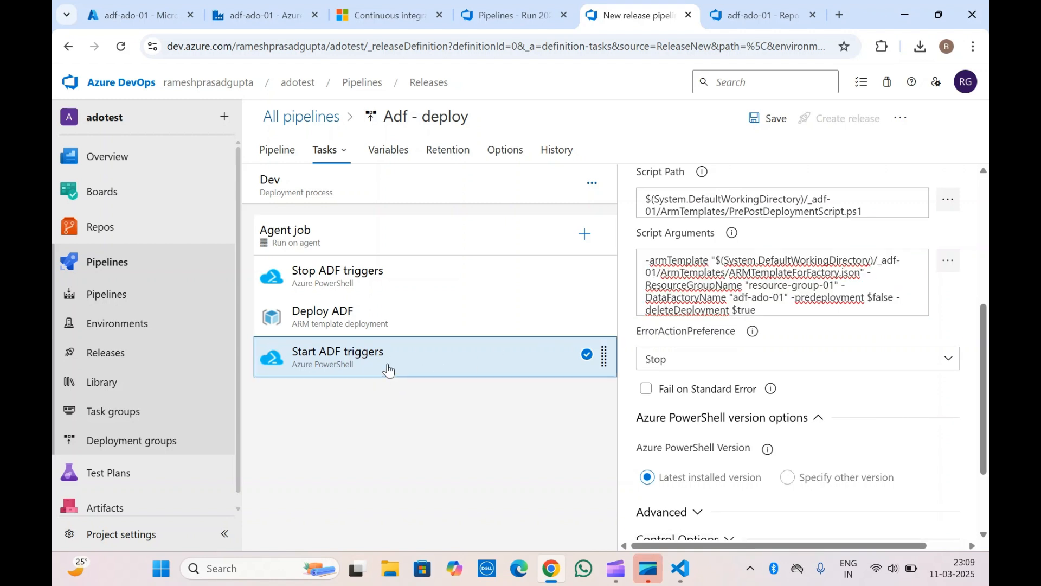
# Check the settings of the Stop ADF triggers task, the Deploy ADF task and the agent job in the Dev stage
pyautogui.click(385, 282)
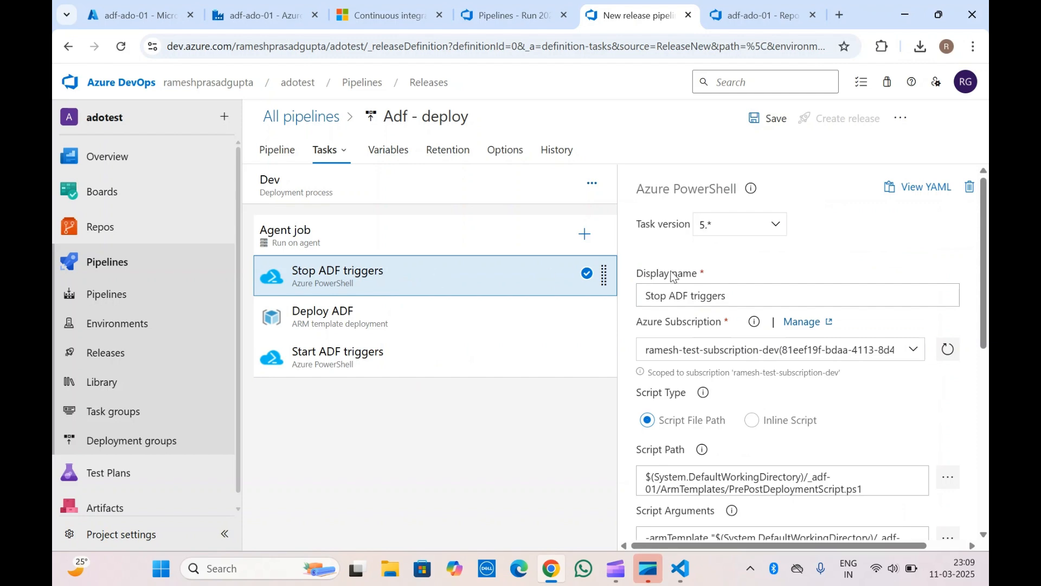
pyautogui.scroll(-5, 600, 303)
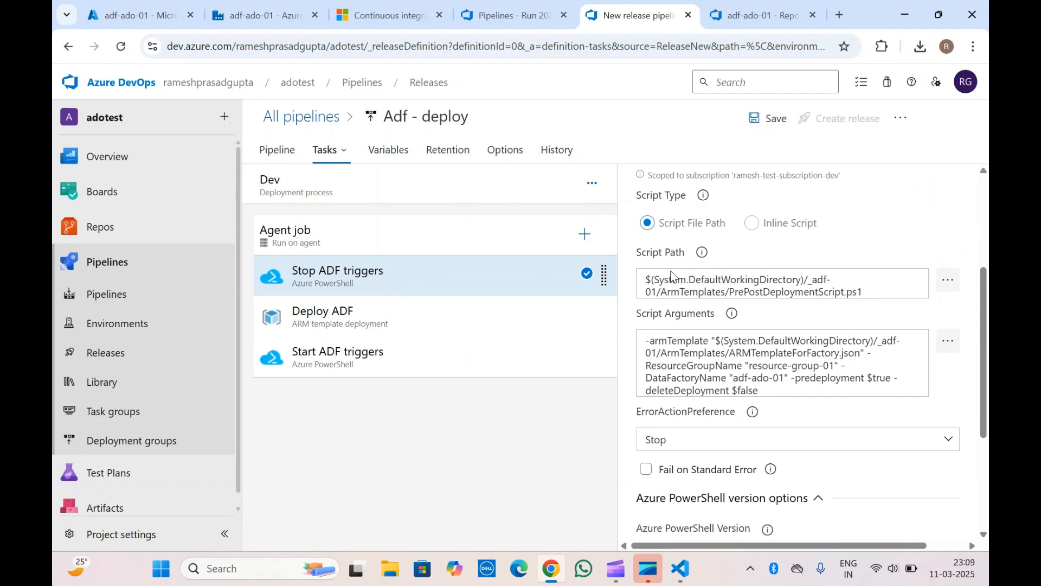
pyautogui.click(471, 323)
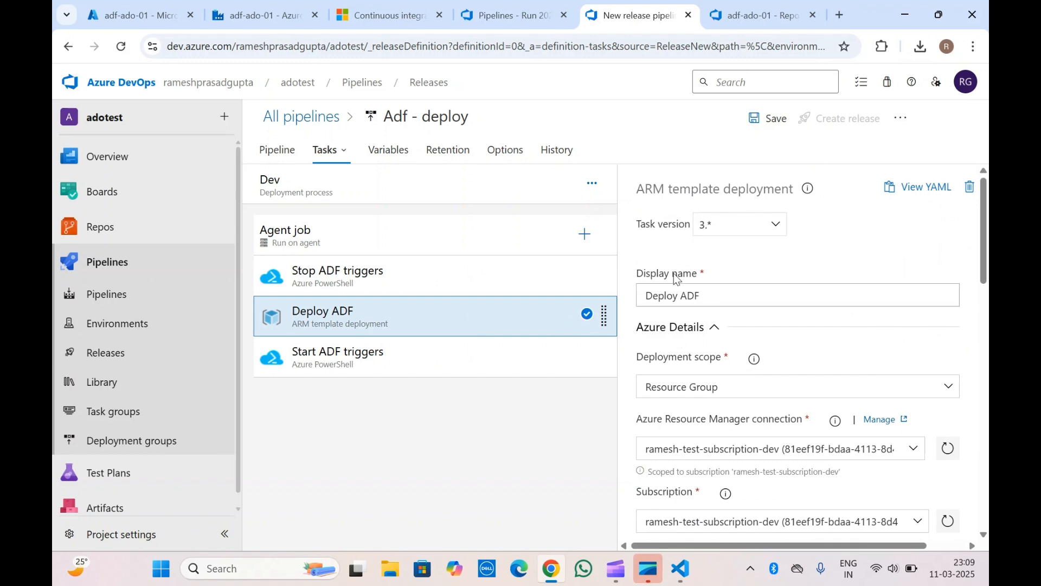
pyautogui.scroll(-15, 675, 278)
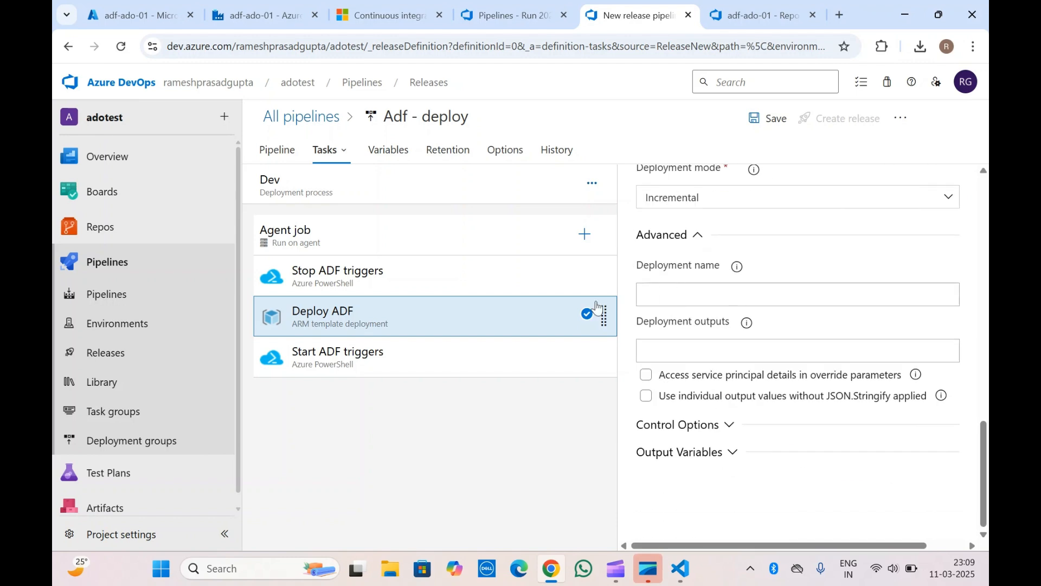
pyautogui.click(336, 226)
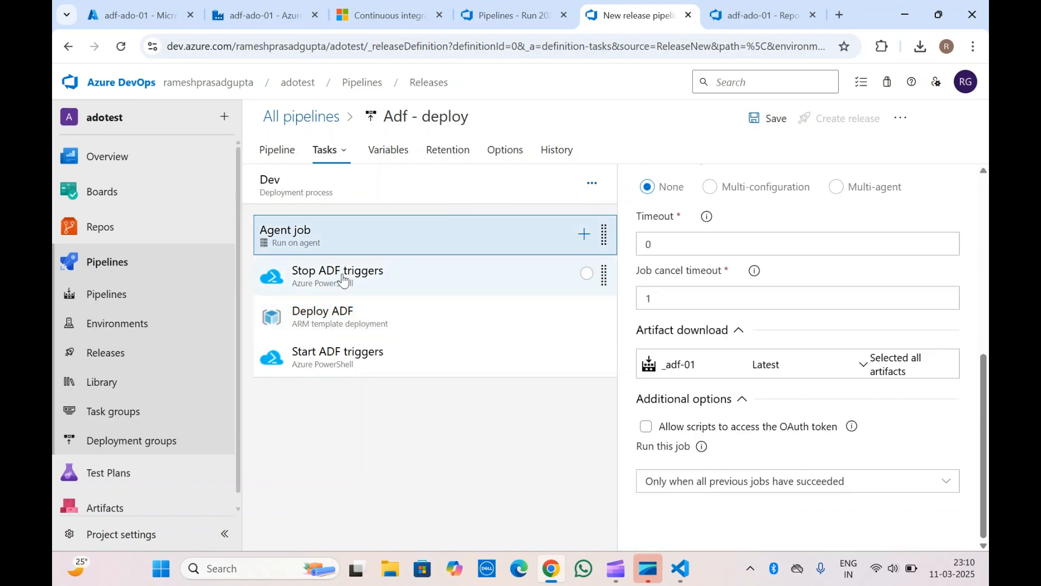
pyautogui.click(343, 278)
pyautogui.click(352, 247)
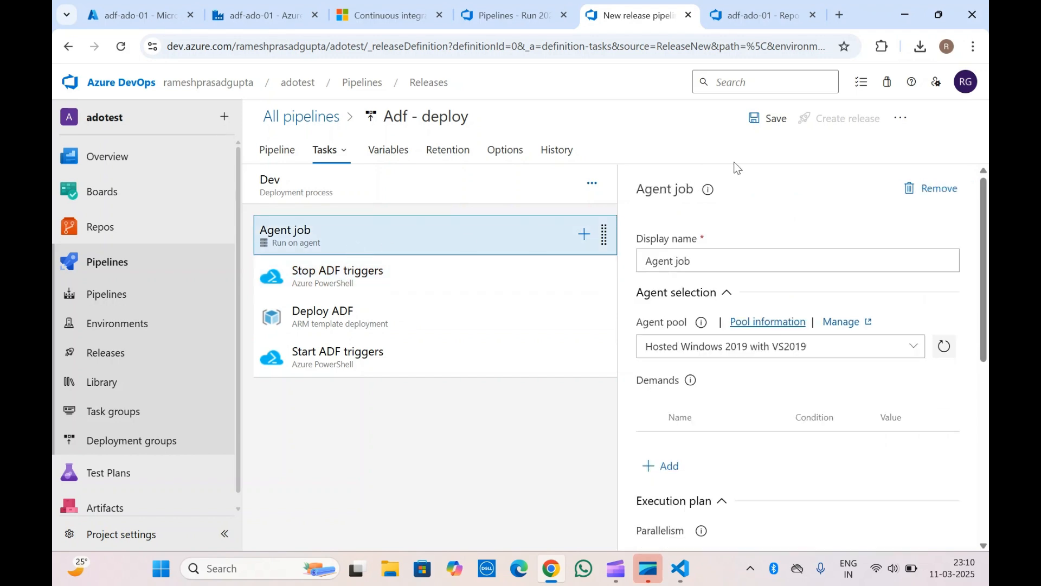
# Save the release pipeline in the root folder and return to its artifacts and stages diagram
pyautogui.click(762, 118)
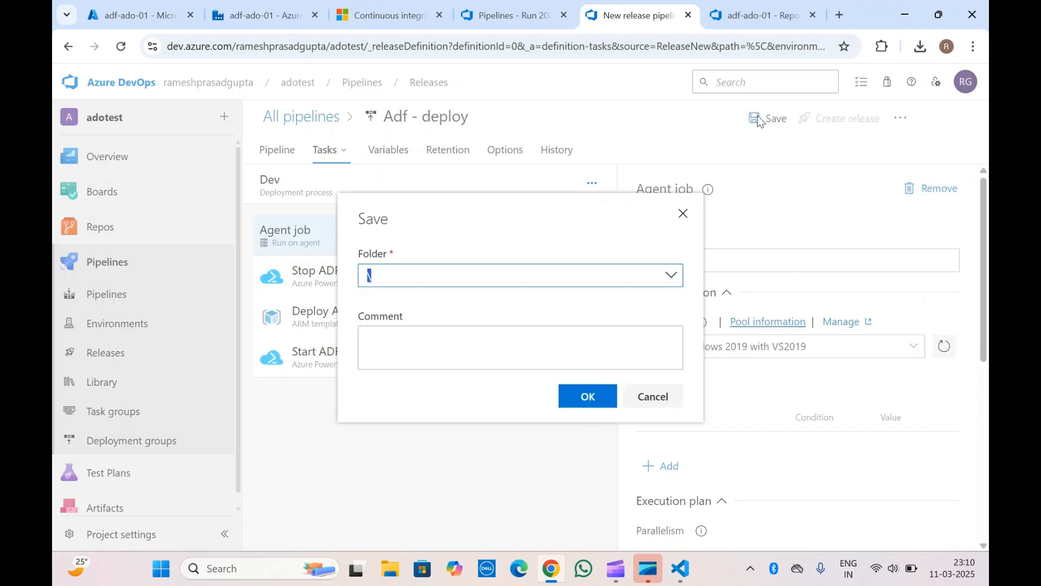
pyautogui.click(589, 395)
pyautogui.click(281, 155)
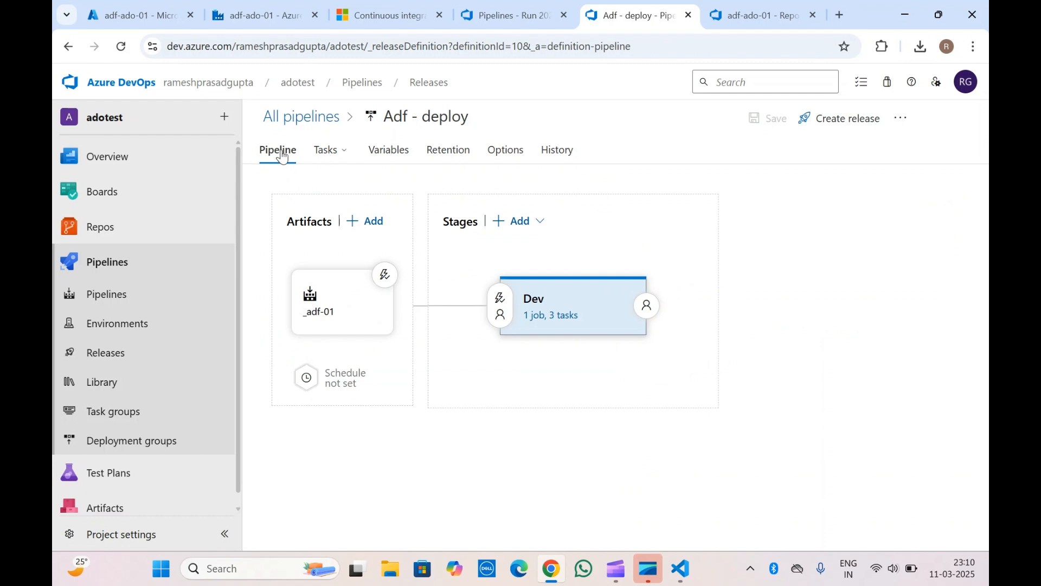
# Clone the Dev stage, and clone the resulting copy to get a third stage in sequence
pyautogui.moveTo(633, 346)
pyautogui.click(591, 362)
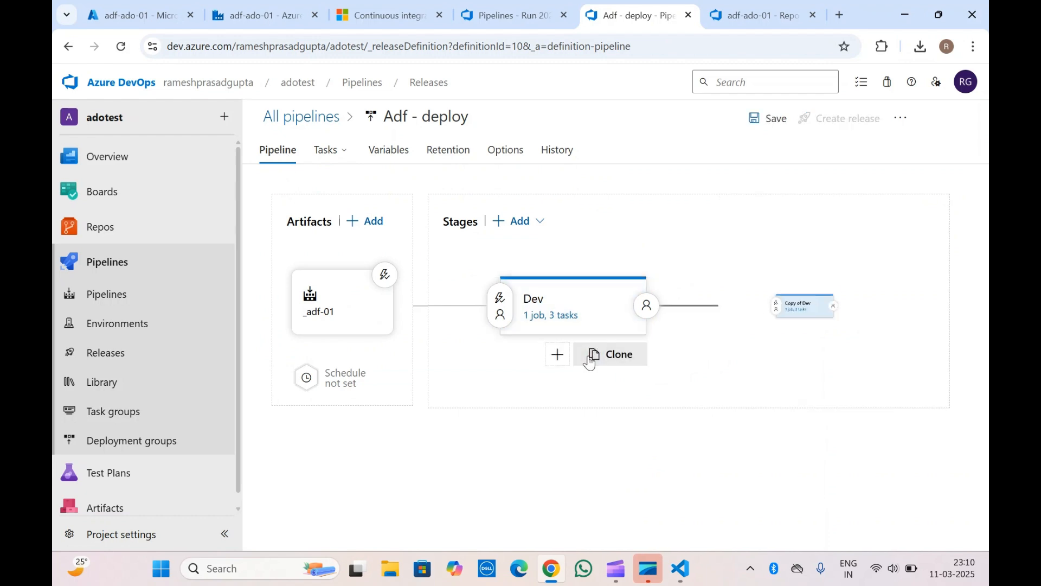
pyautogui.click(847, 355)
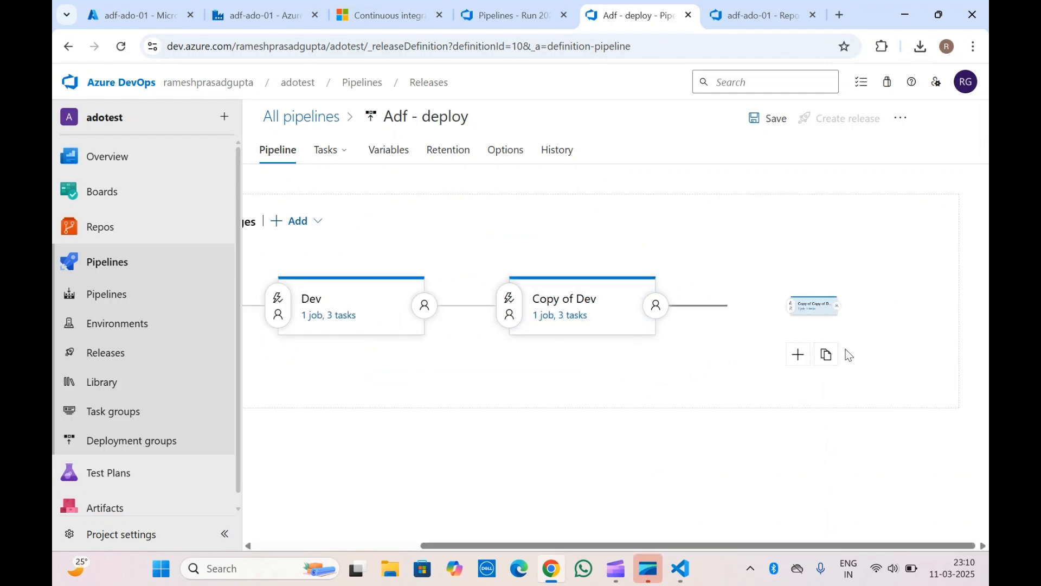
# Rename the Copy of Dev stage to QA and close its properties
pyautogui.click(553, 303)
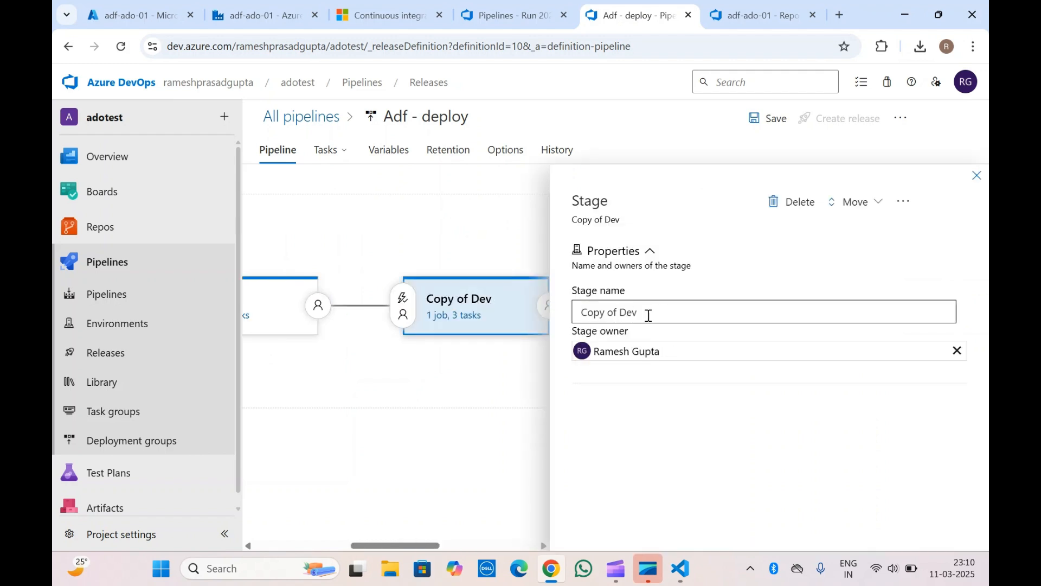
pyautogui.moveTo(665, 316); pyautogui.dragTo(560, 315)
pyautogui.write('QA')
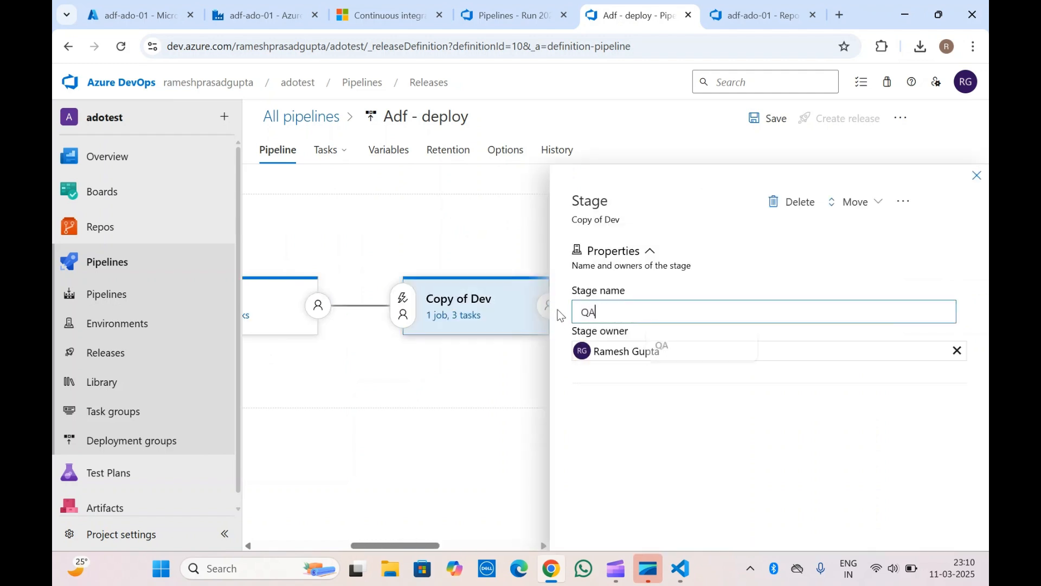
pyautogui.click(976, 175)
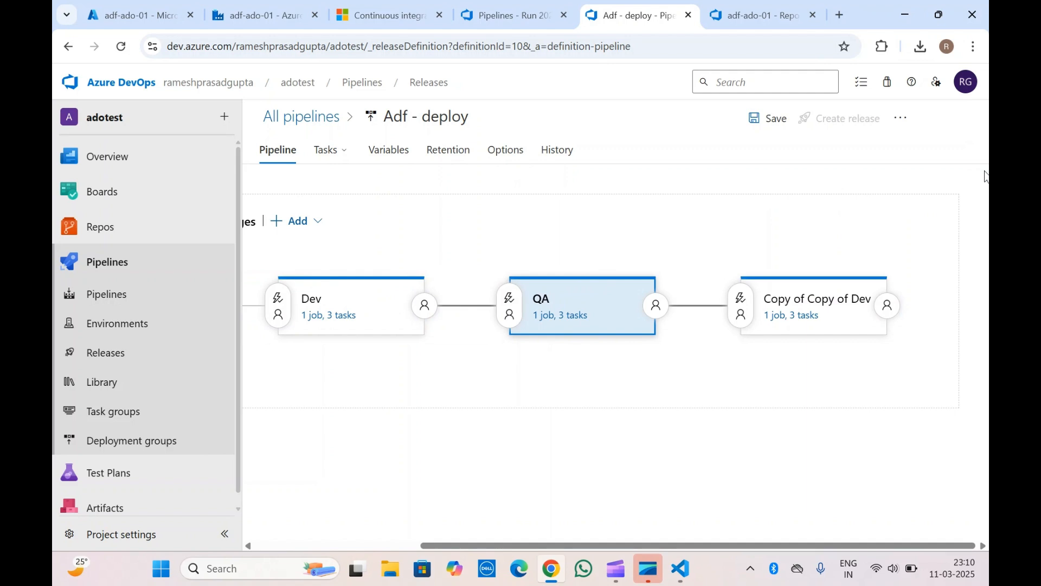
# Open the tasks of the Copy of Copy of Dev stage and rename the stage to Prod
pyautogui.click(813, 316)
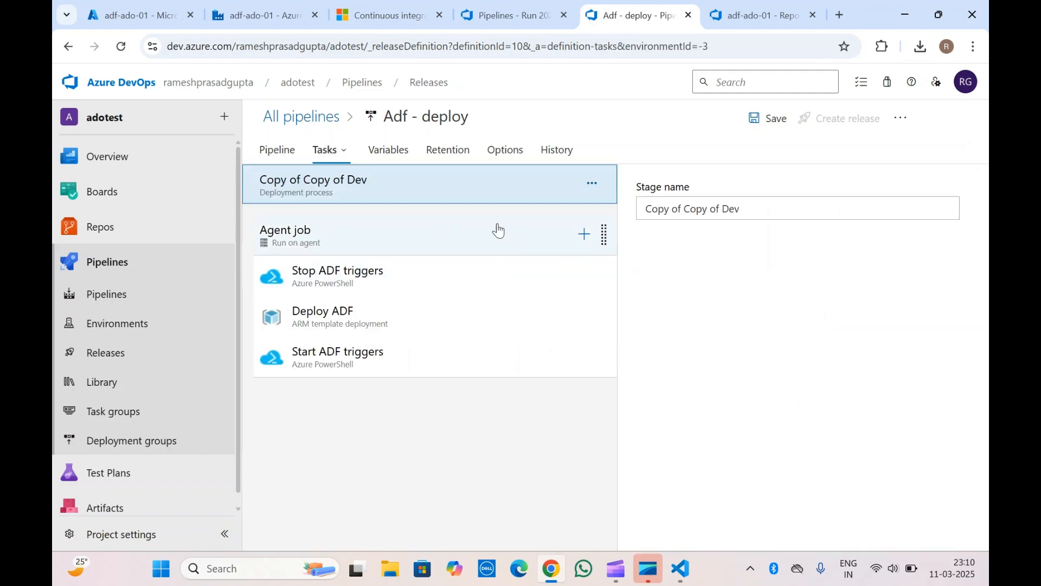
pyautogui.click(727, 210)
pyautogui.tripleClick(723, 212)
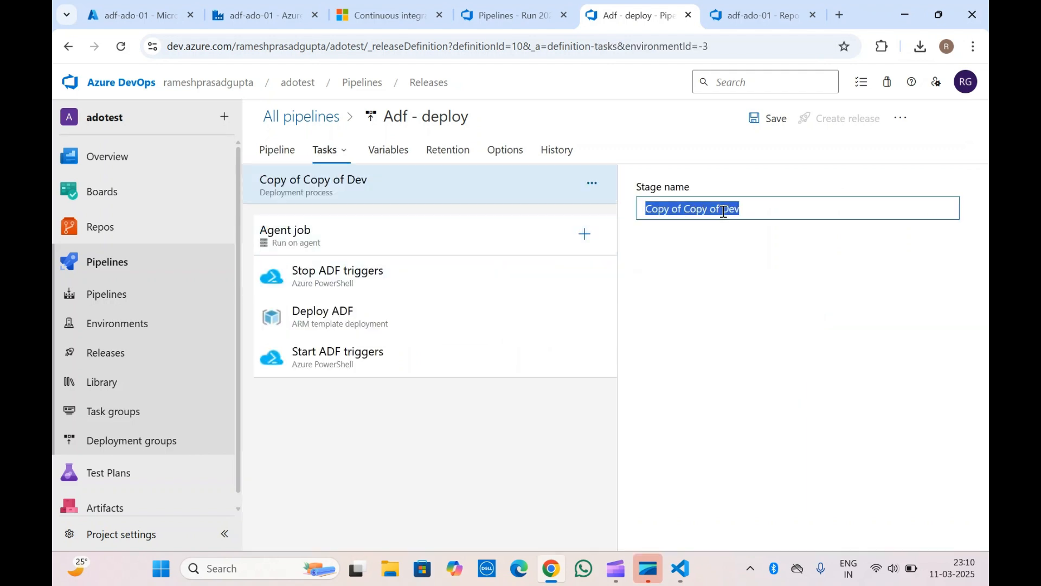
pyautogui.write('Prod')
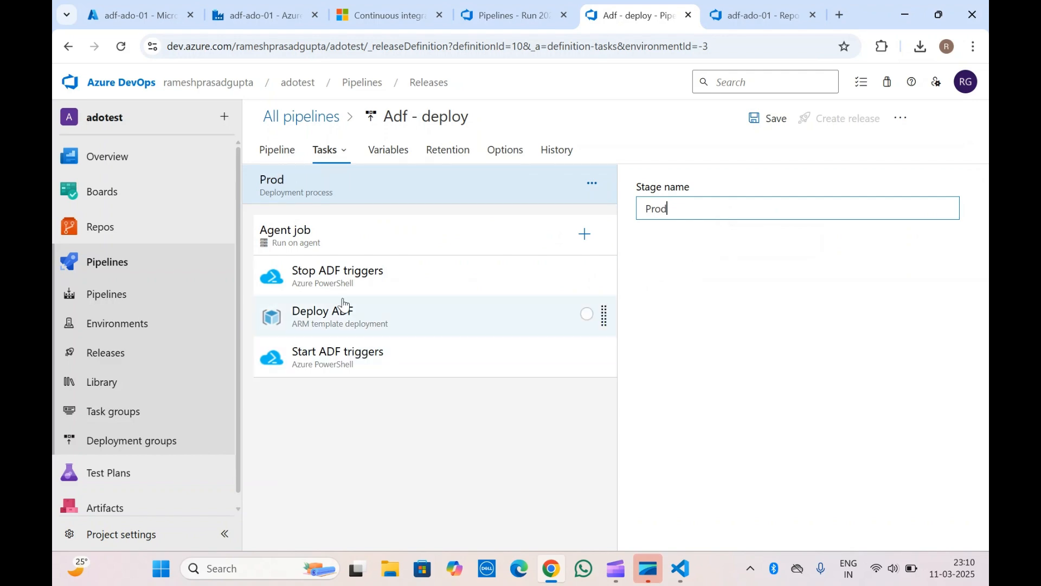
# Set factoryName to "adf-prod-01" in the override template parameters of the Prod stage's Deploy ADF task
pyautogui.click(332, 312)
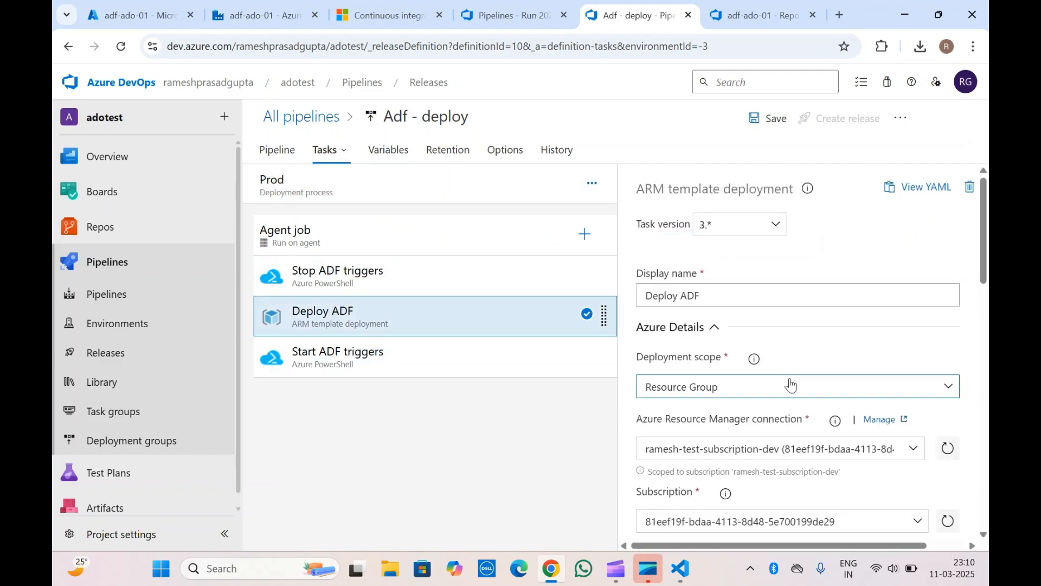
pyautogui.scroll(-15, 791, 384)
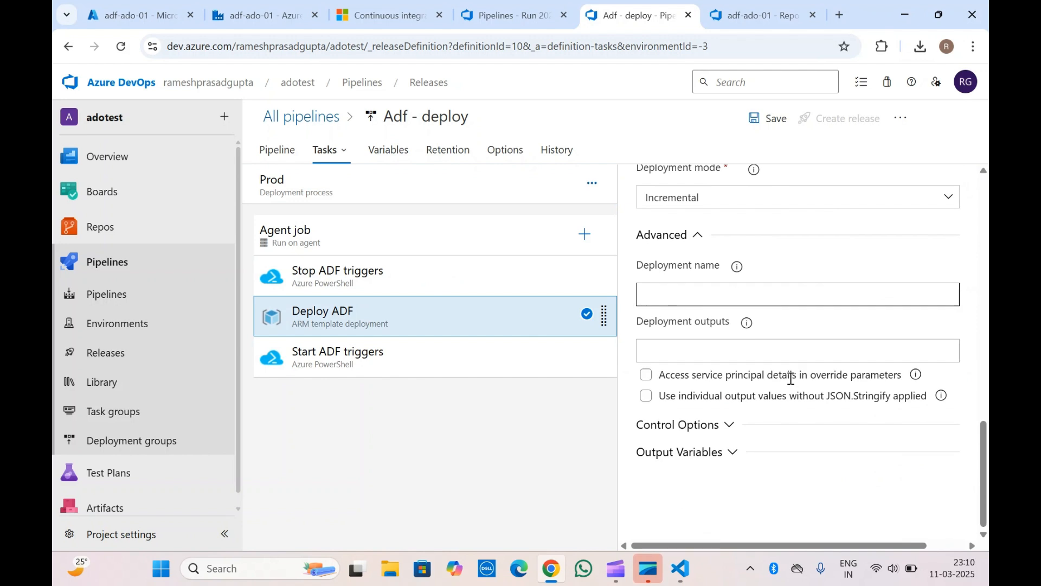
pyautogui.scroll(5, 741, 341)
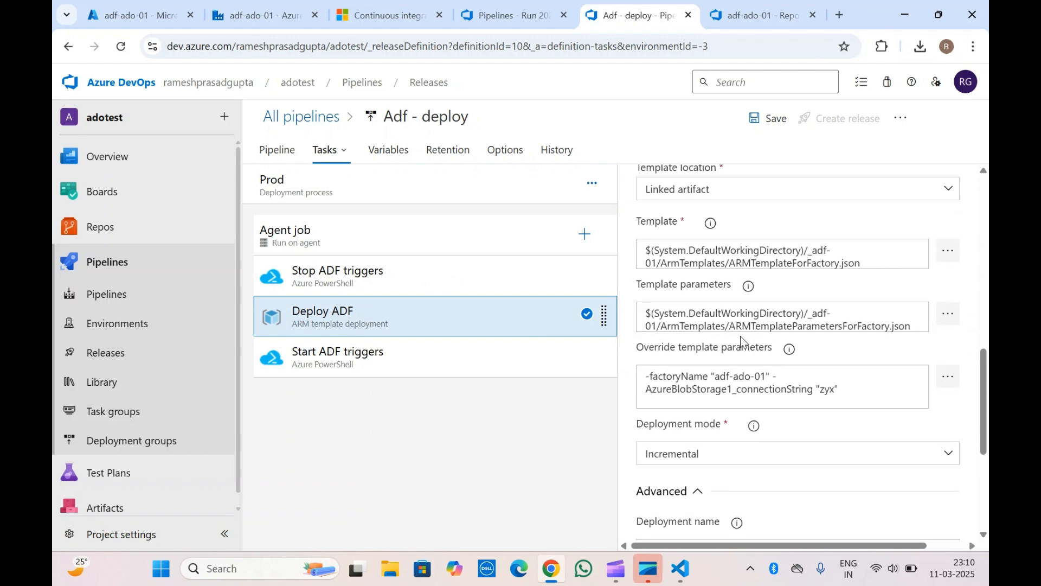
pyautogui.doubleClick(743, 375)
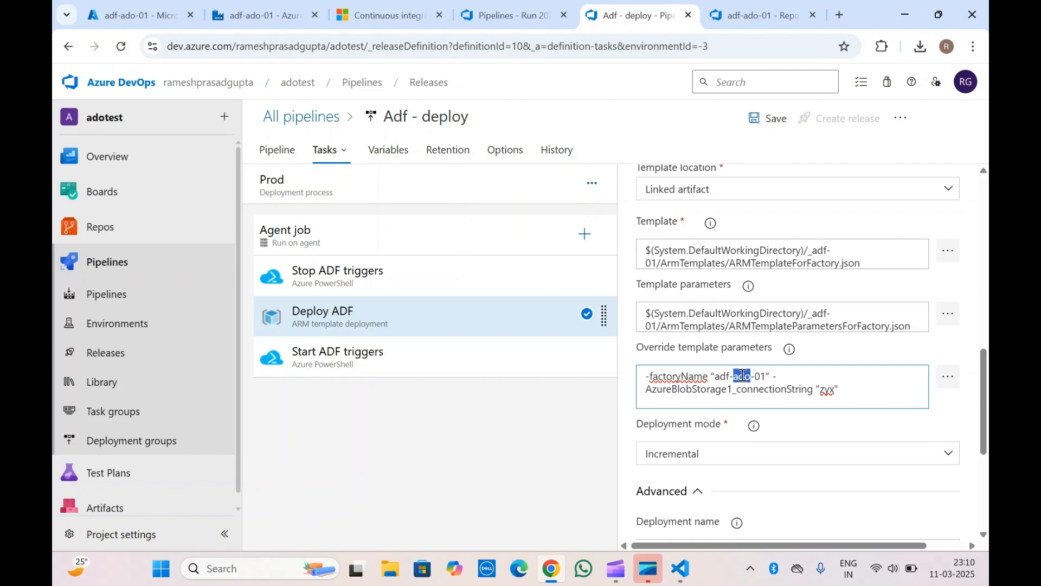
pyautogui.write('prod')
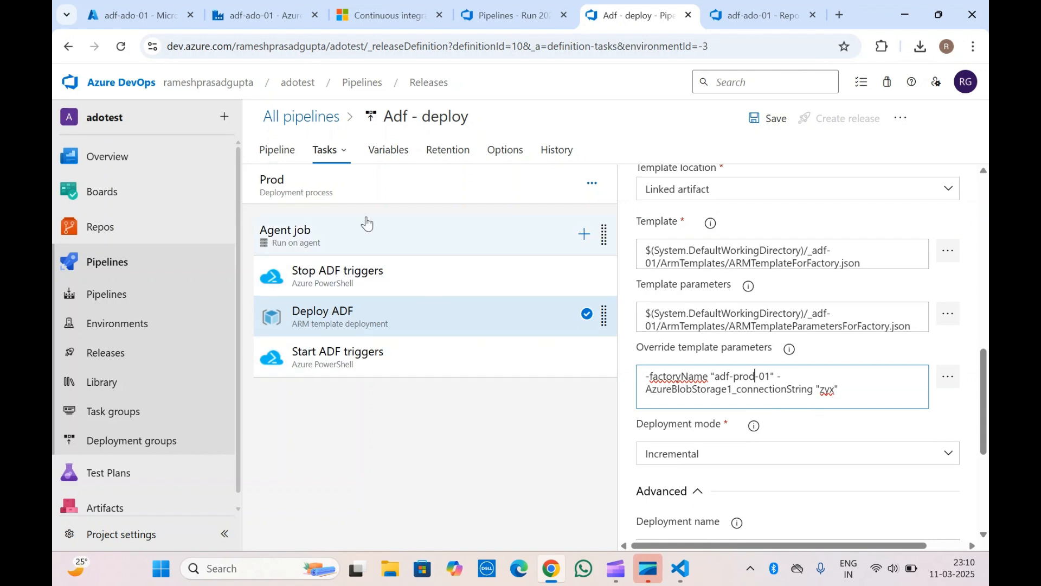
# Set factoryName to "adf-aqa-01" in the override template parameters of the QA stage's Deploy ADF task
pyautogui.click(334, 154)
pyautogui.click(347, 212)
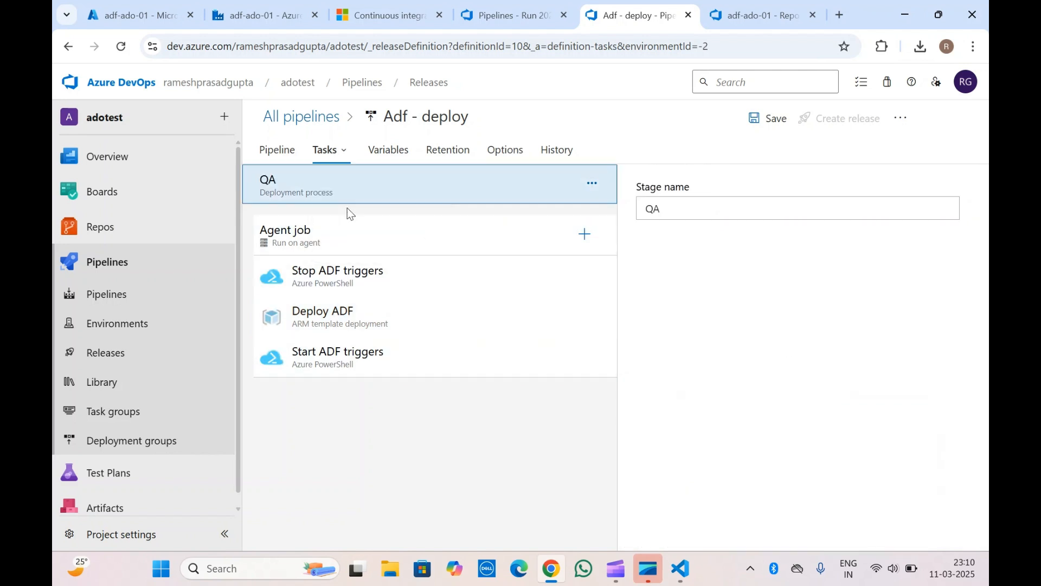
pyautogui.click(336, 326)
pyautogui.scroll(-10, 737, 422)
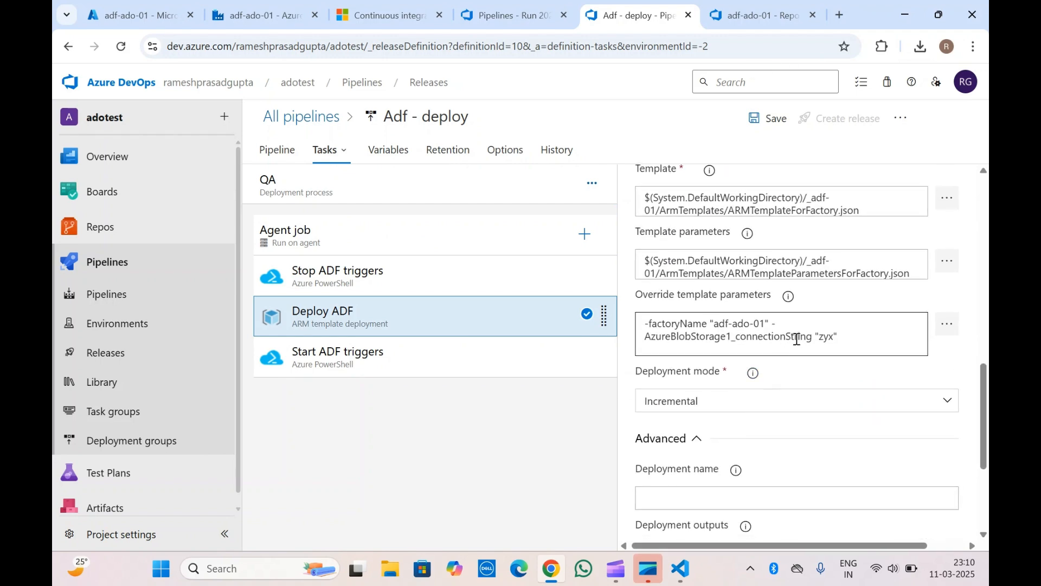
pyautogui.click(749, 323)
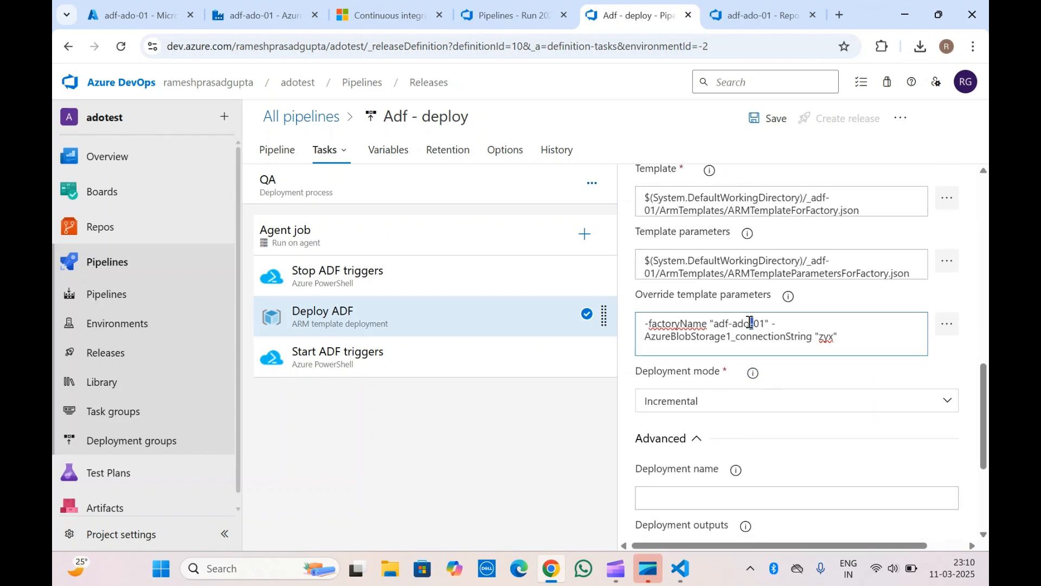
pyautogui.press('BackSpace')
pyautogui.press('BackSpace')
pyautogui.write('qa-')
pyautogui.press('BackSpace')
# Examine the QA stage's connection string override and the DataFactoryName argument in its Stop and Start ADF triggers tasks
pyautogui.doubleClick(703, 341)
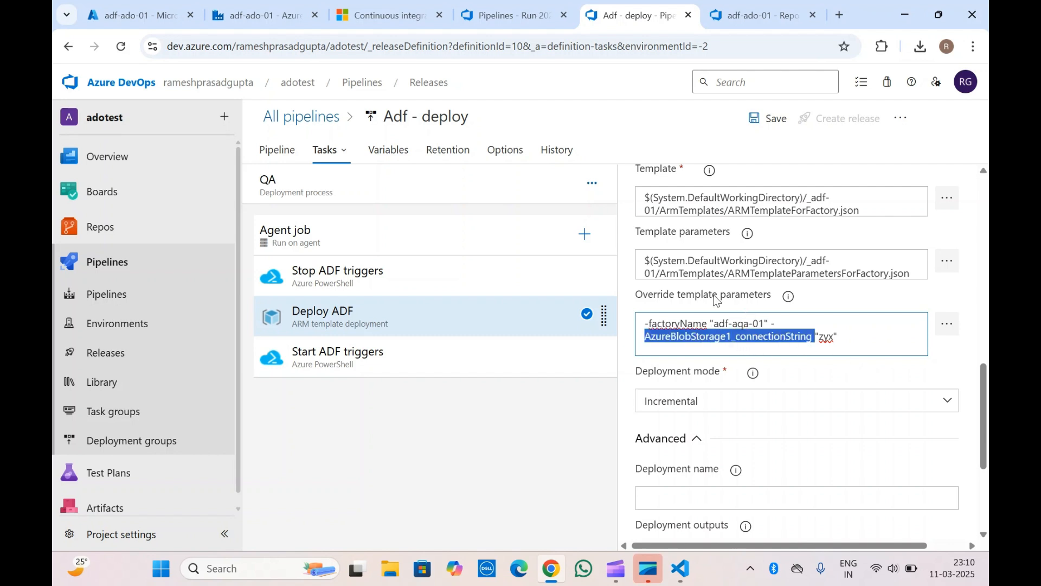
pyautogui.scroll(3, 711, 298)
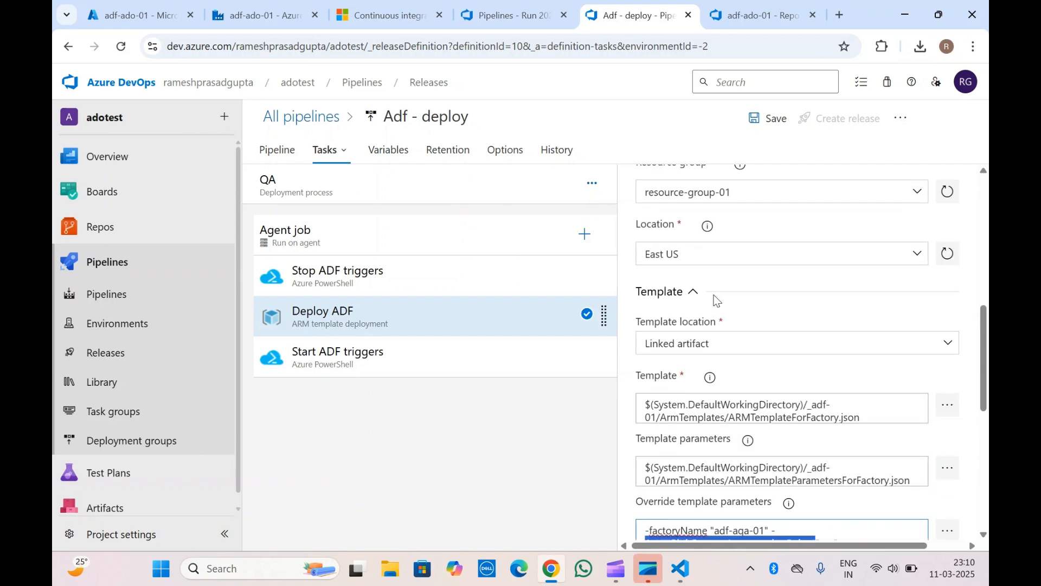
pyautogui.click(467, 278)
pyautogui.scroll(-5, 746, 424)
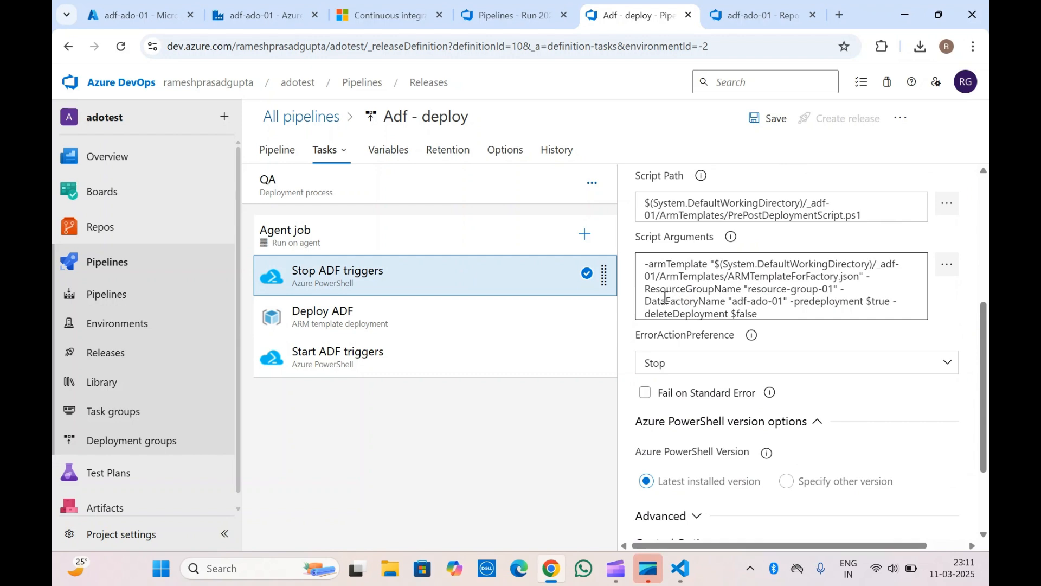
pyautogui.doubleClick(751, 300)
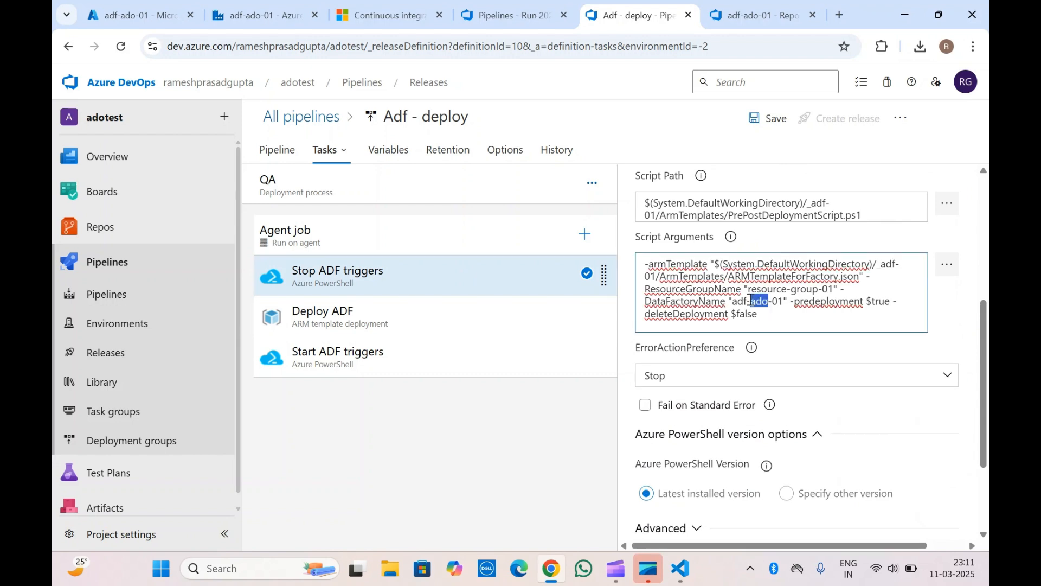
pyautogui.click(428, 352)
pyautogui.scroll(-7, 727, 415)
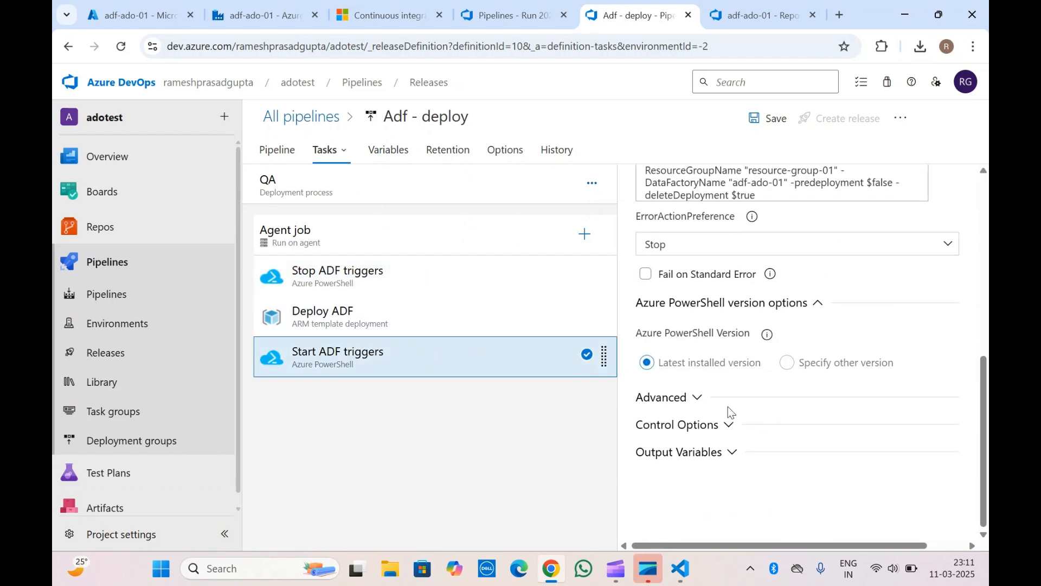
pyautogui.scroll(3, 731, 413)
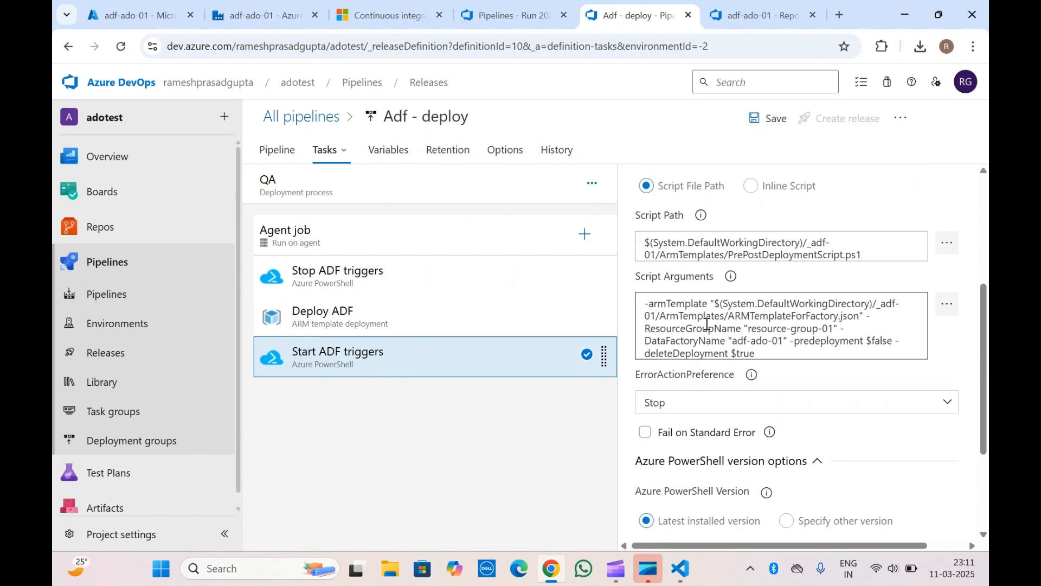
pyautogui.doubleClick(678, 340)
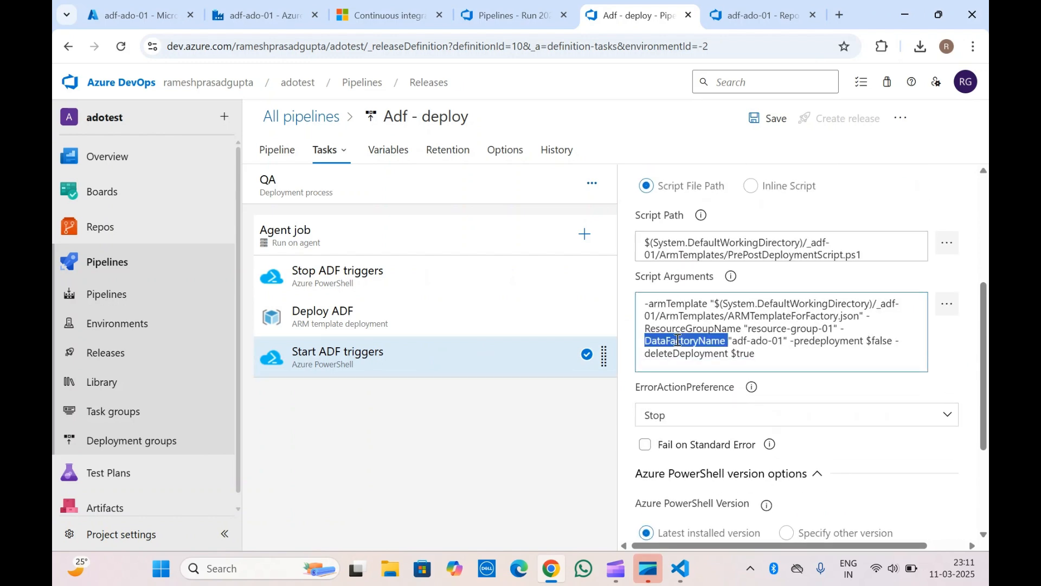
pyautogui.doubleClick(761, 340)
# Save the release pipeline without a comment and return to its stages diagram
pyautogui.click(769, 119)
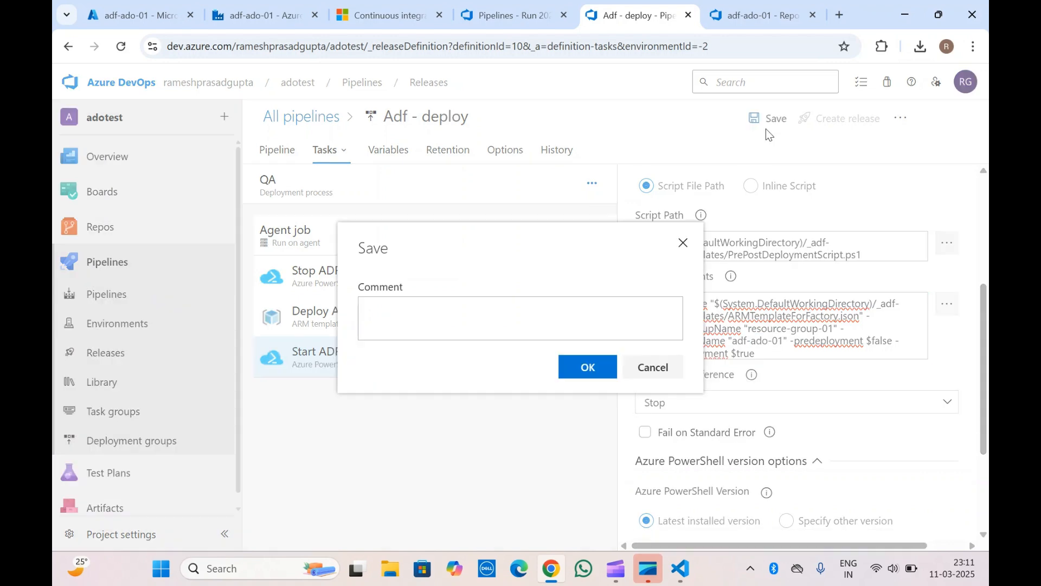
pyautogui.click(589, 368)
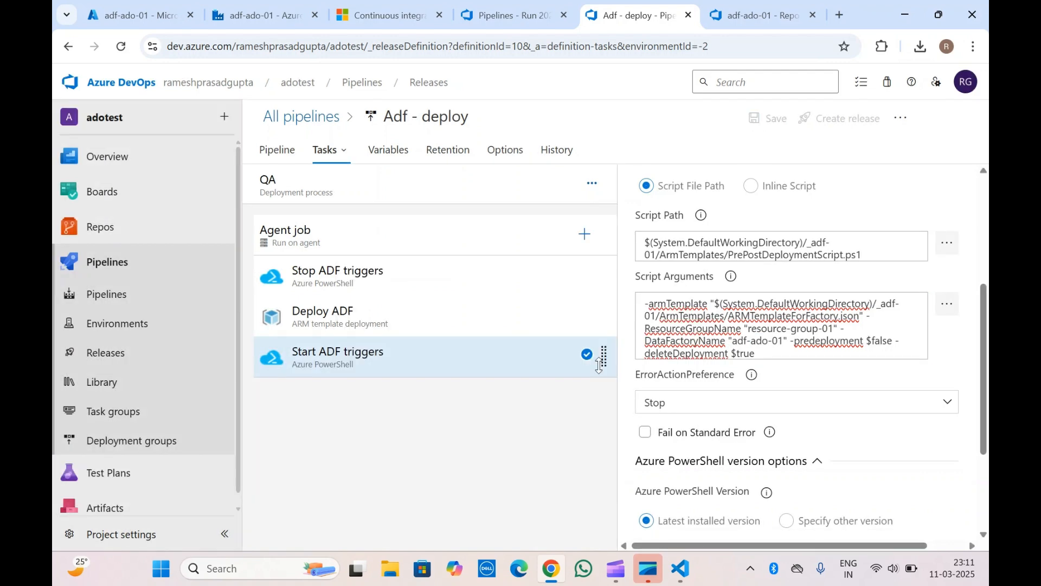
pyautogui.click(276, 162)
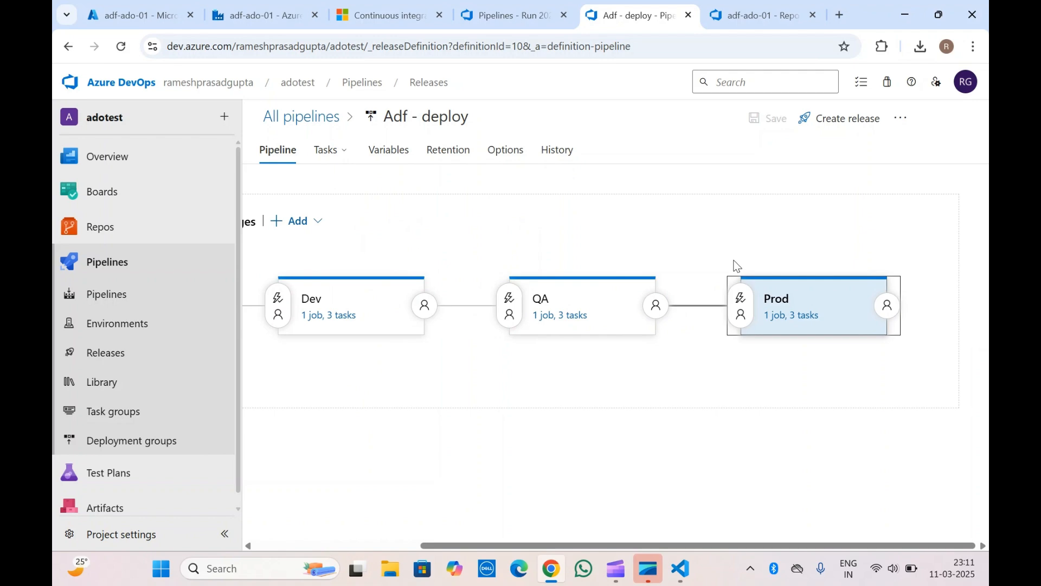
# Examine the Dev stage's Stop ADF triggers script arguments and agent job settings, and return to the pipeline diagram
pyautogui.click(343, 314)
pyautogui.click(347, 274)
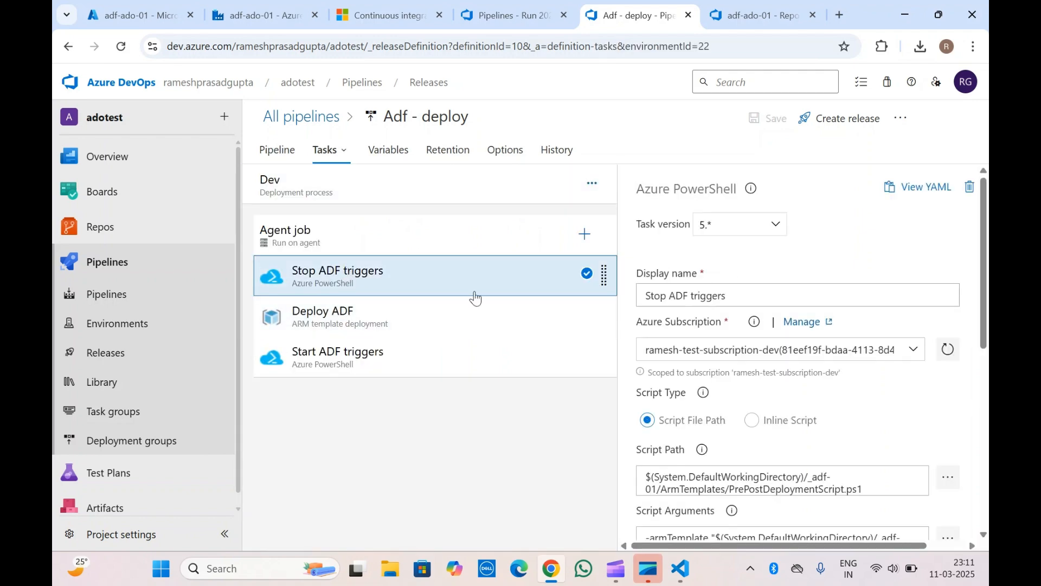
pyautogui.scroll(-5, 733, 385)
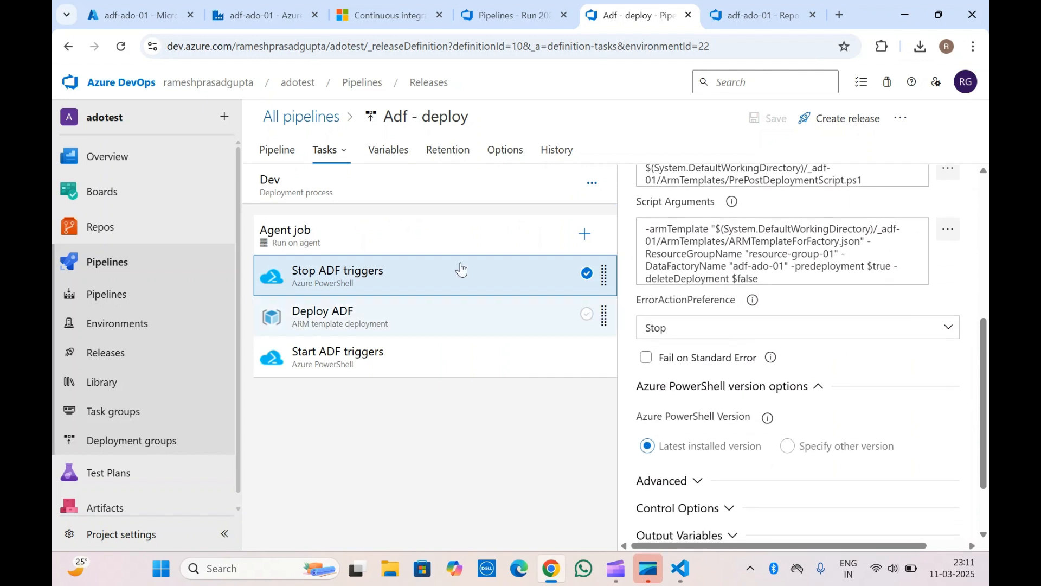
pyautogui.click(341, 190)
pyautogui.click(328, 245)
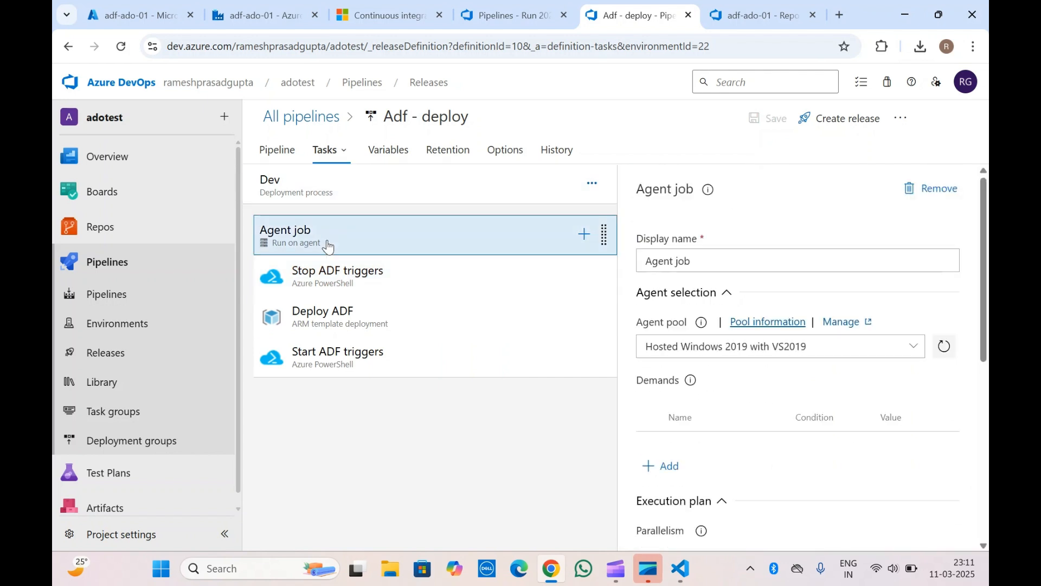
pyautogui.click(343, 278)
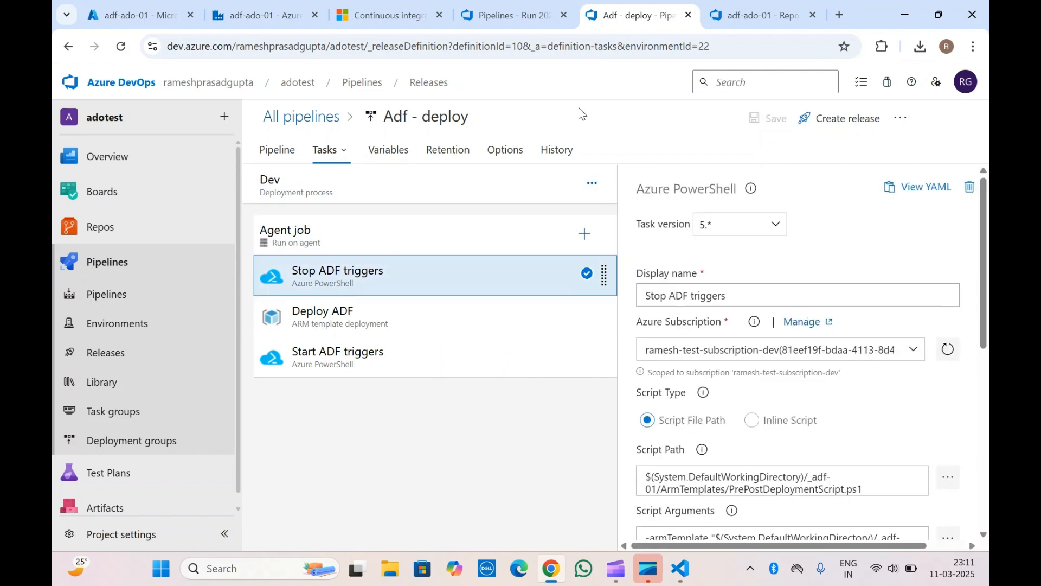
pyautogui.click(277, 150)
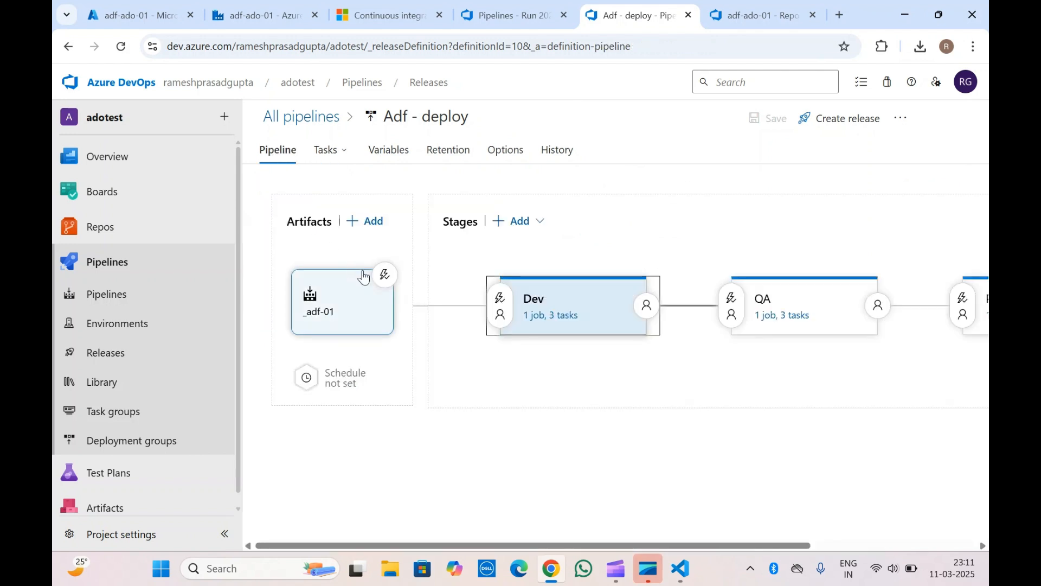
# Examine the Dev stage's pre-deployment triggers and approval options, and close the conditions
pyautogui.click(502, 312)
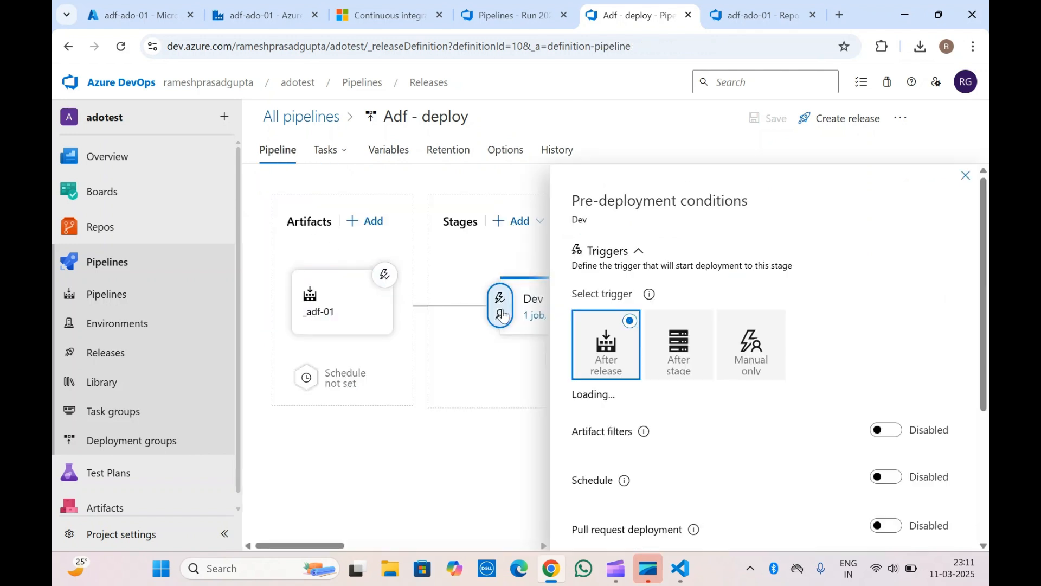
pyautogui.scroll(-3, 711, 414)
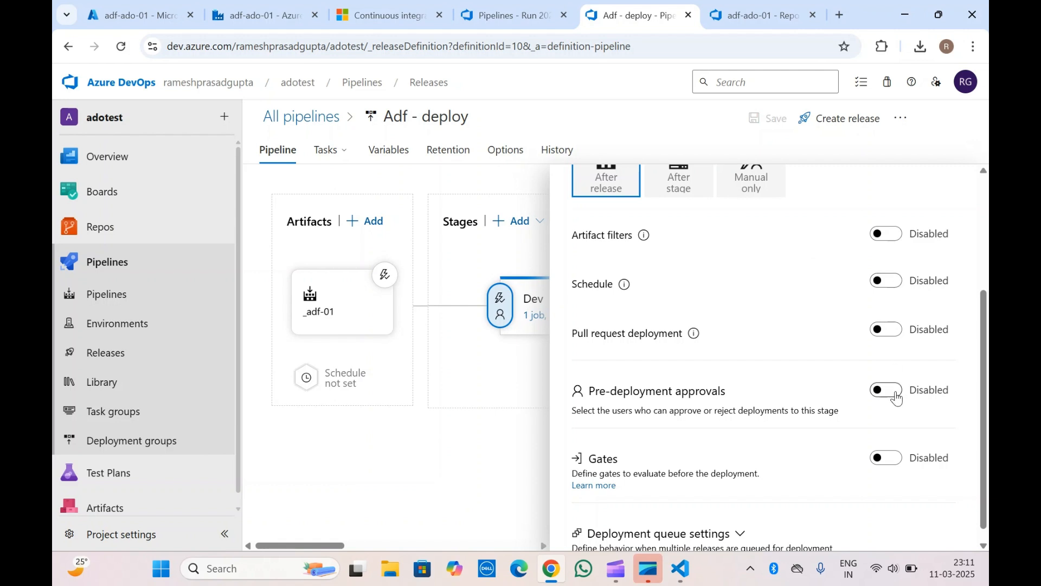
pyautogui.scroll(3, 759, 374)
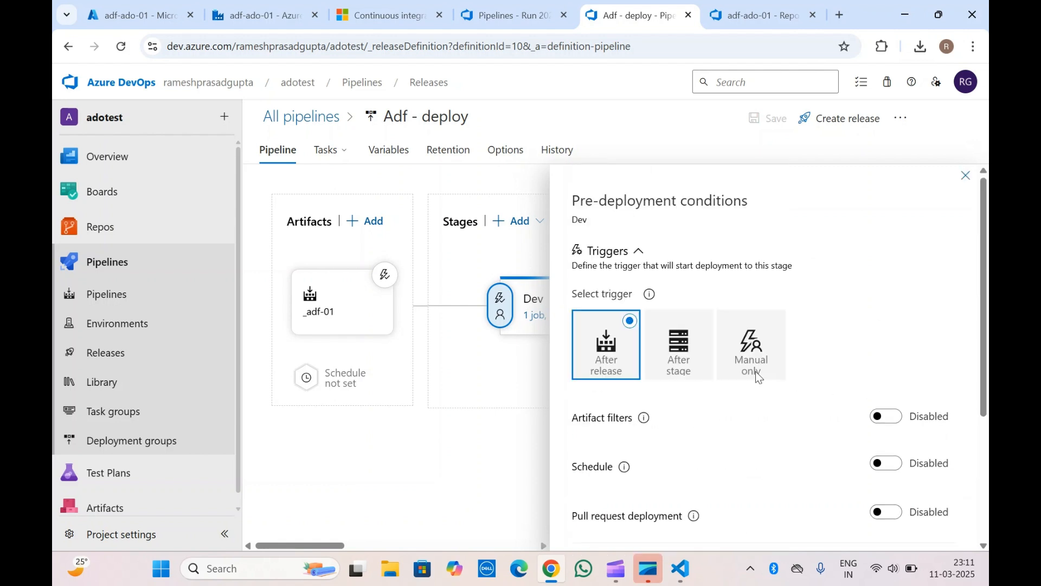
pyautogui.click(965, 177)
# Enable pre-deployment approvals for the Prod stage, add the project owner's account as approver, and close the conditions
pyautogui.hscroll(5, 830, 302)
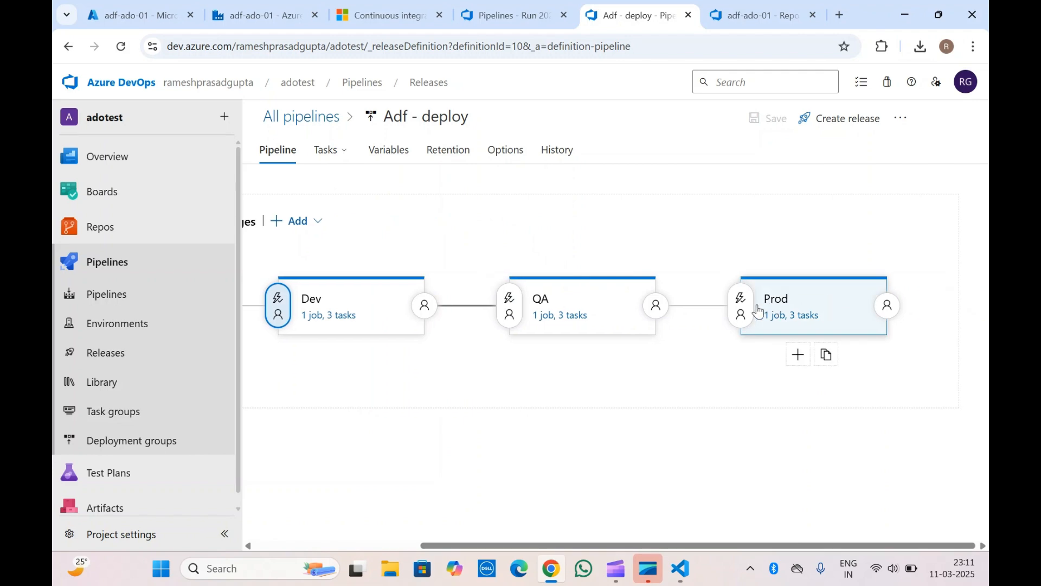
pyautogui.click(742, 306)
pyautogui.scroll(-2, 745, 314)
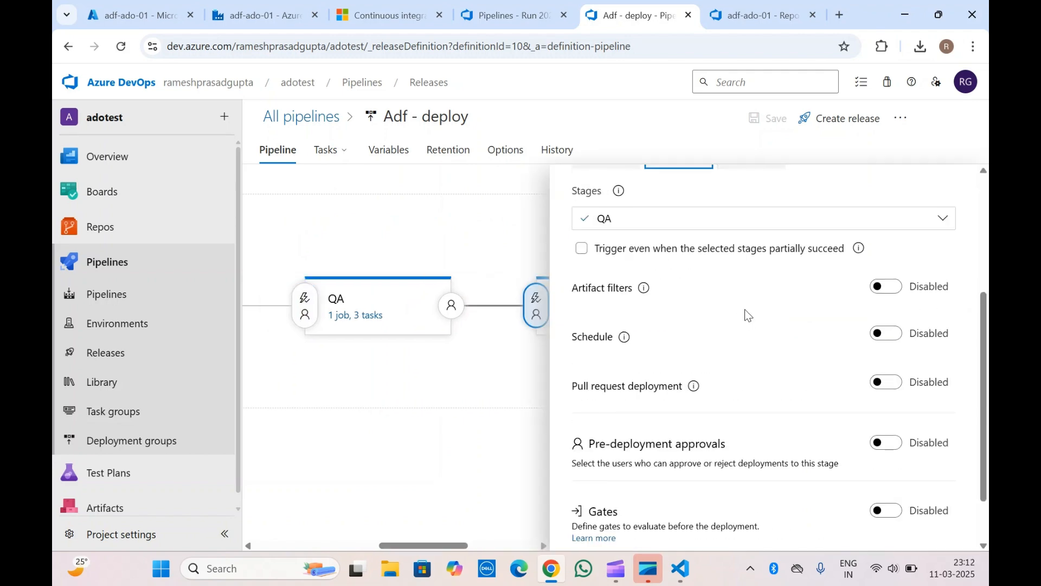
pyautogui.scroll(-2, 747, 315)
pyautogui.click(889, 376)
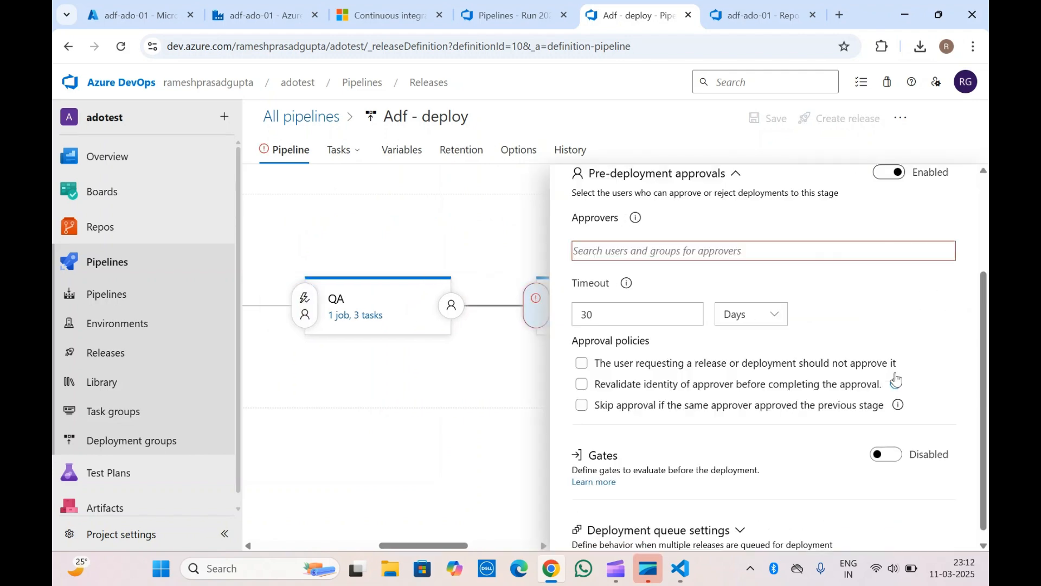
pyautogui.click(659, 254)
pyautogui.write('r')
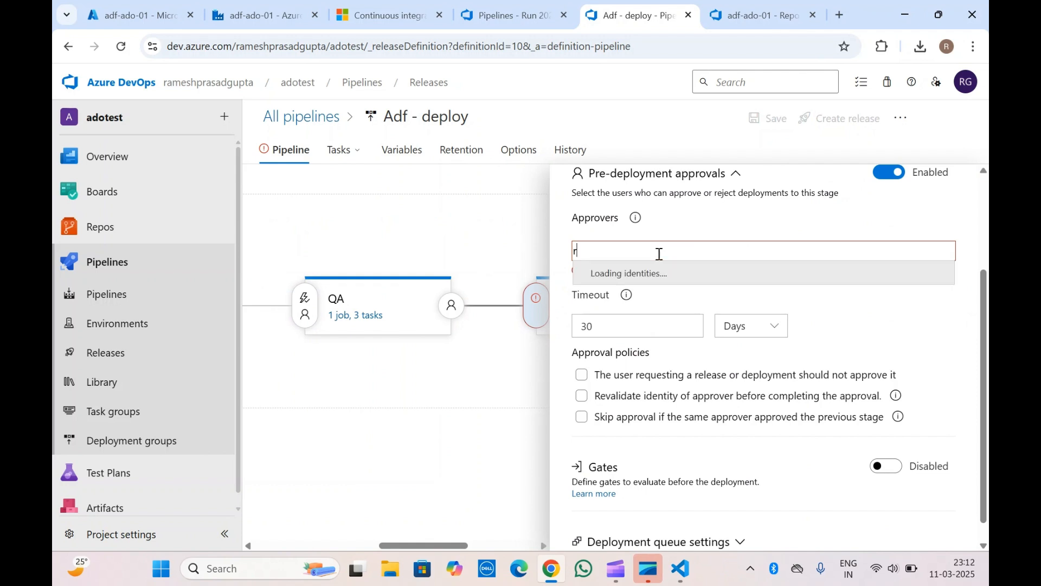
pyautogui.write('amesh')
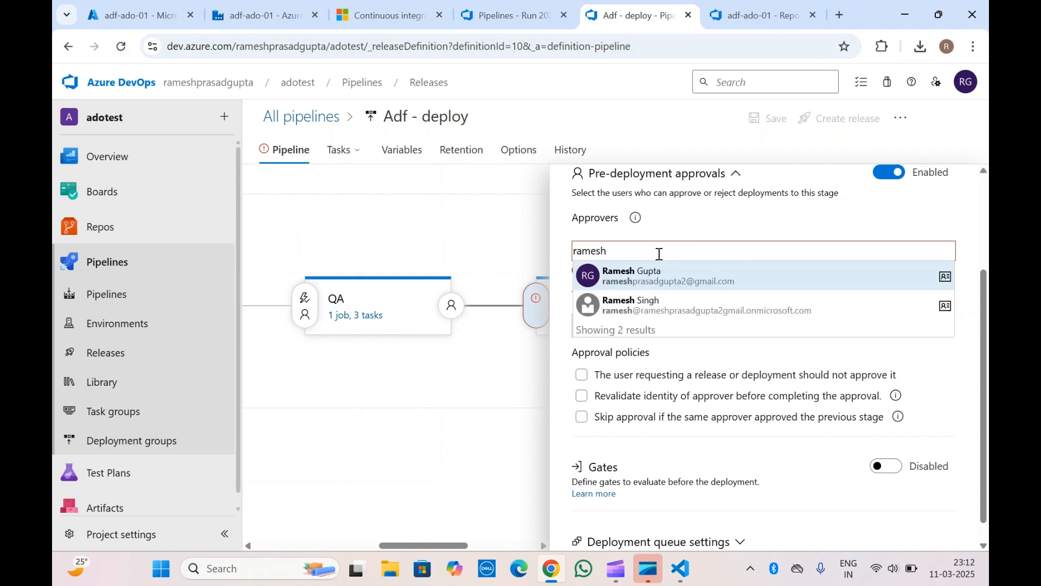
pyautogui.click(653, 276)
pyautogui.scroll(3, 654, 282)
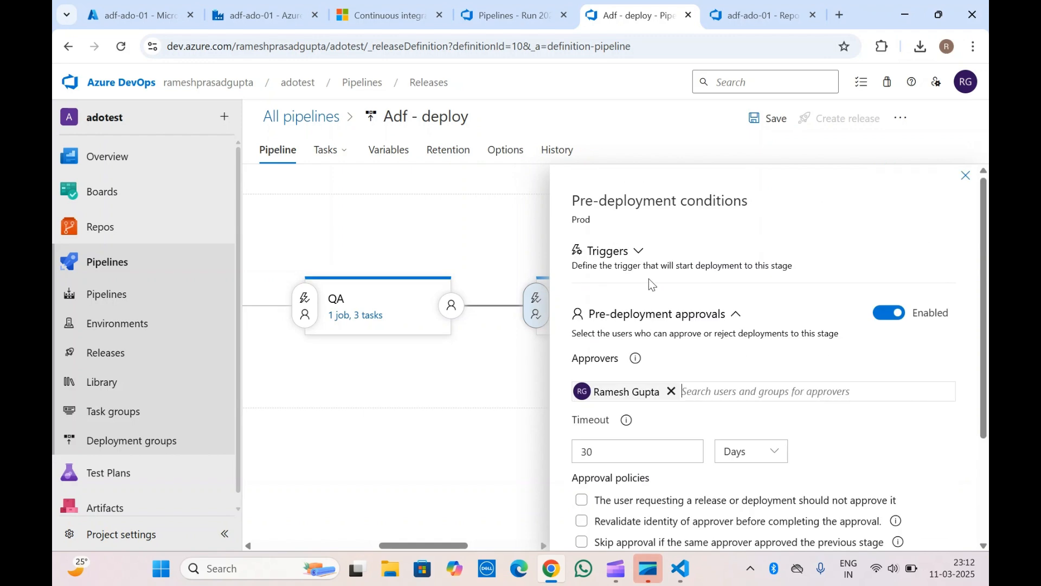
pyautogui.click(966, 177)
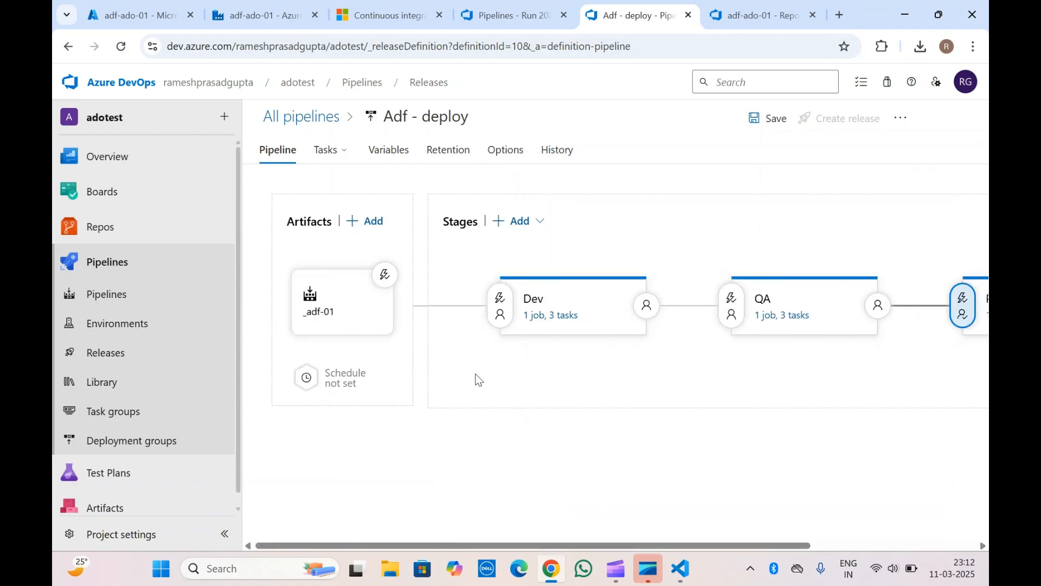
# Enable pre-deployment approvals for the QA stage, add the project owner's account as approver, and close the conditions
pyautogui.click(732, 301)
pyautogui.scroll(-5, 733, 302)
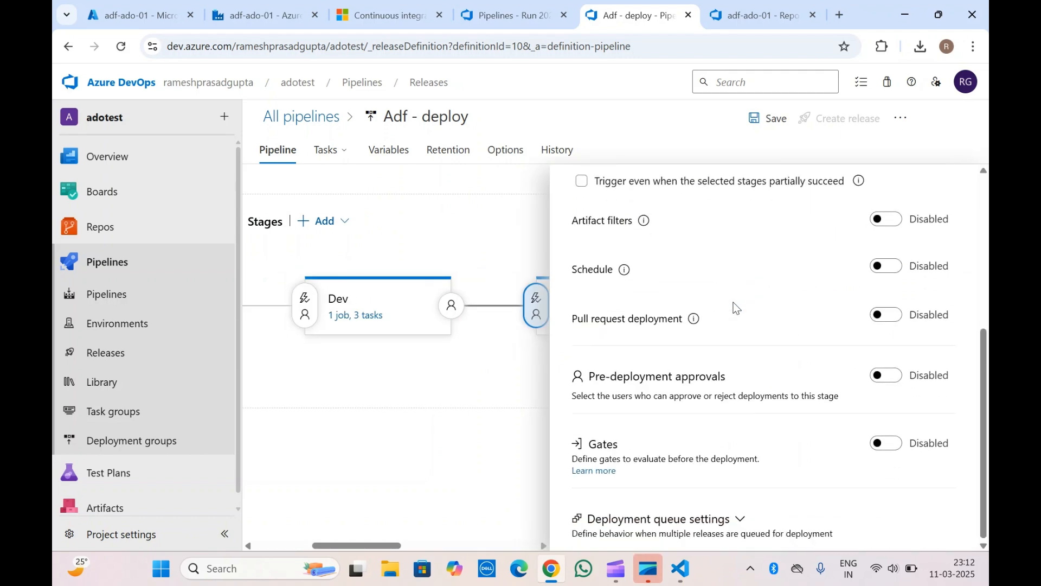
pyautogui.click(886, 375)
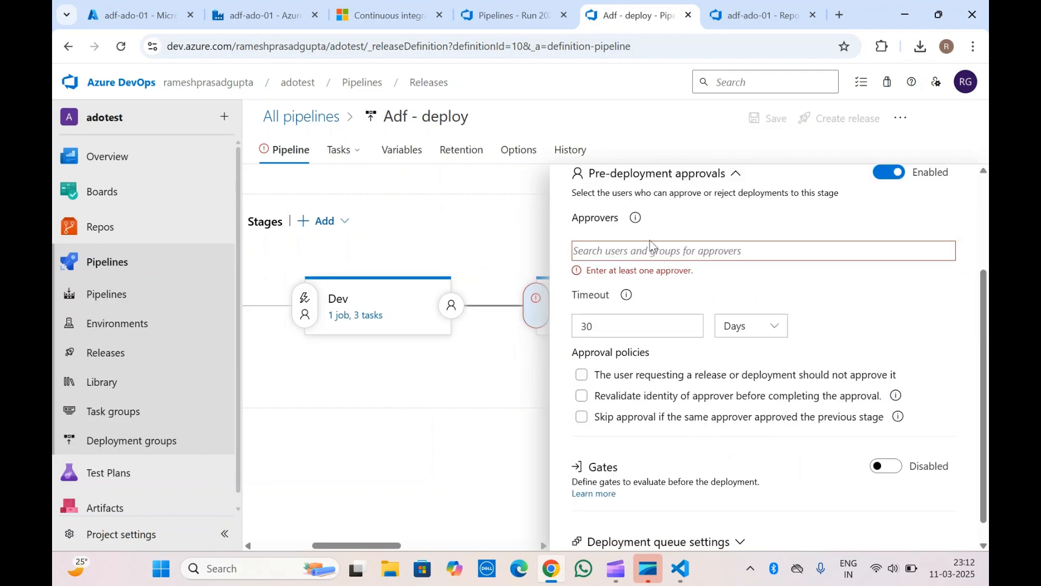
pyautogui.write('ramesh')
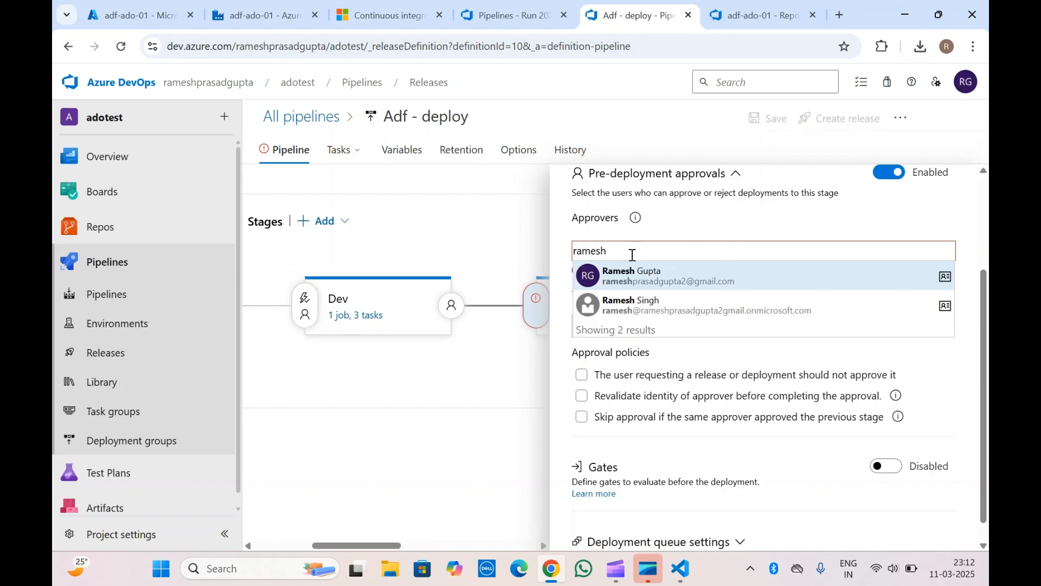
pyautogui.click(645, 278)
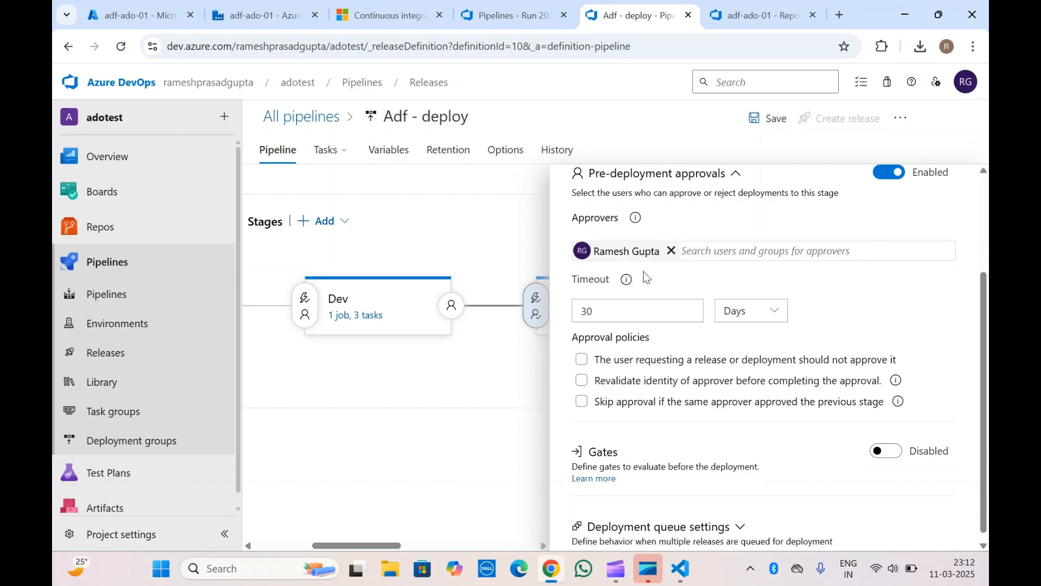
pyautogui.scroll(3, 645, 278)
pyautogui.click(966, 176)
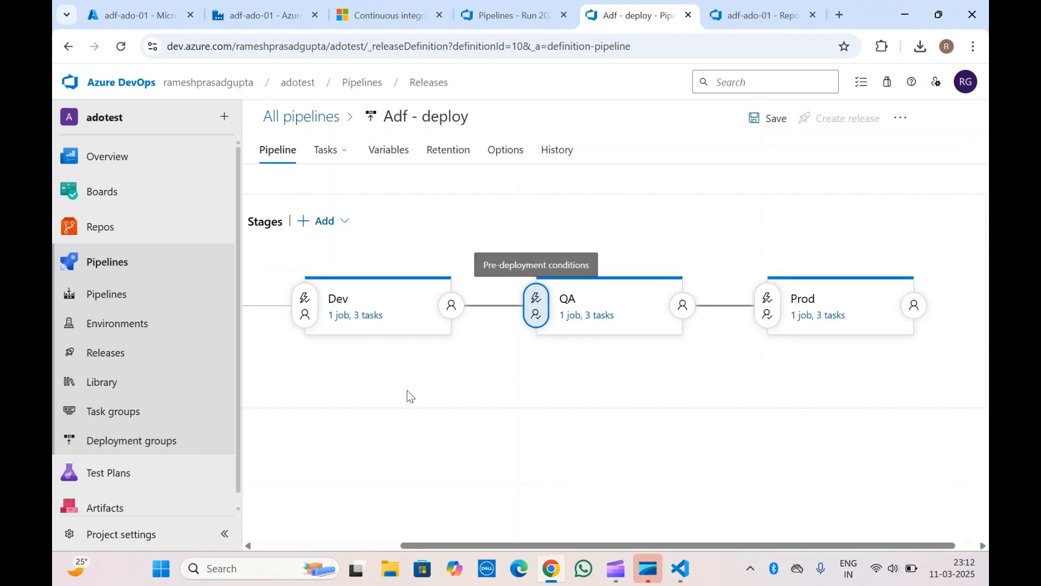
# Add an Include build branch filter for main to the _adf-01 artifact's continuous deployment trigger and save the release pipeline without a comment
pyautogui.hscroll(-4, 410, 396)
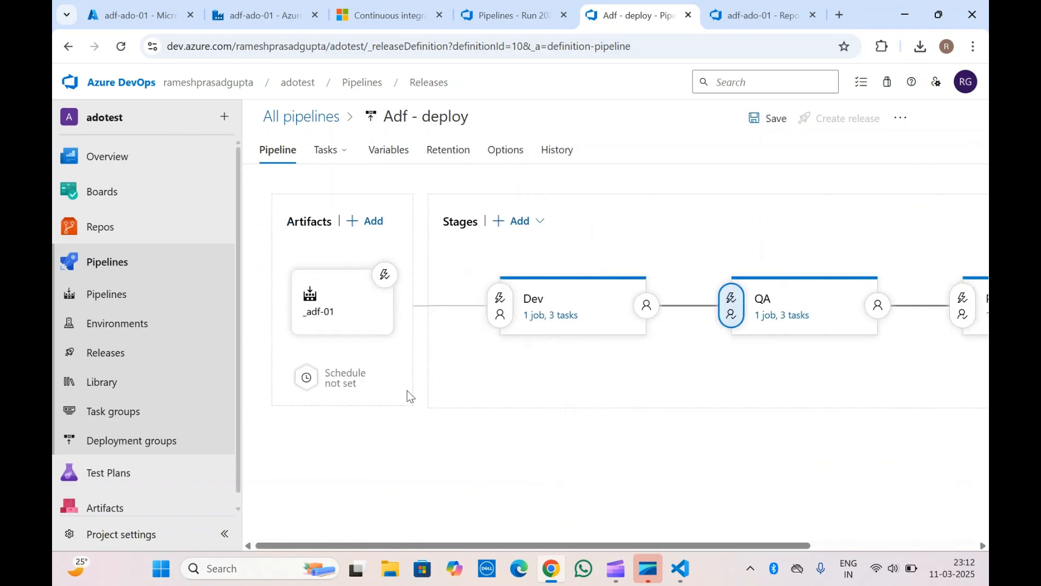
pyautogui.click(387, 276)
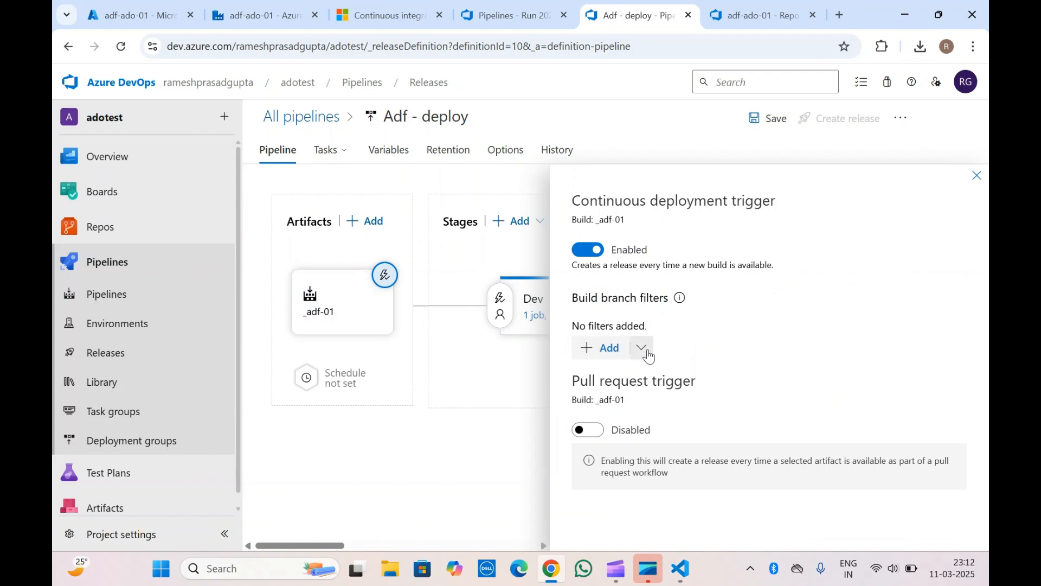
pyautogui.click(604, 350)
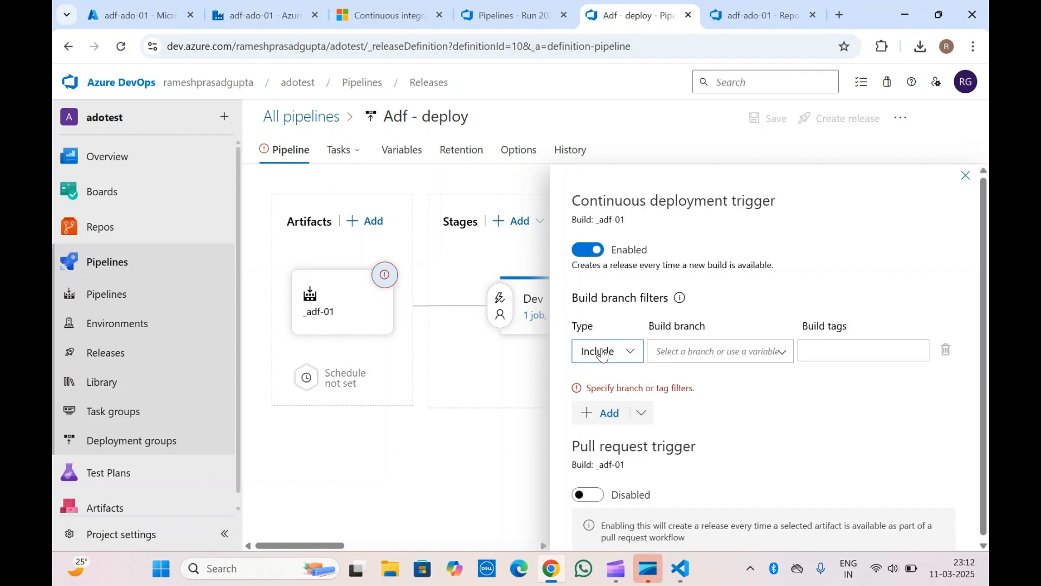
pyautogui.click(783, 352)
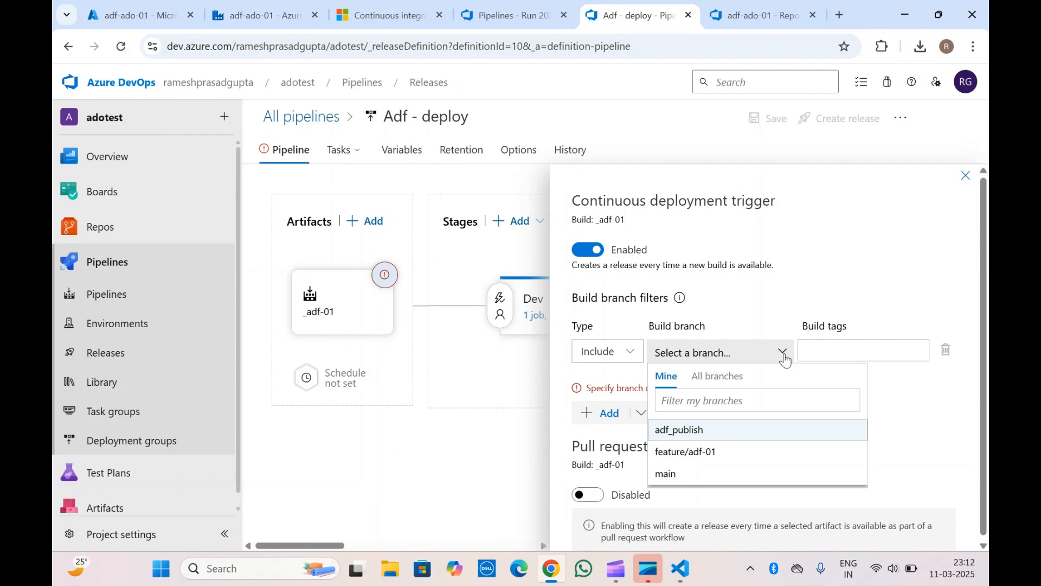
pyautogui.click(668, 473)
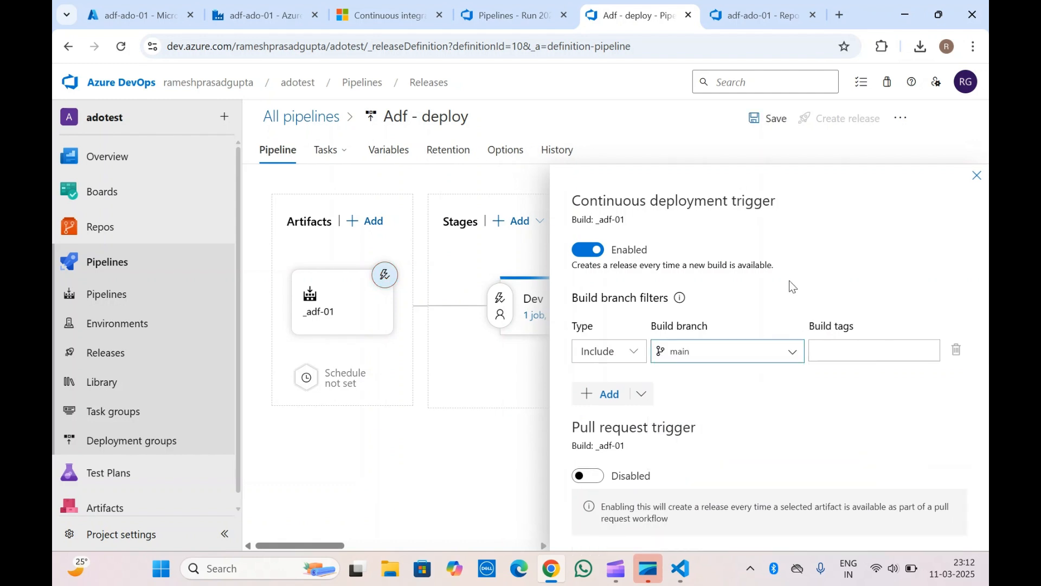
pyautogui.click(976, 176)
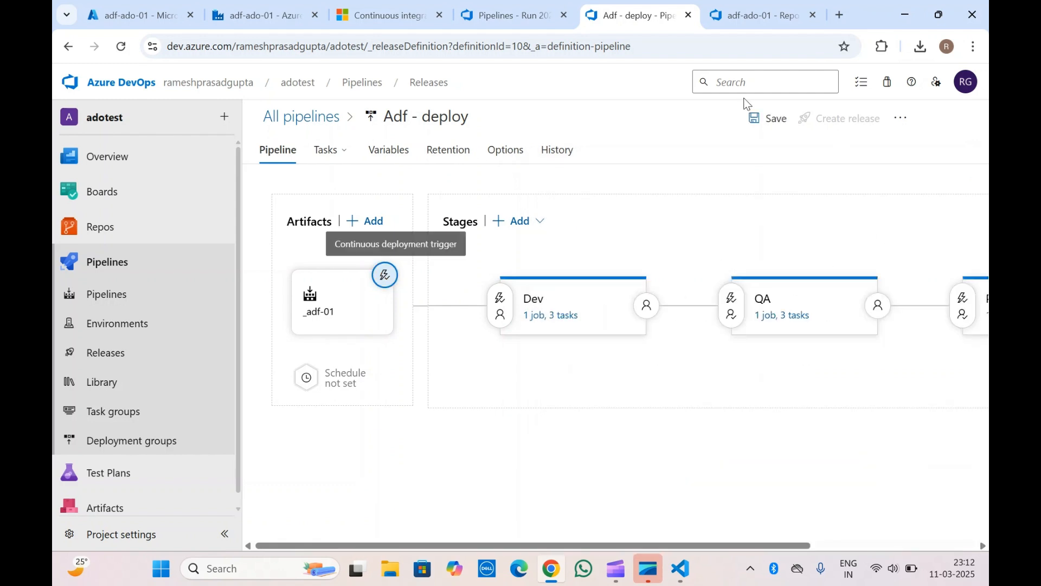
pyautogui.click(764, 121)
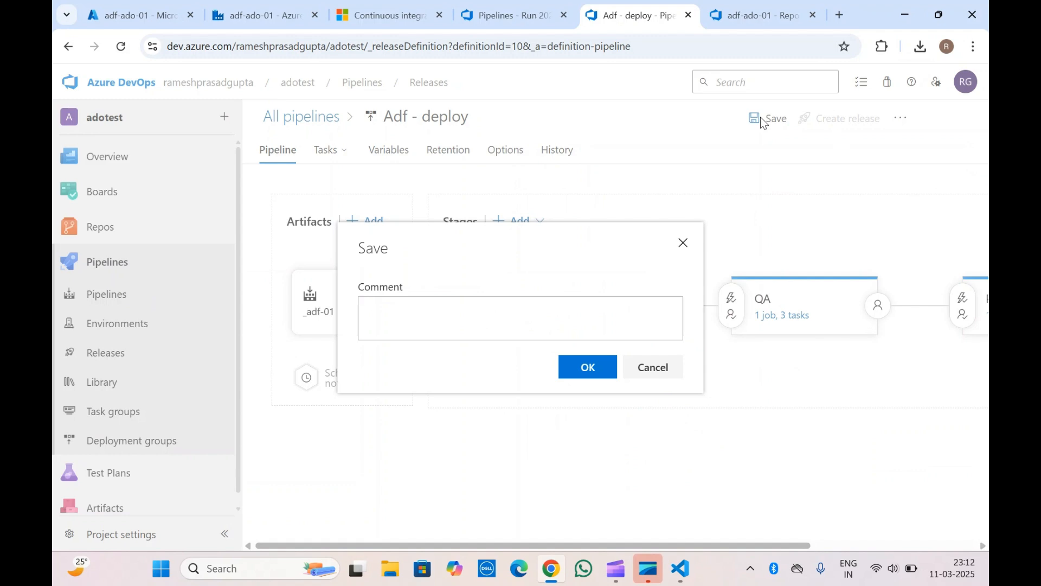
pyautogui.click(585, 366)
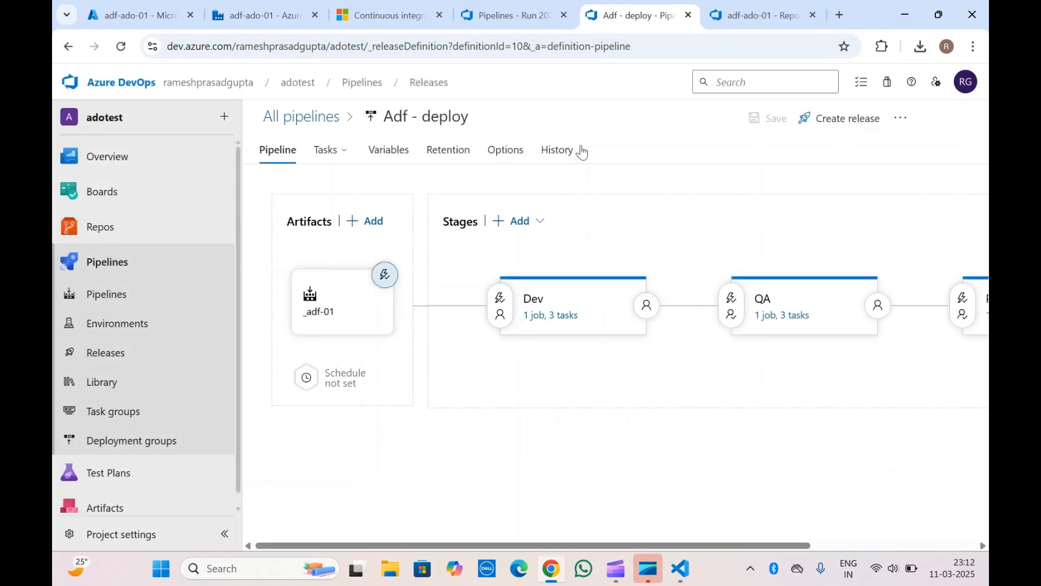
# Examine the adf-01 build pipeline's run history and the summary of run #20250311.4
pyautogui.click(507, 8)
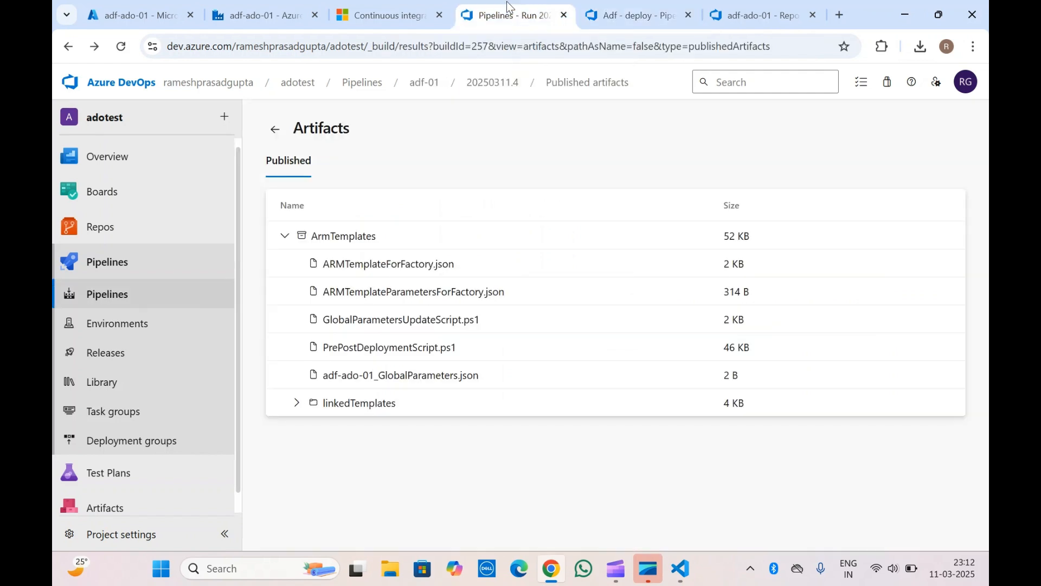
pyautogui.click(421, 82)
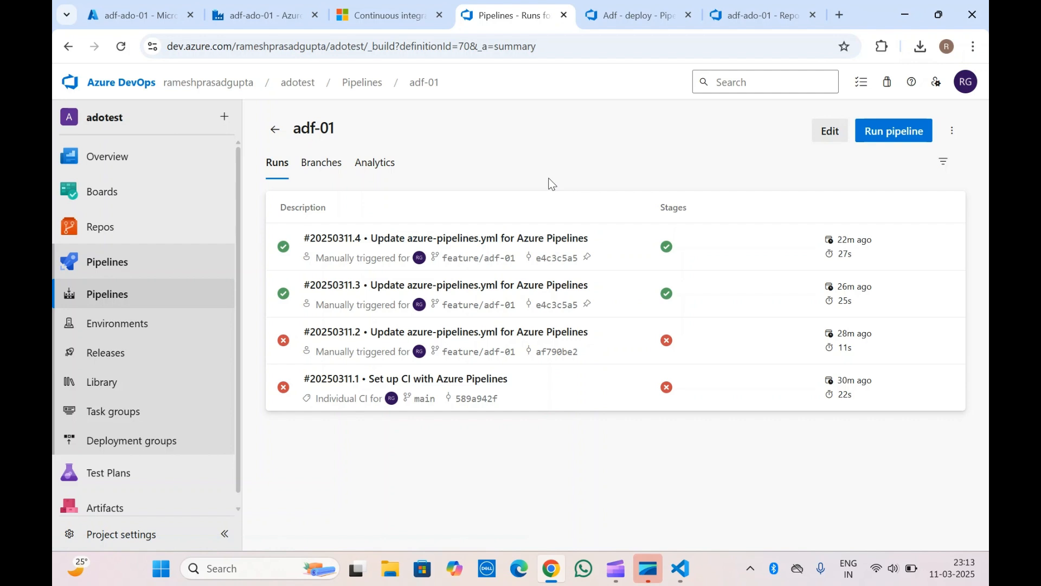
pyautogui.click(590, 238)
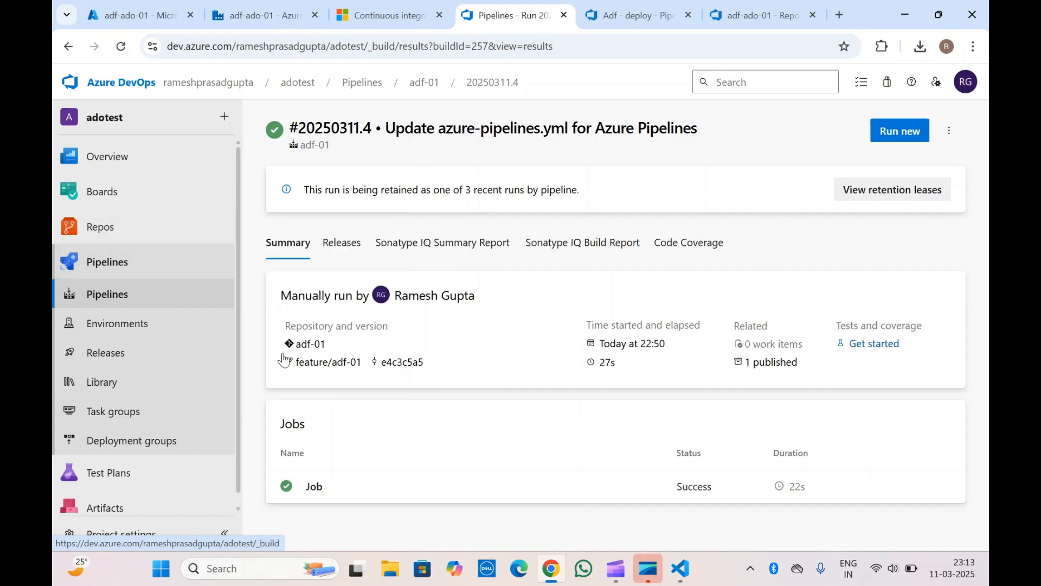
# Open the repository's pull requests page in a new browser tab placed just before the build run's tab
pyautogui.moveTo(140, 227)
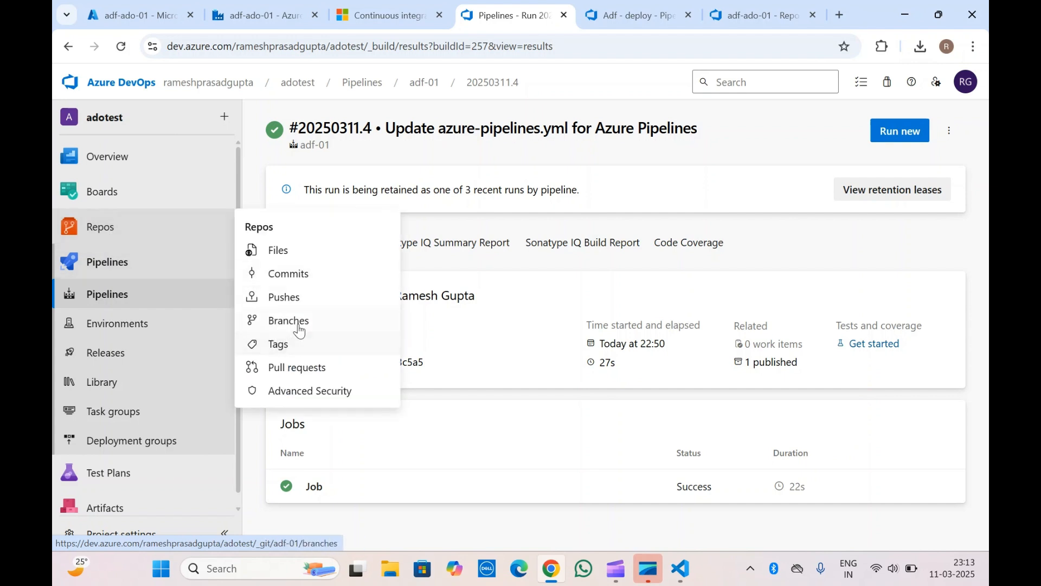
pyautogui.rightClick(291, 366)
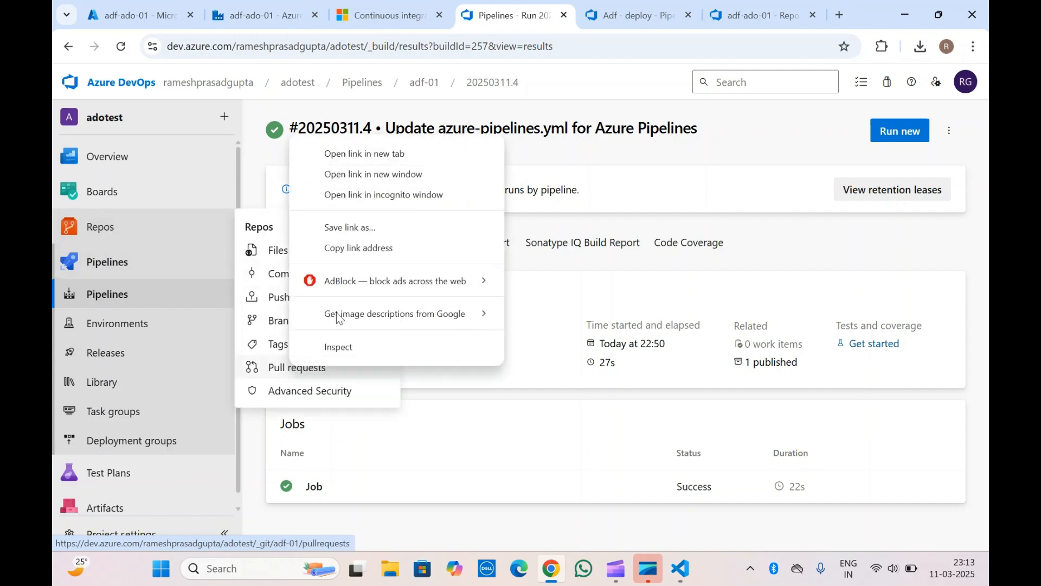
pyautogui.click(378, 154)
pyautogui.moveTo(559, 11); pyautogui.dragTo(493, 6)
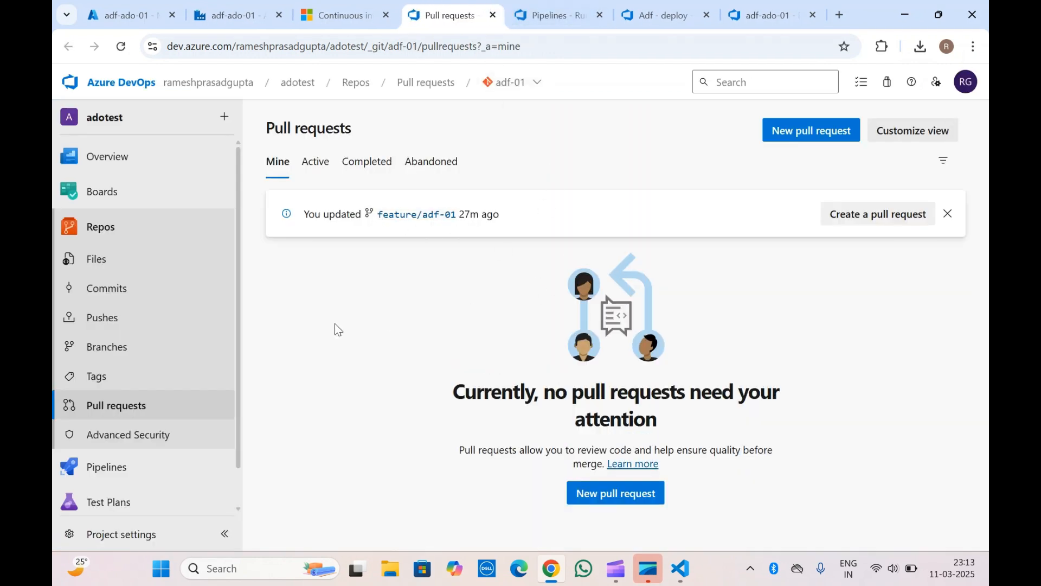
# Create a pull request from feature/adf-01 into main titled "adding the ADF pipeline"
pyautogui.click(877, 214)
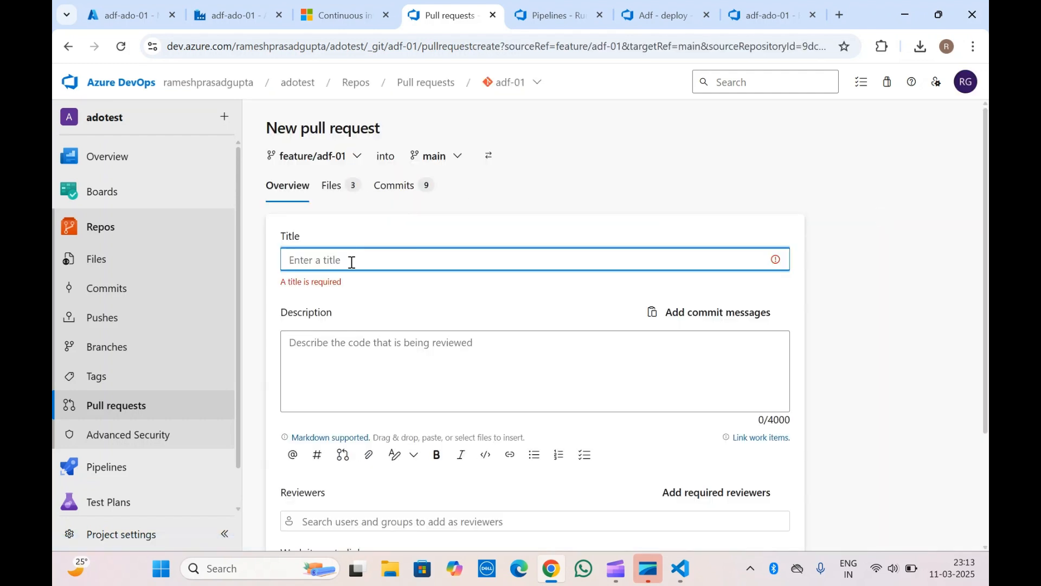
pyautogui.write('a')
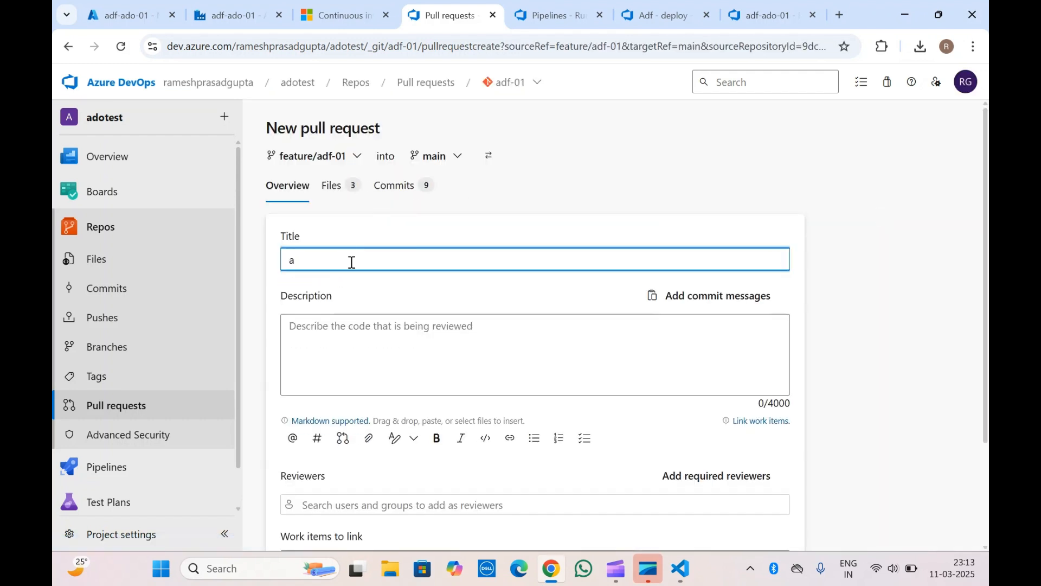
pyautogui.press('BackSpace')
pyautogui.write('adding the ADF pipeline')
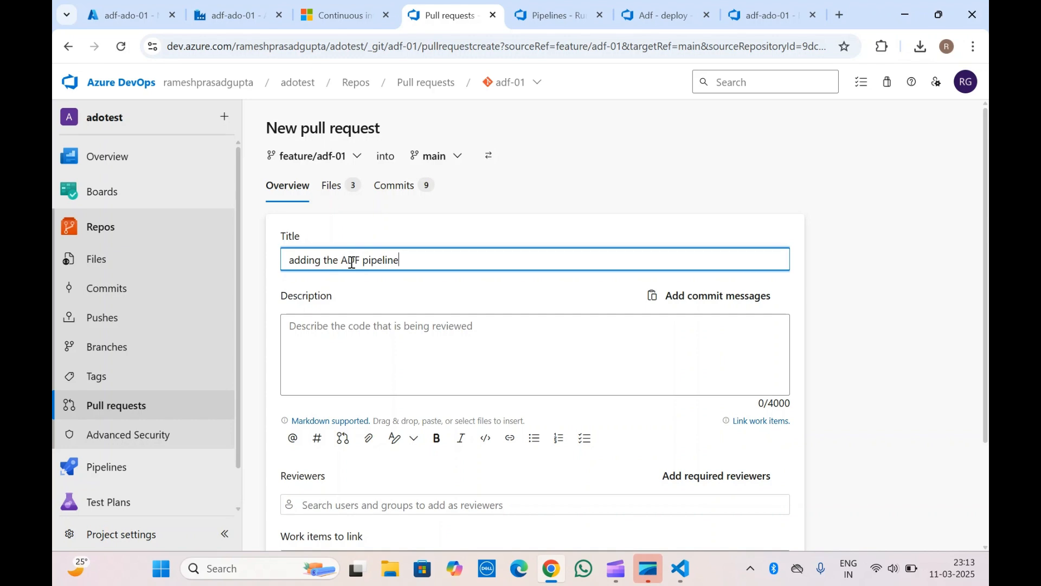
pyautogui.scroll(-2, 351, 262)
pyautogui.click(738, 515)
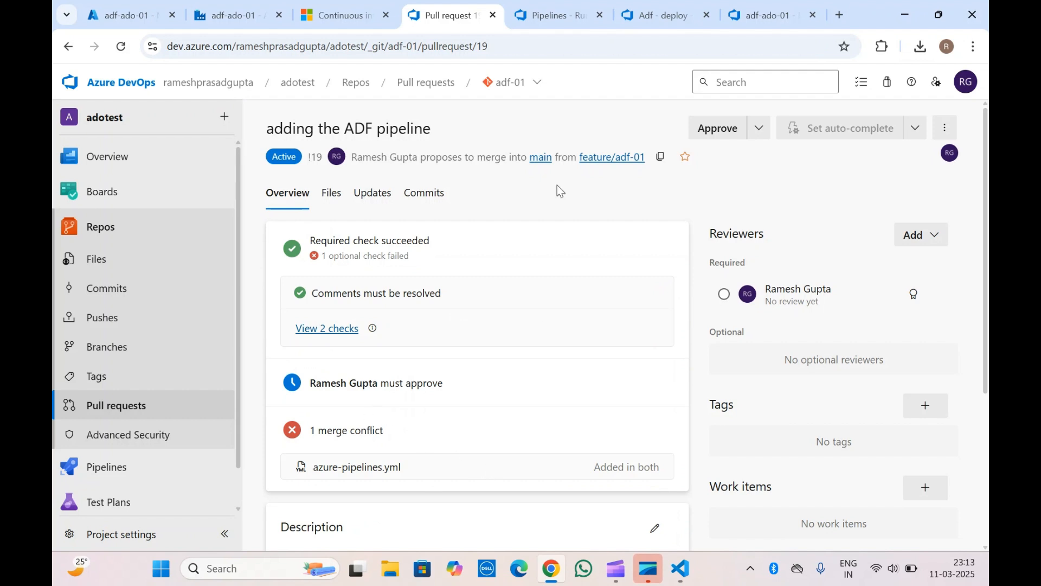
# Examine the pull request's commits, reload its overview, and review the list of required and optional checks
pyautogui.click(415, 191)
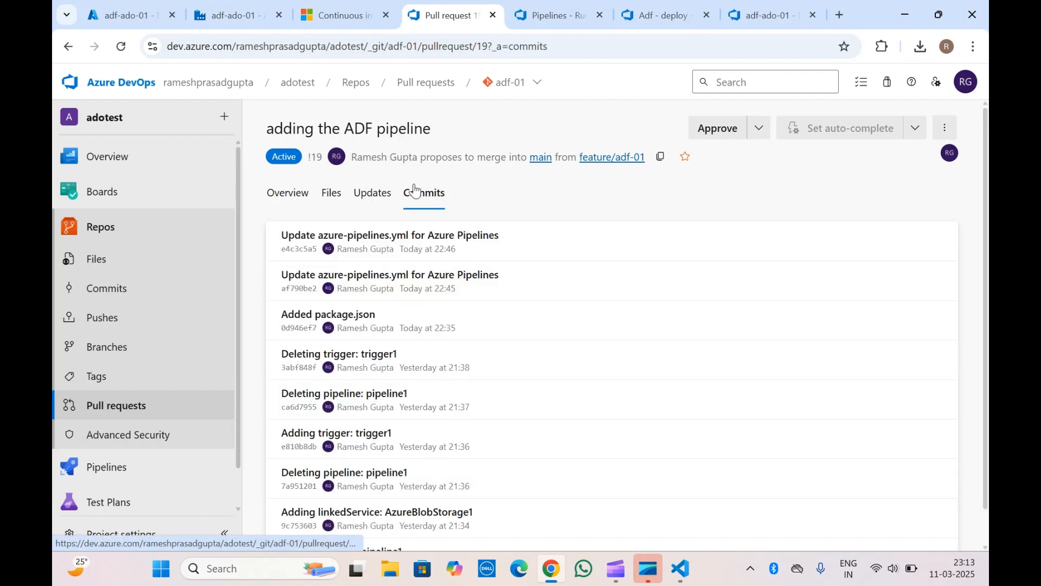
pyautogui.click(292, 194)
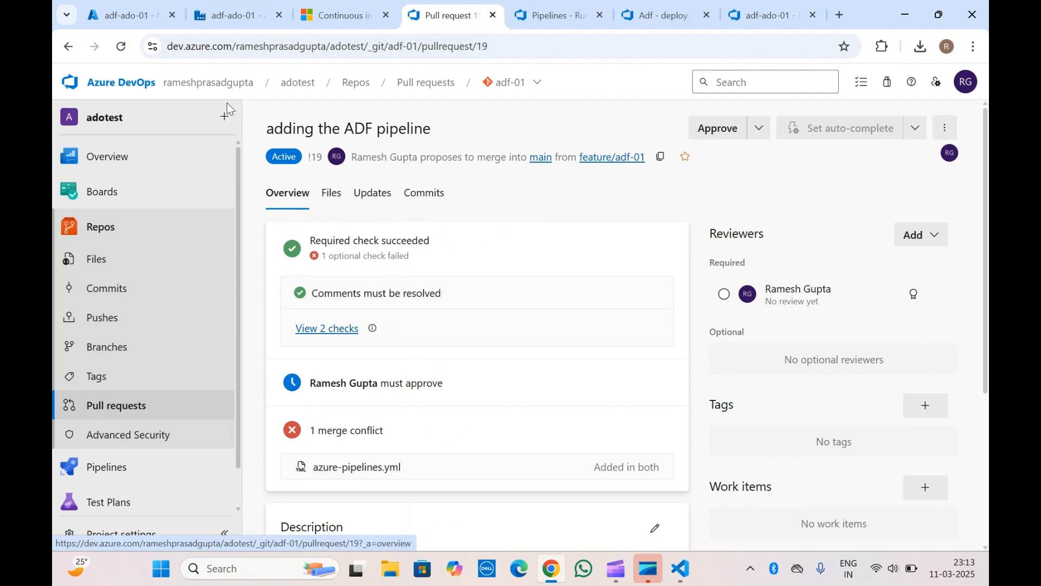
pyautogui.click(129, 48)
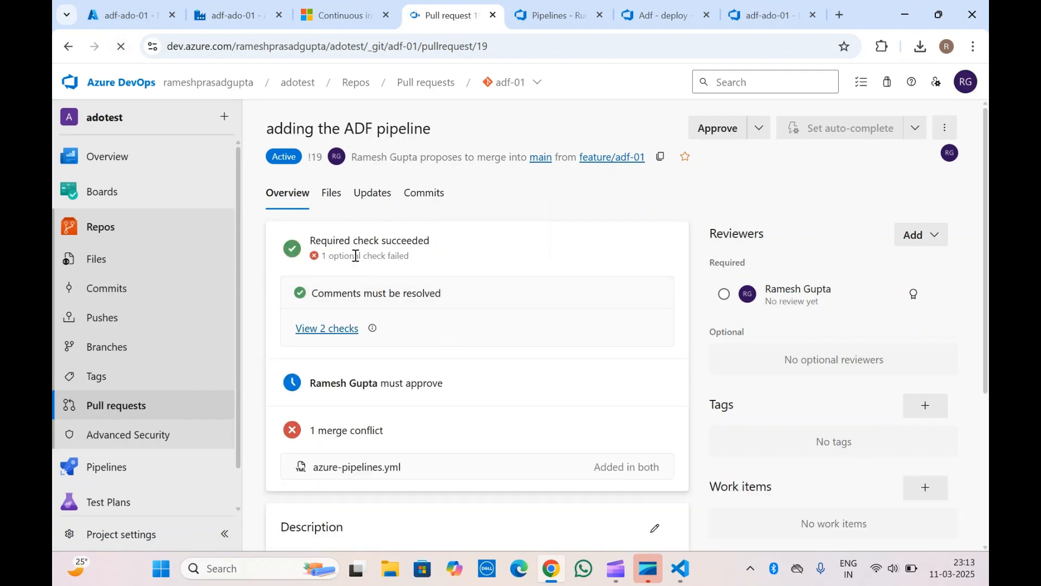
pyautogui.click(333, 330)
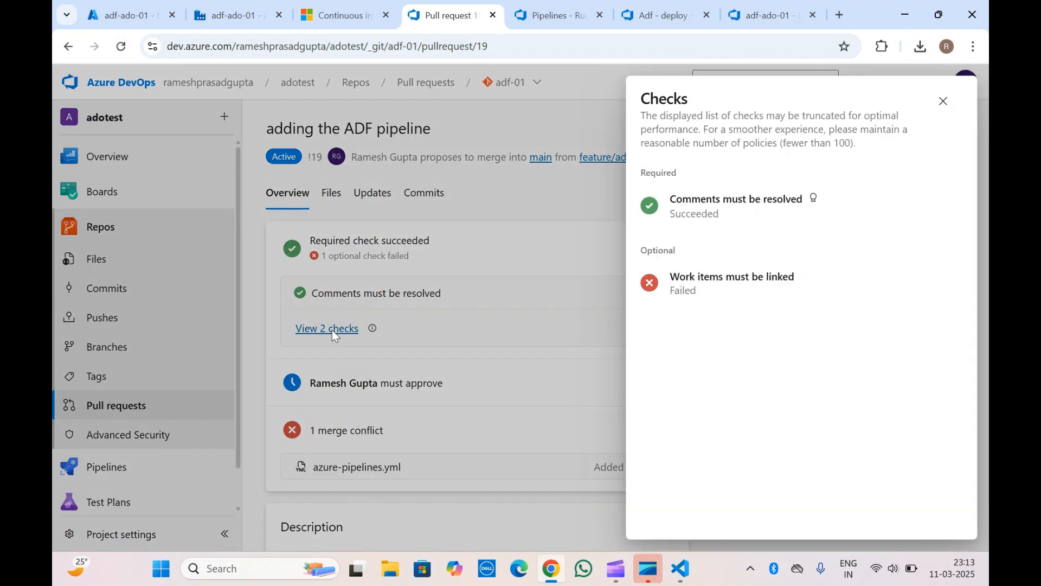
pyautogui.click(941, 102)
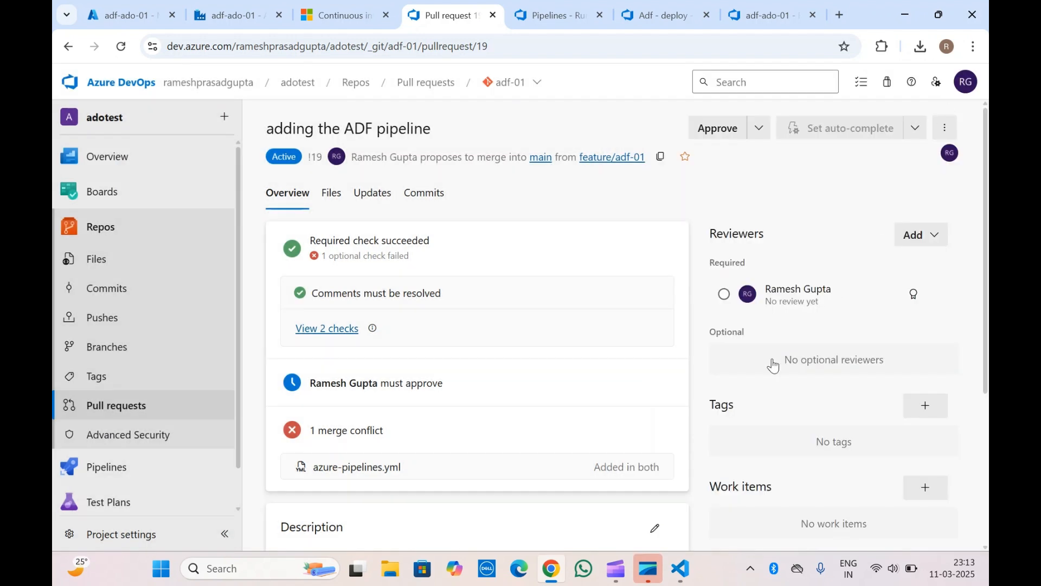
# Try to link a work item to the pull request
pyautogui.scroll(-3, 773, 366)
pyautogui.click(925, 331)
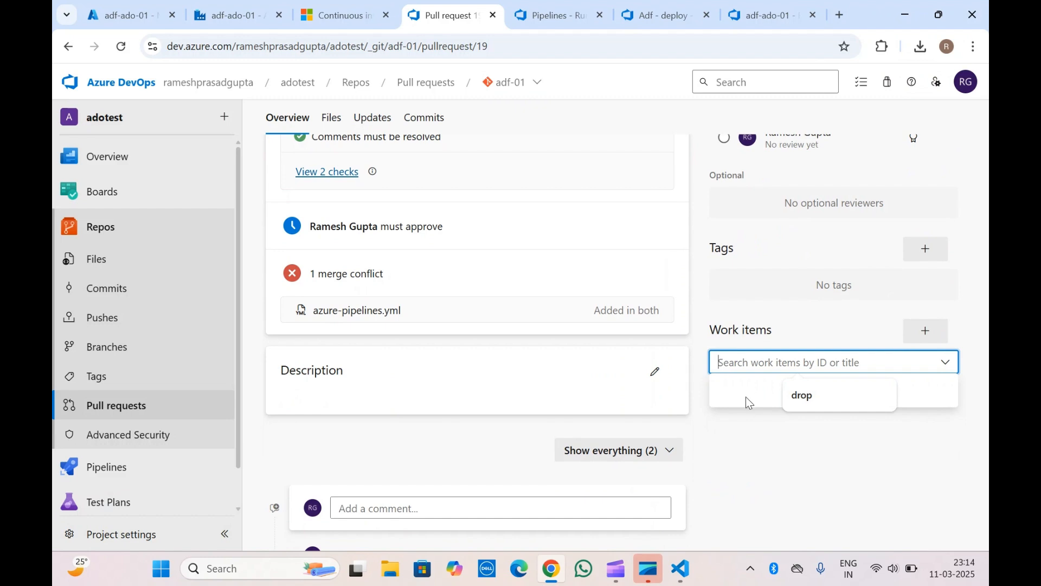
pyautogui.click(764, 447)
pyautogui.click(917, 337)
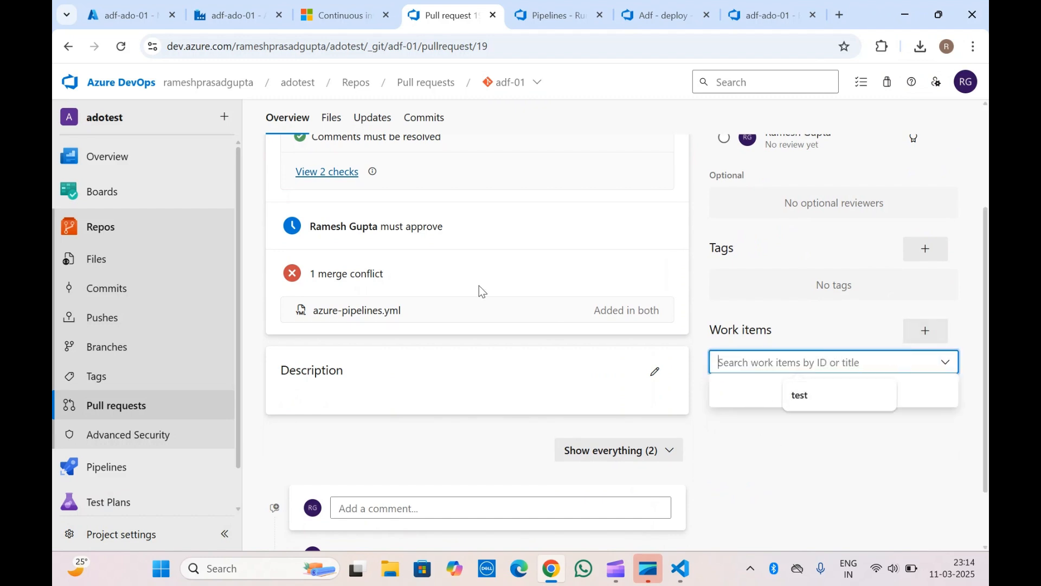
pyautogui.scroll(3, 480, 285)
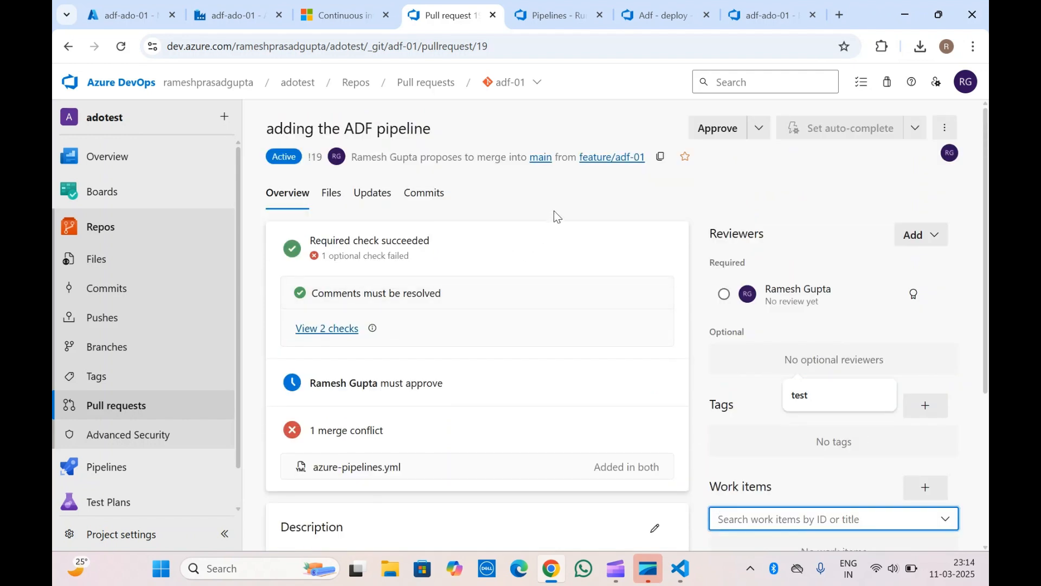
# Open the repository's branches in a new browser tab and go to the main branch's policies
pyautogui.rightClick(112, 349)
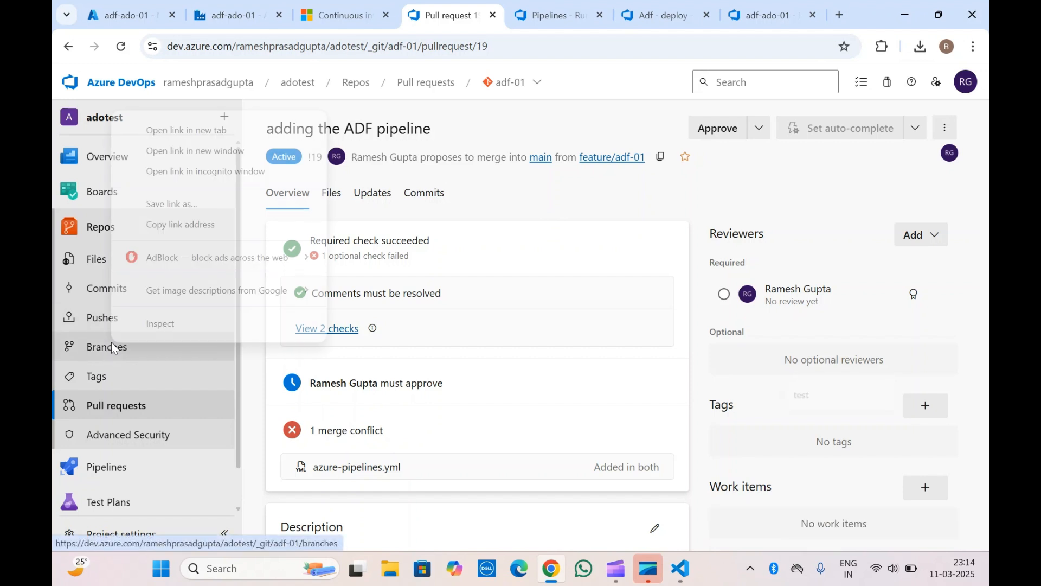
pyautogui.click(201, 133)
pyautogui.click(494, 7)
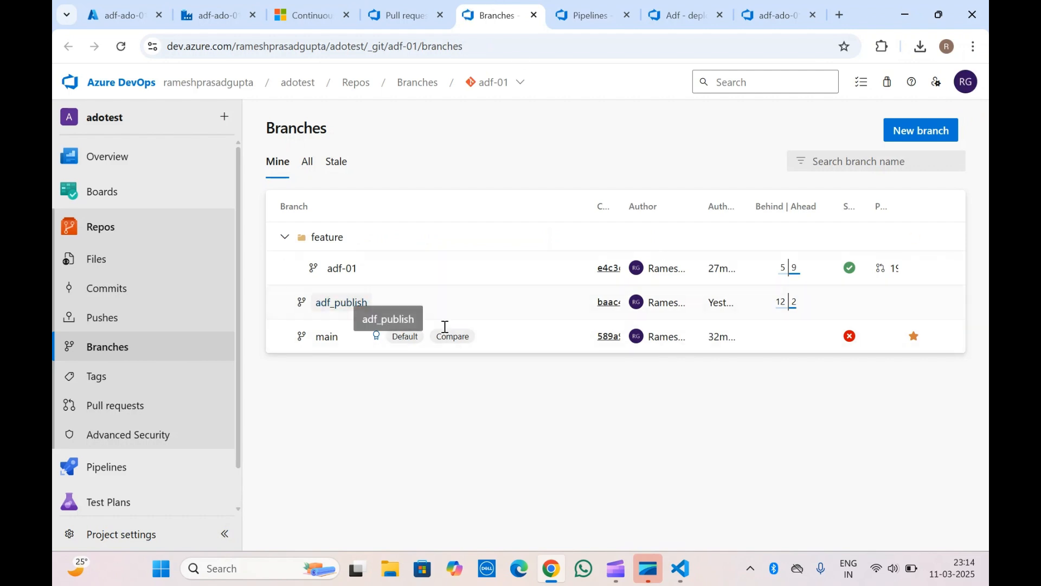
pyautogui.click(945, 336)
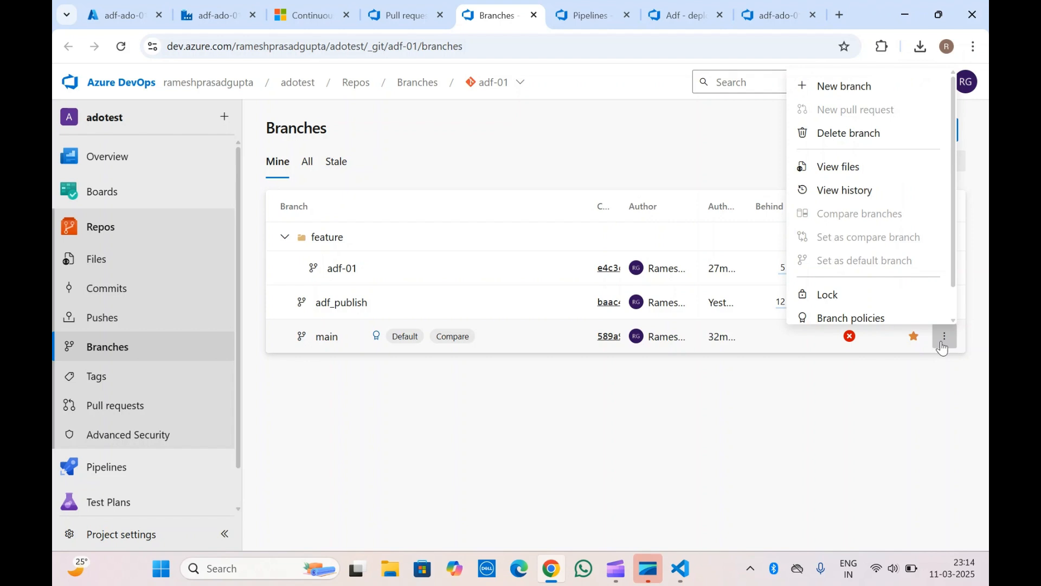
pyautogui.click(860, 322)
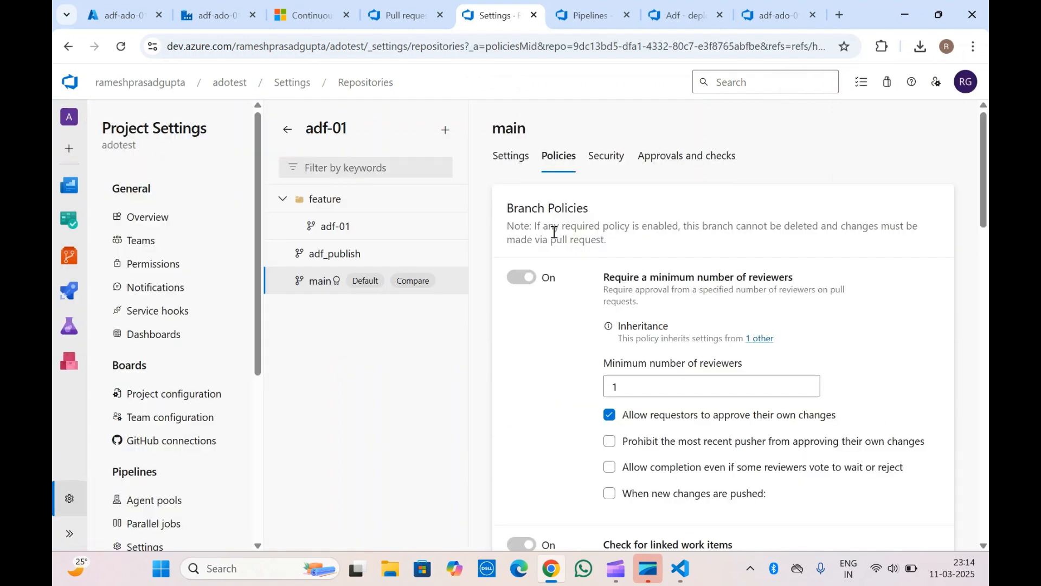
# Open the inherited cross-repository policies for the default branch and turn off the minimum reviewers, linked work items and comment resolution policies
pyautogui.click(760, 340)
pyautogui.click(670, 195)
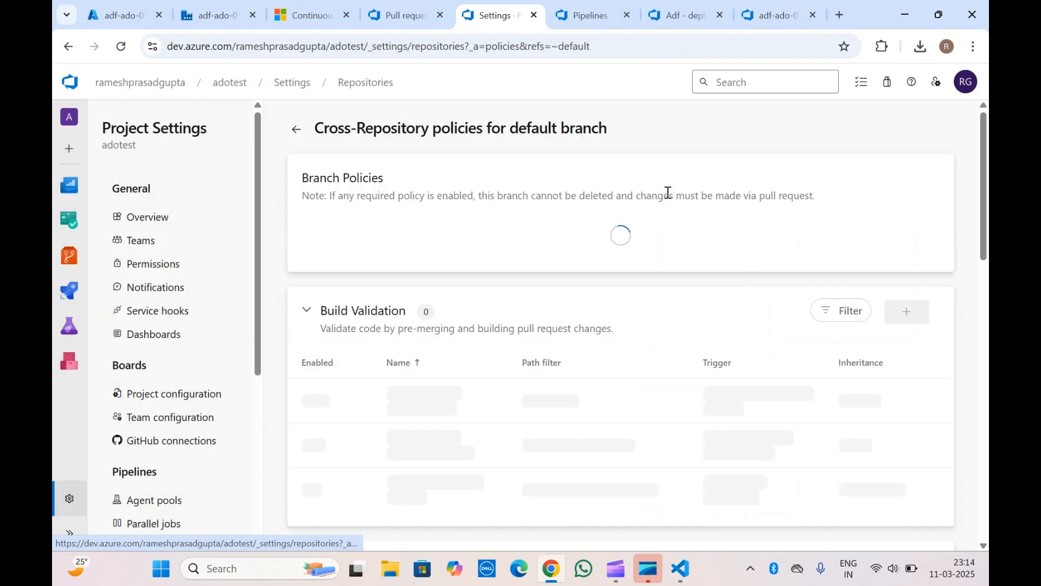
pyautogui.click(343, 222)
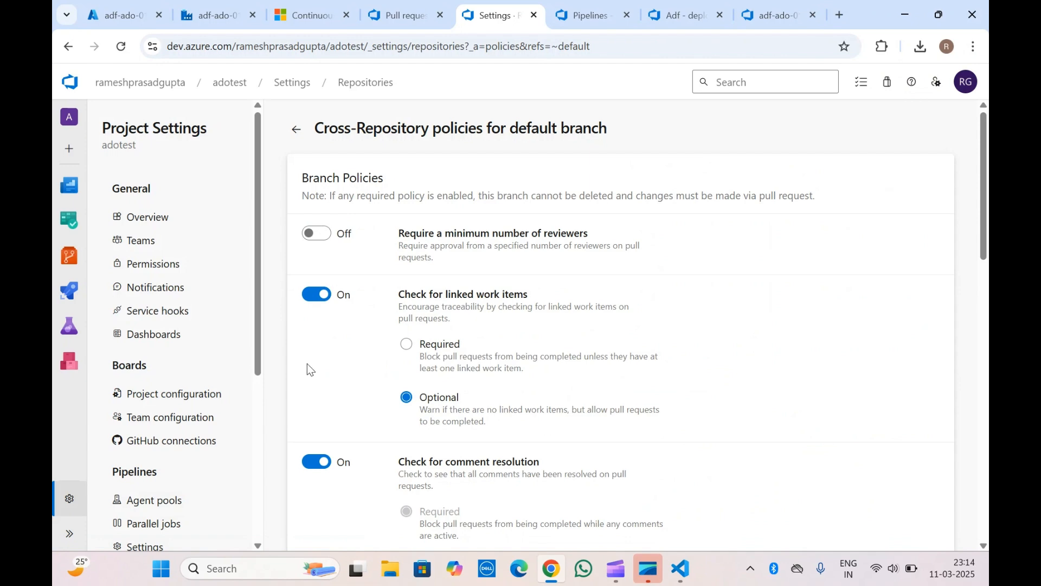
pyautogui.click(315, 296)
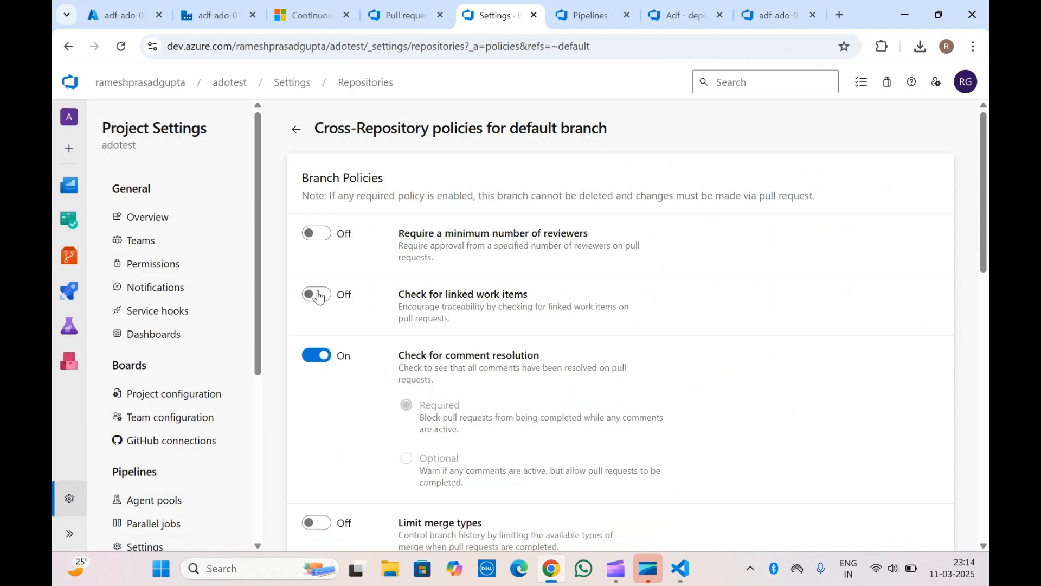
pyautogui.click(324, 358)
# Turn off the automatically included reviewer policy for the default branch
pyautogui.scroll(-10, 325, 364)
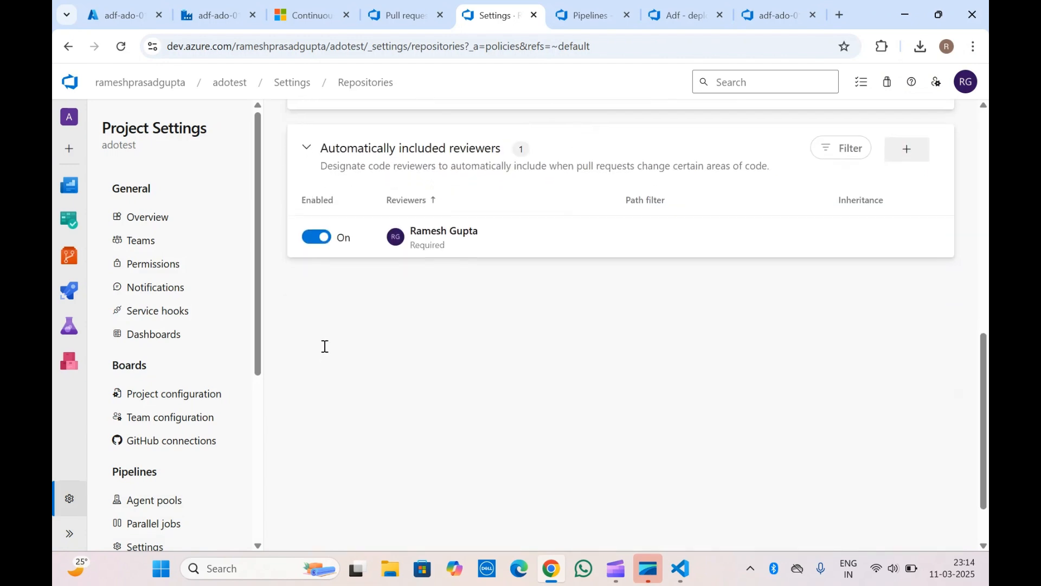
pyautogui.click(321, 231)
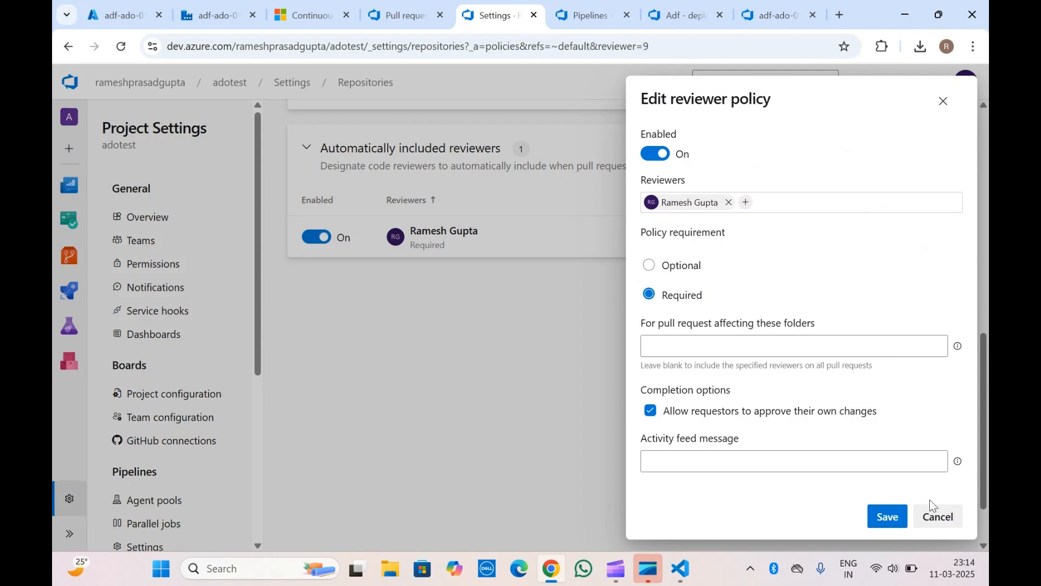
pyautogui.click(938, 516)
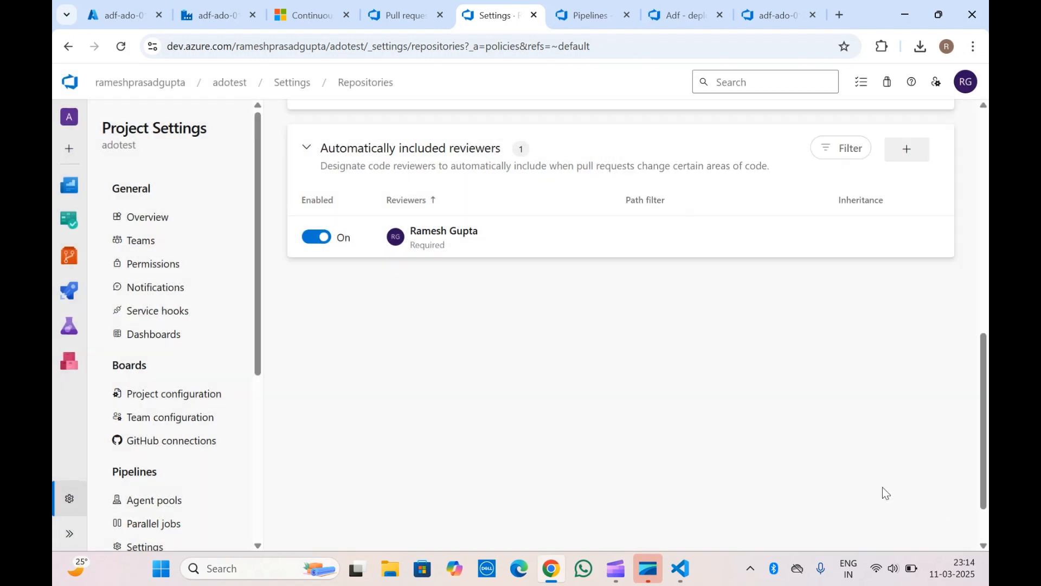
pyautogui.click(316, 241)
# Return to the pull request, reload its overview, and examine the remaining checks and the conflicting file
pyautogui.click(415, 6)
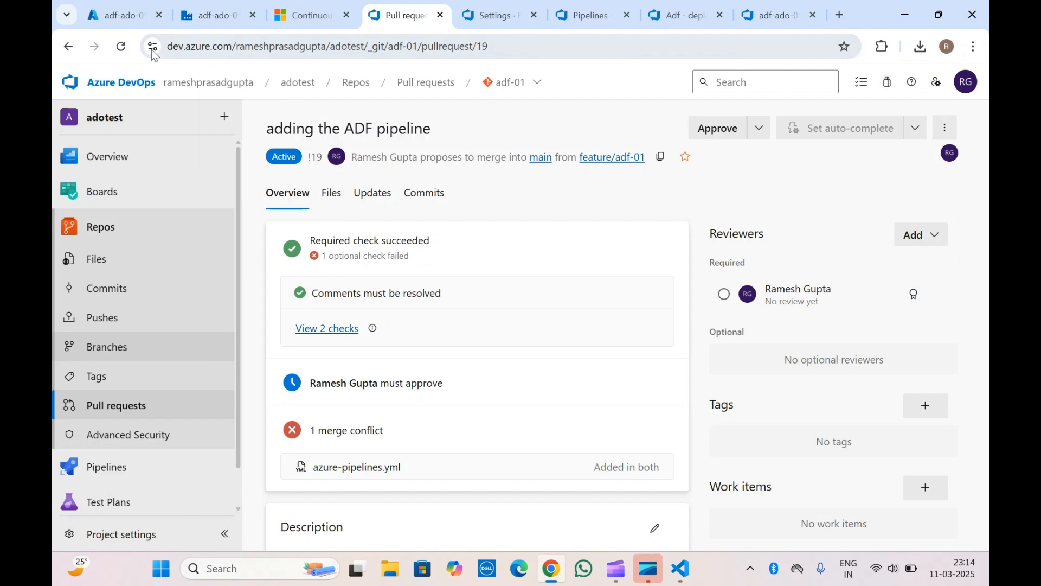
pyautogui.click(120, 47)
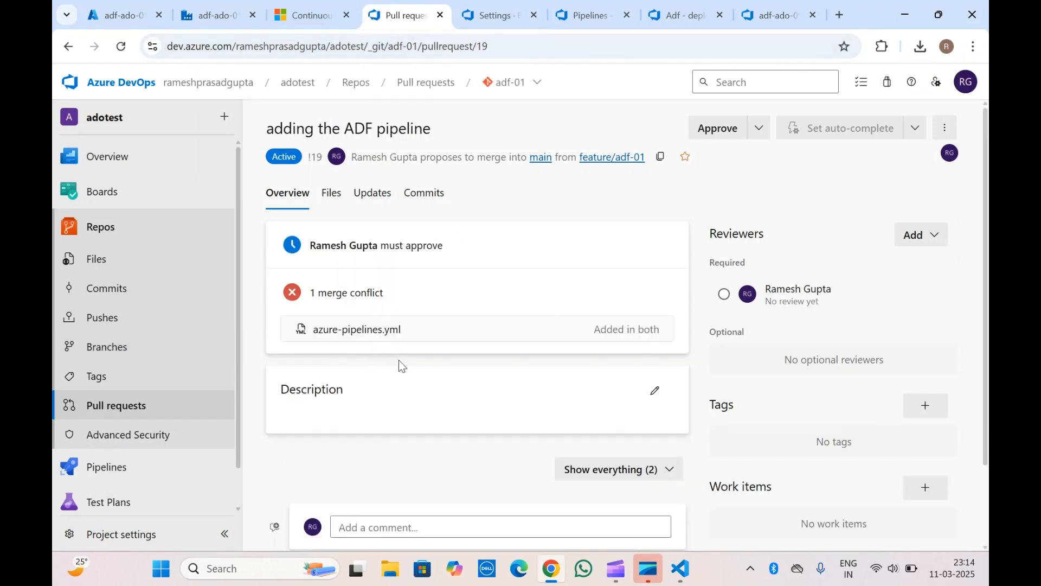
pyautogui.scroll(-2, 399, 362)
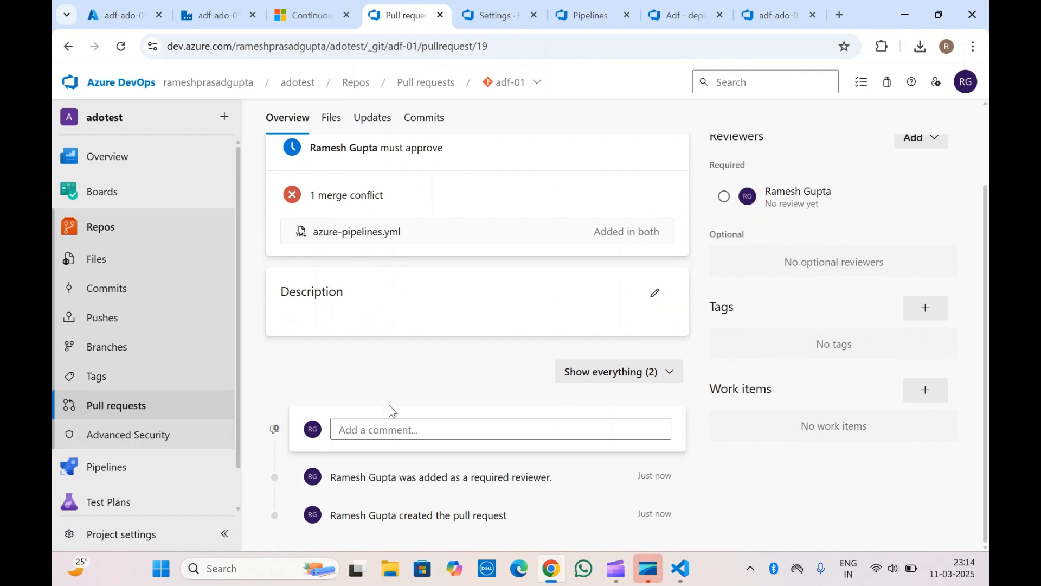
pyautogui.tripleClick(363, 232)
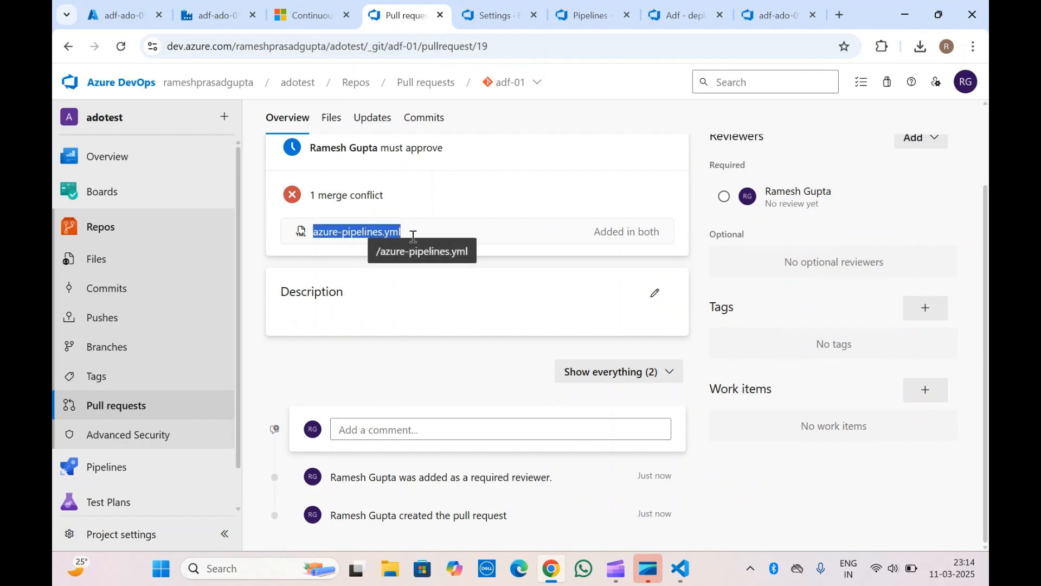
pyautogui.tripleClick(603, 238)
pyautogui.click(604, 237)
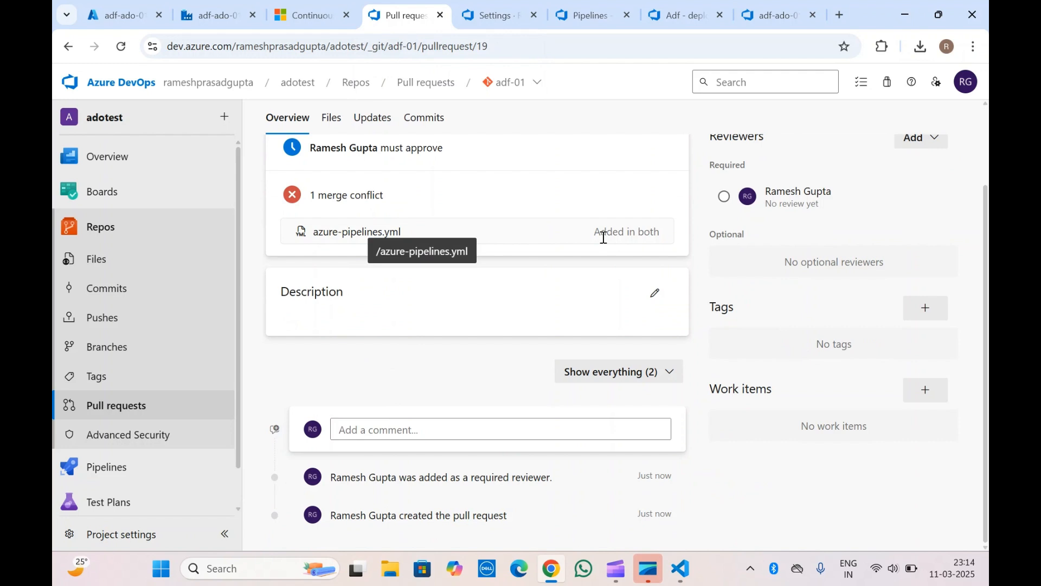
pyautogui.scroll(2, 603, 237)
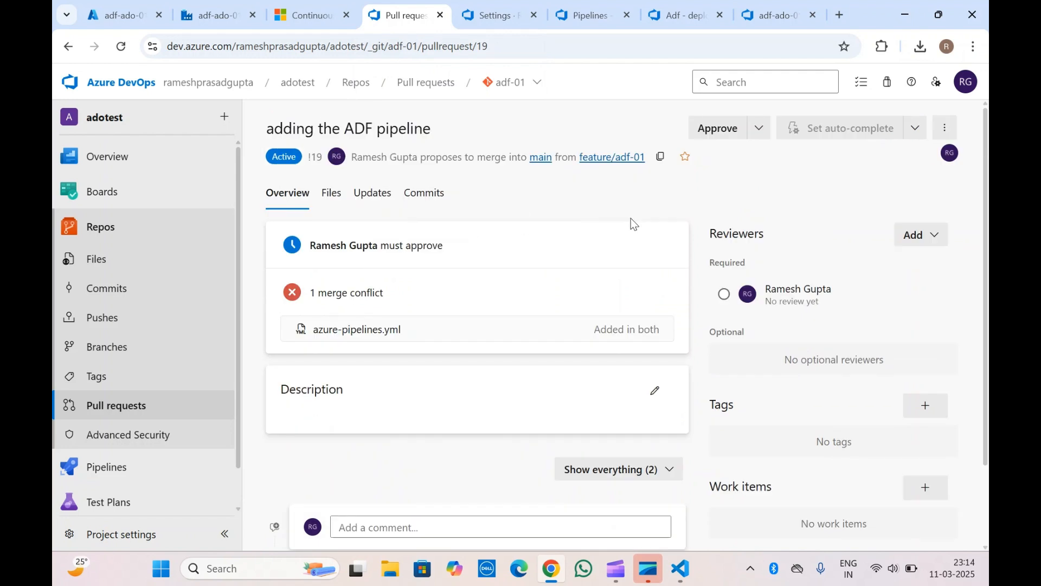
# Abandon the pull request titled "adding the ADF pipeline"
pyautogui.click(760, 129)
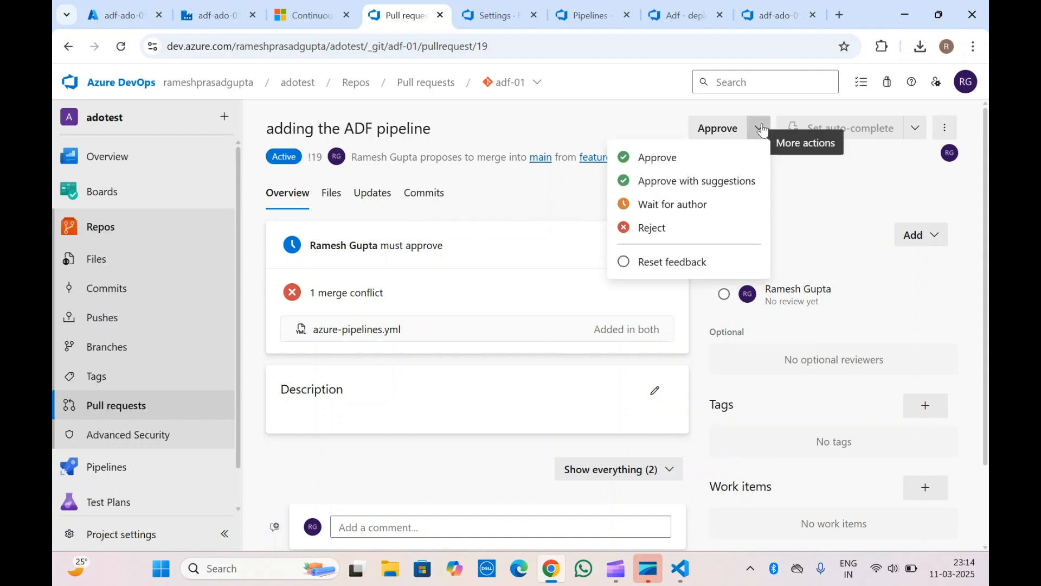
pyautogui.click(916, 130)
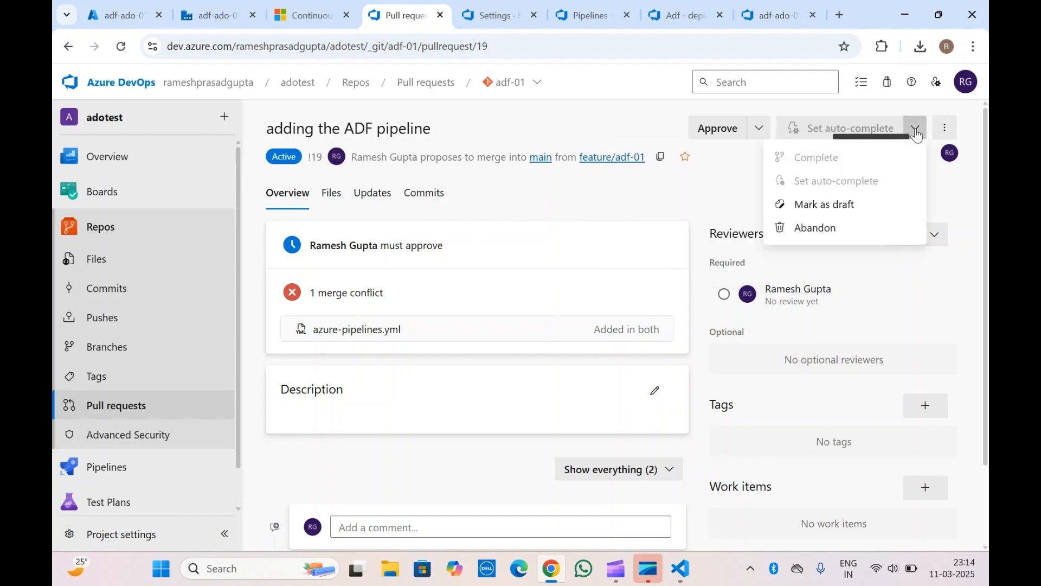
pyautogui.click(812, 232)
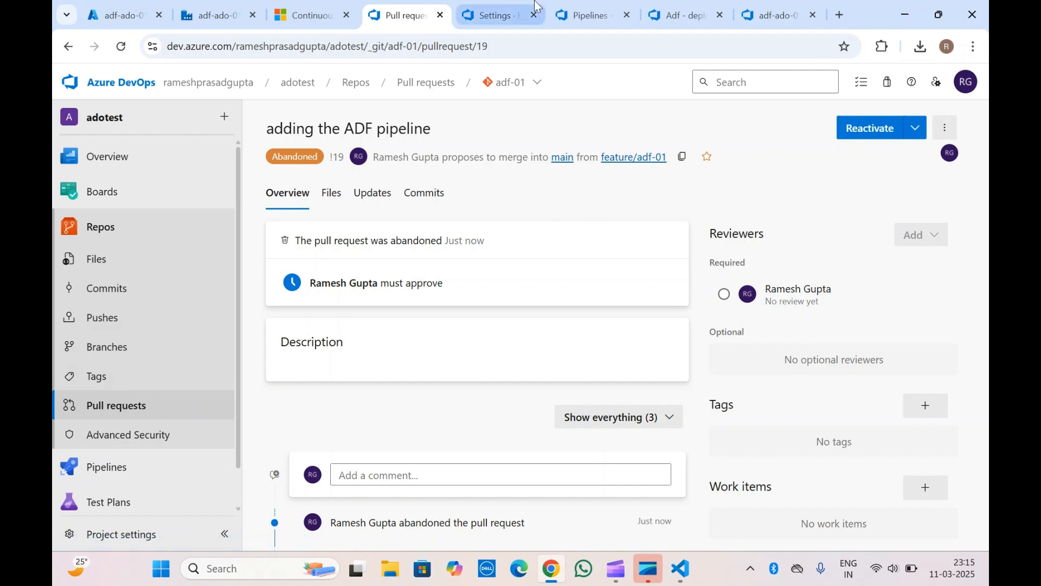
# View azure-pipelines.yml in the repository files on the feature/adf-01 branch and compare it with the version on main
pyautogui.click(111, 250)
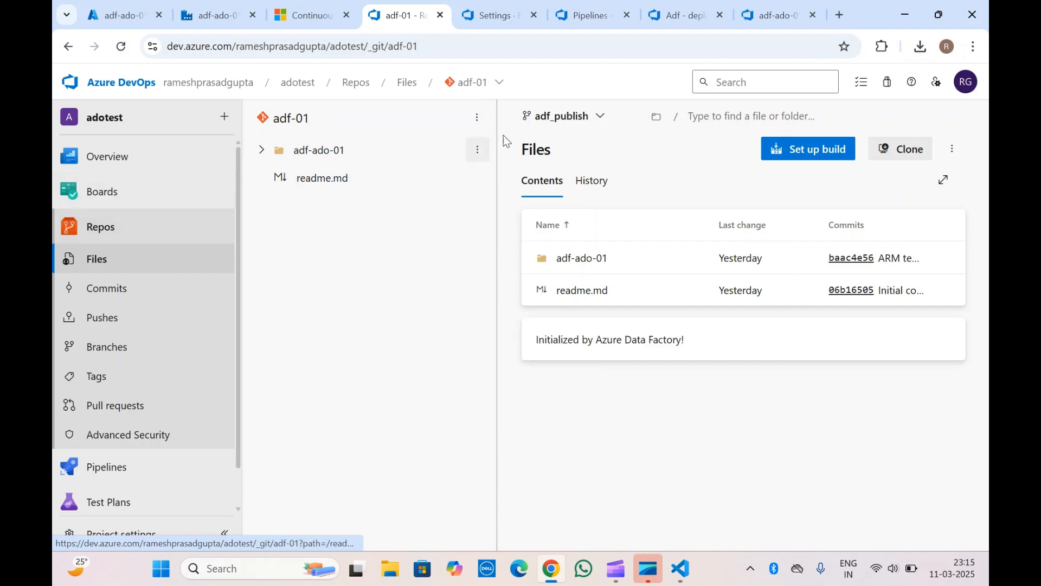
pyautogui.click(549, 118)
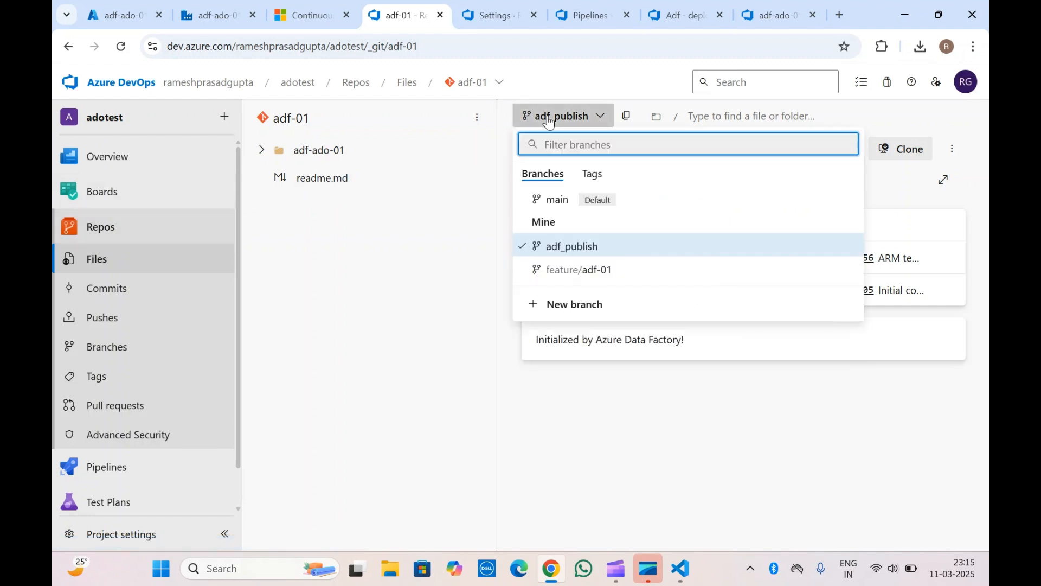
pyautogui.click(580, 273)
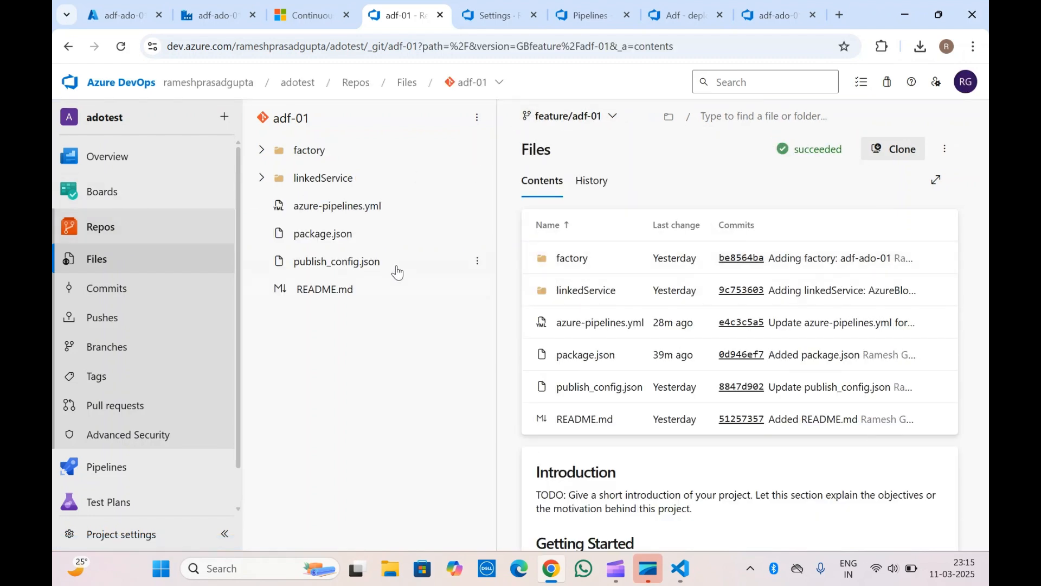
pyautogui.click(349, 205)
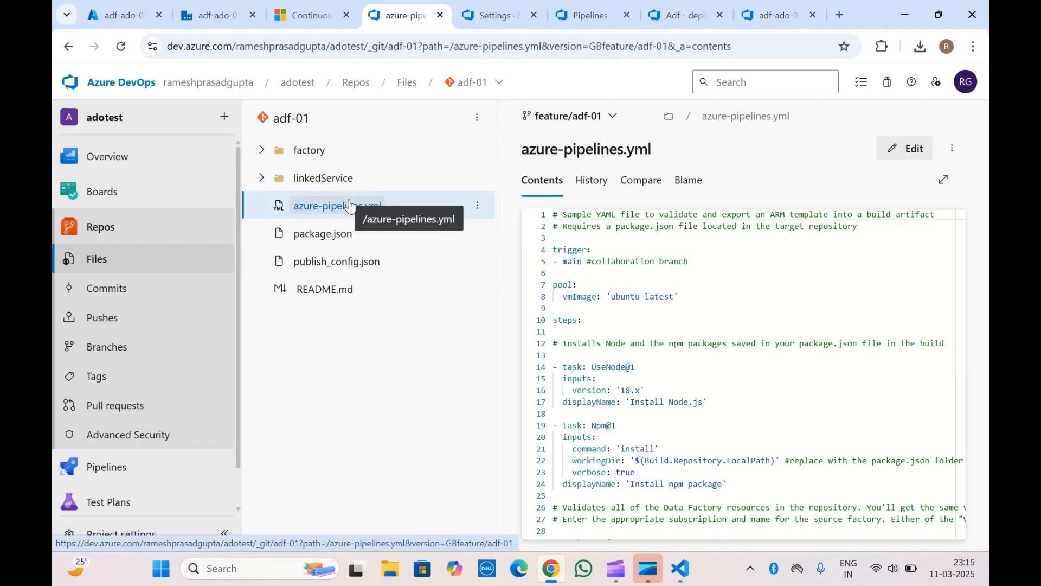
pyautogui.click(561, 122)
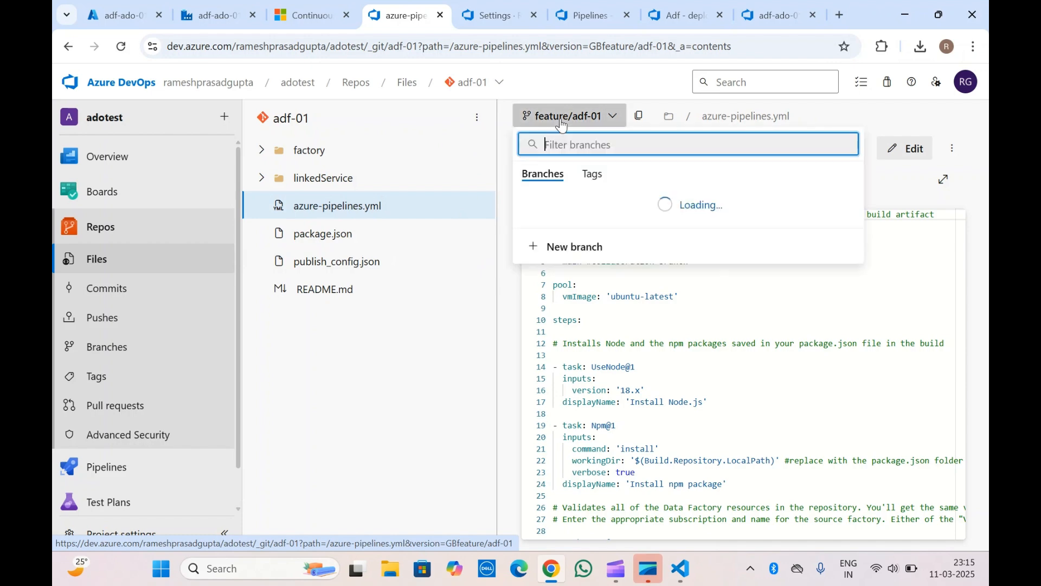
pyautogui.click(569, 199)
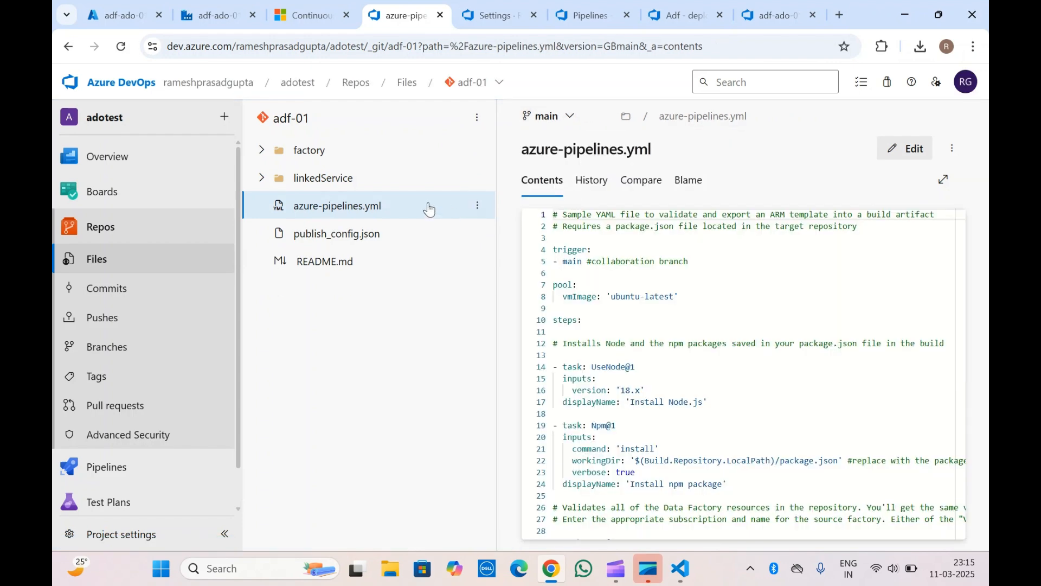
# Delete azure-pipelines.yml from the main branch, committing with the comment "Deleted azure-pipelines.yml", and dismiss the commit notification
pyautogui.click(477, 205)
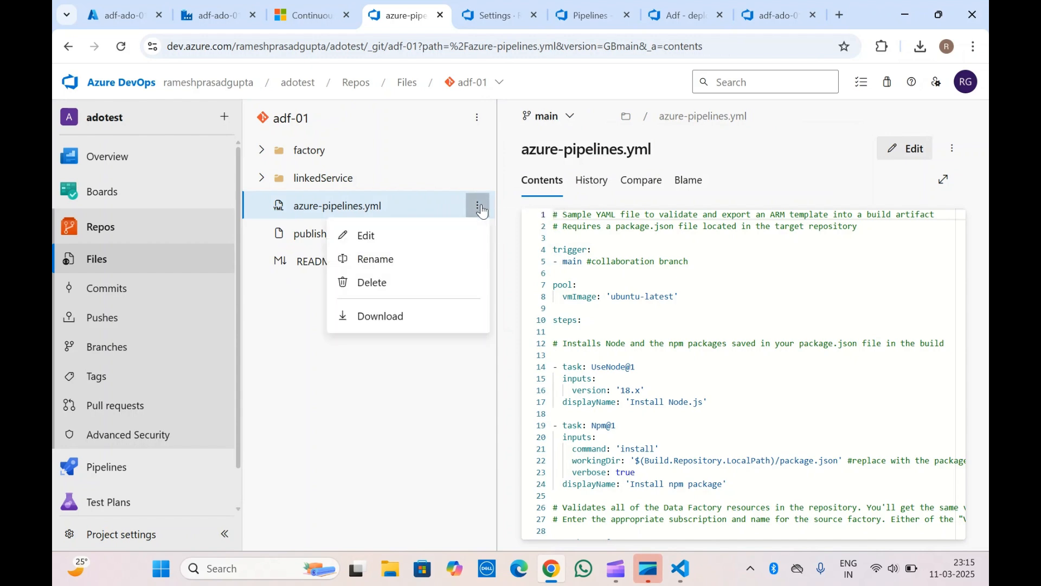
pyautogui.click(383, 293)
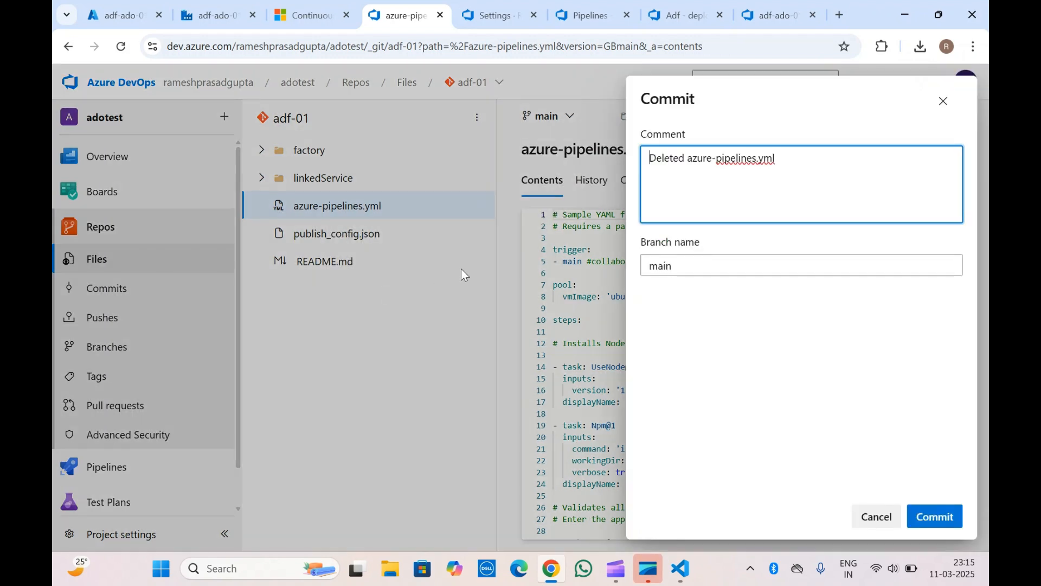
pyautogui.click(928, 517)
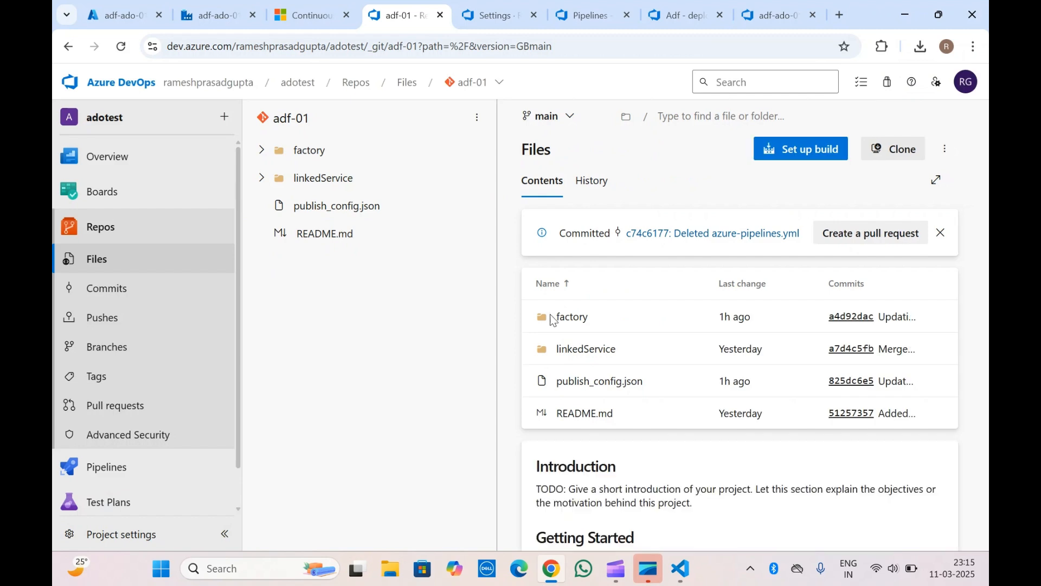
pyautogui.click(810, 223)
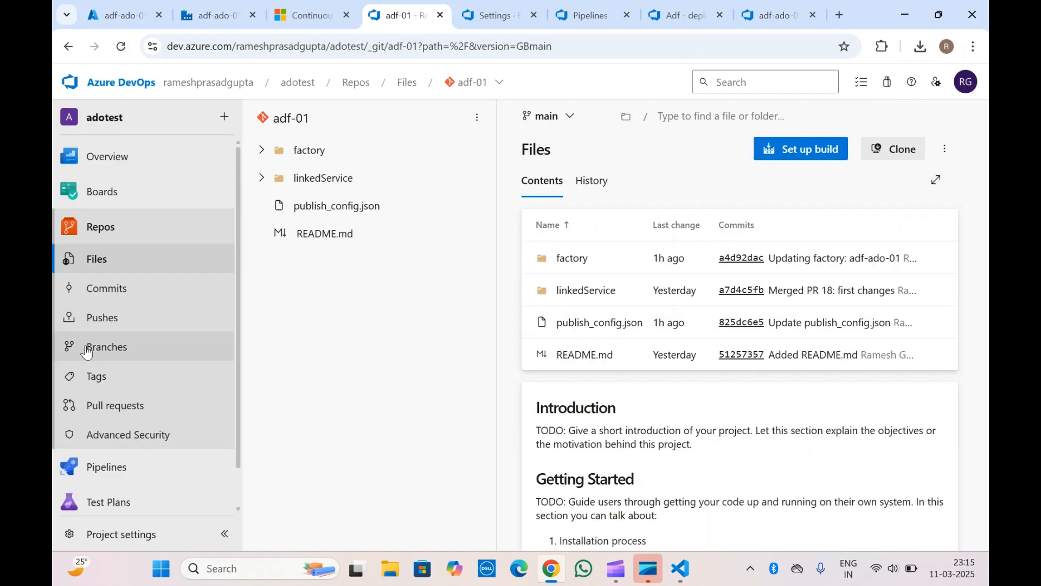
# Create a new pull request from feature/adf-01 into main titled "adding adf pipeline"
pyautogui.click(111, 403)
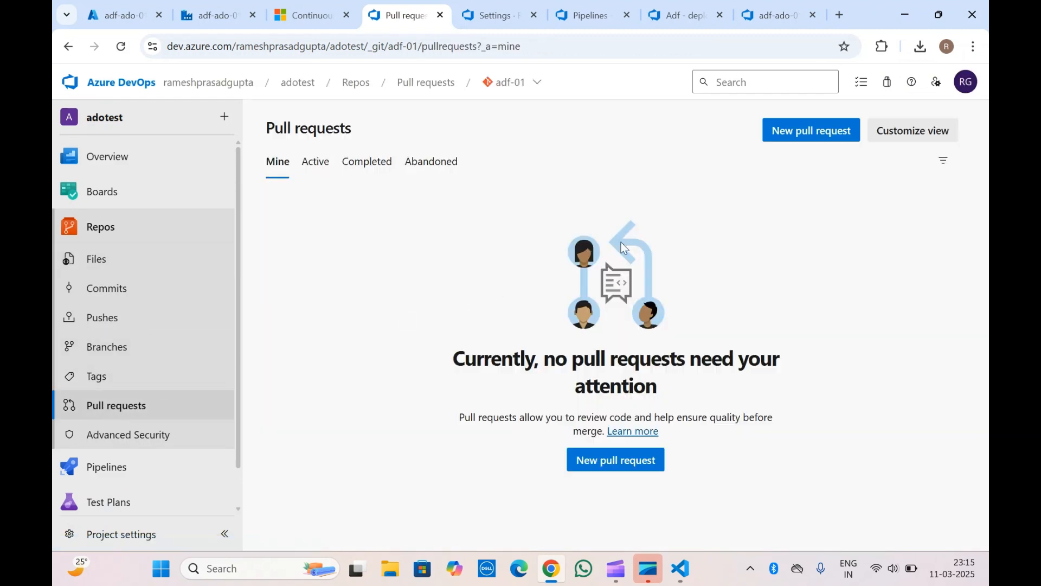
pyautogui.click(804, 135)
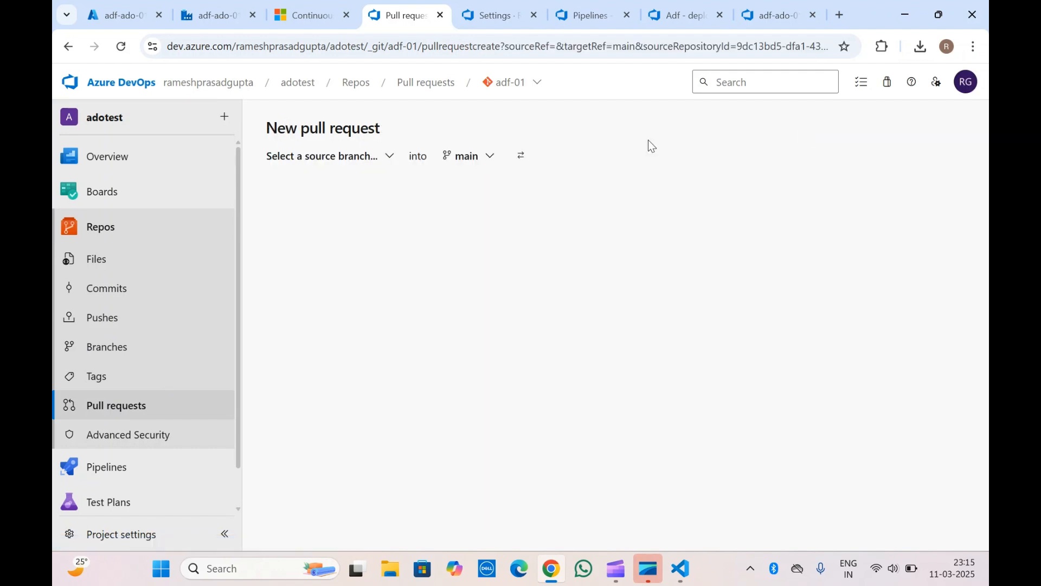
pyautogui.click(347, 164)
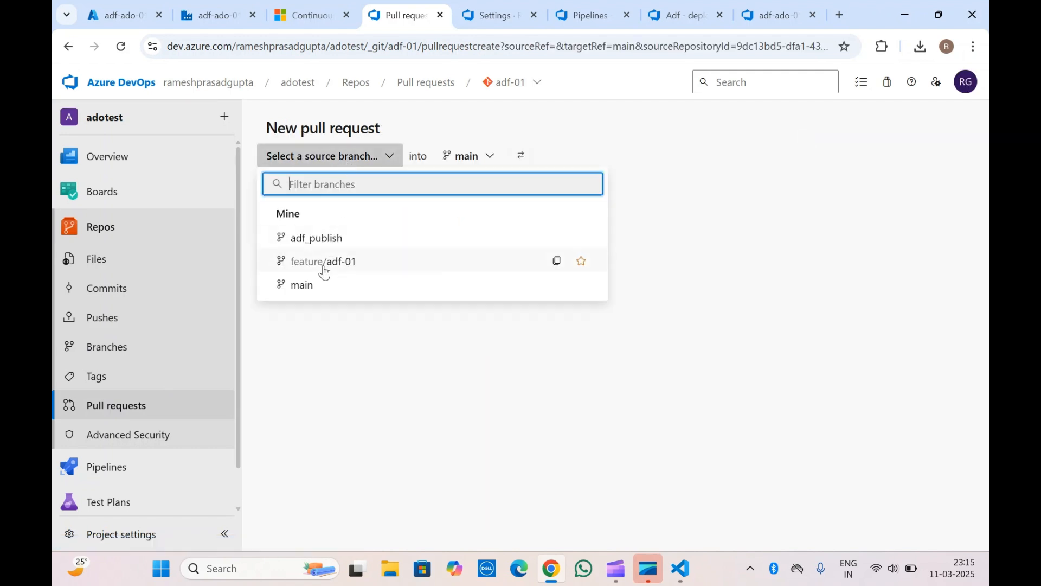
pyautogui.click(325, 269)
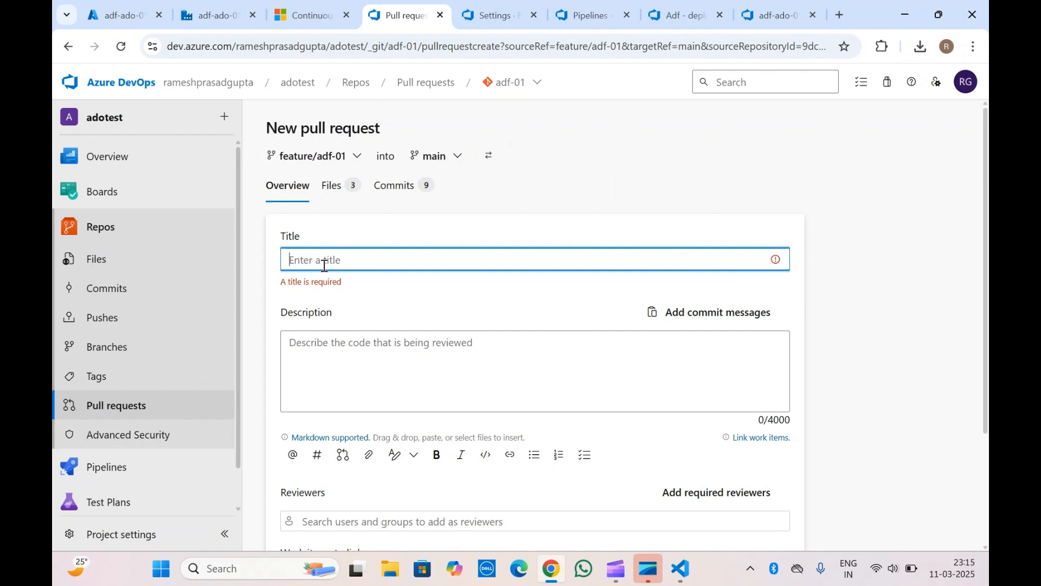
pyautogui.write('ad')
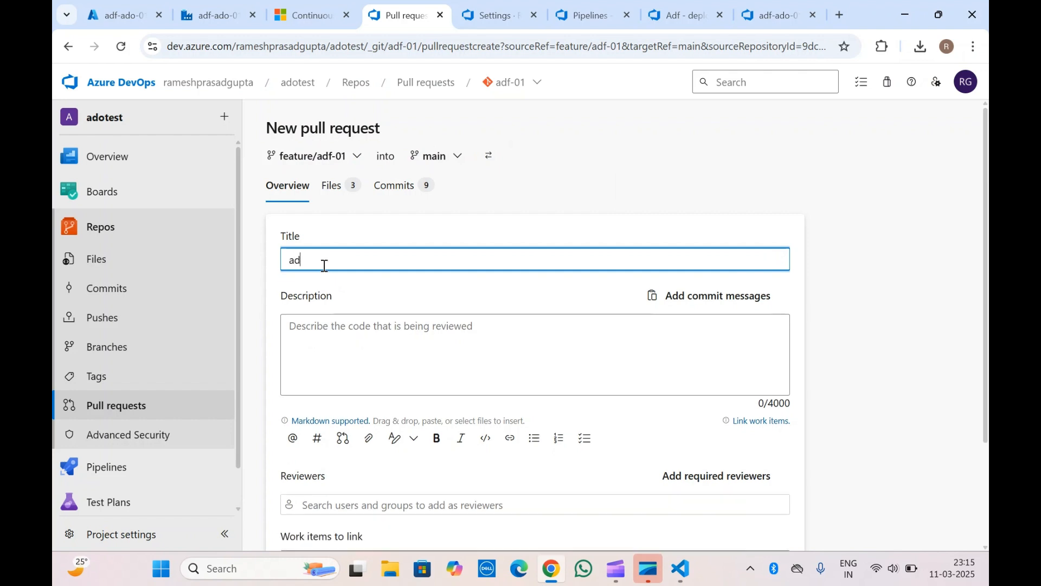
pyautogui.write('ding-adf pipeline')
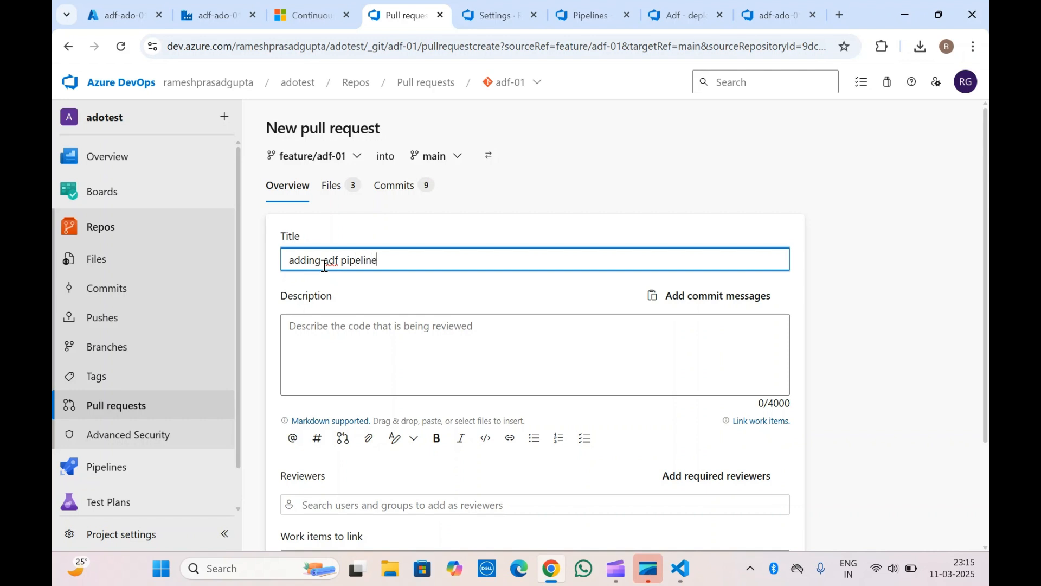
pyautogui.scroll(-3, 324, 265)
pyautogui.click(739, 514)
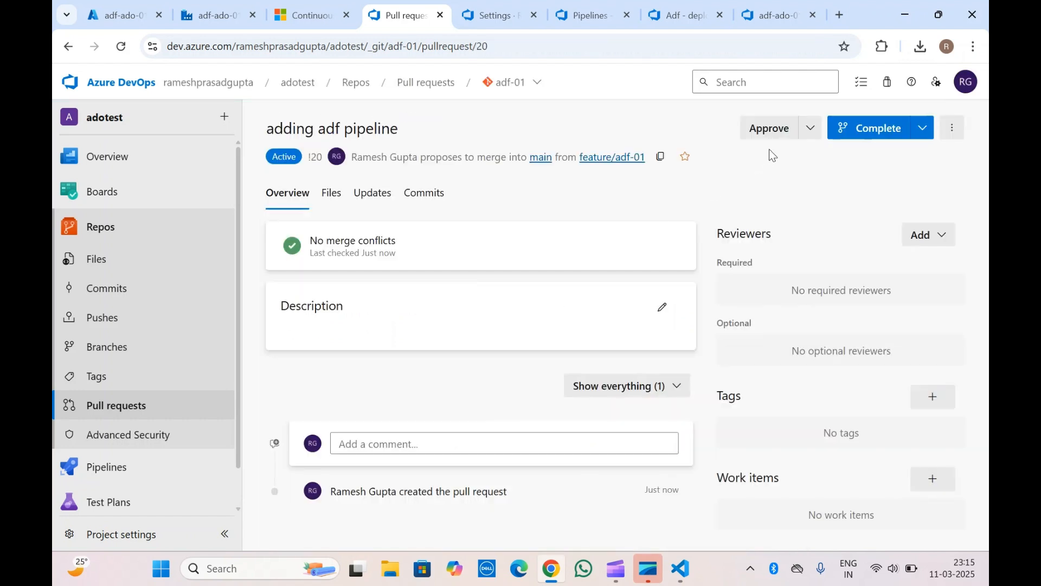
# Approve the pull request and complete its merge as a squash commit without deleting feature/adf-01
pyautogui.click(783, 130)
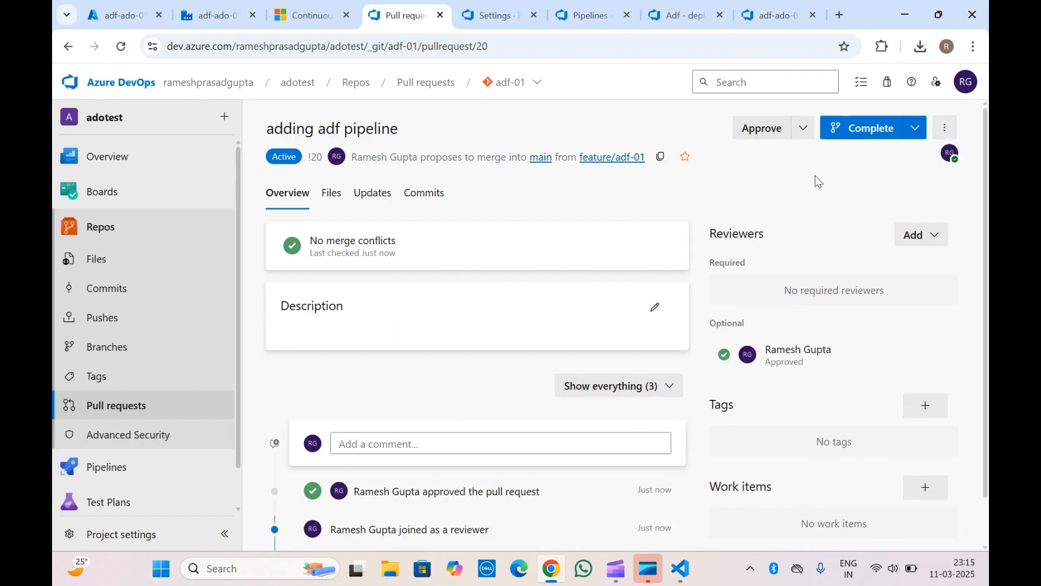
pyautogui.click(852, 142)
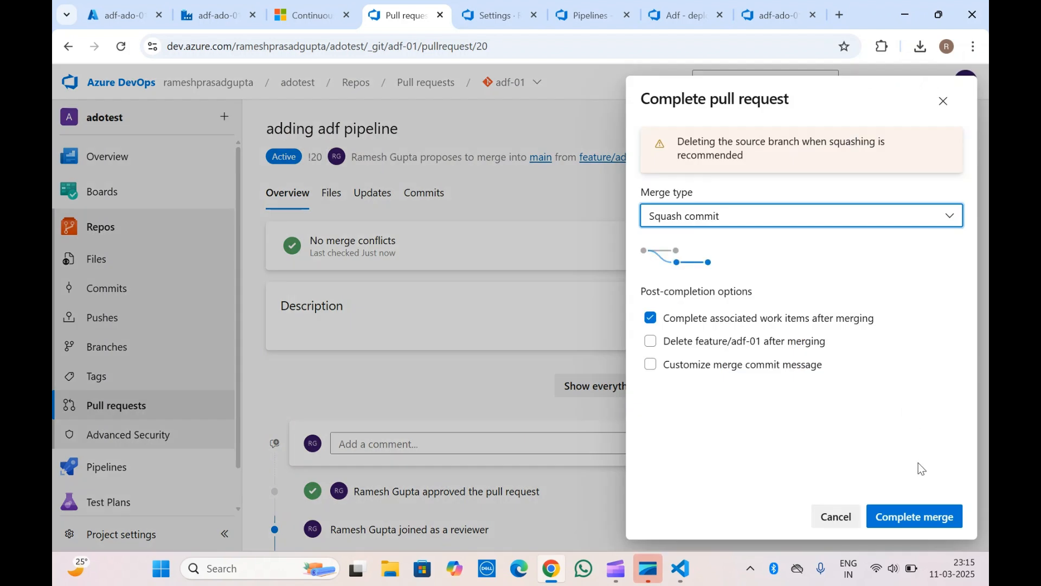
pyautogui.click(928, 527)
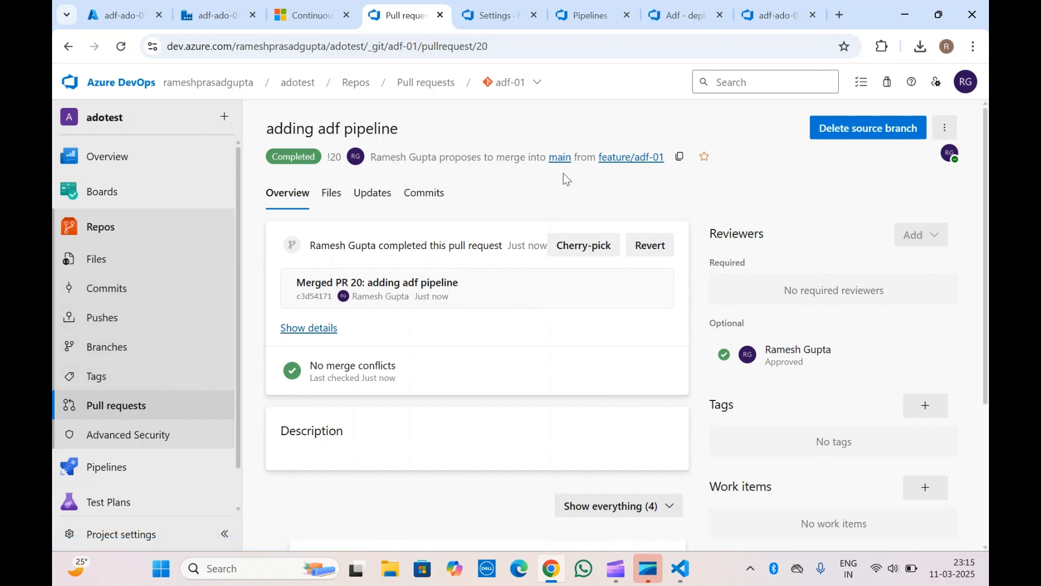
# Close the pull request and repository settings pages and open the adf-01 pipeline run for merged PR 20
pyautogui.click(440, 15)
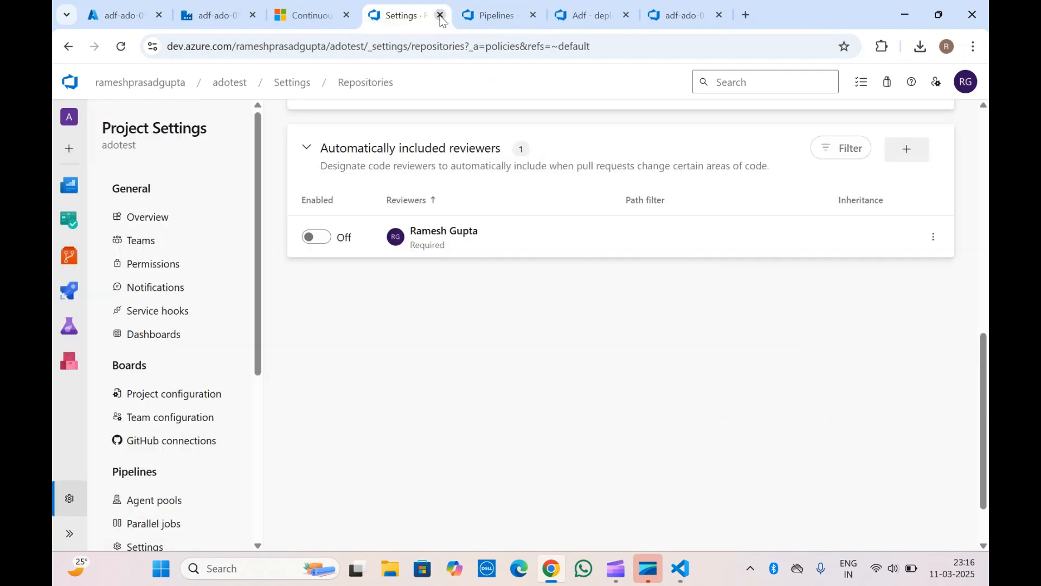
pyautogui.click(440, 16)
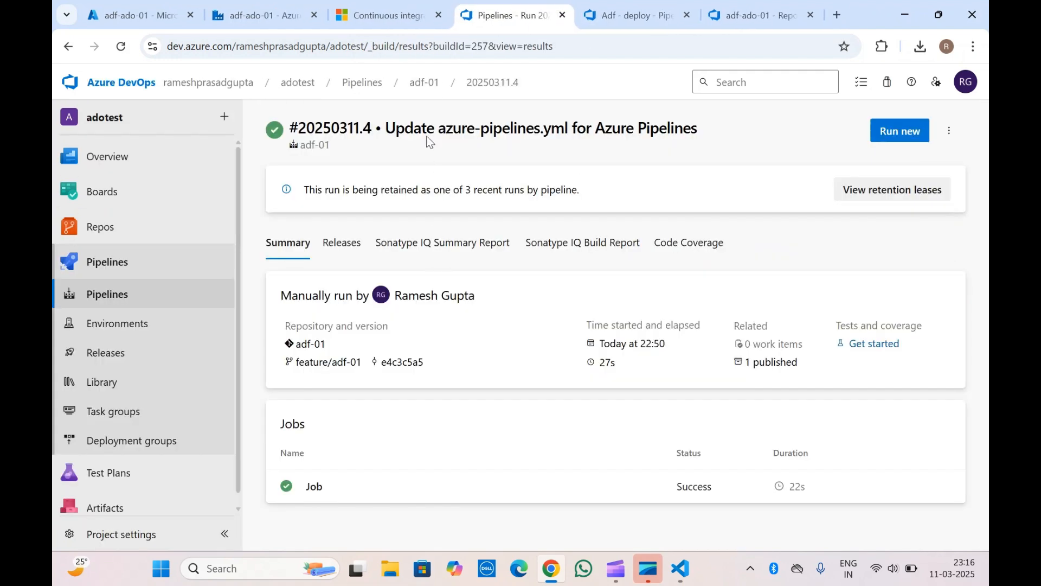
pyautogui.click(425, 82)
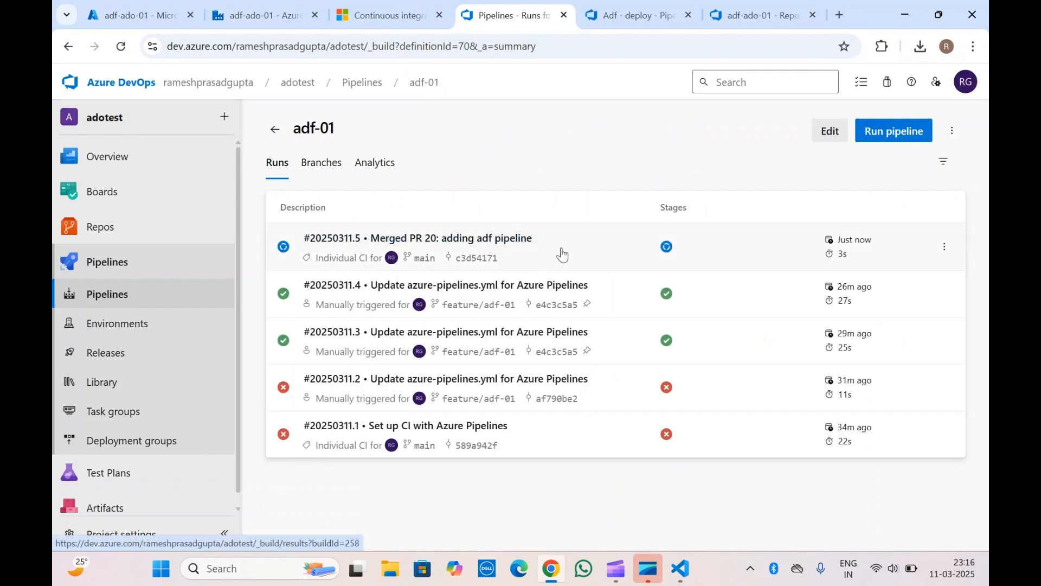
pyautogui.tripleClick(303, 128)
pyautogui.click(600, 249)
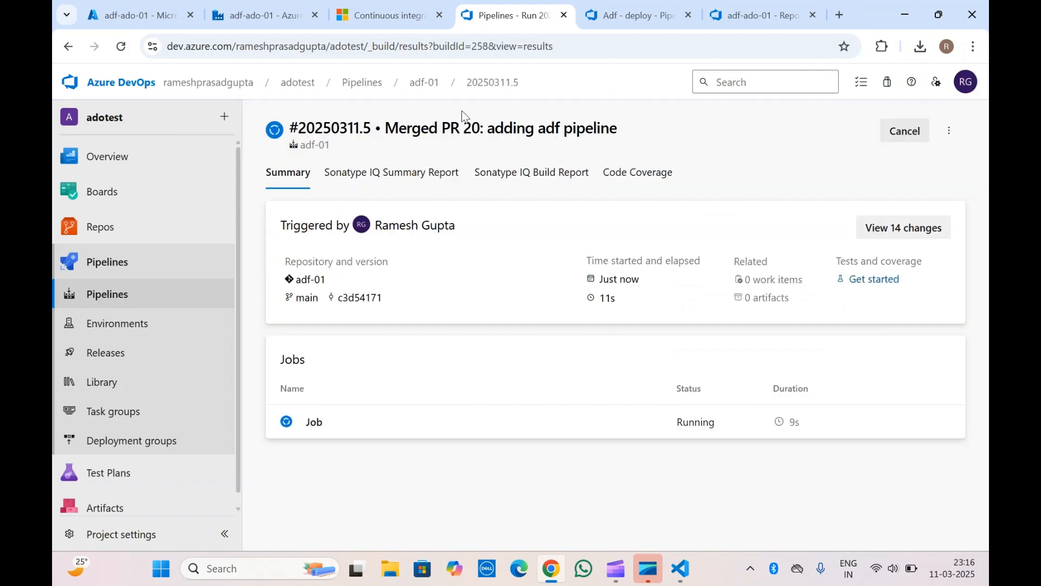
# Check the job's task progress and logs in the adf-01 run for merged PR 20, and return to the run summary
pyautogui.tripleClick(465, 128)
pyautogui.click(370, 131)
pyautogui.click(507, 429)
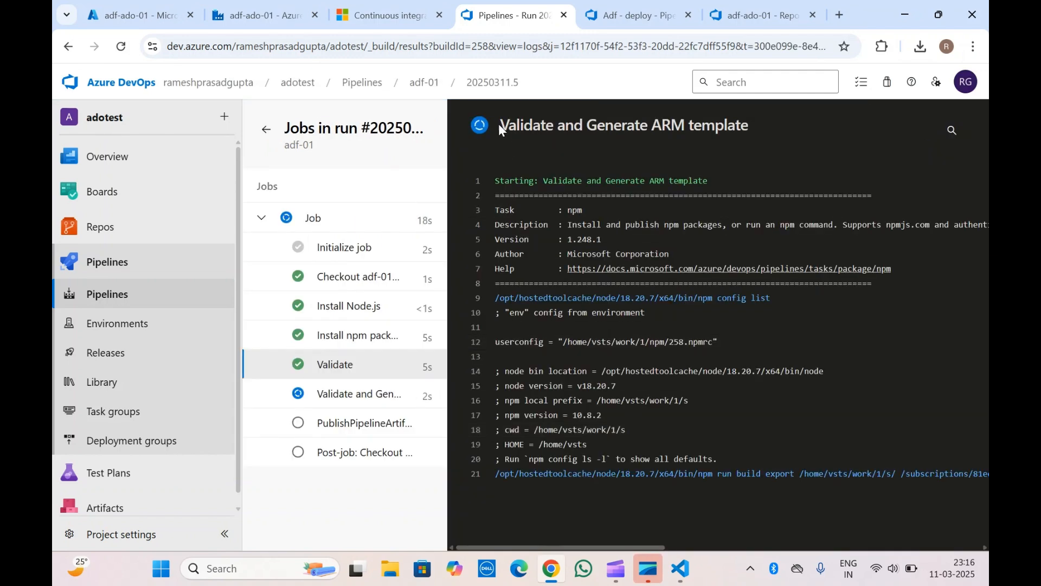
pyautogui.click(266, 129)
pyautogui.click(628, 430)
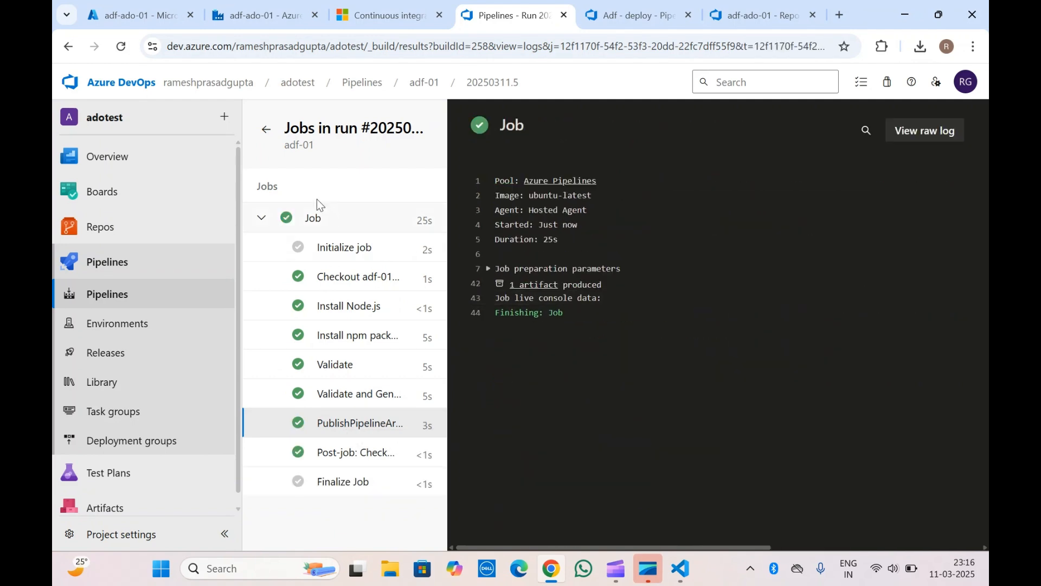
pyautogui.click(276, 140)
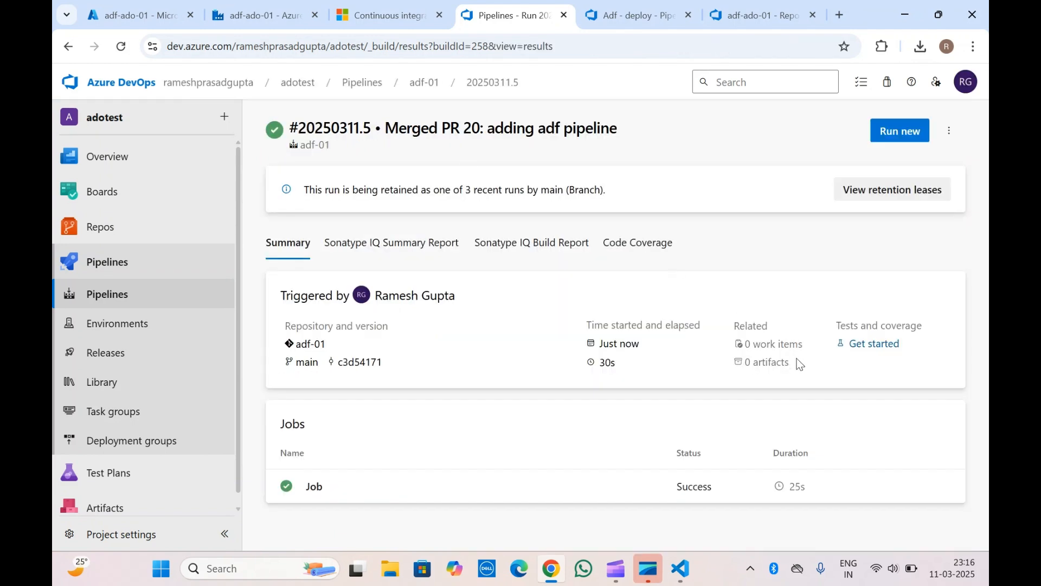
# Inspect the files in the run's published ArmTemplates artifact and return to the run summary
pyautogui.click(766, 369)
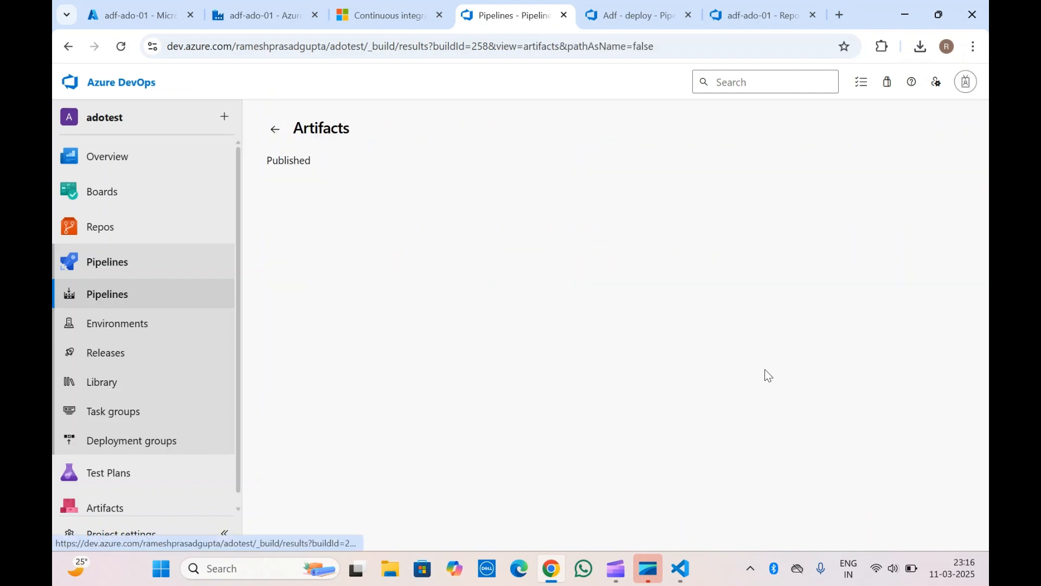
pyautogui.click(286, 239)
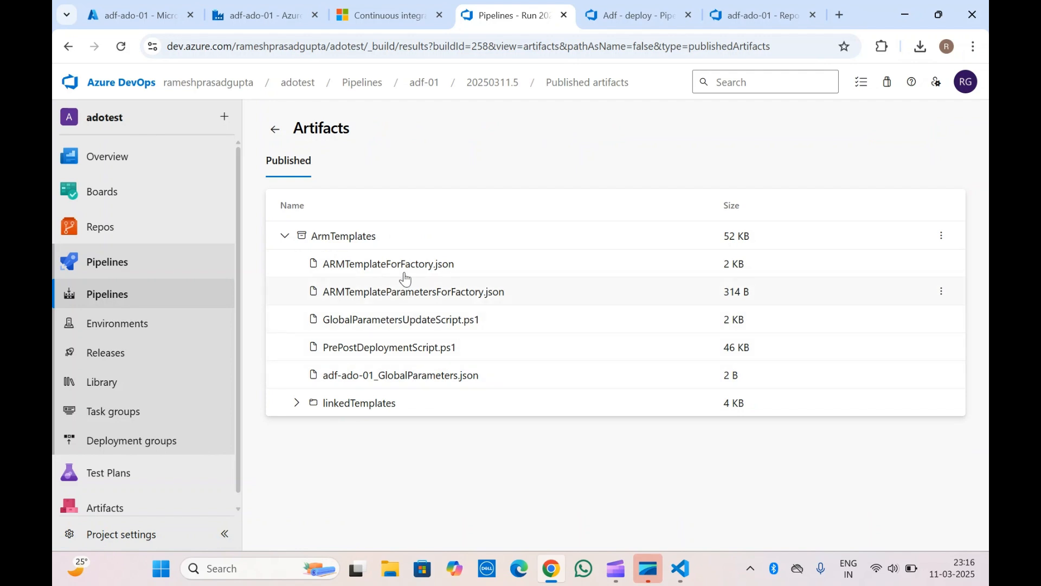
pyautogui.click(275, 129)
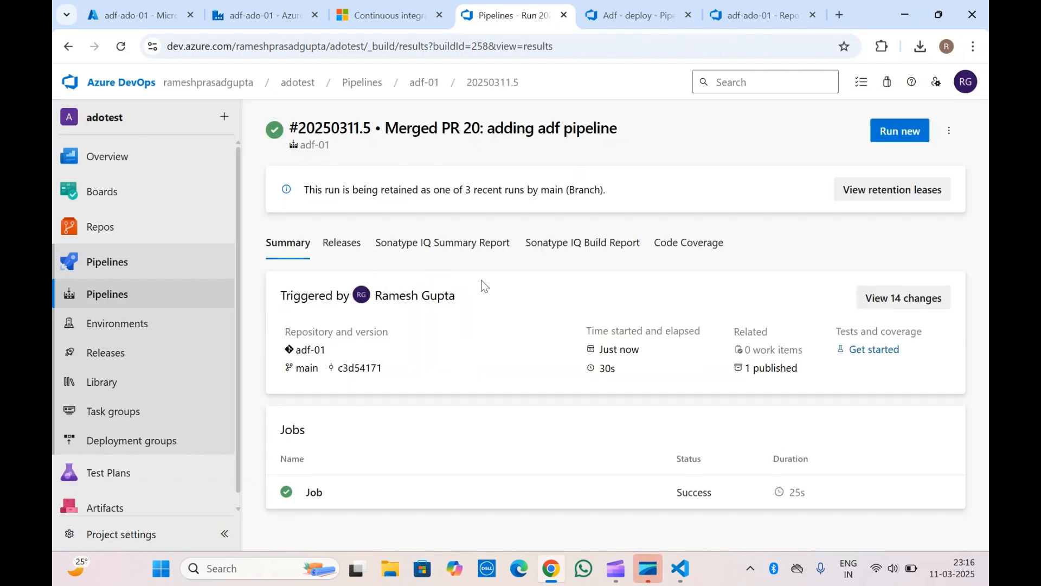
# Open Release-1 of the Adf - deploy release pipeline
pyautogui.click(618, 12)
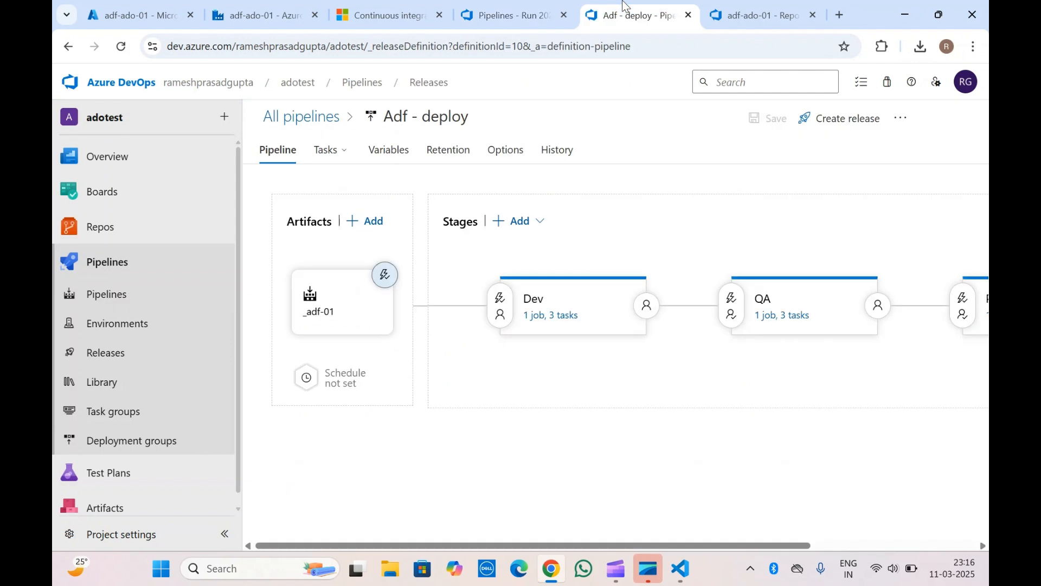
pyautogui.click(125, 353)
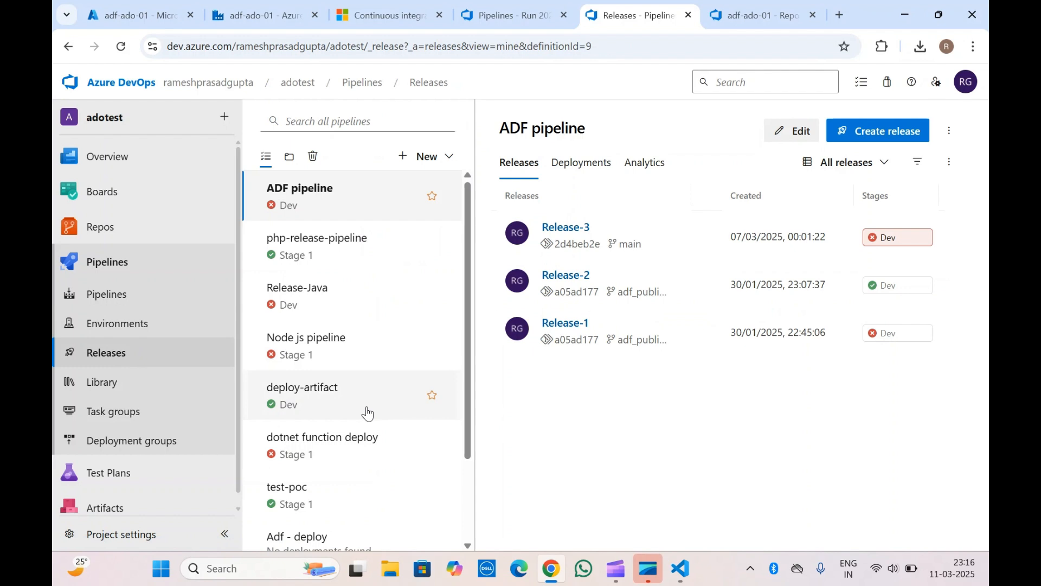
pyautogui.scroll(-2, 365, 412)
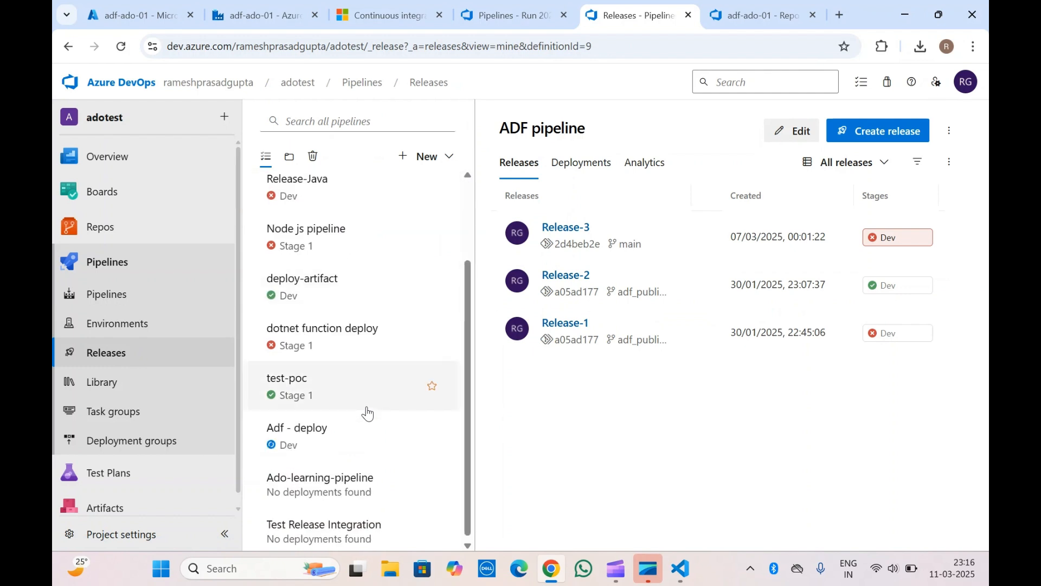
pyautogui.click(315, 442)
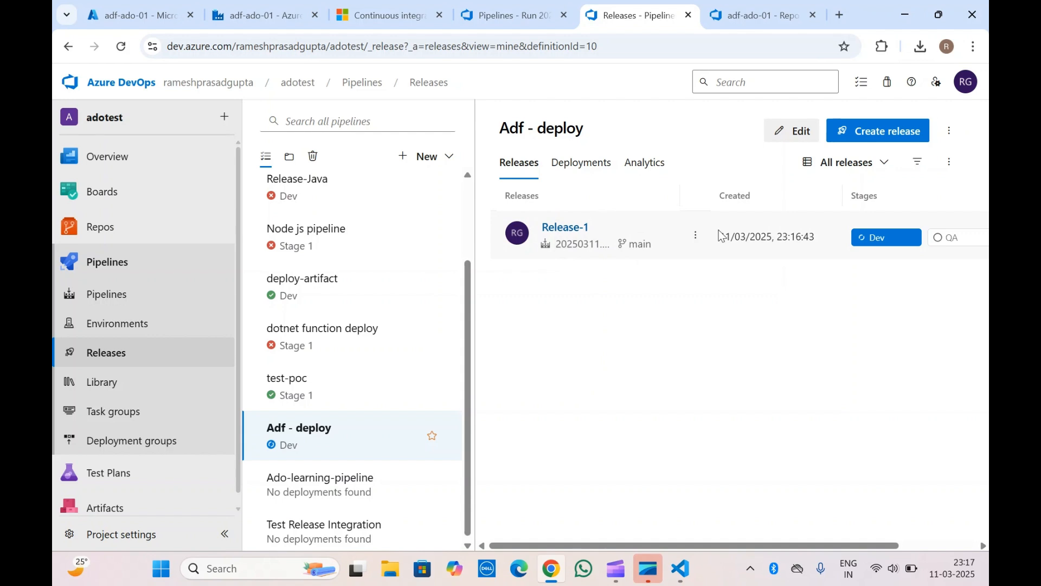
pyautogui.click(566, 230)
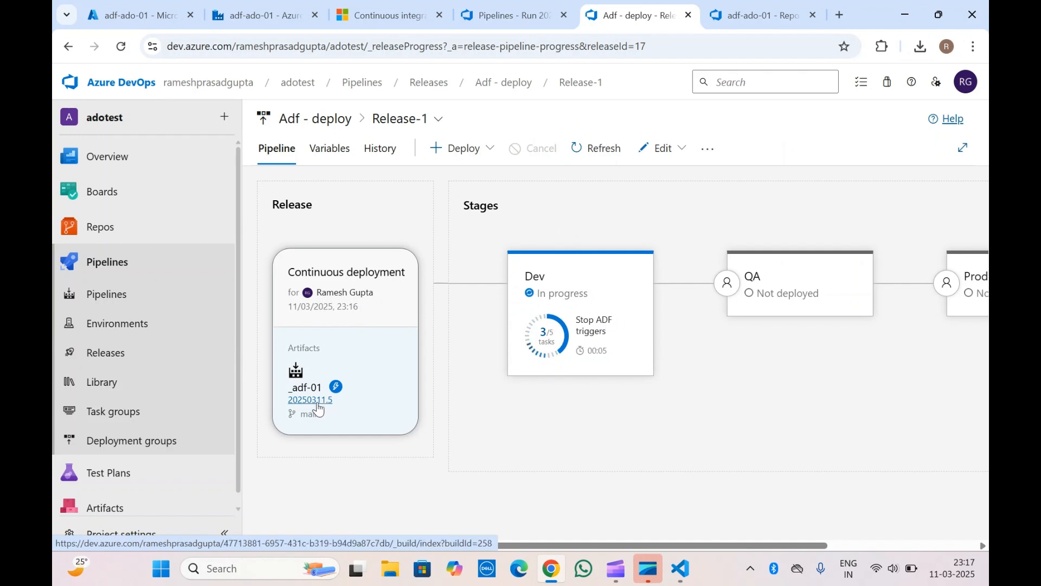
# Compare the build run's number with the _adf-01 artifact version used by Release-1
pyautogui.click(542, 8)
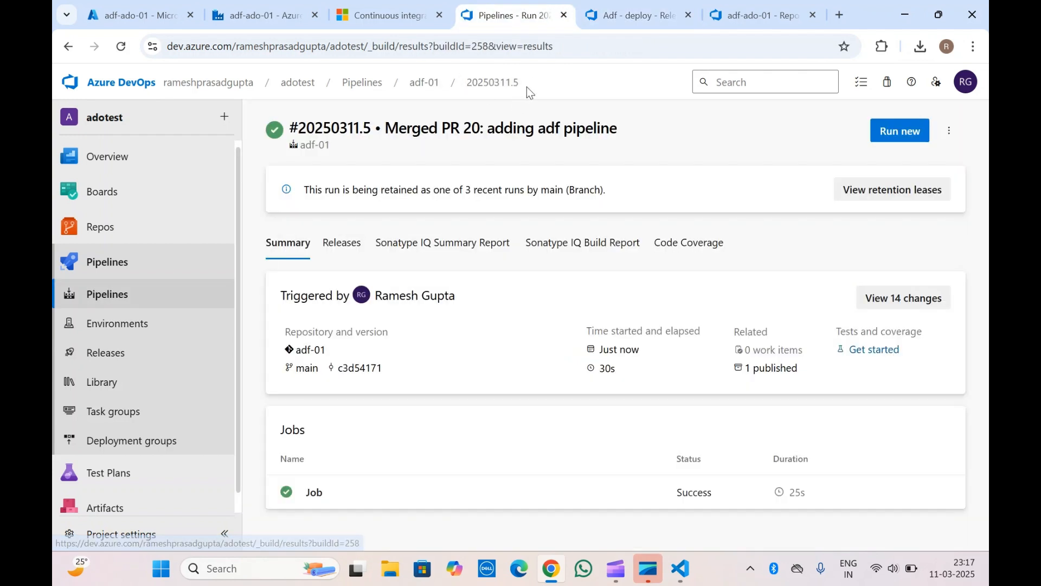
pyautogui.doubleClick(328, 128)
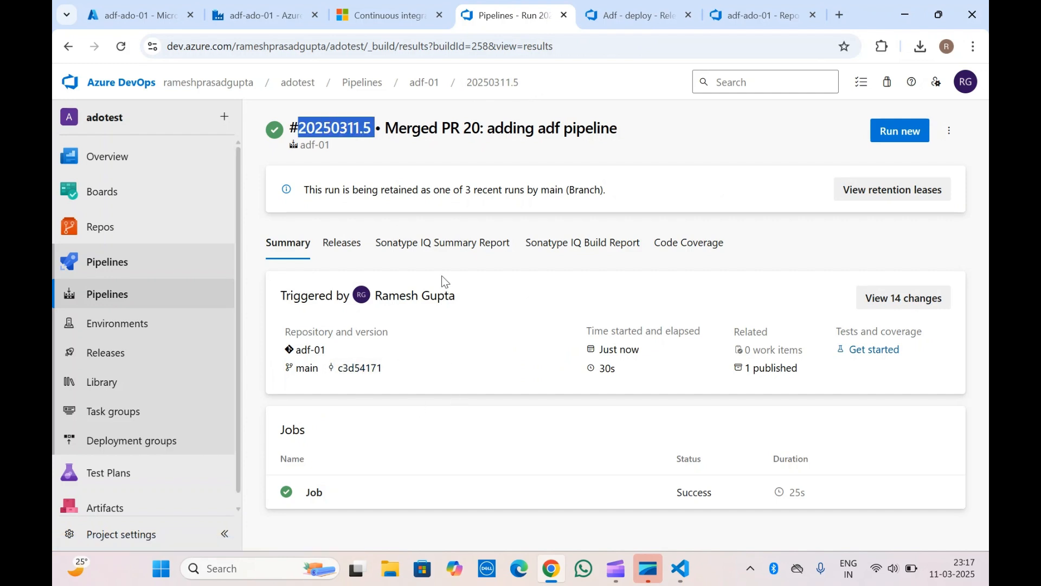
pyautogui.click(632, 15)
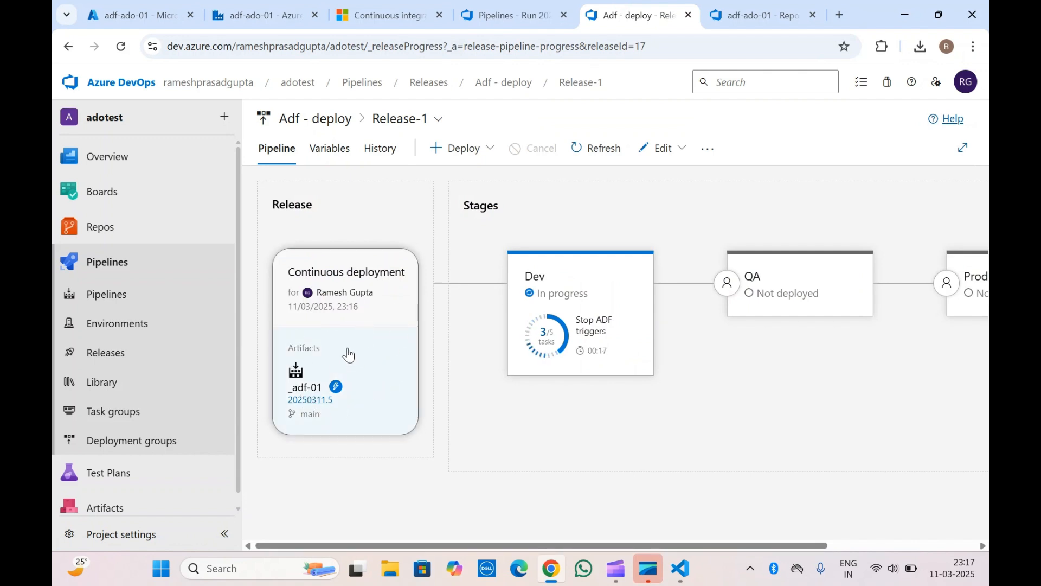
# Examine the Dev stage's agent job logs in Release-1, including the full log of the Stop ADF triggers task
pyautogui.moveTo(596, 336)
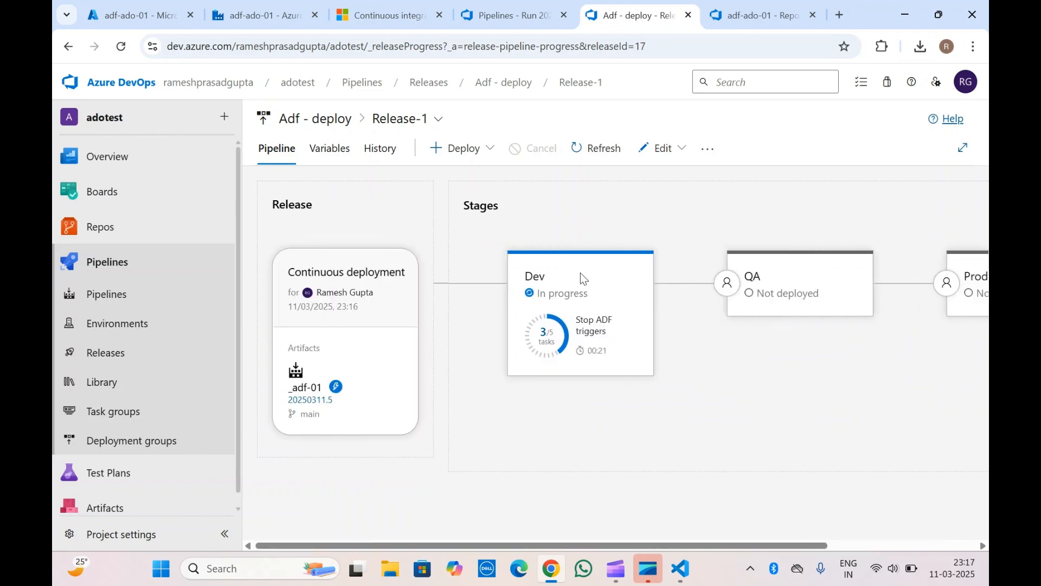
pyautogui.moveTo(580, 273)
pyautogui.click(623, 390)
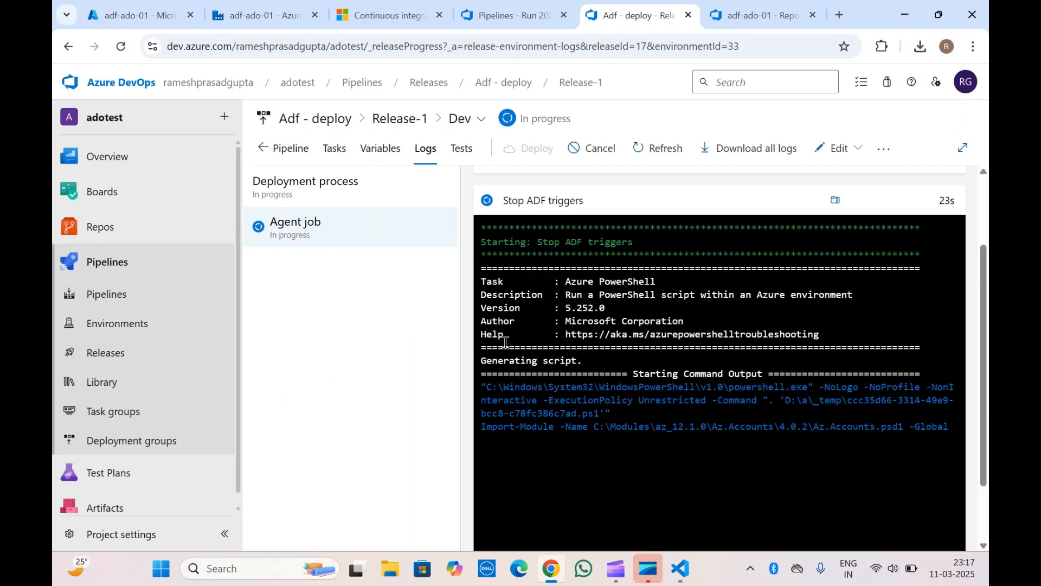
pyautogui.scroll(2, 504, 342)
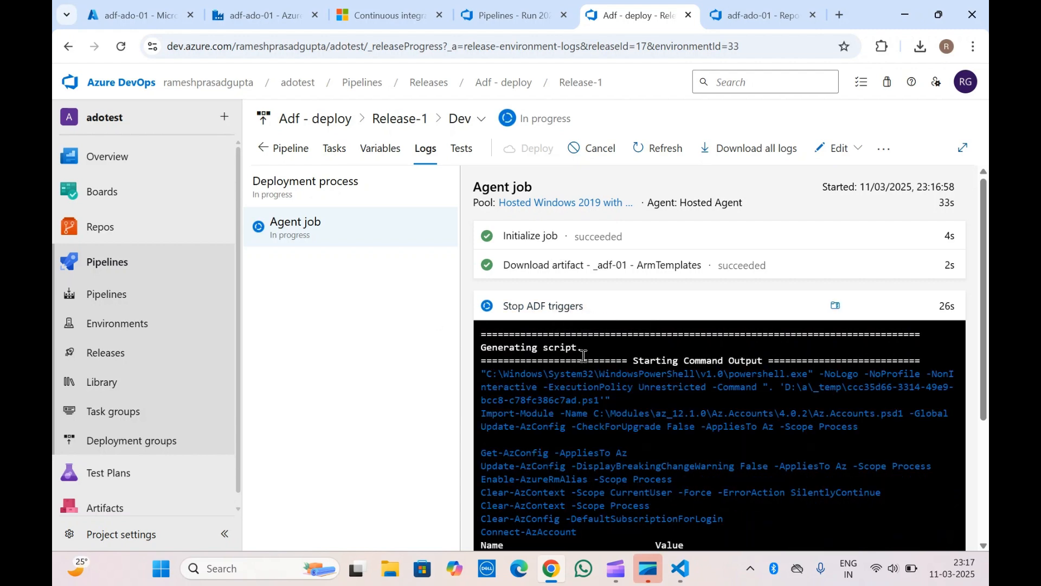
pyautogui.scroll(-3, 528, 418)
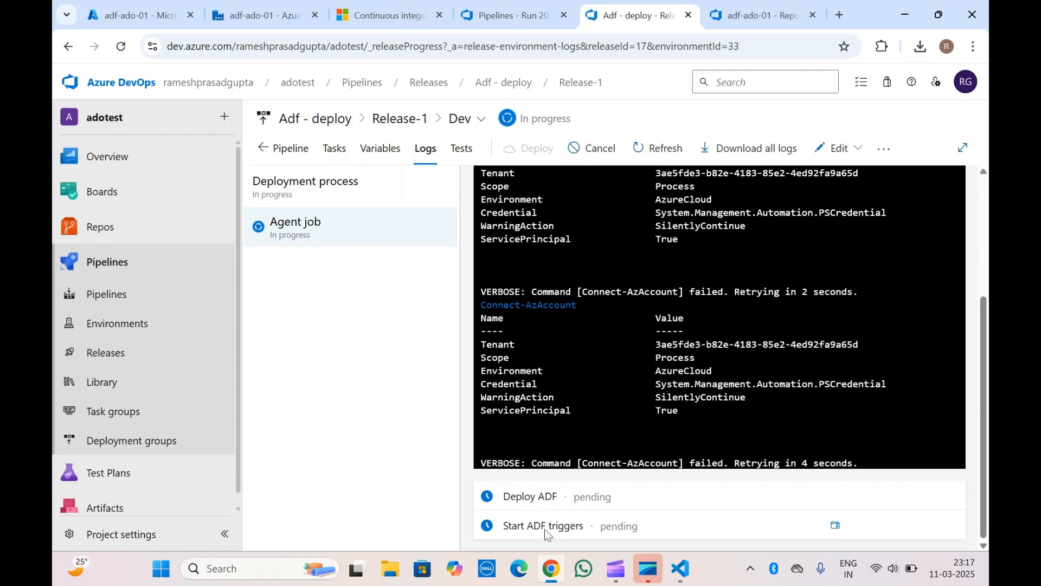
pyautogui.scroll(5, 535, 357)
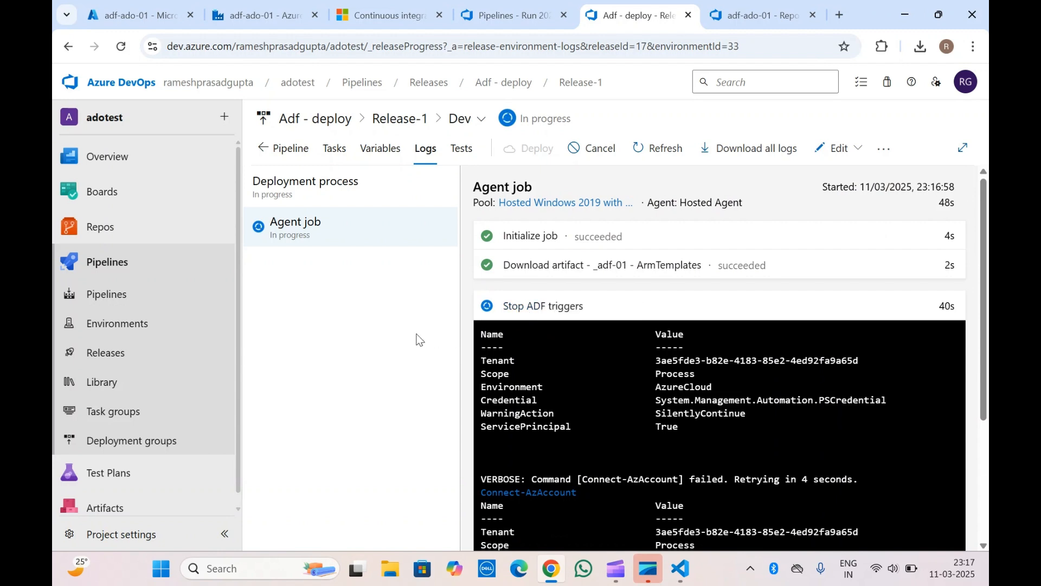
pyautogui.click(515, 317)
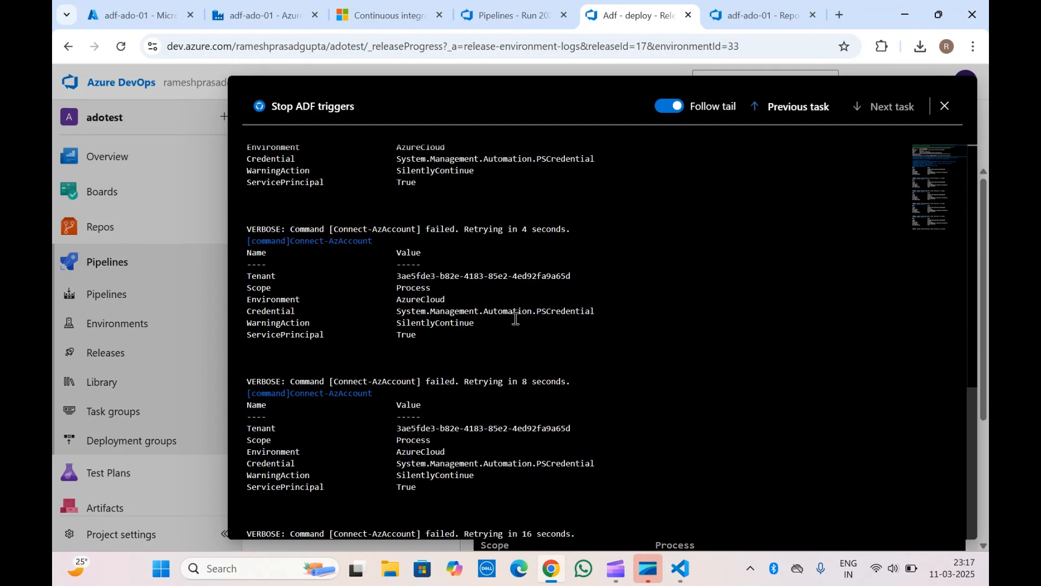
pyautogui.scroll(10, 515, 318)
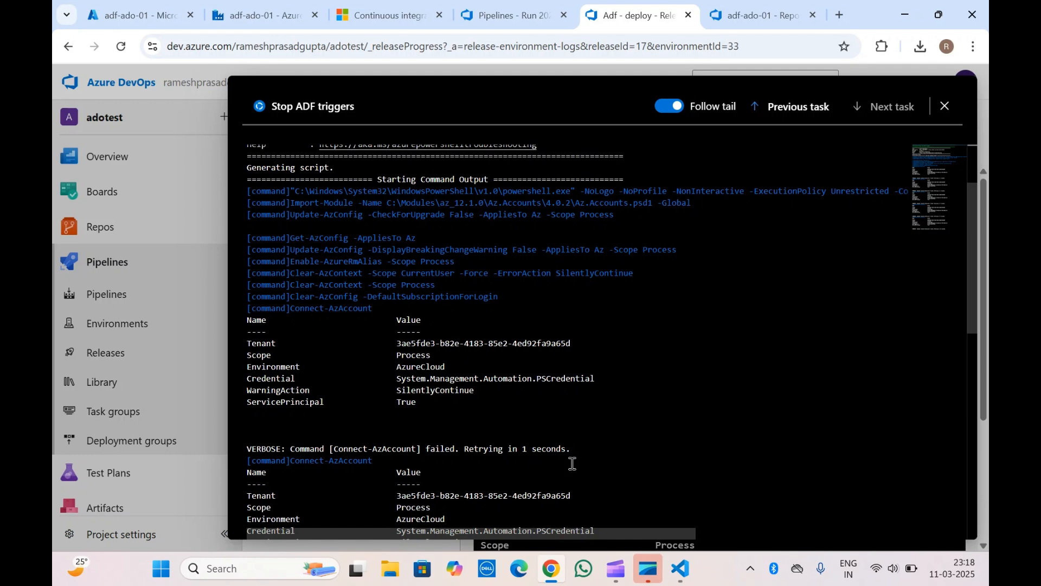
pyautogui.click(944, 106)
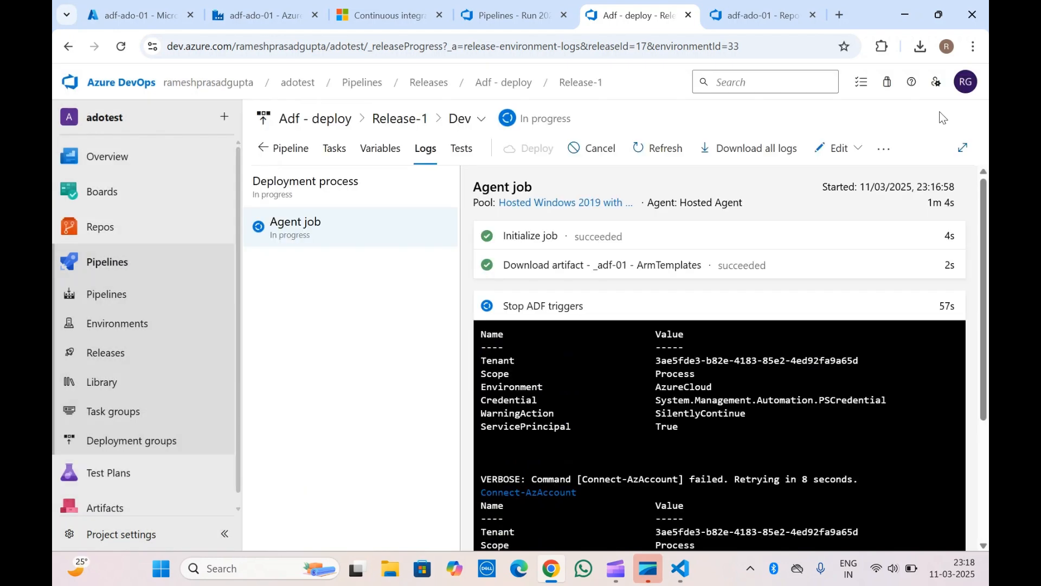
# Cancel the Release-1 deployment to Dev without a comment and reload the page
pyautogui.click(614, 149)
pyautogui.click(594, 372)
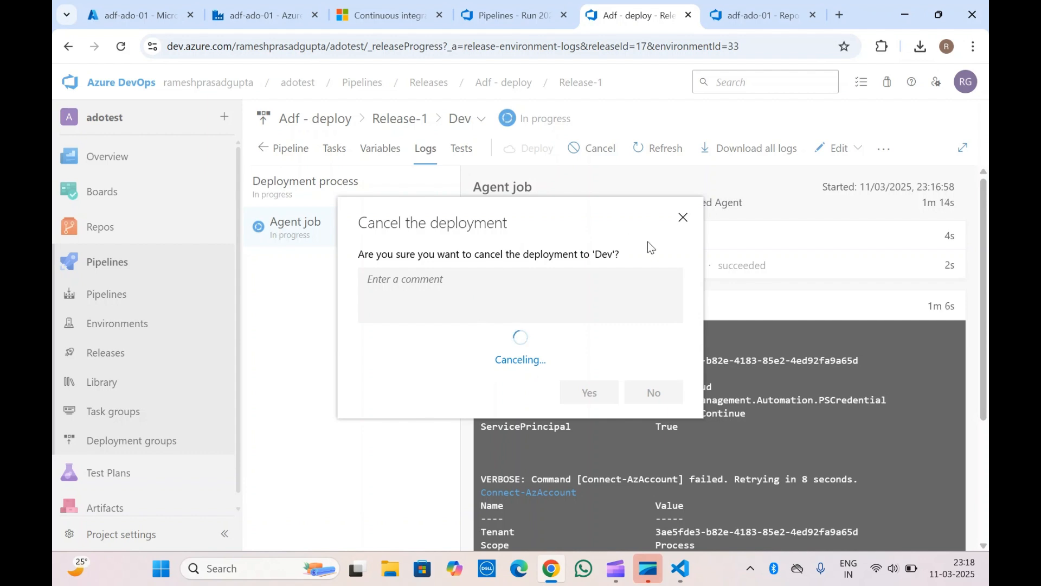
pyautogui.click(120, 46)
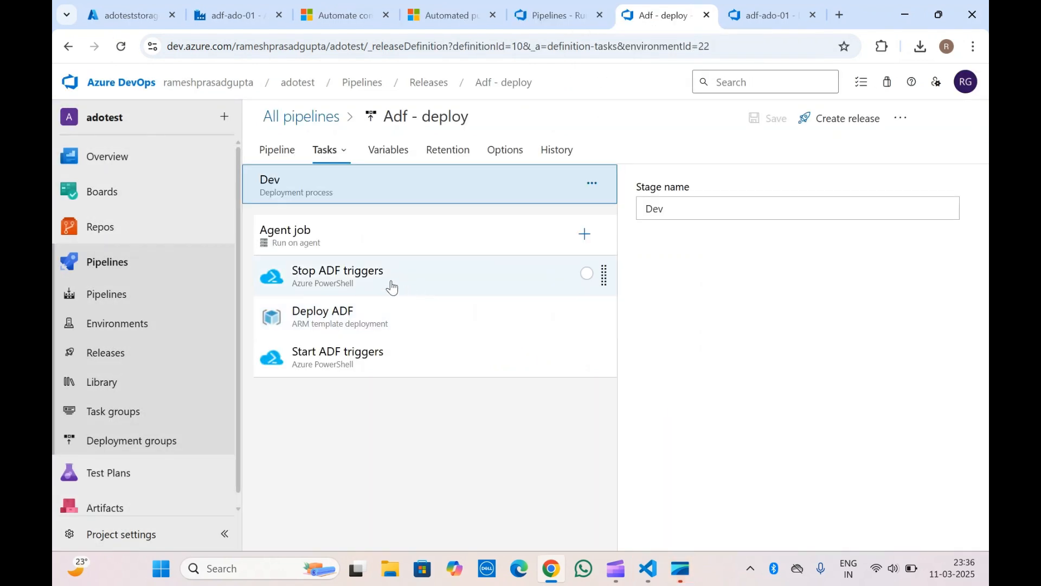
# Review the Dev stage's Stop ADF triggers and Start ADF triggers task settings, including the advanced options of Stop ADF triggers
pyautogui.click(392, 288)
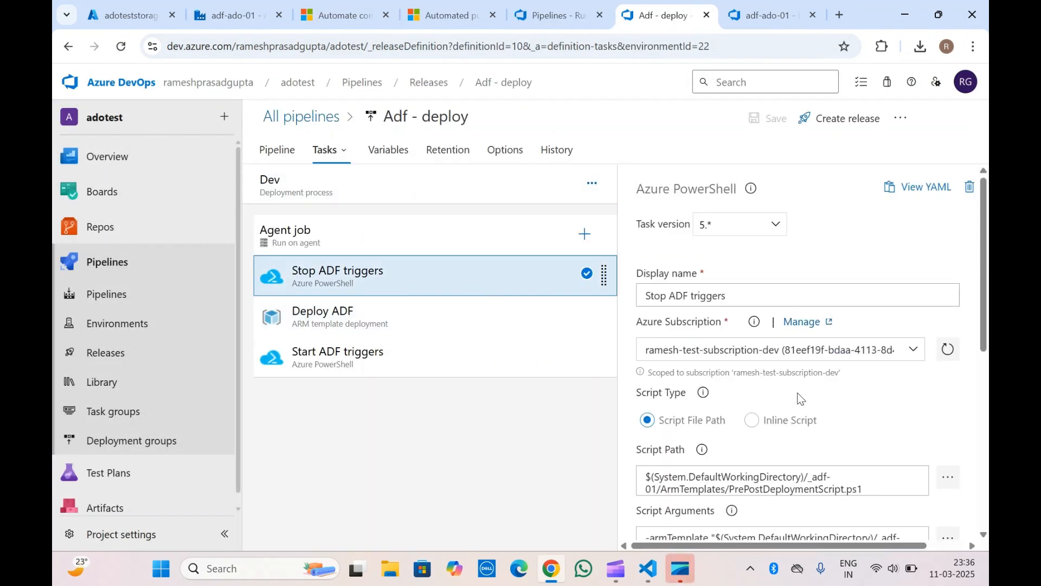
pyautogui.scroll(-3, 795, 405)
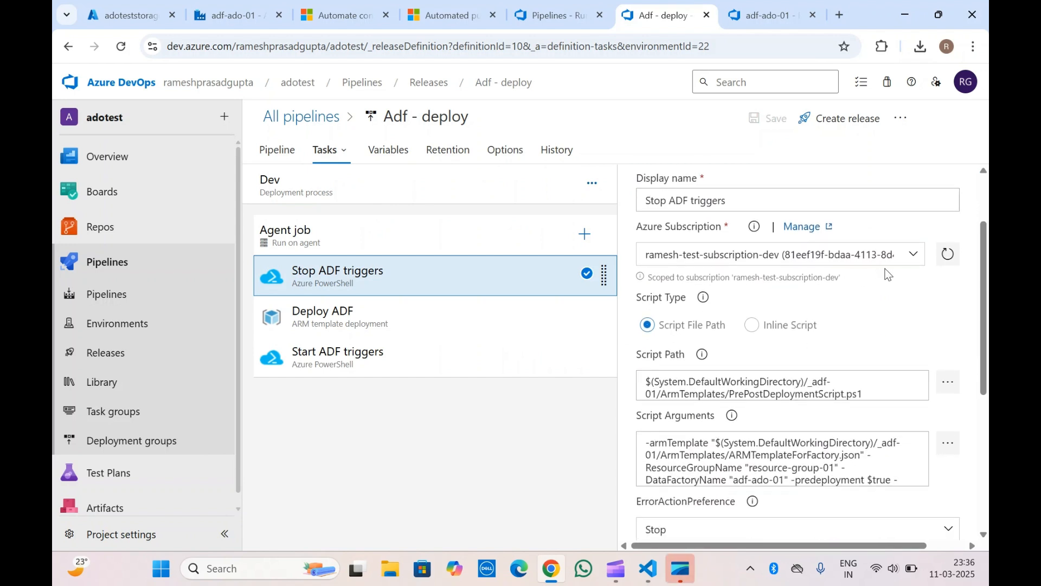
pyautogui.click(484, 363)
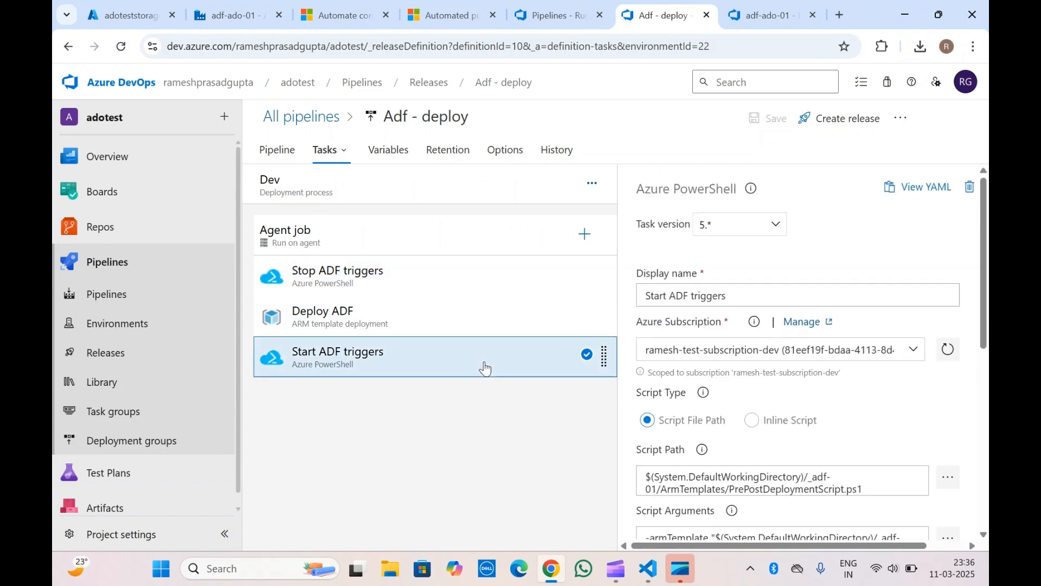
pyautogui.click(444, 279)
pyautogui.scroll(-3, 702, 332)
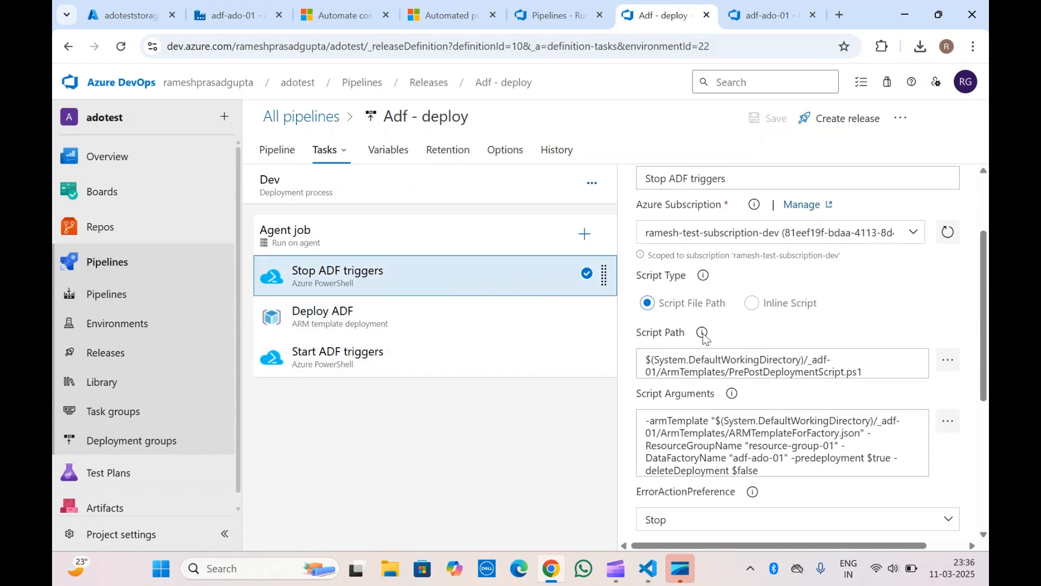
pyautogui.scroll(-3, 704, 337)
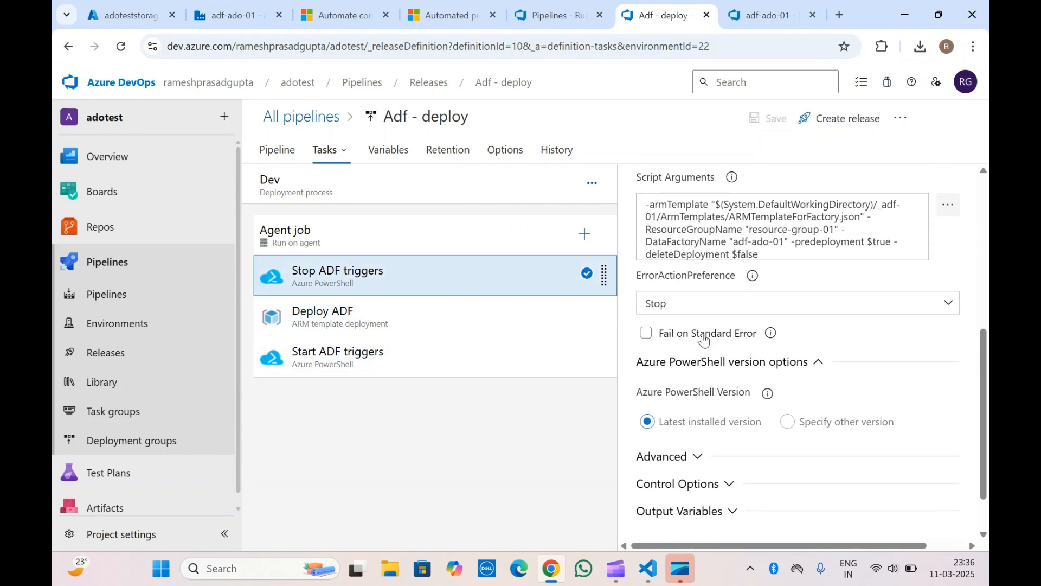
pyautogui.scroll(-1, 703, 339)
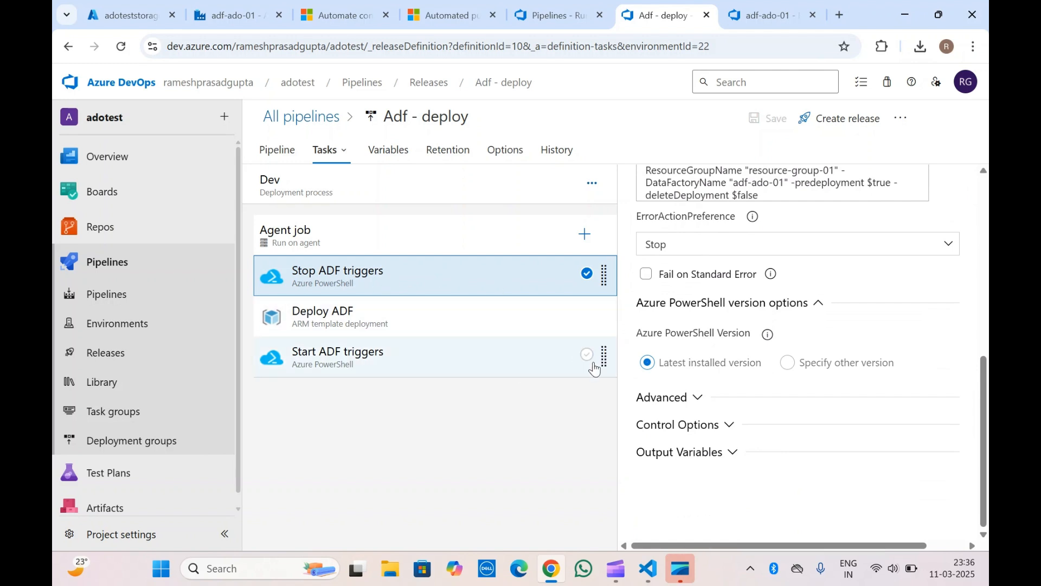
pyautogui.click(664, 401)
pyautogui.scroll(-2, 665, 410)
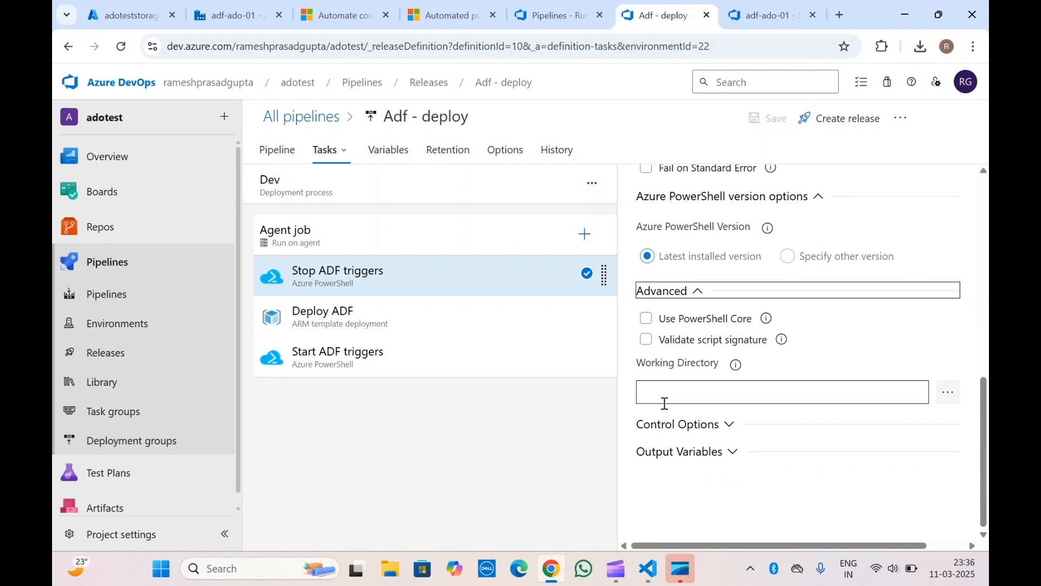
# Enable Use PowerShell Core in the advanced options of the Dev stage's Stop ADF triggers and Start ADF triggers tasks
pyautogui.click(649, 321)
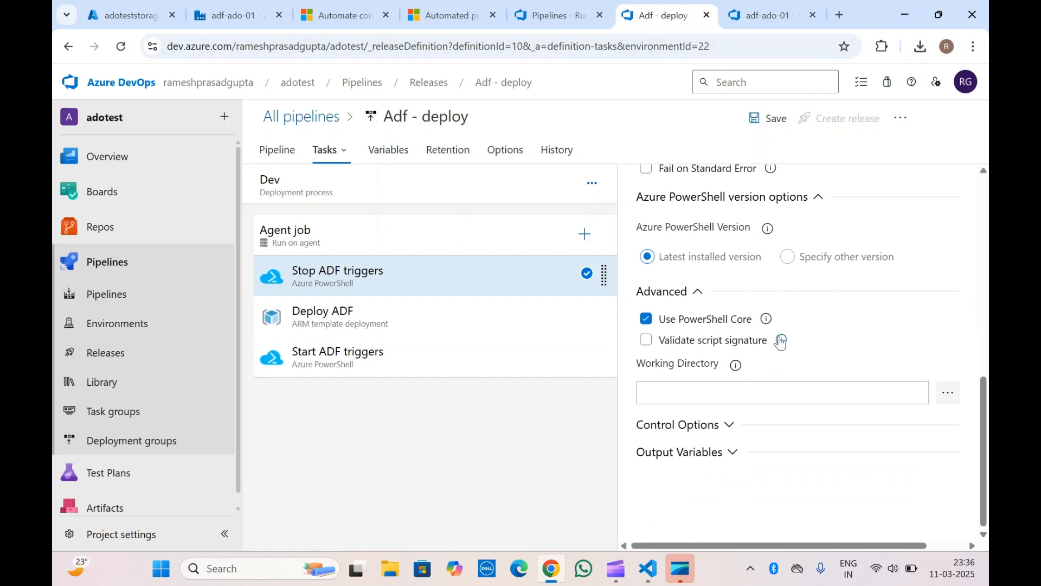
pyautogui.click(436, 361)
pyautogui.scroll(-10, 710, 369)
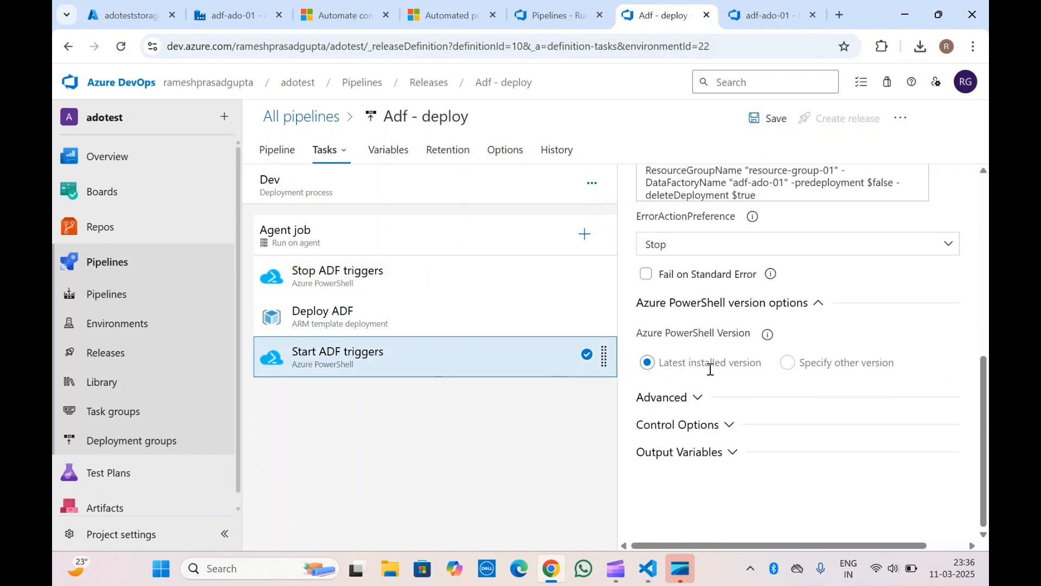
pyautogui.click(659, 396)
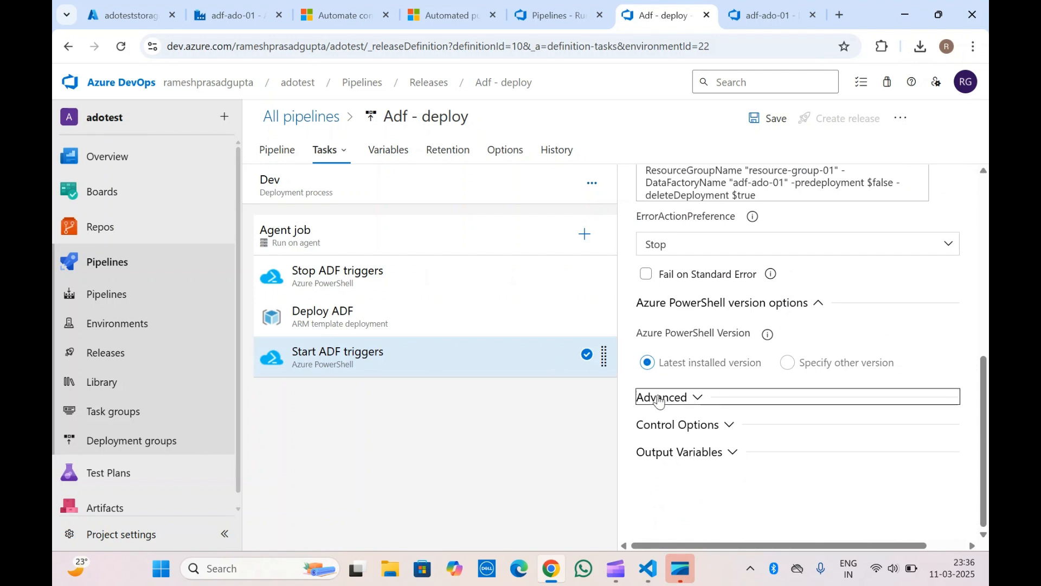
pyautogui.click(647, 318)
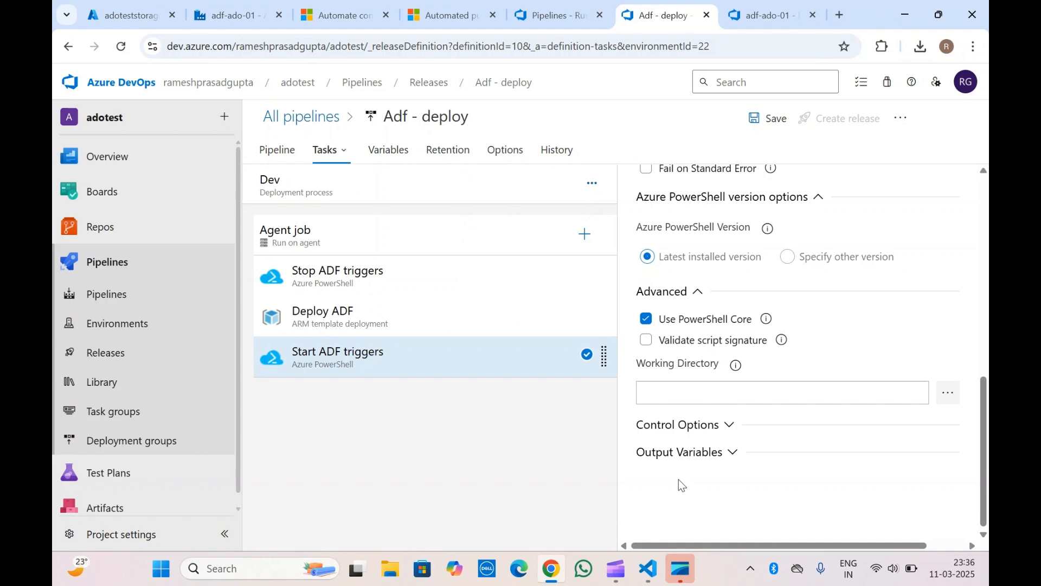
pyautogui.scroll(10, 724, 302)
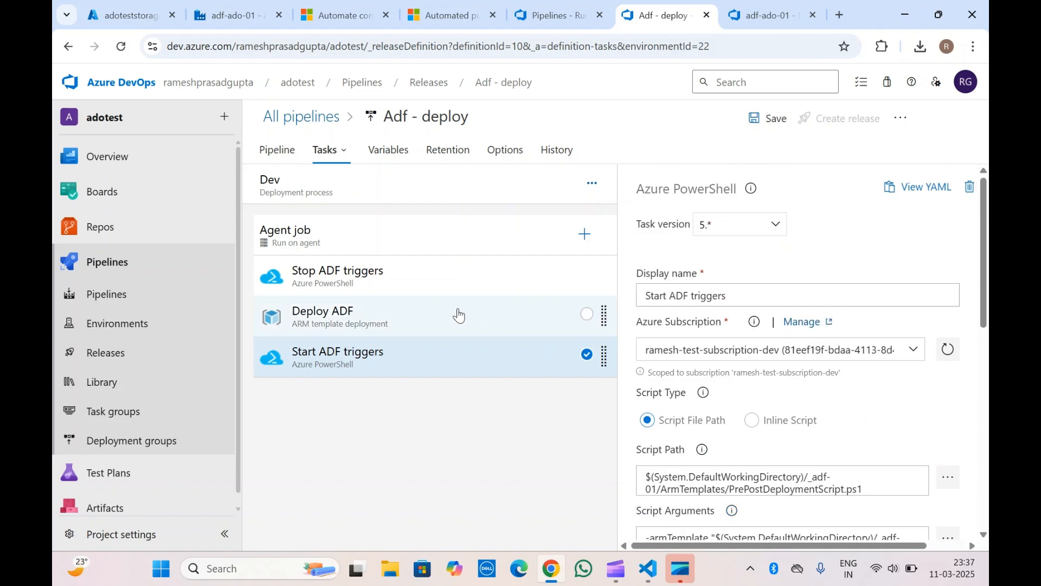
# Select the zyx connection string placeholder in the Dev Deploy ADF override template parameters and copy adoteststorage's key1 connection string from the Azure portal
pyautogui.click(412, 281)
pyautogui.click(389, 327)
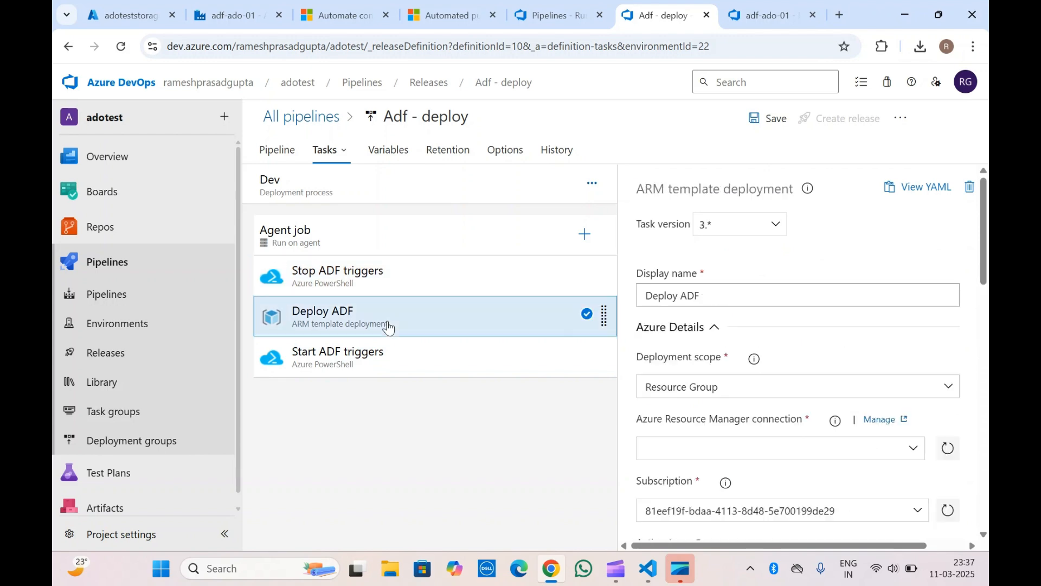
pyautogui.scroll(-5, 681, 337)
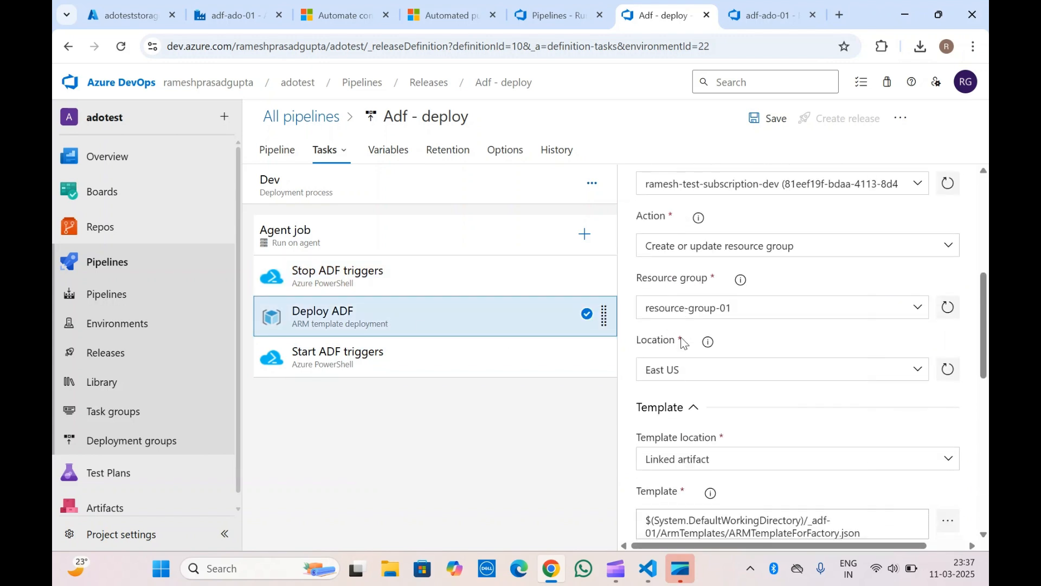
pyautogui.scroll(-8, 681, 336)
pyautogui.scroll(-1, 682, 338)
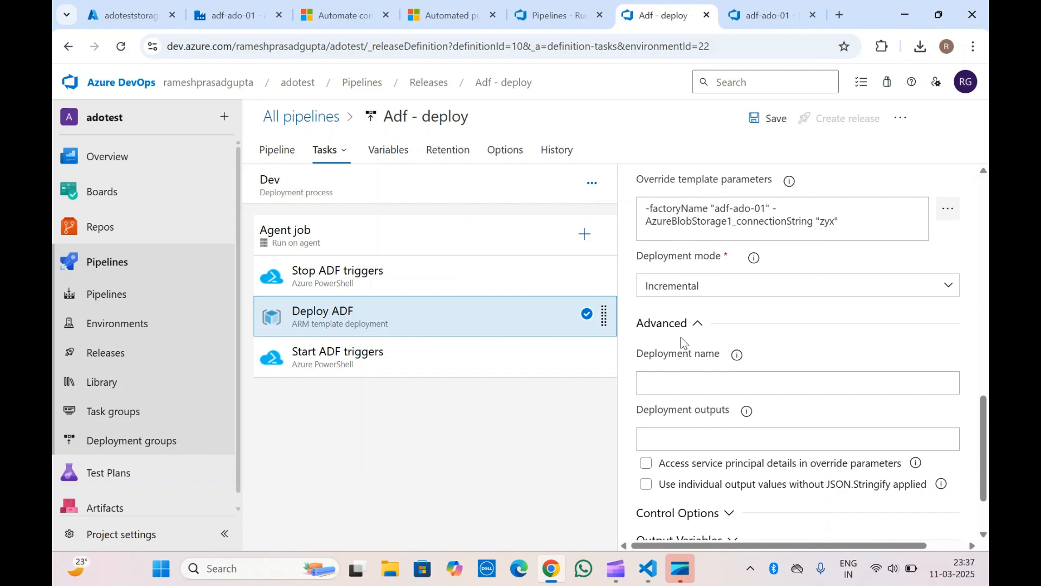
pyautogui.scroll(2, 775, 310)
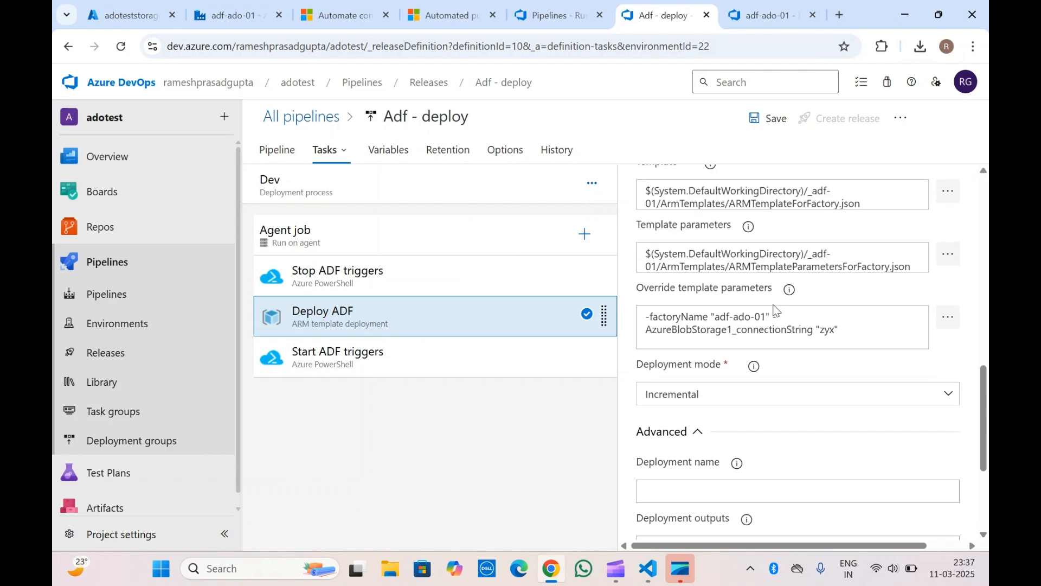
pyautogui.click(686, 335)
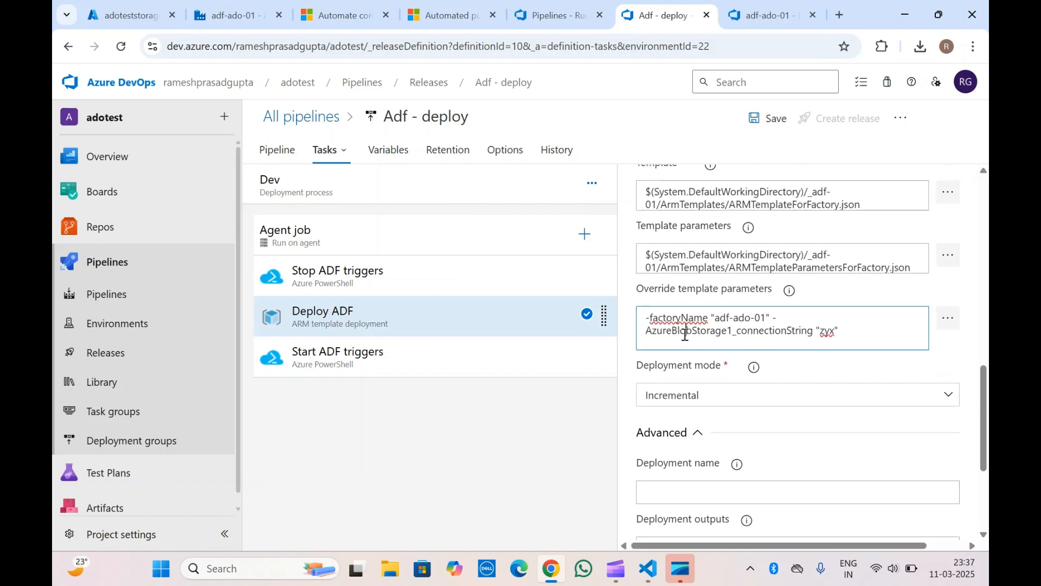
pyautogui.doubleClick(829, 330)
pyautogui.click(125, 15)
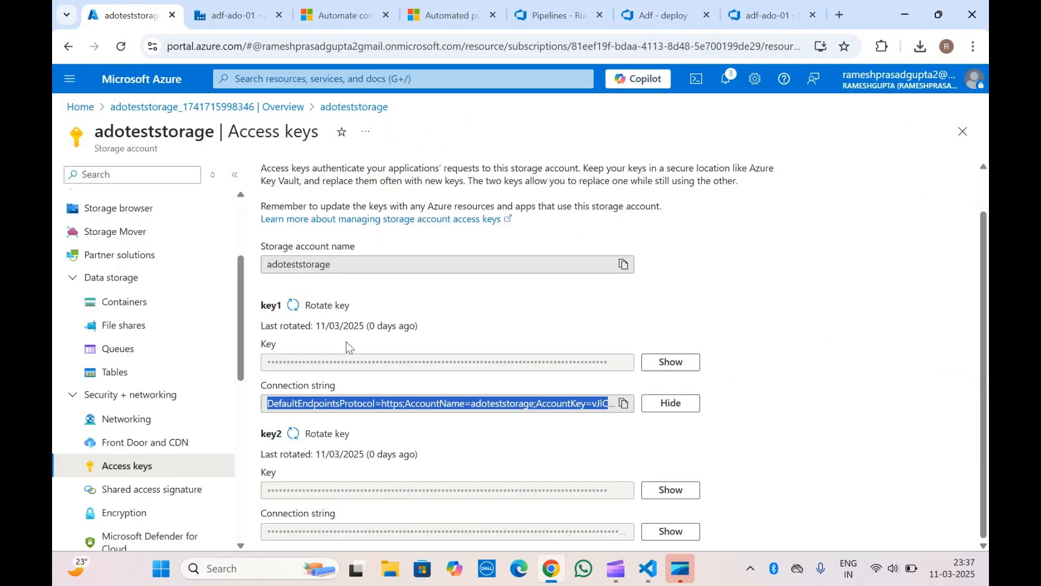
pyautogui.click(443, 327)
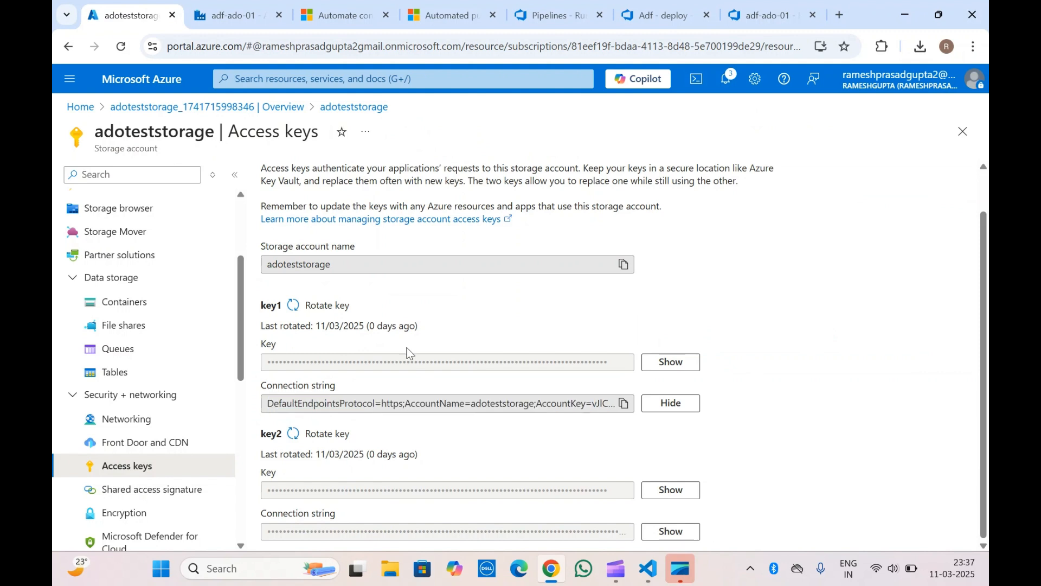
pyautogui.click(625, 404)
# Paste the storage connection string over the zyx value of AzureBlobStorage1_connectionString in Deploy ADF and save the release pipeline without a comment
pyautogui.click(551, 16)
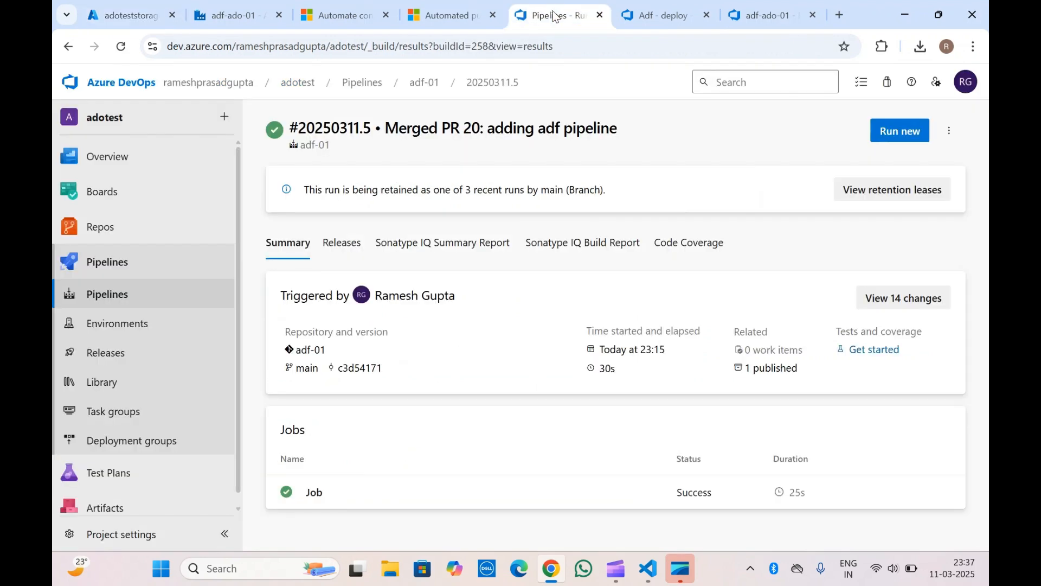
pyautogui.click(654, 5)
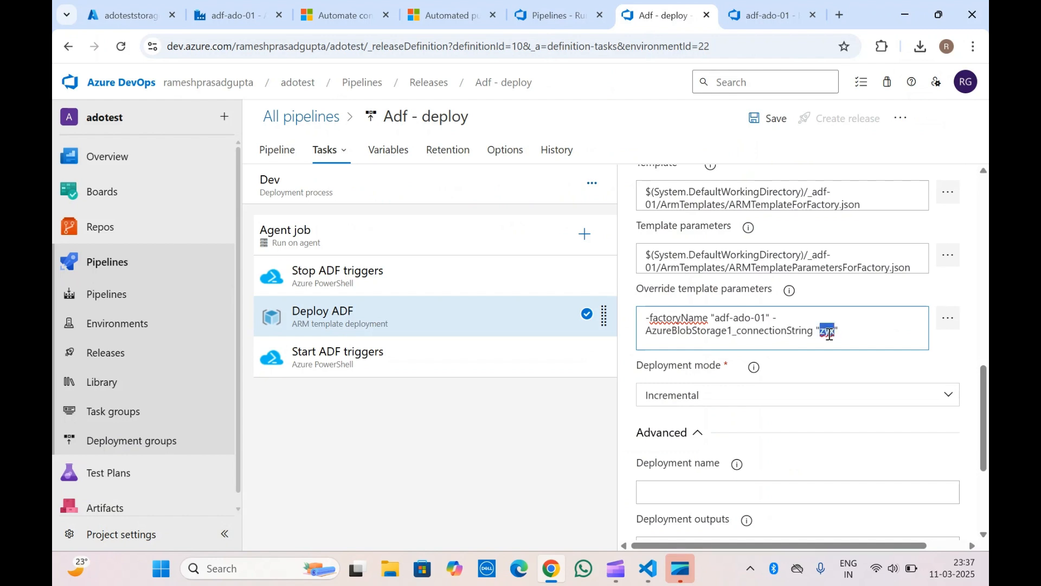
pyautogui.hotkey('ctrl', 'v')
pyautogui.scroll(4, 829, 334)
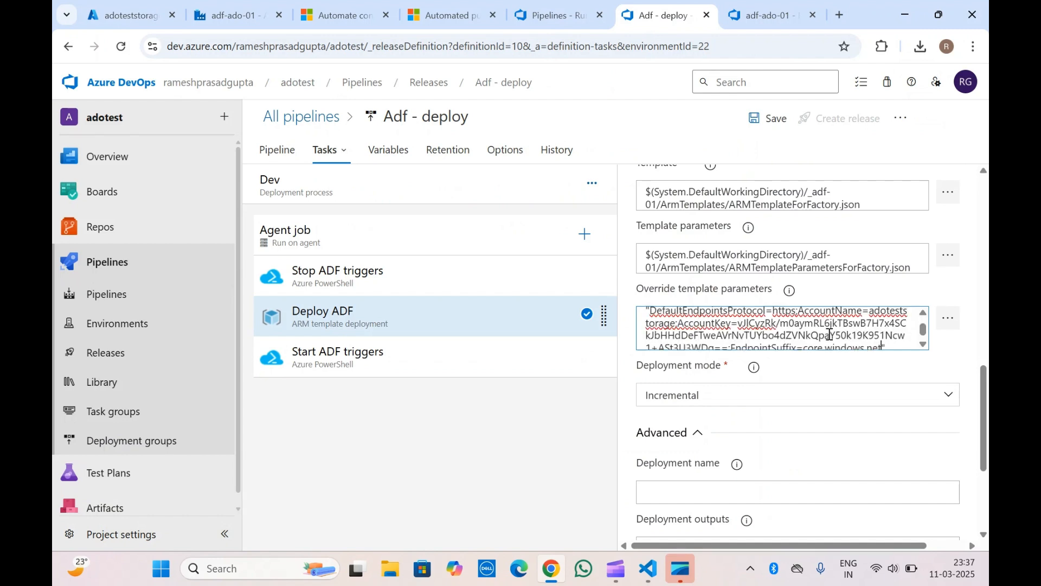
pyautogui.scroll(-1, 829, 335)
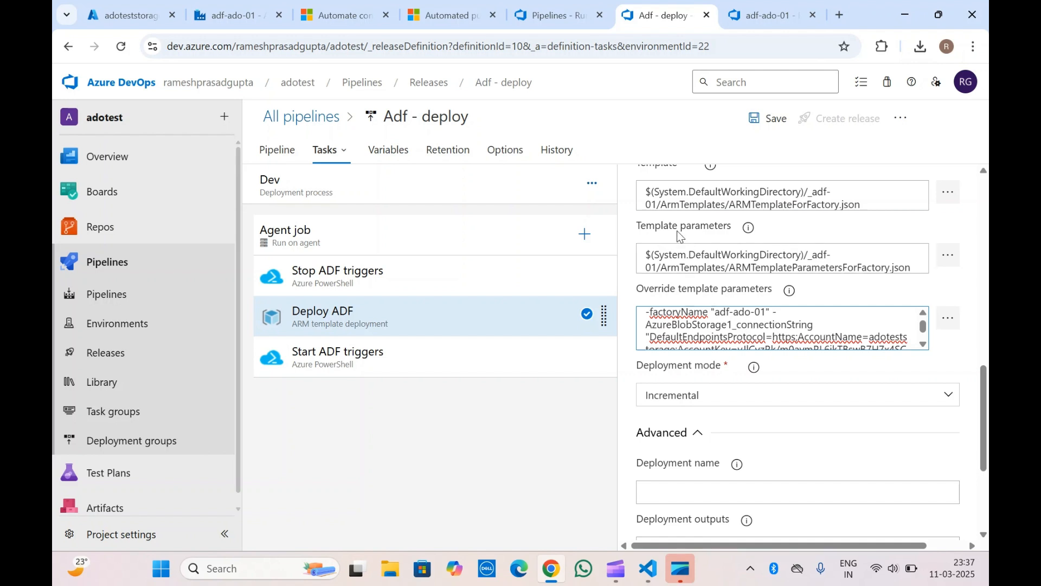
pyautogui.click(774, 119)
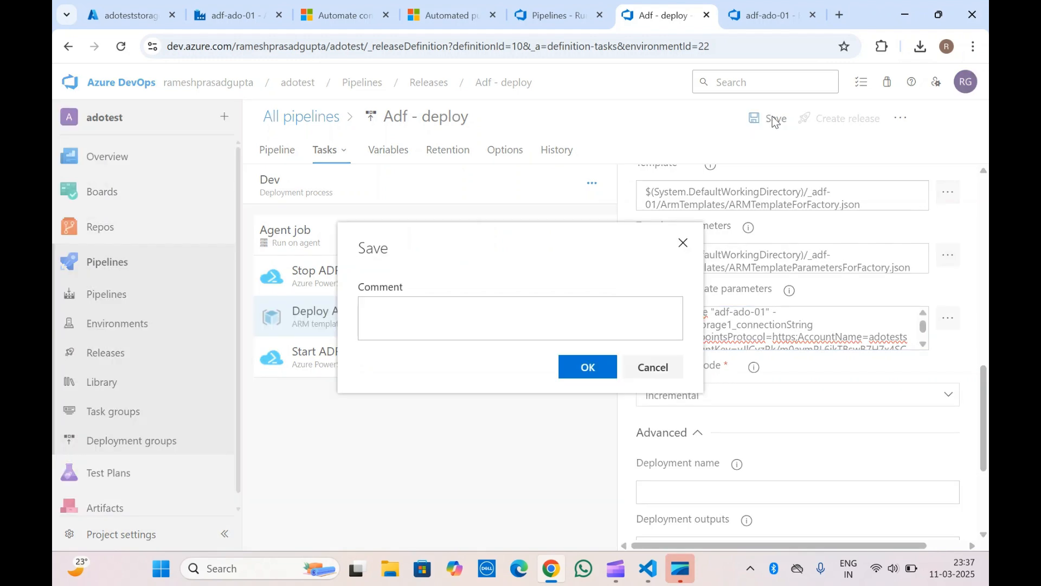
pyautogui.click(585, 362)
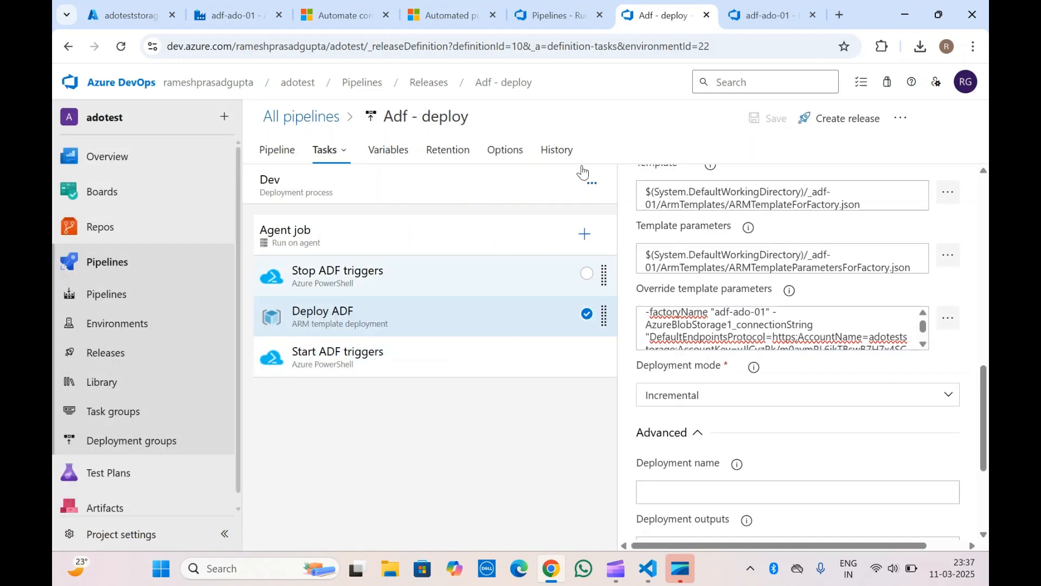
# Start a new manual run of the adf-01 build pipeline on the main branch and open its job log
pyautogui.click(559, 15)
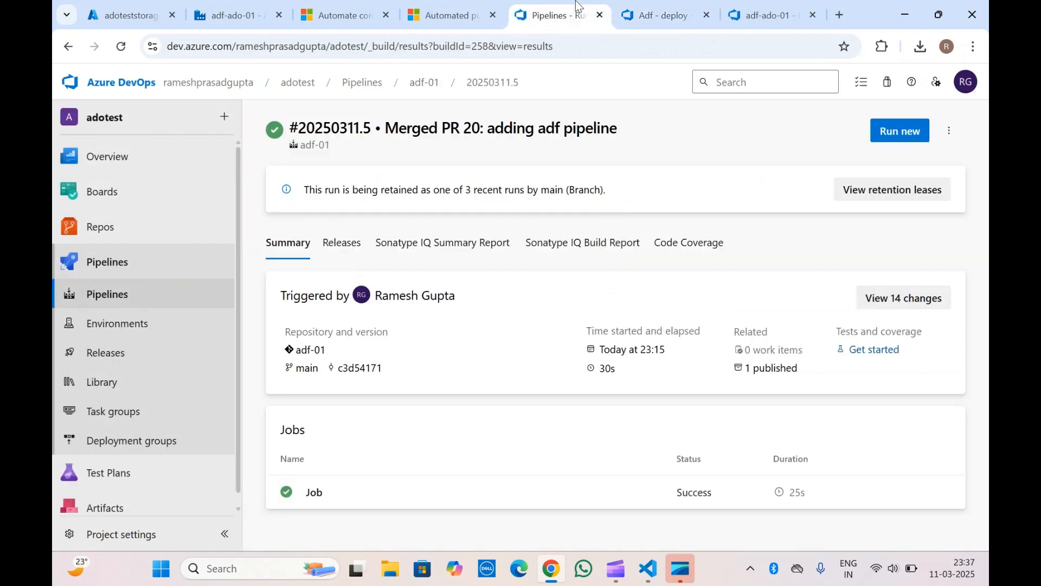
pyautogui.click(898, 135)
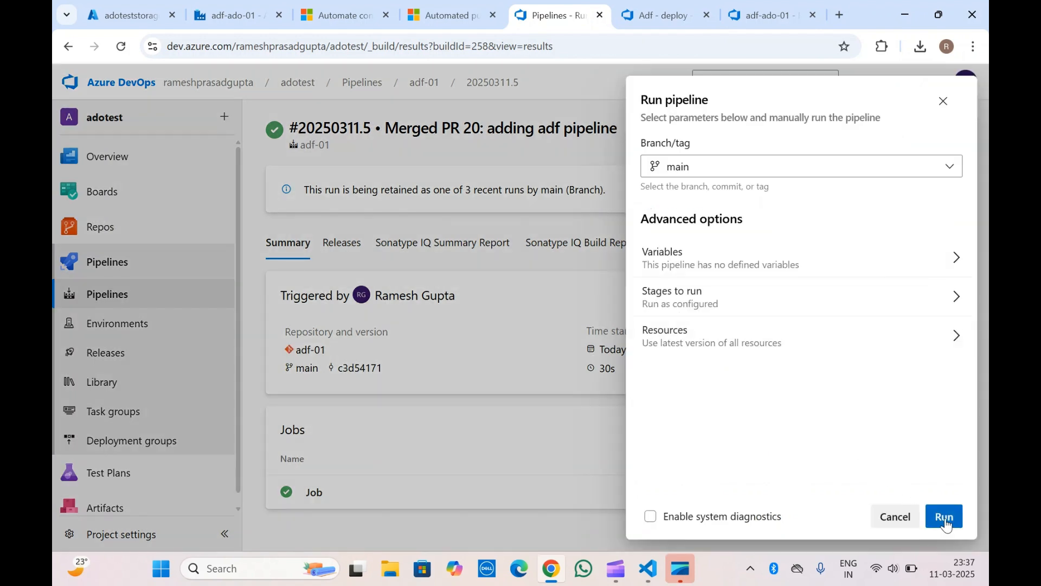
pyautogui.click(952, 515)
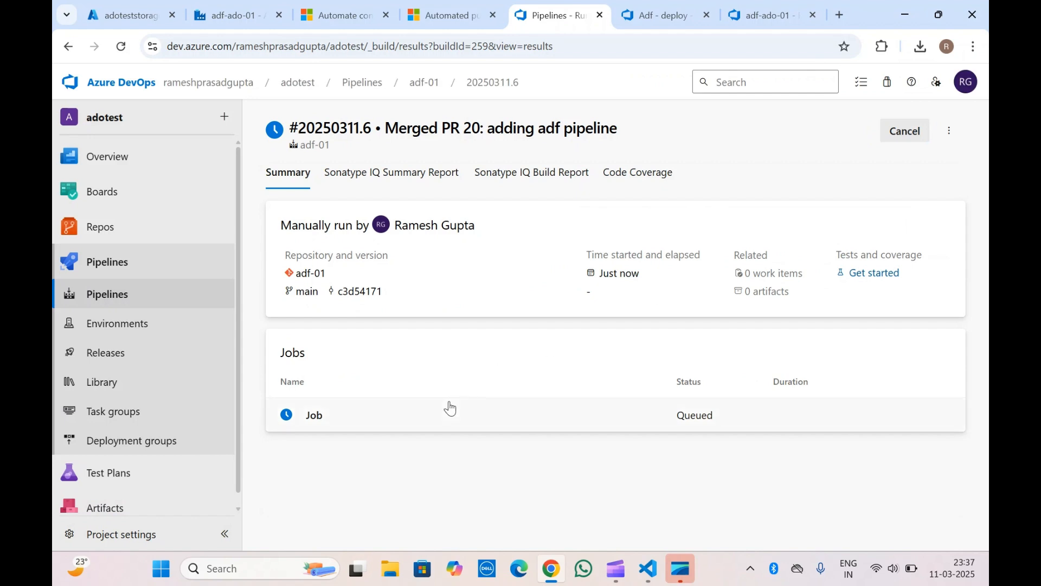
pyautogui.click(450, 408)
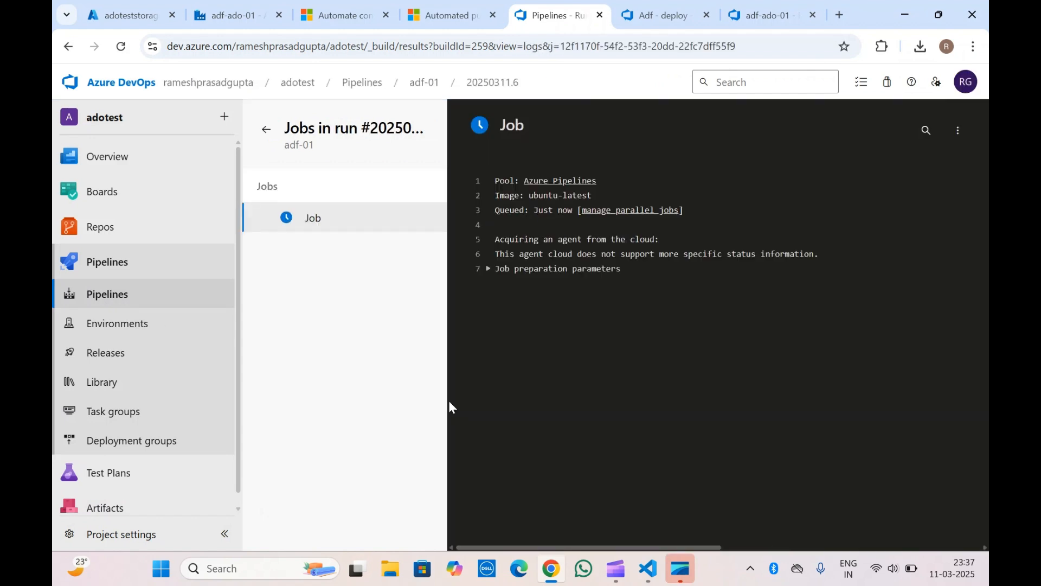
pyautogui.click(422, 82)
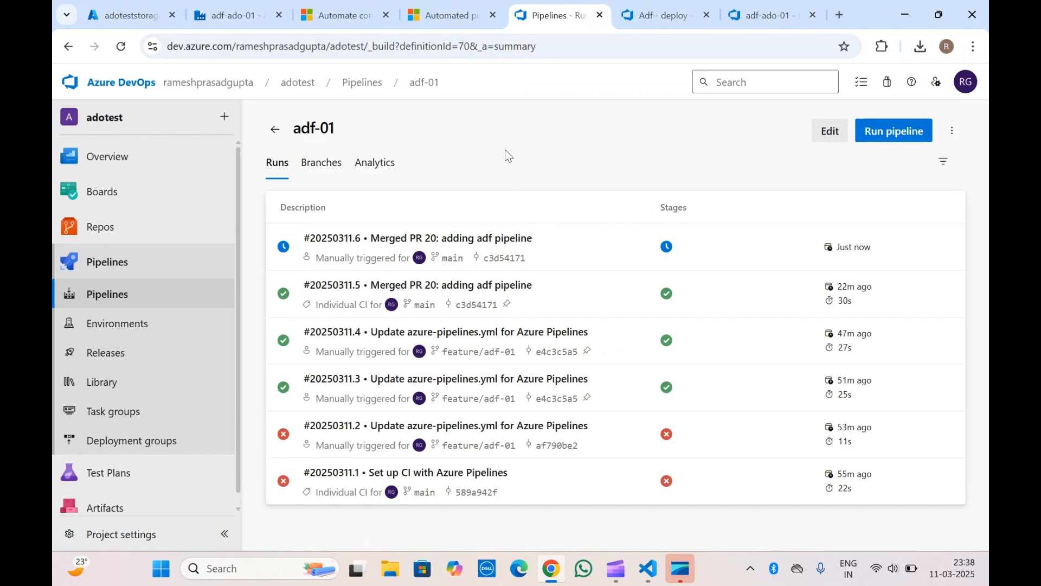
pyautogui.click(664, 253)
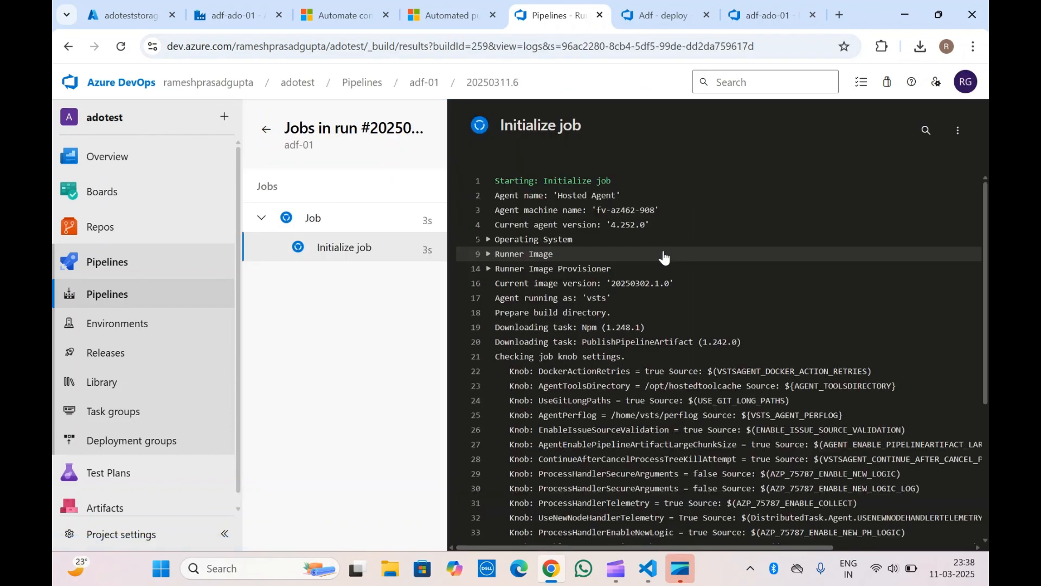
# Review the QA stage's Stop ADF triggers advanced options and its Deploy ADF override template parameters in the Adf - deploy release pipeline
pyautogui.click(662, 4)
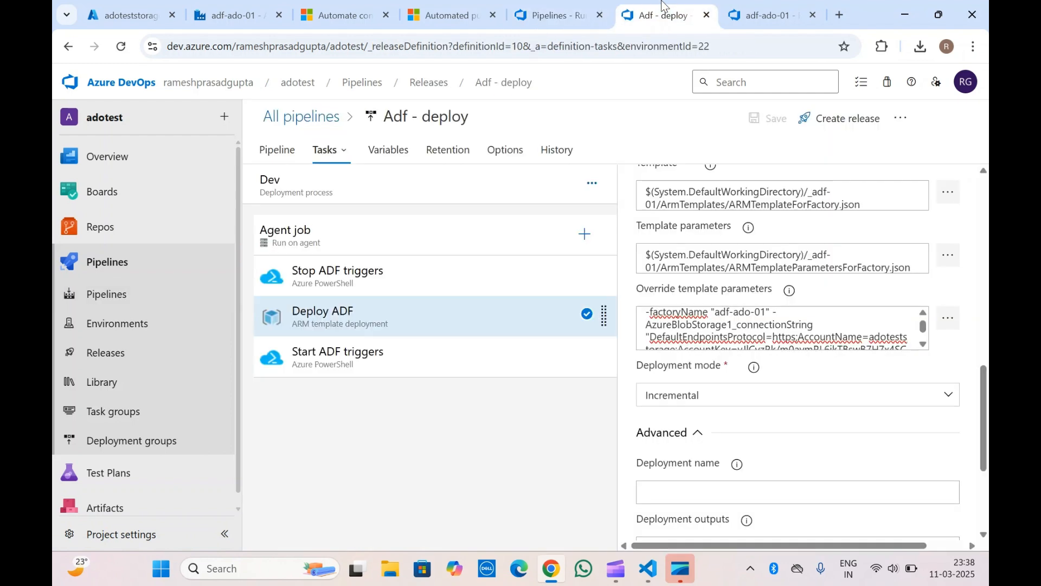
pyautogui.click(412, 284)
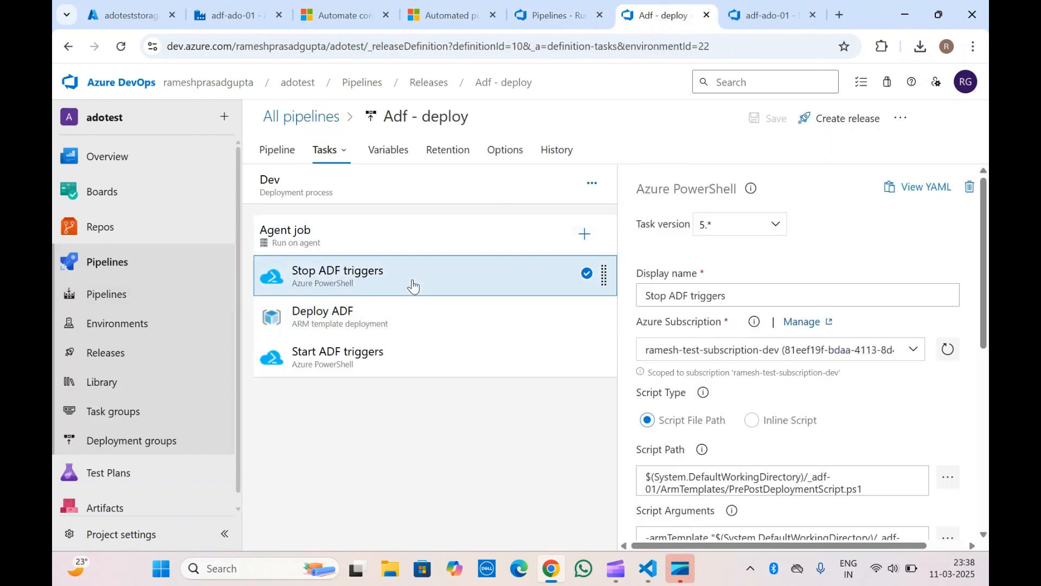
pyautogui.click(330, 154)
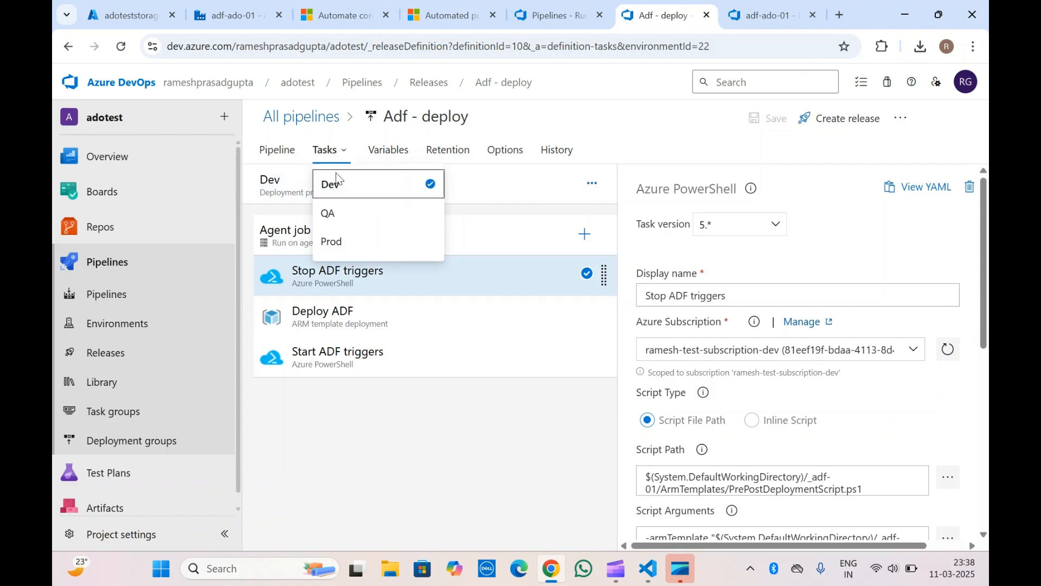
pyautogui.click(341, 216)
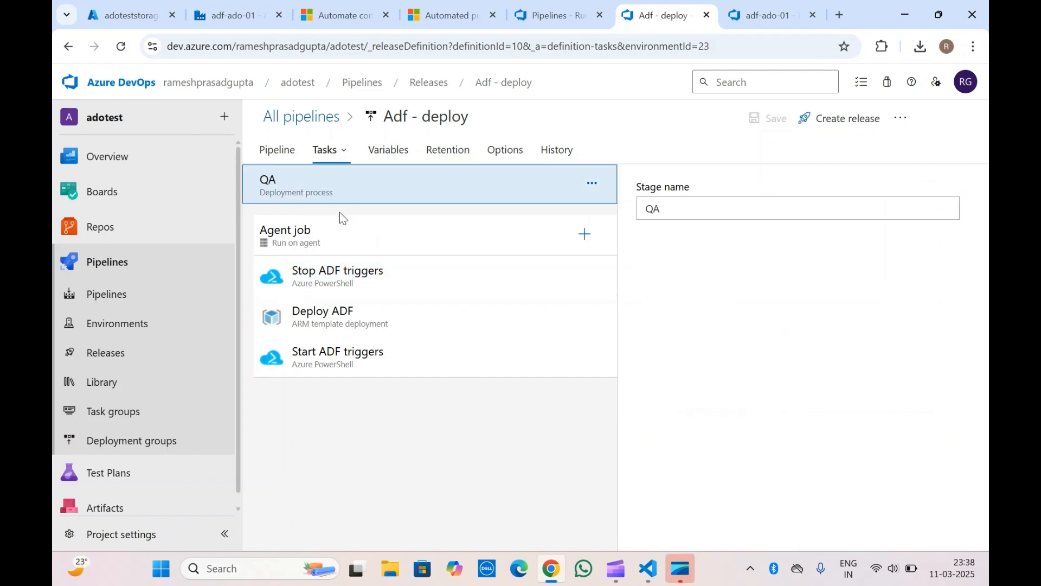
pyautogui.click(349, 277)
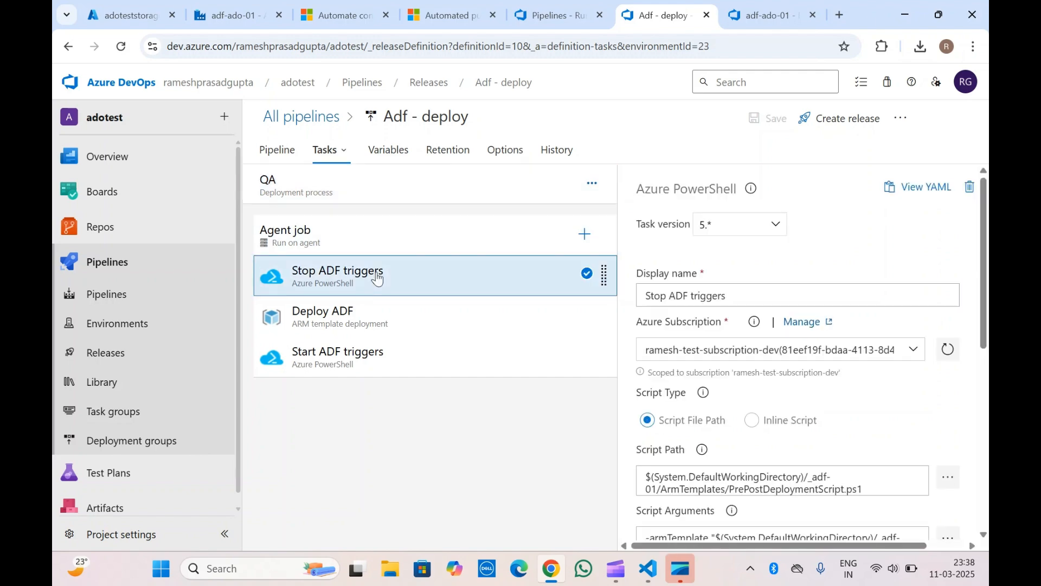
pyautogui.scroll(-7, 749, 379)
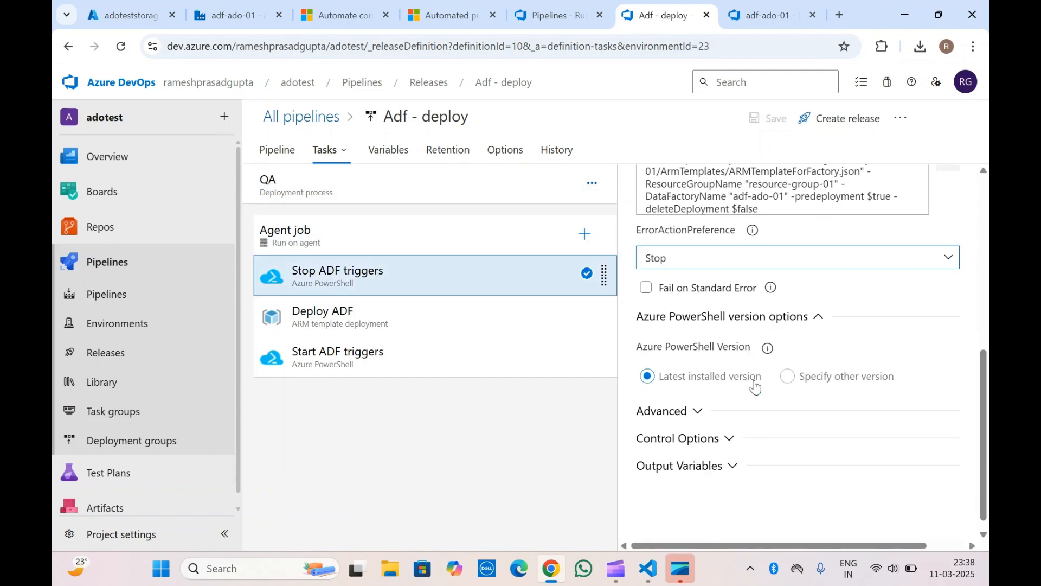
pyautogui.click(668, 398)
pyautogui.scroll(-2, 669, 399)
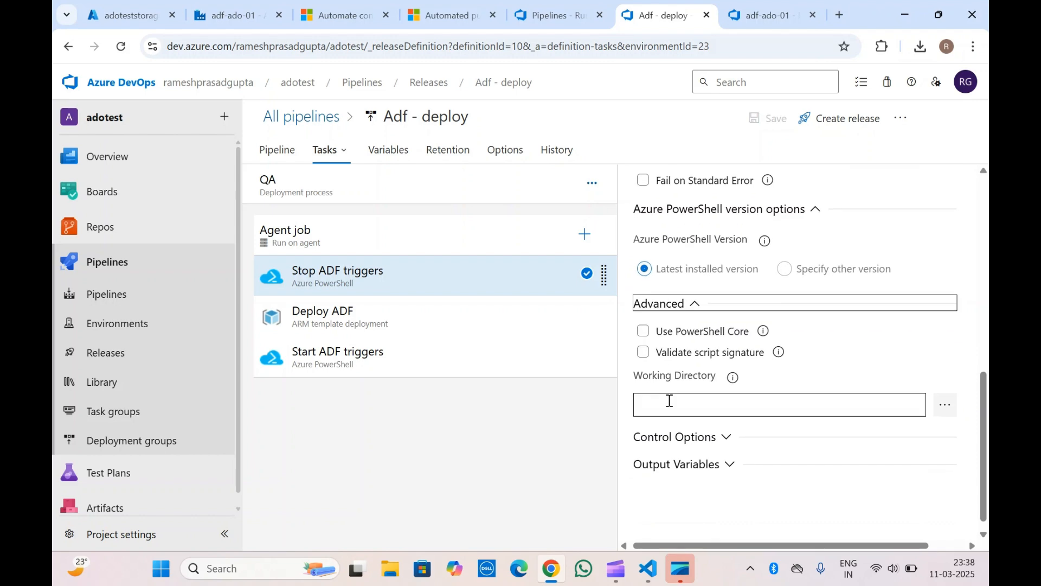
pyautogui.click(488, 320)
pyautogui.scroll(-5, 814, 390)
pyautogui.scroll(-5, 815, 387)
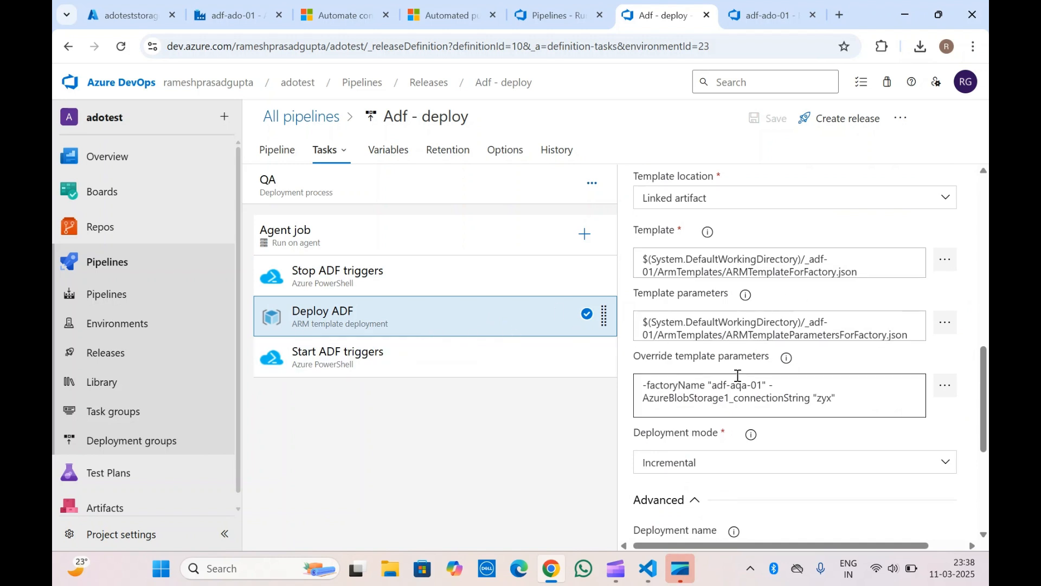
pyautogui.scroll(-2, 671, 373)
pyautogui.scroll(-1, 672, 367)
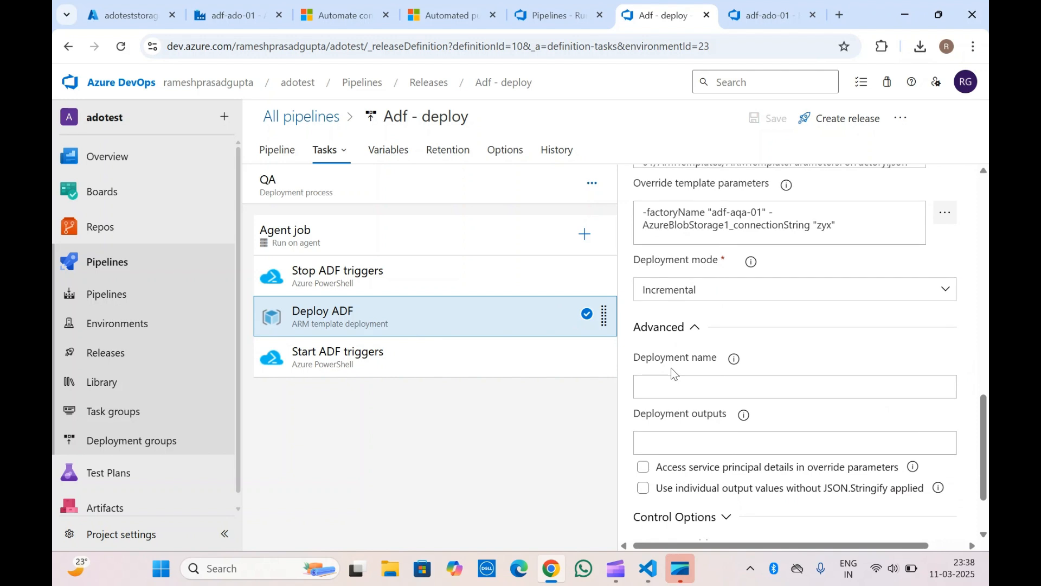
# Review the Dev stage's Deploy ADF override template parameters and its Stop ADF triggers script arguments in the Adf - deploy release pipeline
pyautogui.click(338, 156)
pyautogui.click(347, 181)
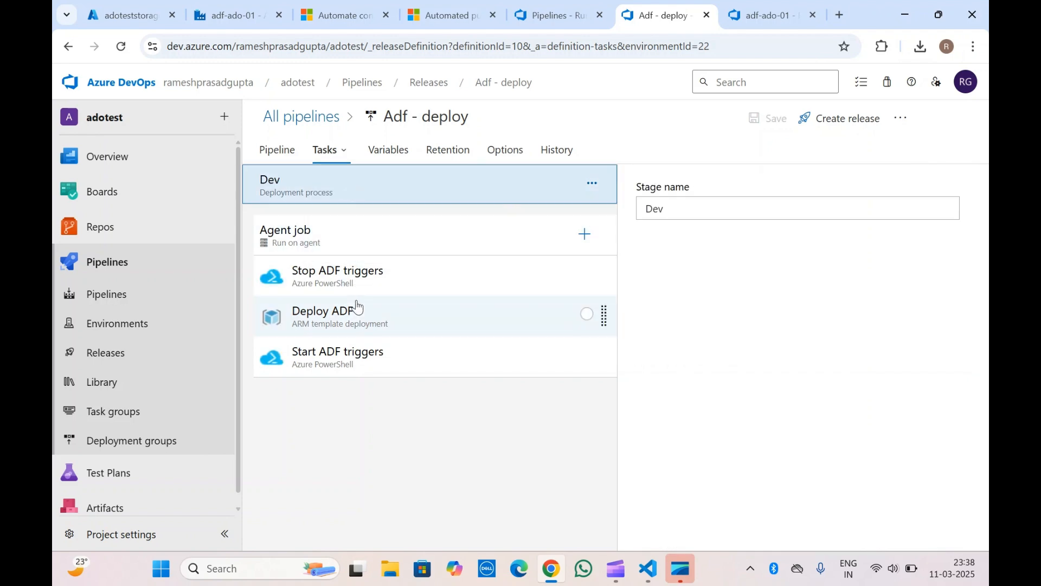
pyautogui.click(355, 308)
pyautogui.scroll(-7, 764, 378)
pyautogui.scroll(-4, 765, 375)
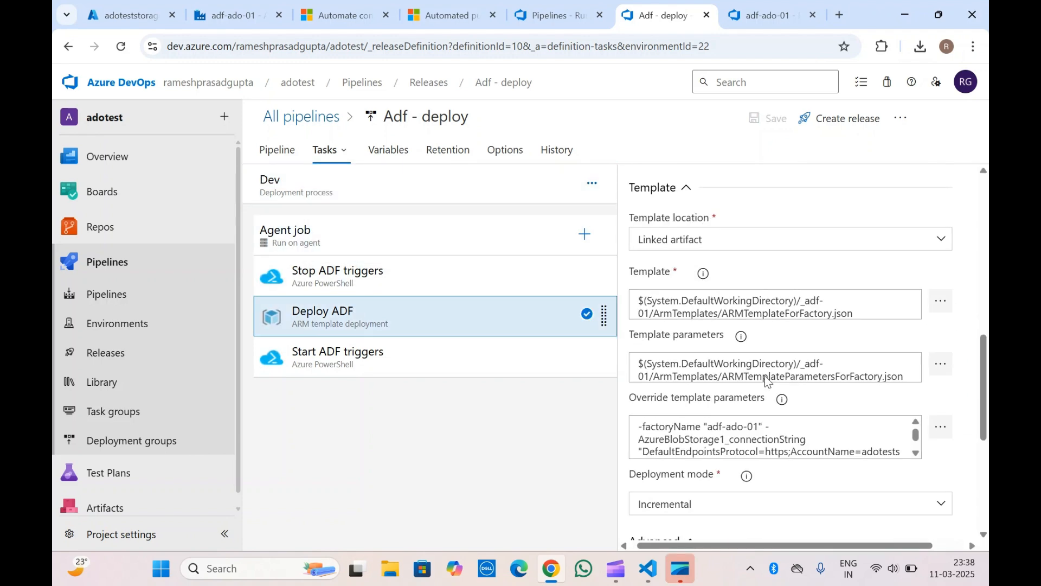
pyautogui.click(337, 364)
pyautogui.click(447, 270)
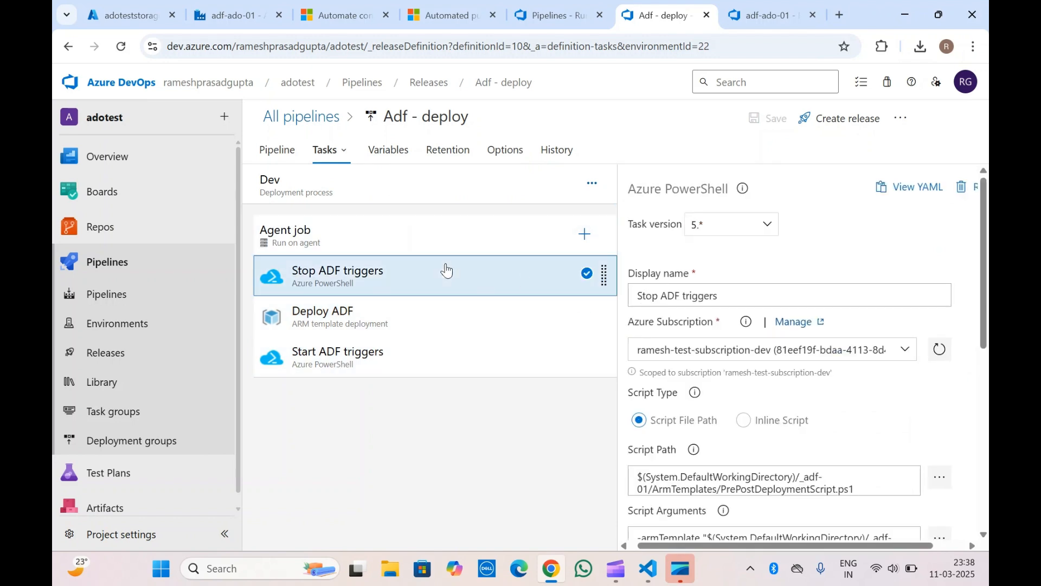
pyautogui.scroll(-4, 782, 399)
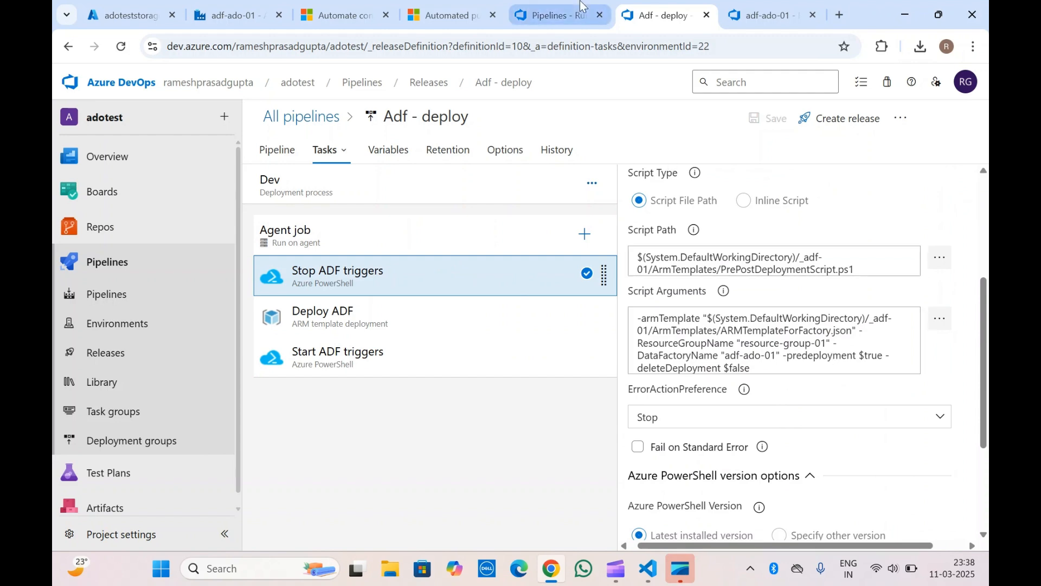
# Check the adf-01 build run's job log and open the agent job log of Release-3's Dev stage
pyautogui.click(550, 15)
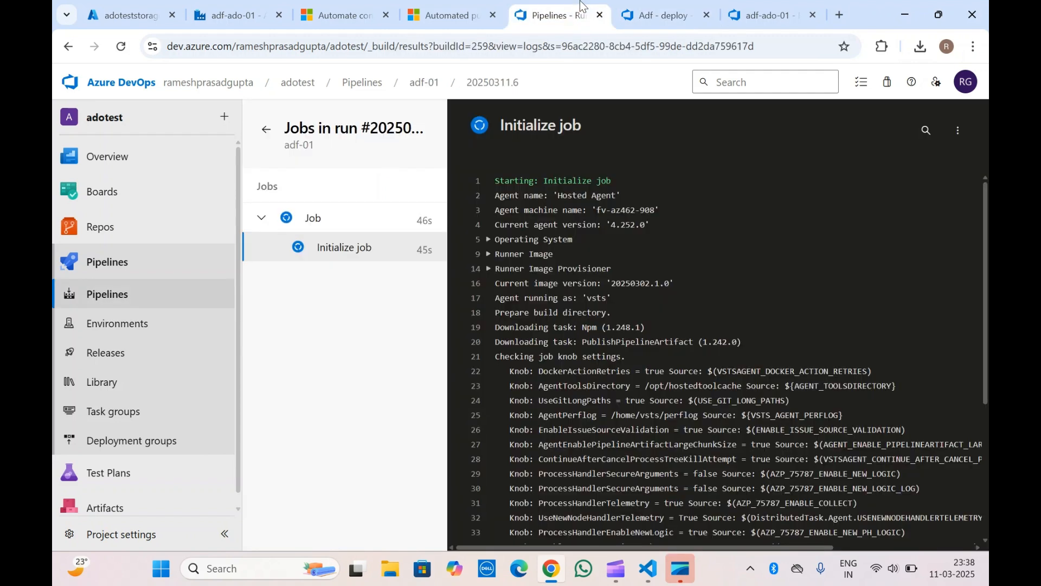
pyautogui.click(121, 46)
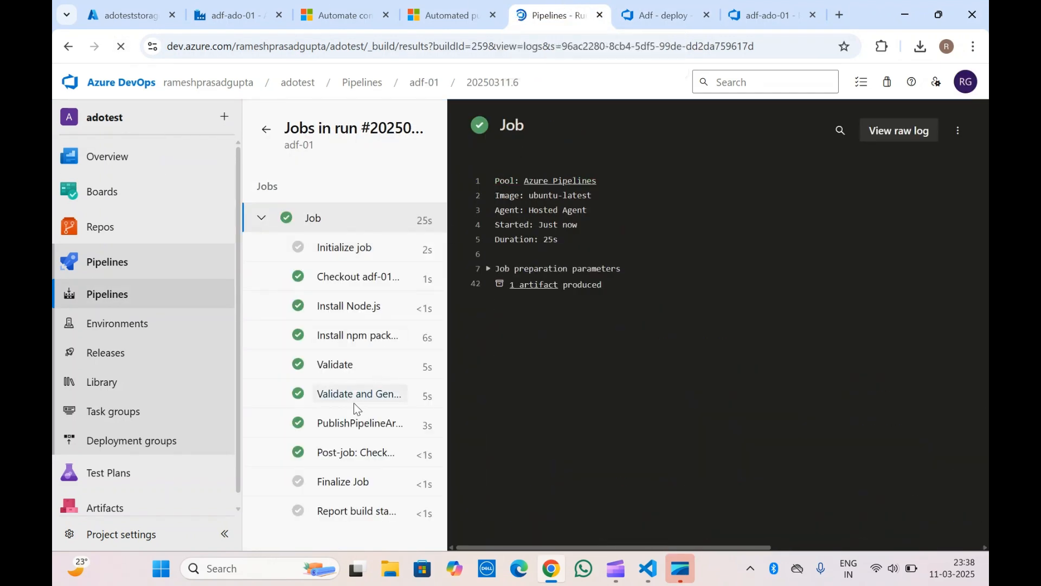
pyautogui.click(661, 15)
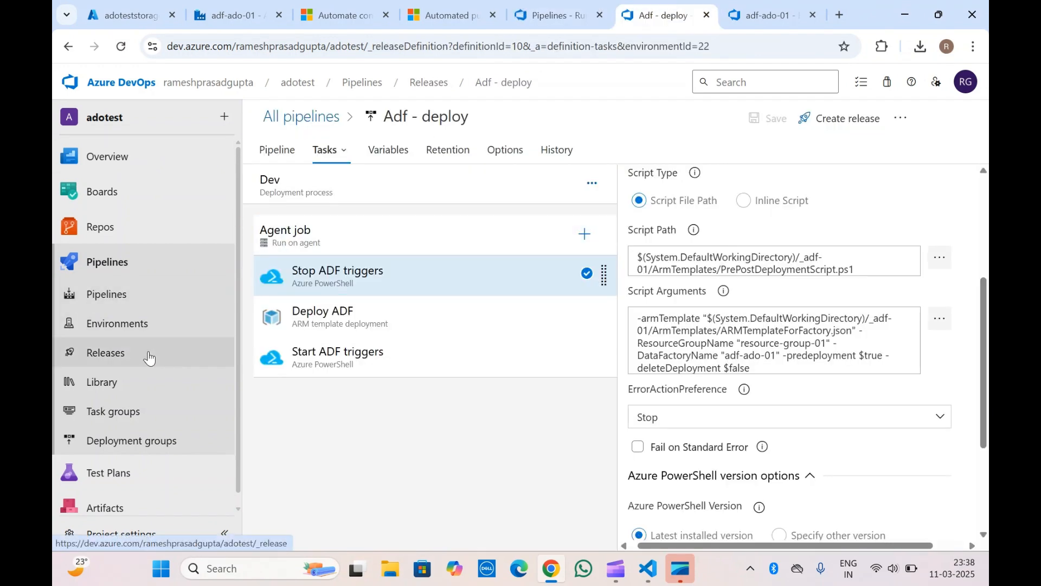
pyautogui.click(147, 355)
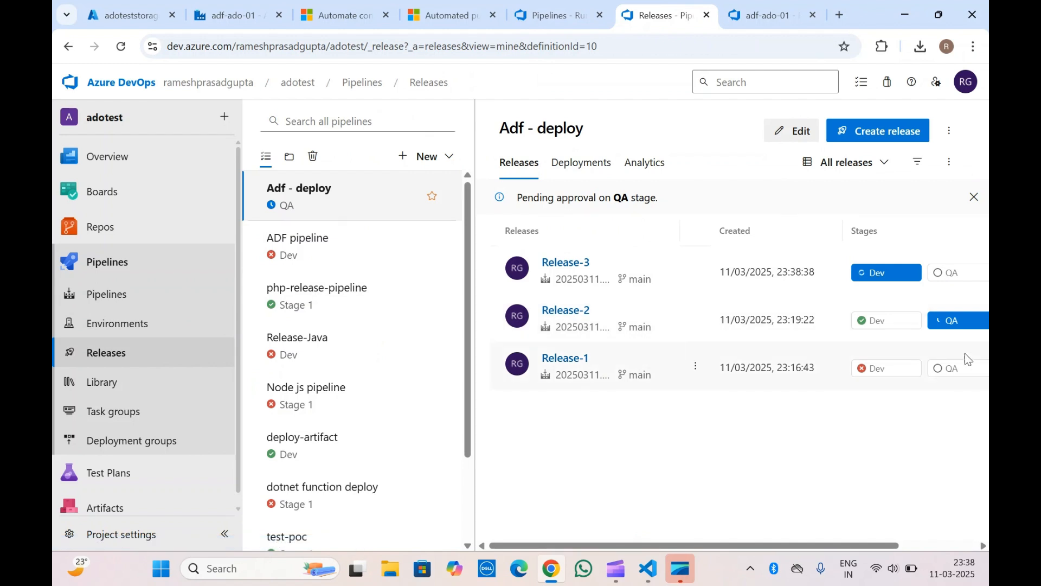
pyautogui.click(888, 273)
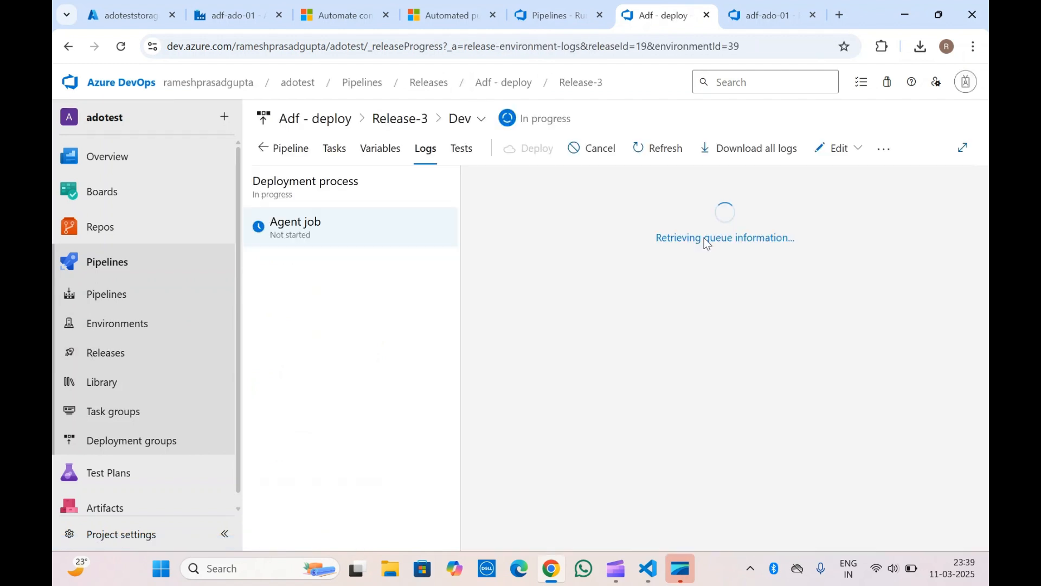
pyautogui.click(341, 194)
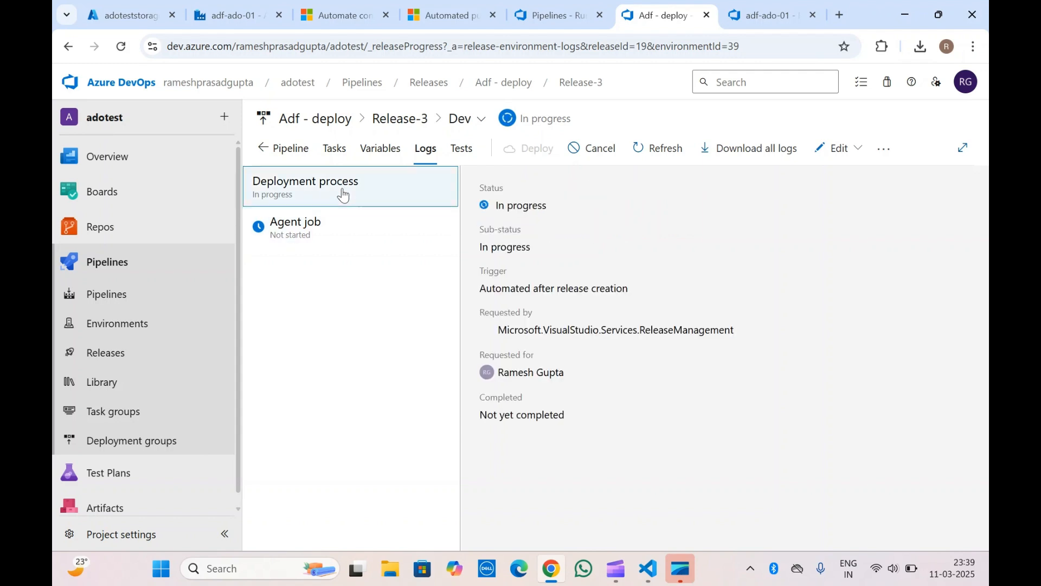
pyautogui.click(341, 228)
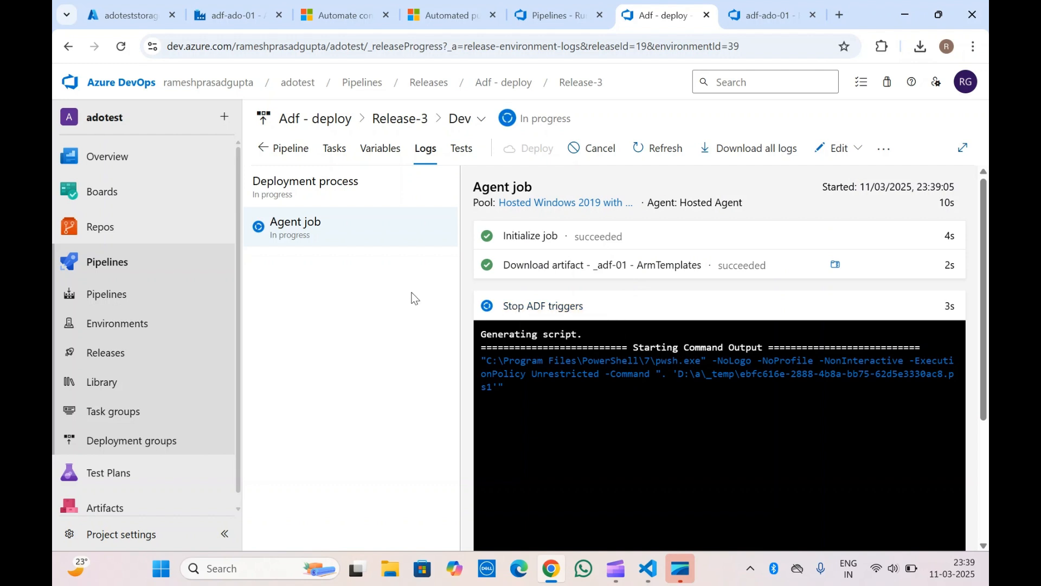
pyautogui.click(121, 46)
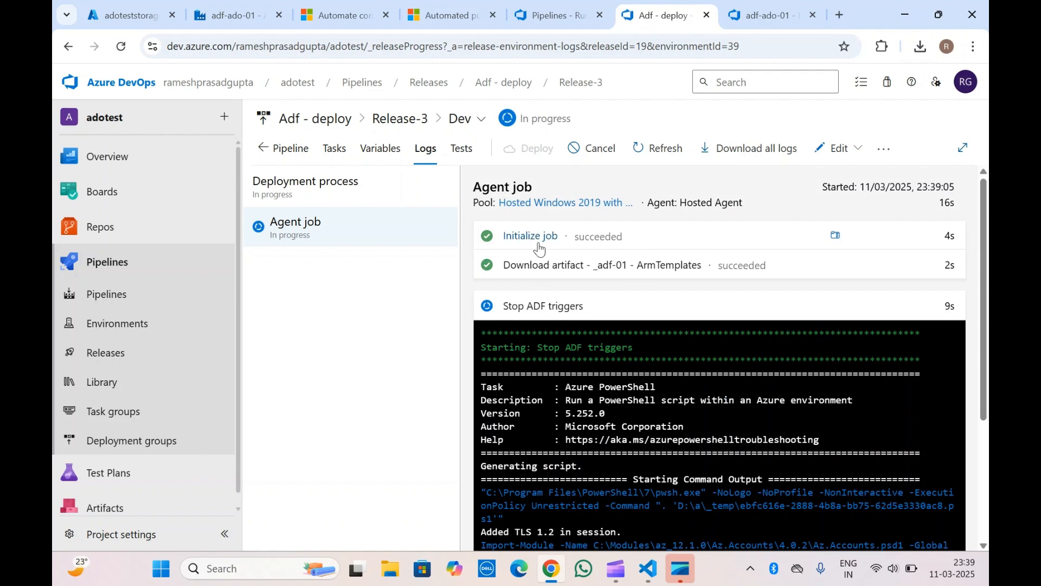
# Check the list of triggers in the adf-ado-01 data factory
pyautogui.click(230, 15)
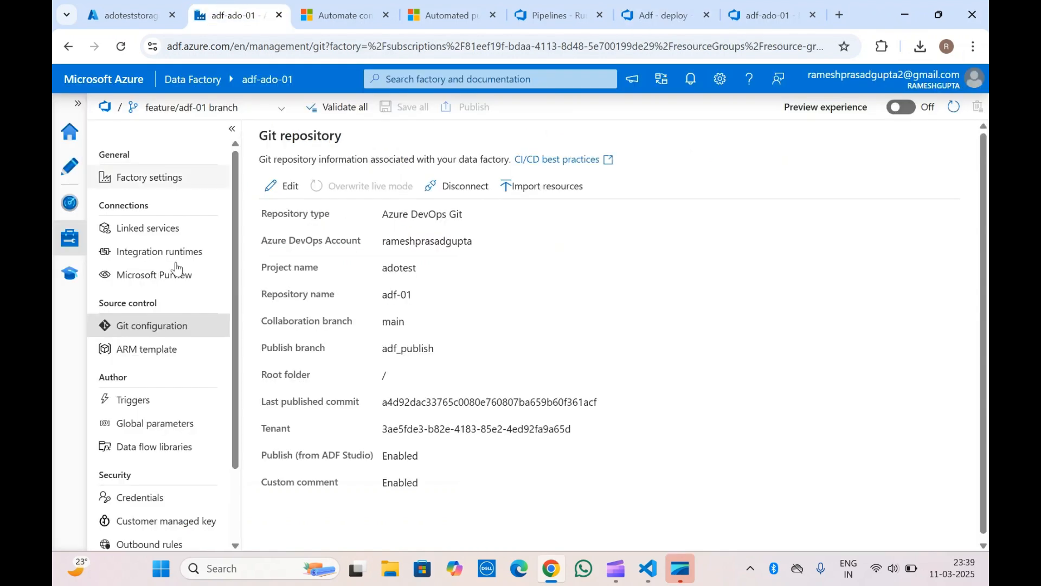
pyautogui.click(133, 400)
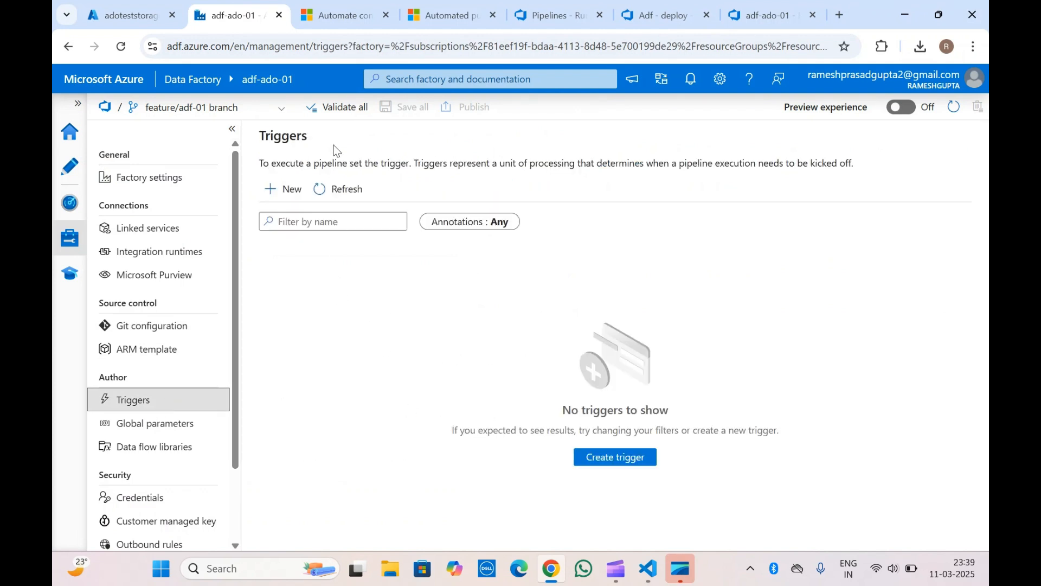
pyautogui.moveTo(259, 135); pyautogui.dragTo(391, 181)
pyautogui.click(391, 181)
# Examine the detailed log of Release-3's Stop ADF triggers task, including the lines on getting and stopping triggers
pyautogui.click(664, 7)
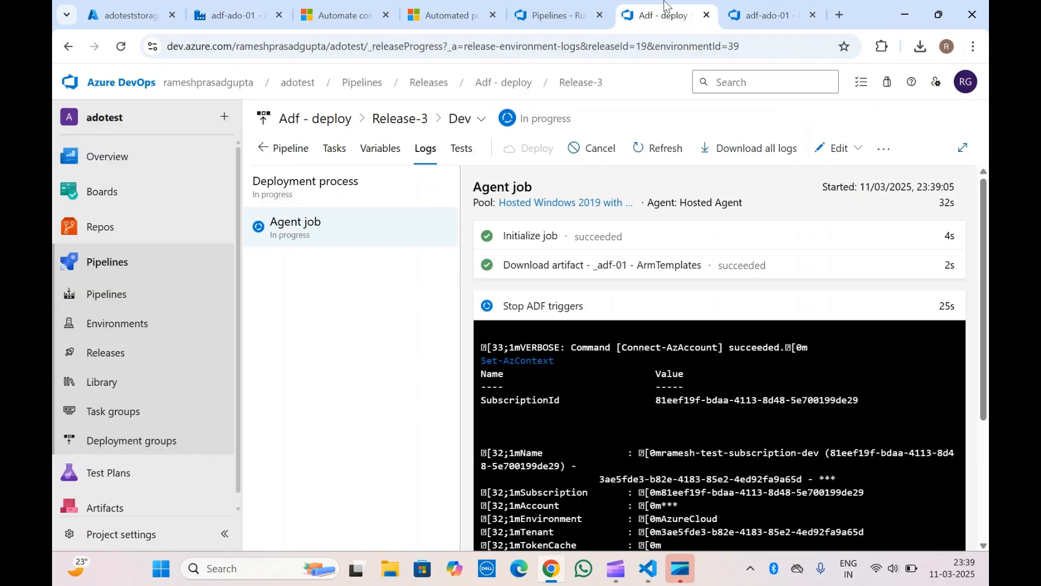
pyautogui.click(527, 319)
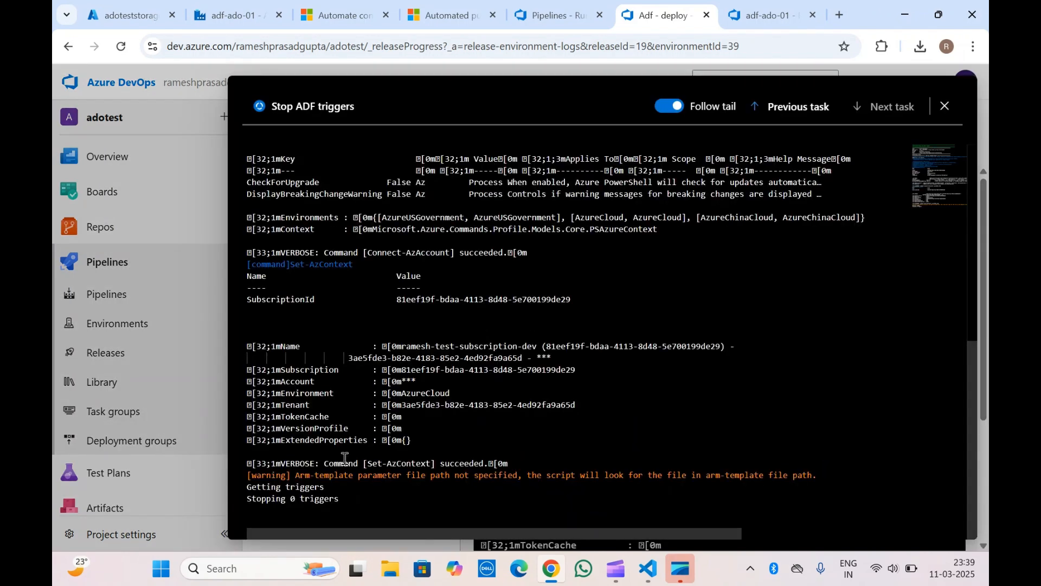
pyautogui.doubleClick(264, 487)
pyautogui.moveTo(274, 490); pyautogui.dragTo(315, 484)
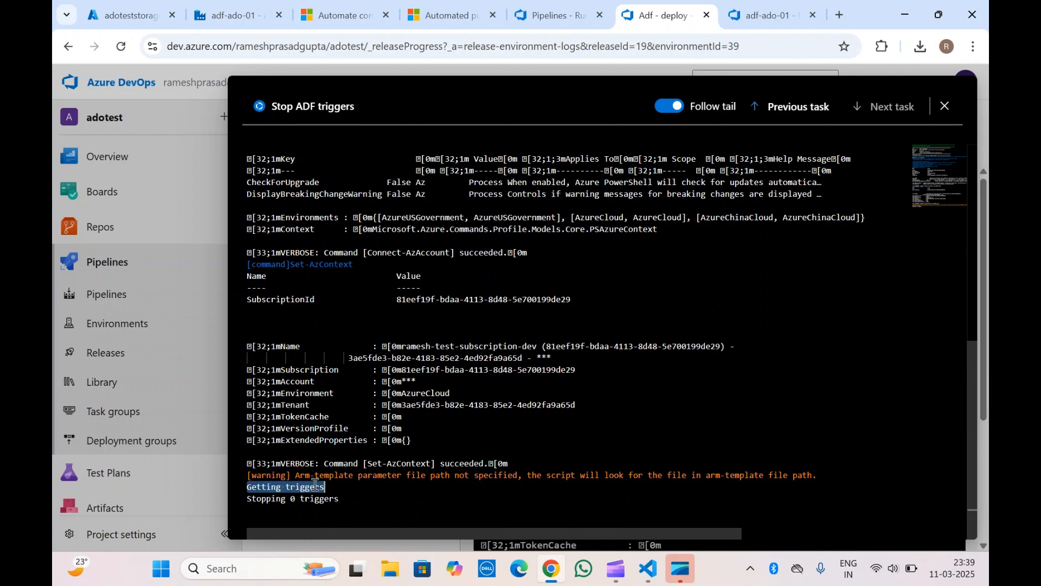
pyautogui.click(315, 484)
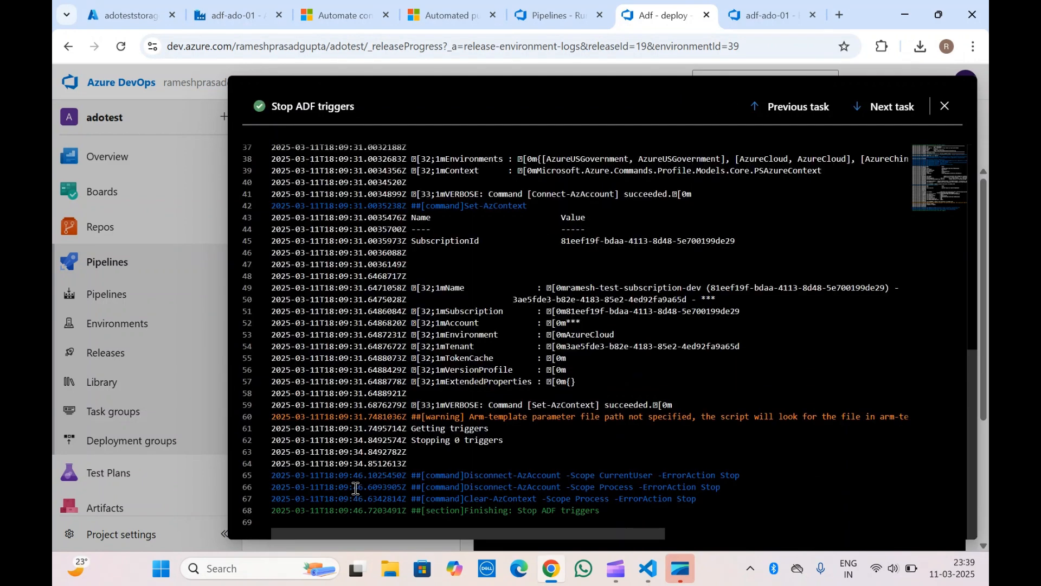
pyautogui.click(945, 106)
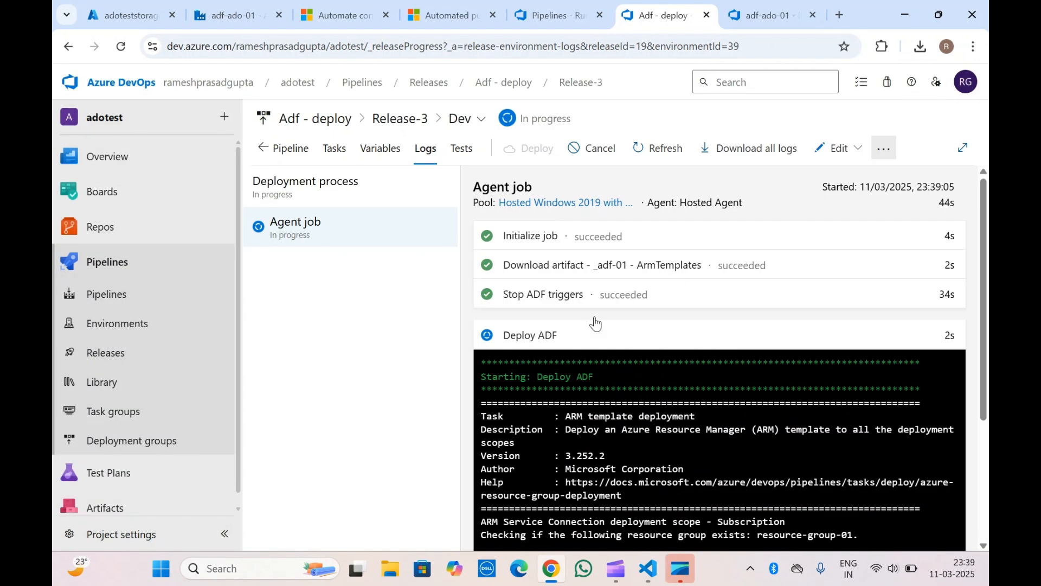
# Recheck the data factory's triggers and examine the detailed log of the Deploy ADF task in Release-3's Dev stage
pyautogui.click(229, 14)
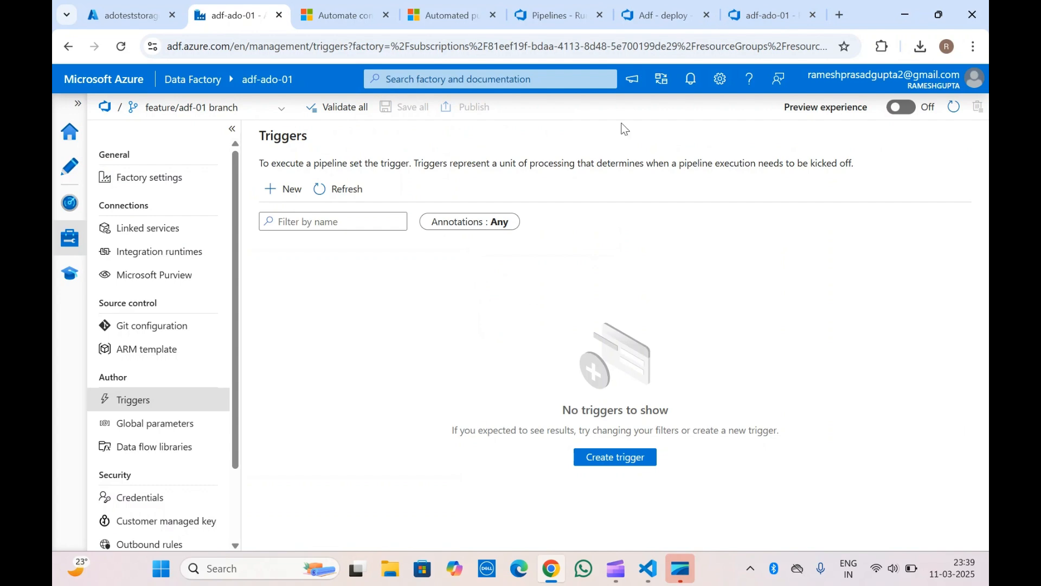
pyautogui.click(664, 16)
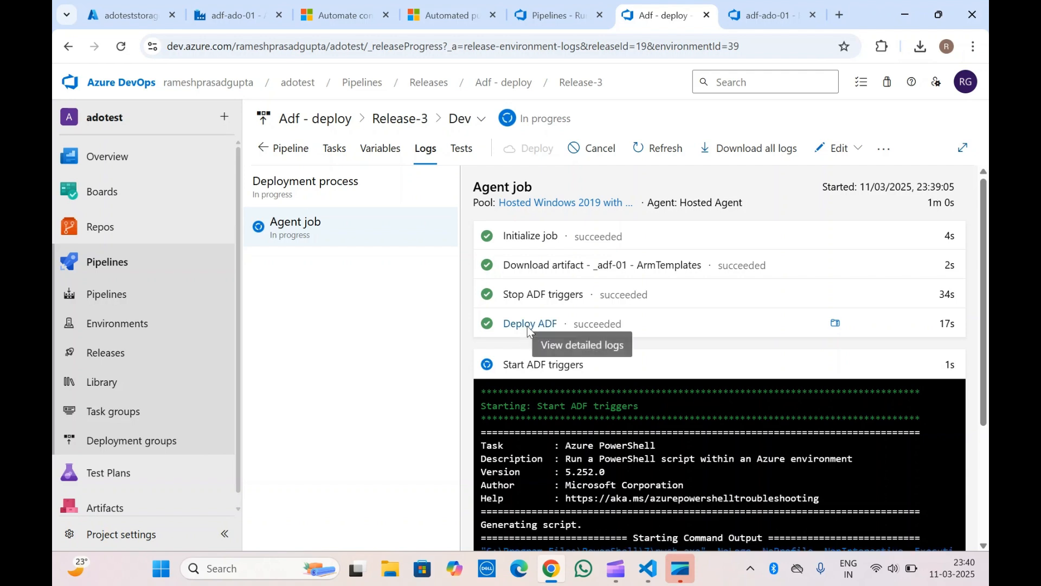
pyautogui.click(527, 325)
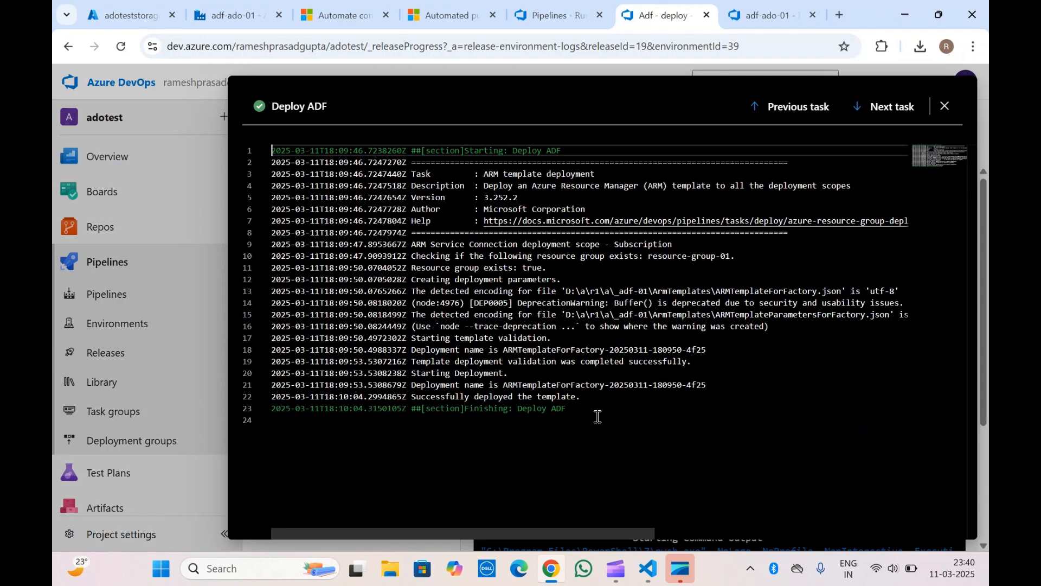
pyautogui.click(482, 349)
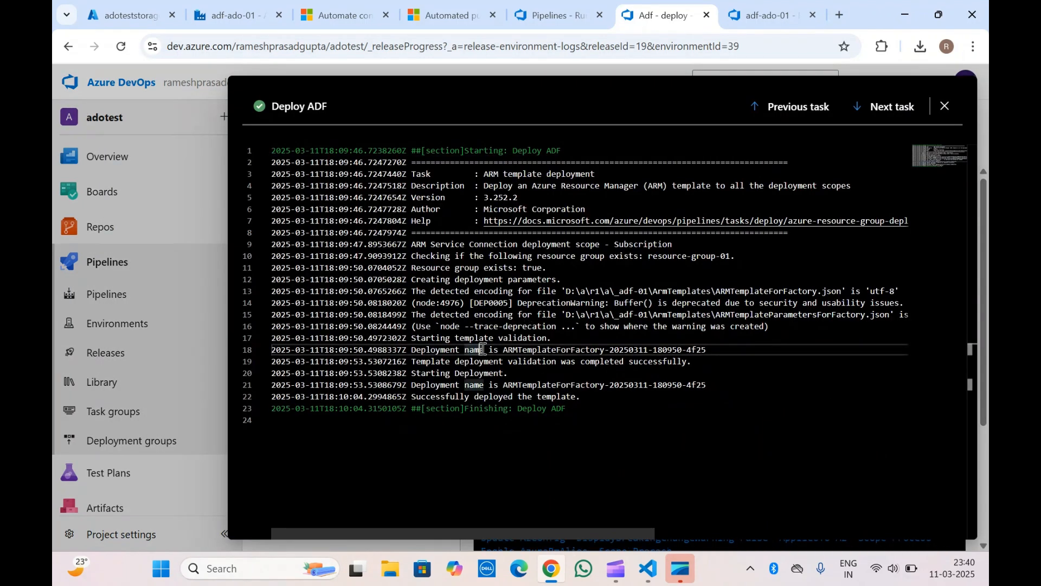
# Inspect the linked services of adf-ado-01 on the feature branch and in live mode, and reload the factory
pyautogui.click(215, 5)
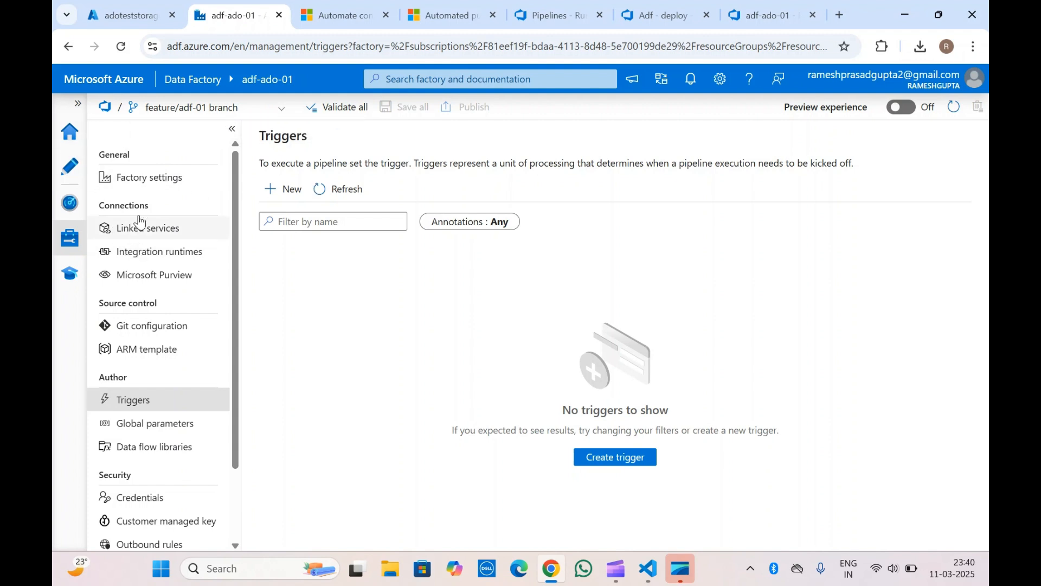
pyautogui.click(153, 229)
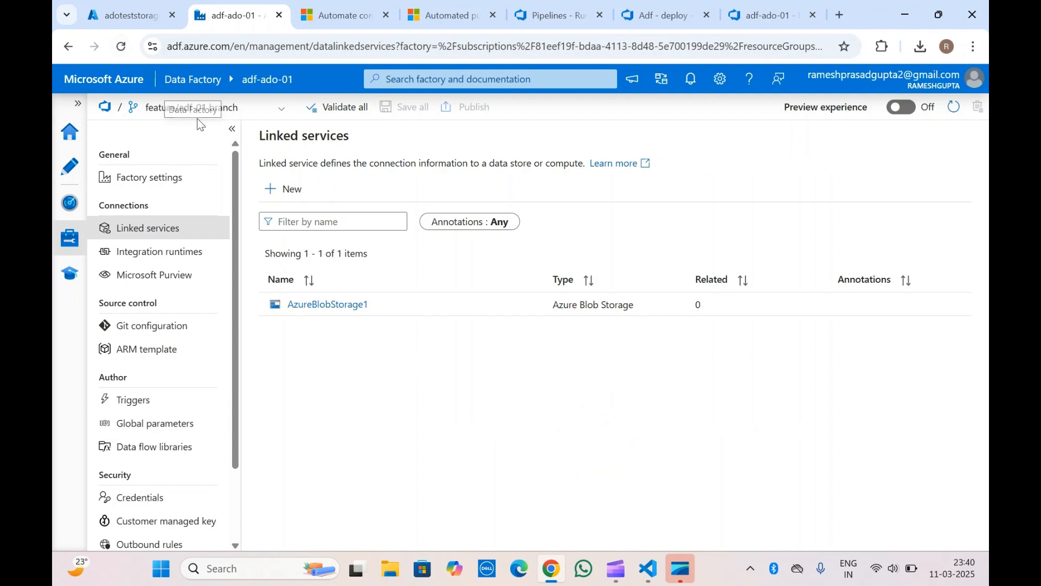
pyautogui.click(156, 111)
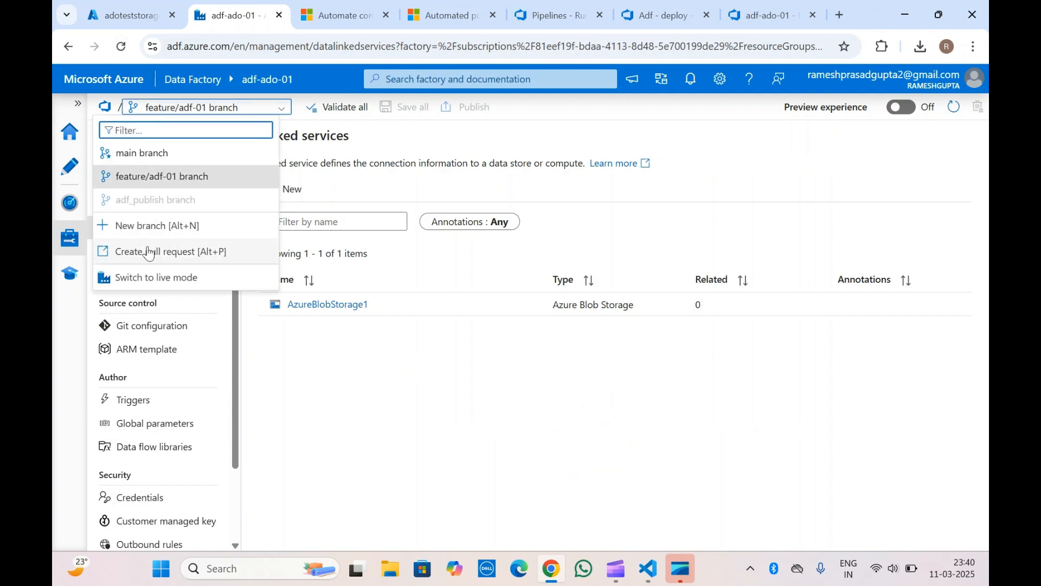
pyautogui.click(142, 276)
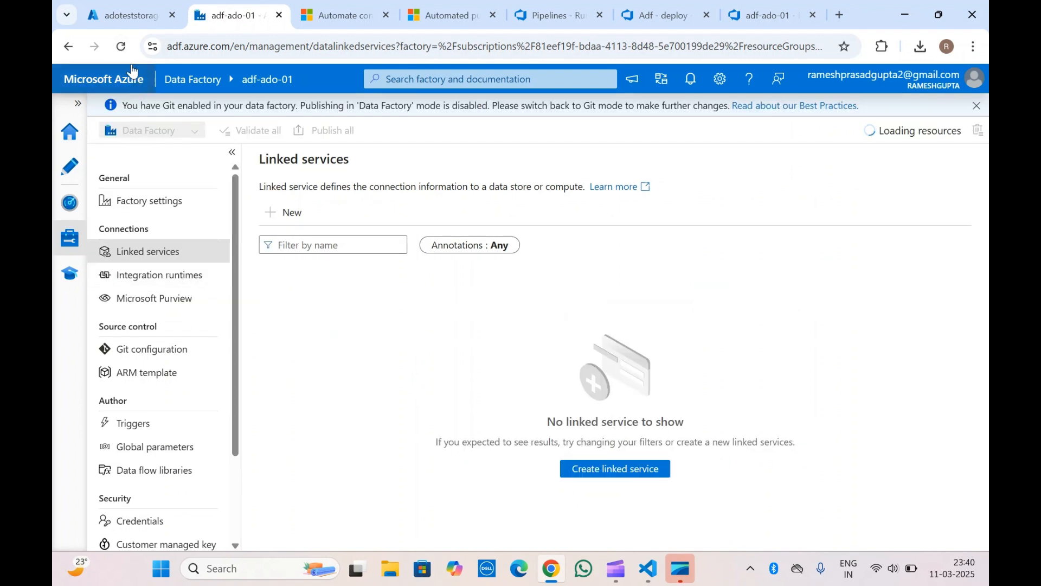
pyautogui.click(121, 46)
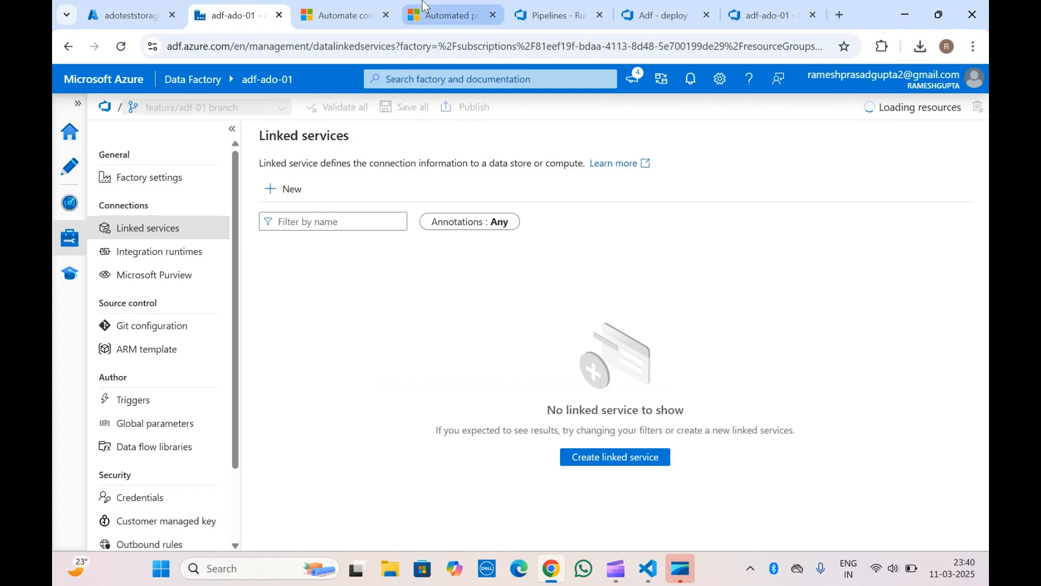
# Close the Deploy ADF log and refresh Release-3's Dev stage logs to check the Start ADF triggers task
pyautogui.click(538, 6)
pyautogui.click(659, 1)
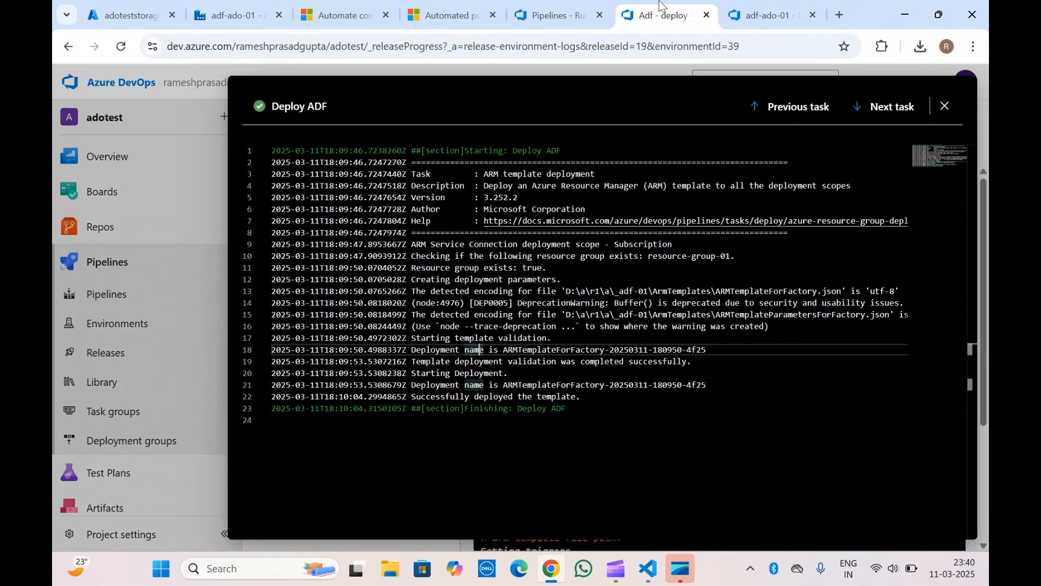
pyautogui.click(944, 106)
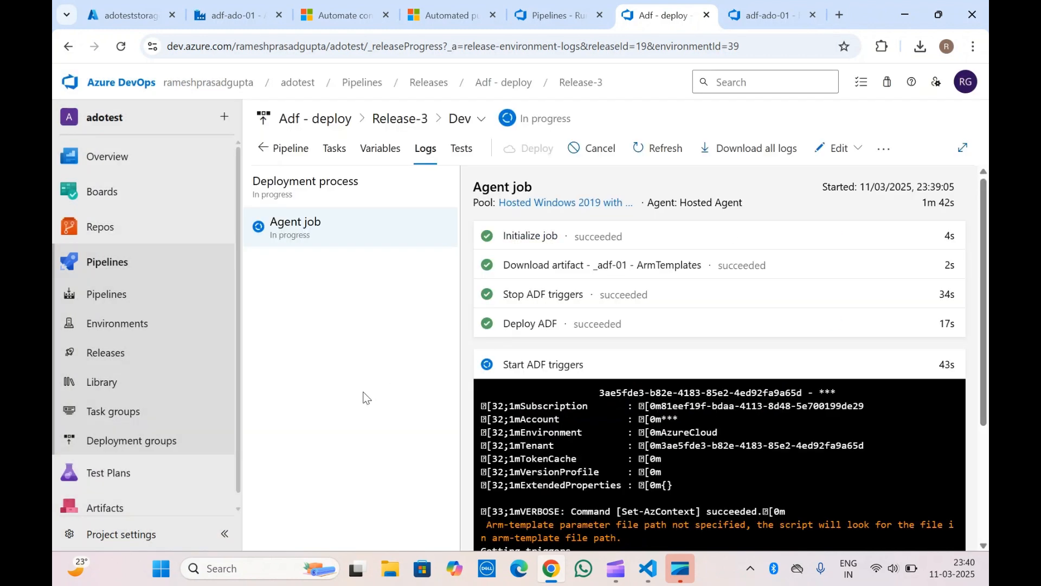
pyautogui.click(121, 46)
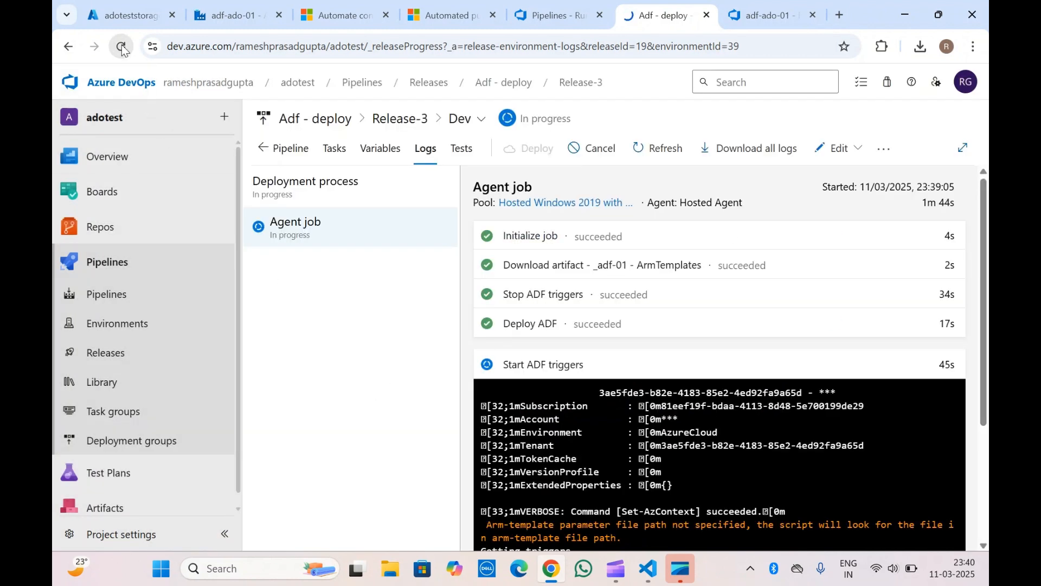
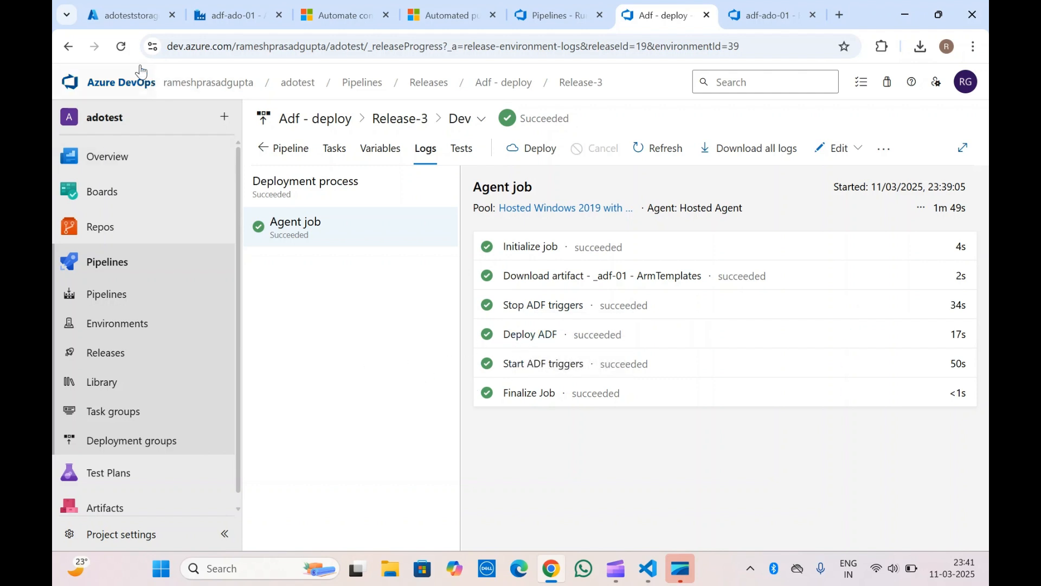
pyautogui.click(121, 46)
# Go back to Release-3's stage overview and open the QA stage's logs to check its deployment status
pyautogui.click(283, 157)
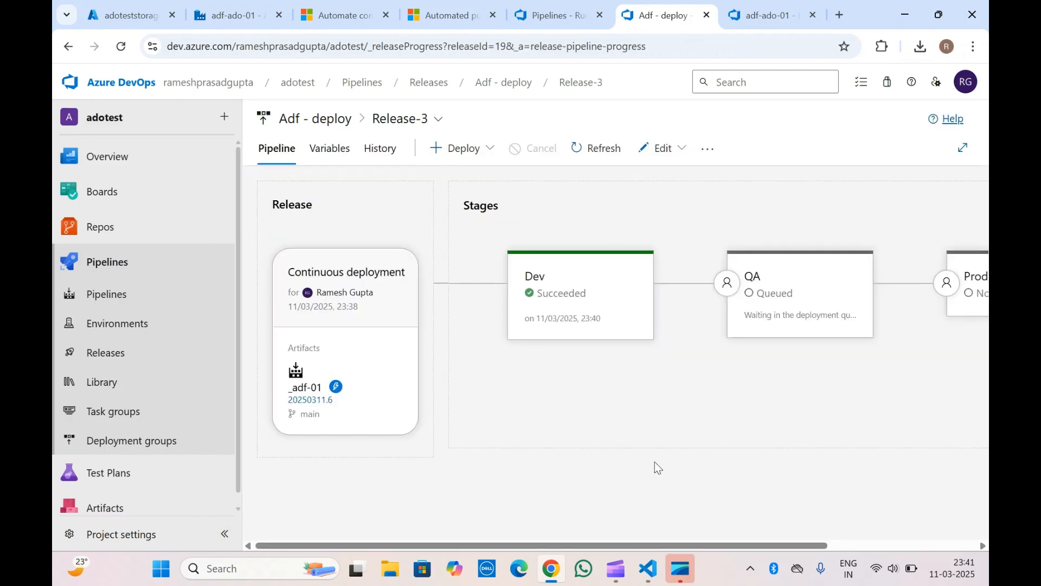
pyautogui.hscroll(5, 655, 461)
pyautogui.moveTo(558, 294)
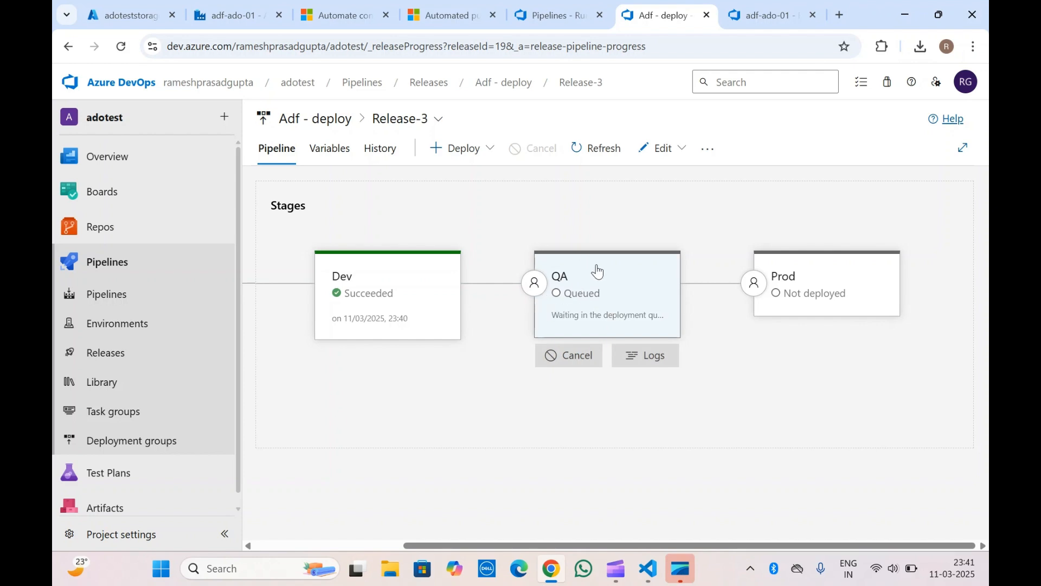
pyautogui.click(648, 353)
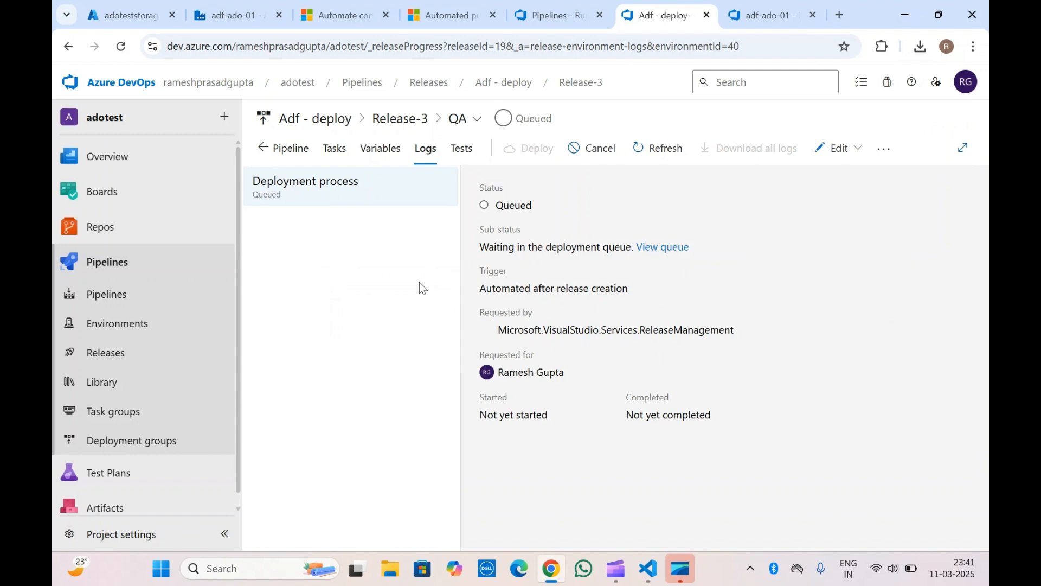
# Open the QA stage's tasks in Release-3 and go to the template settings of the Deploy ADF task
pyautogui.click(296, 148)
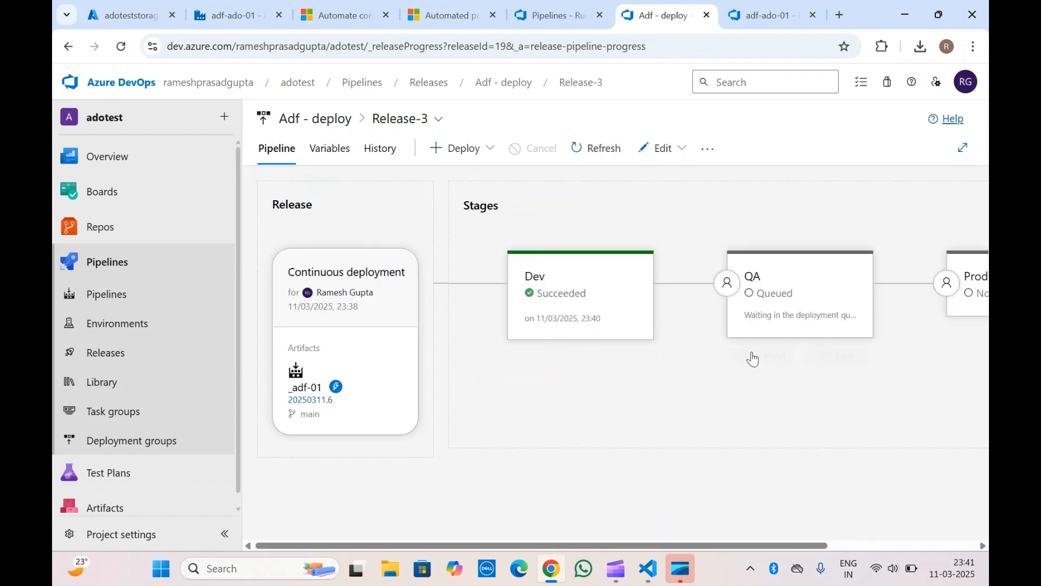
pyautogui.click(847, 357)
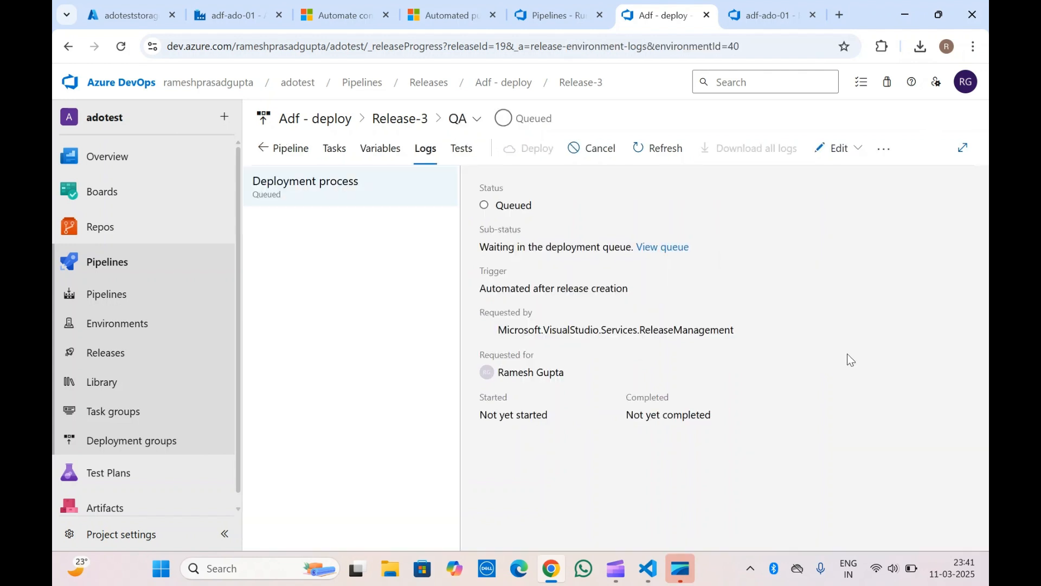
pyautogui.click(333, 148)
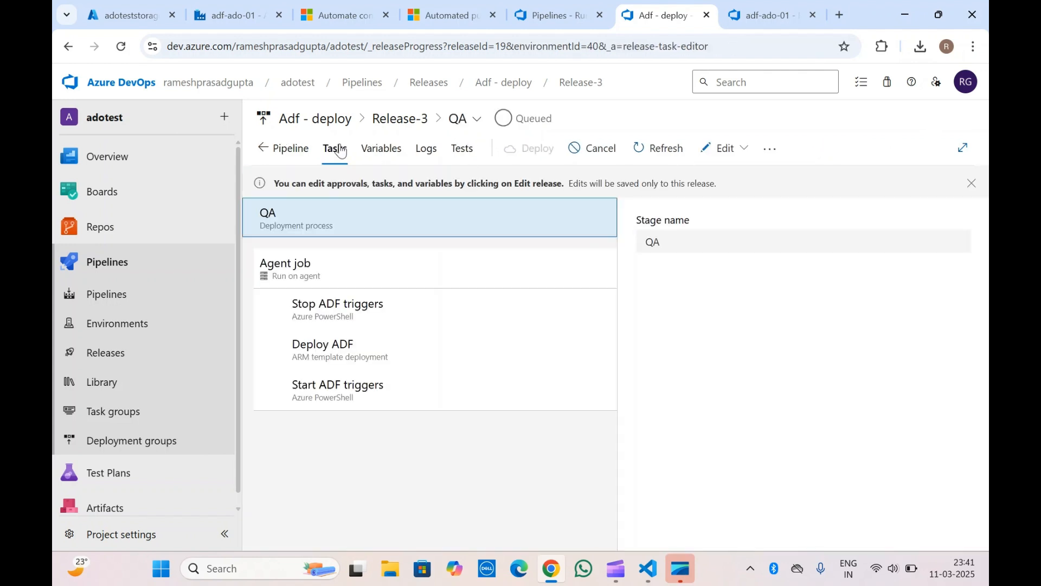
pyautogui.click(347, 369)
pyautogui.scroll(-5, 682, 400)
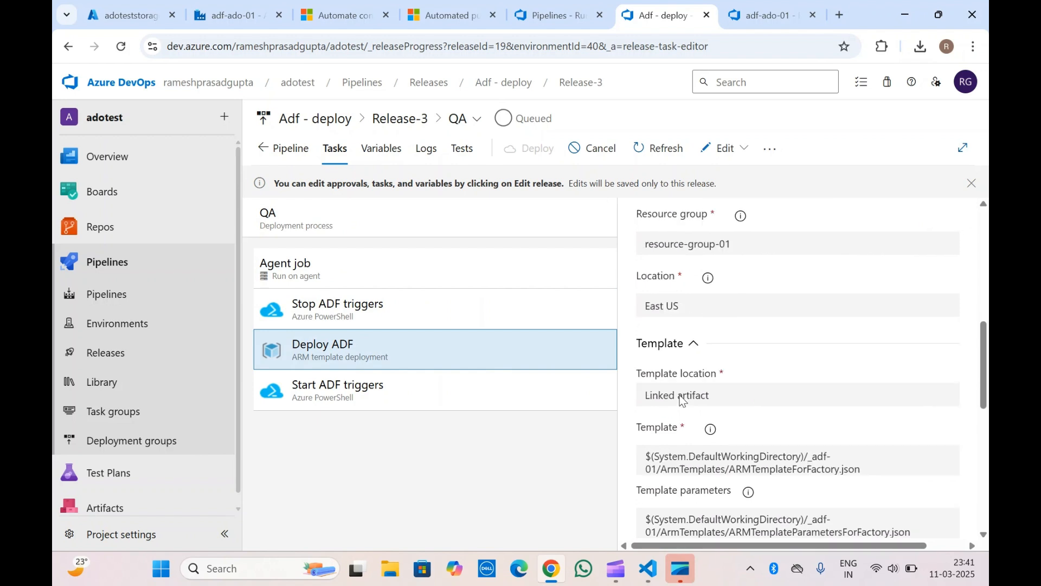
pyautogui.scroll(-4, 682, 400)
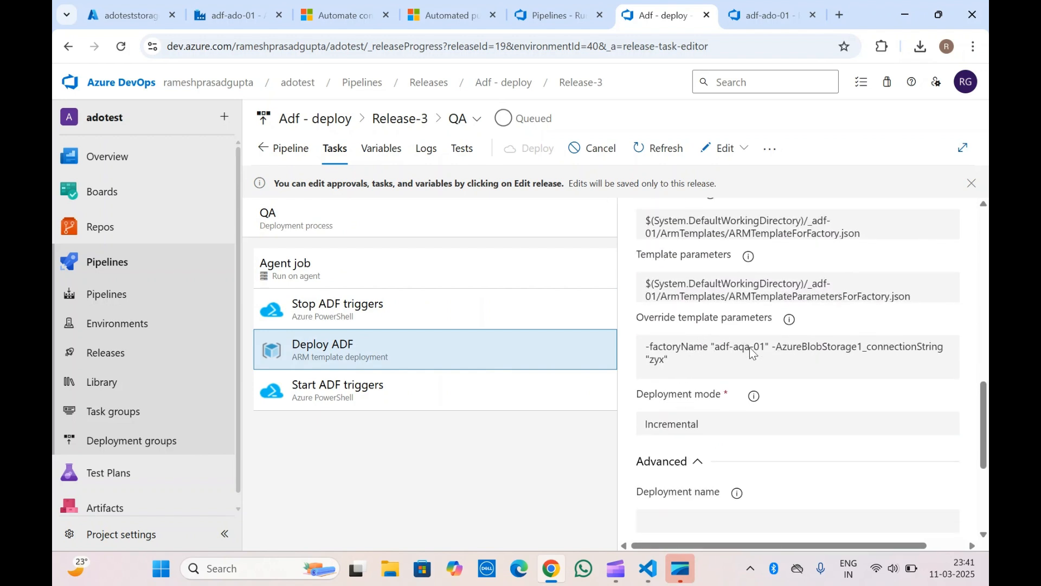
# Examine the template parameters path and the override template parameters of the QA stage's Deploy ADF task
pyautogui.click(680, 347)
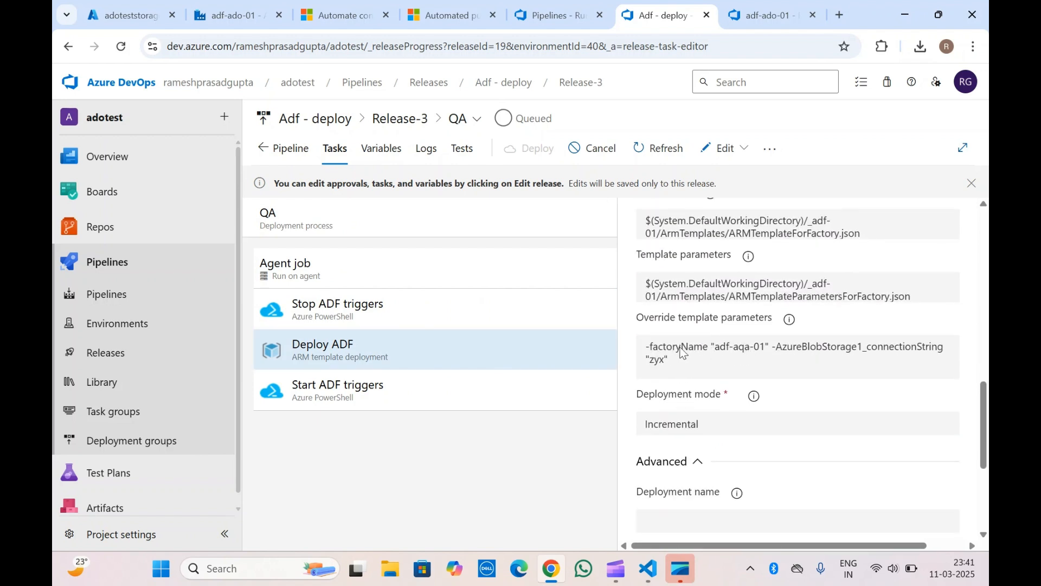
pyautogui.moveTo(725, 348); pyautogui.dragTo(766, 348)
pyautogui.click(792, 348)
pyautogui.tripleClick(808, 351)
pyautogui.click(660, 367)
pyautogui.doubleClick(661, 366)
pyautogui.click(653, 349)
pyautogui.tripleClick(652, 348)
pyautogui.click(681, 368)
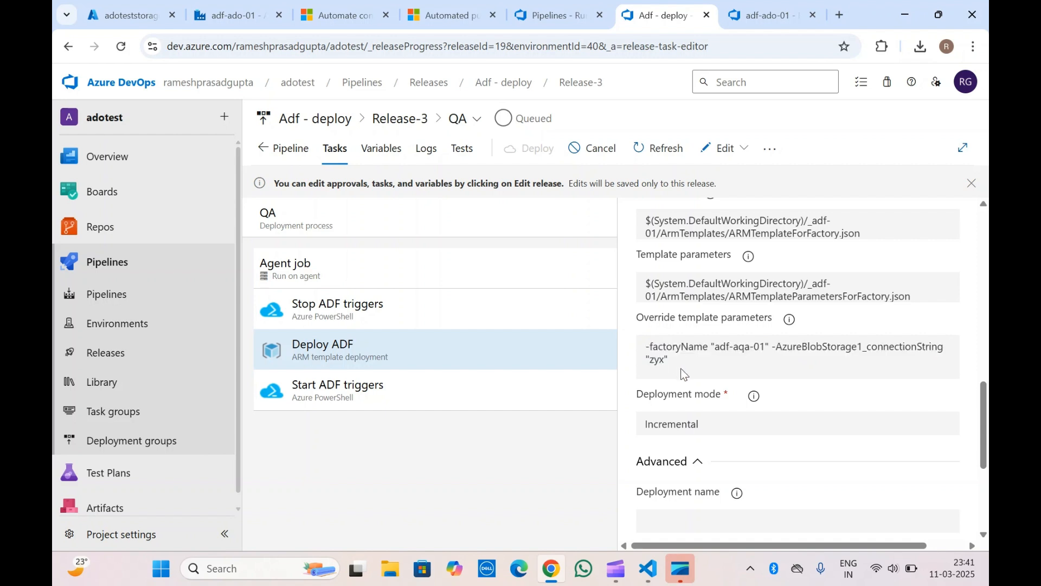
pyautogui.doubleClick(783, 298)
pyautogui.tripleClick(781, 298)
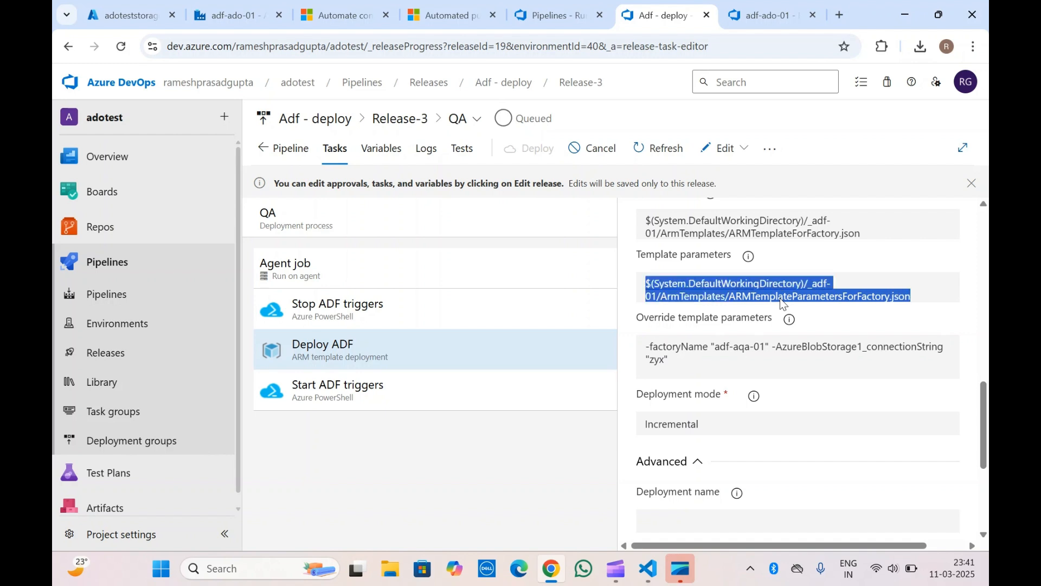
pyautogui.click(678, 301)
pyautogui.moveTo(644, 350); pyautogui.dragTo(679, 364)
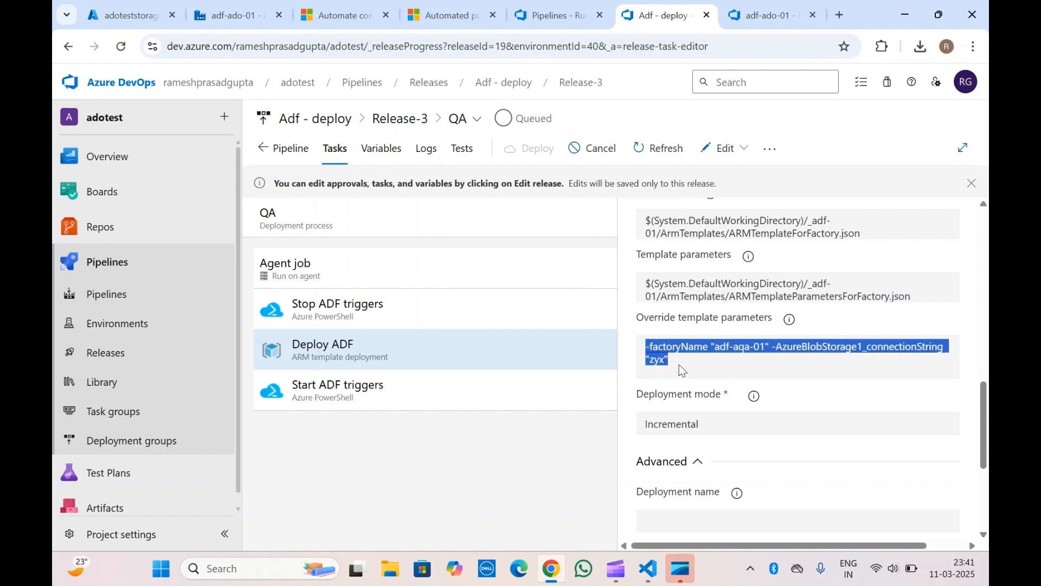
pyautogui.click(679, 364)
# Return to Release-3's stage overview and reload the page to check the QA stage's status
pyautogui.click(298, 162)
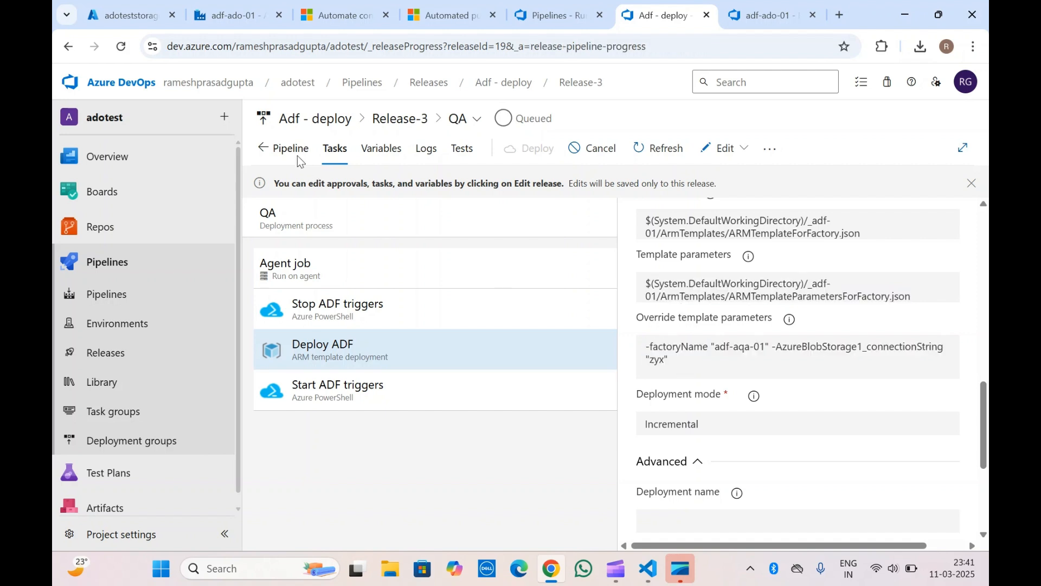
pyautogui.moveTo(617, 361)
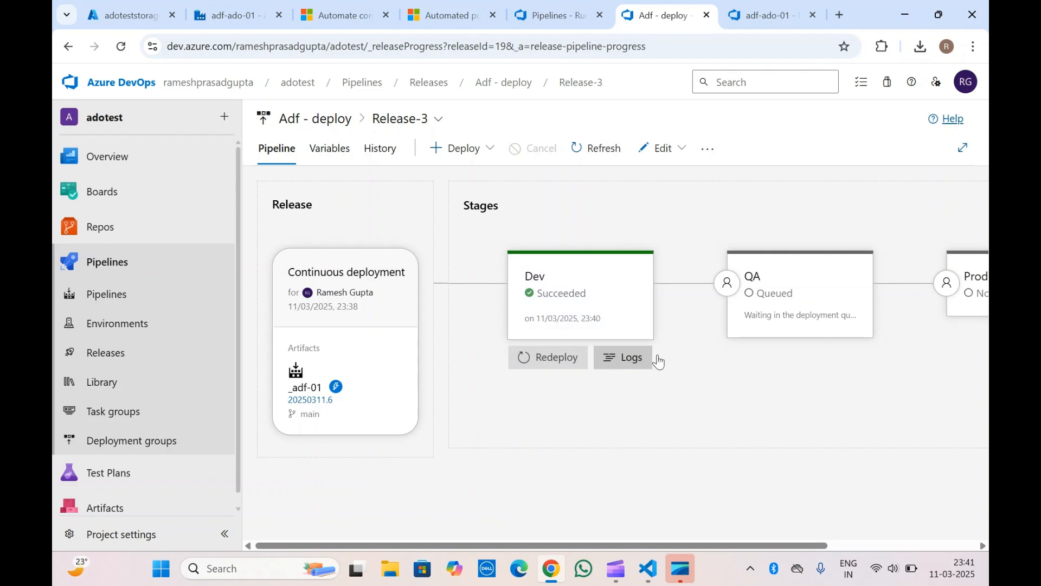
pyautogui.click(121, 47)
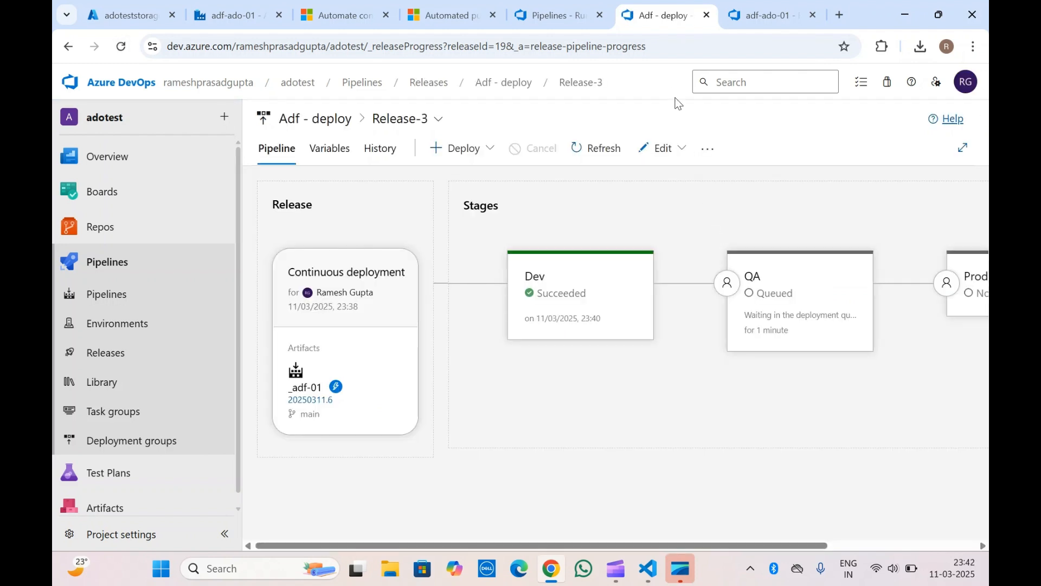
pyautogui.moveTo(786, 328)
# Review the data factory's linked services, the summary of build run 20250311.6, and Release-3's stages through Prod
pyautogui.click(291, 8)
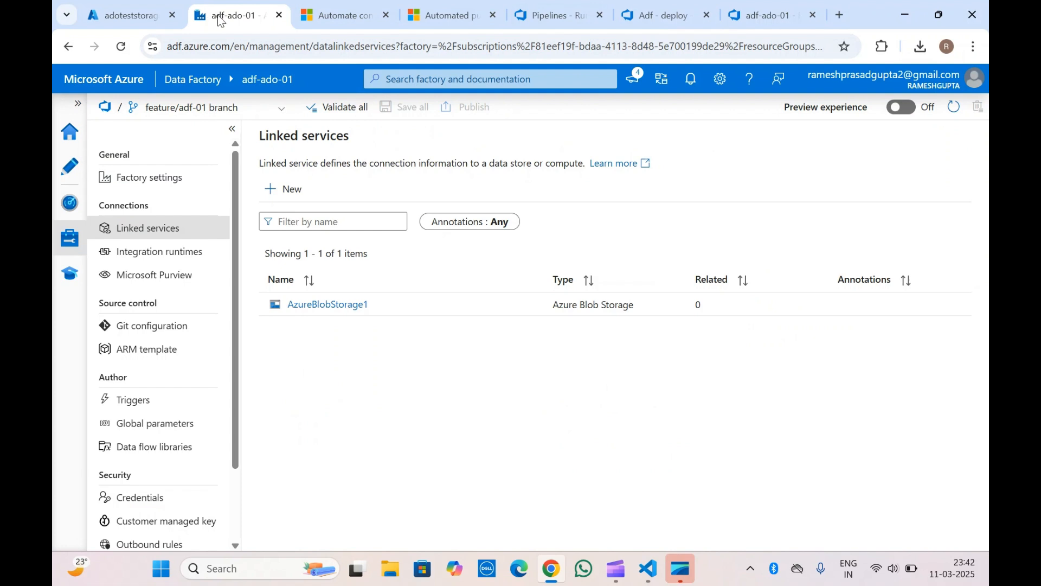
pyautogui.click(551, 15)
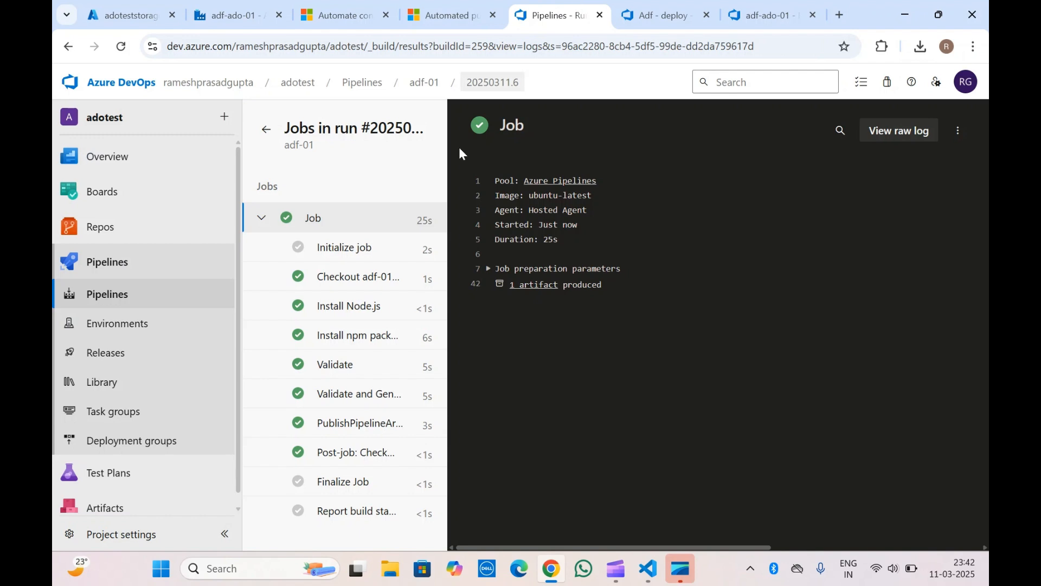
pyautogui.click(271, 134)
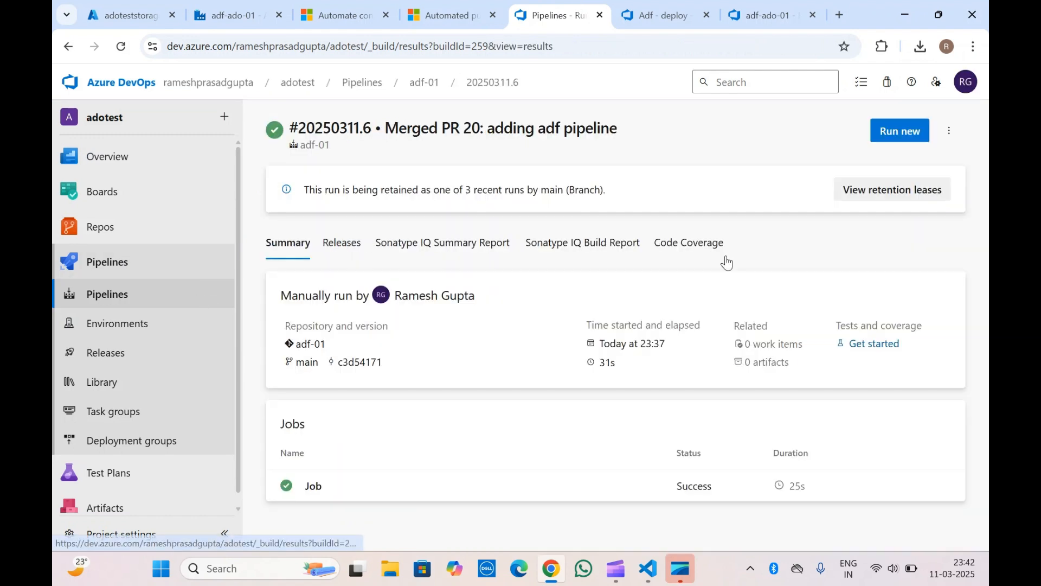
pyautogui.click(667, 5)
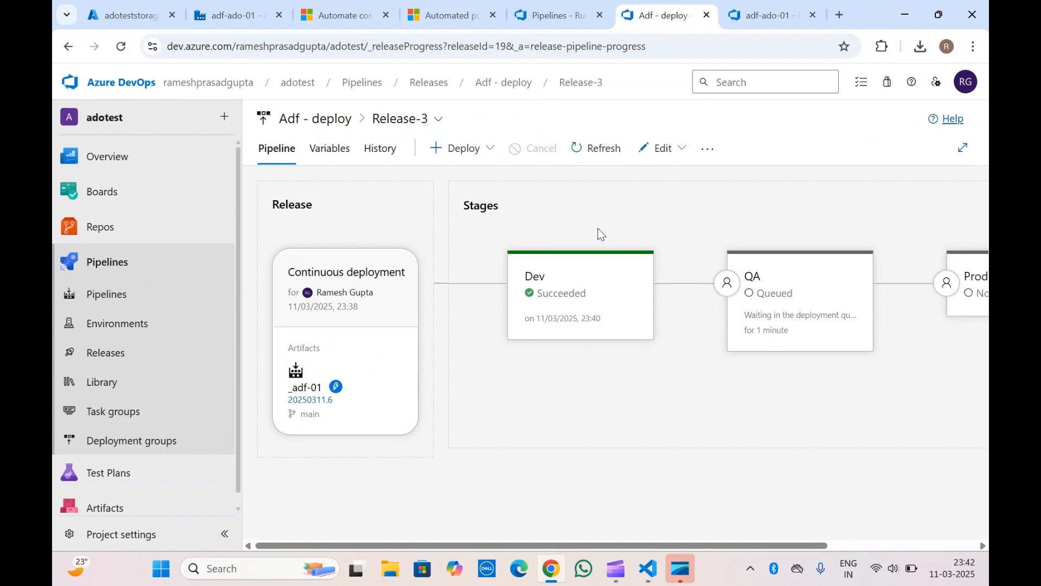
pyautogui.hscroll(4, 598, 229)
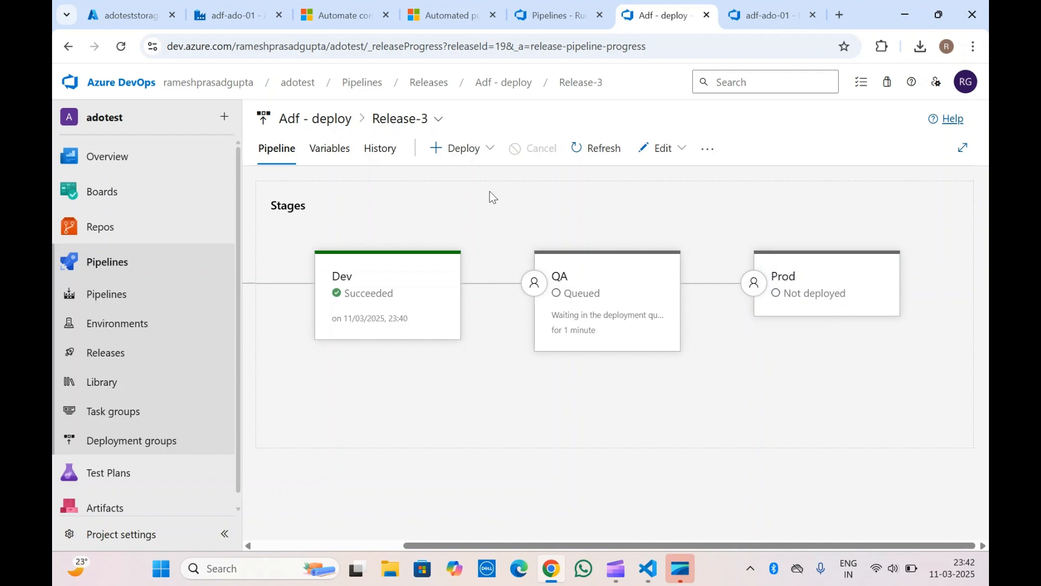
pyautogui.hscroll(-4, 358, 202)
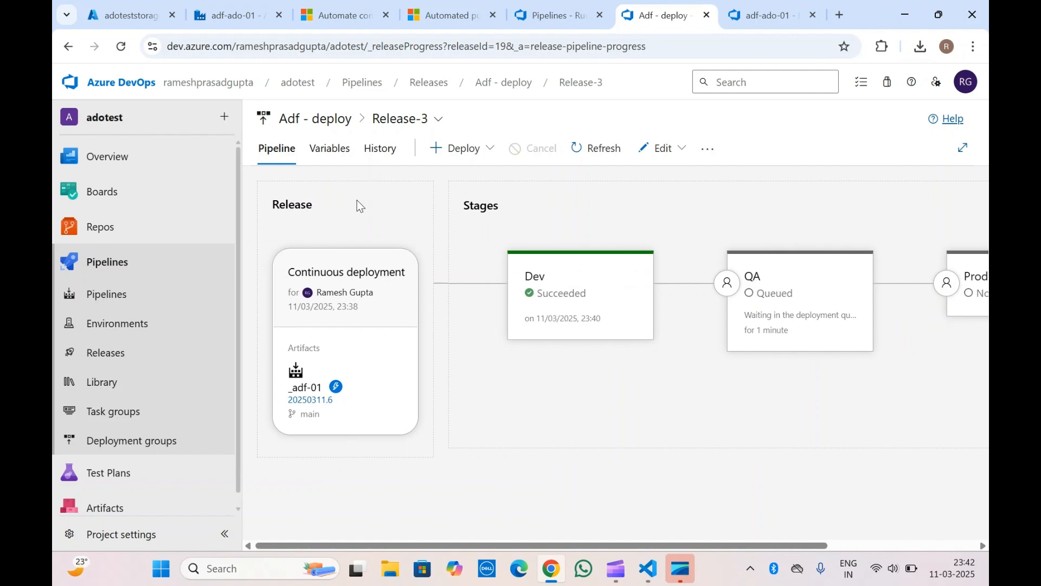
pyautogui.hscroll(4, 473, 239)
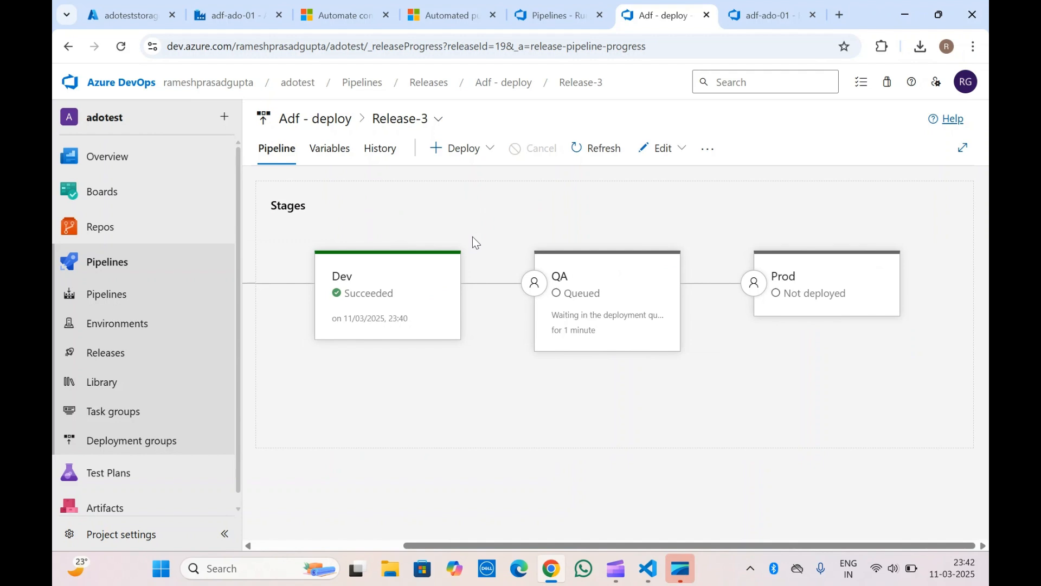
# Open the deployment queue from Release-3's QA logs and cancel Release-2's QA deployment, closing its page
pyautogui.moveTo(667, 332)
pyautogui.click(646, 368)
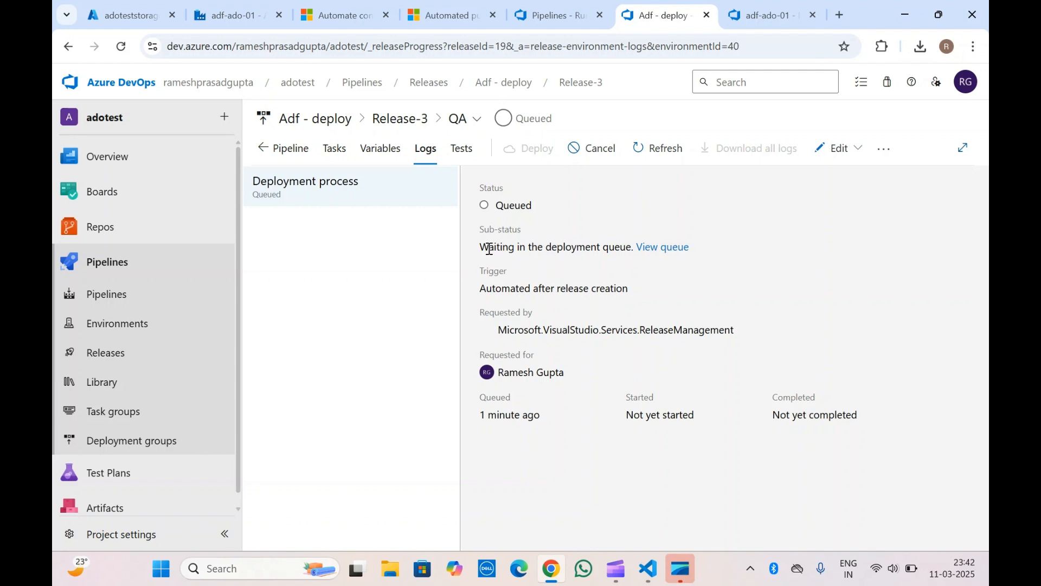
pyautogui.click(647, 249)
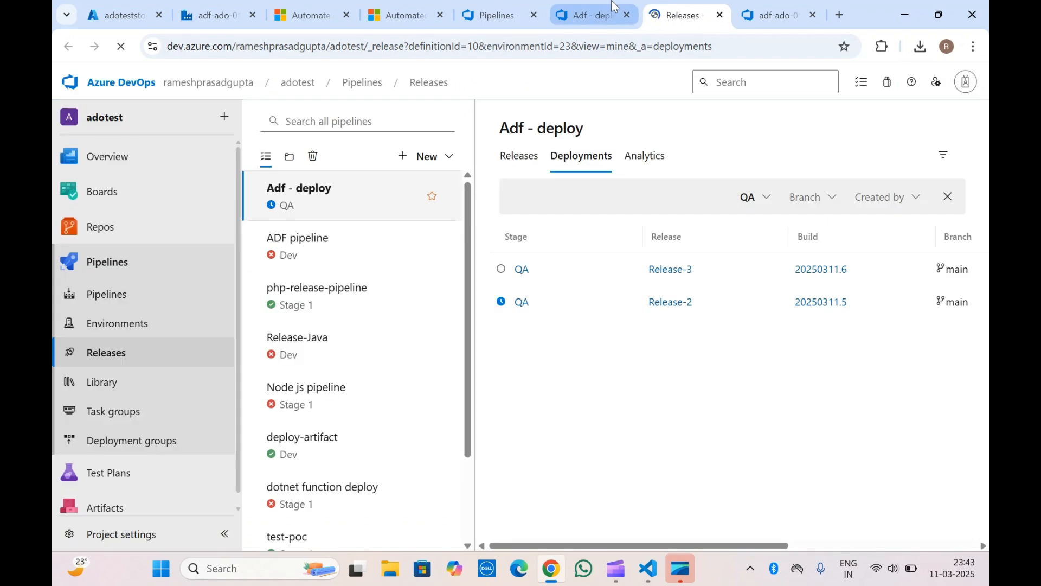
pyautogui.click(673, 308)
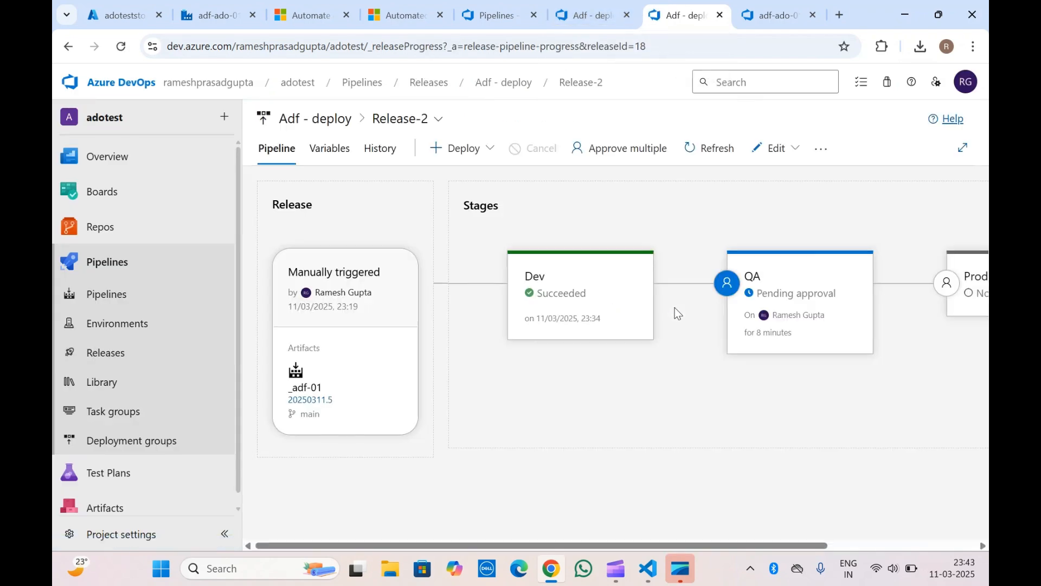
pyautogui.moveTo(771, 354)
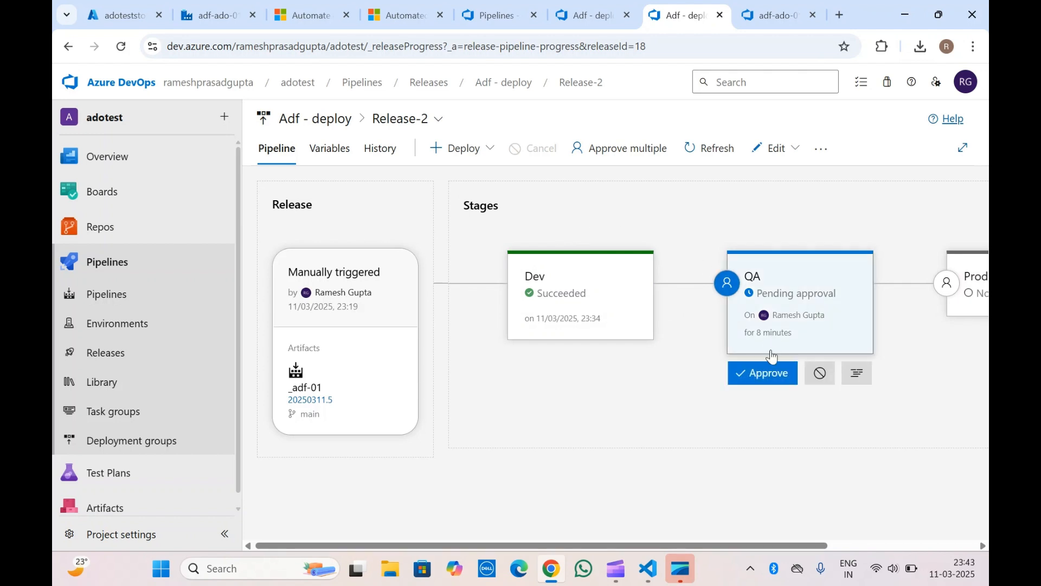
pyautogui.click(820, 372)
pyautogui.click(582, 372)
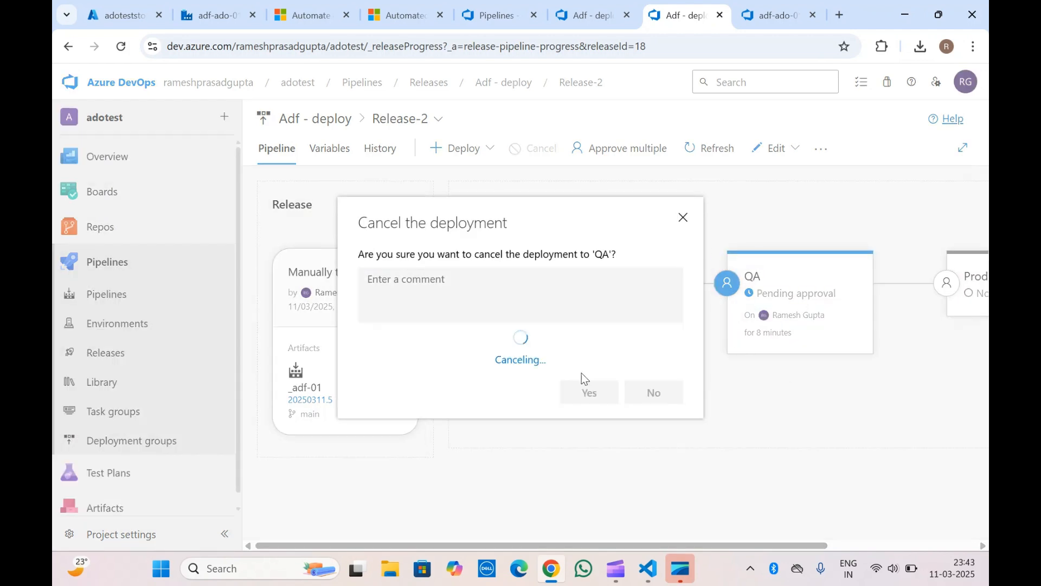
pyautogui.click(720, 15)
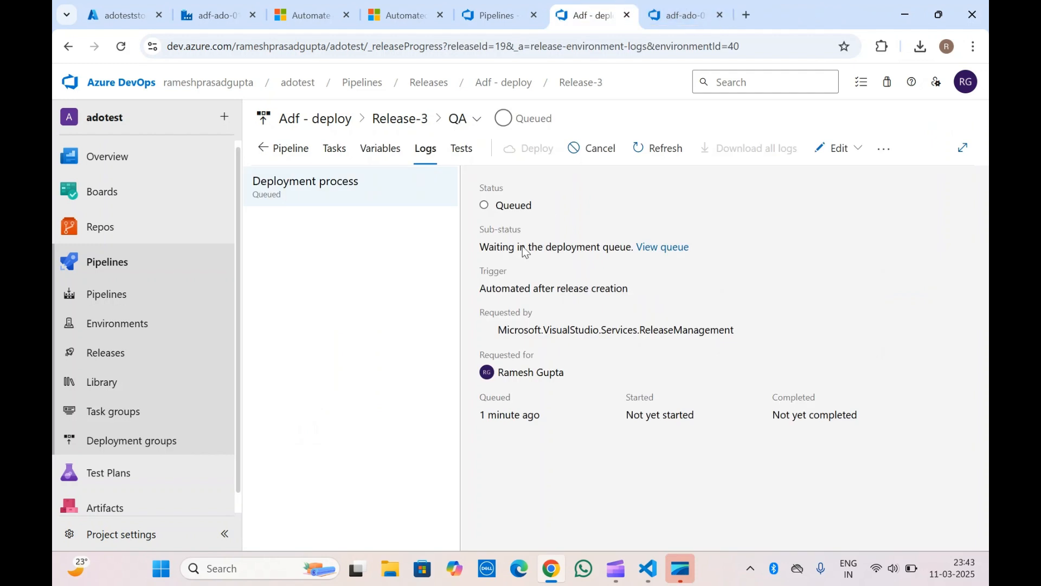
# Check Release-3's QA deployment process status and its pre-deployment approvals
pyautogui.click(369, 199)
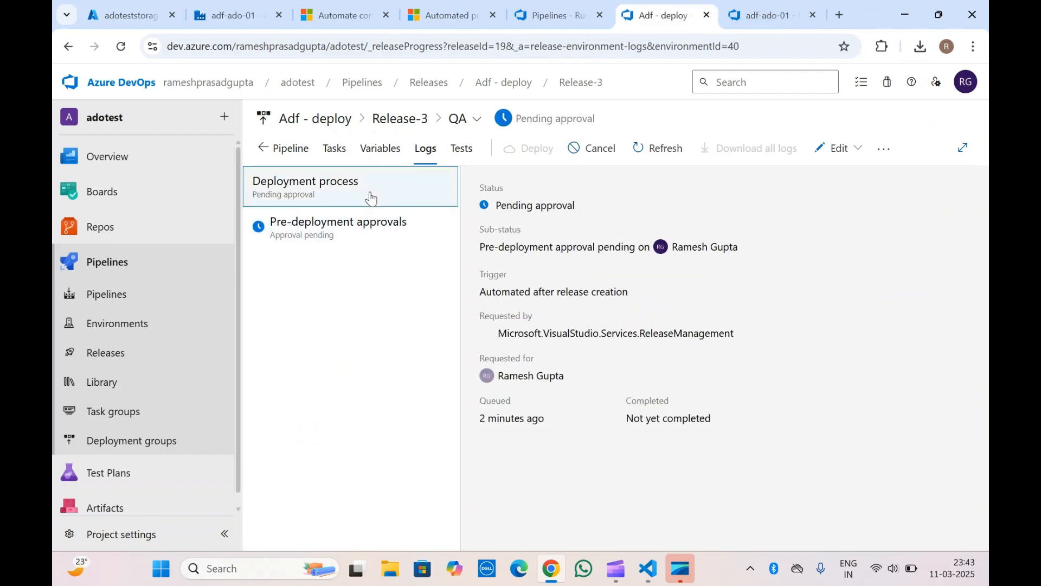
pyautogui.click(365, 229)
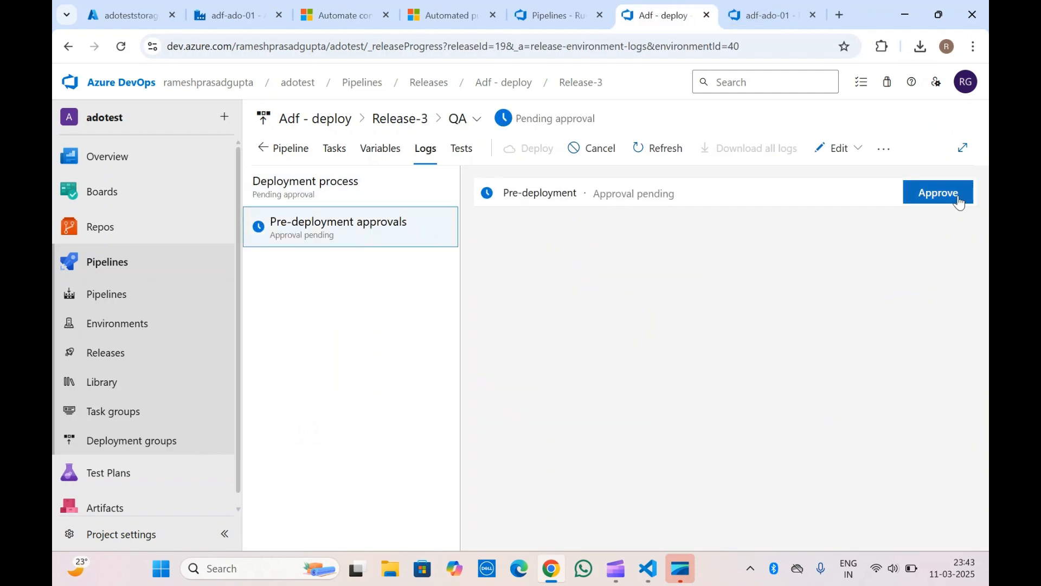
pyautogui.click(366, 186)
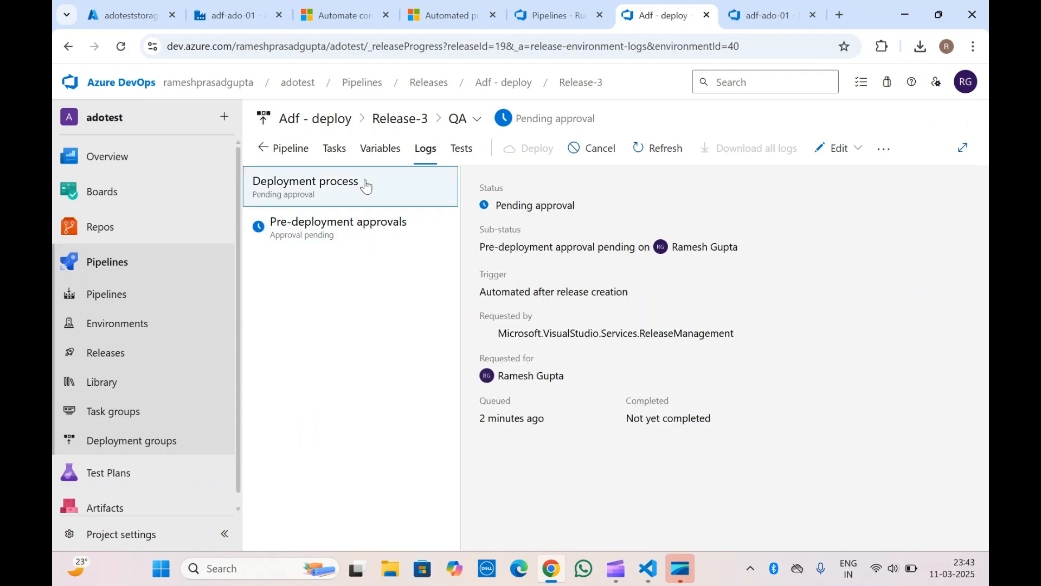
# Cancel Release-3's QA deployment from the release's stage overview
pyautogui.click(283, 152)
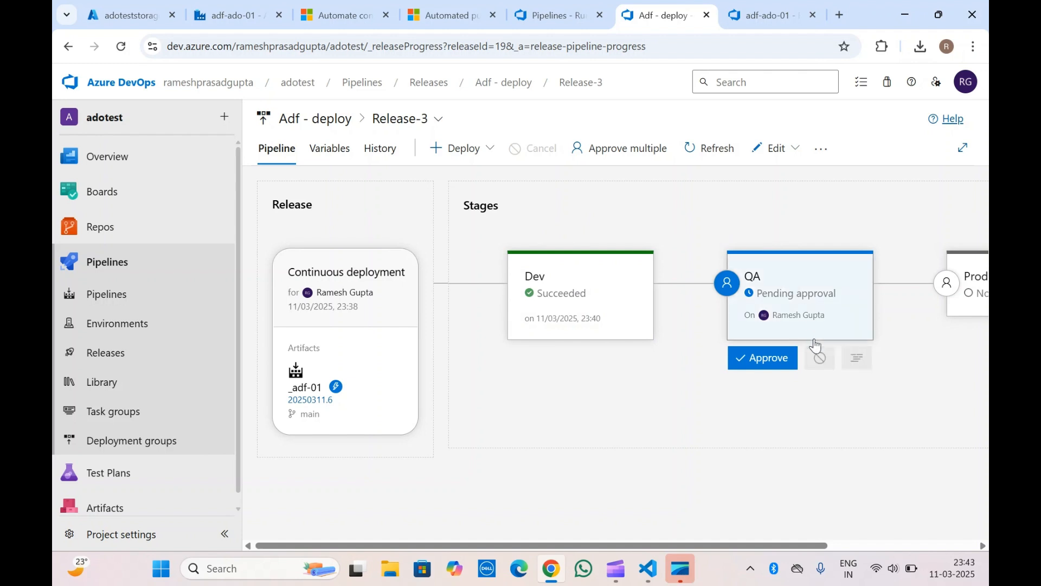
pyautogui.click(816, 361)
pyautogui.click(600, 372)
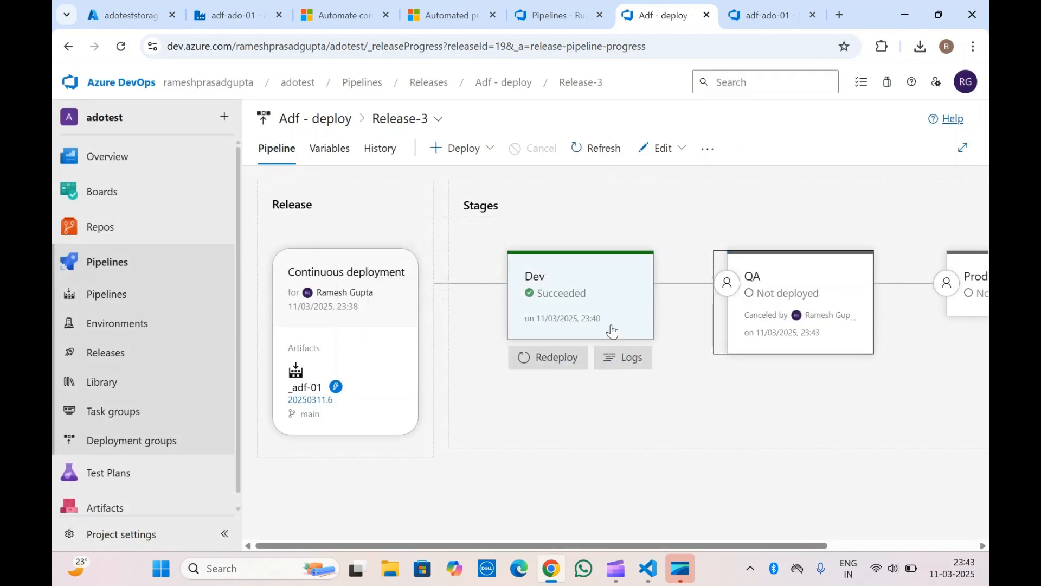
# Review the deployment process summary and agent job tasks in Release-3's Dev stage logs, glancing at the automated publishing article
pyautogui.click(626, 357)
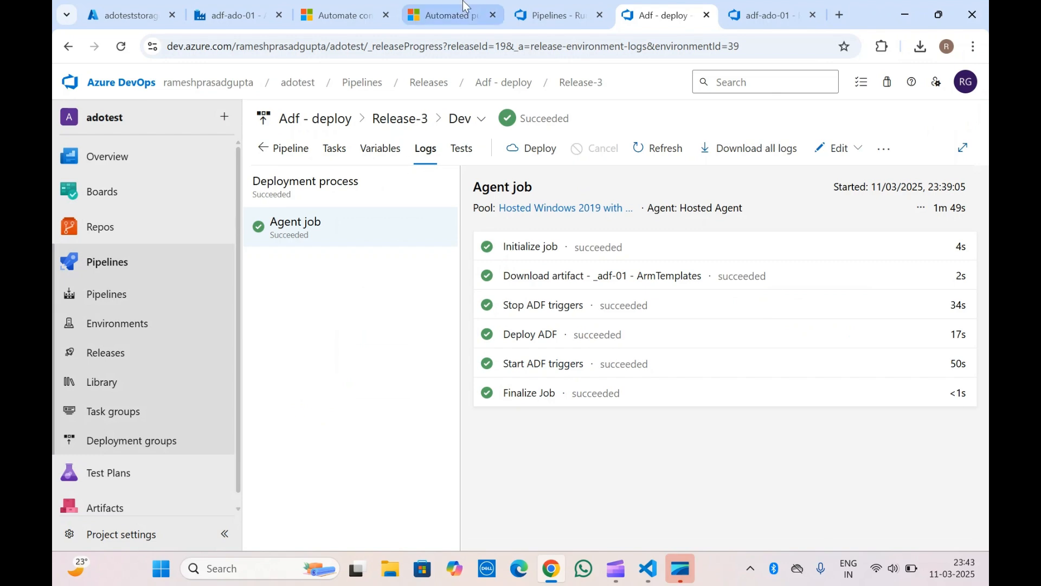
pyautogui.click(451, 15)
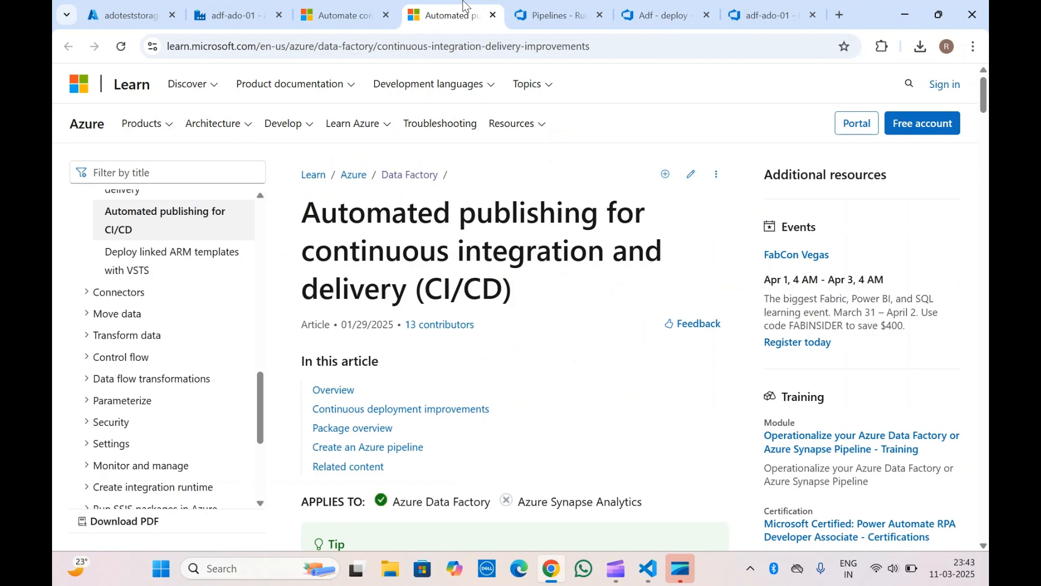
pyautogui.click(550, 11)
pyautogui.click(661, 6)
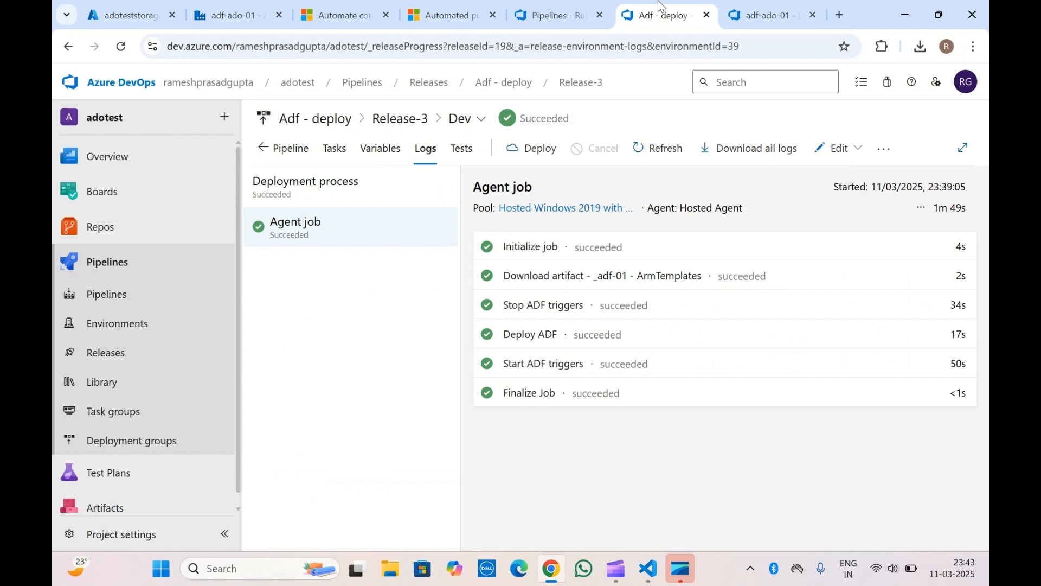
pyautogui.click(346, 199)
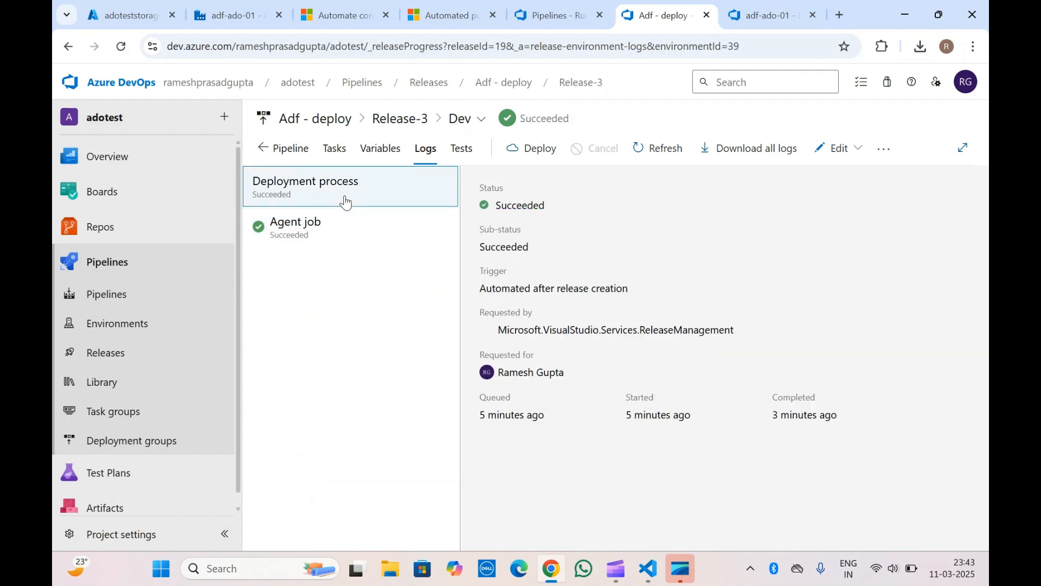
pyautogui.click(347, 233)
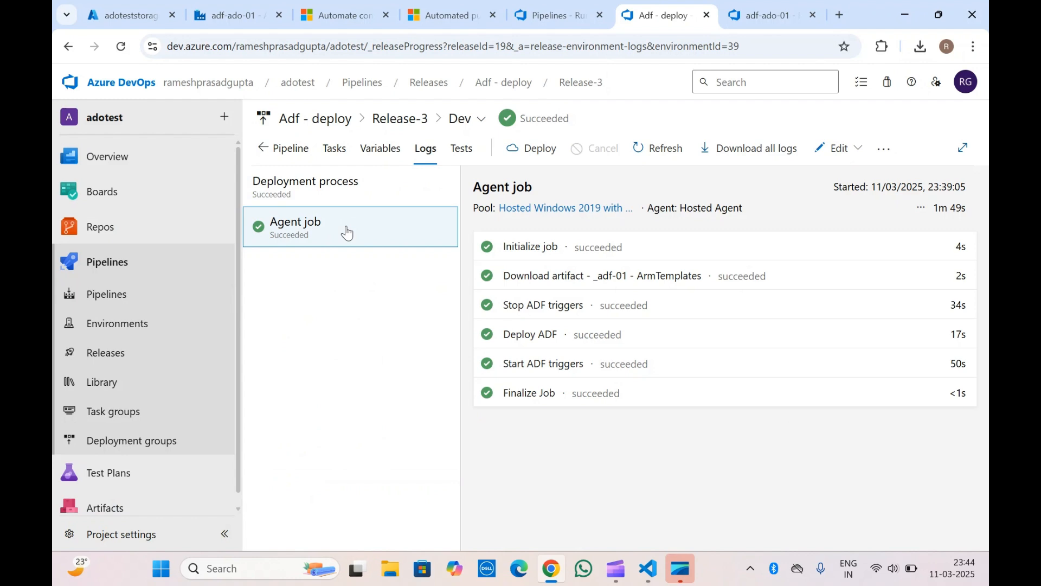
# Return to Release-3's pipeline overview and review the release artifact and the Dev, QA and Prod stages
pyautogui.click(275, 139)
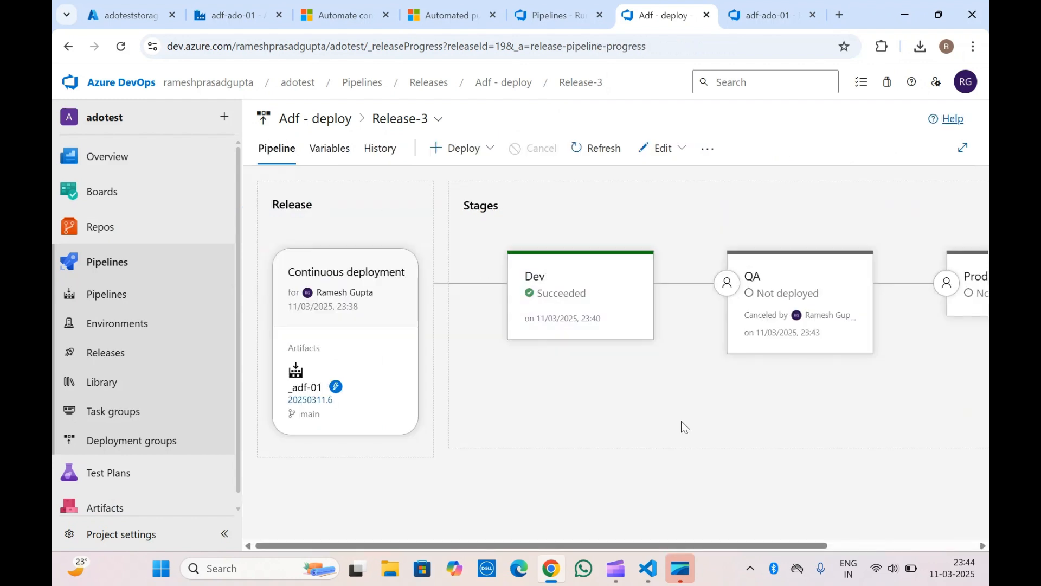
pyautogui.hscroll(5, 682, 422)
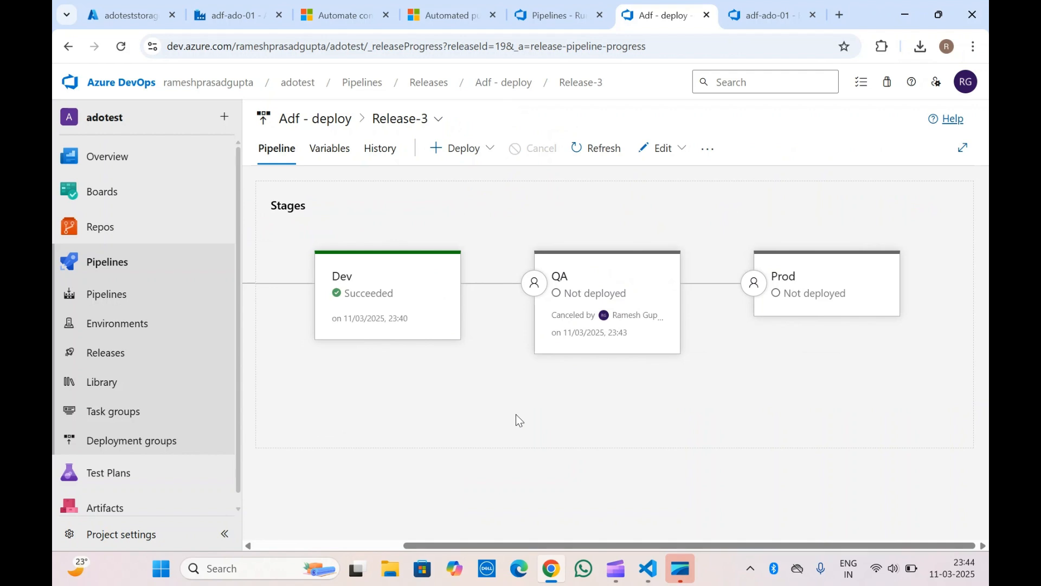
pyautogui.hscroll(-5, 516, 415)
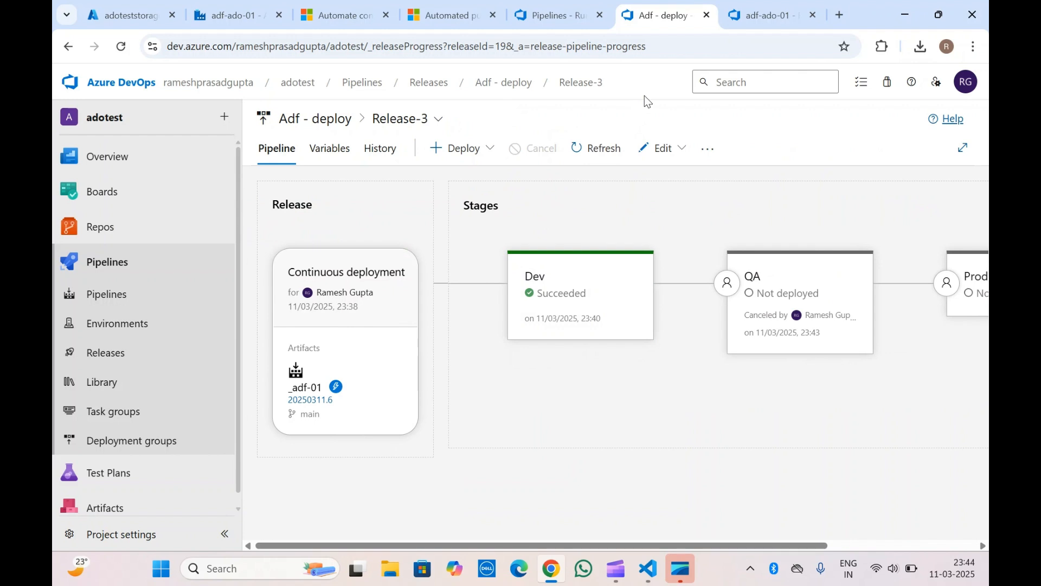
pyautogui.doubleClick(474, 207)
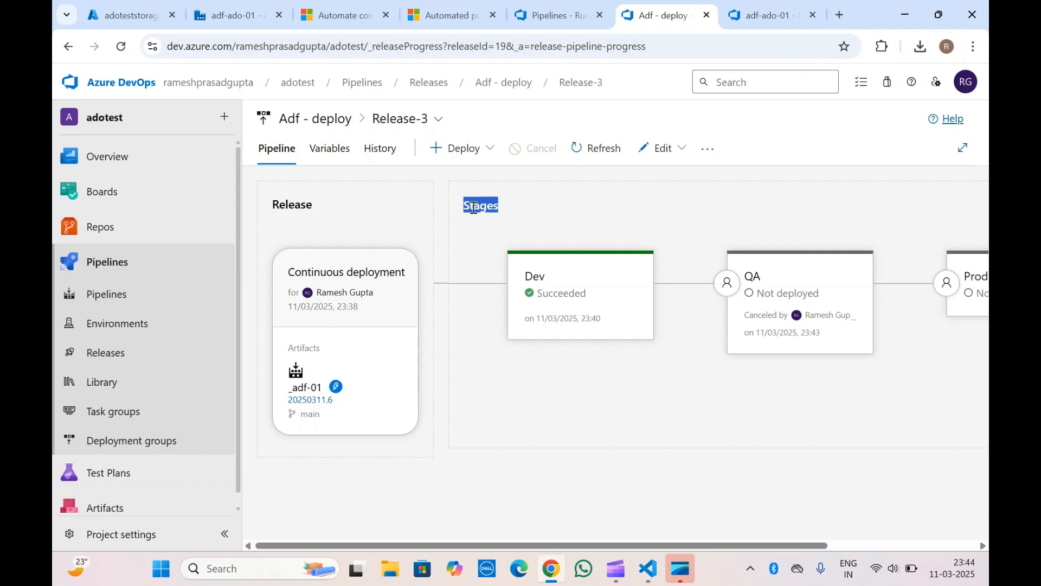
pyautogui.click(473, 208)
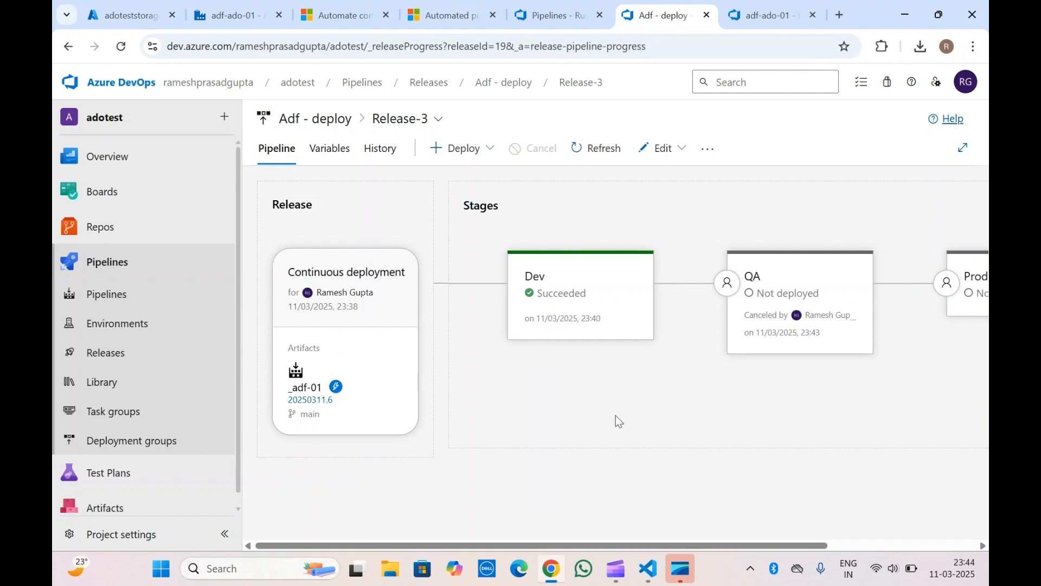
pyautogui.hscroll(3, 616, 415)
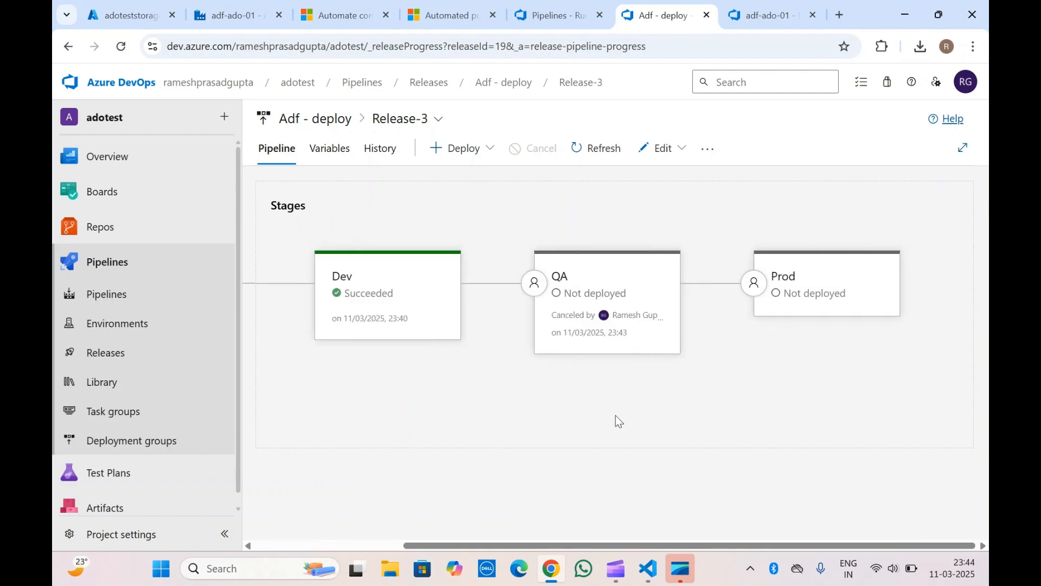